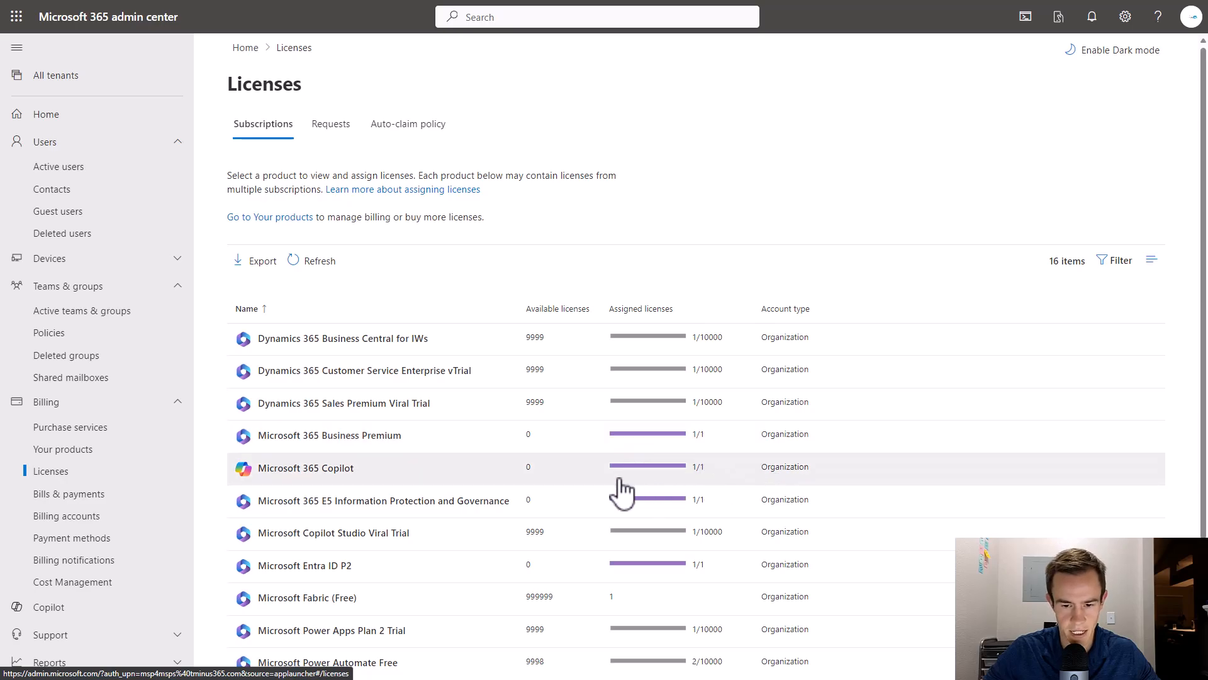
# Open the Microsoft Power Automate Free license, switch to Groups, and begin Assign licenses.
pyautogui.scroll(-1, 423, 585)
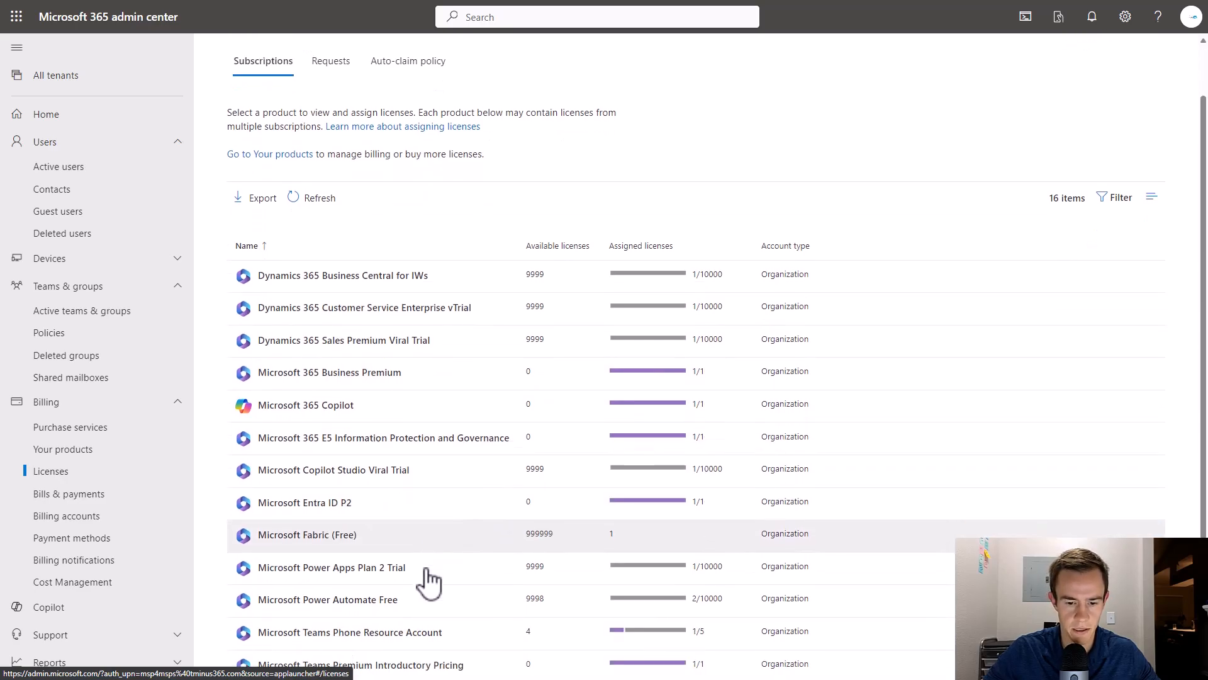
pyautogui.click(345, 604)
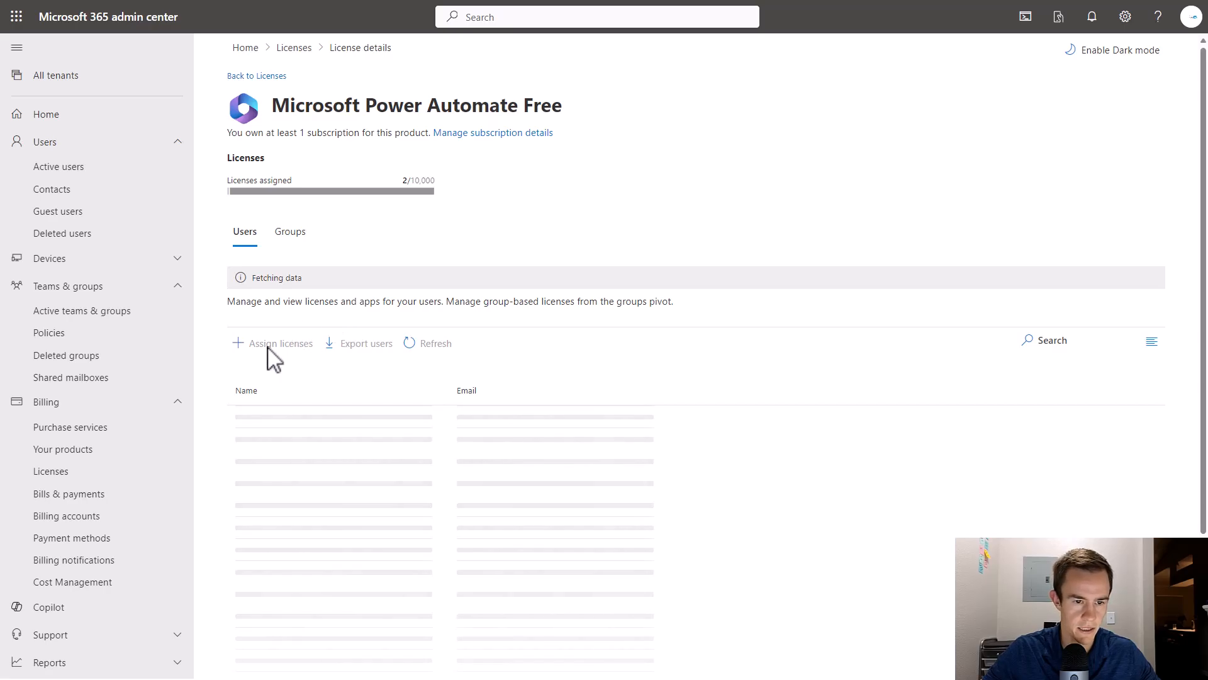
pyautogui.click(288, 235)
pyautogui.click(274, 316)
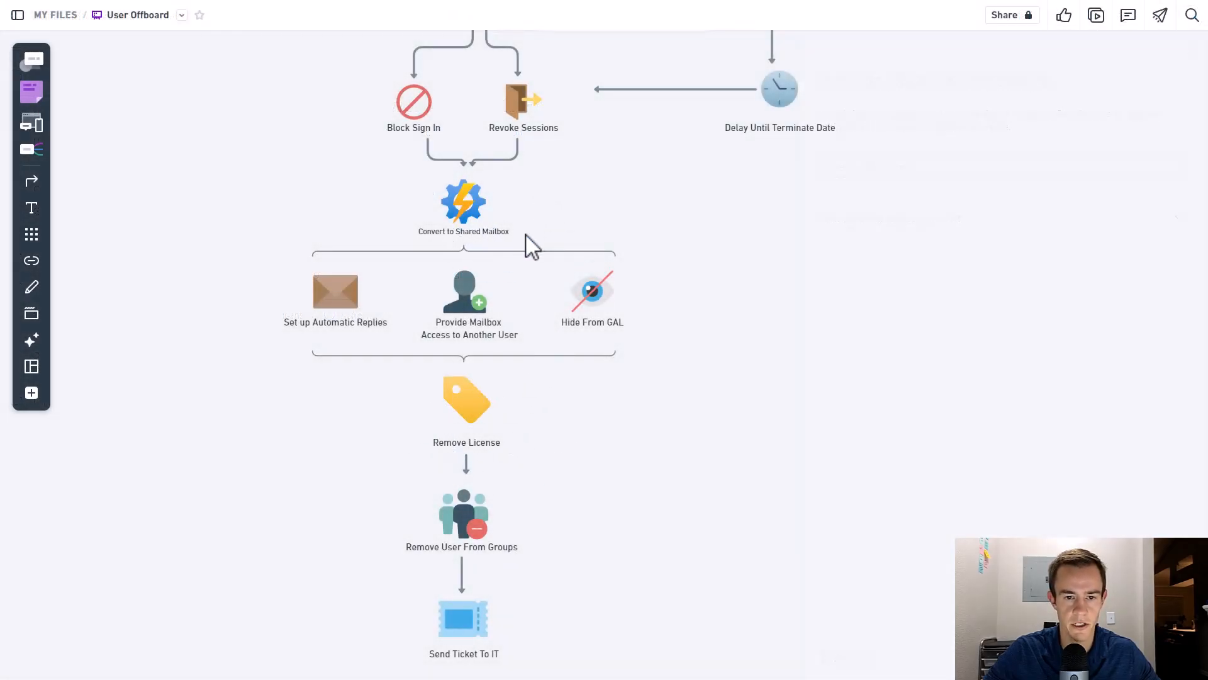
pyautogui.scroll(-1, 545, 363)
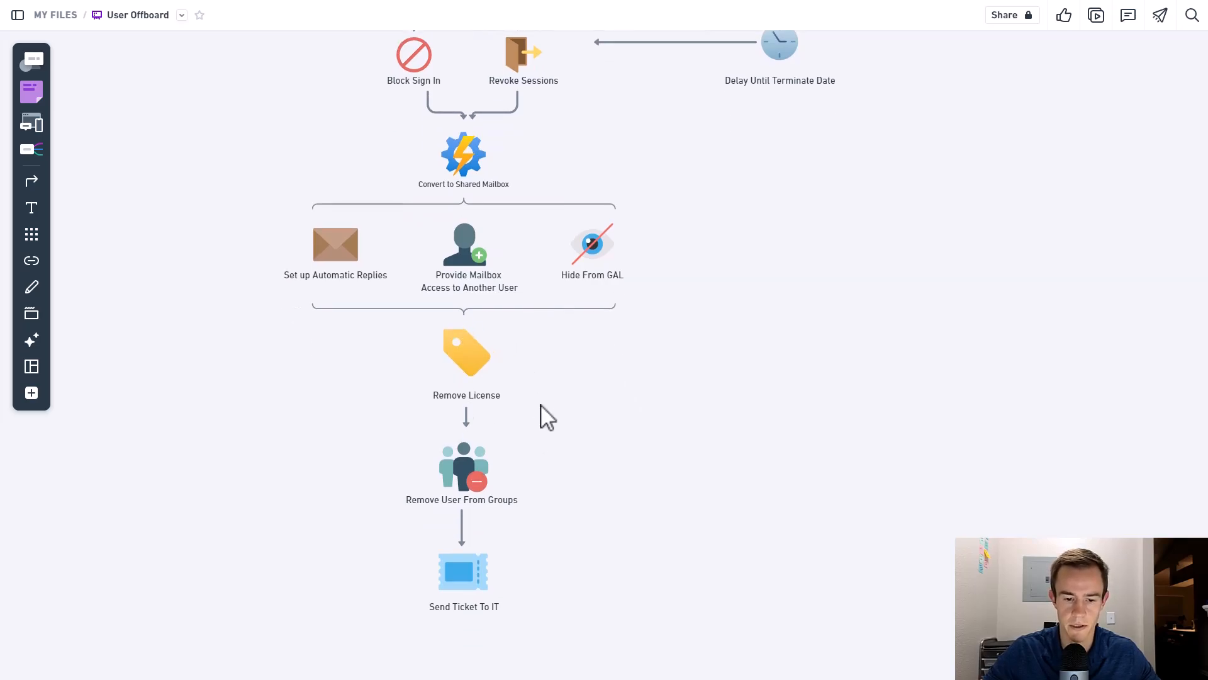
pyautogui.scroll(-1, 545, 418)
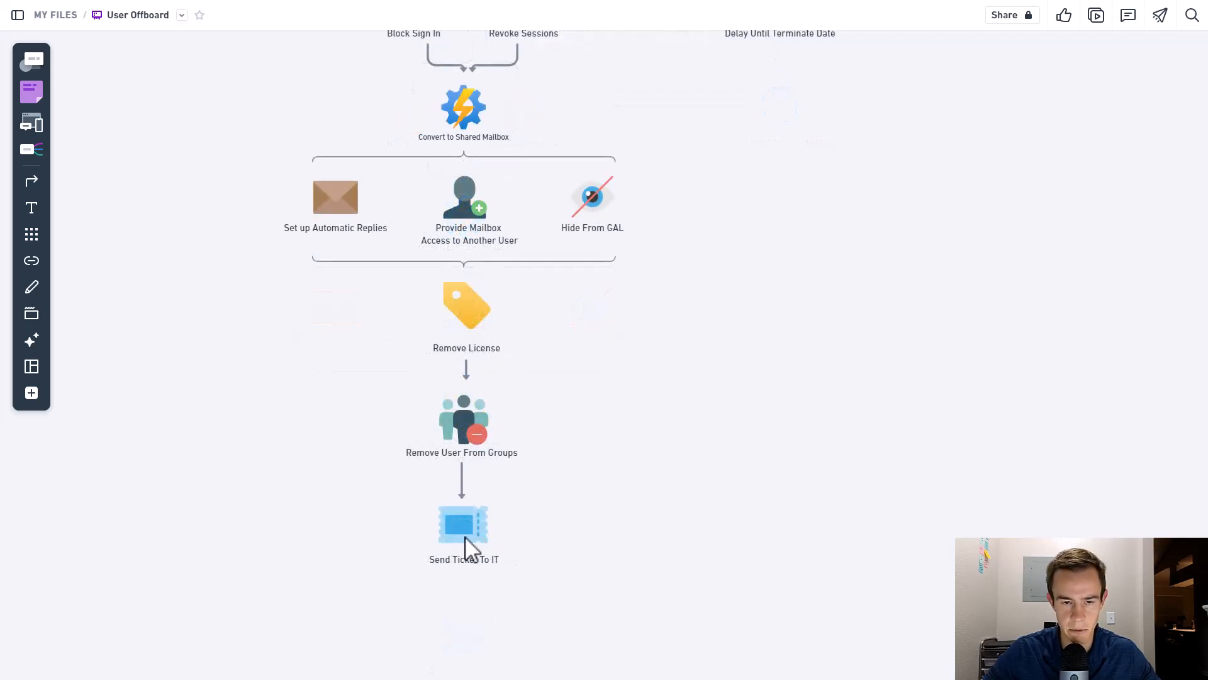
pyautogui.scroll(1, 477, 523)
pyautogui.scroll(1, 477, 523)
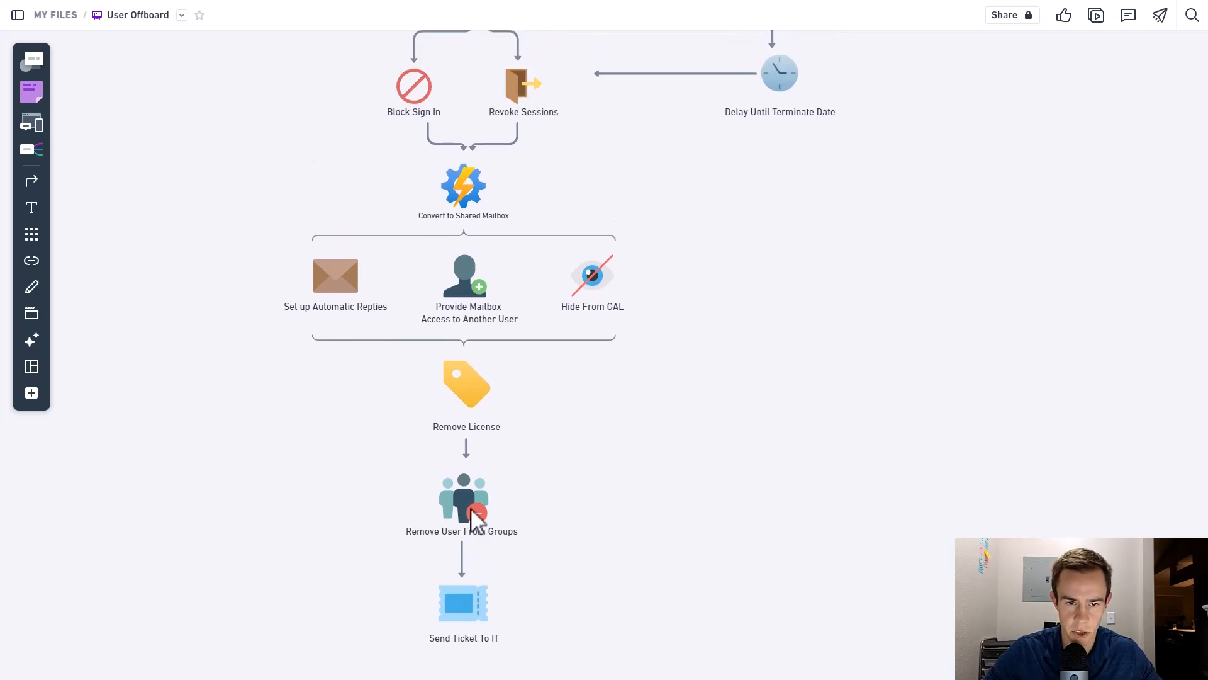
pyautogui.scroll(-1, 477, 524)
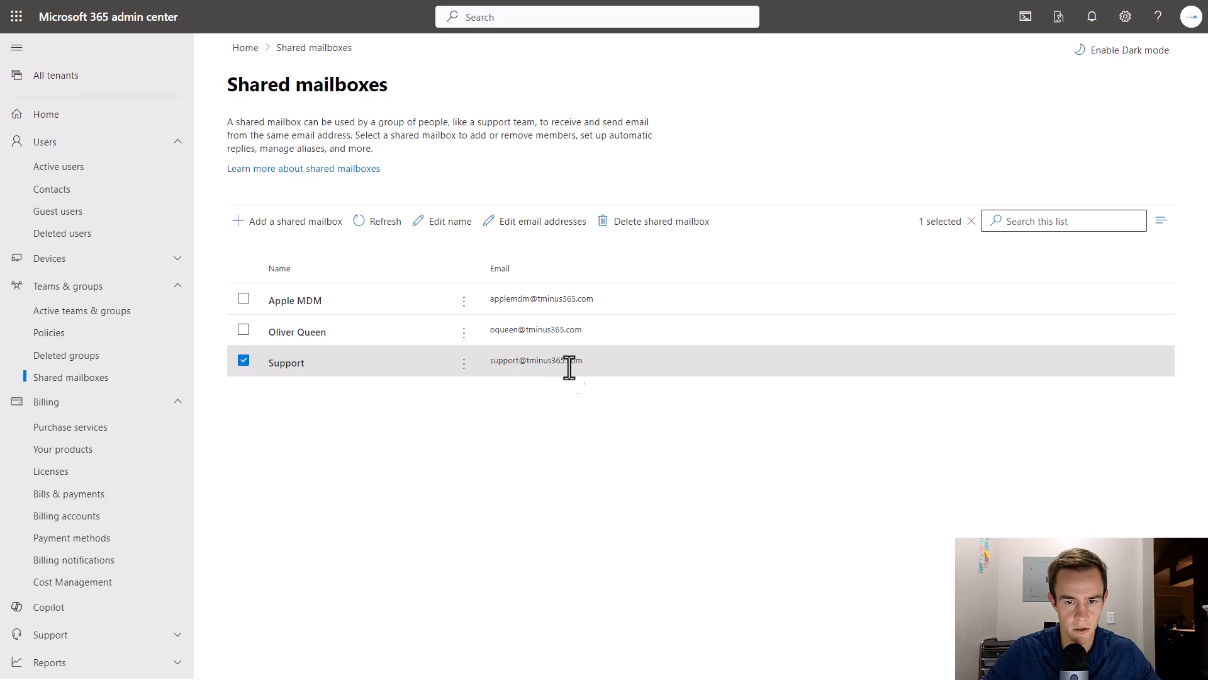
# Open the Support shared mailbox's members and add Automations as the one new member.
pyautogui.click(464, 364)
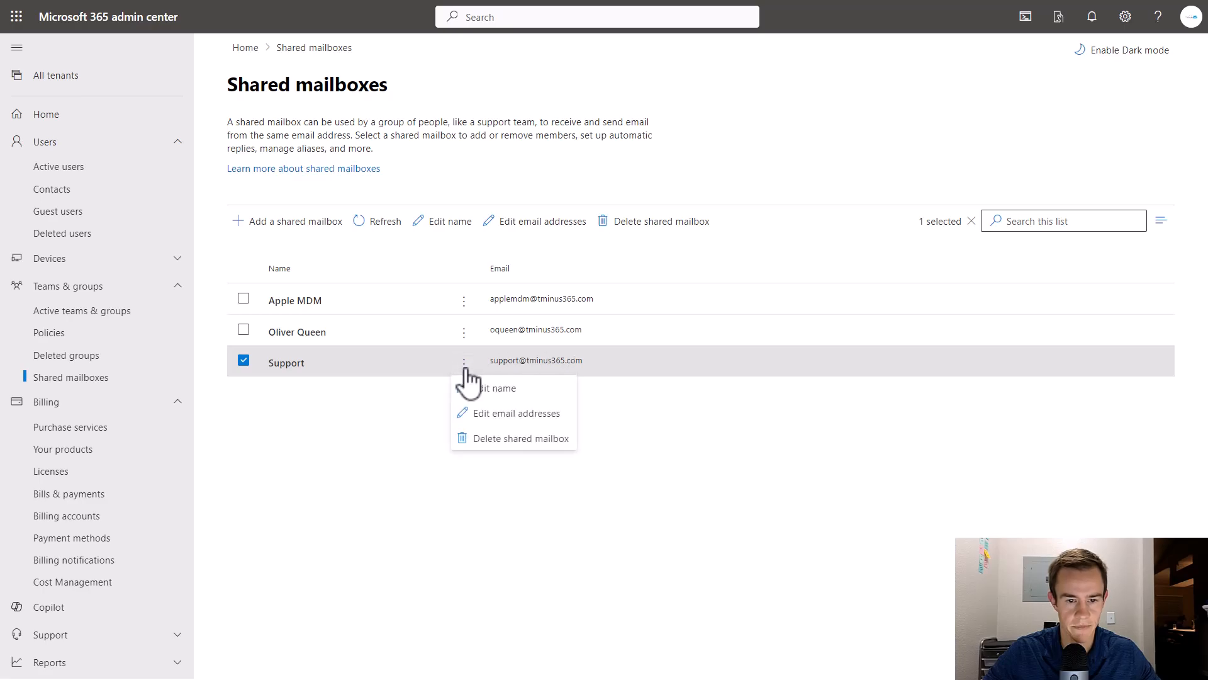
pyautogui.click(376, 399)
pyautogui.click(323, 370)
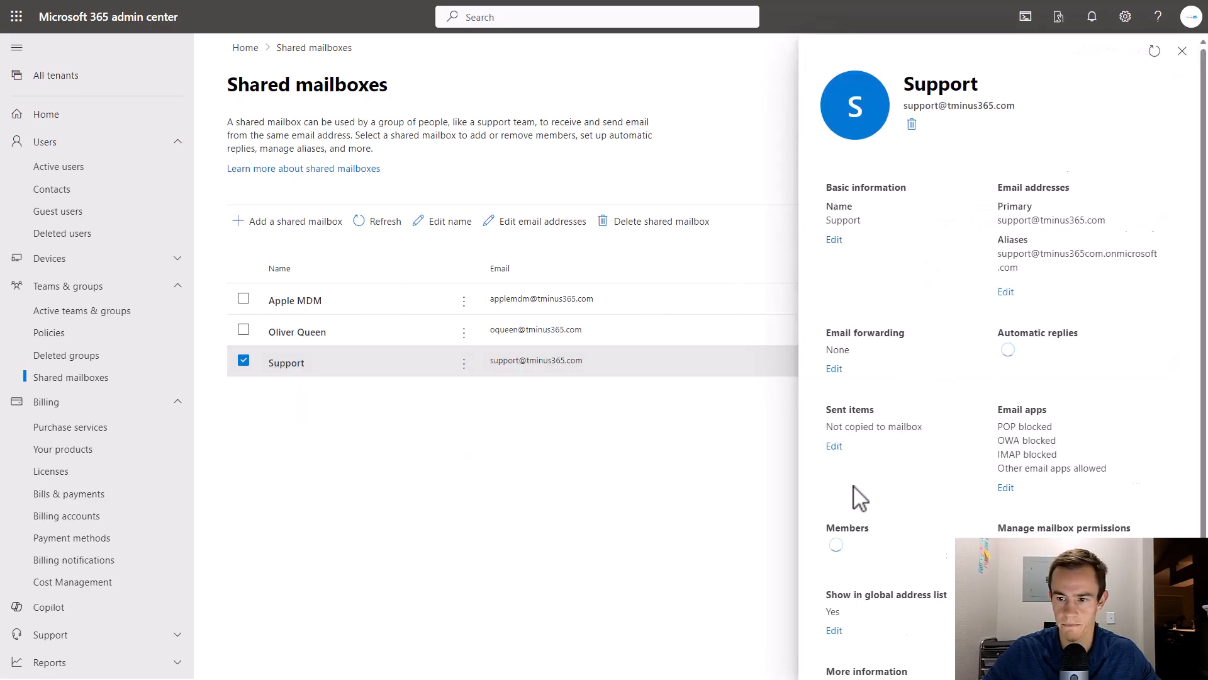
pyautogui.click(834, 515)
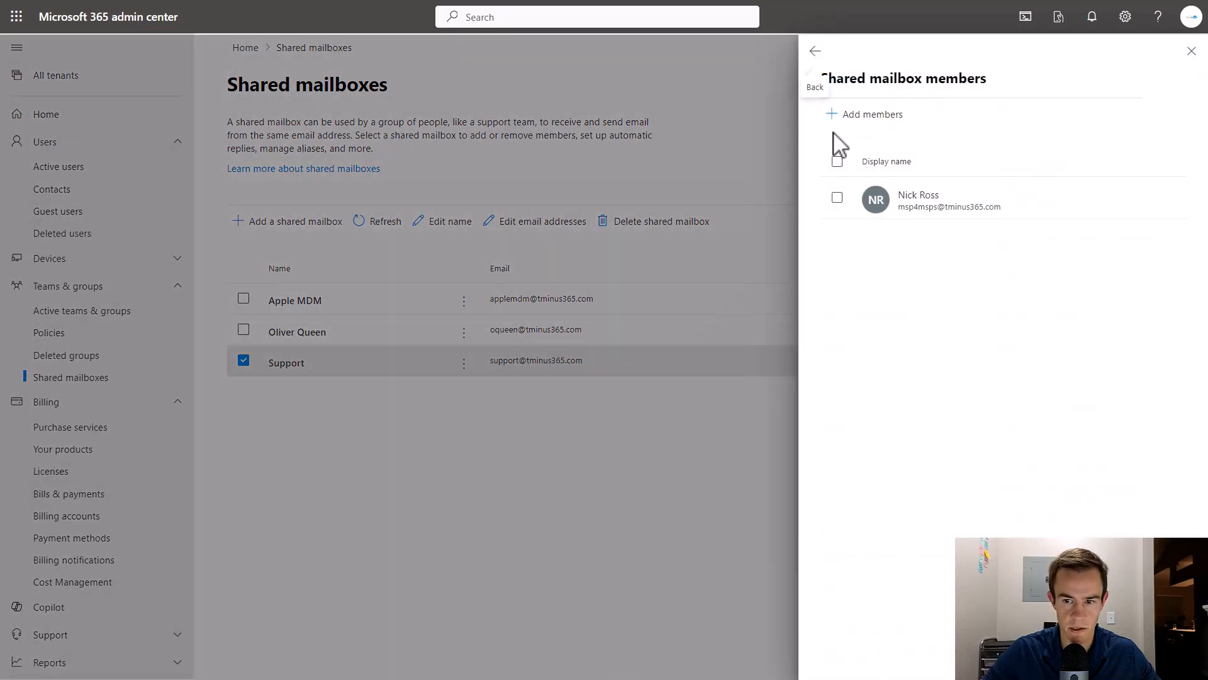
pyautogui.click(843, 115)
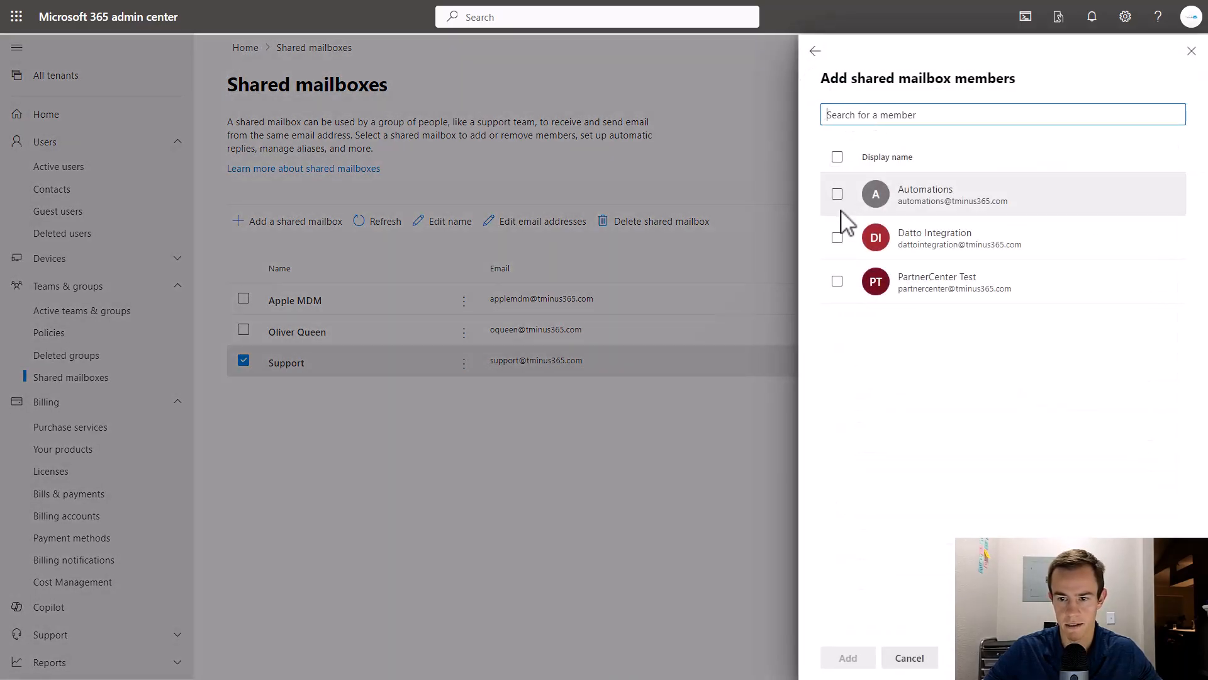
pyautogui.click(837, 194)
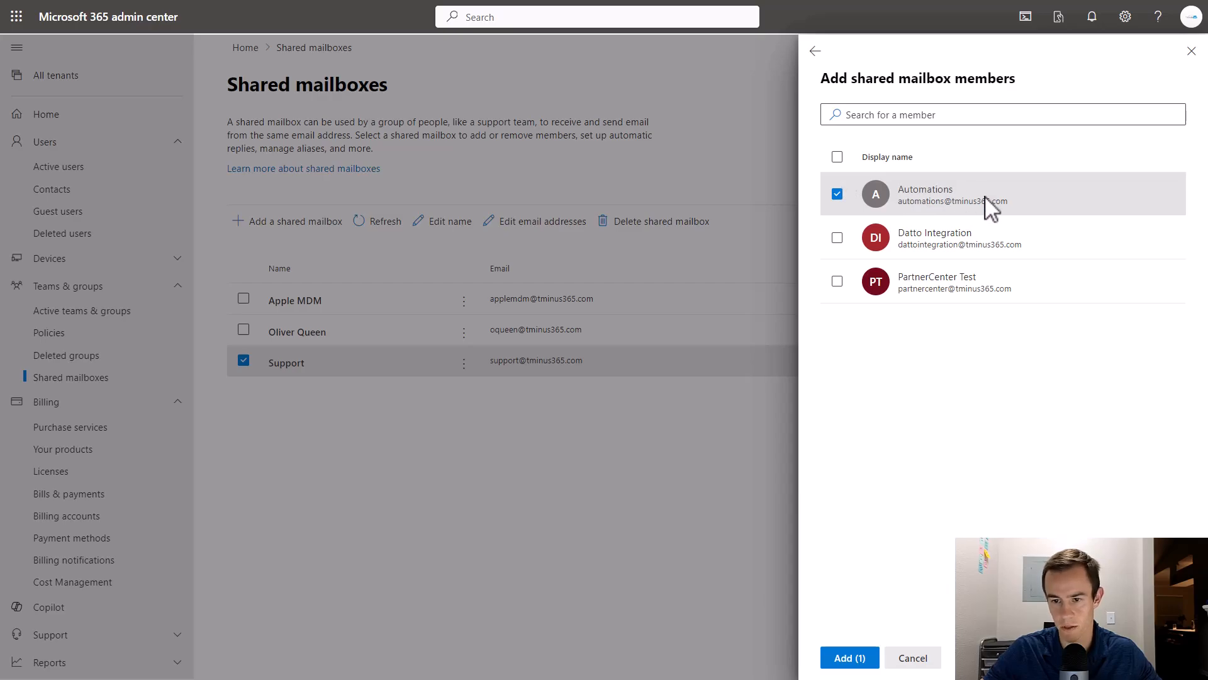
pyautogui.click(832, 657)
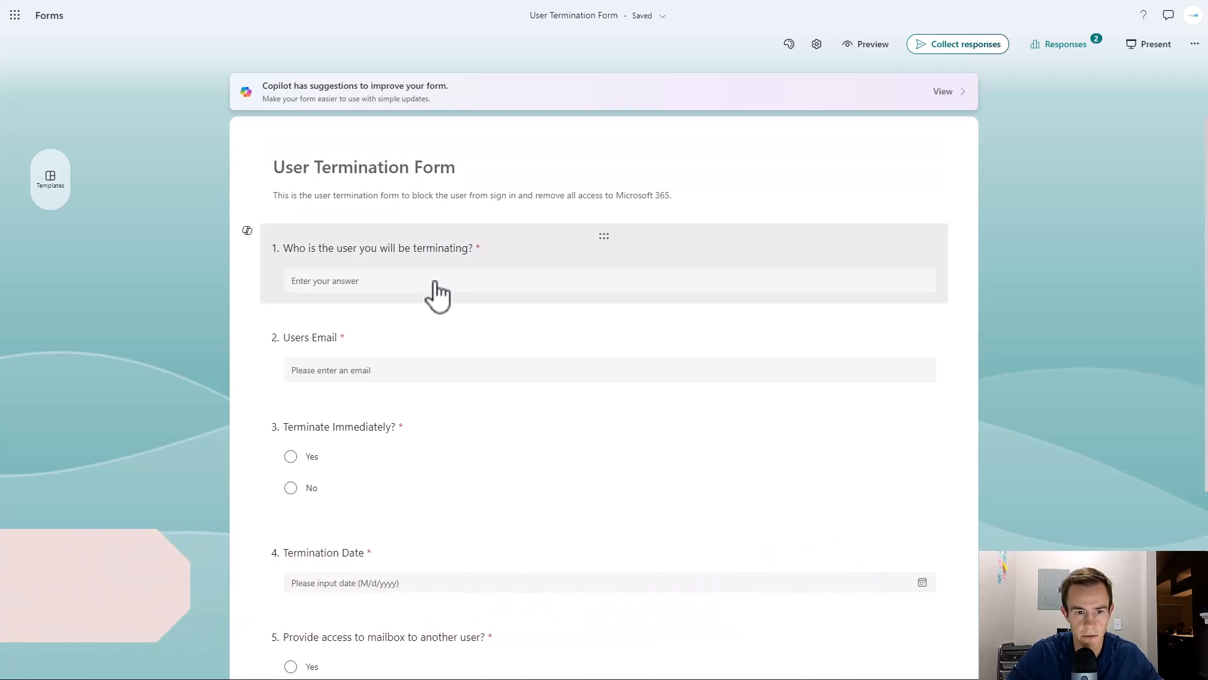
pyautogui.scroll(-1, 438, 294)
pyautogui.scroll(-1, 438, 294)
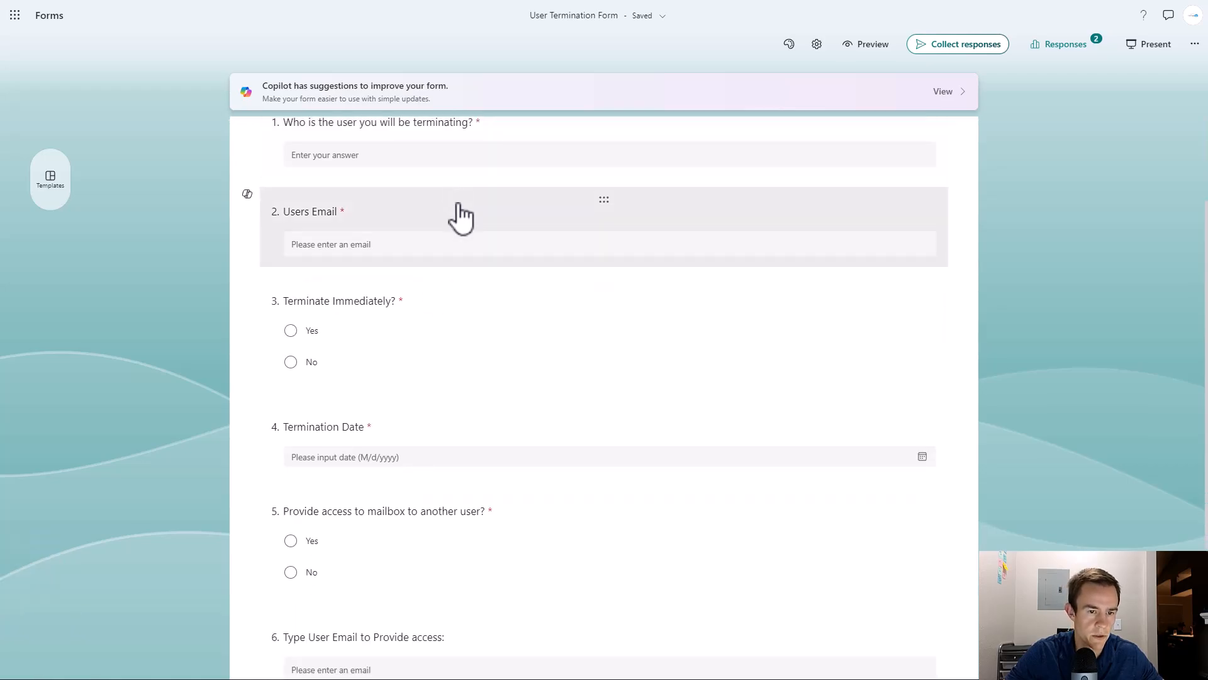
pyautogui.click(459, 215)
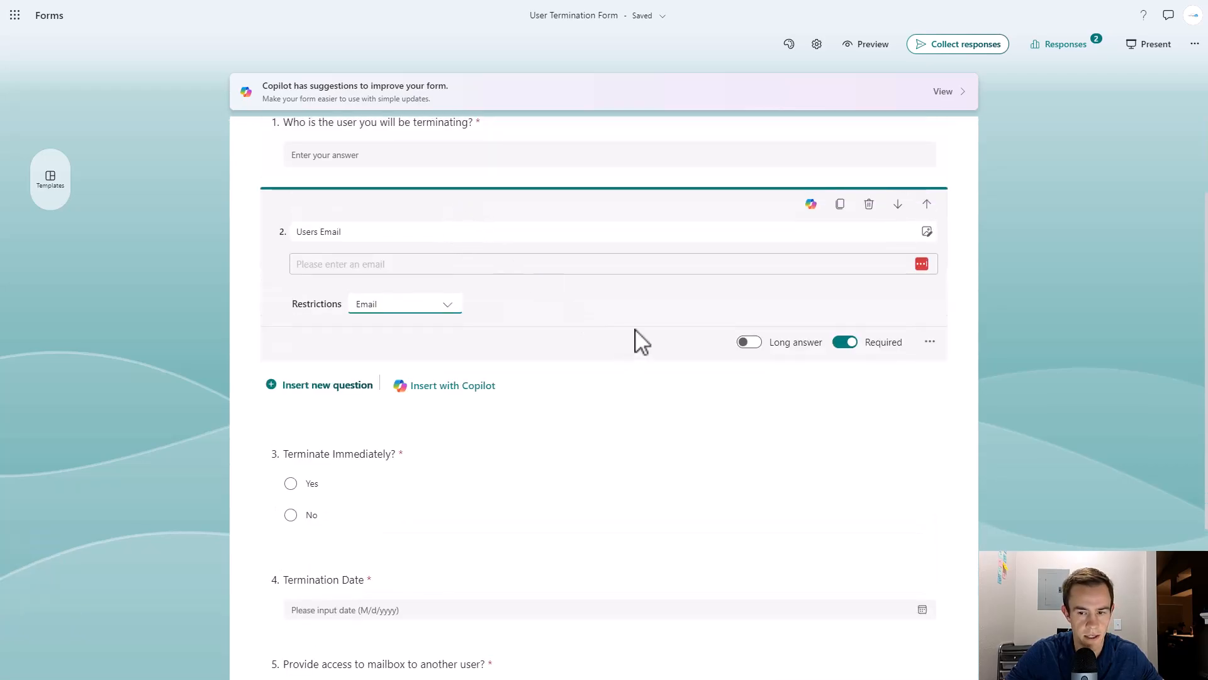
pyautogui.click(925, 341)
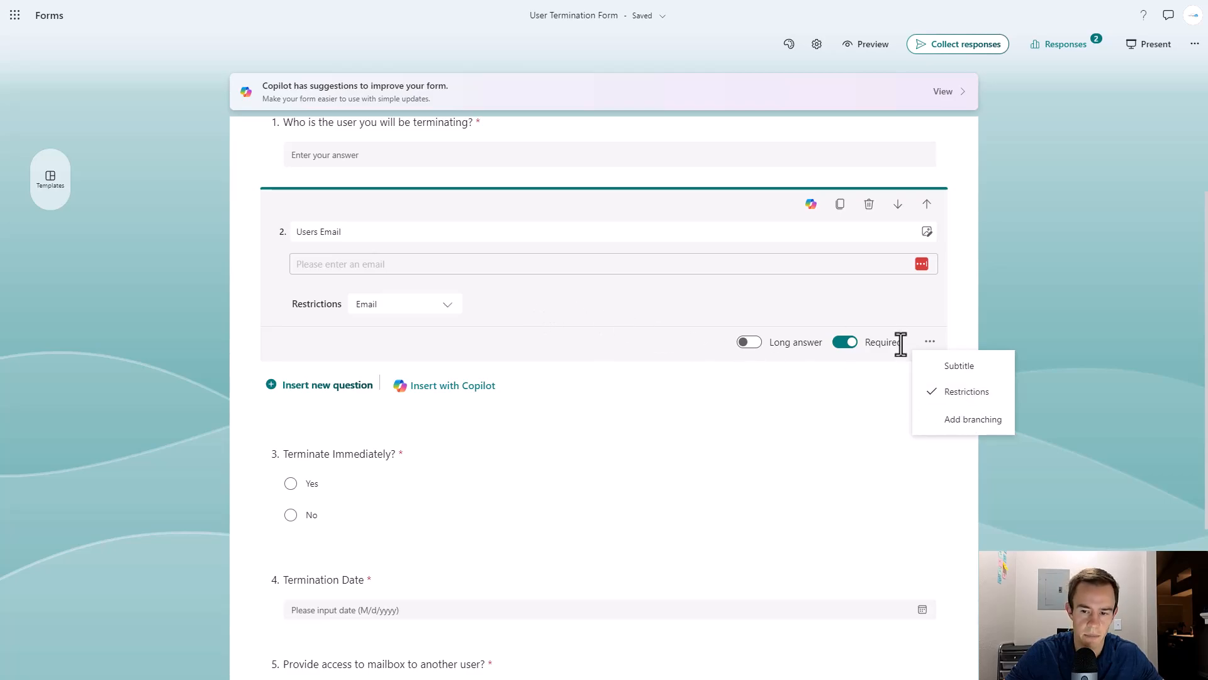
pyautogui.click(449, 305)
pyautogui.click(523, 310)
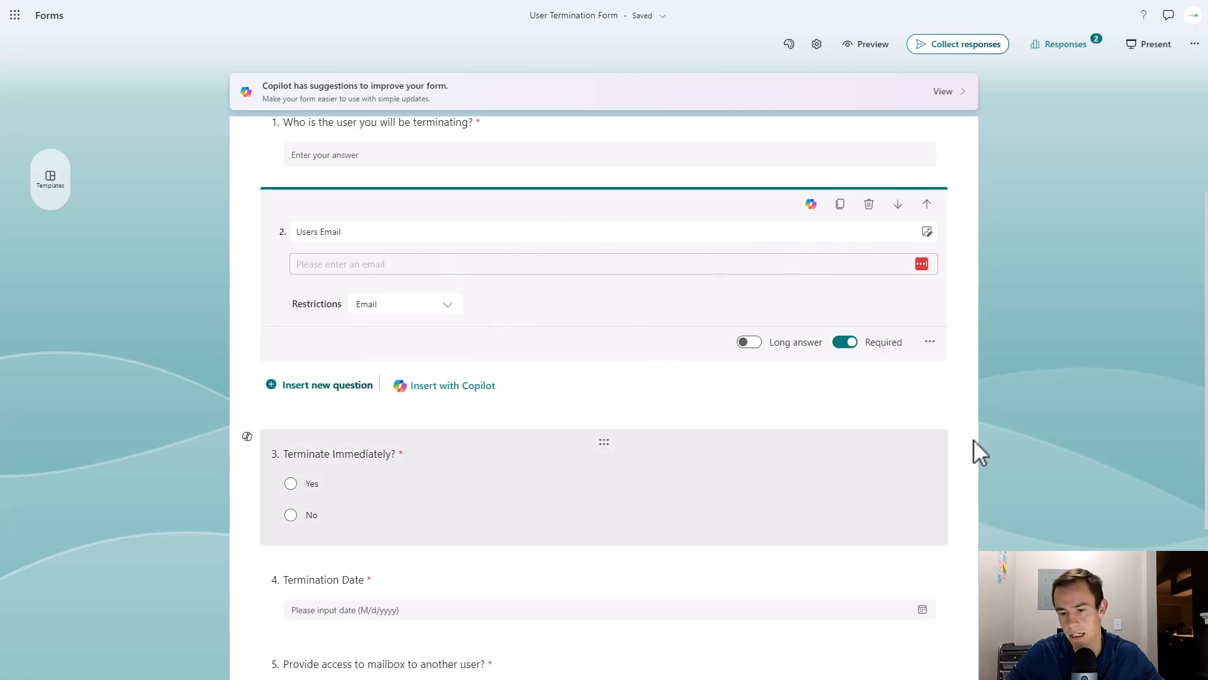
pyautogui.click(976, 353)
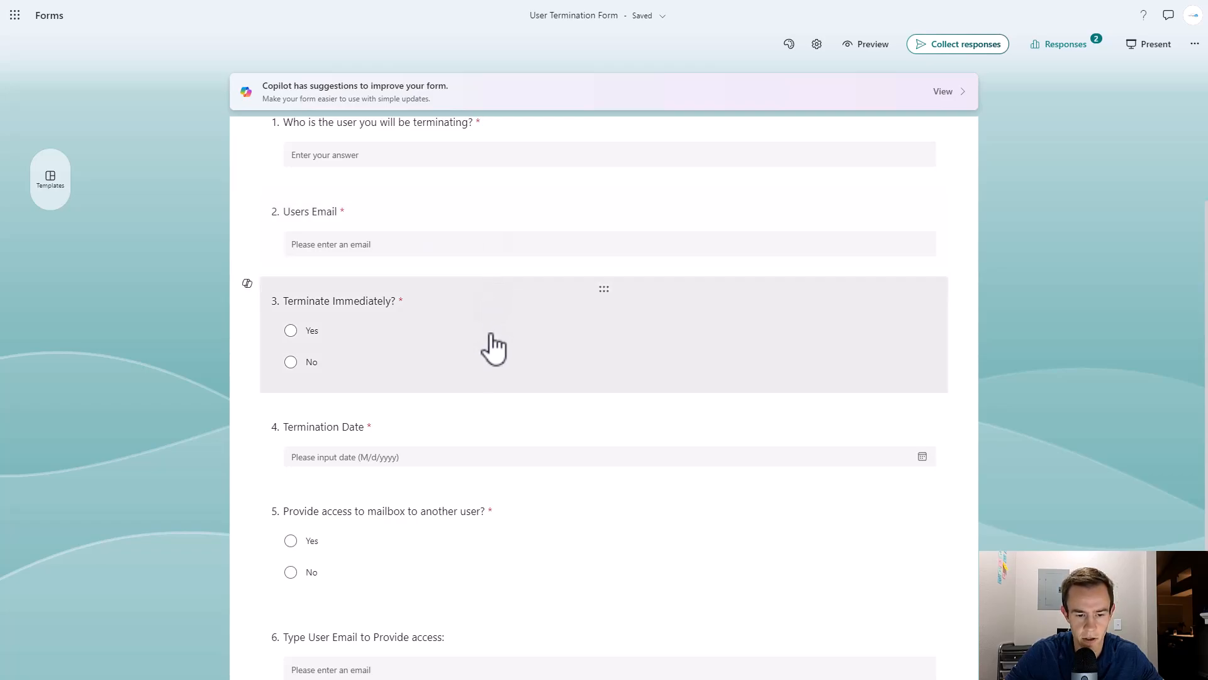
# Review the User Termination Form, then choose Collect responses from its ··· menu.
pyautogui.scroll(-2, 494, 346)
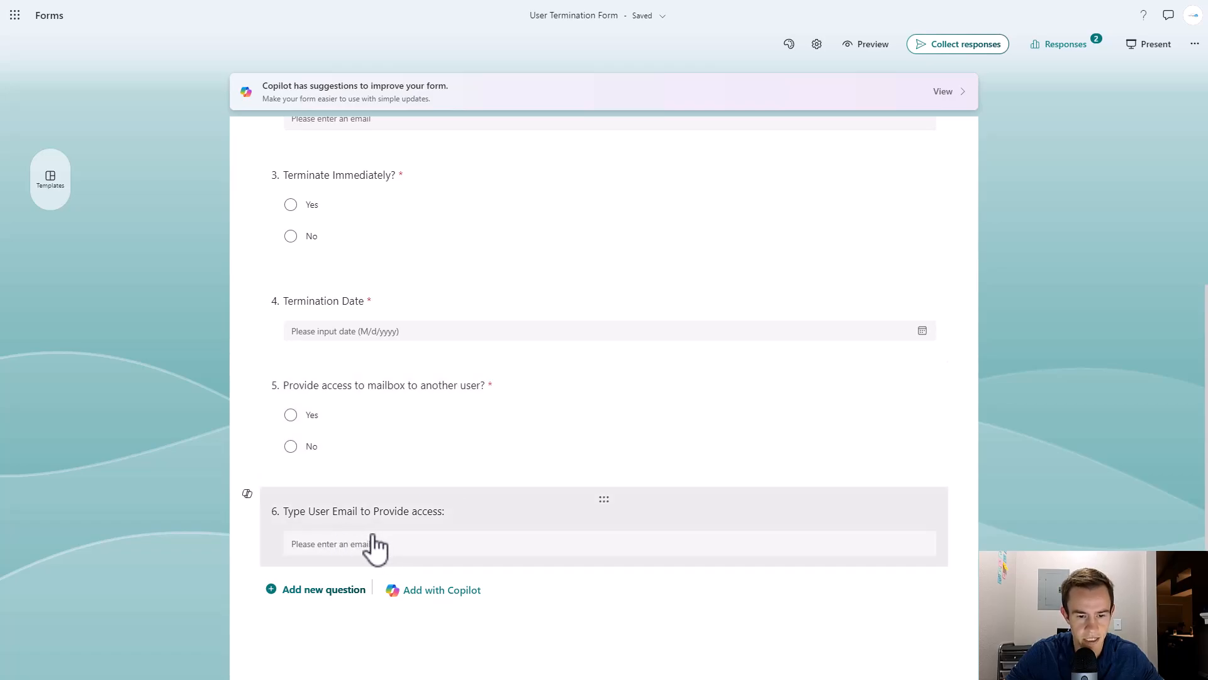
pyautogui.scroll(4, 429, 547)
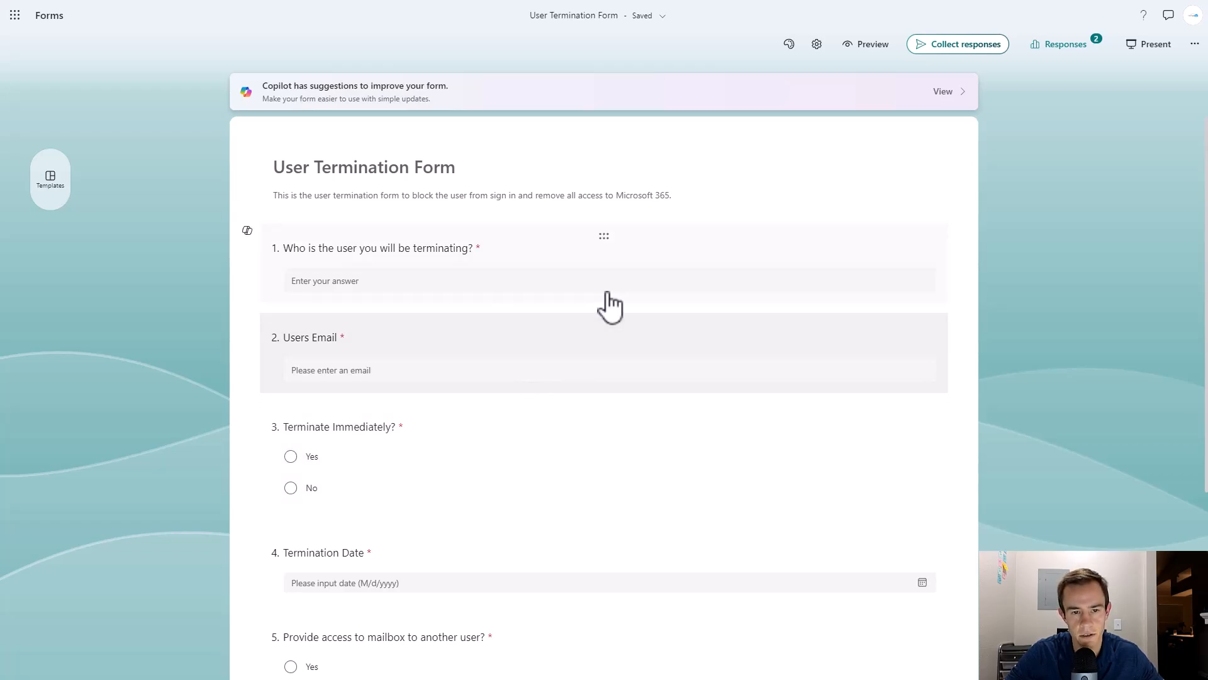
pyautogui.click(1193, 45)
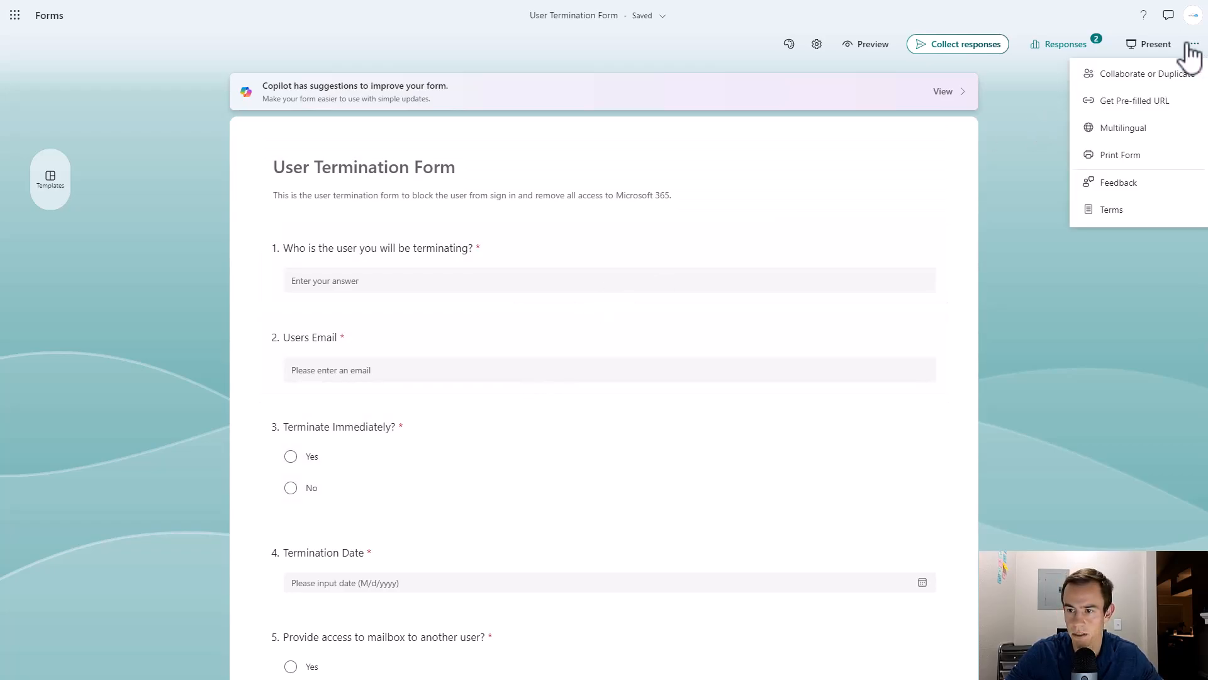
pyautogui.click(950, 48)
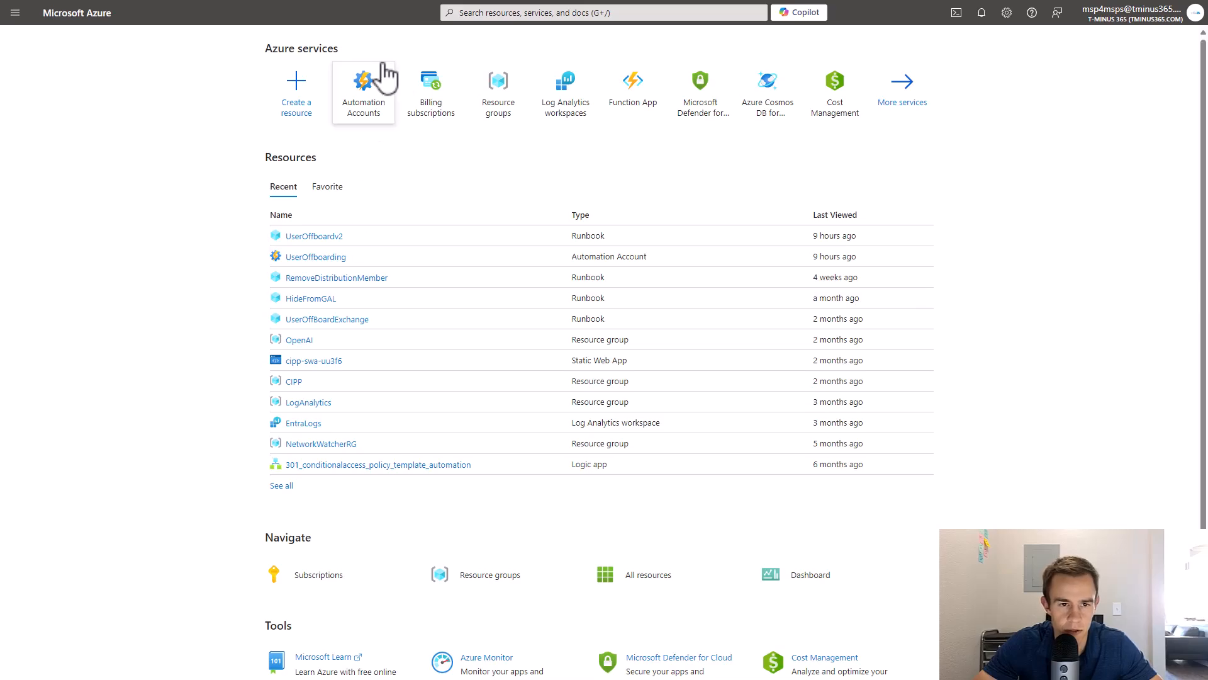
# Start a new Automation Account and create the UserOffboard resource group for it.
pyautogui.click(368, 84)
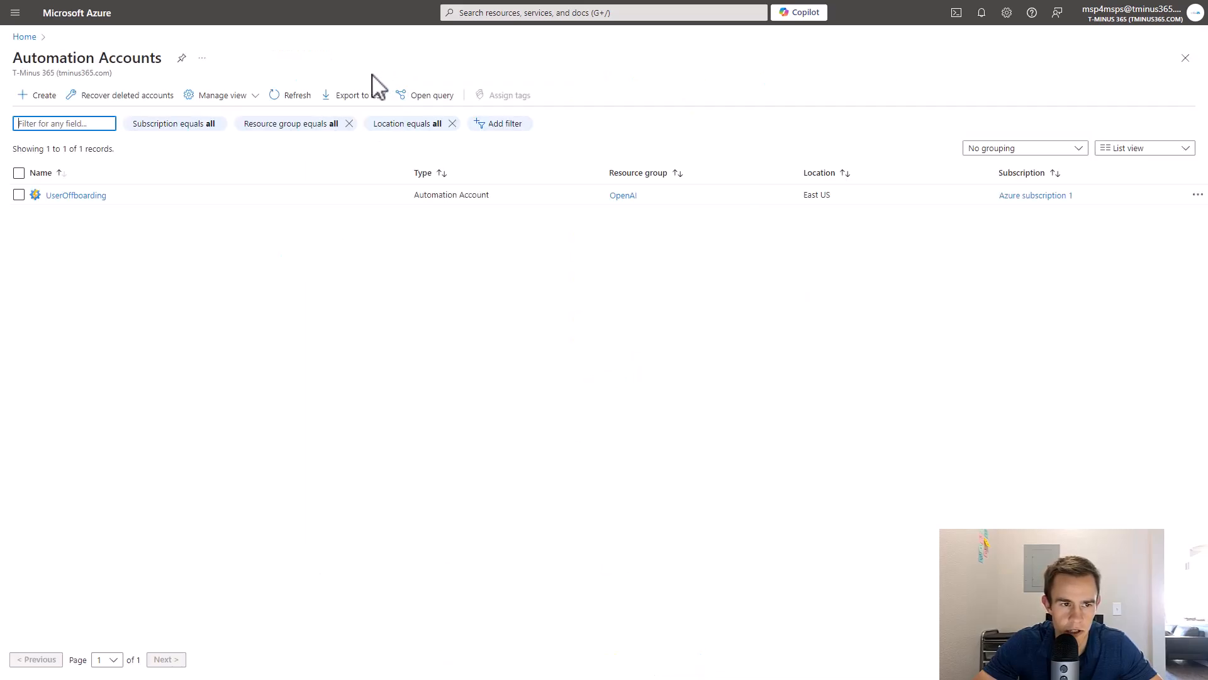
pyautogui.moveTo(14, 60); pyautogui.dragTo(177, 63)
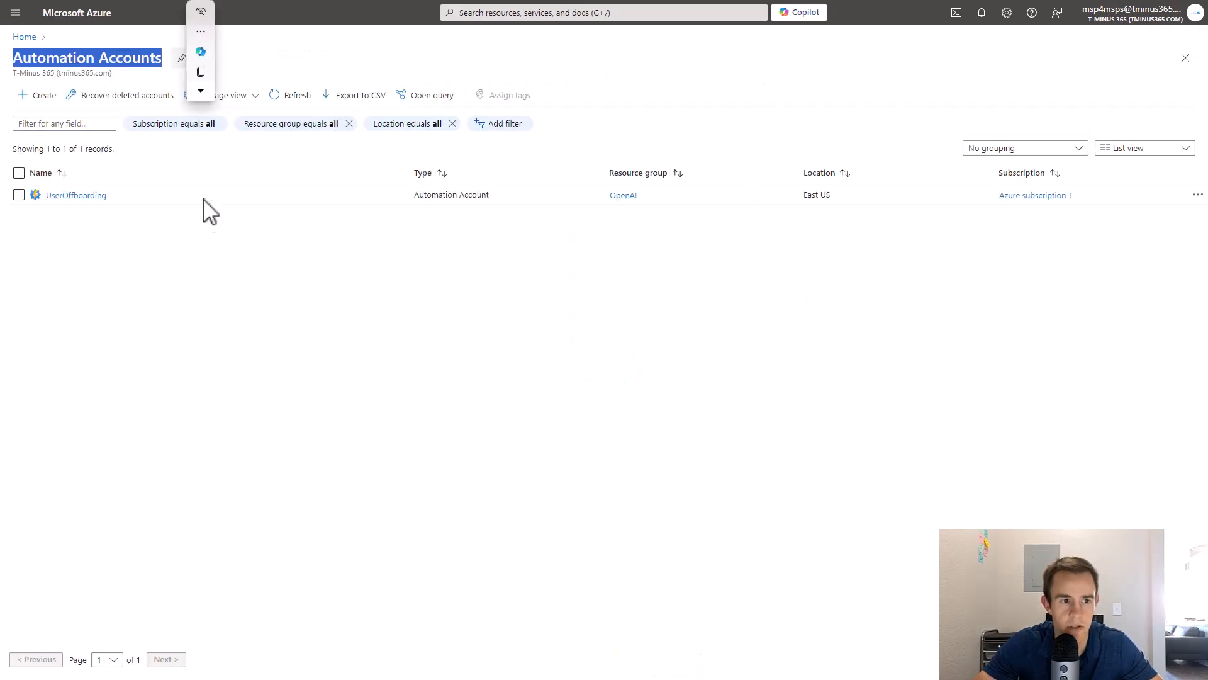
pyautogui.click(197, 244)
pyautogui.moveTo(33, 203); pyautogui.dragTo(133, 197)
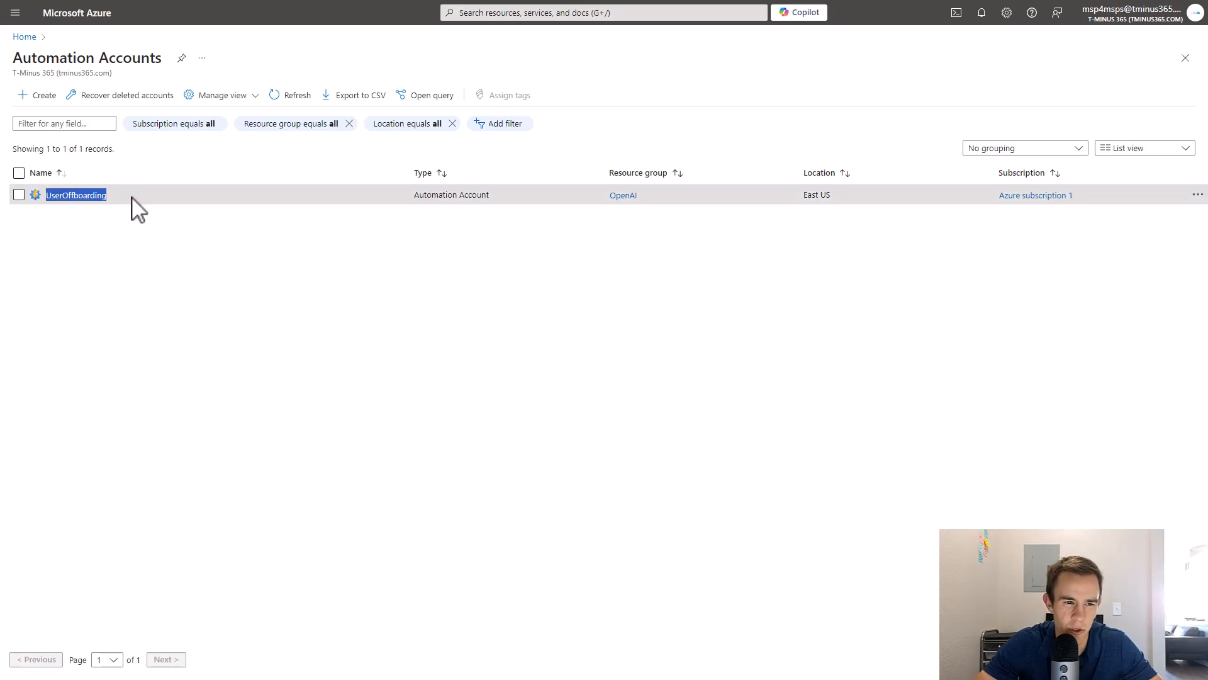
pyautogui.click(153, 250)
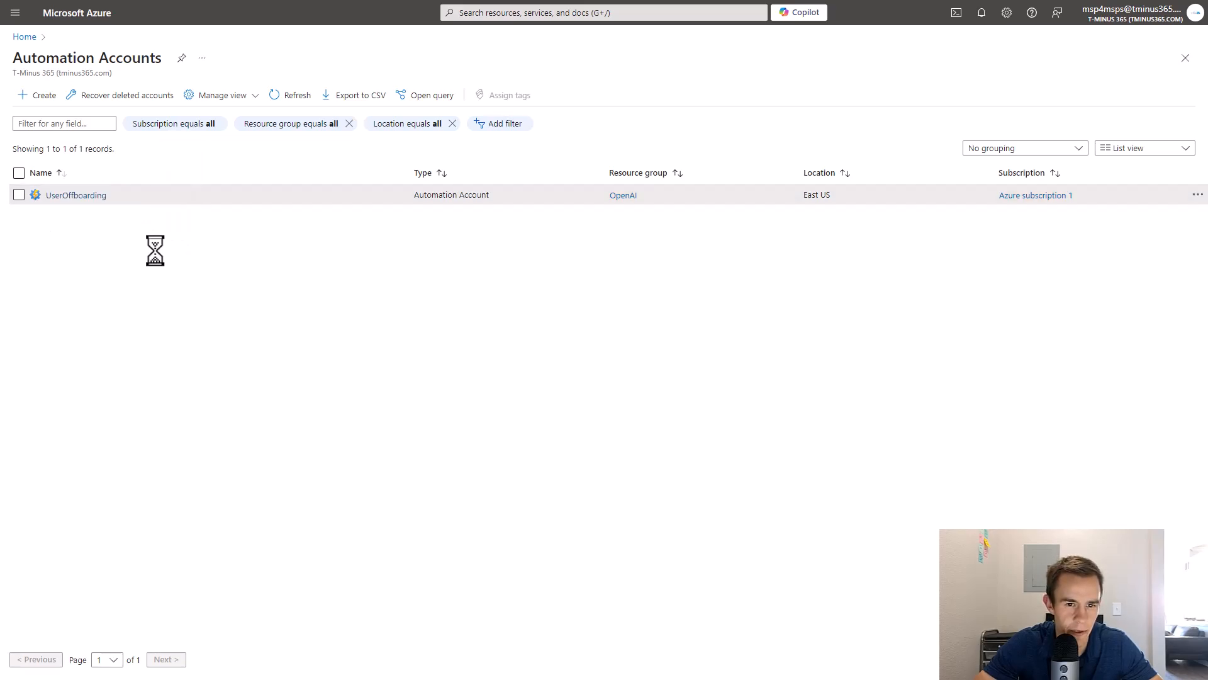
pyautogui.click(39, 99)
pyautogui.click(41, 96)
pyautogui.click(195, 235)
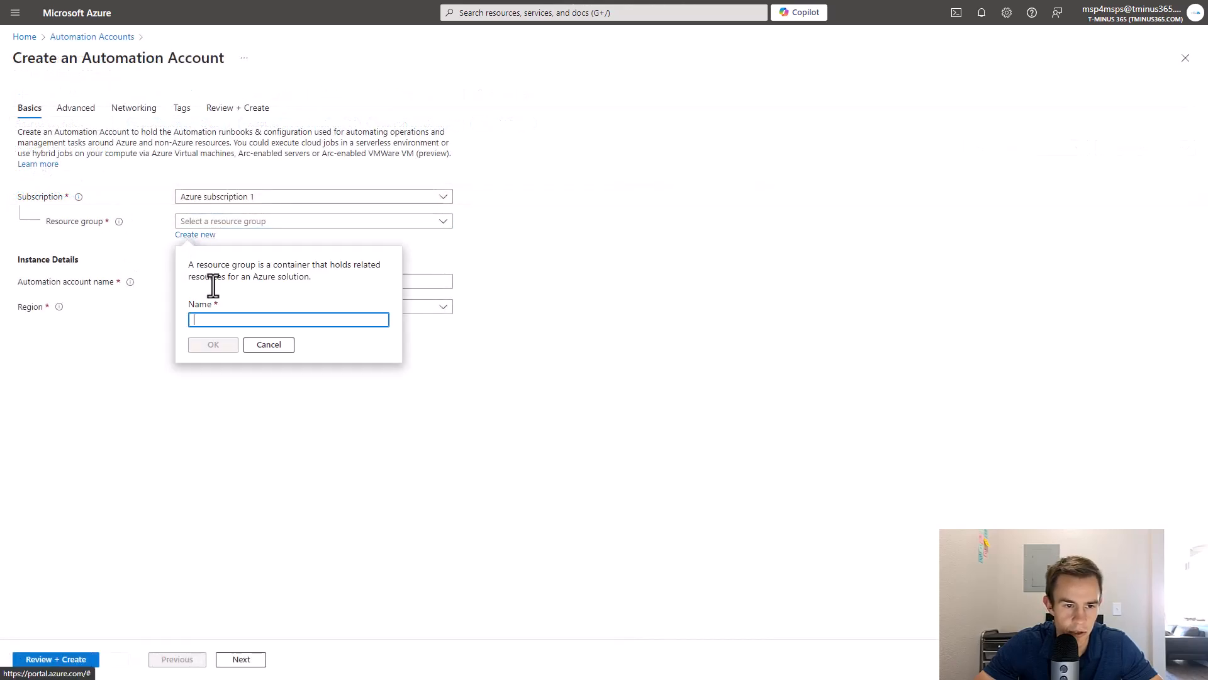
pyautogui.write('UserOff')
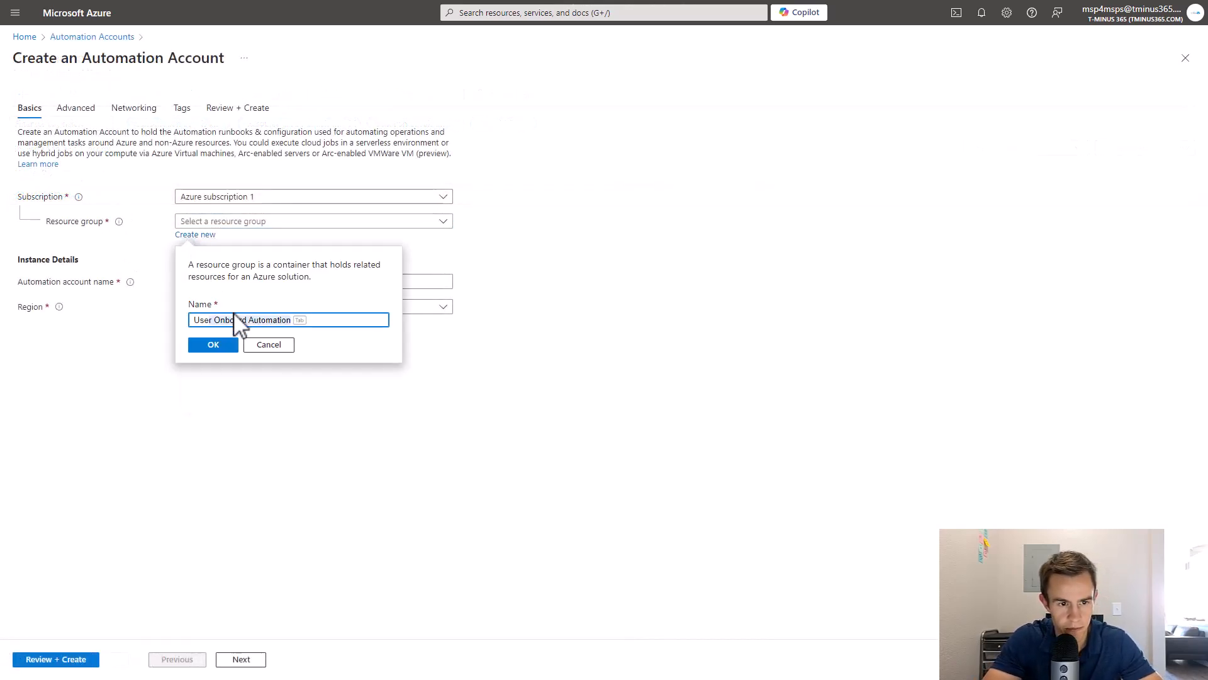
pyautogui.press('BackSpace')
pyautogui.write('board')
pyautogui.click(222, 344)
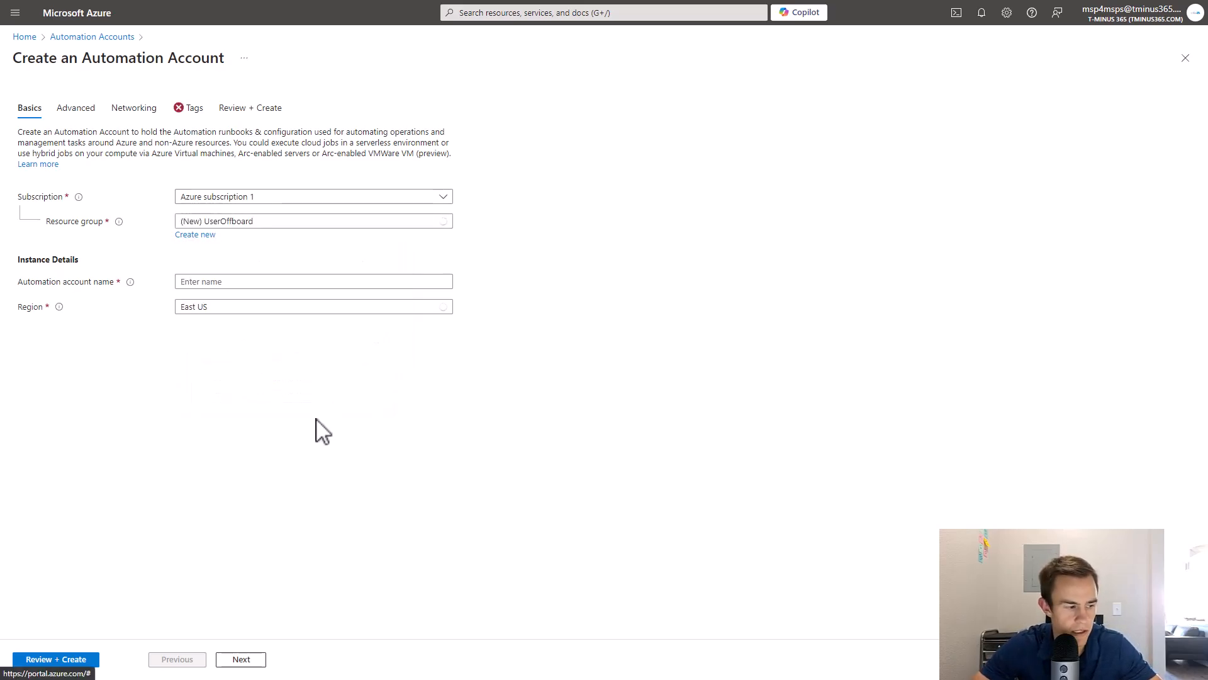
# Name the account EmployeeLifecycle in East US, then review and create it.
pyautogui.click(273, 282)
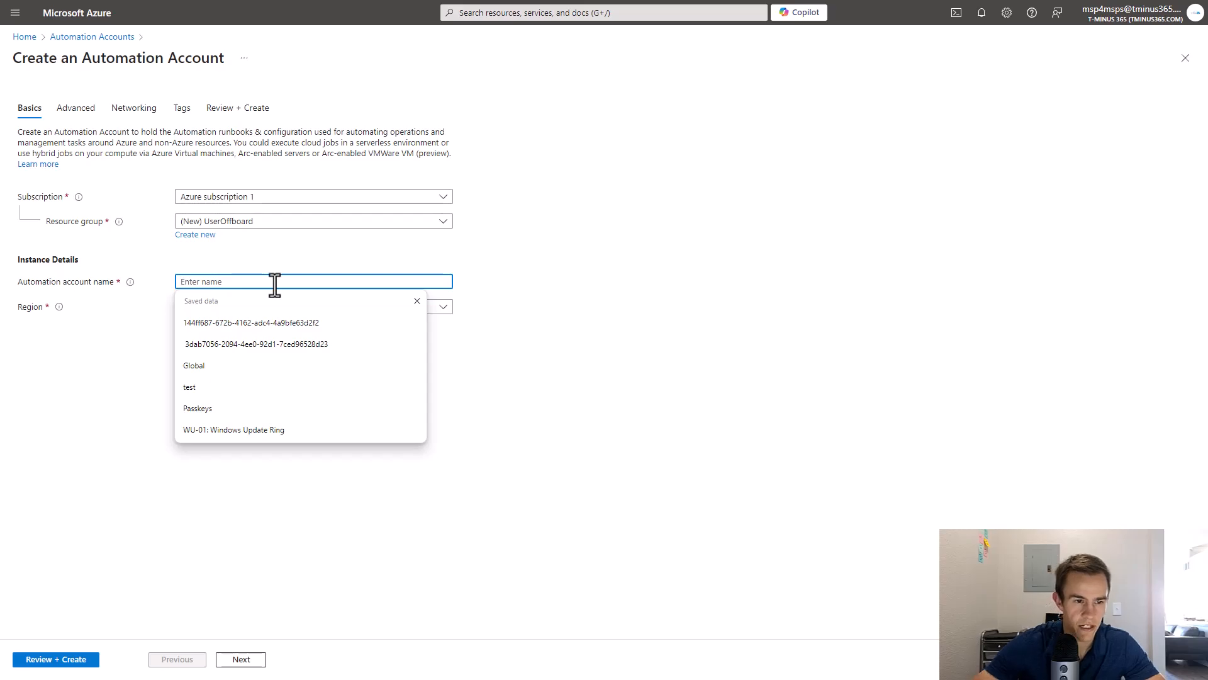
pyautogui.write('Empl')
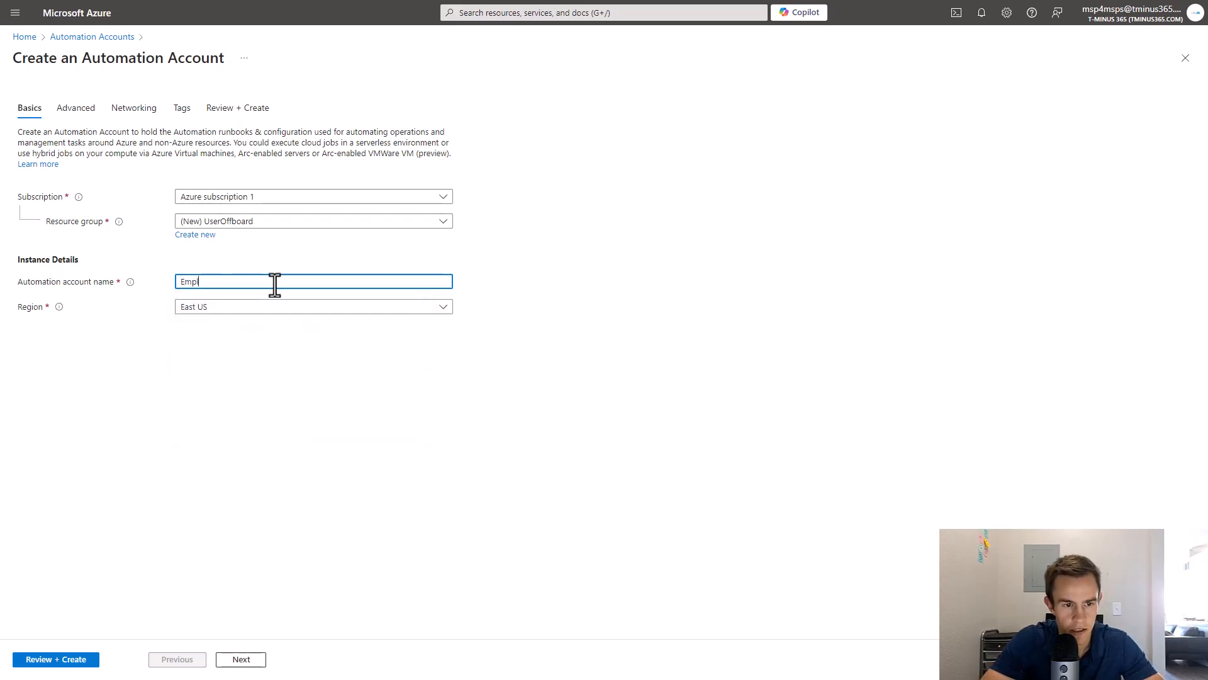
pyautogui.write('oyeeLifecycle')
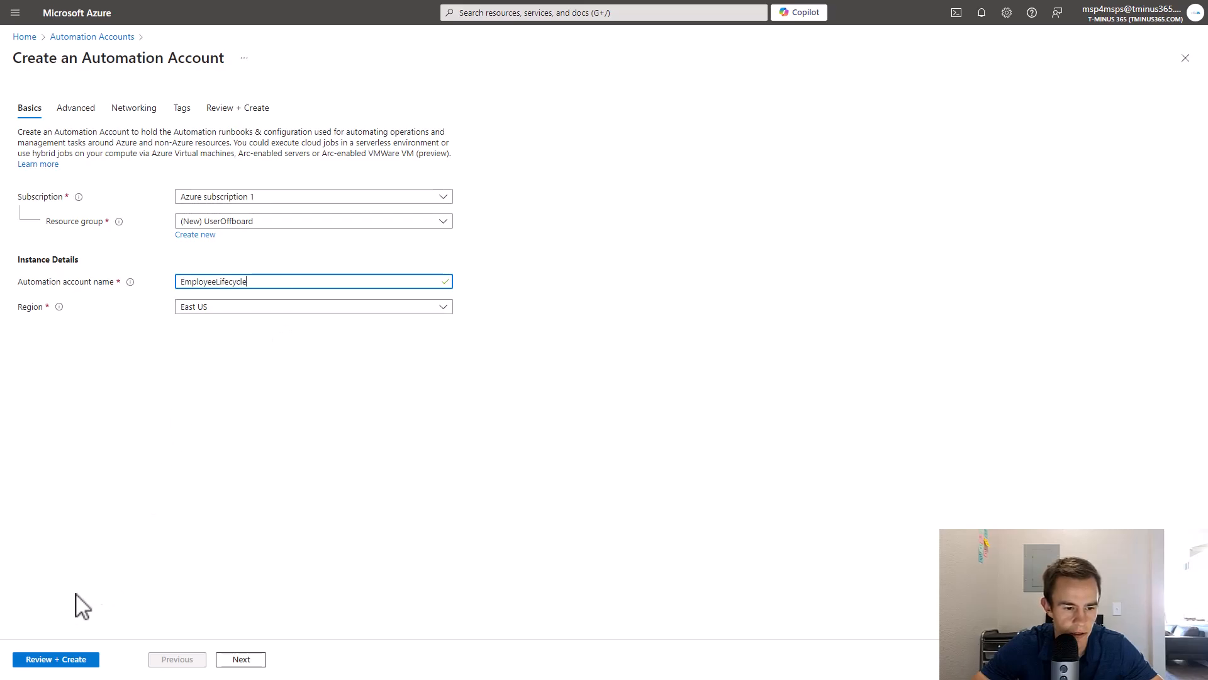
pyautogui.click(61, 660)
pyautogui.click(39, 659)
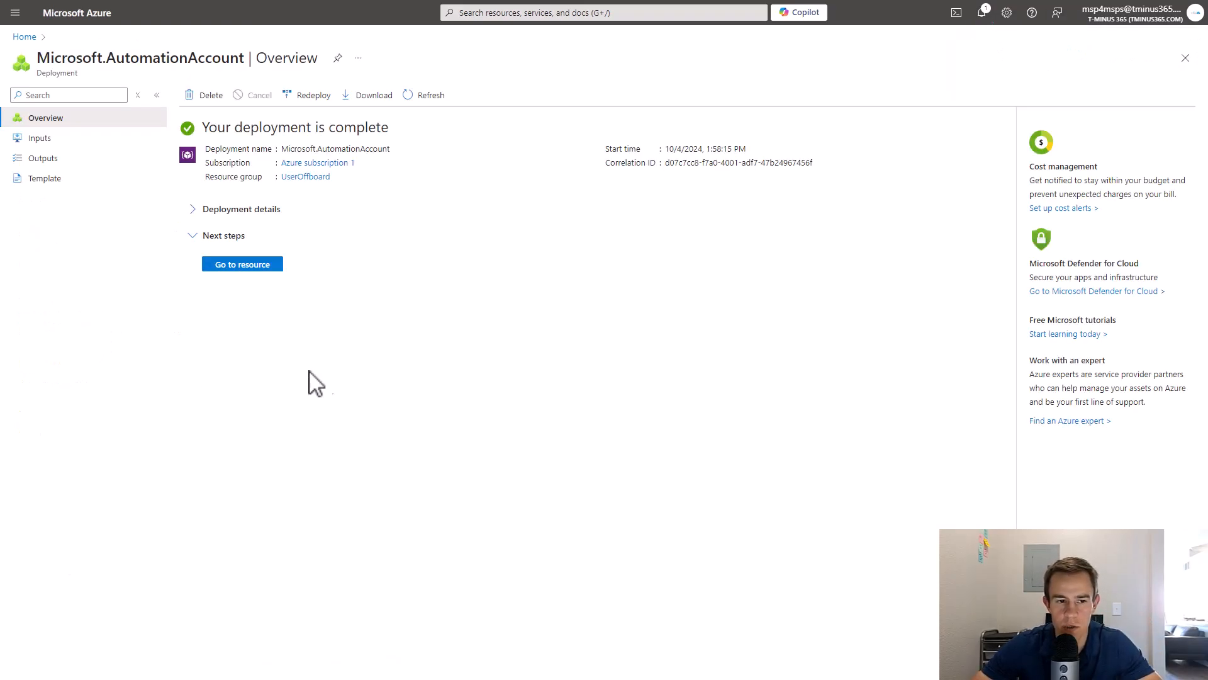
# Go to the new EmployeeLifecycle resource and open its Modules list.
pyautogui.click(273, 265)
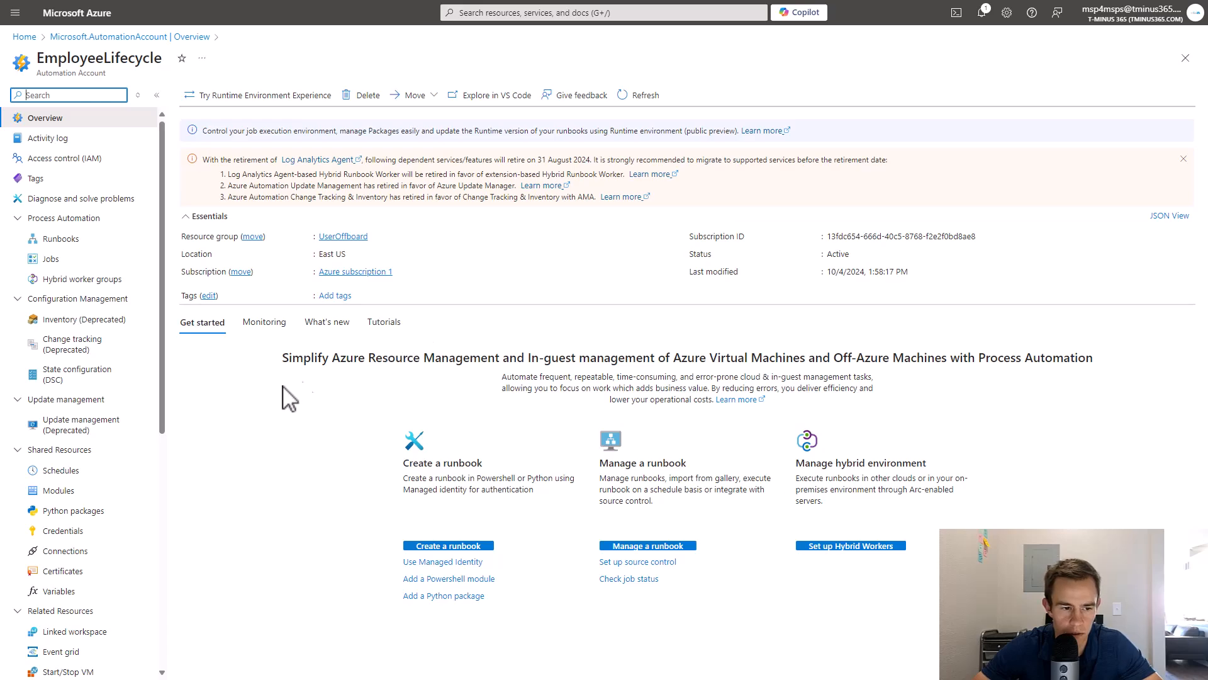
pyautogui.click(58, 492)
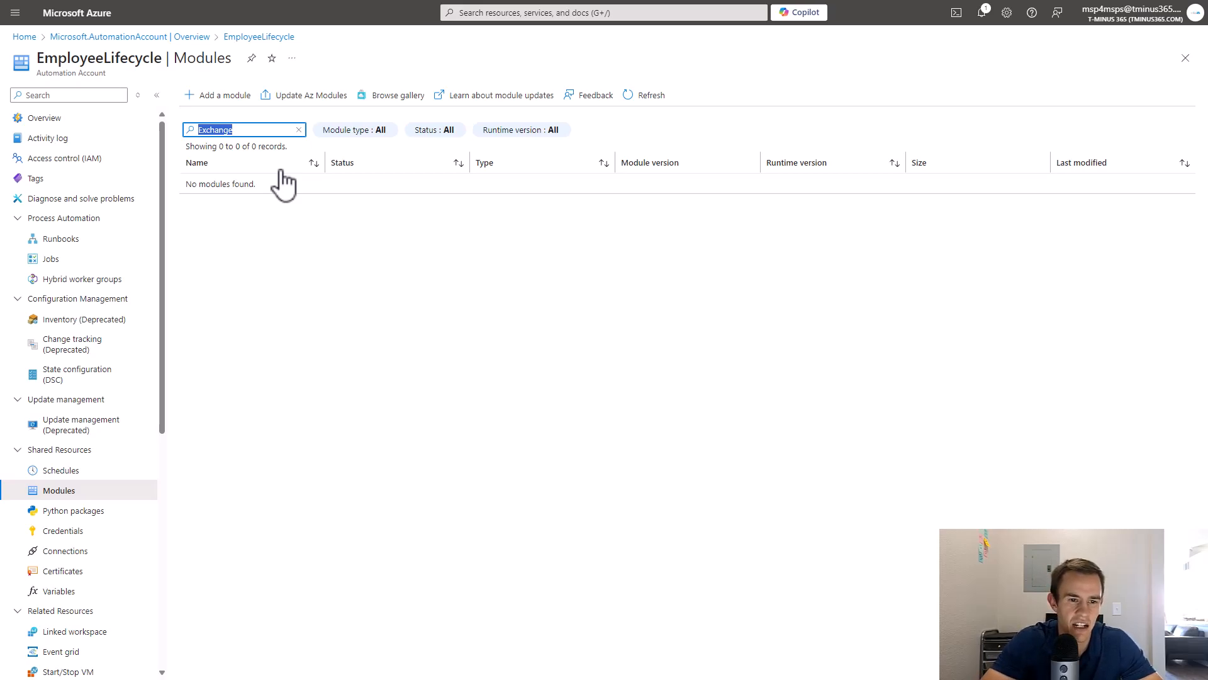
# Search the module gallery for Exchange and select ExchangeOnlineManagement.
pyautogui.press('BackSpace')
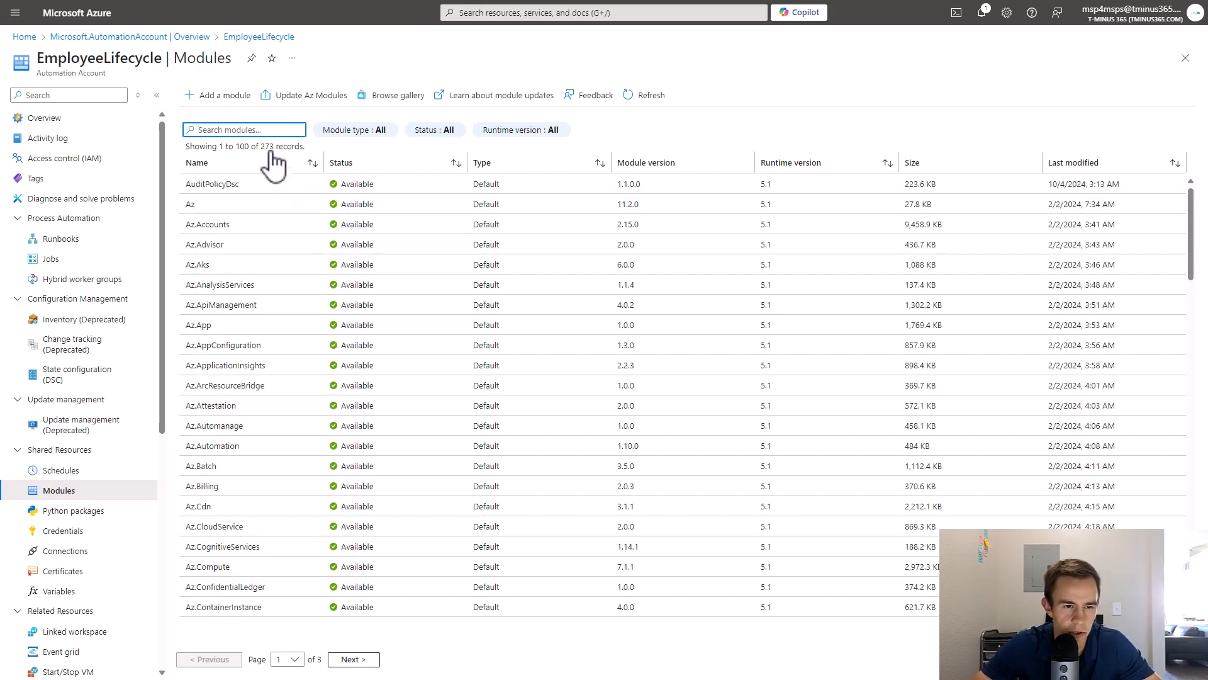
pyautogui.click(218, 96)
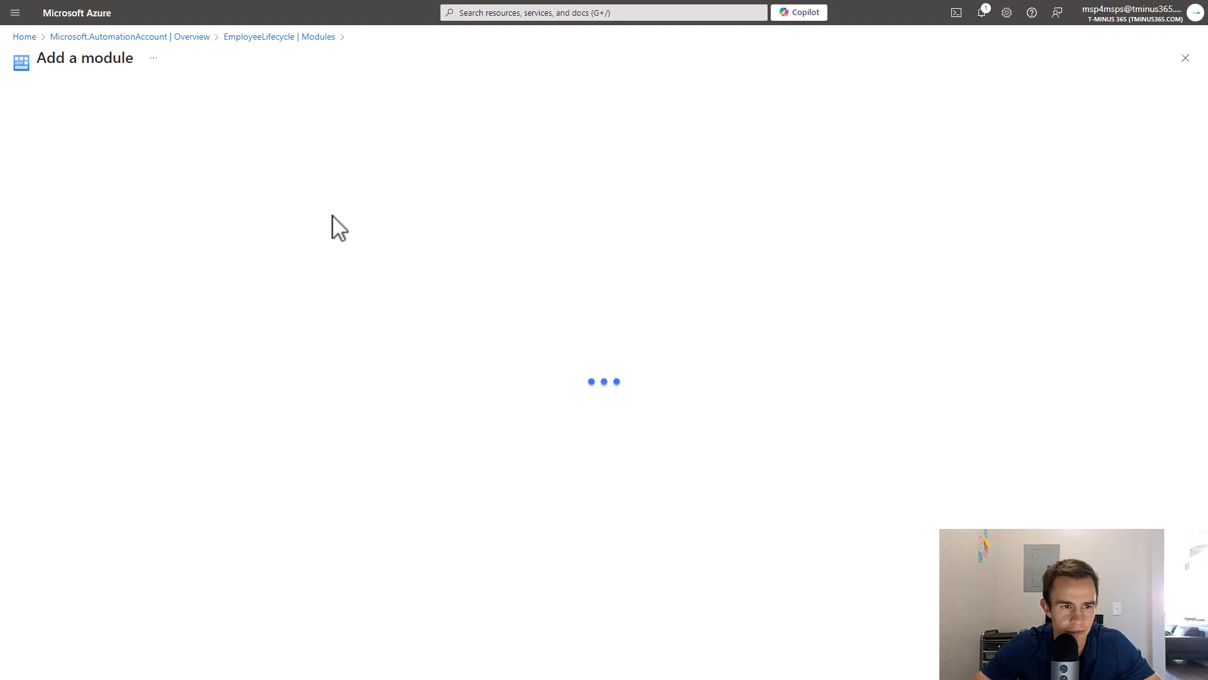
pyautogui.click(216, 165)
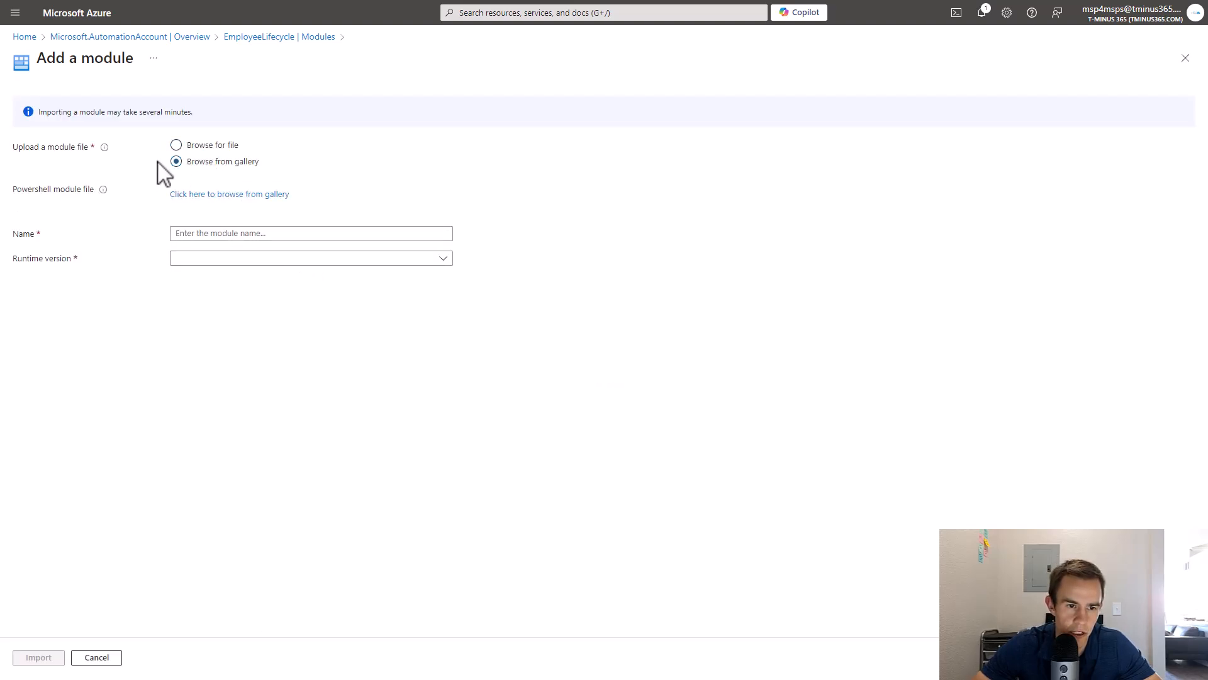
pyautogui.click(214, 195)
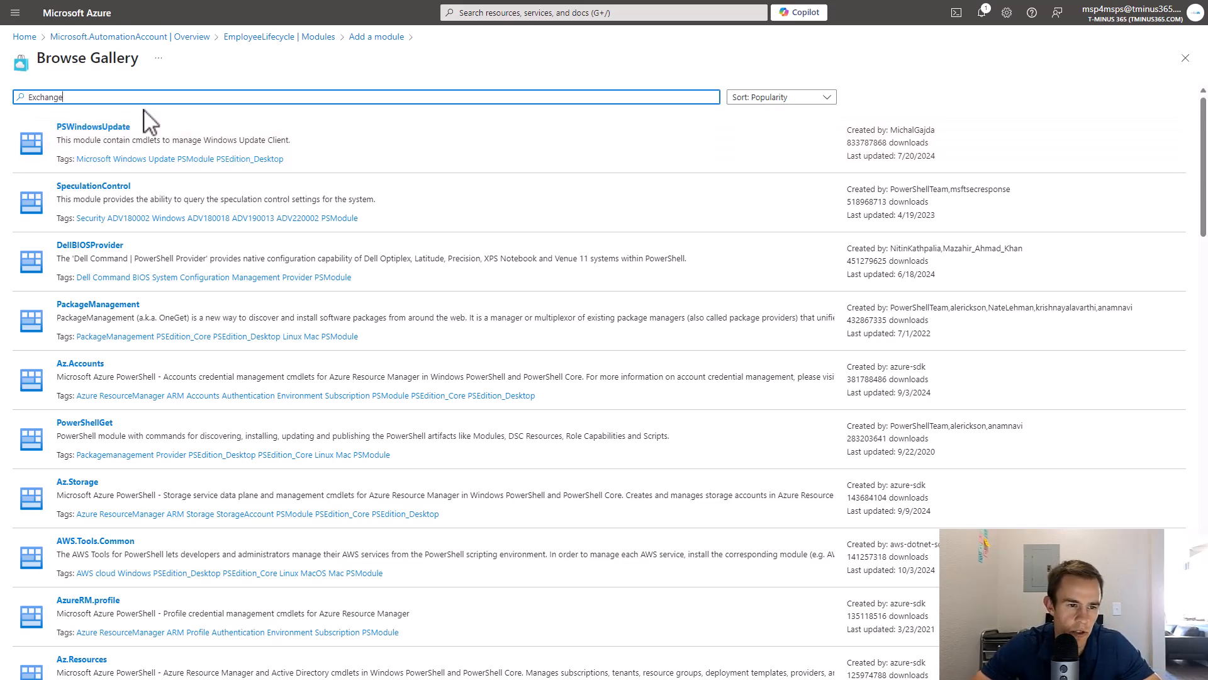
pyautogui.press('Return')
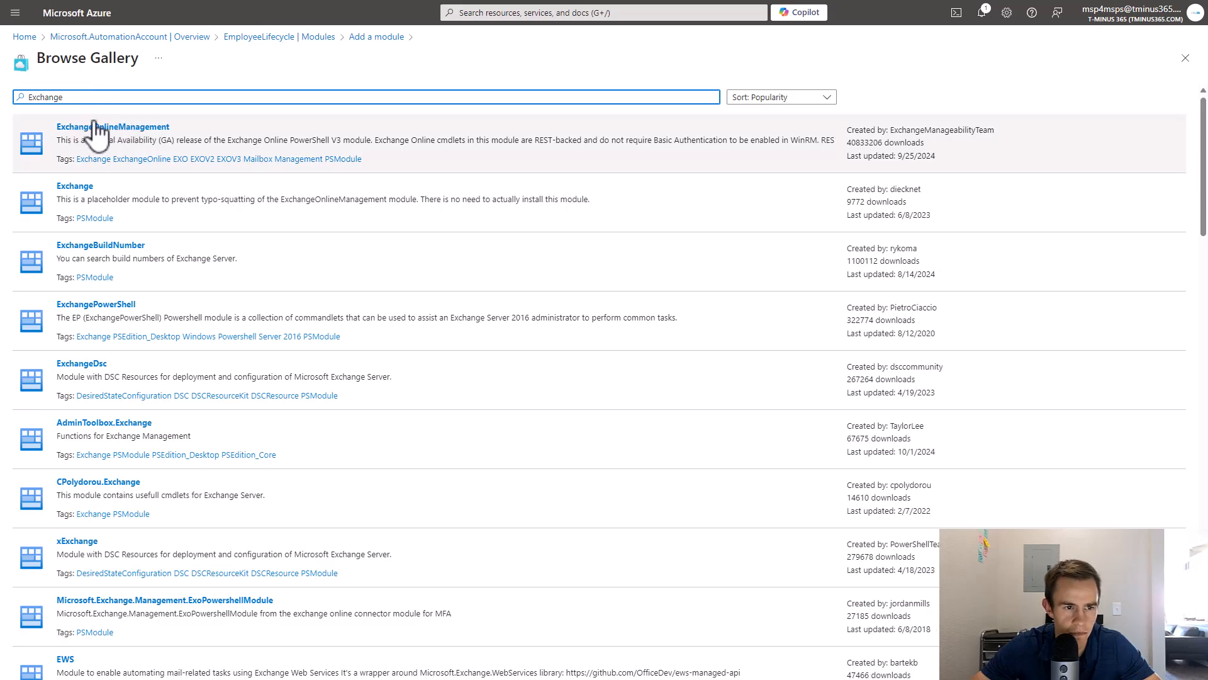
pyautogui.click(127, 127)
pyautogui.scroll(-6, 210, 226)
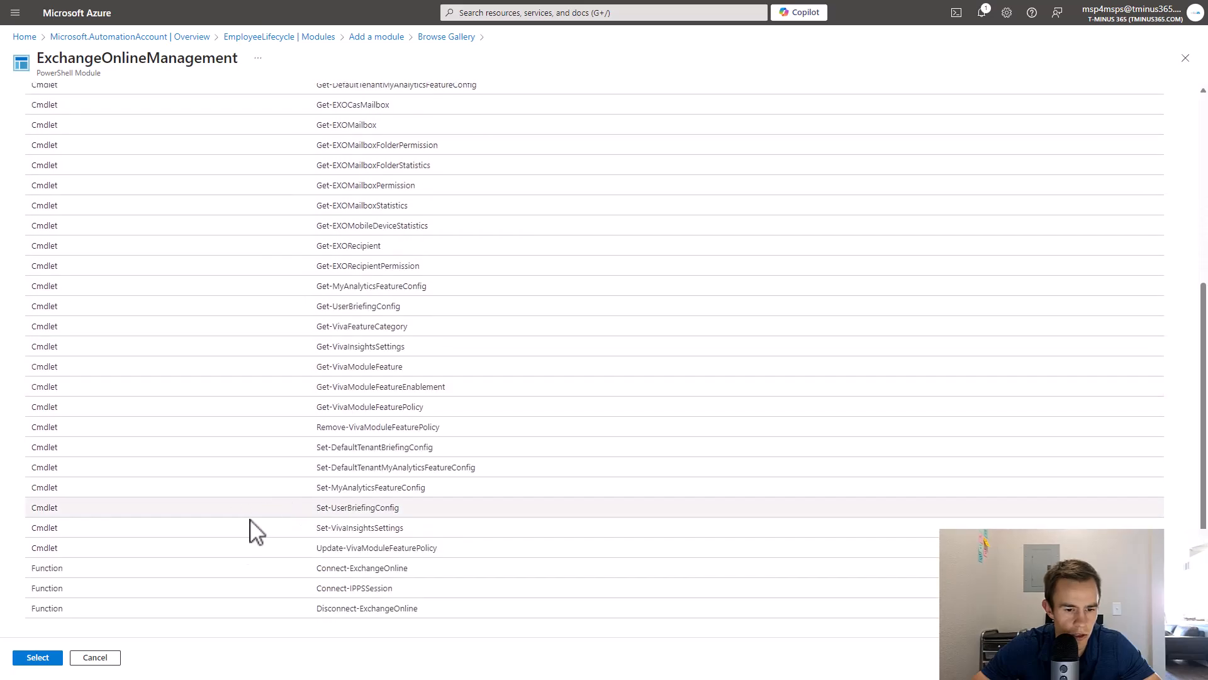
pyautogui.moveTo(318, 569); pyautogui.dragTo(265, 588)
pyautogui.click(25, 657)
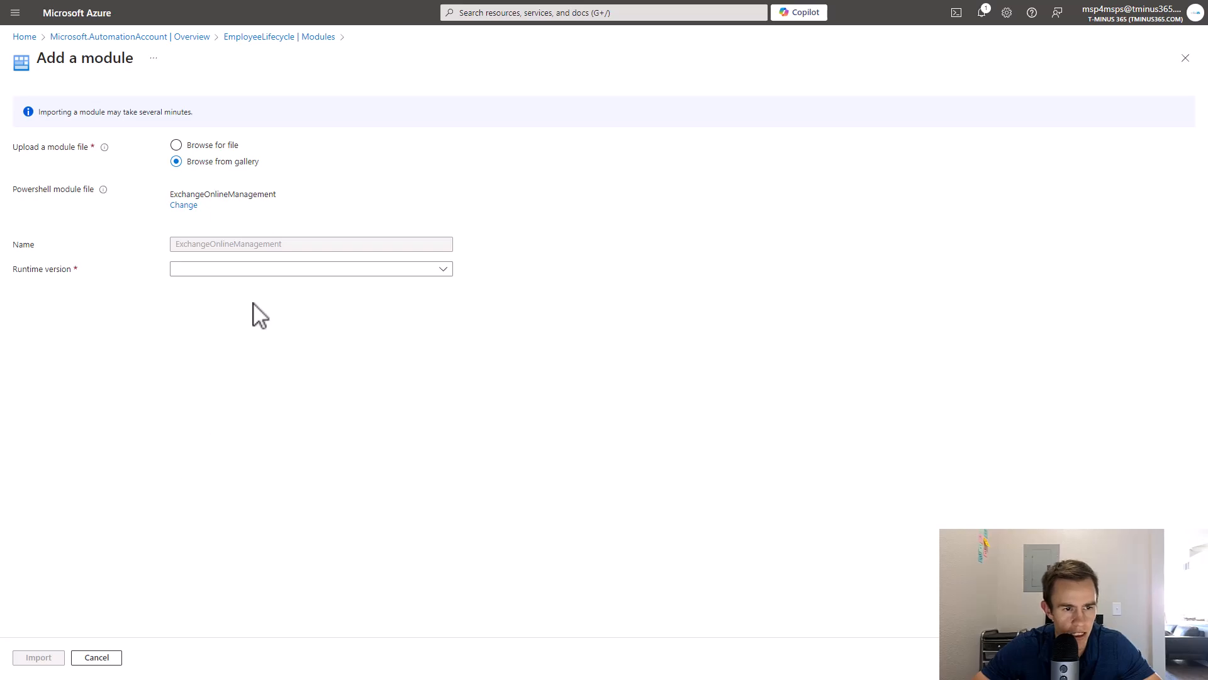
# Set runtime 5.1, note the missing PackageManagement and PowerShellGet dependencies, and cancel.
pyautogui.click(275, 271)
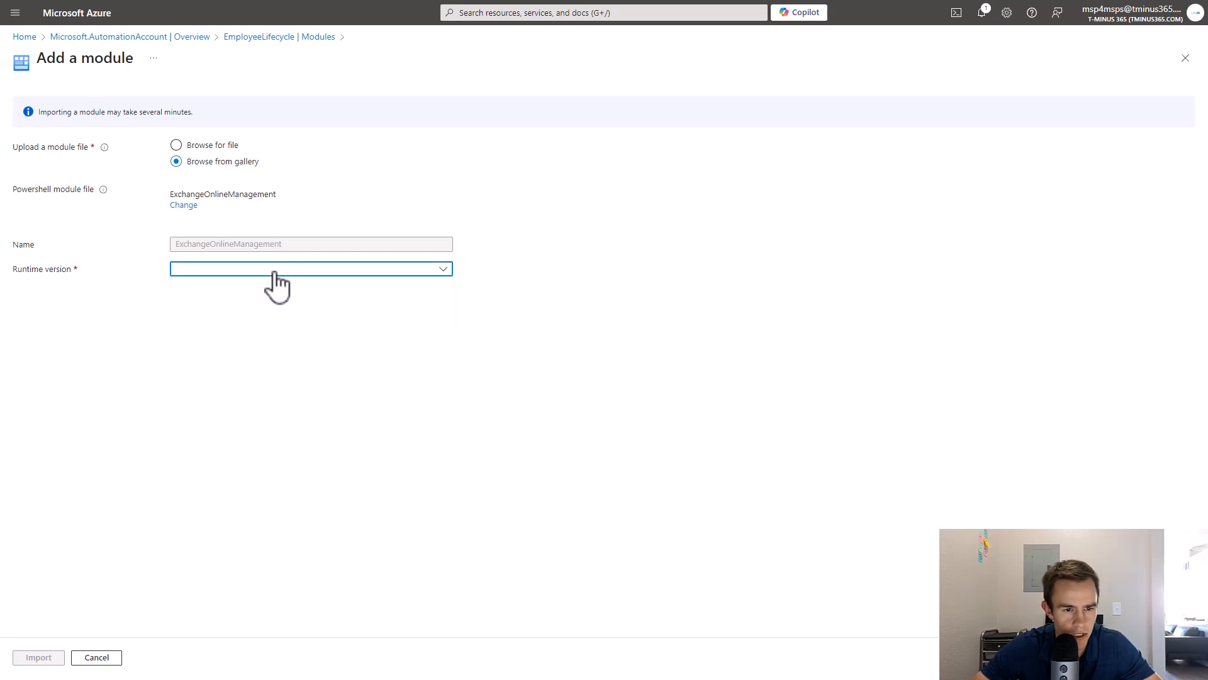
pyautogui.click(211, 328)
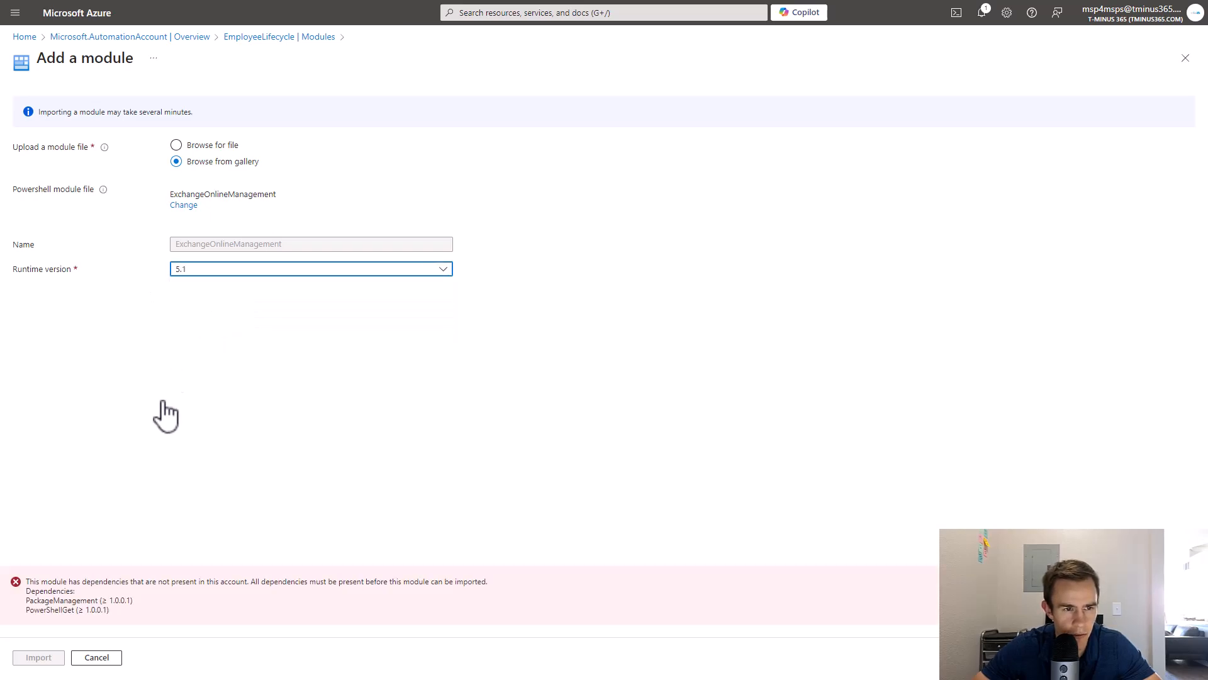
pyautogui.moveTo(120, 611); pyautogui.dragTo(28, 602)
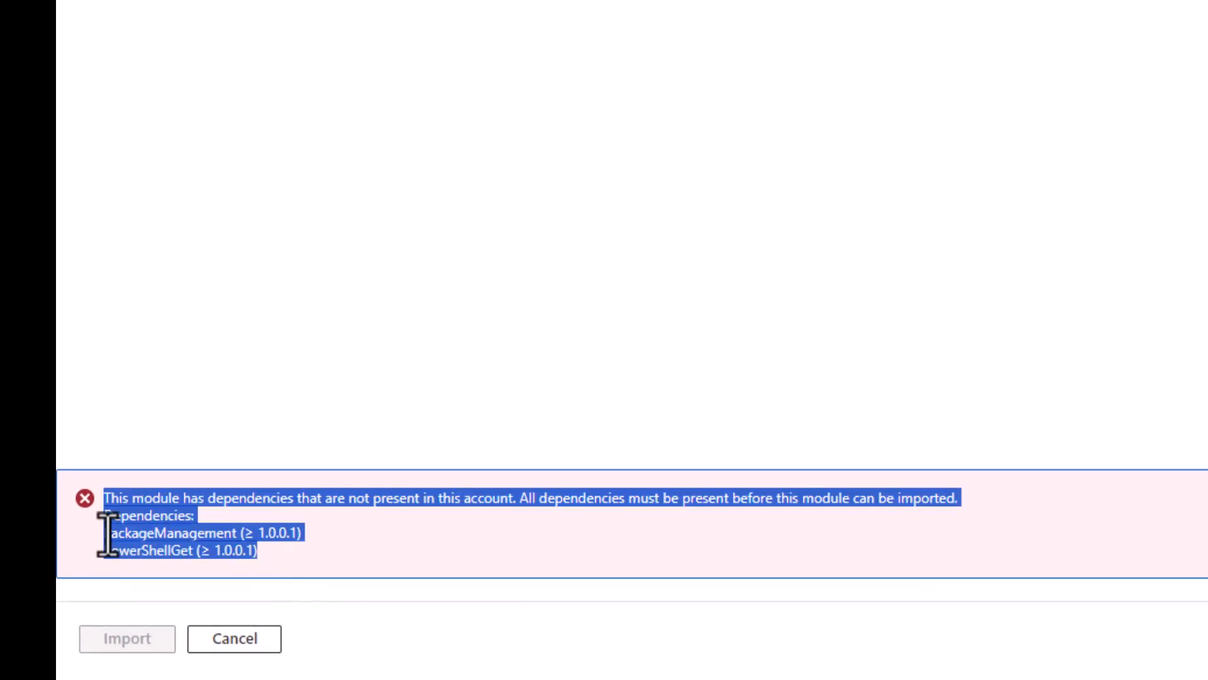
pyautogui.moveTo(107, 534); pyautogui.dragTo(109, 533)
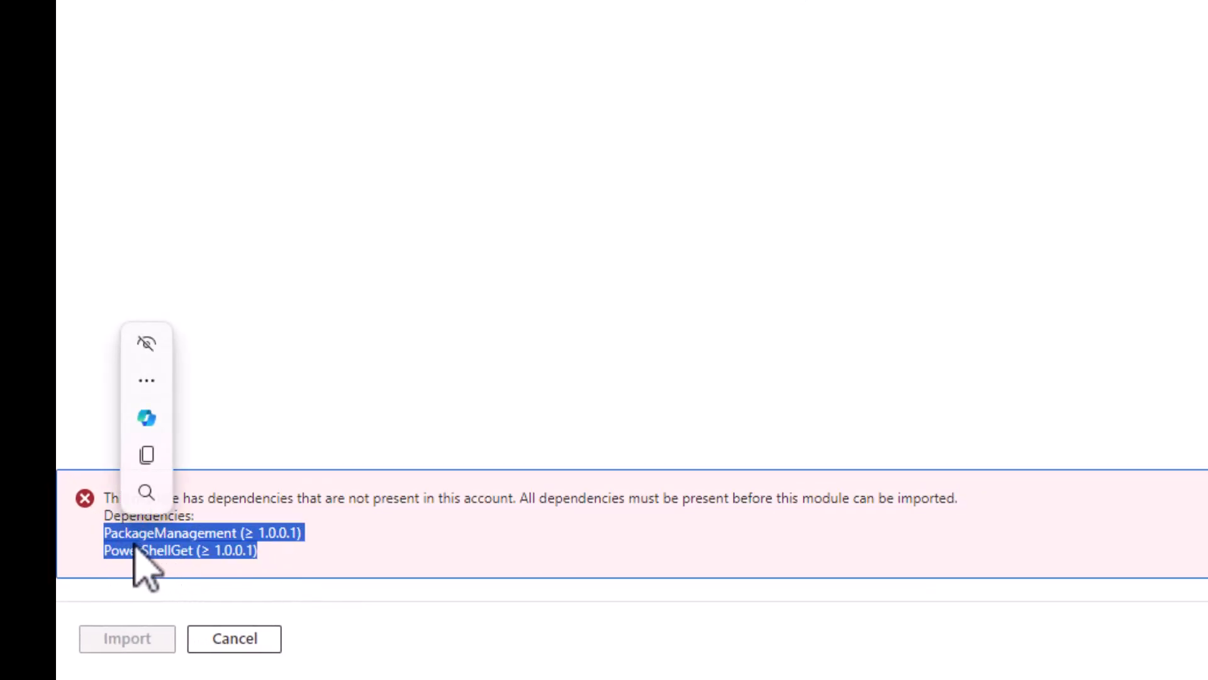
pyautogui.click(105, 541)
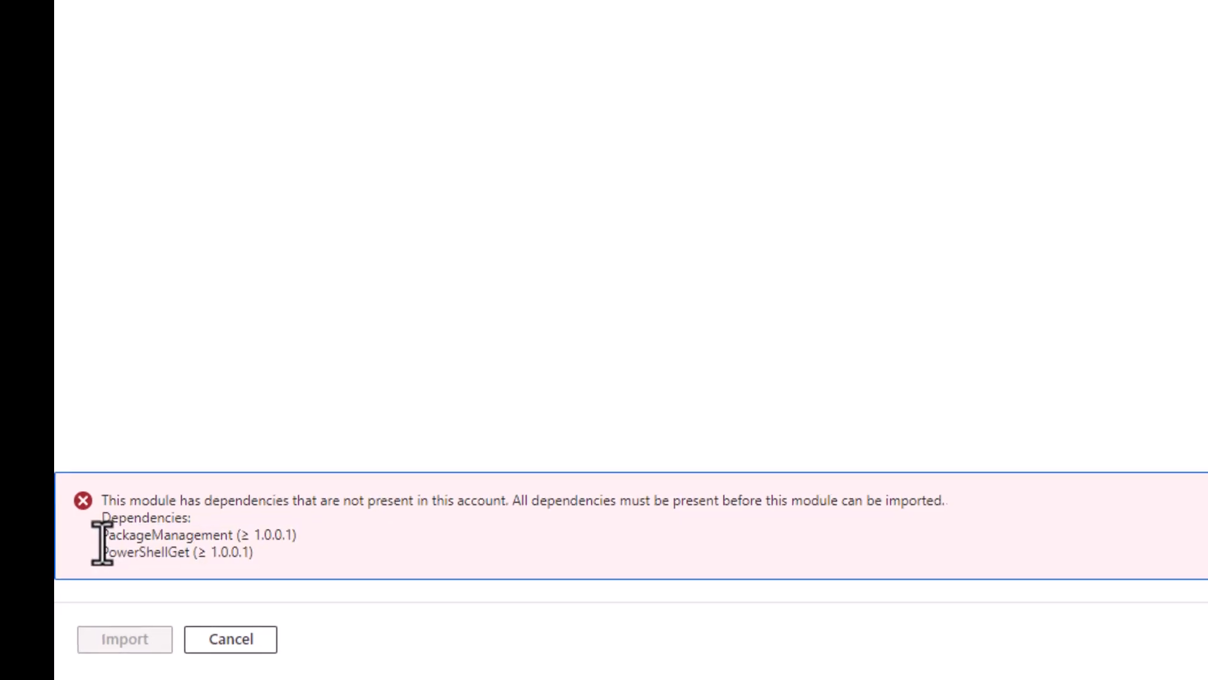
pyautogui.moveTo(101, 534); pyautogui.dragTo(208, 532)
pyautogui.click(243, 542)
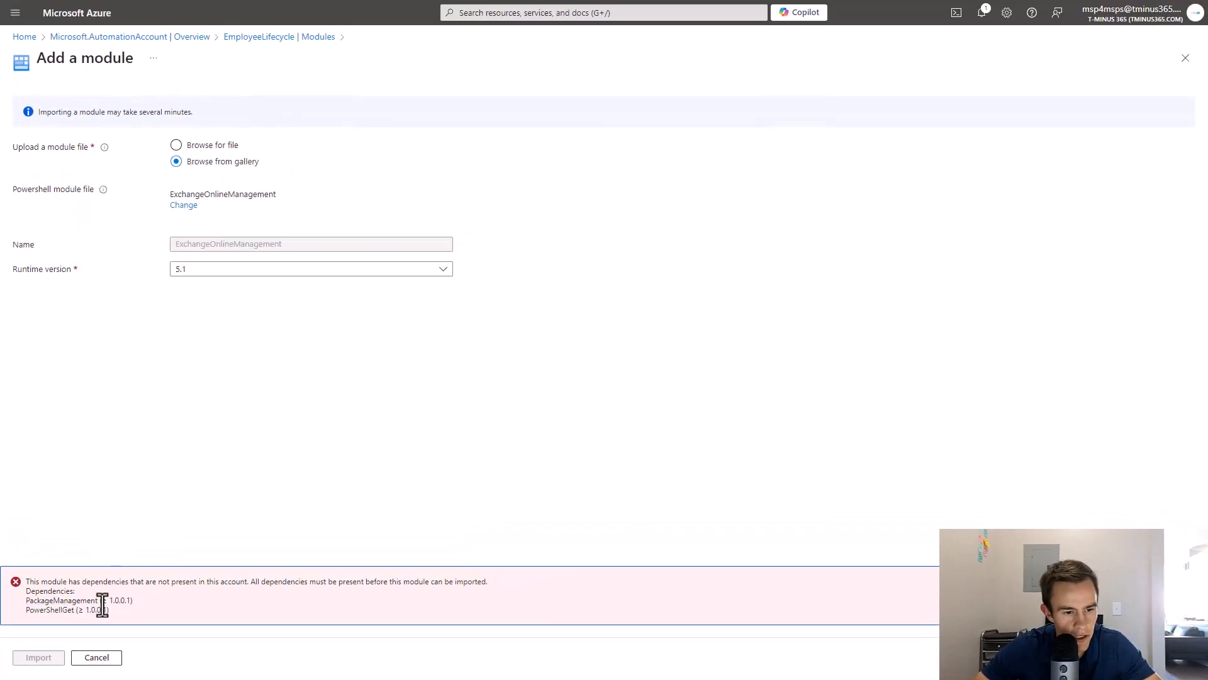
pyautogui.moveTo(67, 601); pyautogui.dragTo(32, 605)
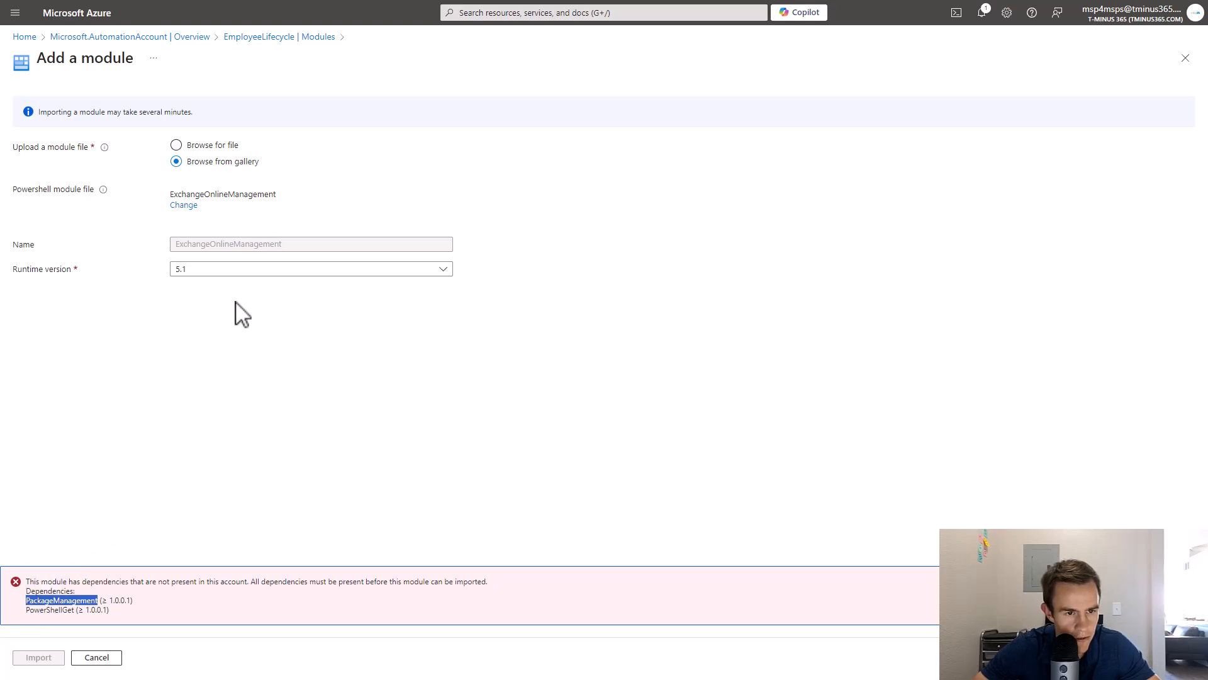
pyautogui.click(241, 340)
pyautogui.click(107, 658)
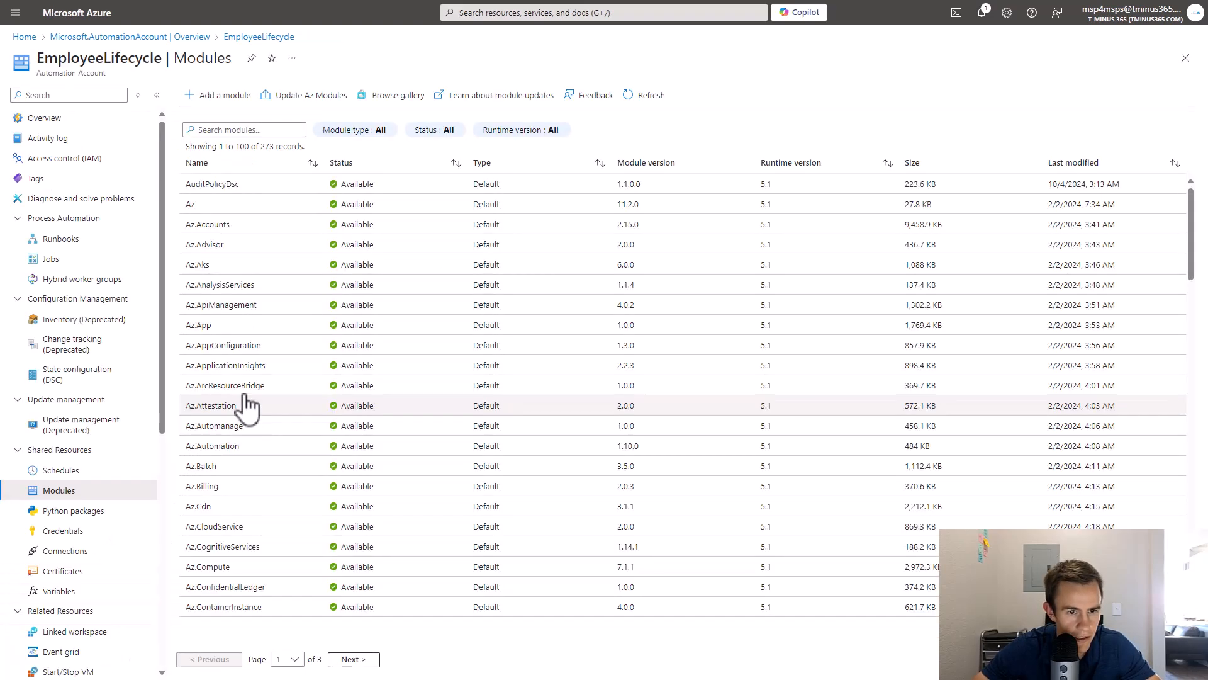
# Import PackageManagement from the module gallery with runtime version 5.1.
pyautogui.click(221, 99)
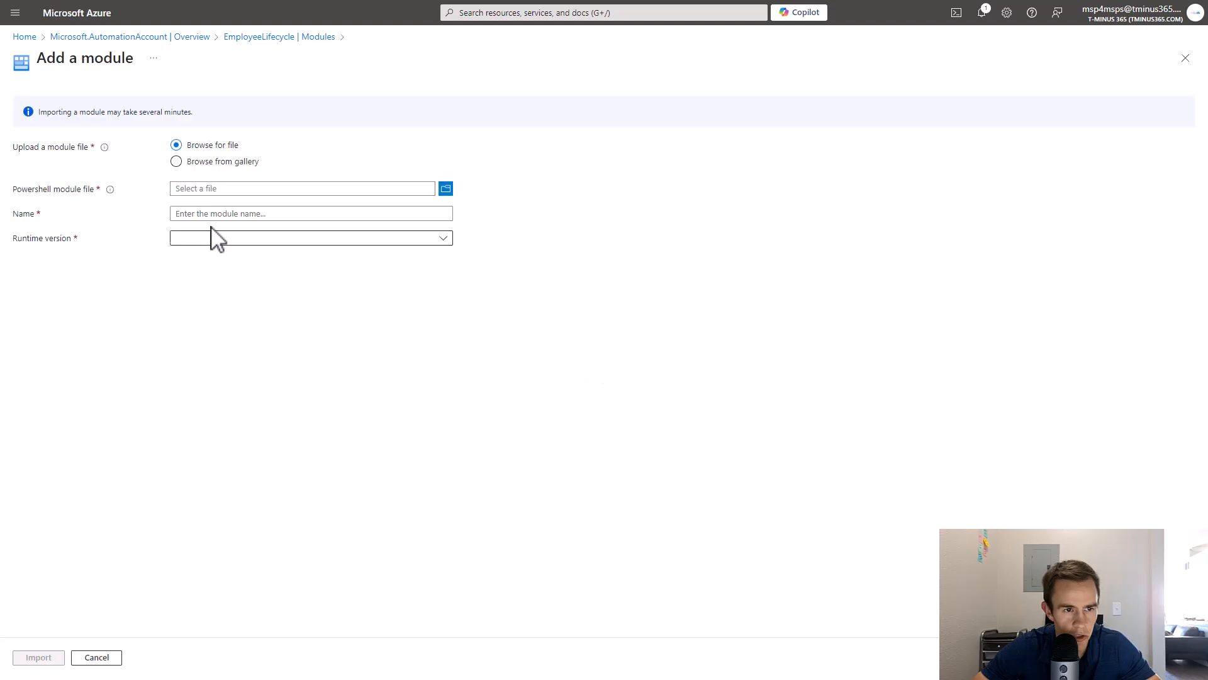
pyautogui.click(230, 161)
pyautogui.click(257, 197)
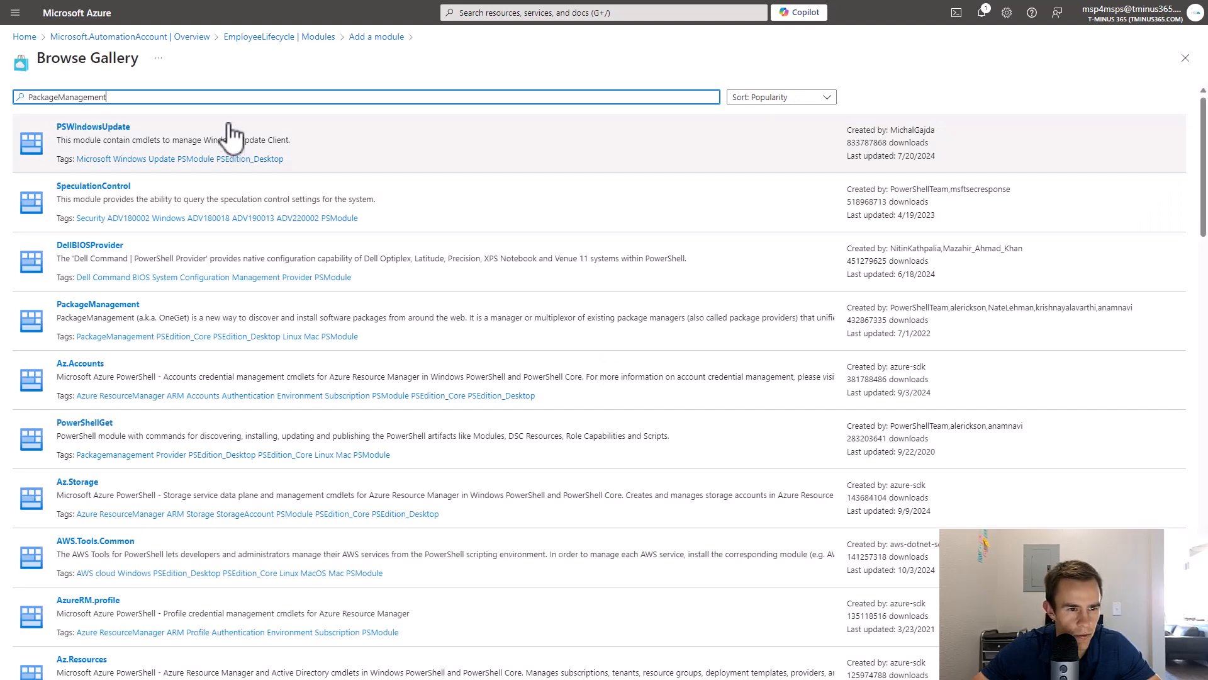
pyautogui.press('Return')
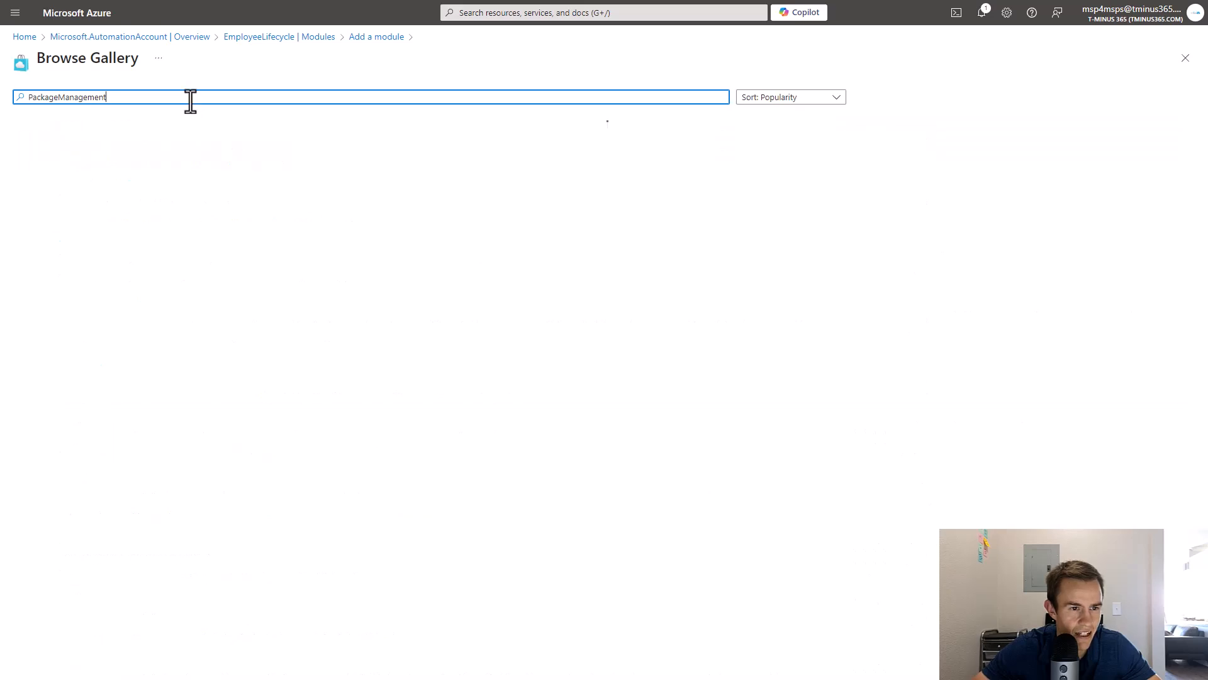
pyautogui.click(116, 136)
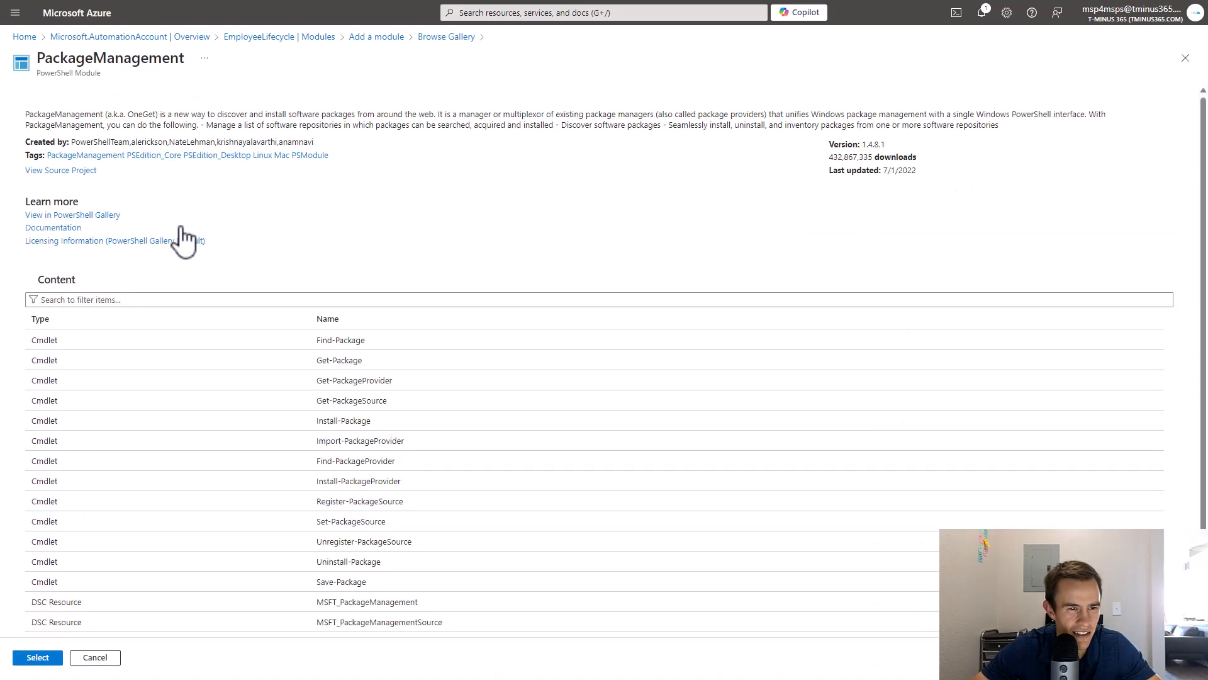
pyautogui.click(38, 657)
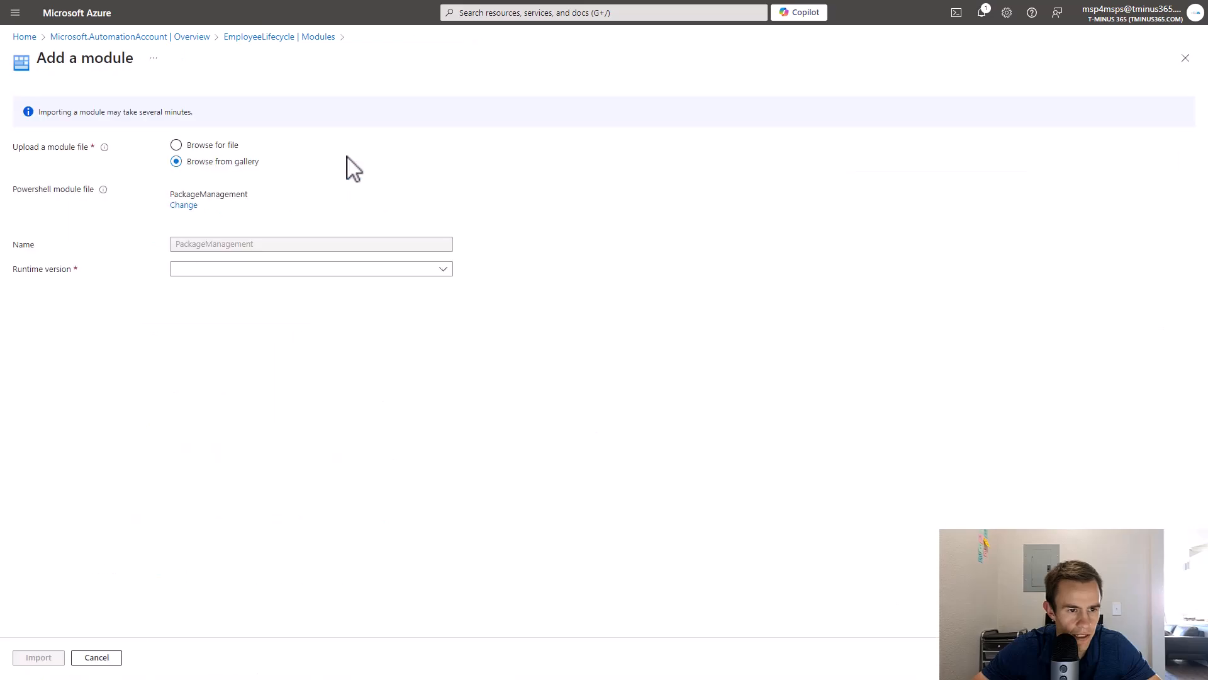
pyautogui.click(251, 272)
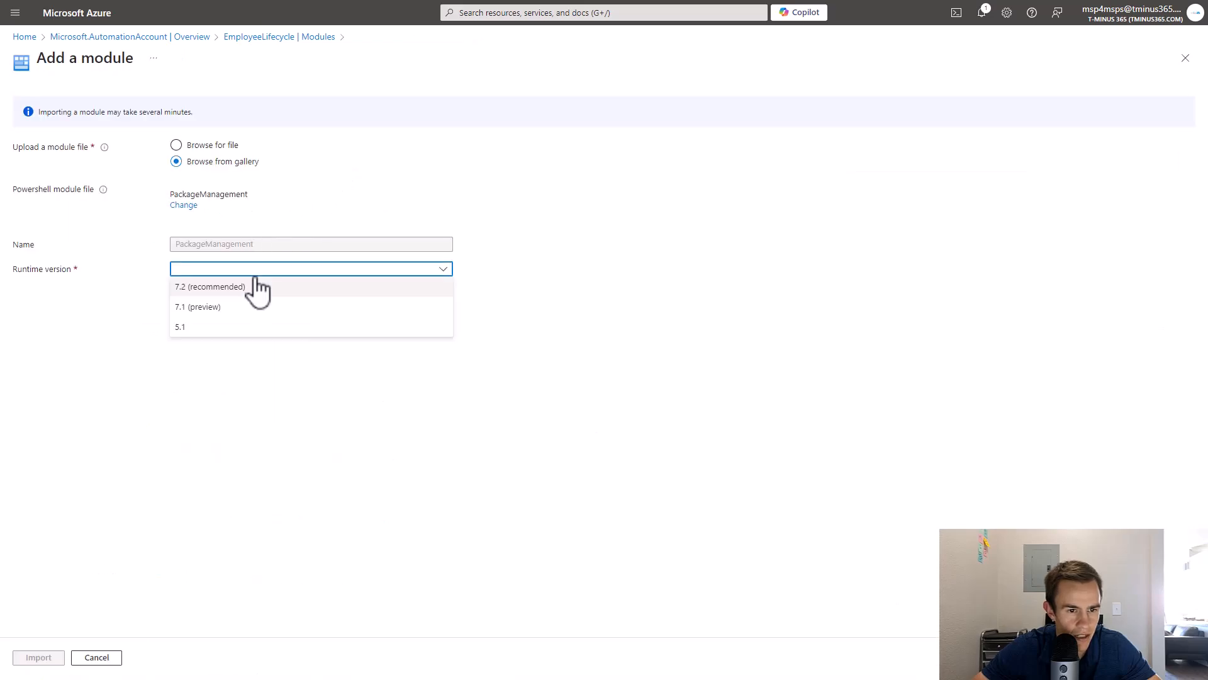
pyautogui.click(222, 334)
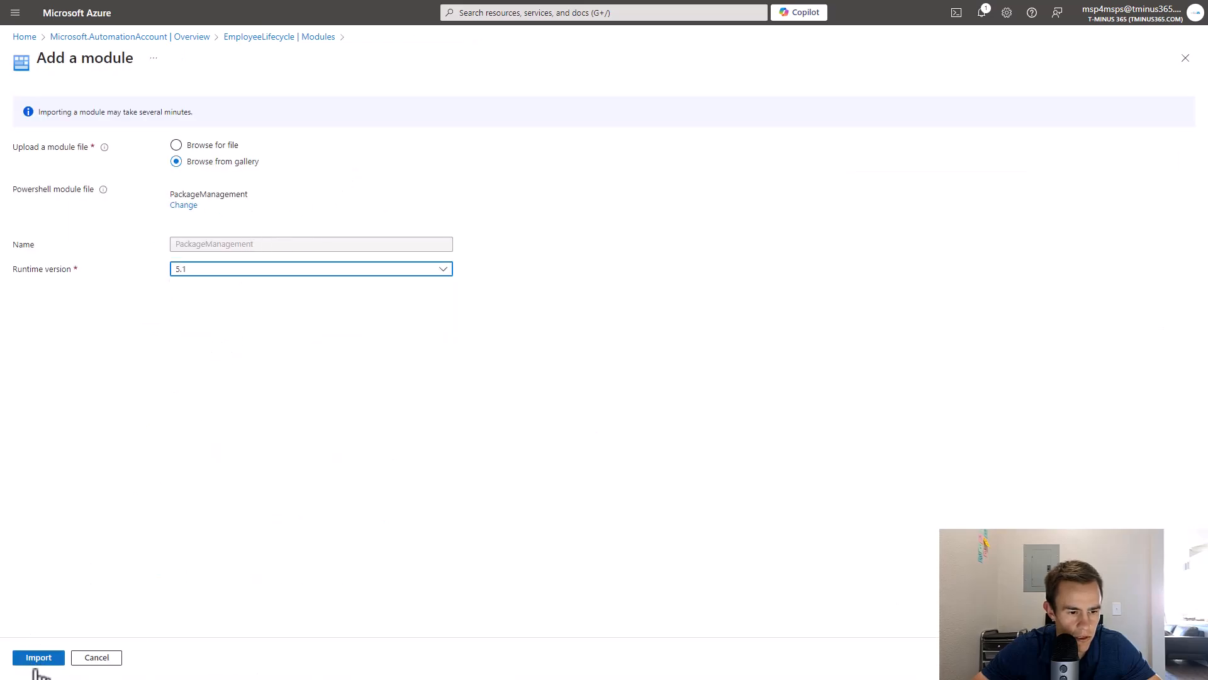
pyautogui.click(35, 660)
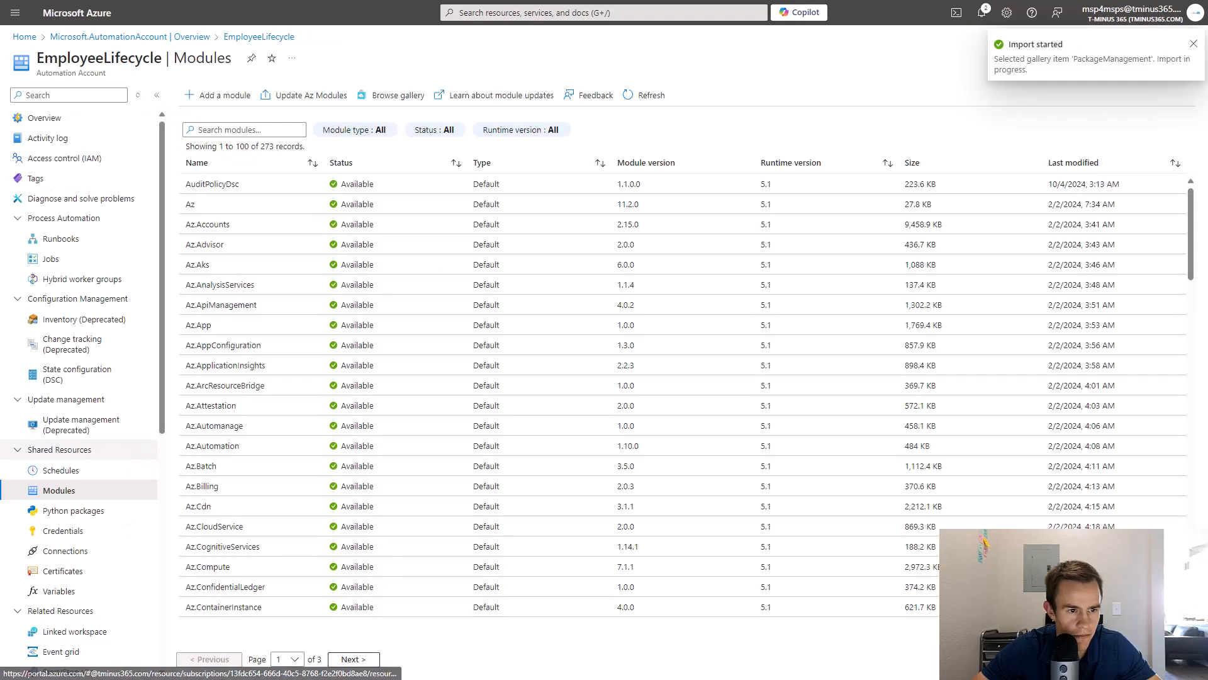
# Filter the account's modules for PackageManagement to confirm it is importing.
pyautogui.scroll(-3, 523, 315)
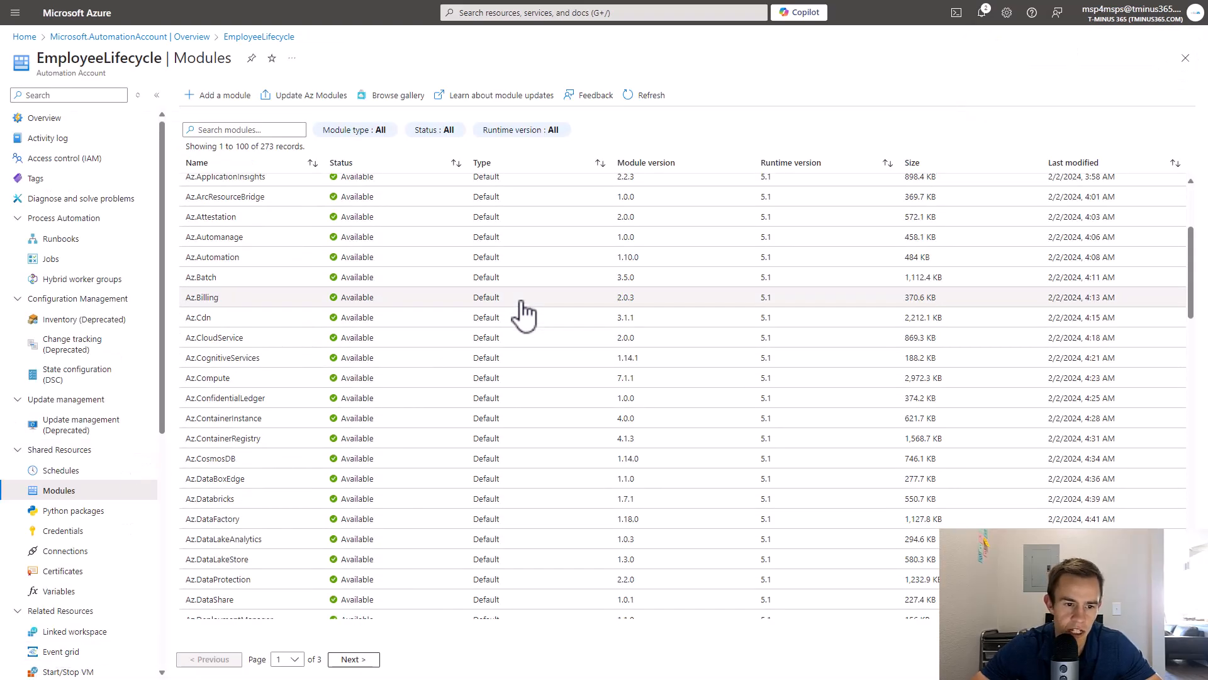
pyautogui.scroll(3, 523, 315)
pyautogui.click(262, 131)
pyautogui.write('PackageManagement')
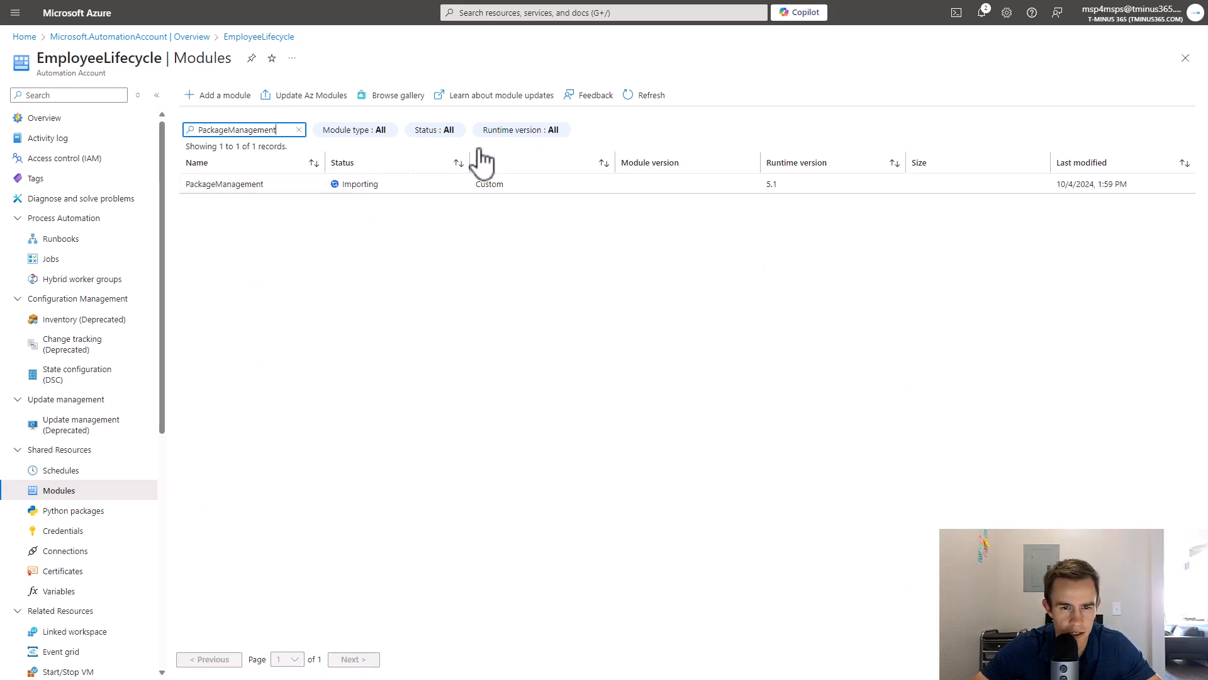
# Find PowerShellGet in the gallery and import it with runtime version 5.1.
pyautogui.click(655, 98)
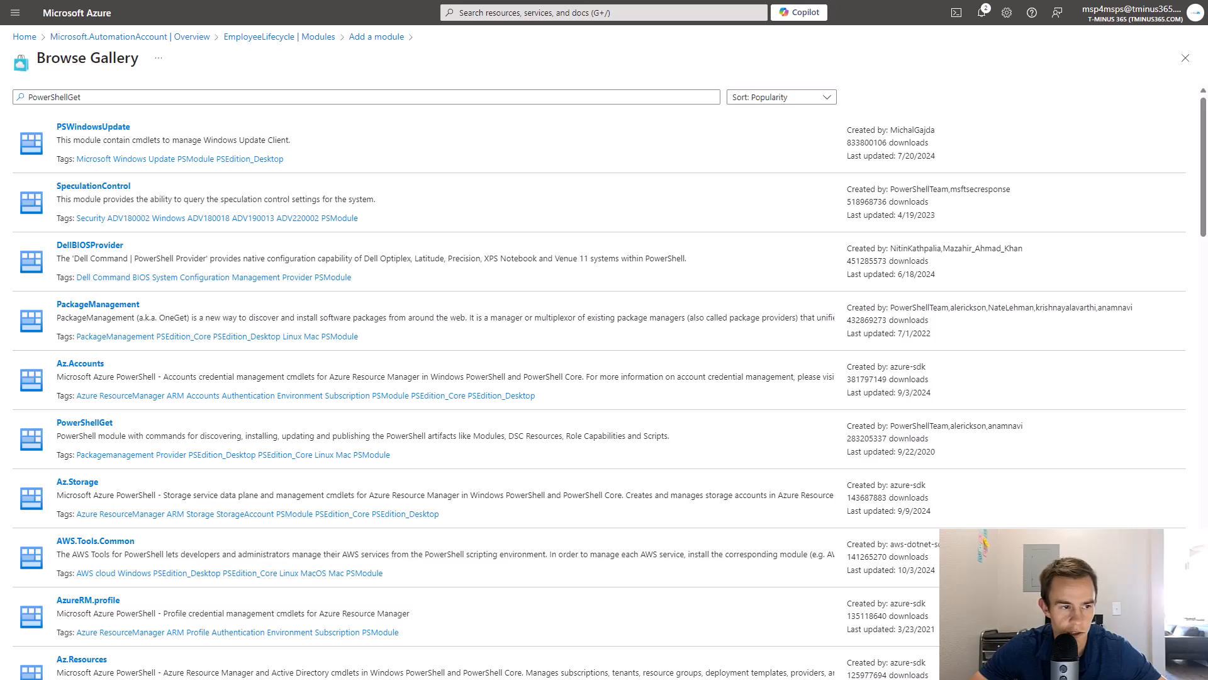
pyautogui.click(78, 428)
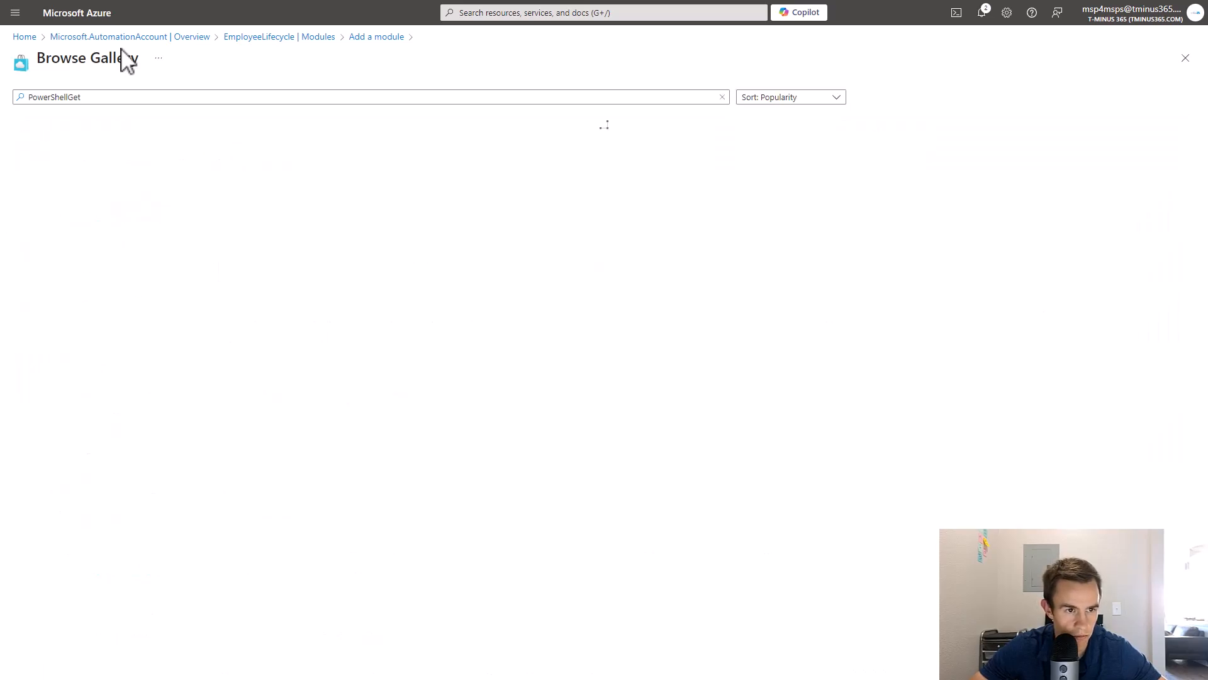
pyautogui.click(88, 126)
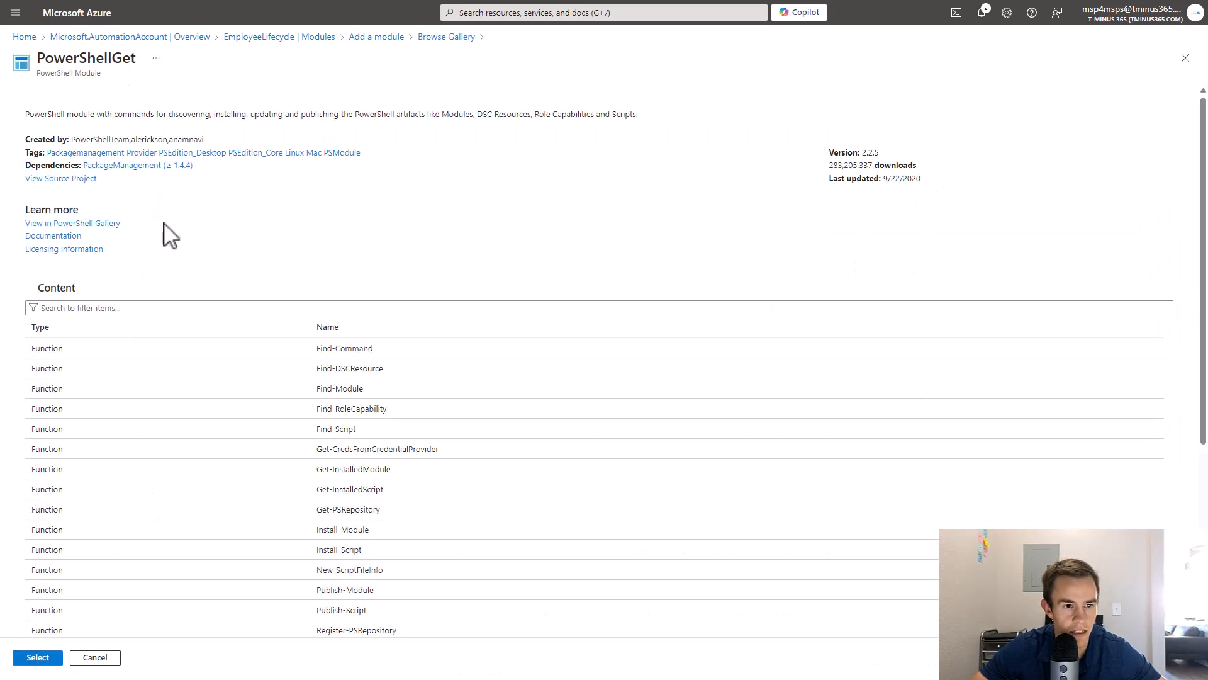
pyautogui.scroll(-3, 169, 194)
pyautogui.click(61, 660)
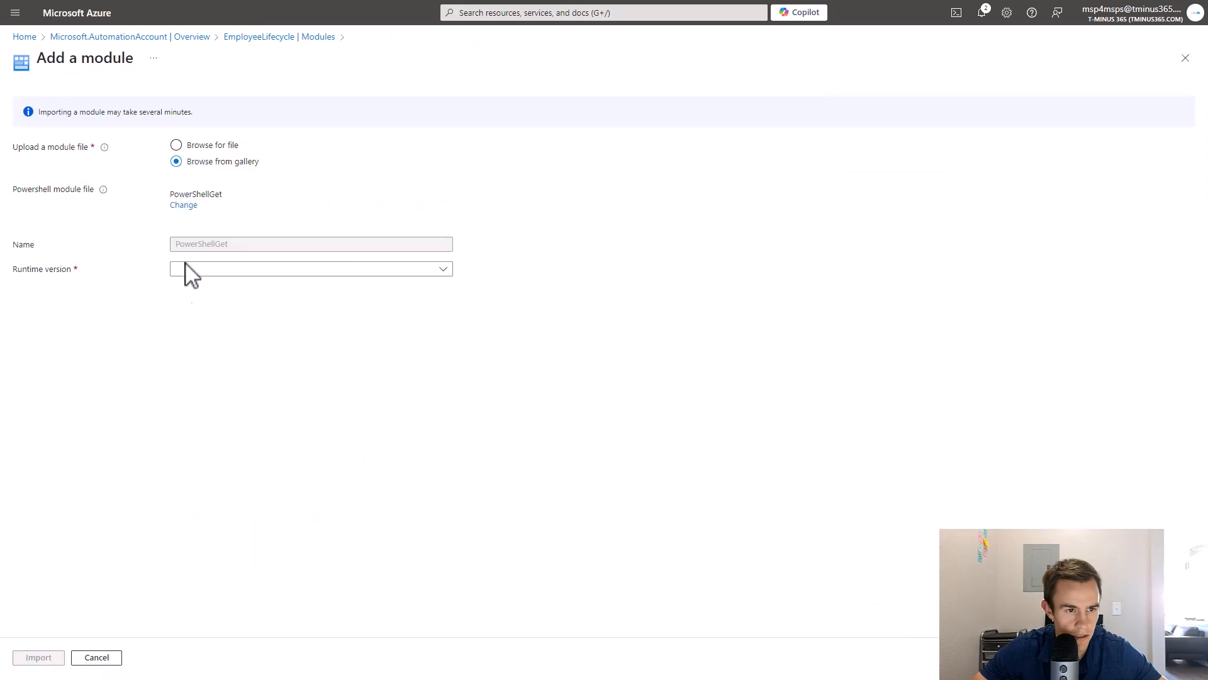
pyautogui.click(208, 272)
pyautogui.click(208, 328)
pyautogui.click(38, 657)
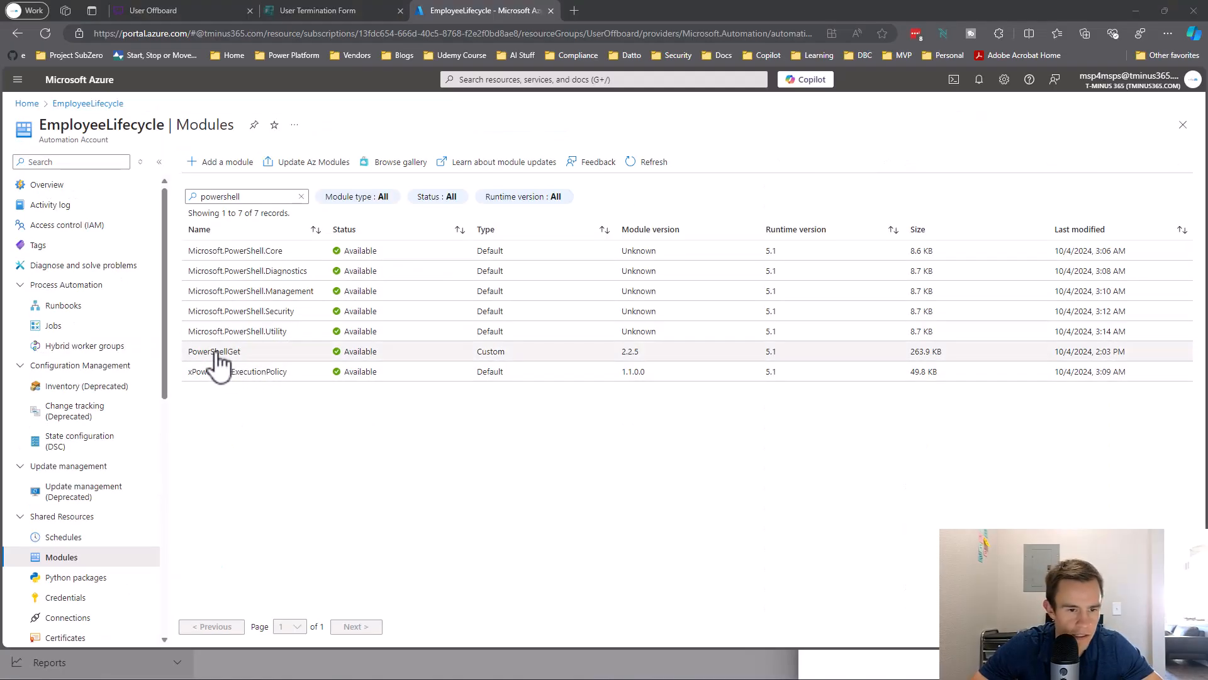
# Import ExchangeOnlineManagement from the gallery into EmployeeLifecycle with runtime version 5.1.
pyautogui.click(221, 157)
pyautogui.click(221, 158)
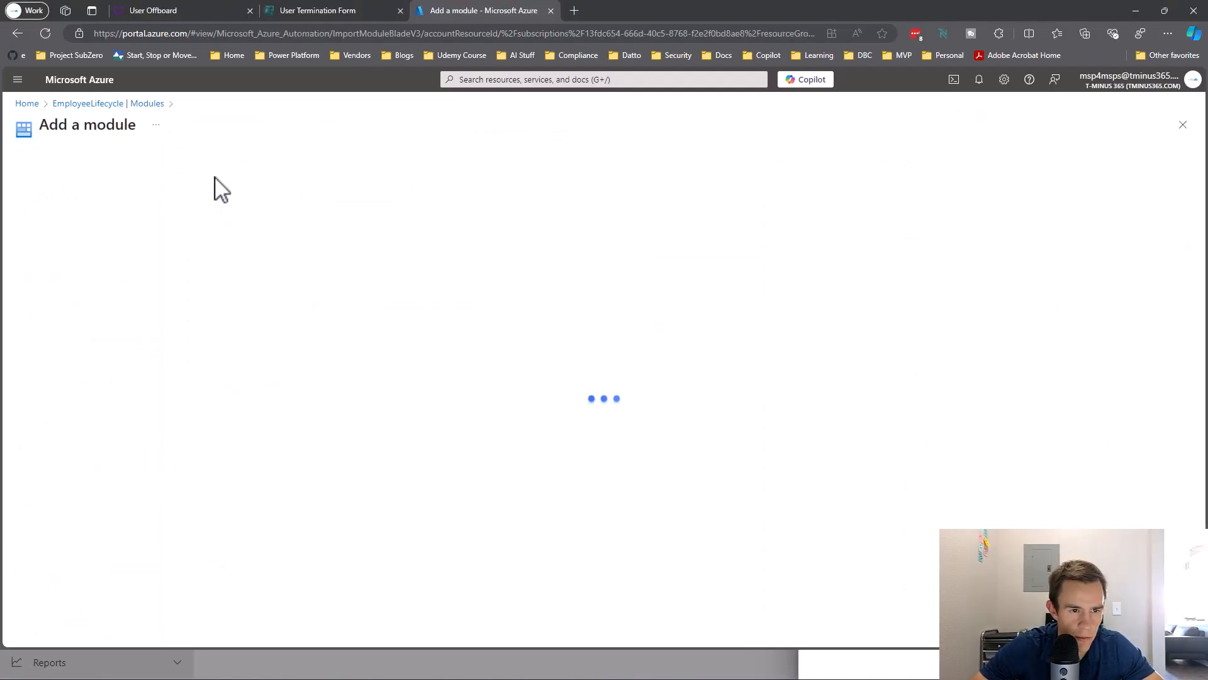
pyautogui.click(179, 228)
pyautogui.click(227, 261)
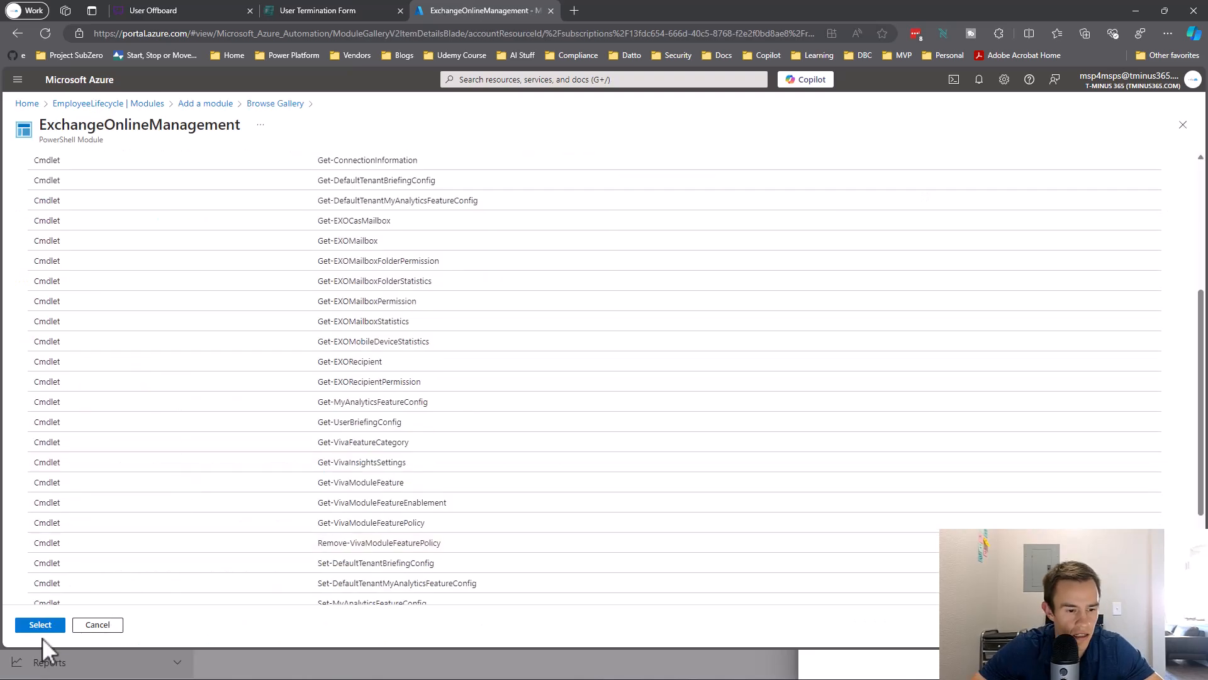
pyautogui.click(41, 623)
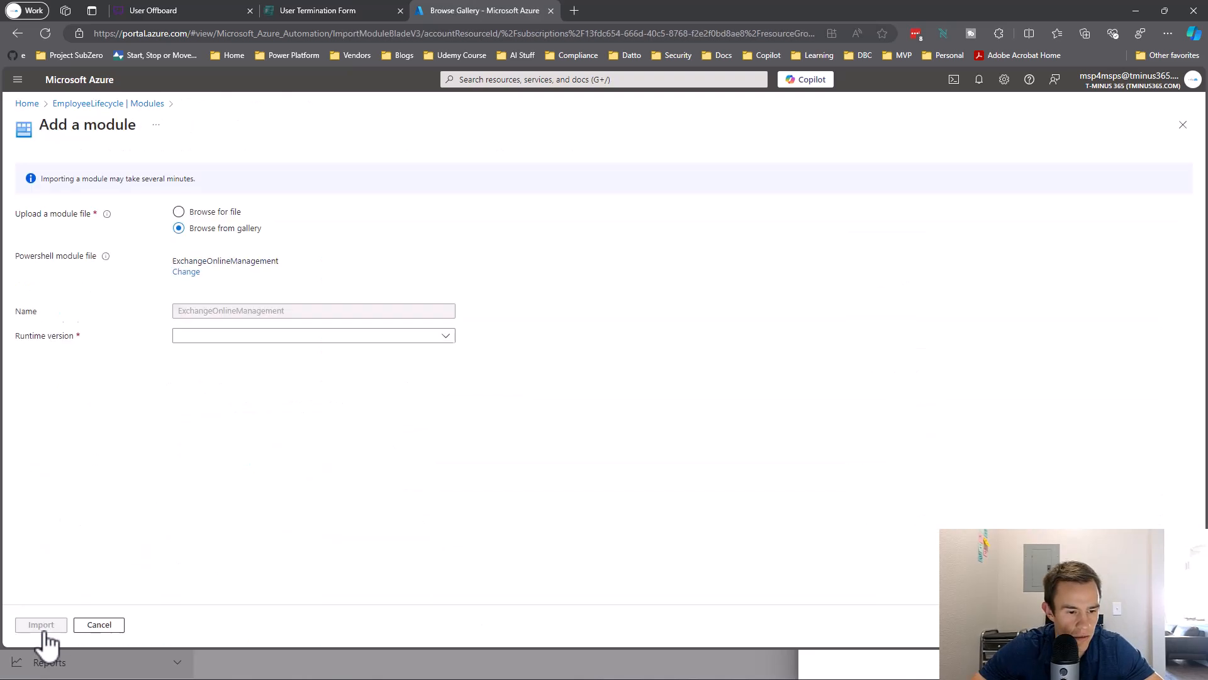
pyautogui.click(214, 337)
pyautogui.click(193, 399)
pyautogui.click(35, 628)
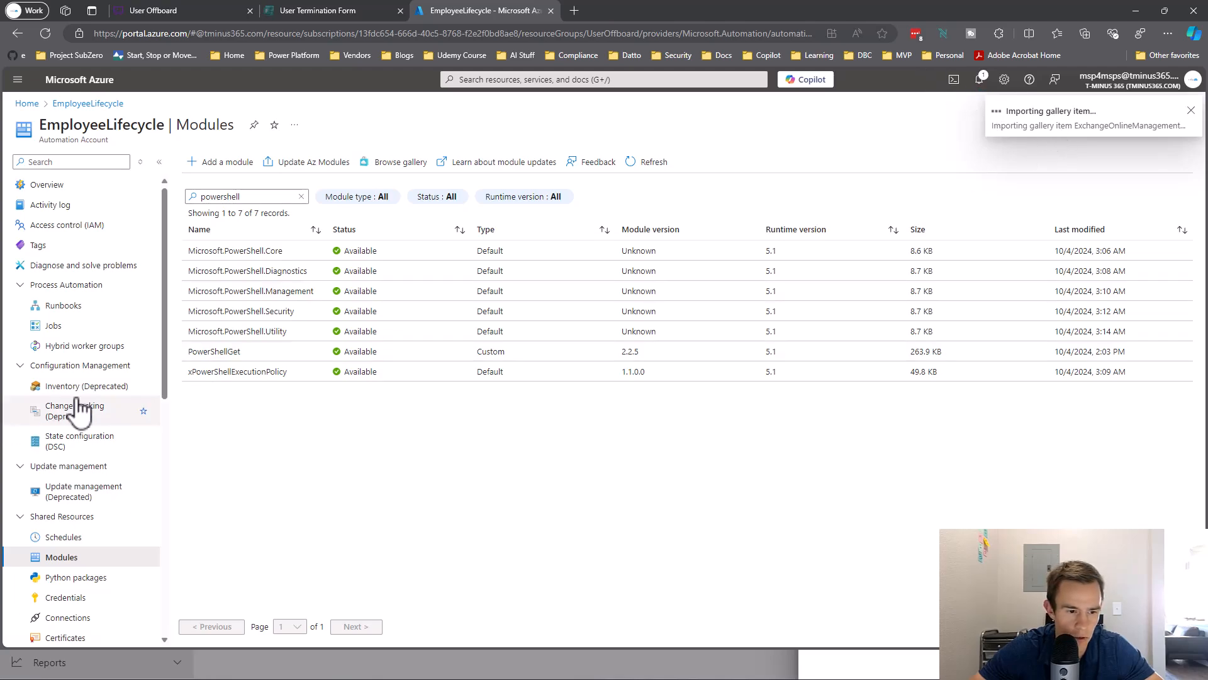
pyautogui.scroll(-6, 81, 406)
pyautogui.scroll(-3, 81, 406)
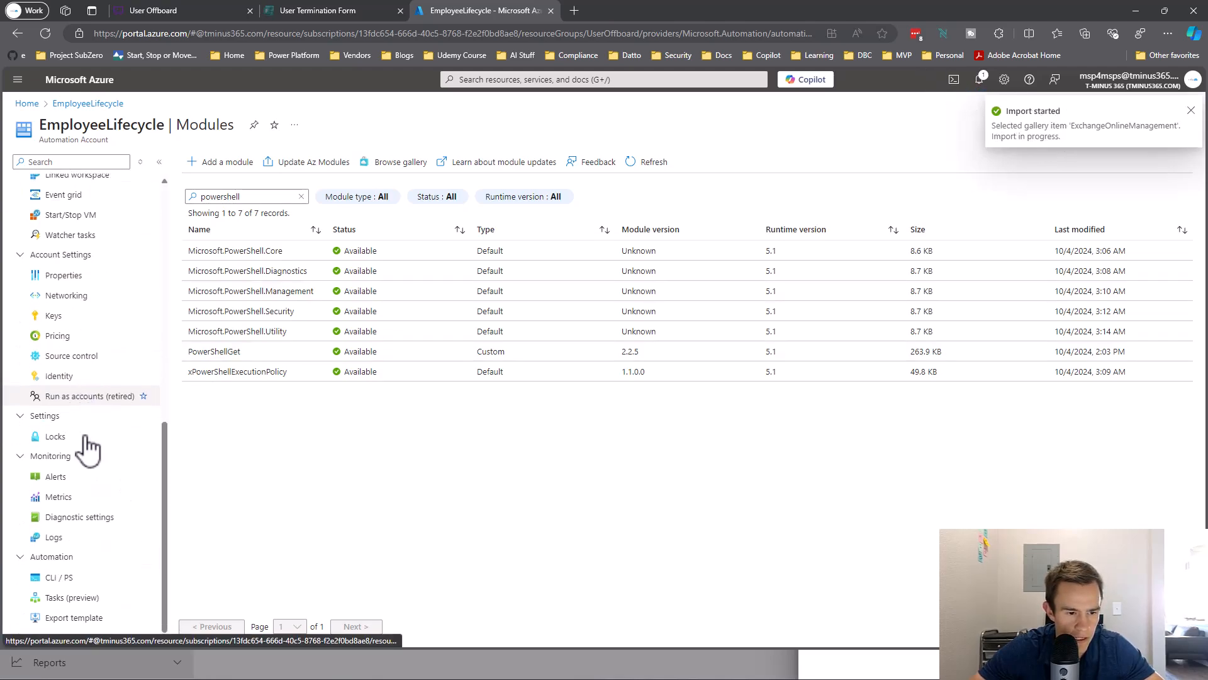
# Open EmployeeLifecycle's Identity settings and copy the system-assigned Object (principal) ID.
pyautogui.click(60, 378)
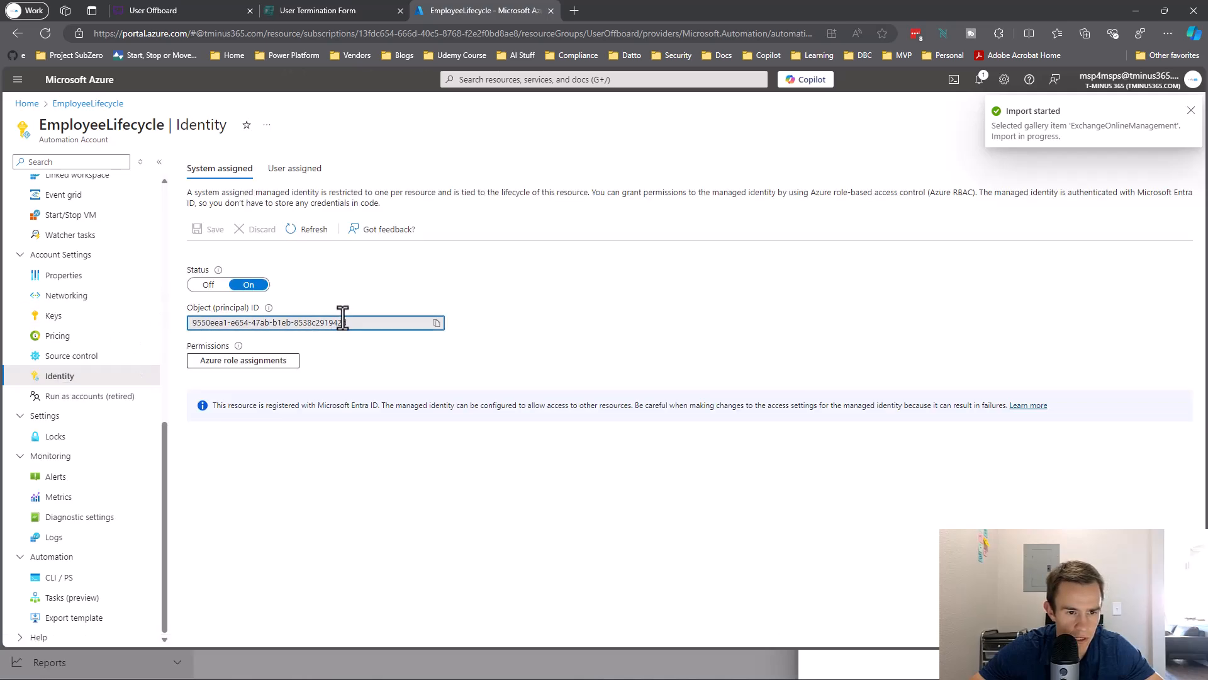
pyautogui.moveTo(355, 322); pyautogui.dragTo(165, 341)
pyautogui.hotkey('ctrl', 'c')
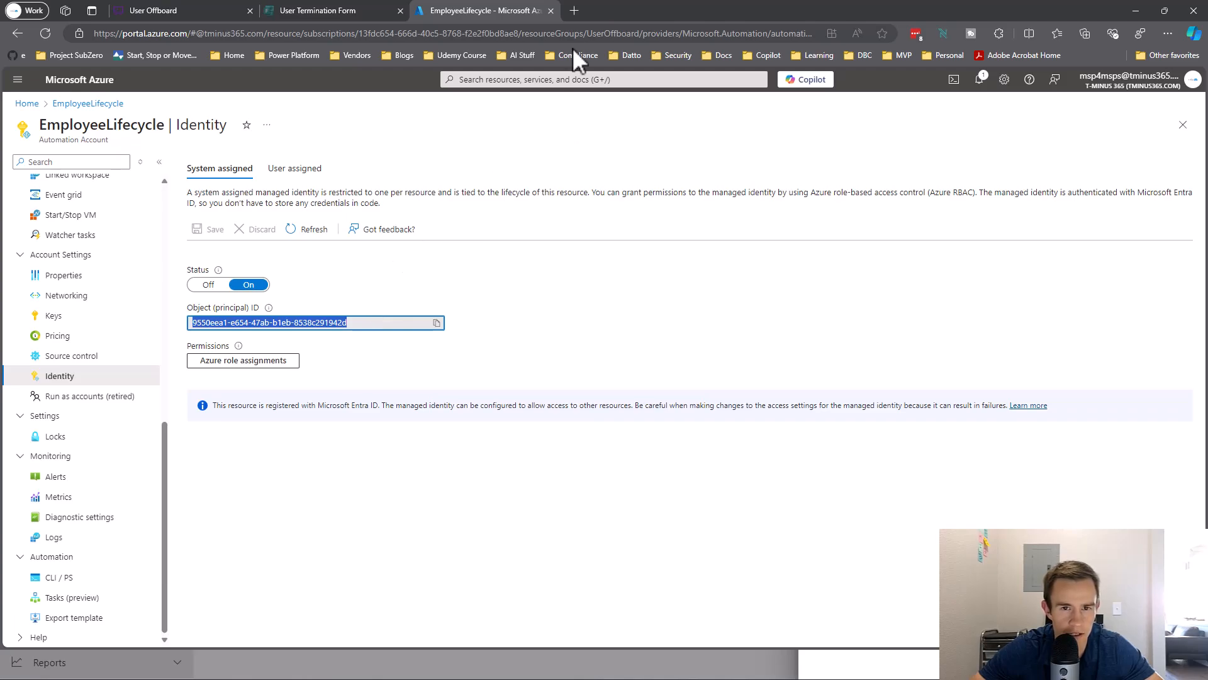
# Open the Microsoft Entra admin center in a new tab and sign in with the admin account.
pyautogui.click(574, 11)
pyautogui.write('entra')
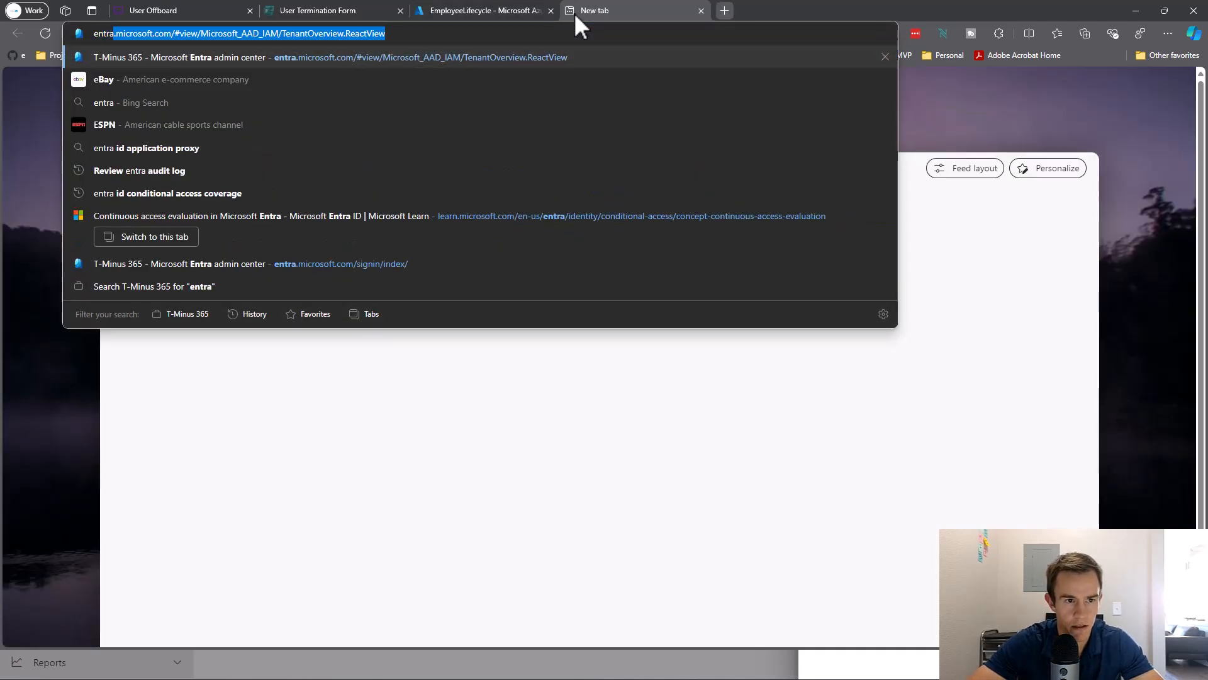
pyautogui.press('Return')
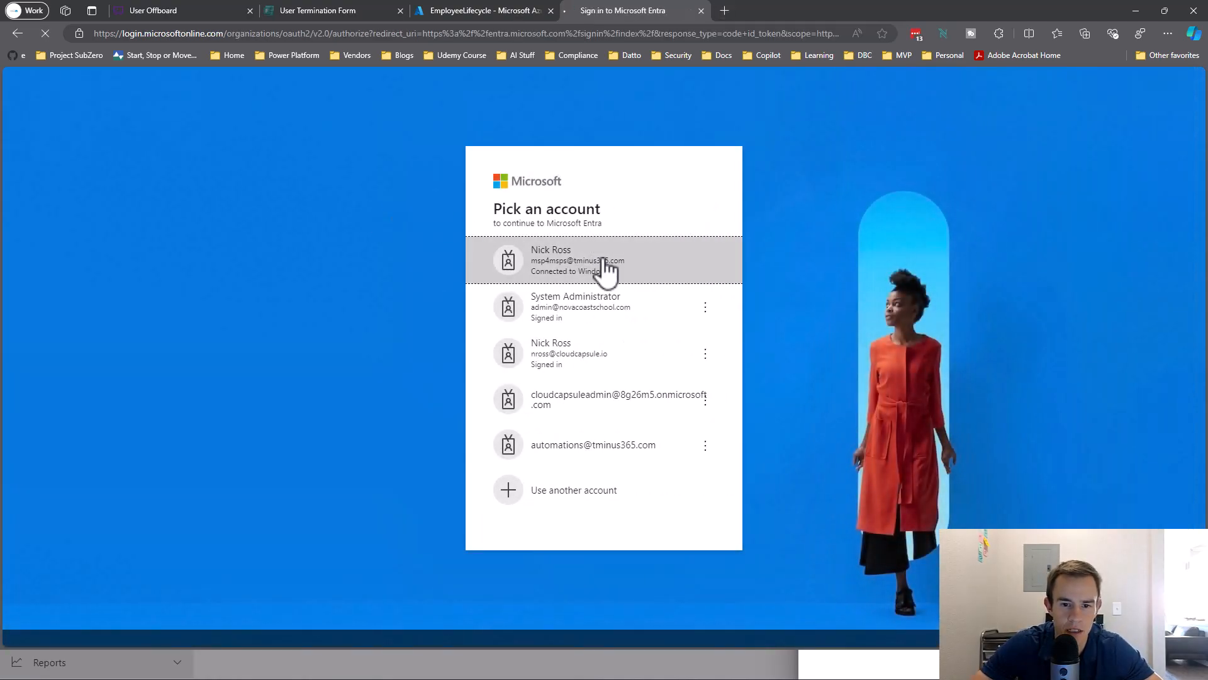
pyautogui.click(598, 270)
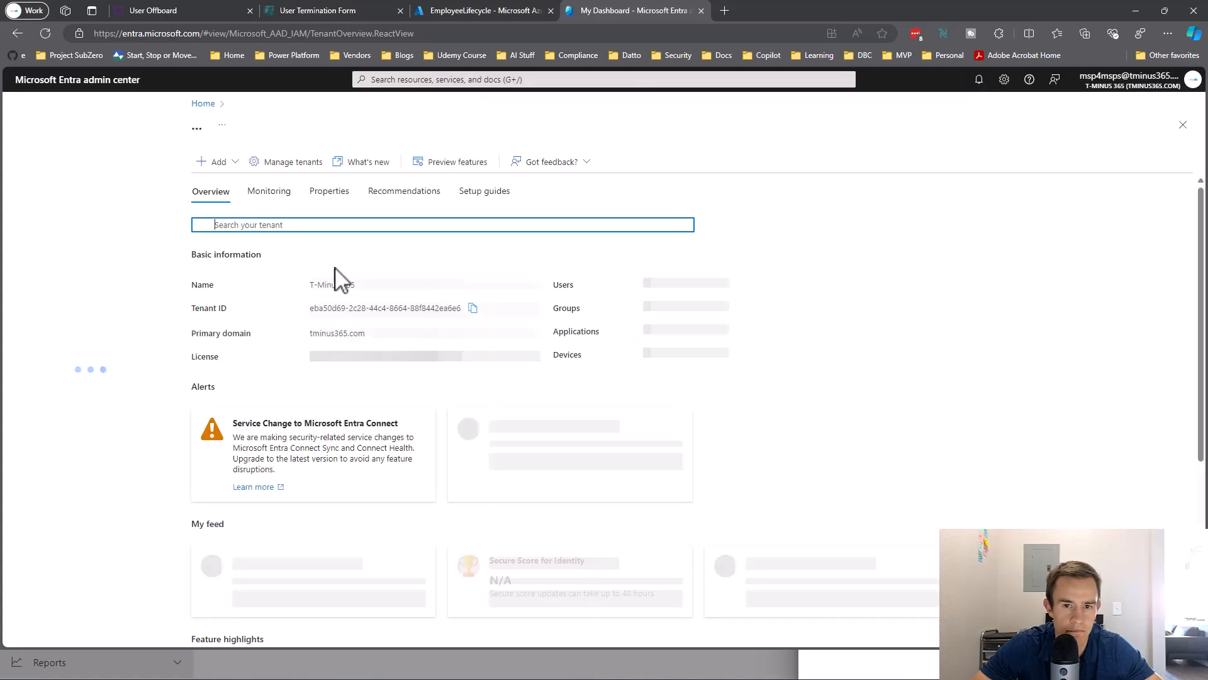
# Search Enterprise applications by the pasted object ID and open EmployeeLifecycle.
pyautogui.click(121, 362)
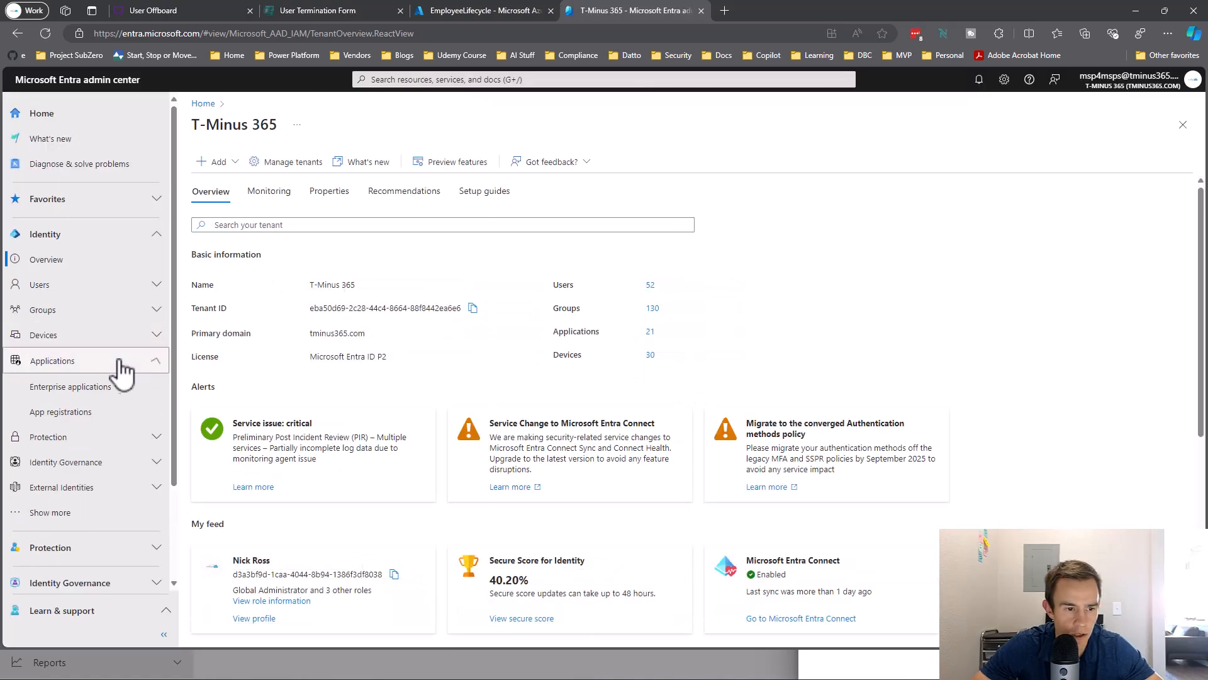
pyautogui.click(101, 385)
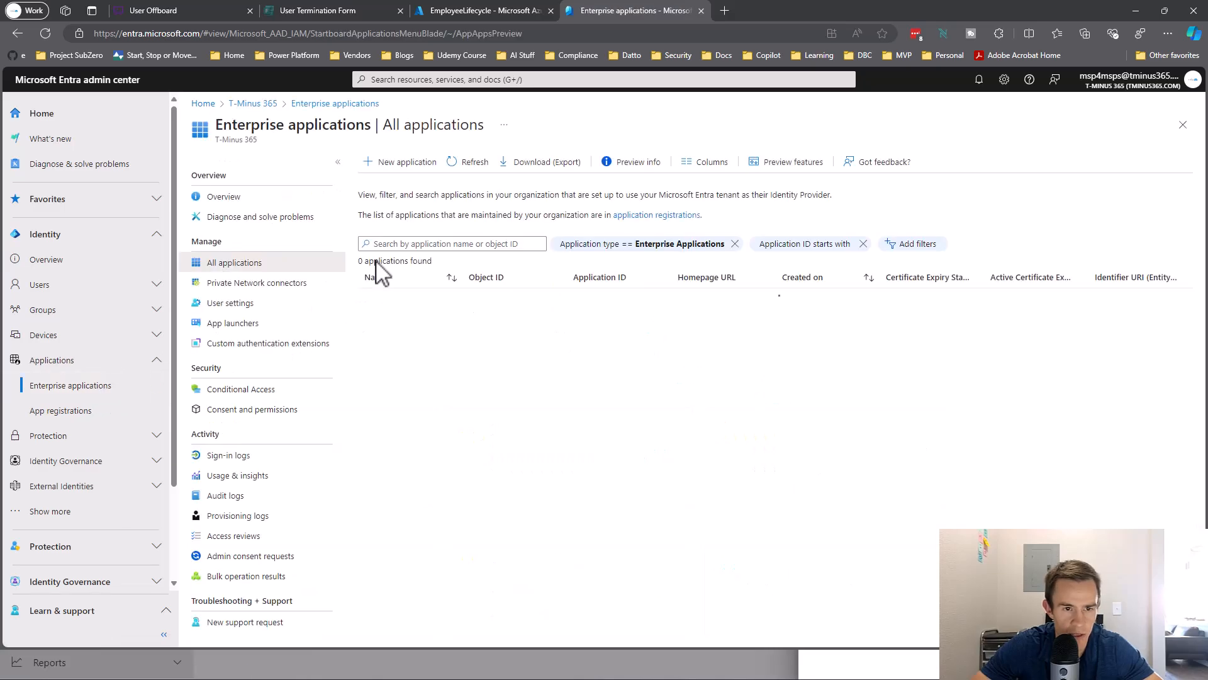
pyautogui.click(397, 244)
pyautogui.hotkey('ctrl', 'v')
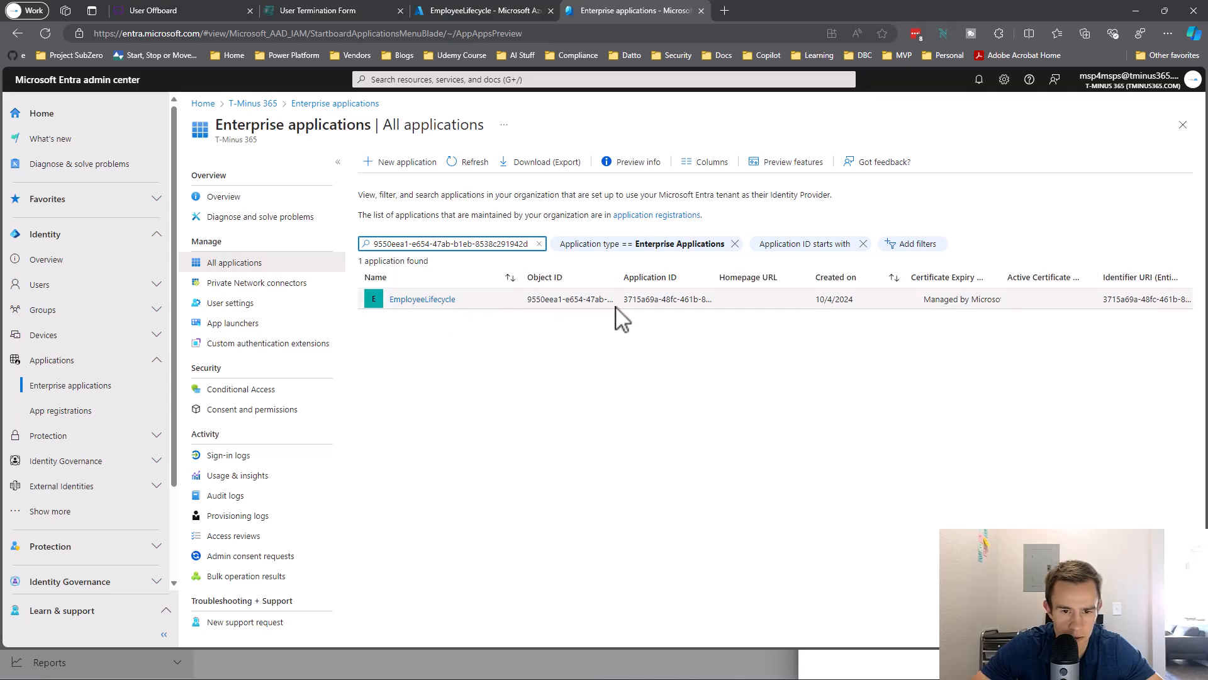
pyautogui.click(449, 300)
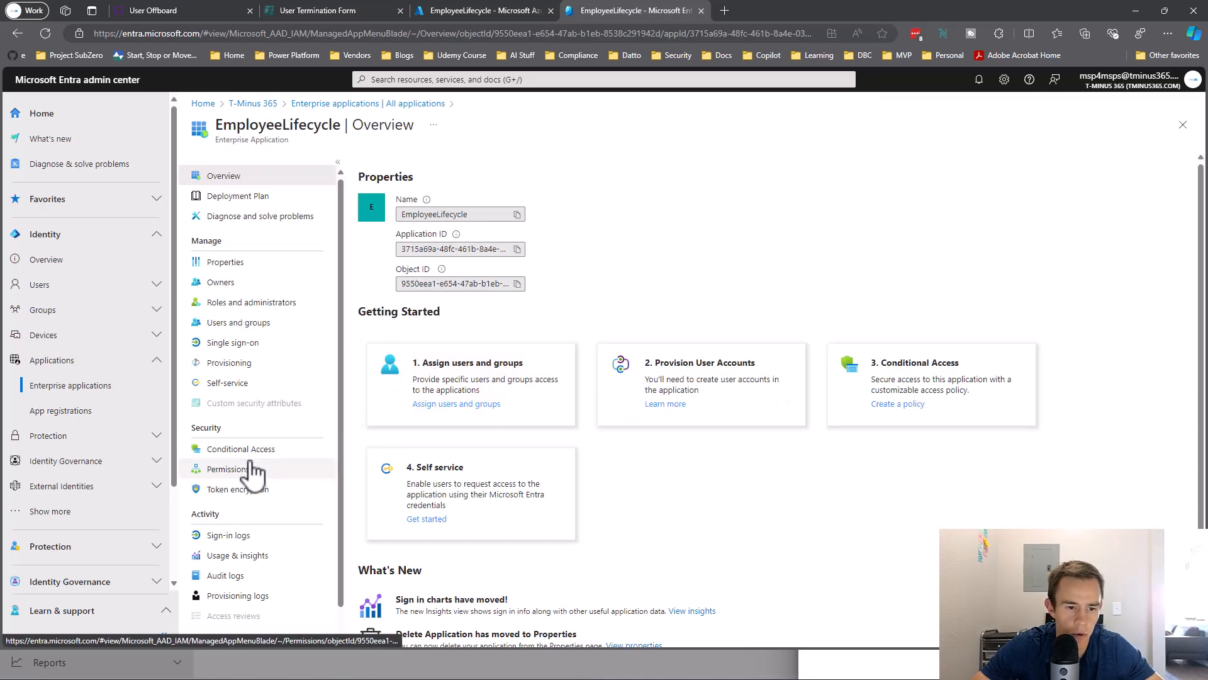
# Check EmployeeLifecycle's Permissions page shows no admin-consented permissions, then bring the Learn guide onscreen.
pyautogui.click(253, 471)
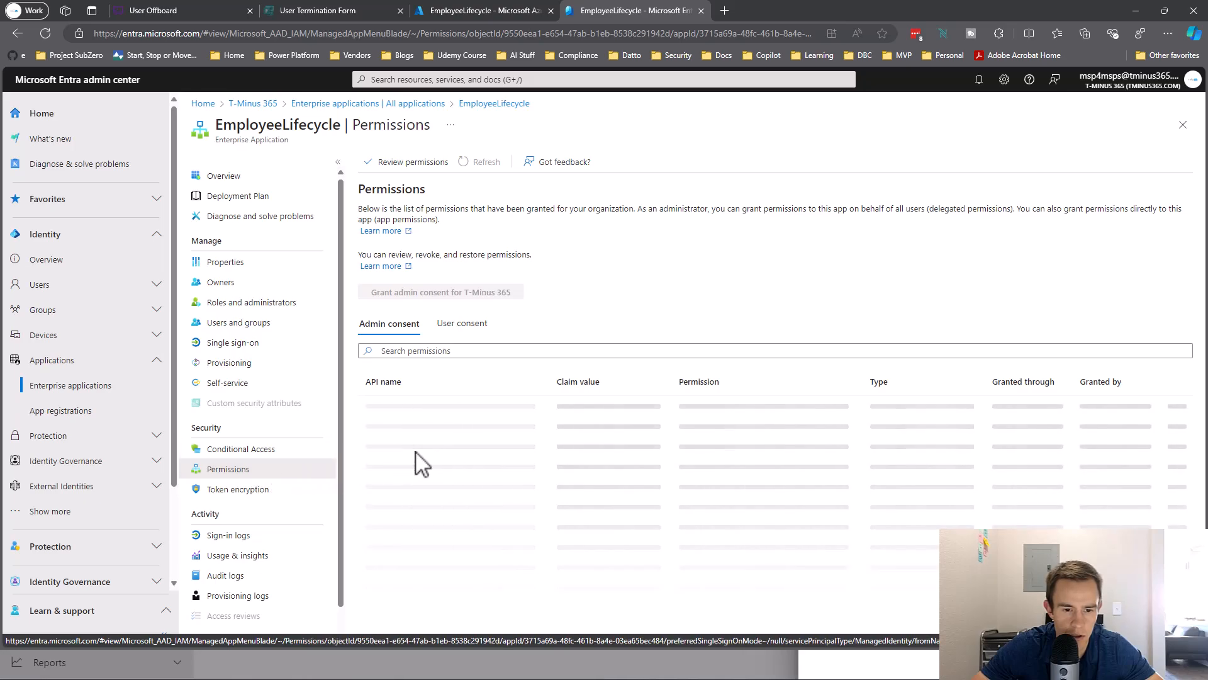
pyautogui.moveTo(359, 420); pyautogui.dragTo(633, 413)
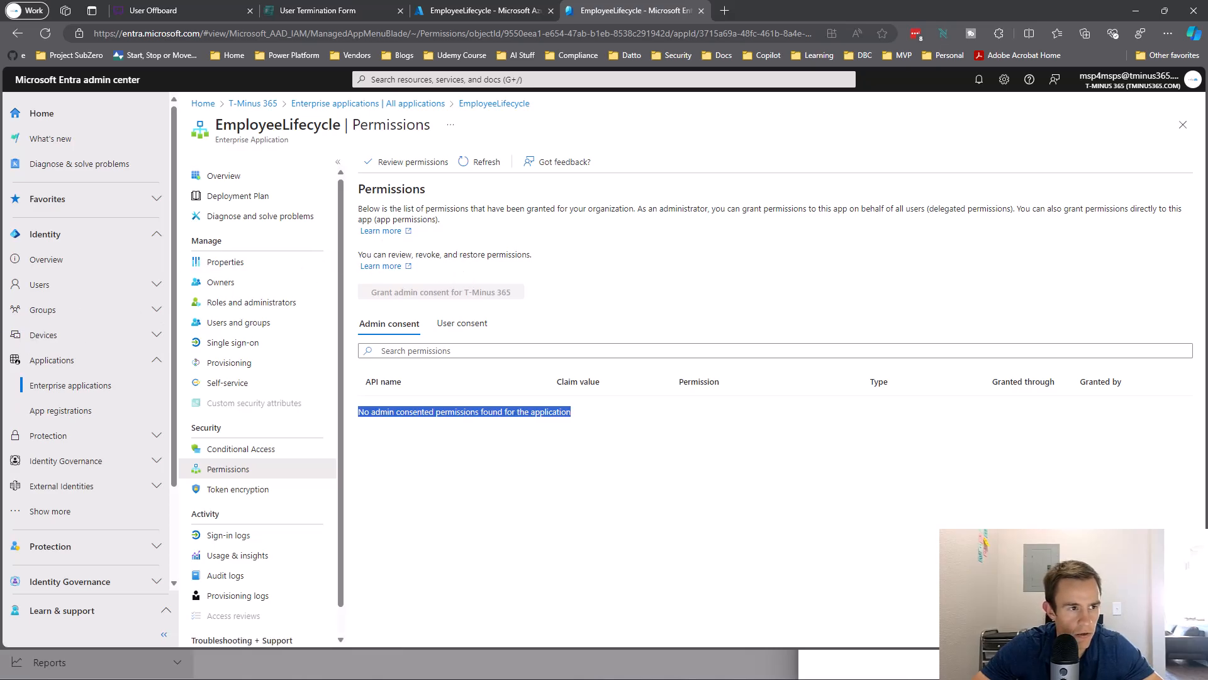
pyautogui.moveTo(6, 59); pyautogui.dragTo(837, 40)
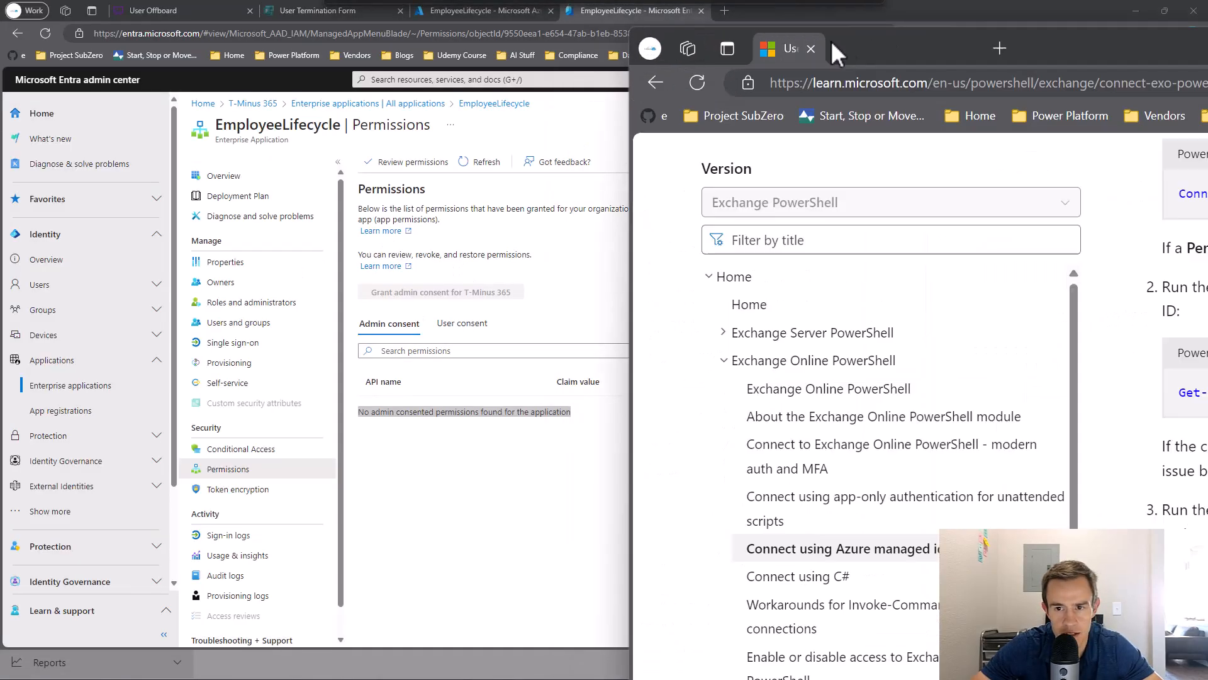
# Maximize the Learn guide and run its Connect-MgGraph command in PowerShell.
pyautogui.moveTo(1144, 47); pyautogui.dragTo(831, 232)
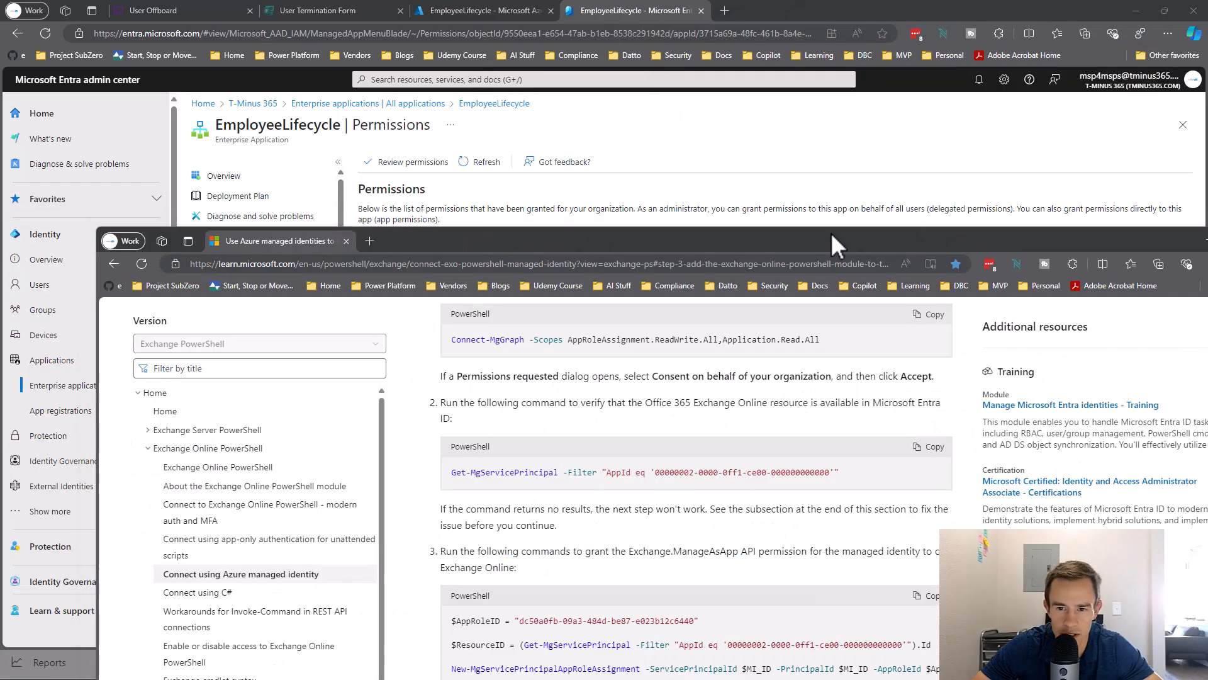
pyautogui.doubleClick(830, 232)
pyautogui.scroll(4, 719, 304)
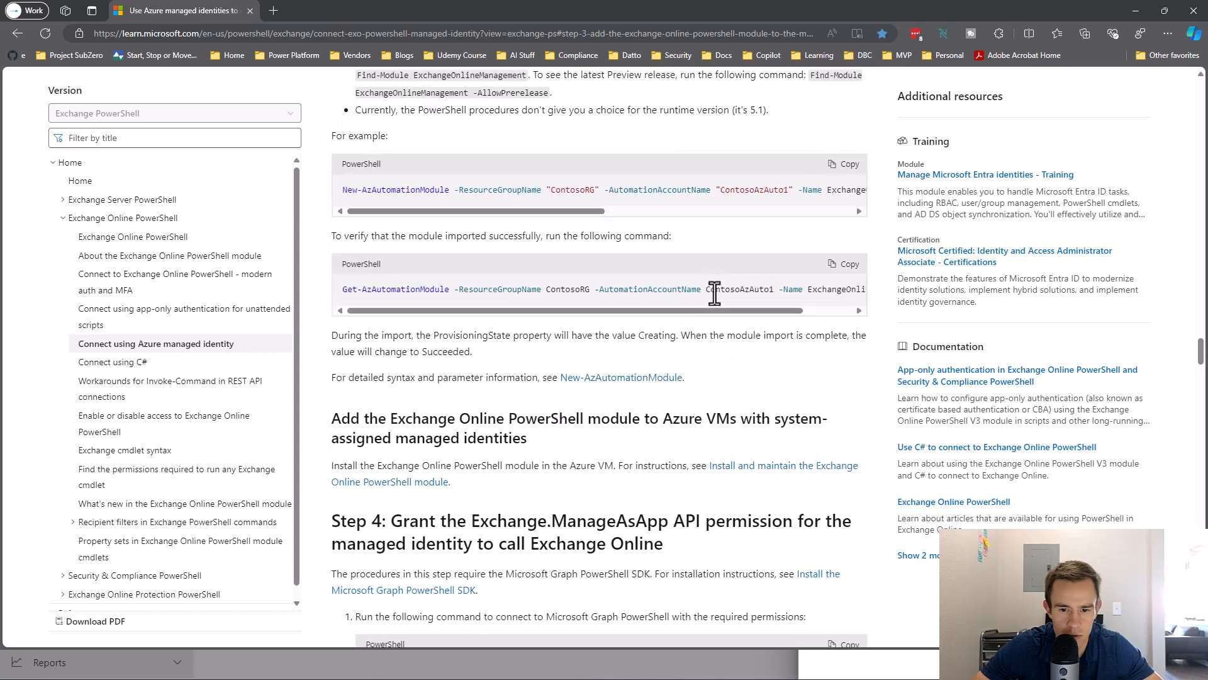
pyautogui.scroll(-5, 715, 294)
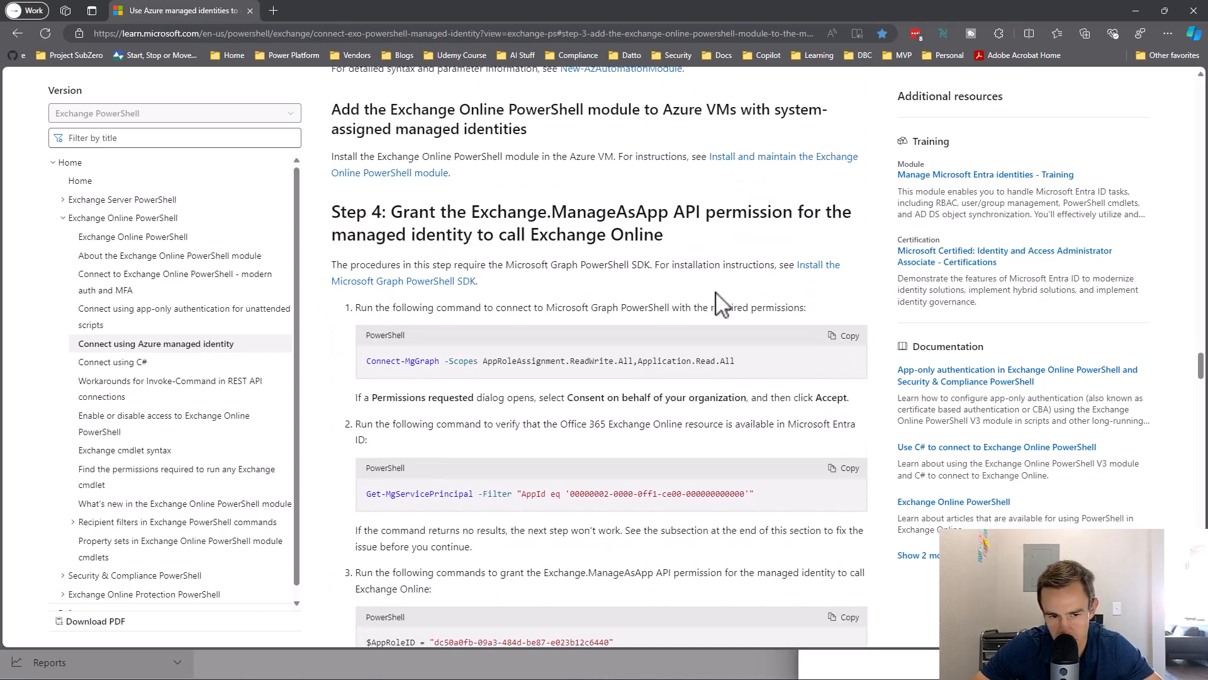
pyautogui.moveTo(759, 362); pyautogui.dragTo(367, 365)
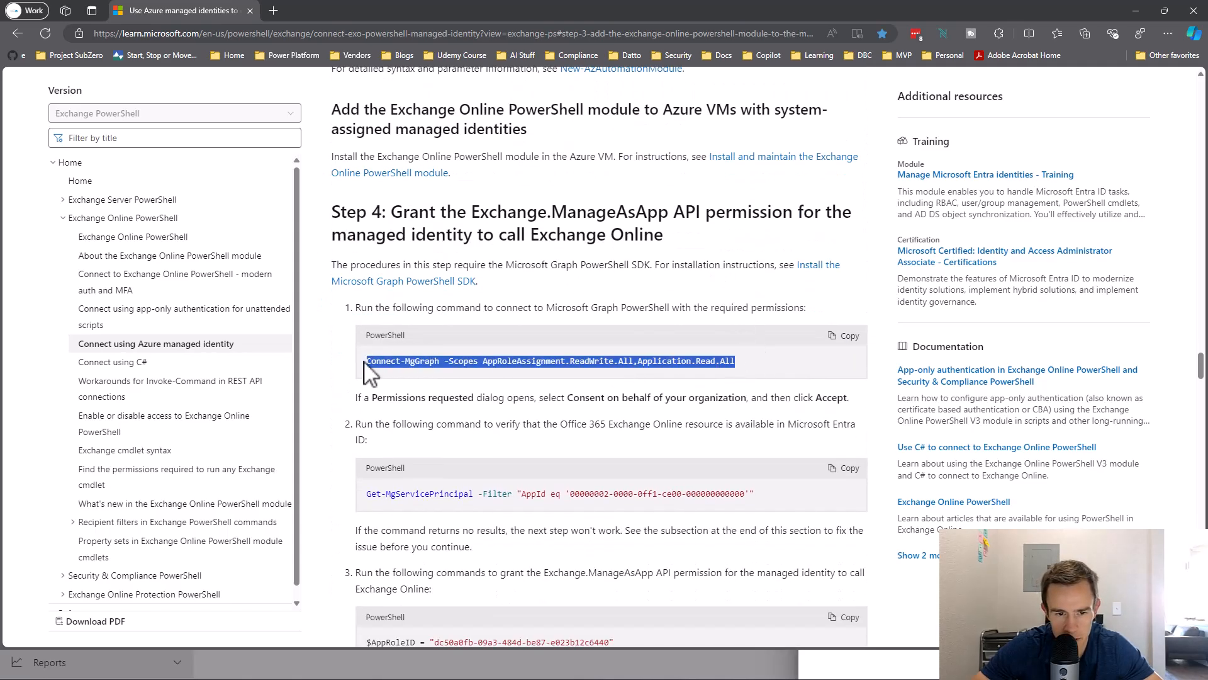
pyautogui.hotkey('alt', 'Tab')
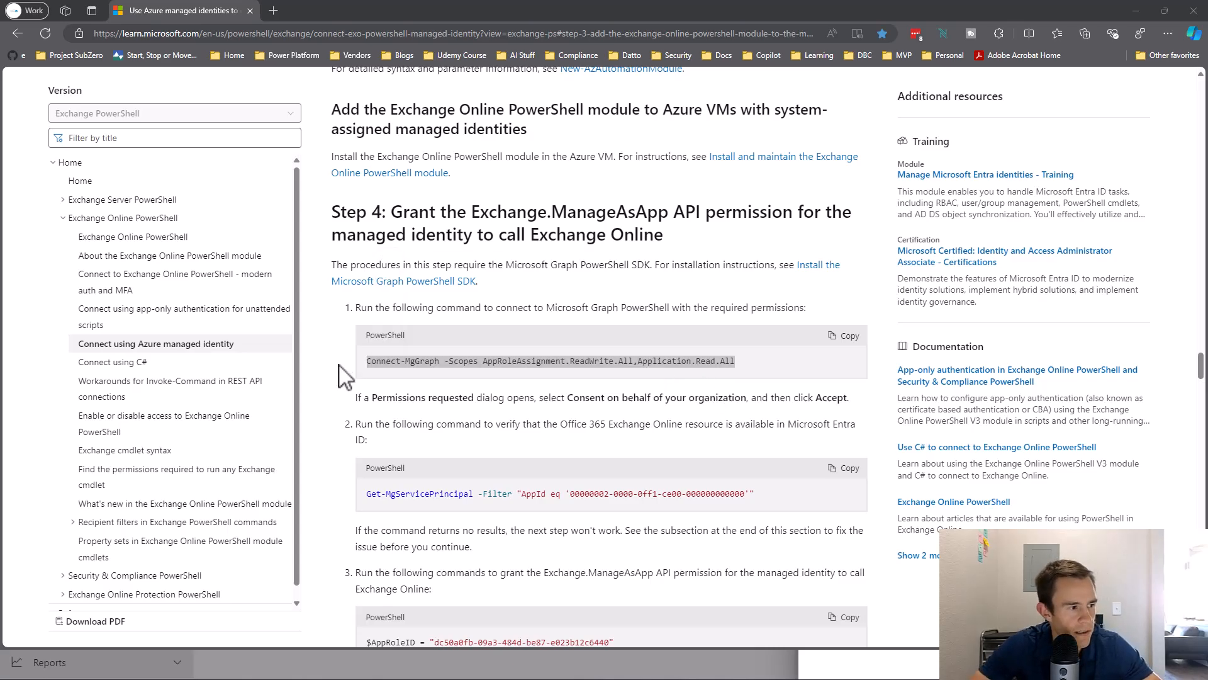
pyautogui.press('Return')
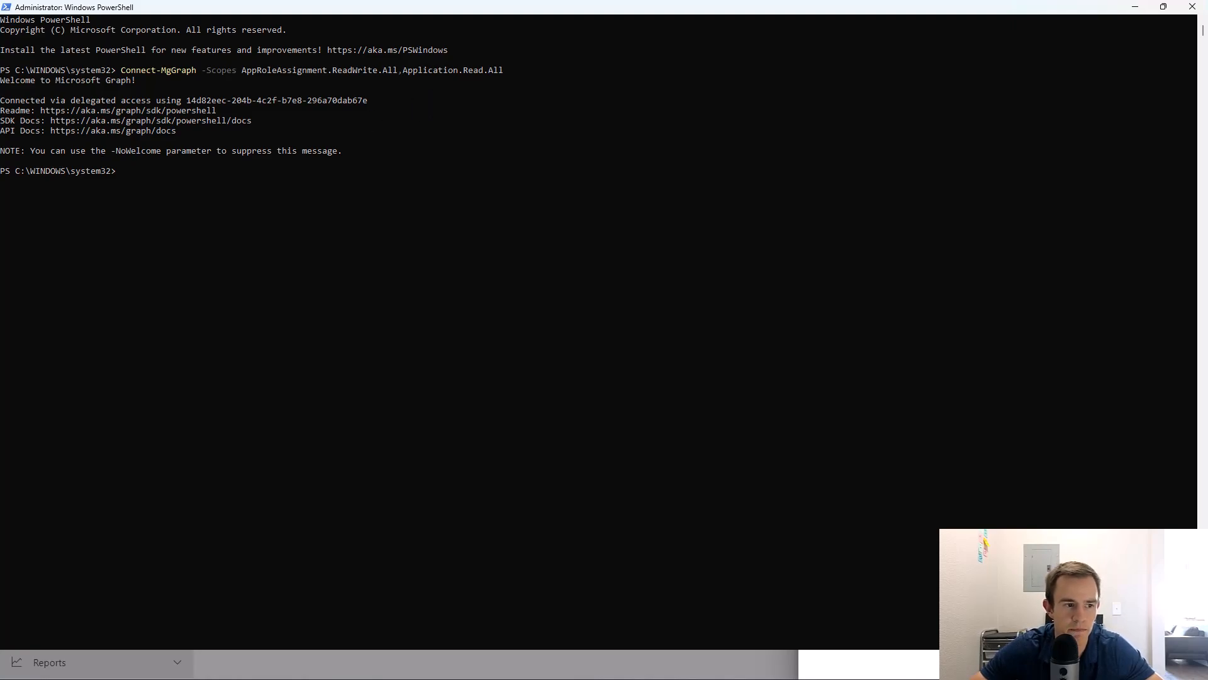
# Run Get-MgServicePrincipal in PowerShell and confirm Office 365 Exchange Online is found.
pyautogui.hotkey('alt', 'Tab')
pyautogui.click(844, 405)
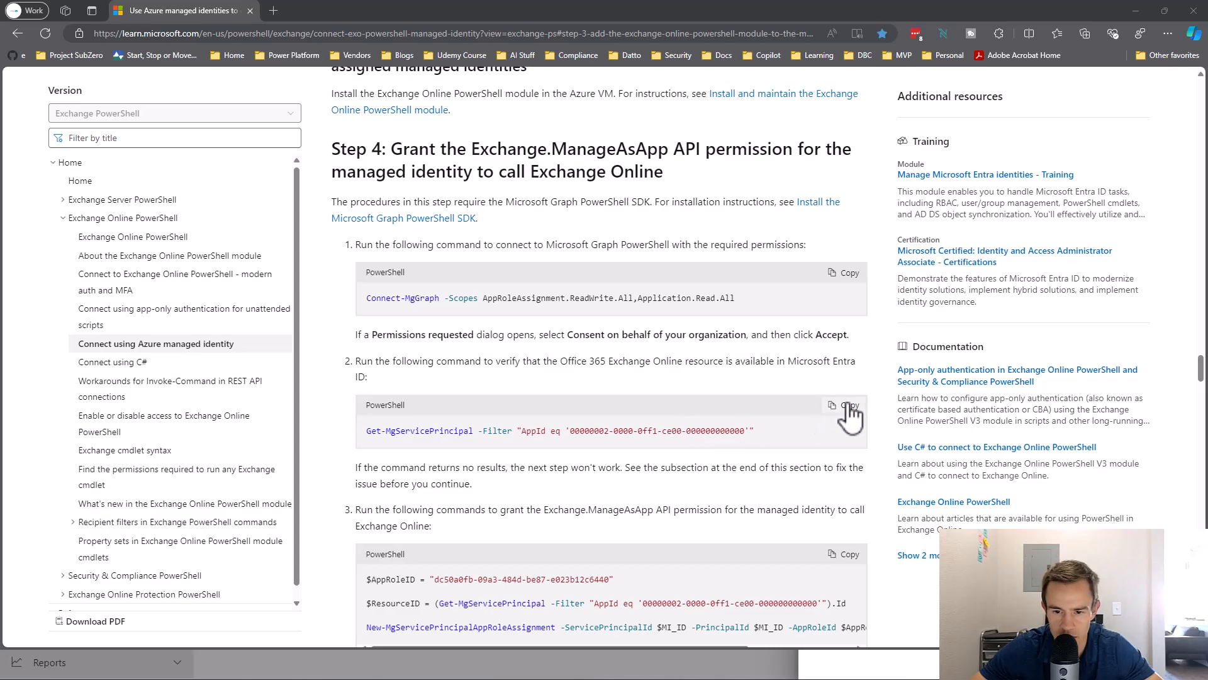
pyautogui.hotkey('alt', 'Tab')
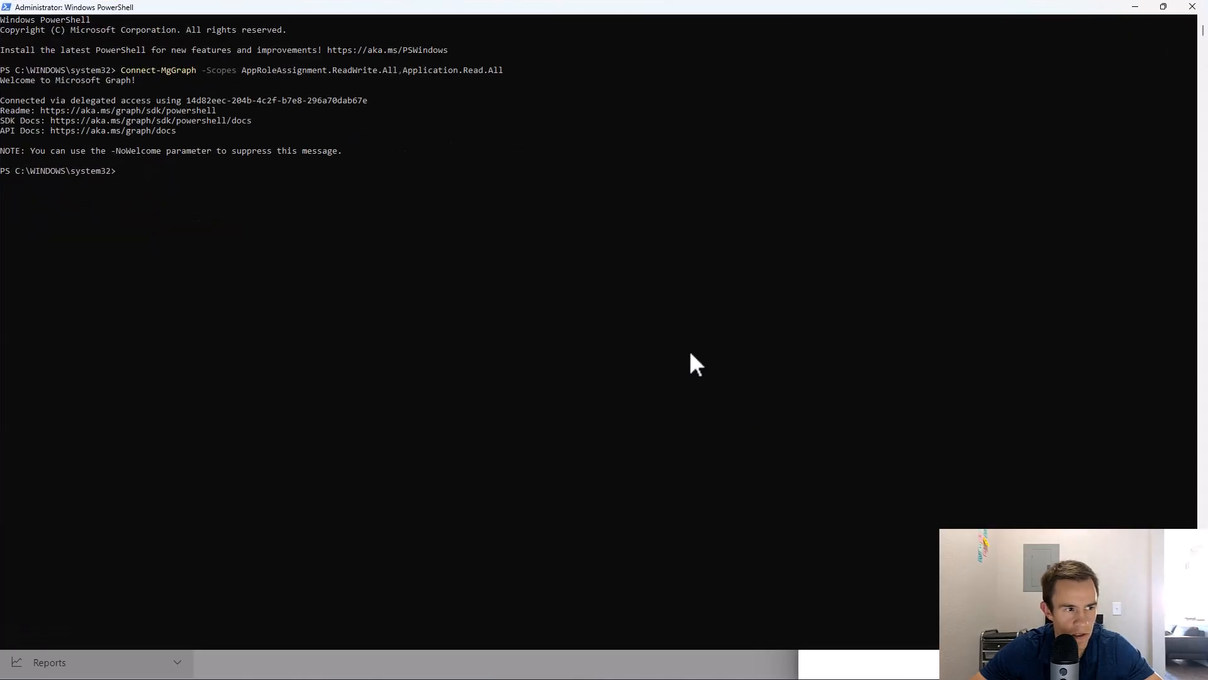
pyautogui.hotkey('ctrl', 'v')
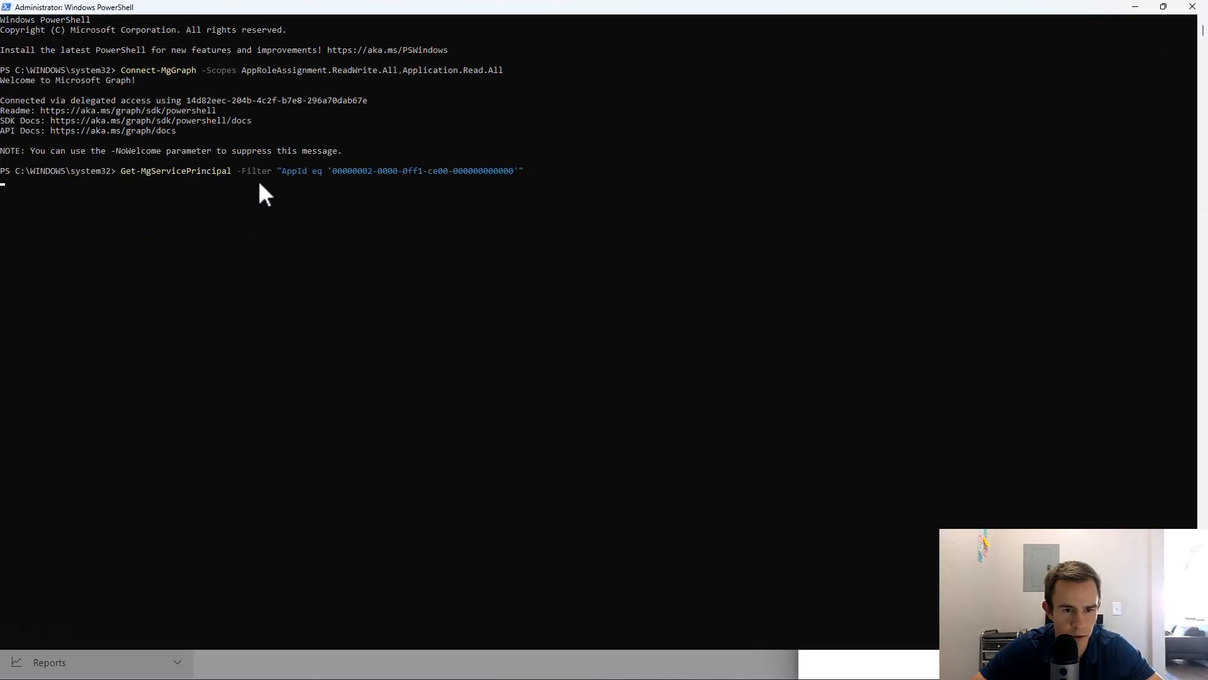
pyautogui.press('Return')
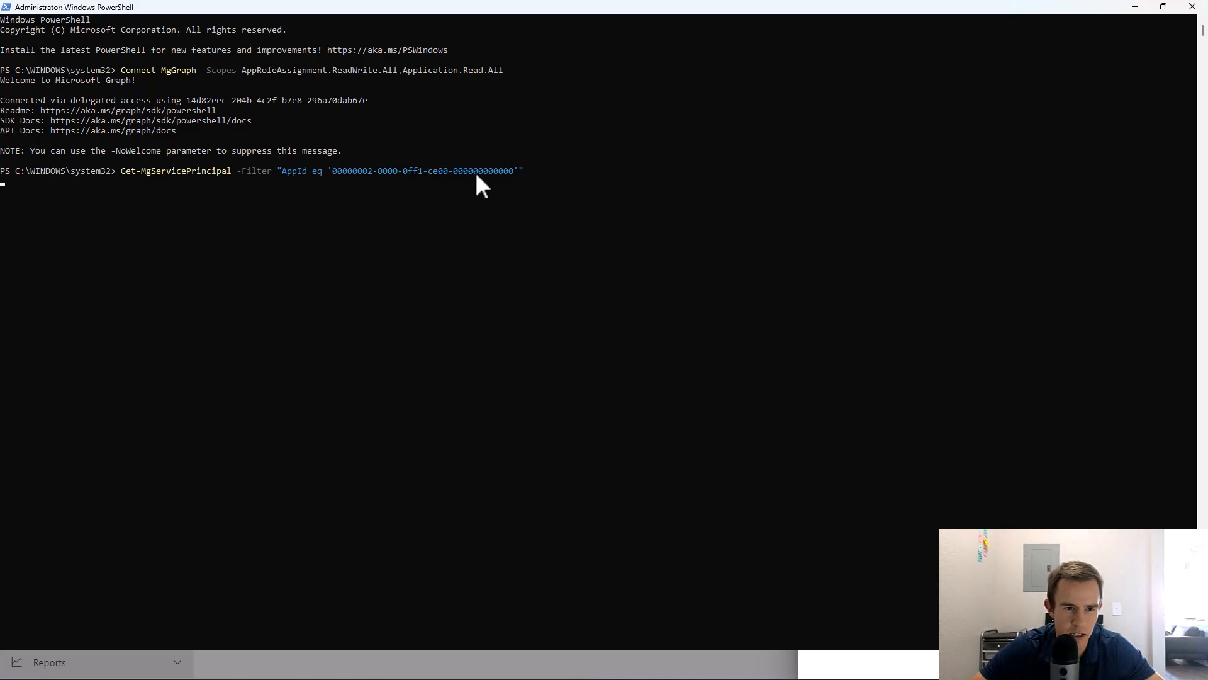
pyautogui.moveTo(60, 212); pyautogui.dragTo(126, 212)
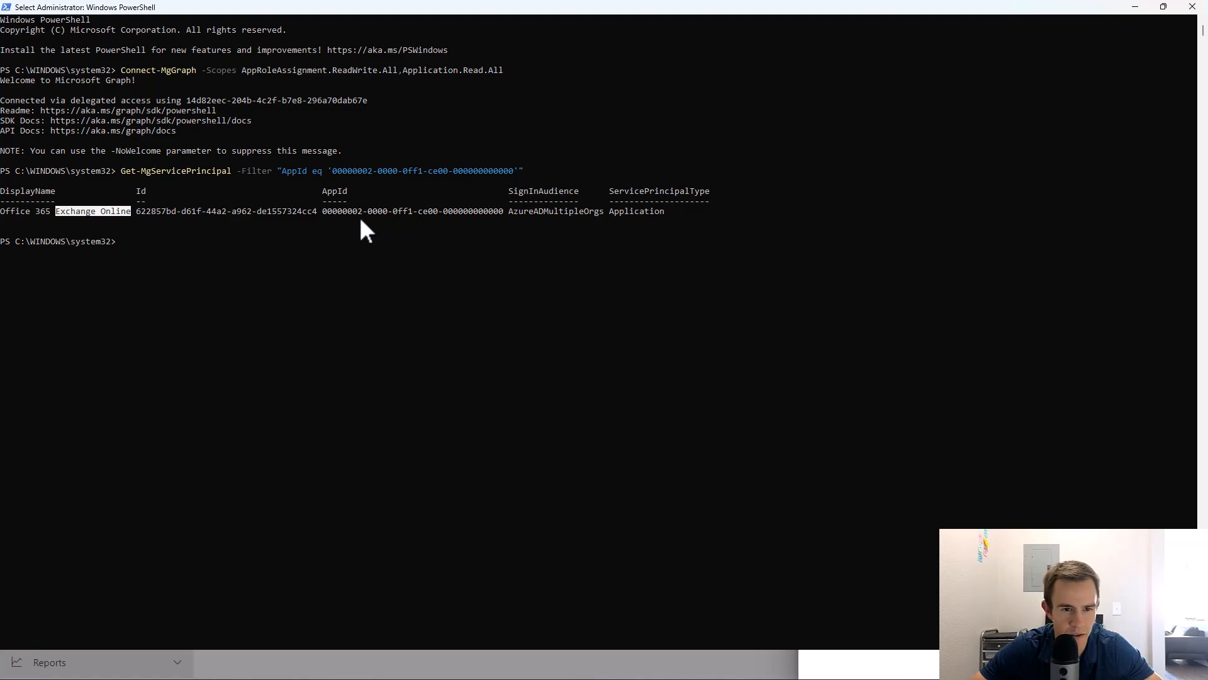
pyautogui.hotkey('alt', 'Tab')
# Copy the $MI_ID variable from the guide's grant commands and start its assignment in PowerShell.
pyautogui.scroll(-4, 544, 313)
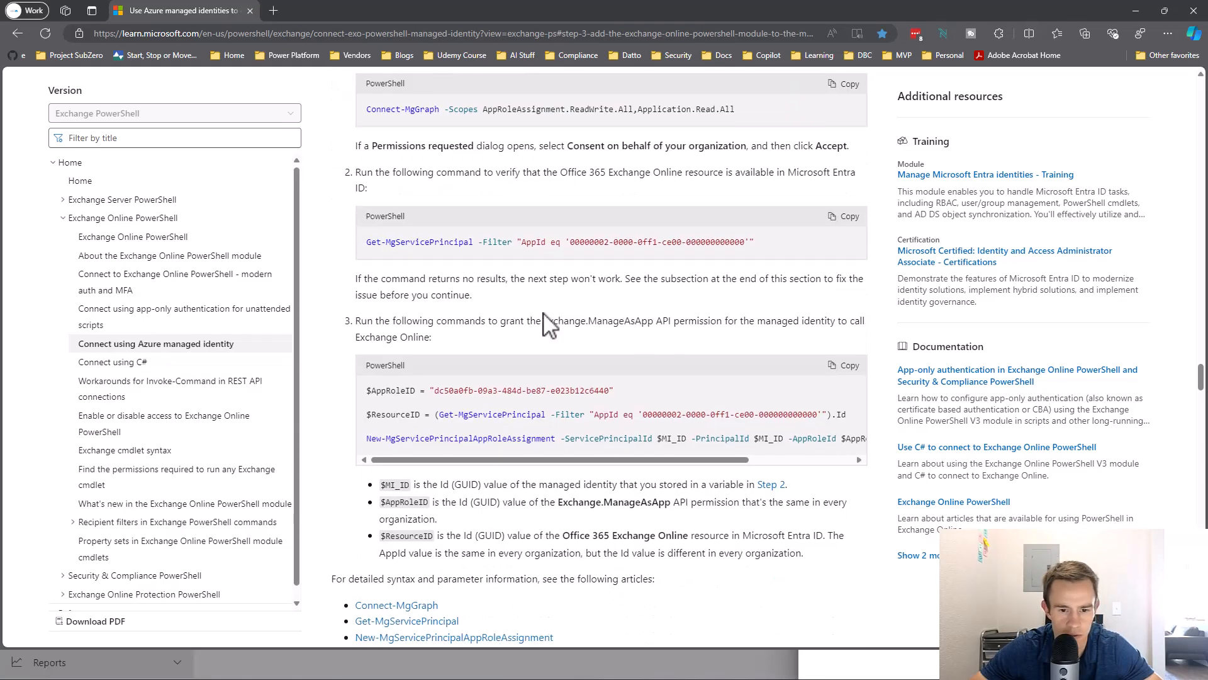
pyautogui.moveTo(360, 398); pyautogui.dragTo(632, 387)
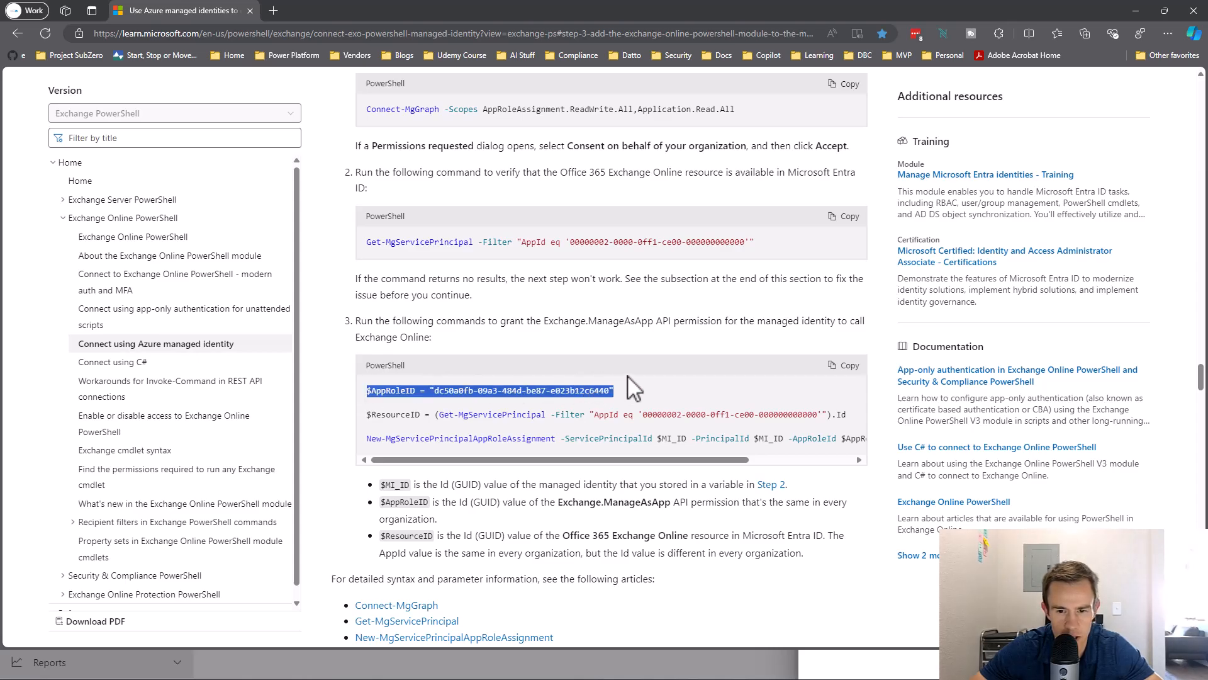
pyautogui.moveTo(365, 415); pyautogui.dragTo(855, 426)
pyautogui.moveTo(566, 460); pyautogui.dragTo(360, 441)
pyautogui.click(410, 434)
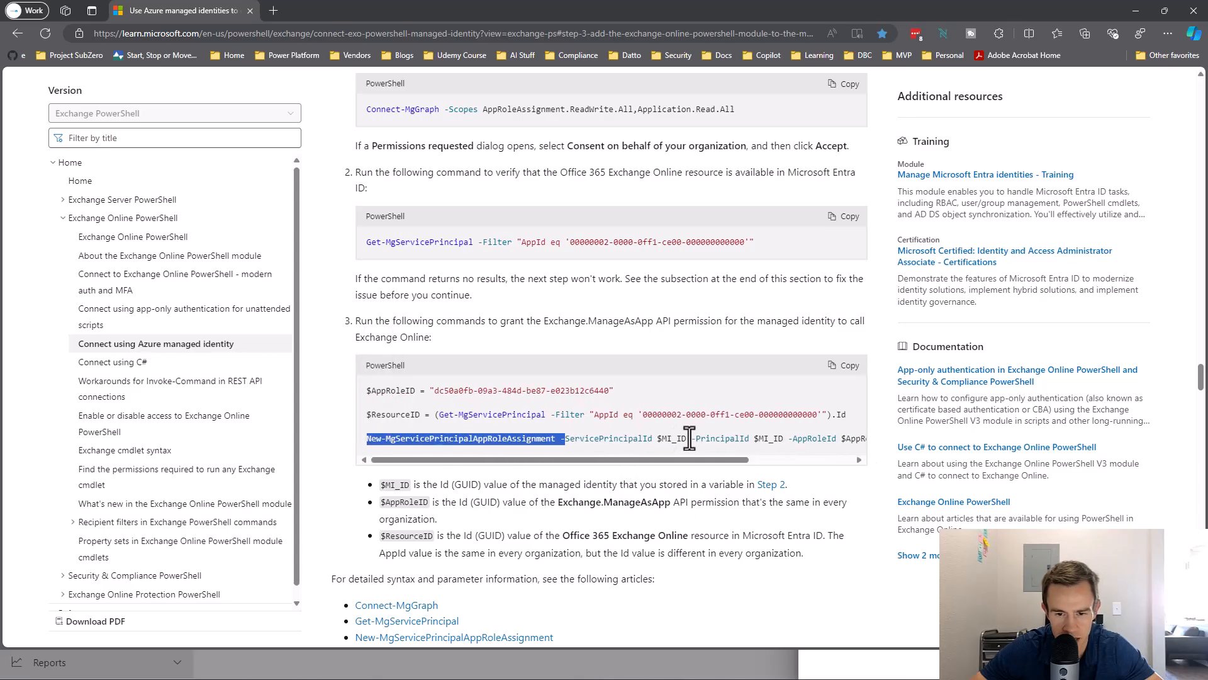
pyautogui.moveTo(687, 438); pyautogui.dragTo(671, 441)
pyautogui.hotkey('ctrl', 'c')
pyautogui.hotkey('alt', 'Tab')
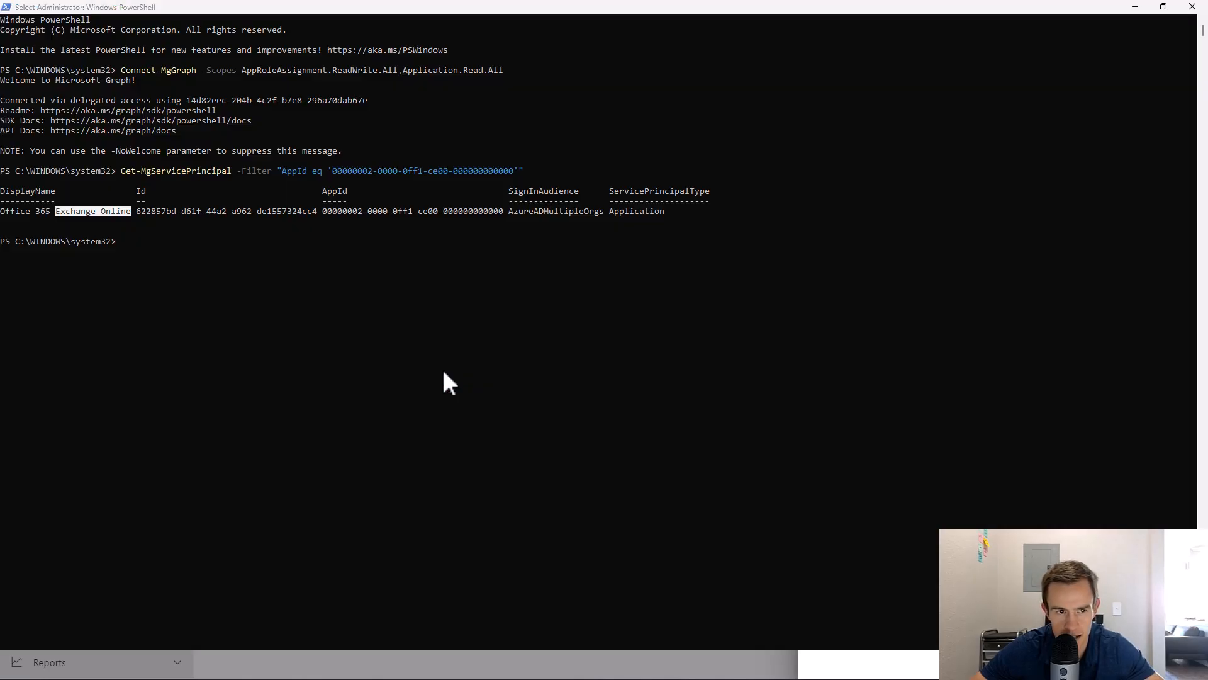
pyautogui.hotkey('ctrl', 'v')
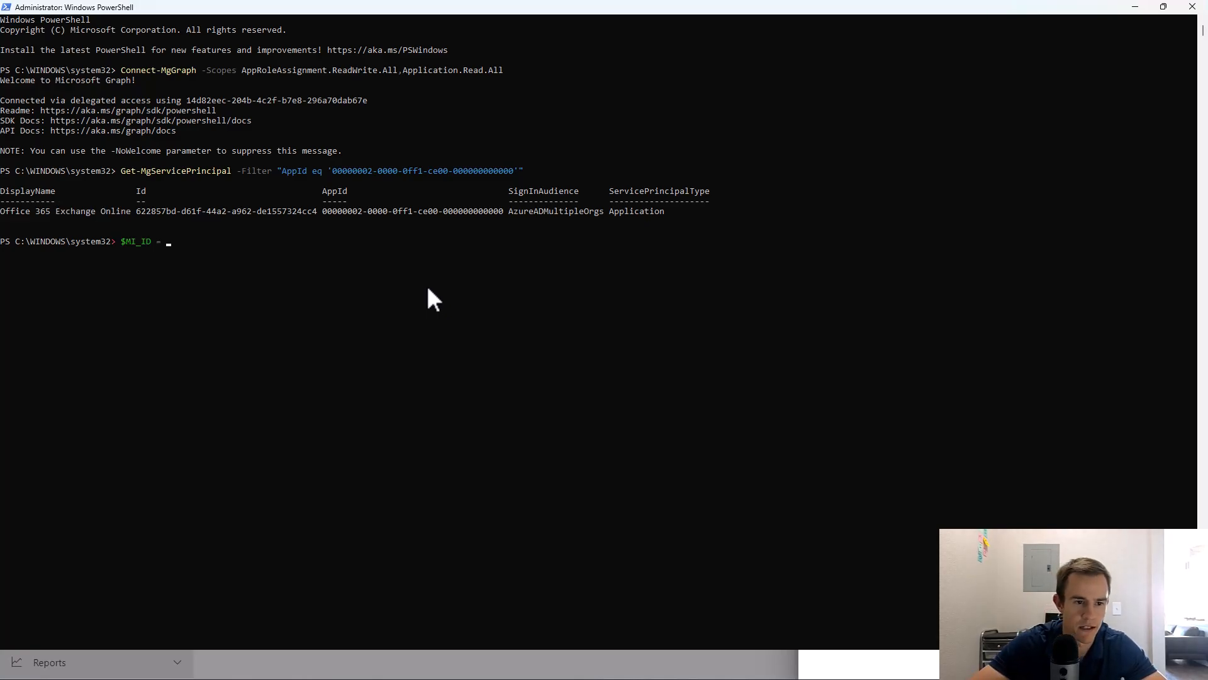
pyautogui.hotkey('alt', 'Tab')
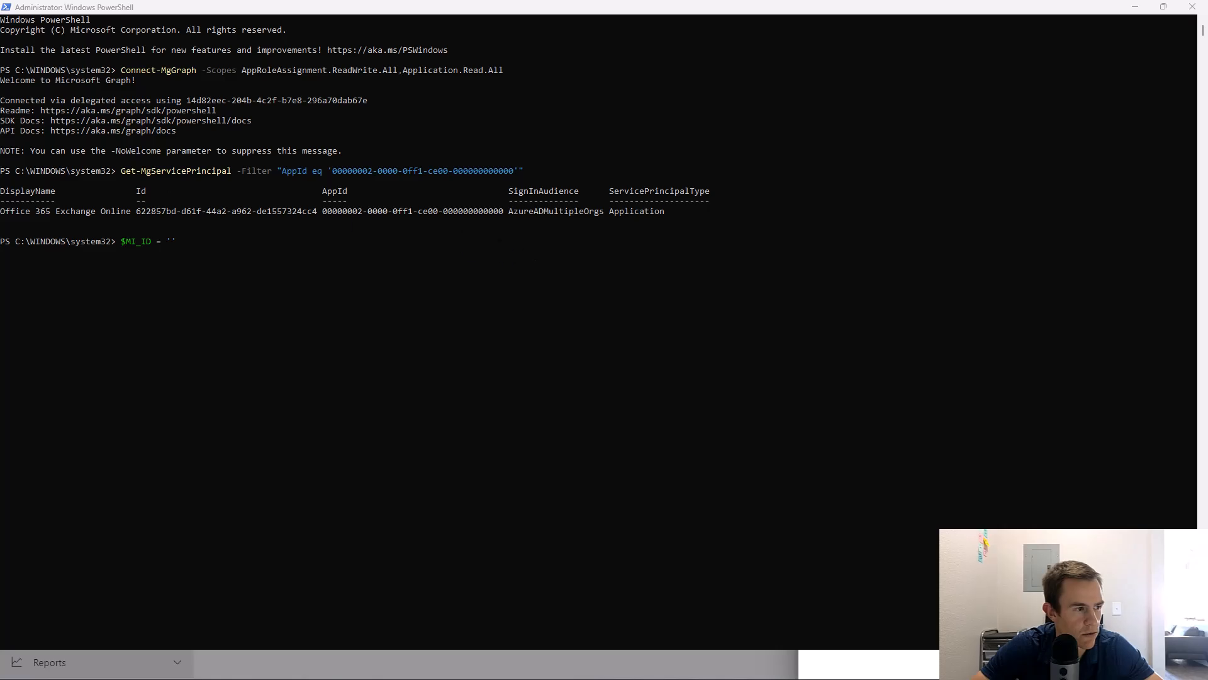
pyautogui.hotkey('alt', 'Tab')
# Set $MI_ID to EmployeeLifecycle's Object ID copied from its Entra overview.
pyautogui.click(1135, 9)
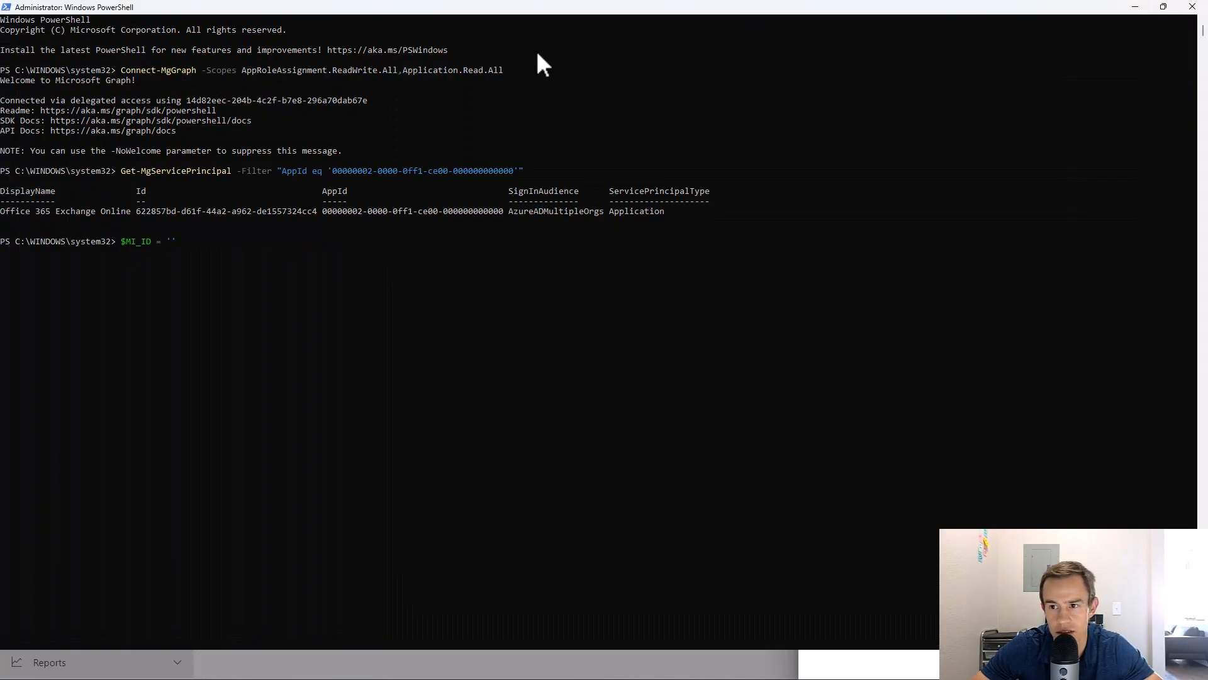
pyautogui.click(1131, 5)
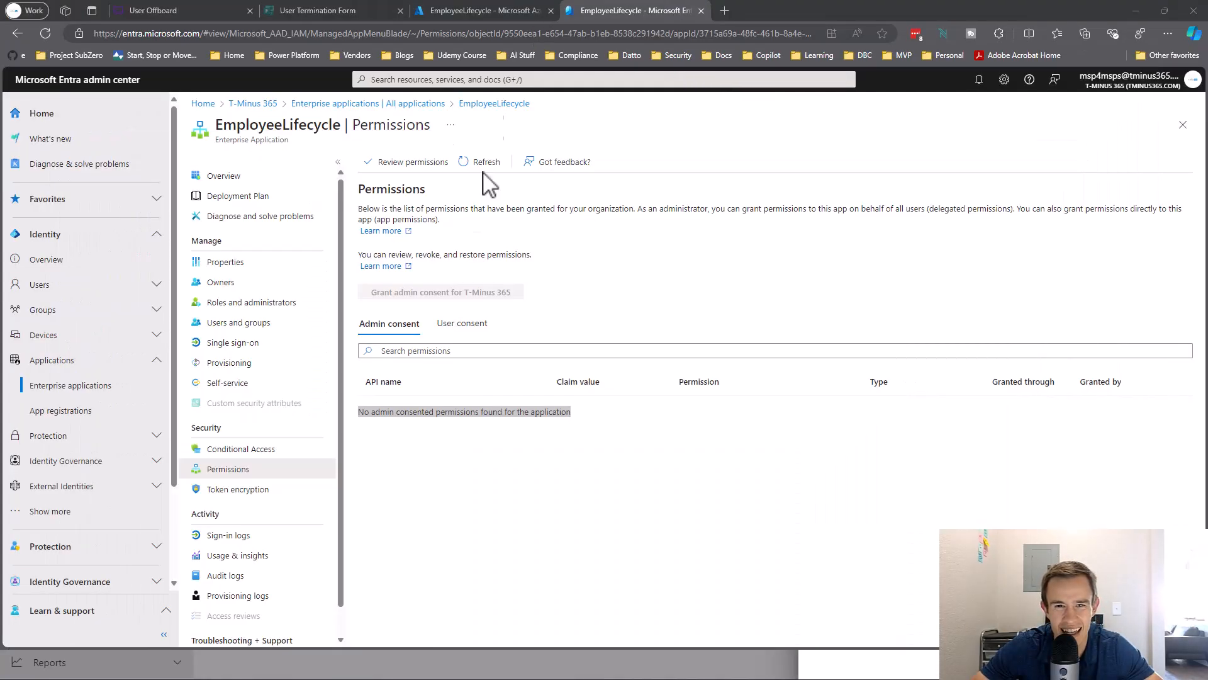
pyautogui.click(265, 177)
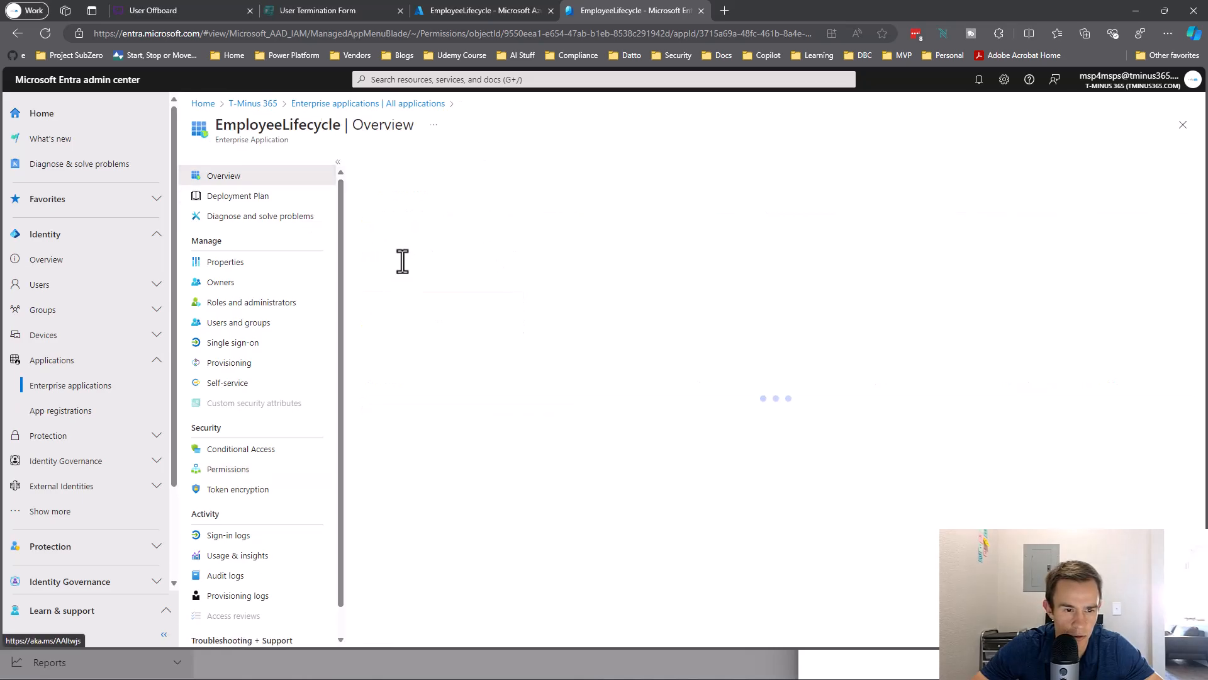
pyautogui.click(517, 284)
pyautogui.hotkey('alt', 'Tab')
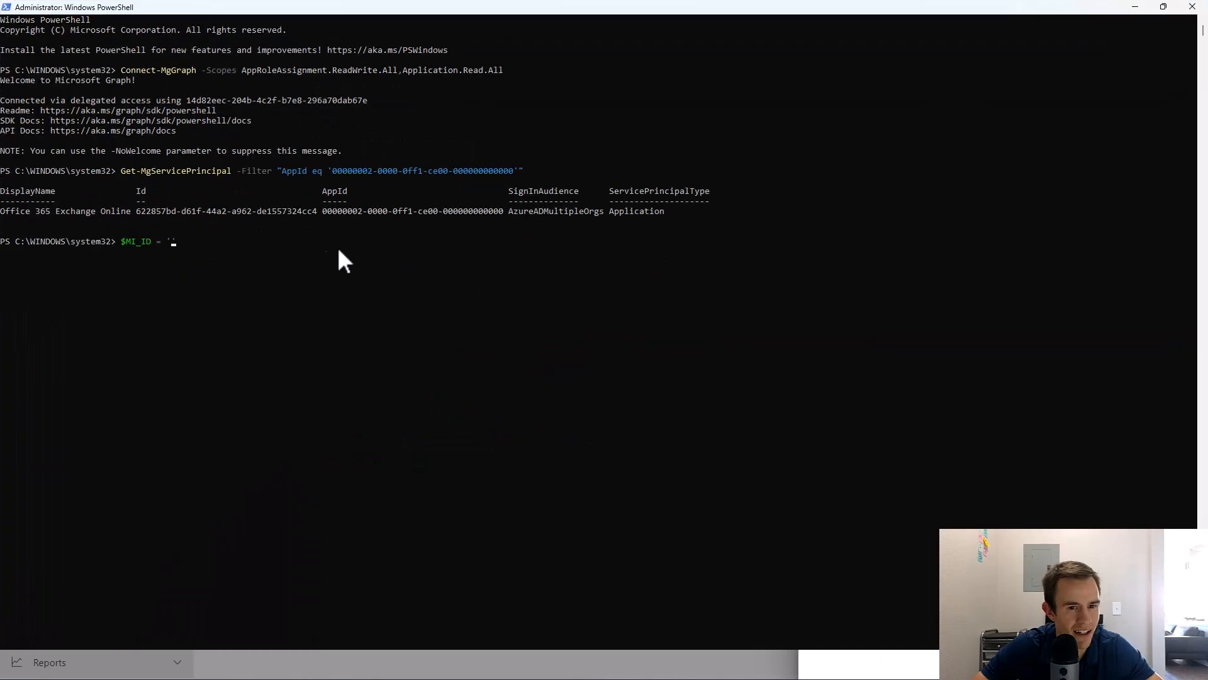
pyautogui.rightClick(261, 246)
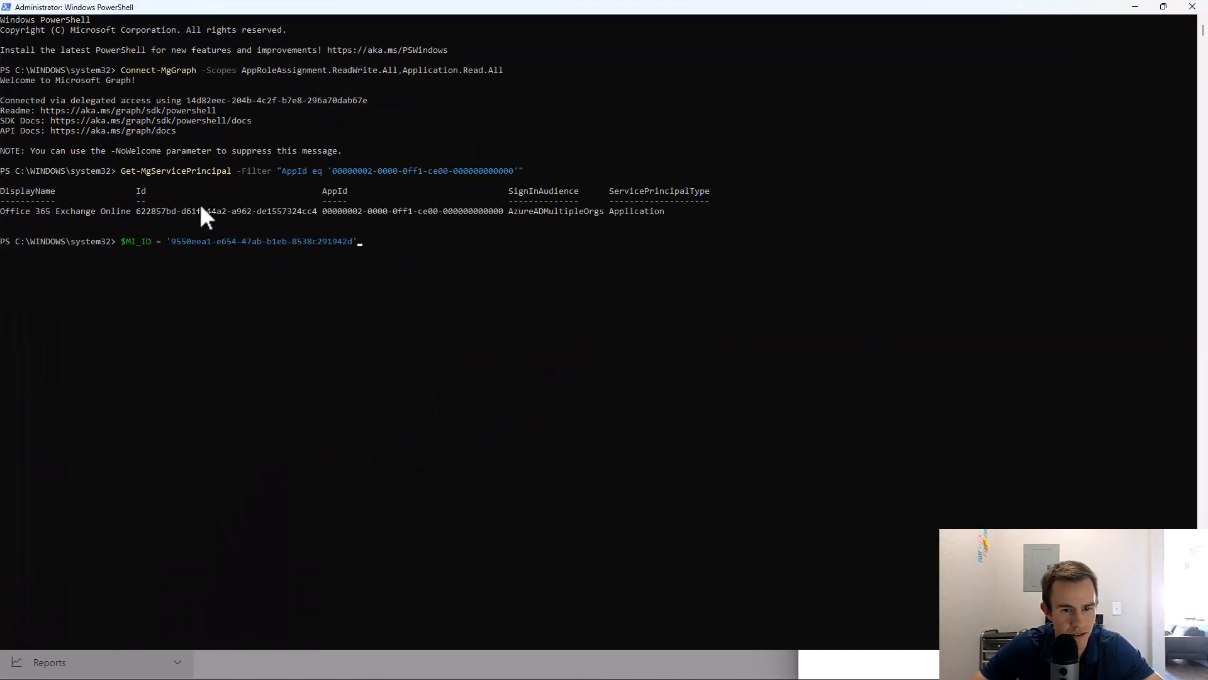
pyautogui.press('Return')
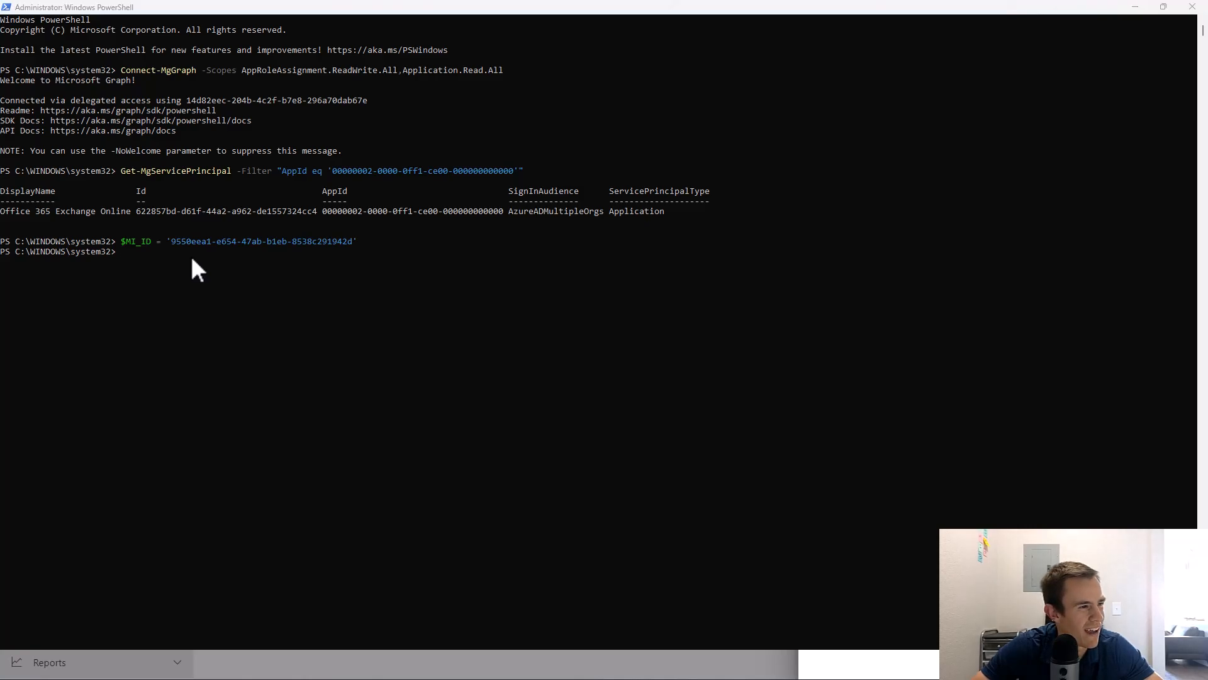
# Run the $AppRoleID, $ResourceID and New-MgServicePrincipalAppRoleAssignment grant commands in PowerShell.
pyautogui.hotkey('alt', 'Tab')
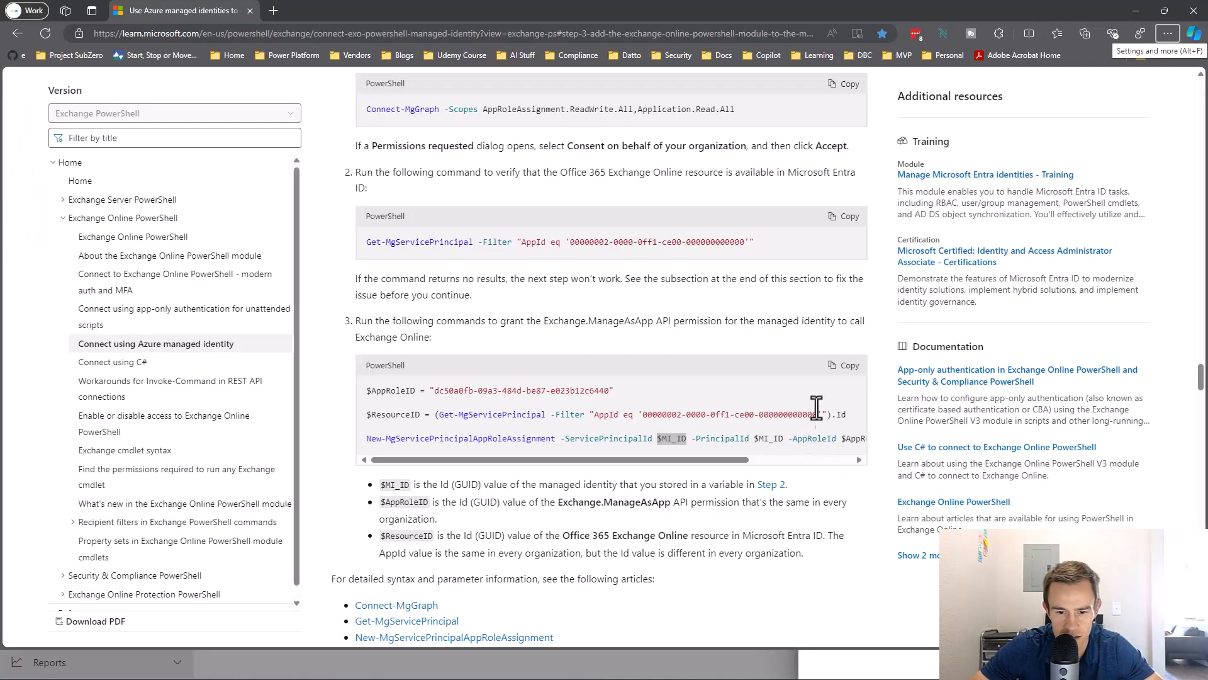
pyautogui.click(849, 366)
pyautogui.moveTo(733, 460); pyautogui.dragTo(534, 415)
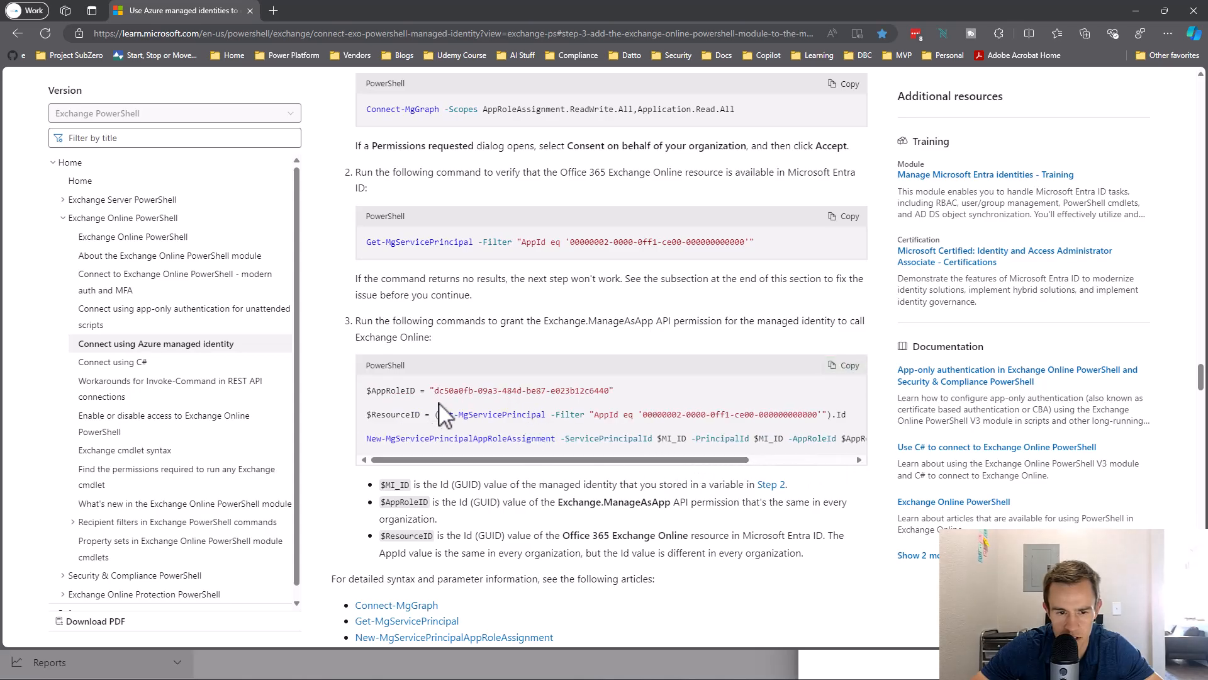
pyautogui.hotkey('alt', 'Tab')
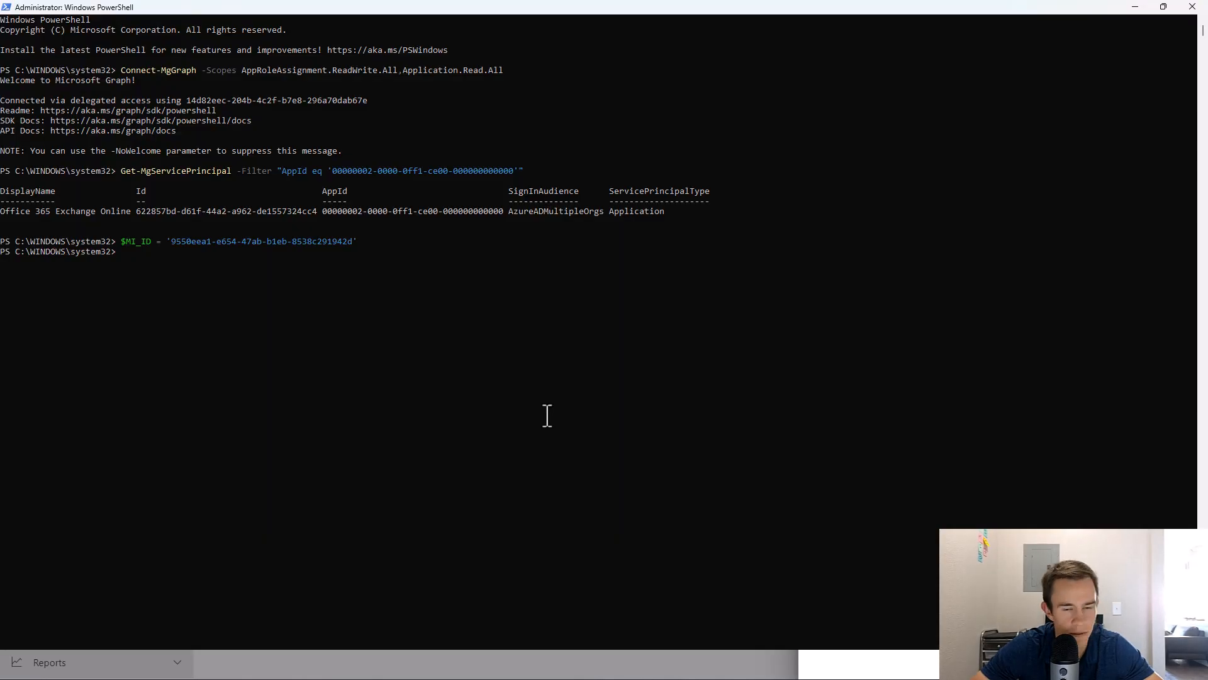
pyautogui.rightClick(576, 375)
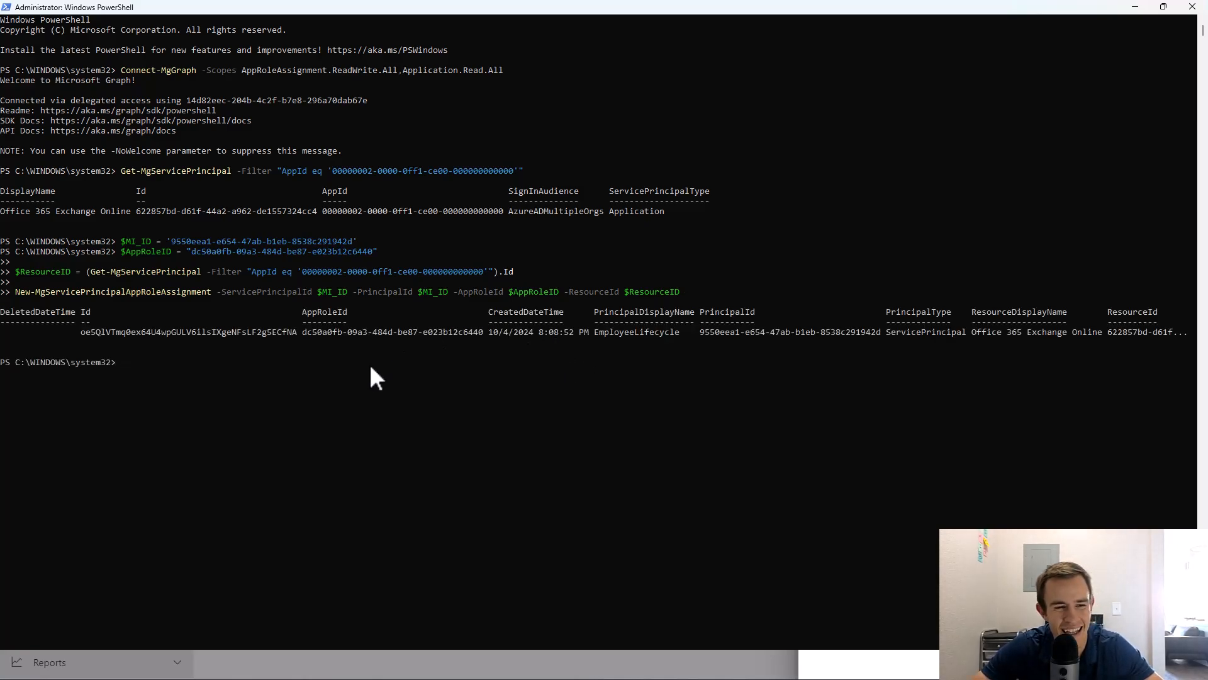
pyautogui.hotkey('alt', 'Tab')
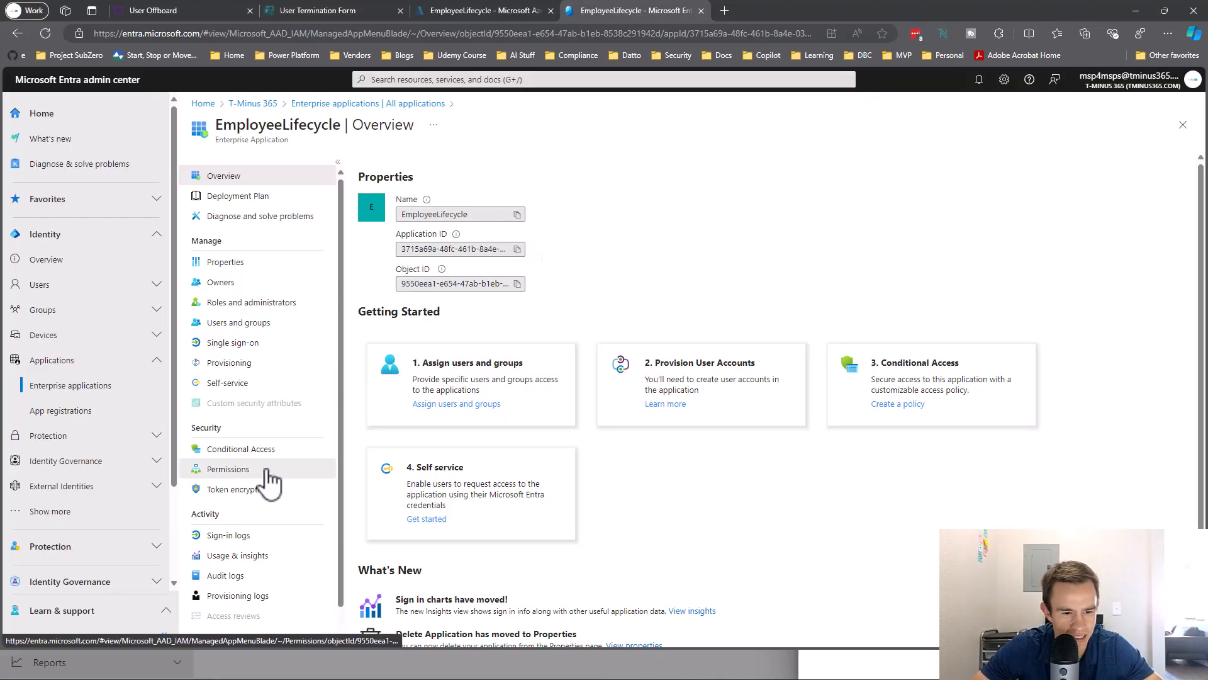
# Refresh EmployeeLifecycle's Permissions to show admin-consented Exchange.ManageAsApp on Office 365 Exchange Online.
pyautogui.click(269, 482)
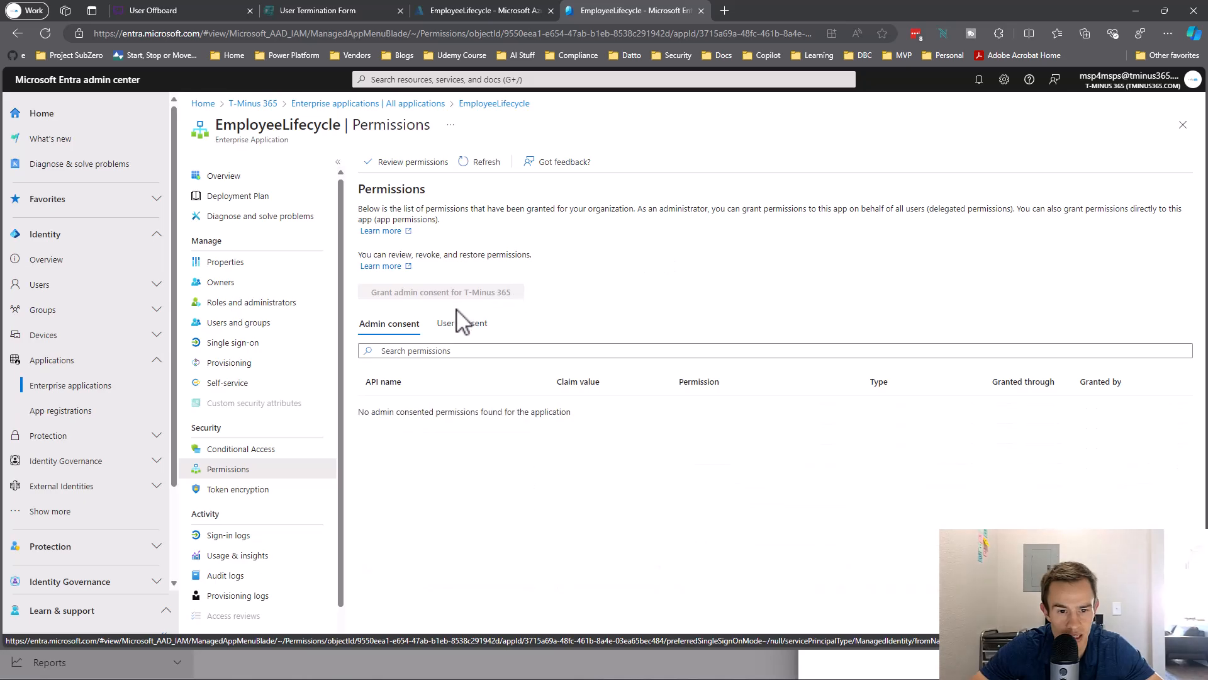
pyautogui.click(480, 163)
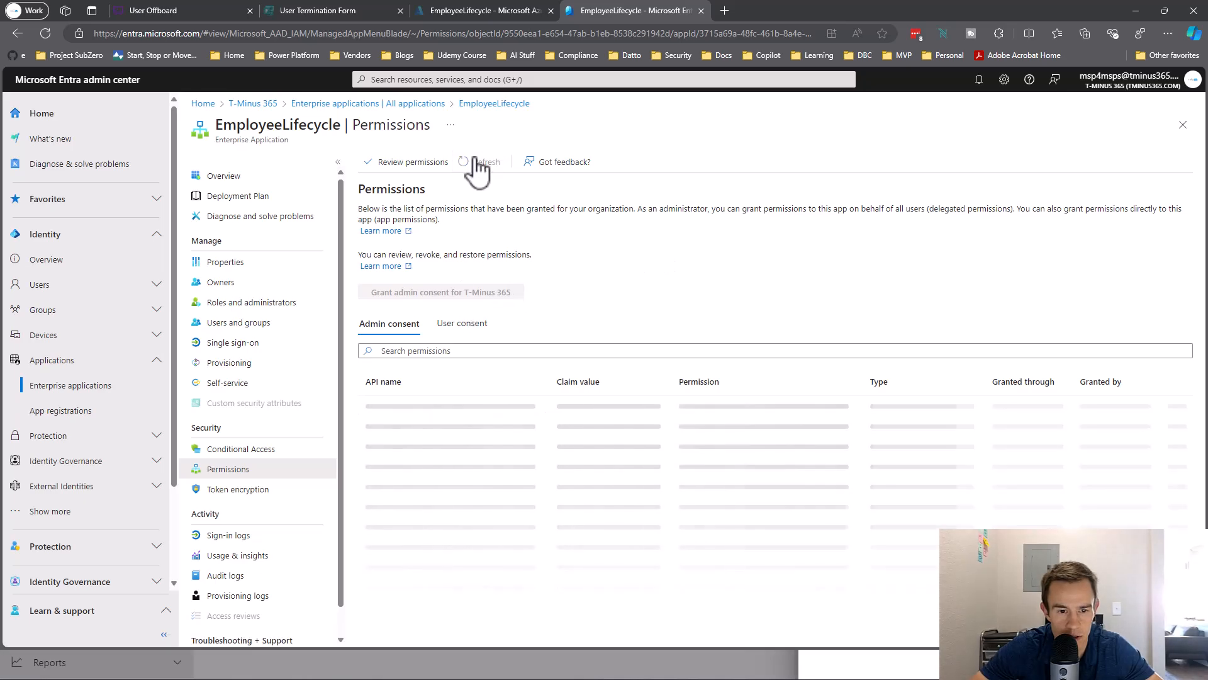
pyautogui.doubleClick(597, 432)
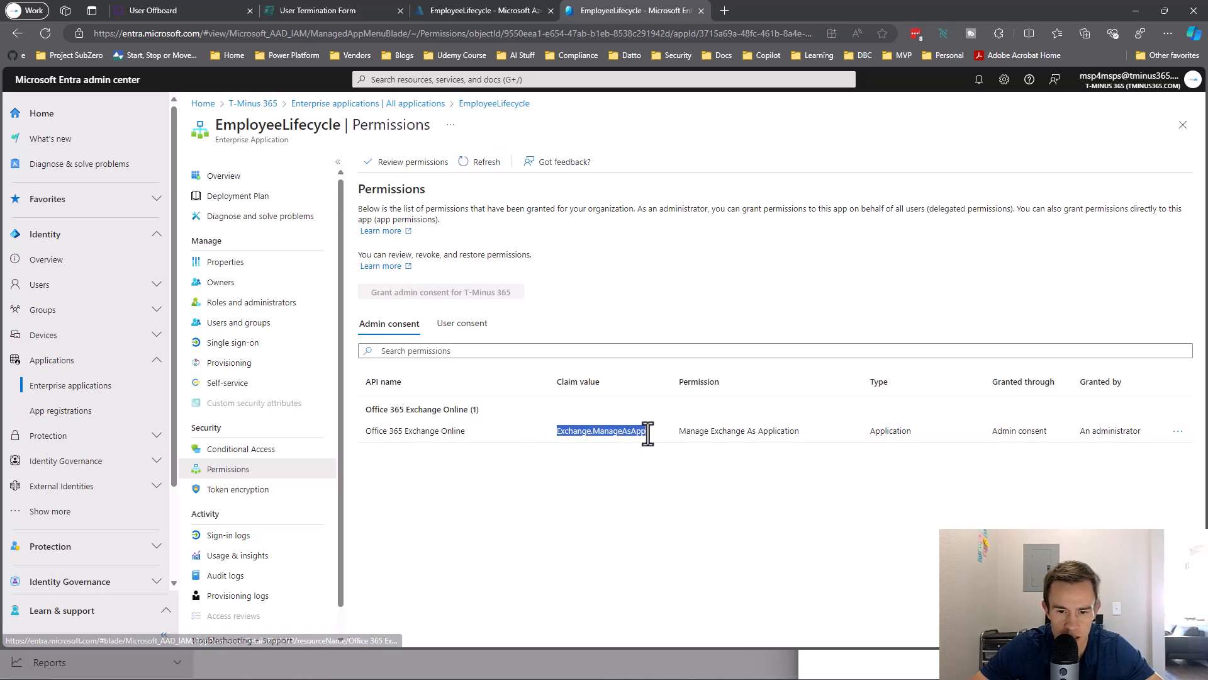
pyautogui.click(669, 470)
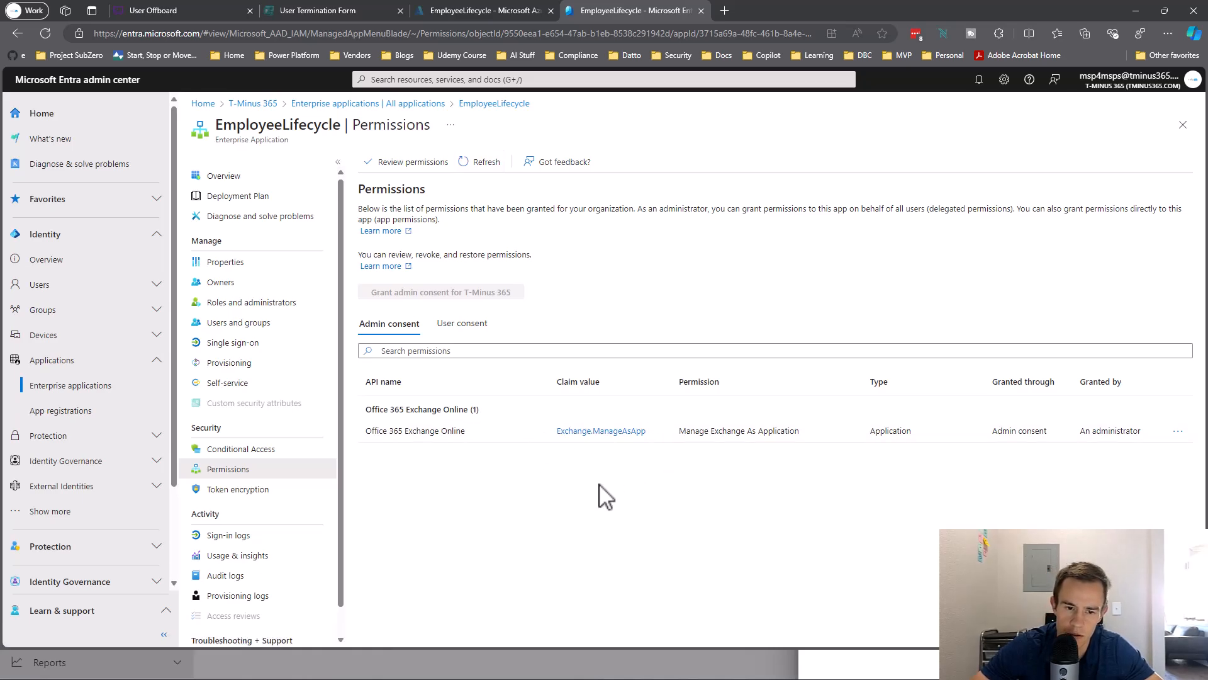
pyautogui.scroll(-2, 107, 455)
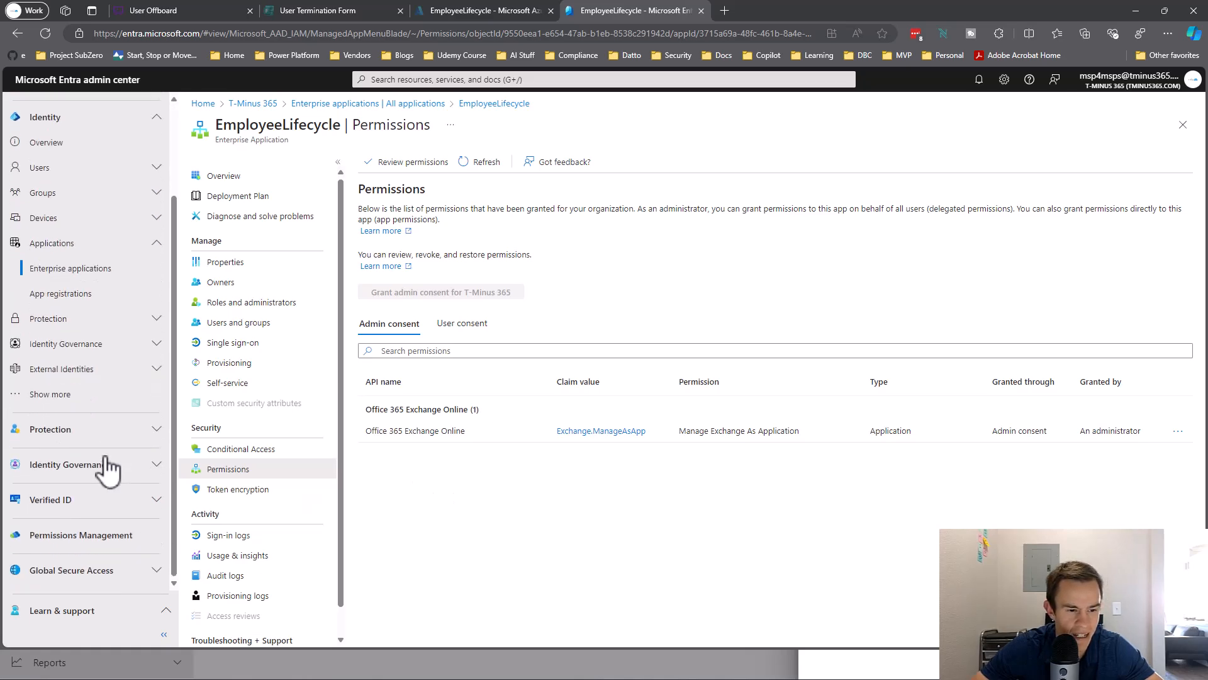
pyautogui.click(104, 401)
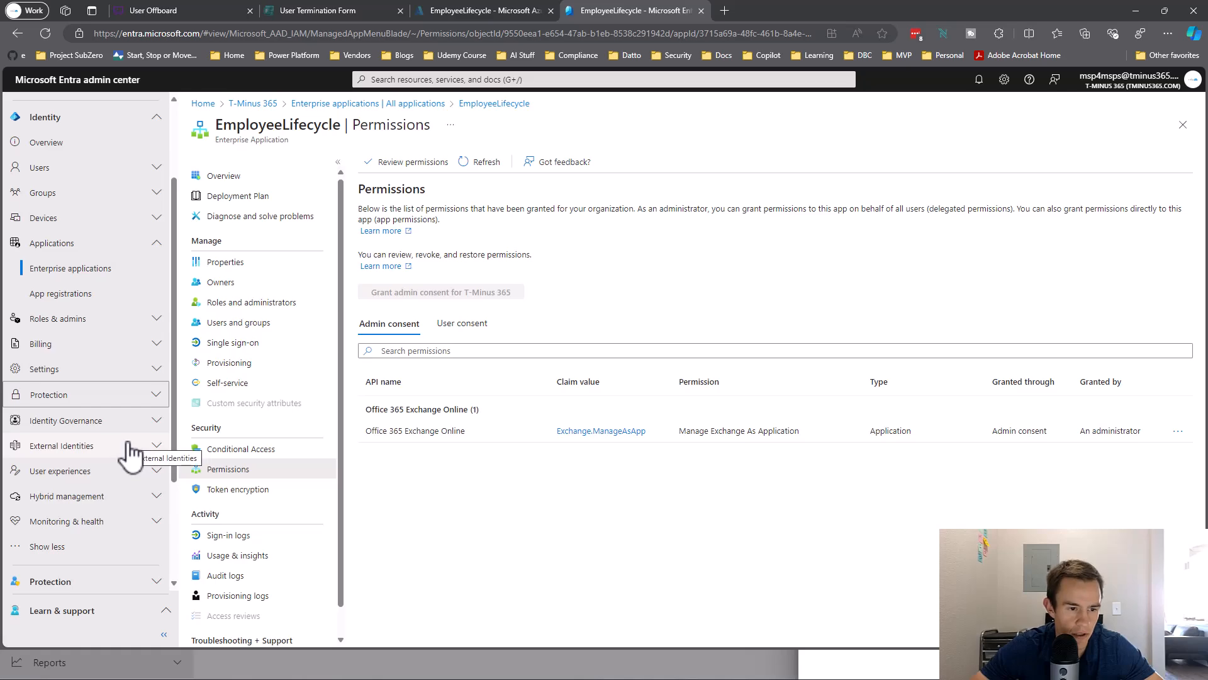
# Filter Roles and admins for 'Exchange' and open the Exchange Administrator role.
pyautogui.click(114, 321)
pyautogui.click(108, 344)
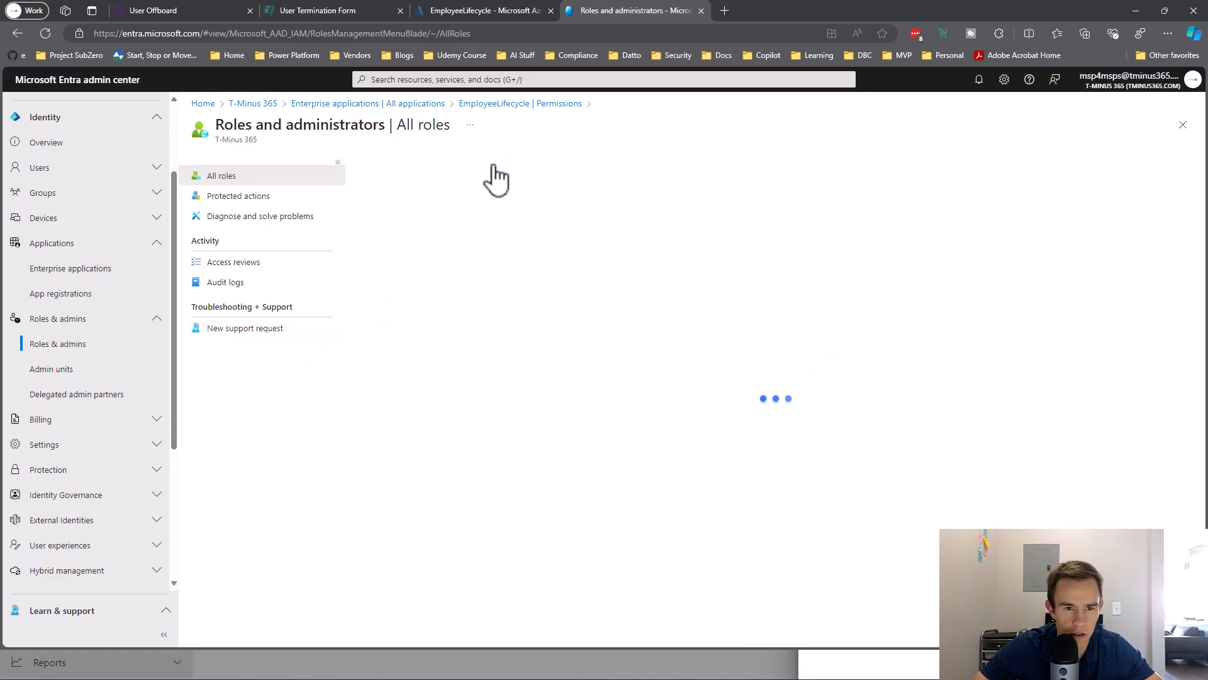
pyautogui.click(426, 311)
pyautogui.write('Exchange')
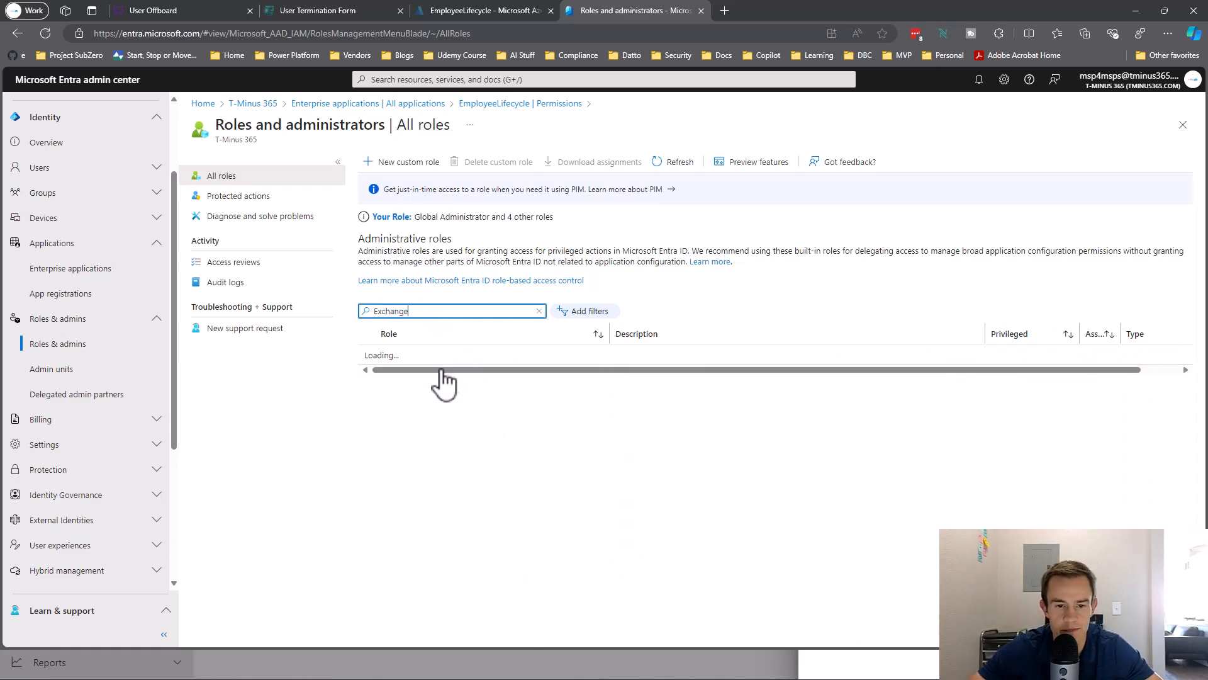
pyautogui.click(440, 351)
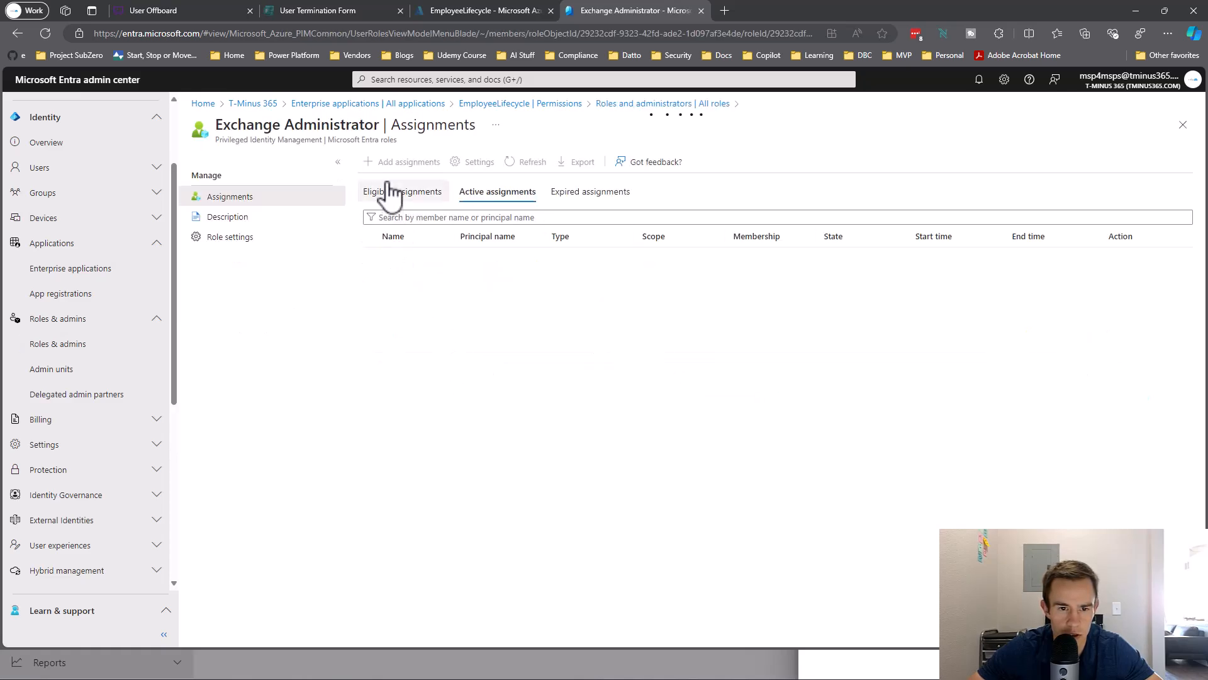
# Assign Exchange Administrator to EmployeeLifecycle as an active assignment with the pasted justification.
pyautogui.click(403, 165)
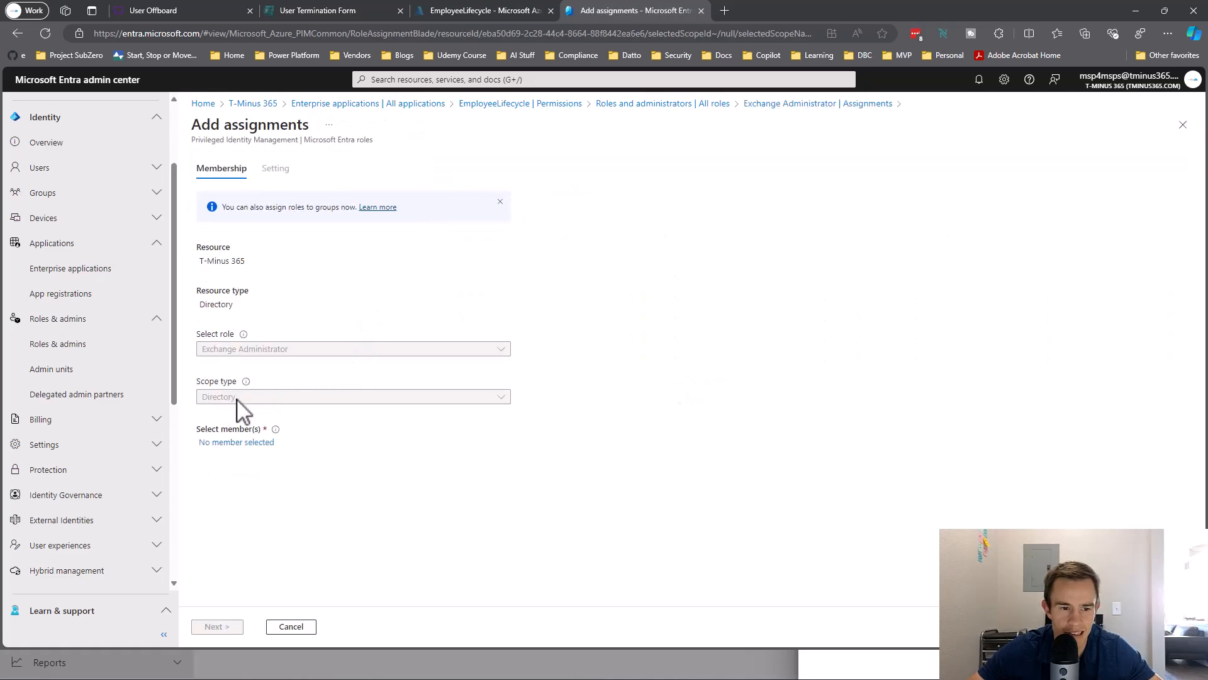
pyautogui.click(243, 442)
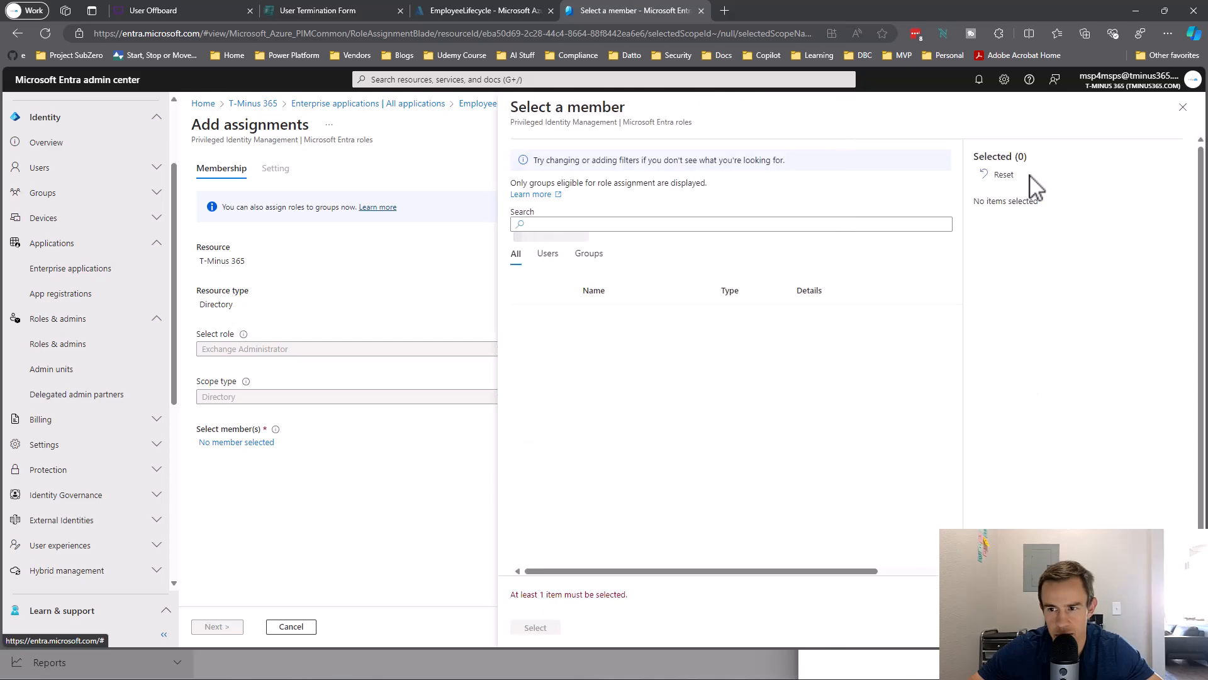
pyautogui.click(789, 223)
pyautogui.write('E')
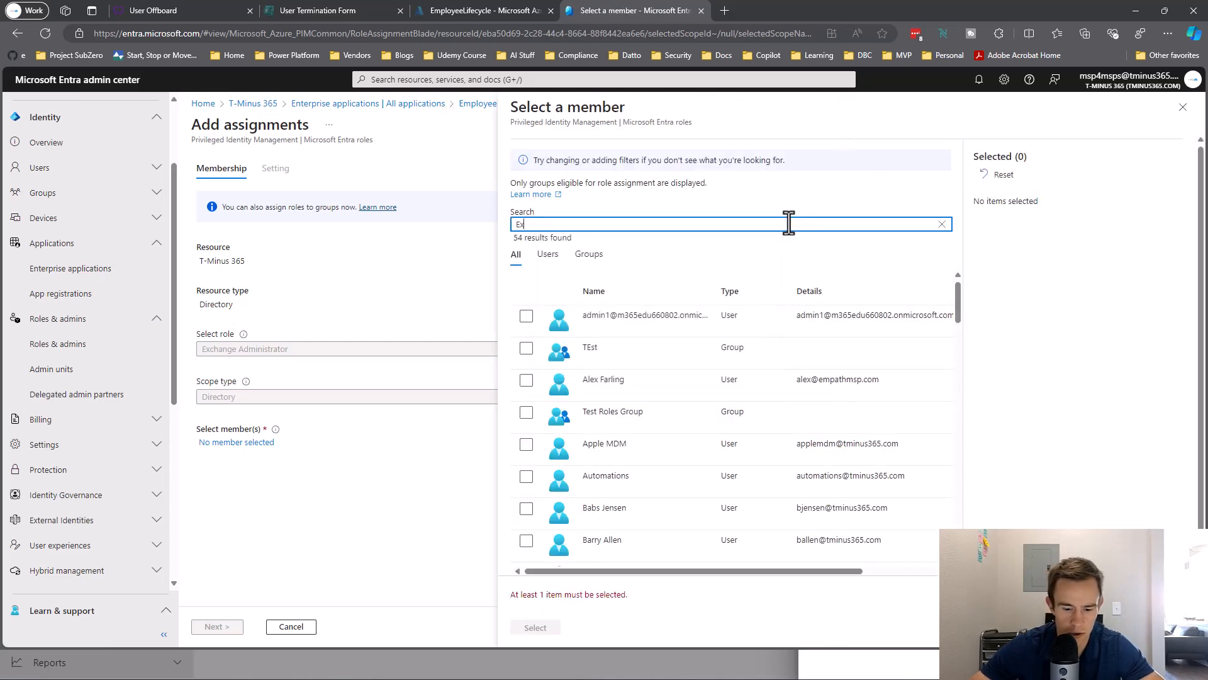
pyautogui.write('mplo')
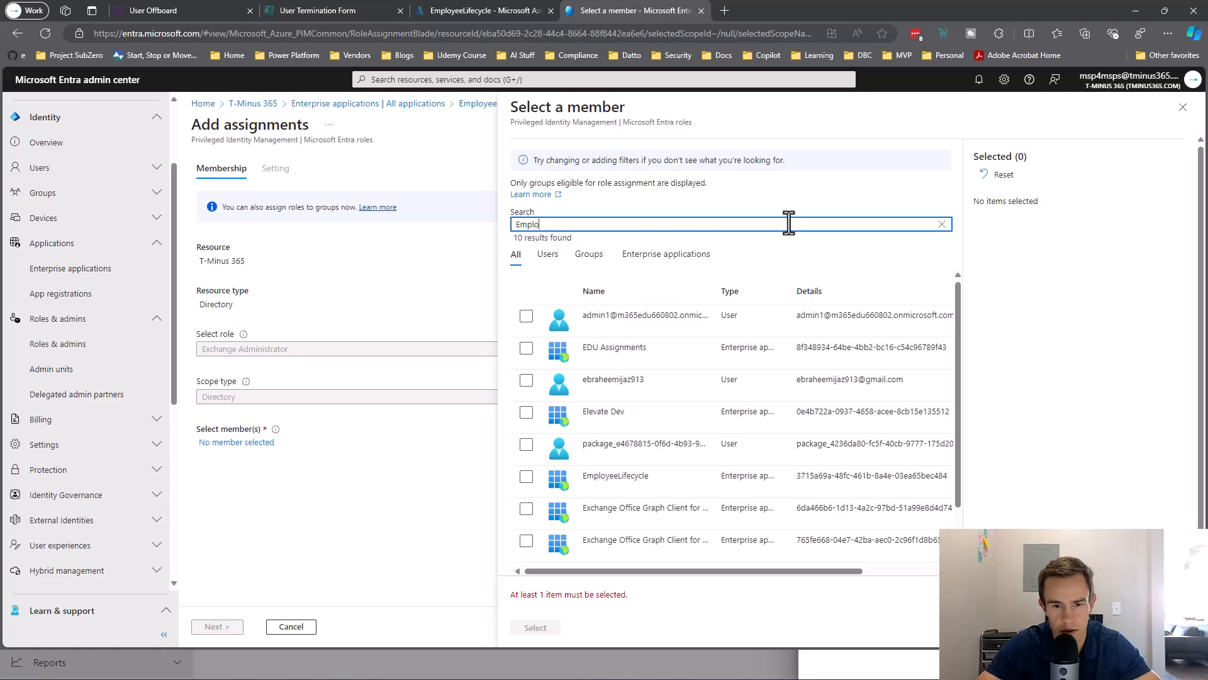
pyautogui.write('yee')
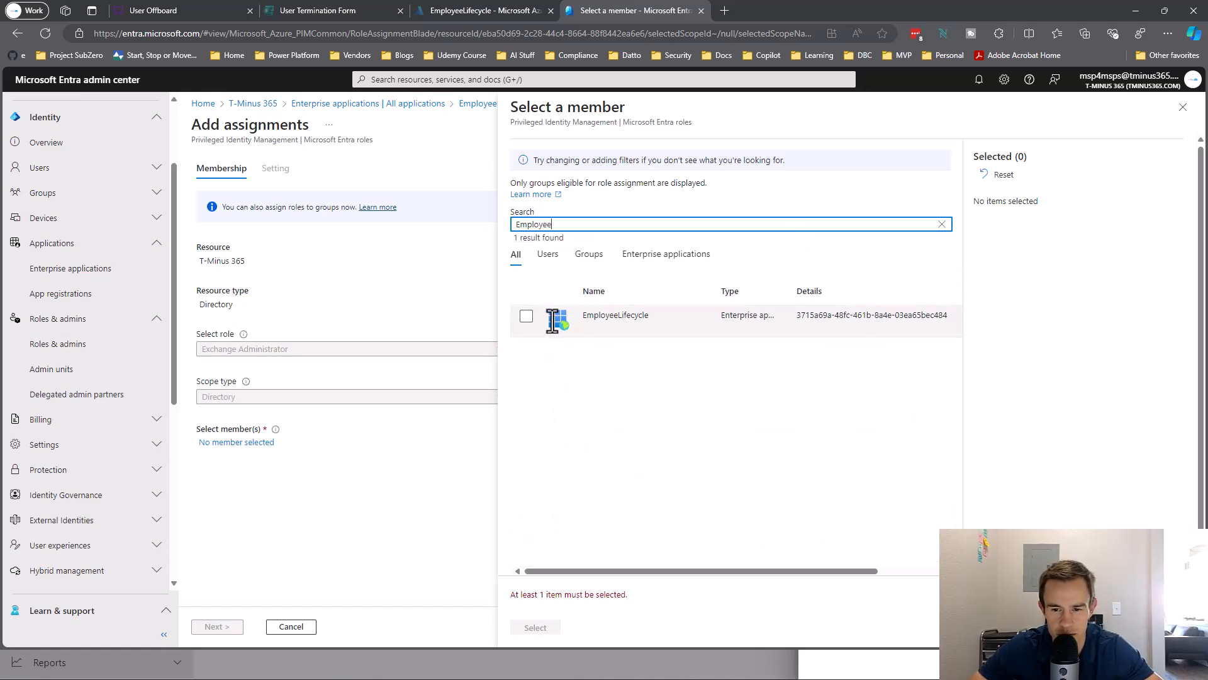
pyautogui.click(527, 316)
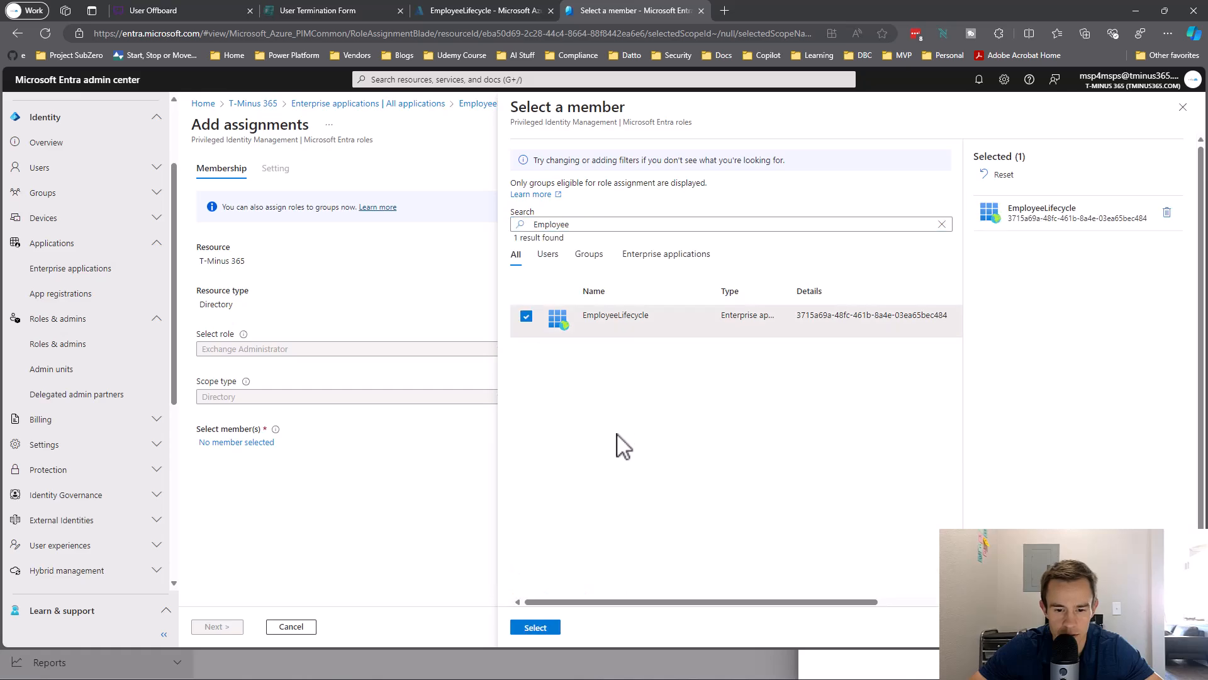
pyautogui.click(534, 630)
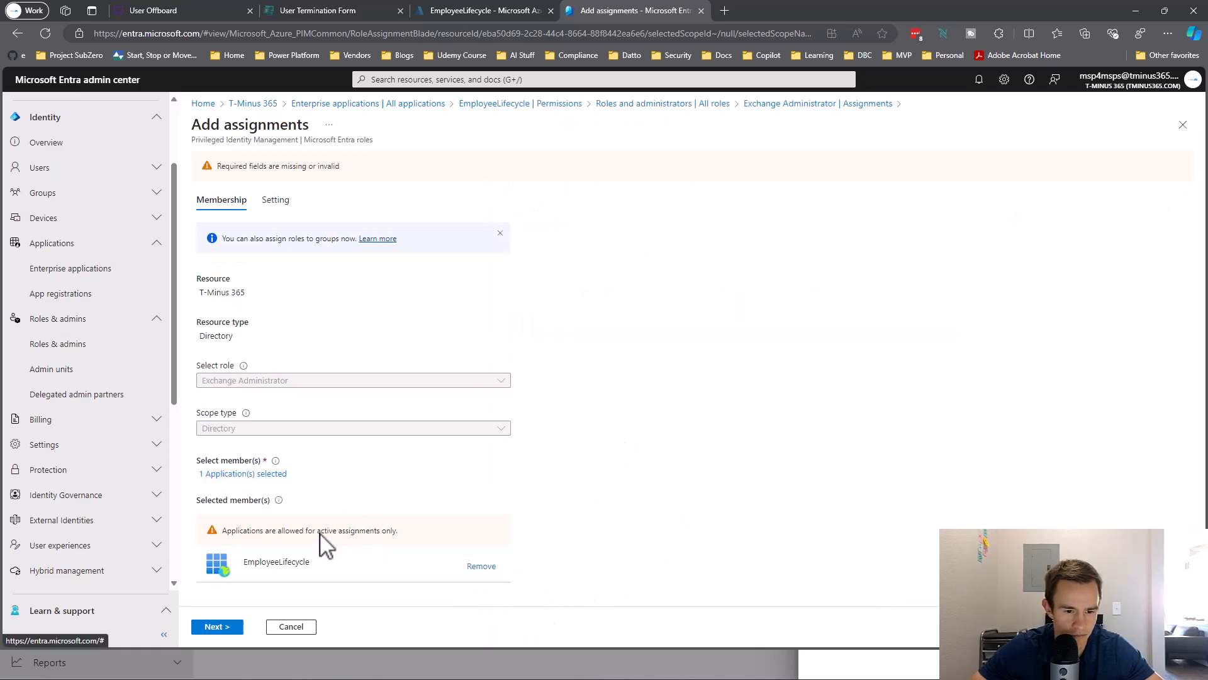
pyautogui.click(214, 626)
pyautogui.click(287, 475)
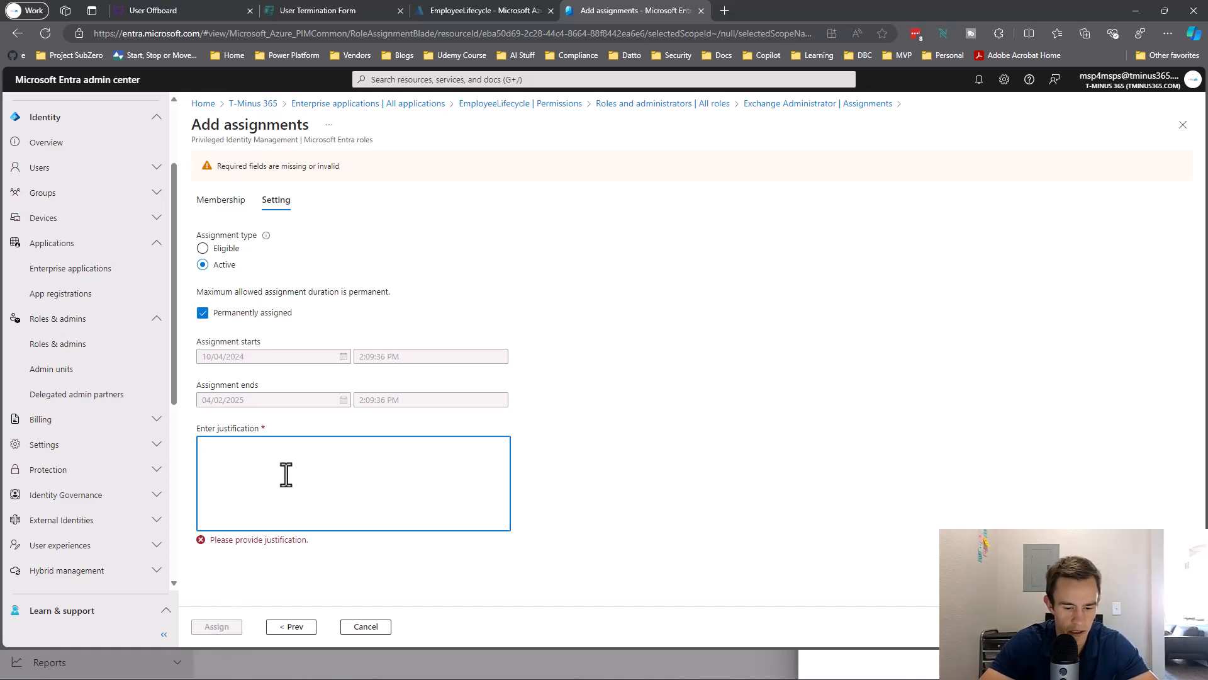
pyautogui.write('Used for Employee Offboarding in Power Automate')
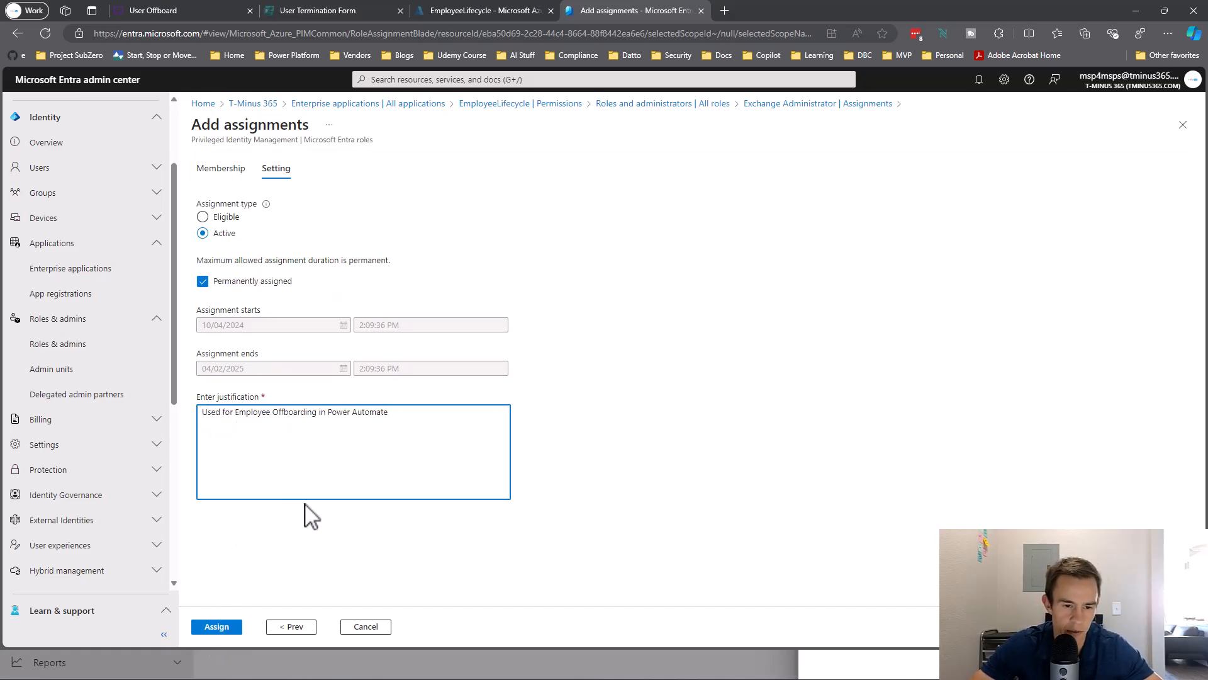
pyautogui.click(221, 627)
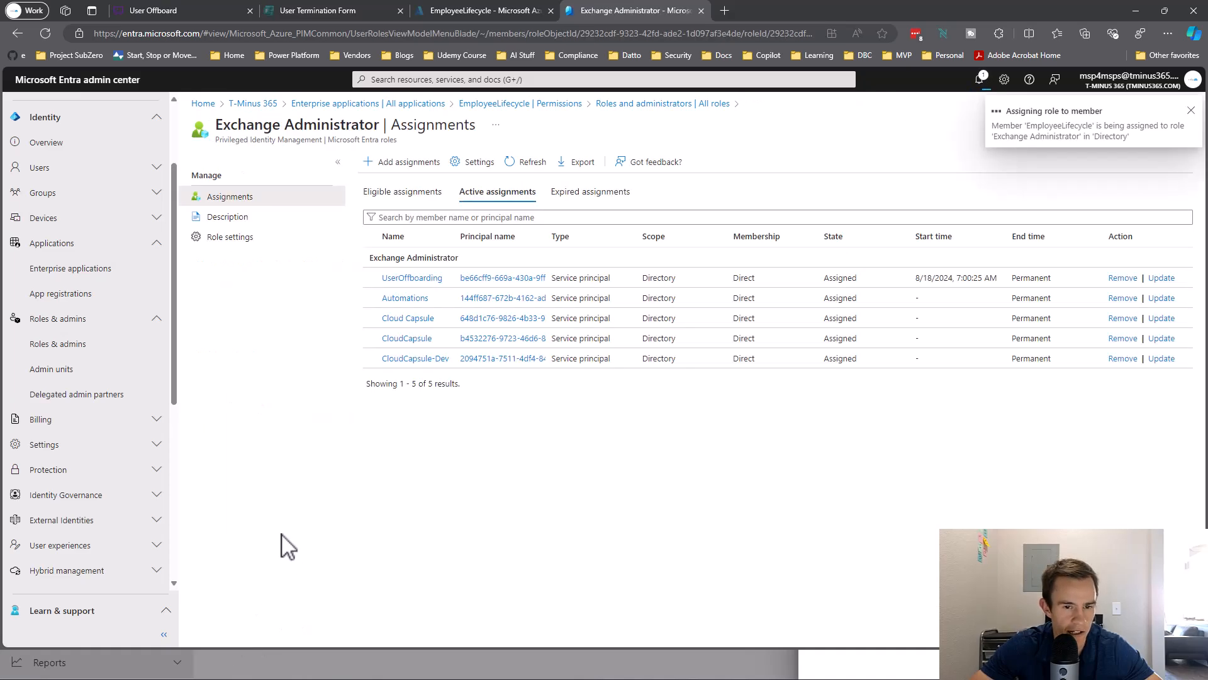
pyautogui.click(523, 167)
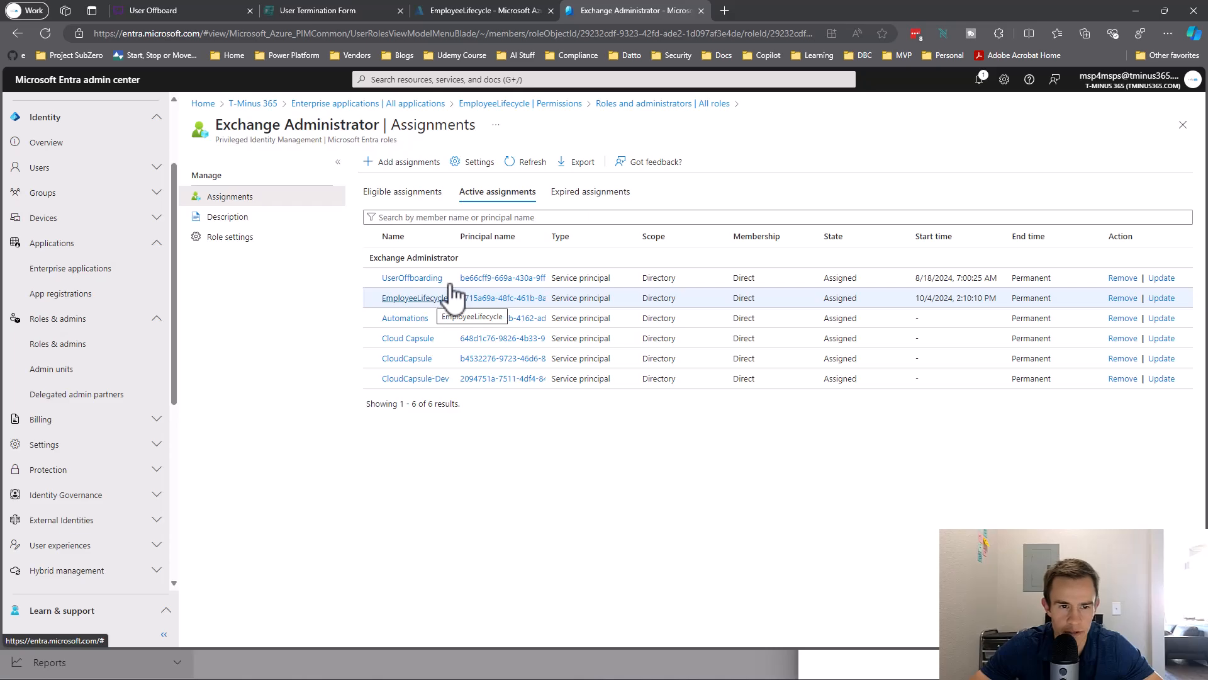
# Confirm ExchangeOnlineManagement is in EmployeeLifecycle's Modules, then show the account's Runbooks list.
pyautogui.click(455, 13)
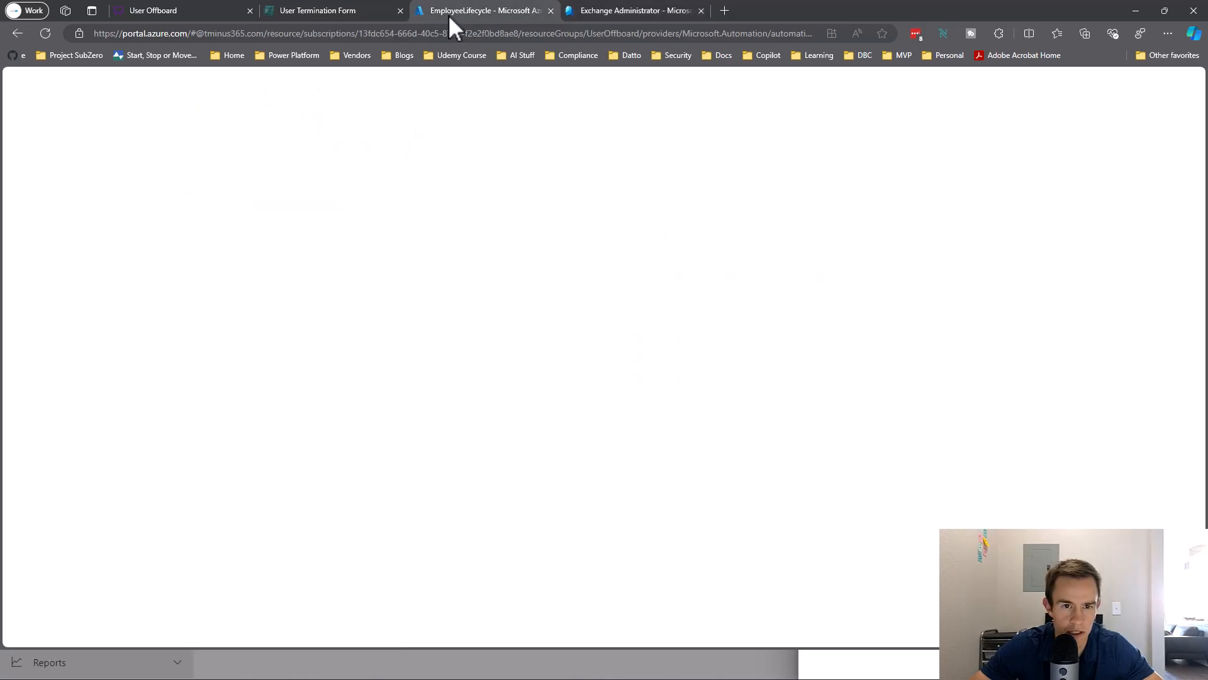
pyautogui.scroll(5, 110, 346)
pyautogui.scroll(5, 108, 343)
pyautogui.scroll(-2, 94, 503)
pyautogui.scroll(-1, 94, 523)
pyautogui.click(72, 496)
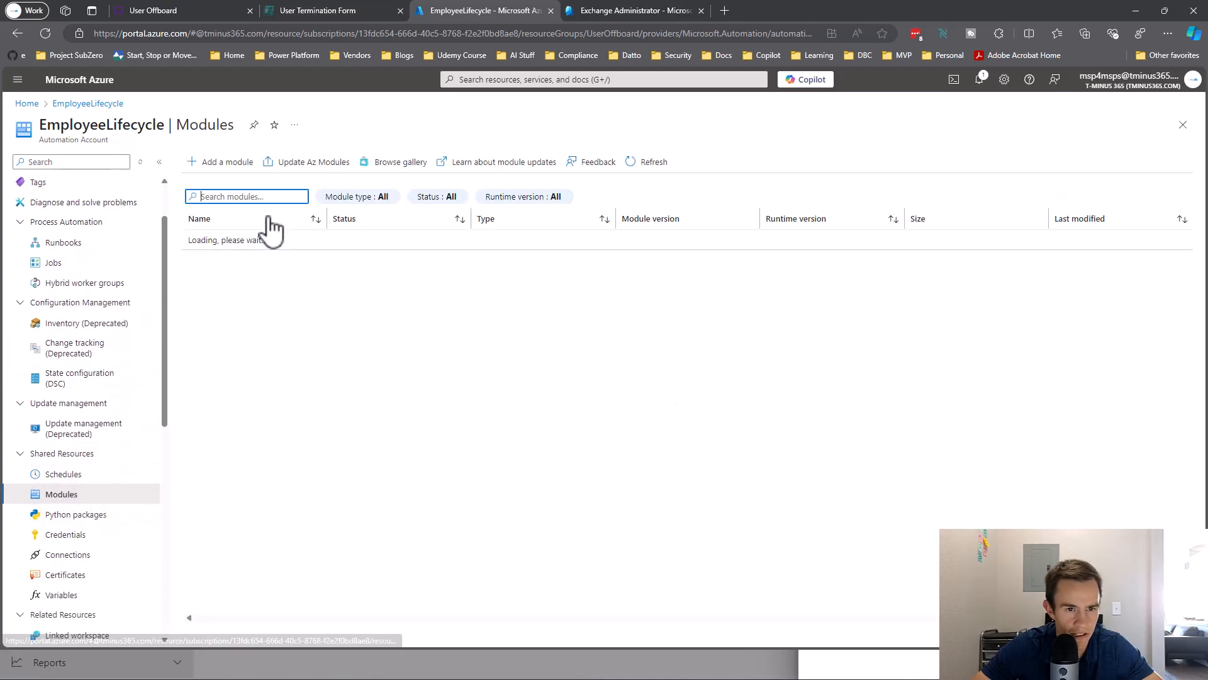
pyautogui.write('Exchange')
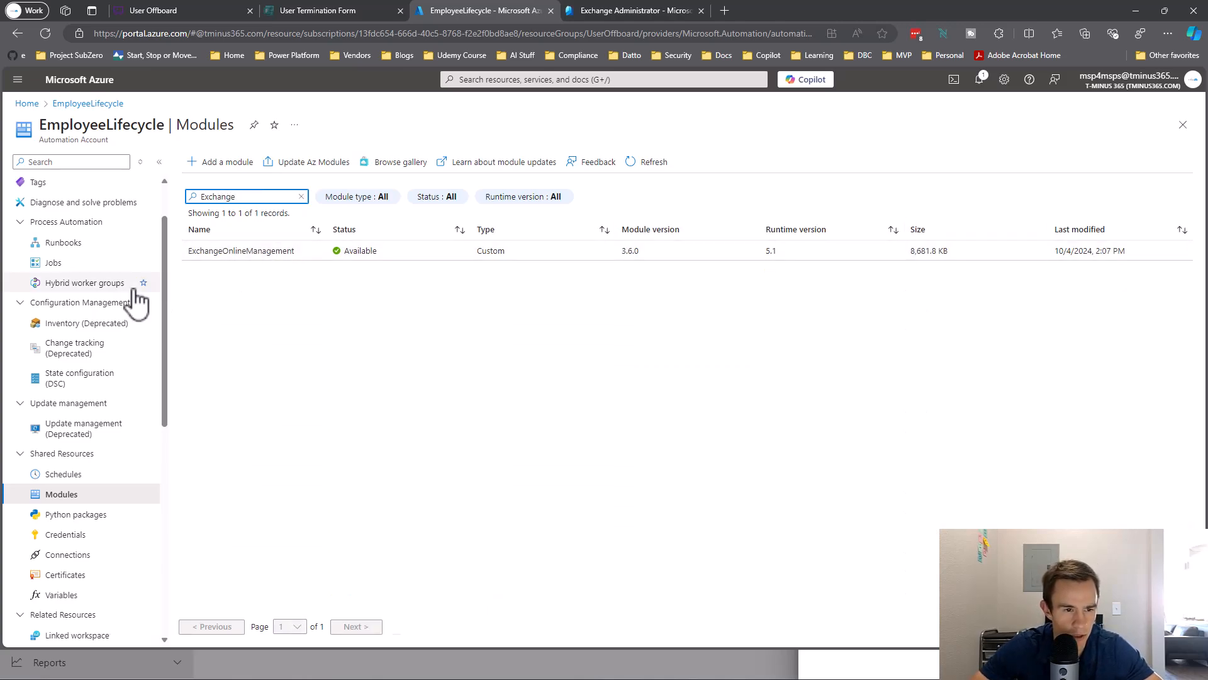
pyautogui.scroll(2, 135, 300)
pyautogui.click(82, 306)
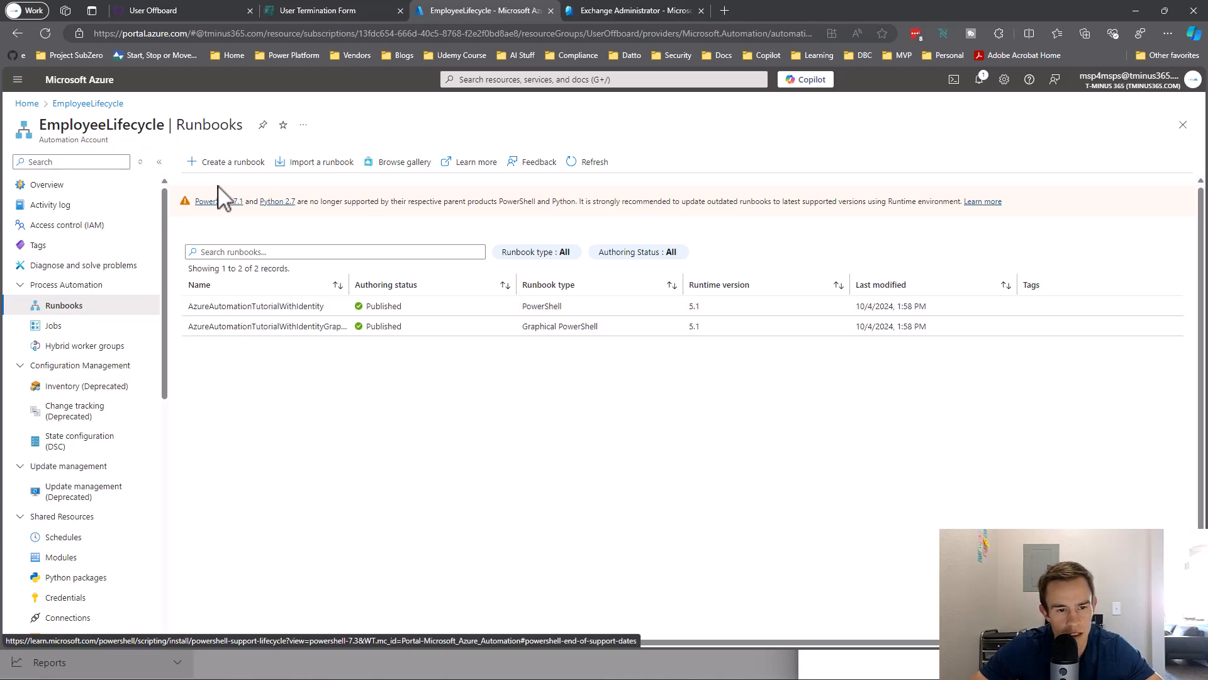
# Create a PowerShell runbook named 'UserOffboarding' on runtime version 5.1.
pyautogui.click(224, 165)
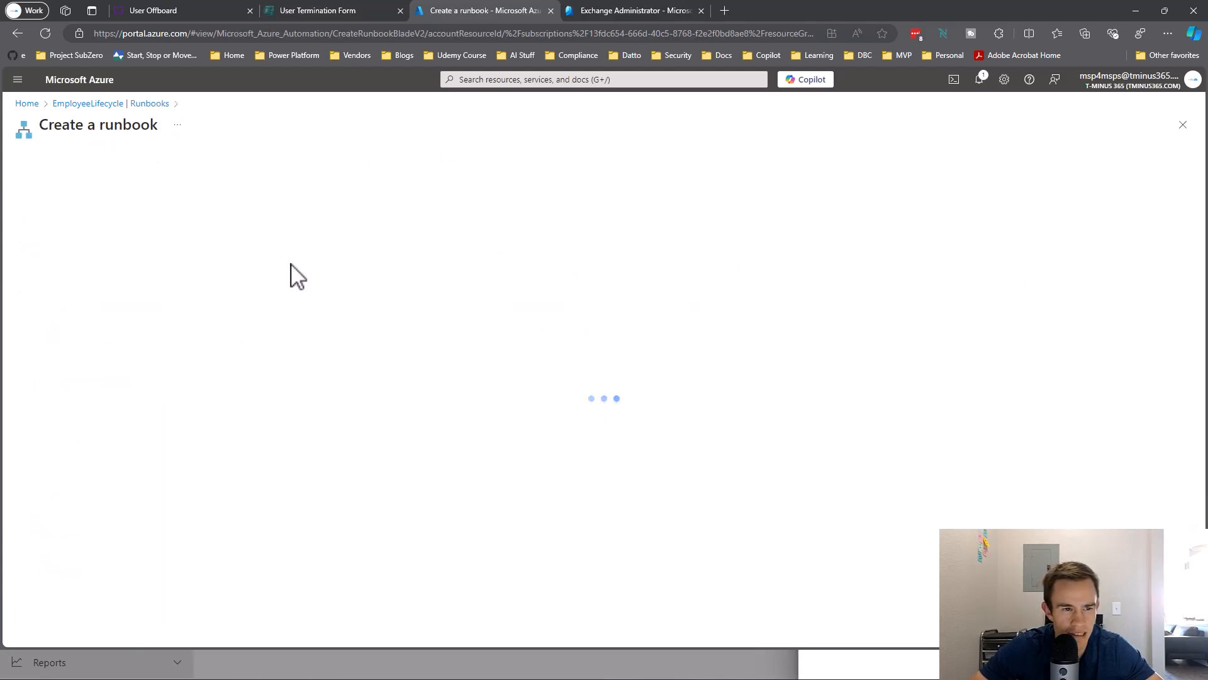
pyautogui.click(250, 201)
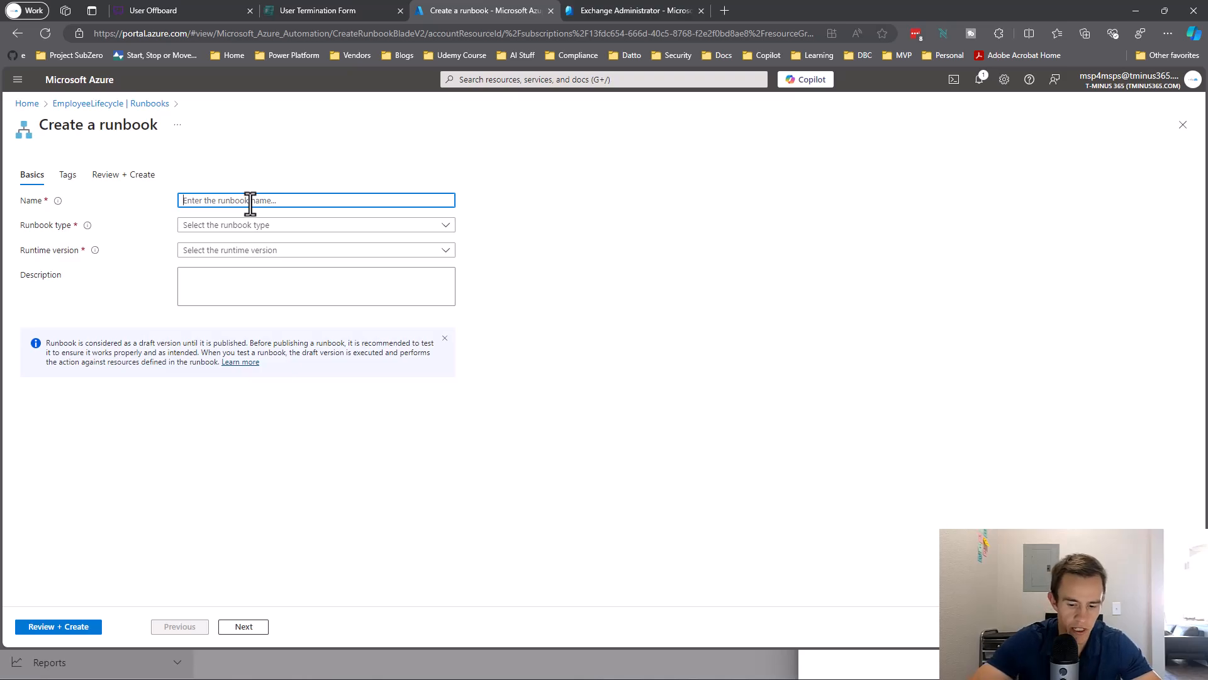
pyautogui.write('UserOffboarding')
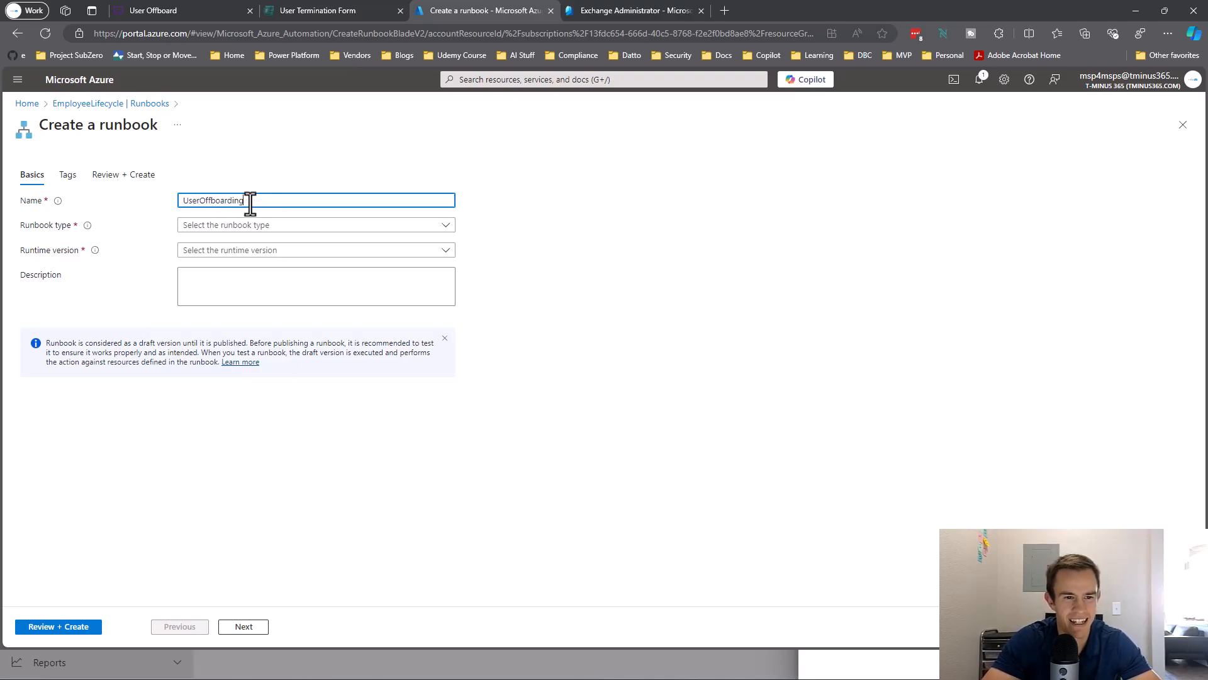
pyautogui.click(275, 227)
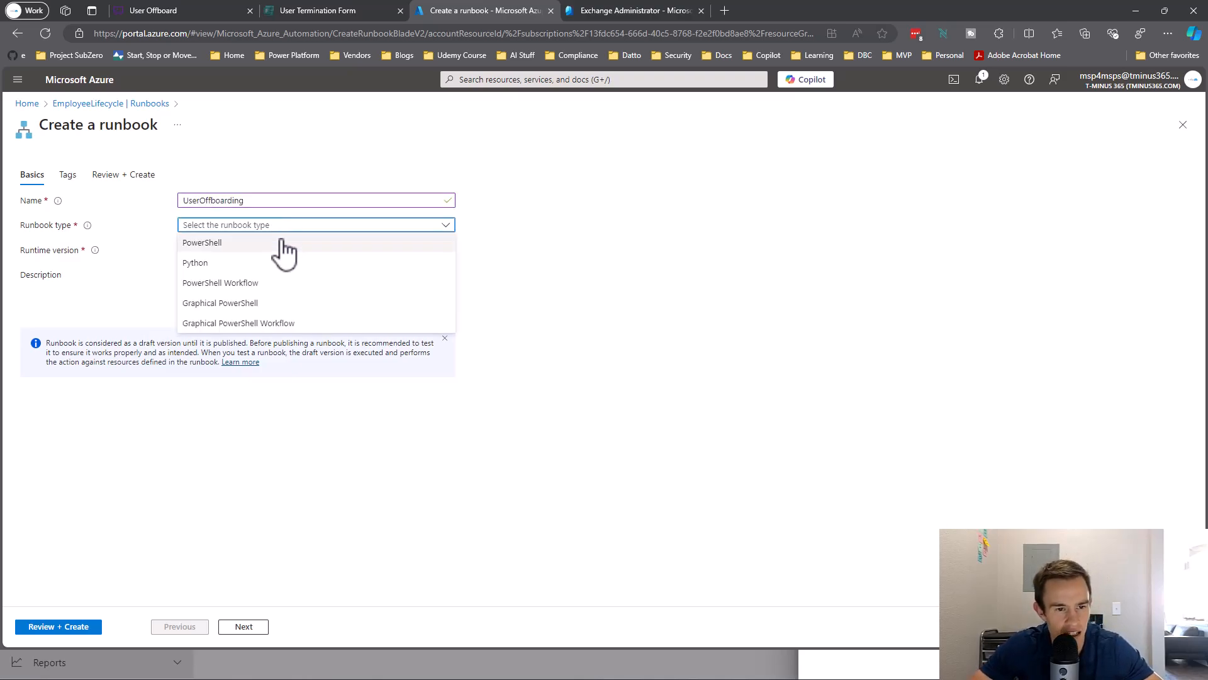
pyautogui.click(283, 246)
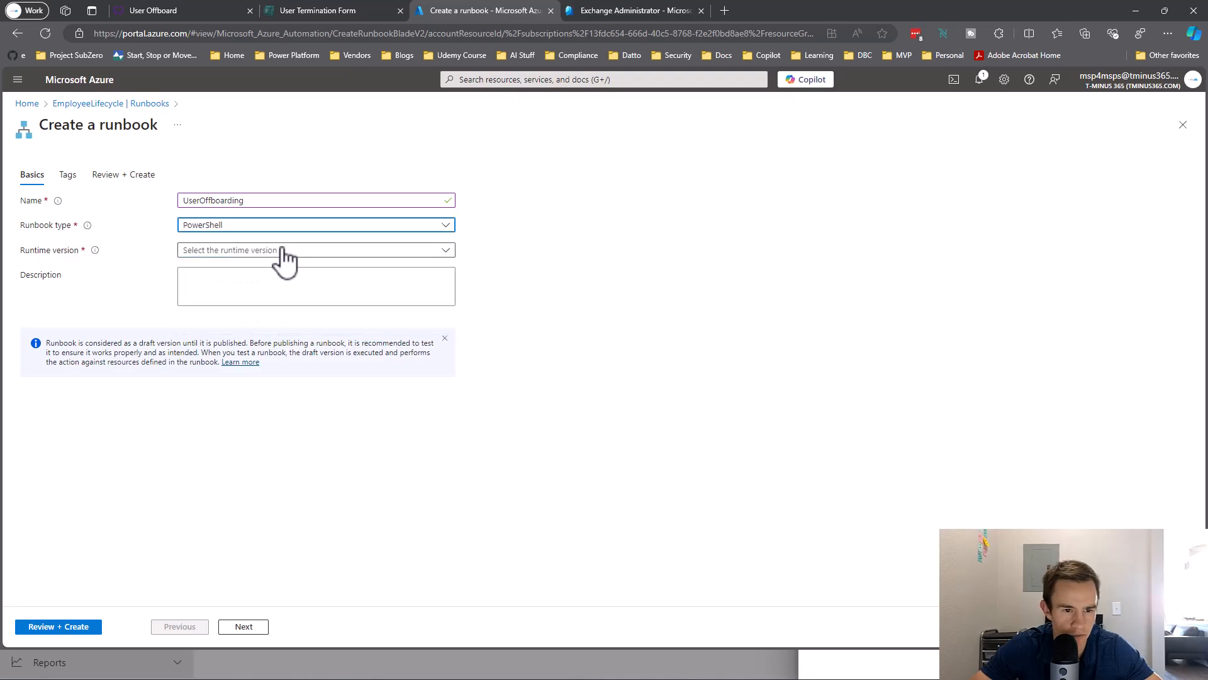
pyautogui.click(270, 251)
pyautogui.click(232, 309)
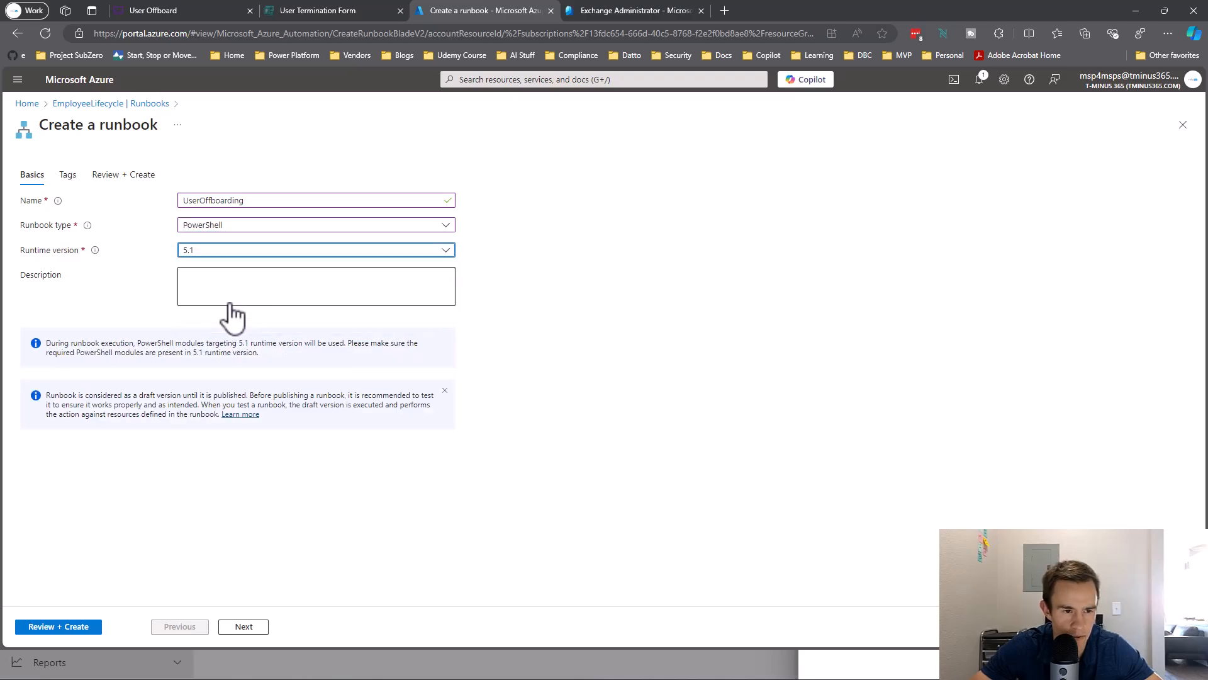
pyautogui.click(244, 626)
pyautogui.click(75, 626)
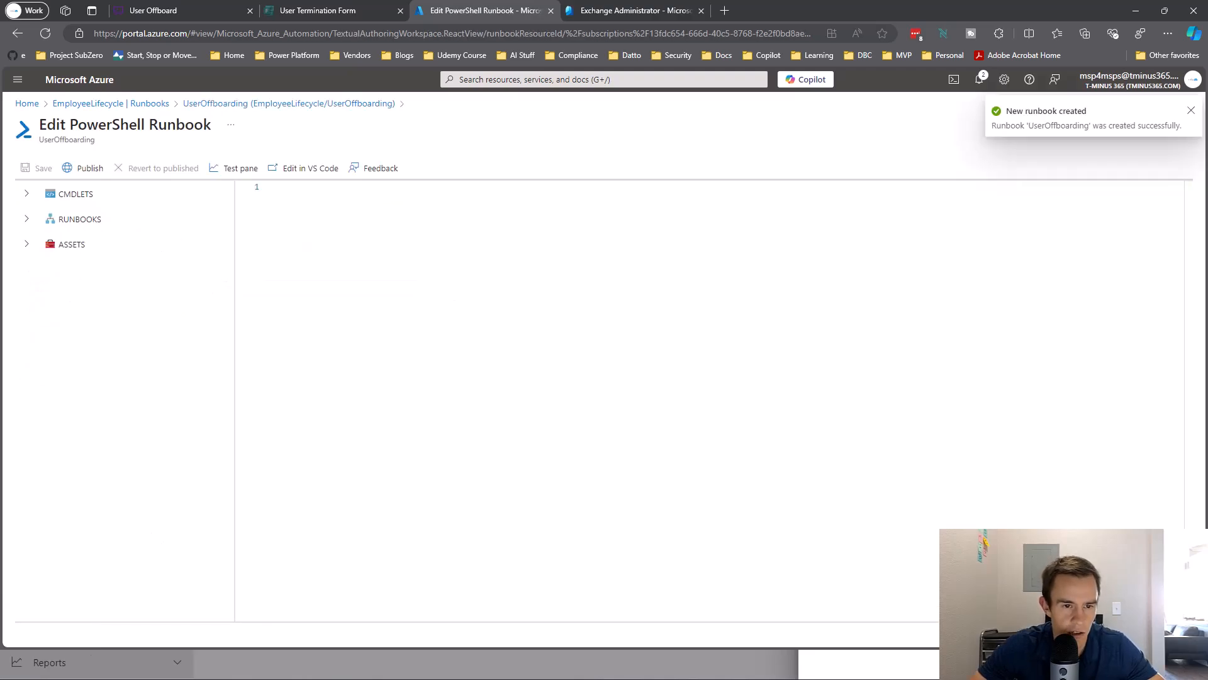
# Paste the 23-line offboarding script and review its Param block and Connect-ExchangeOnline organization.
pyautogui.click(314, 192)
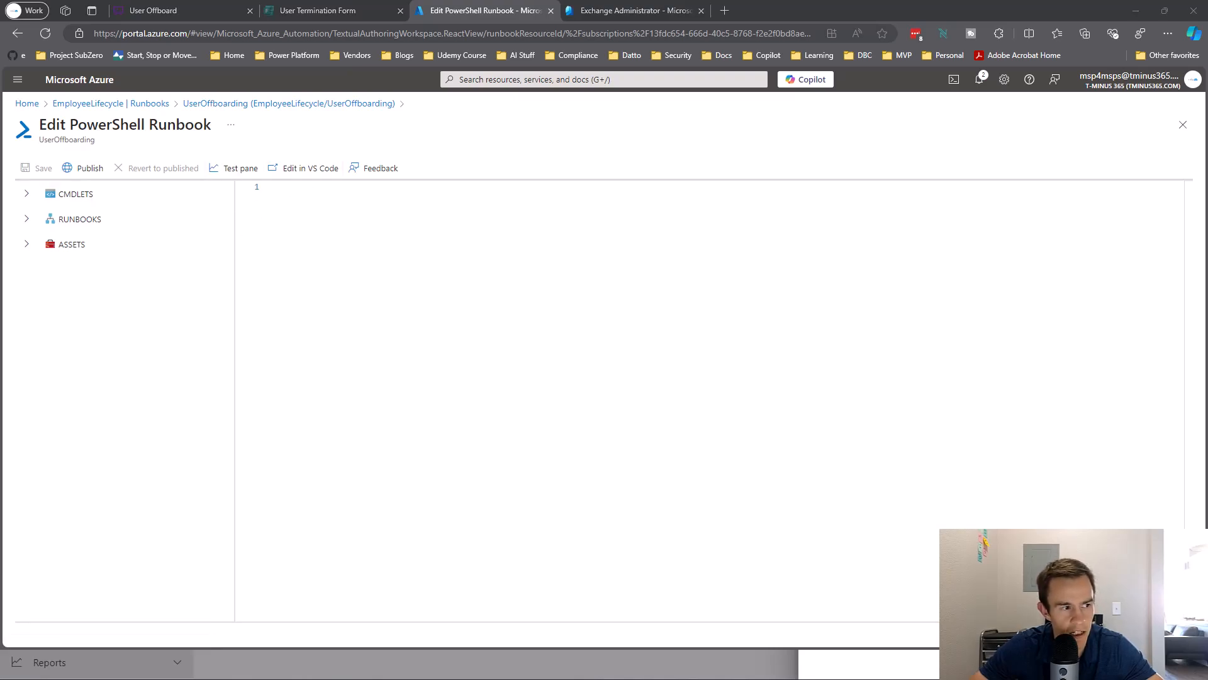
pyautogui.click(321, 321)
pyautogui.write('Param (   [Parameter (Mandatory= $true)]   [string] $identity,   [Parameter (Mandatory= $true)]   [string] $user )  #Connect to Exchange Online Connect-ExchangeOnline -ManagedIdentity -Organization "tminus365com.onmicrosoft.com"  #Convert to Shared Mailbox Set-Mailbox -Identity $identity -Type Shared  #Hide from GAL Set-mailbox -Identity $identity -HiddenFromAddressListsEnabled $true  #Add Mailbox Permissions if set if($user){   Add-MailboxPermission -Identity $identity -User $user -AccessRights FullAccess -InheritanceType All -AutoMapping $true }  Disconnect-ExchangeOnline -Confirm:$false')
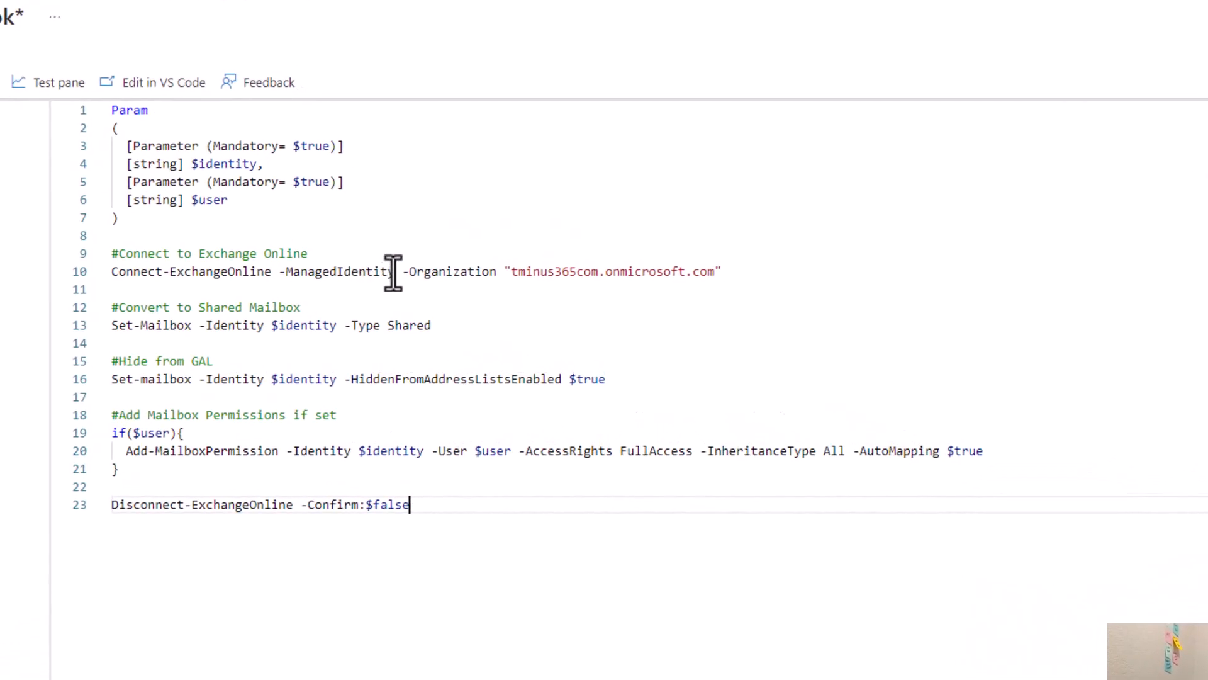
pyautogui.moveTo(281, 222); pyautogui.dragTo(89, 113)
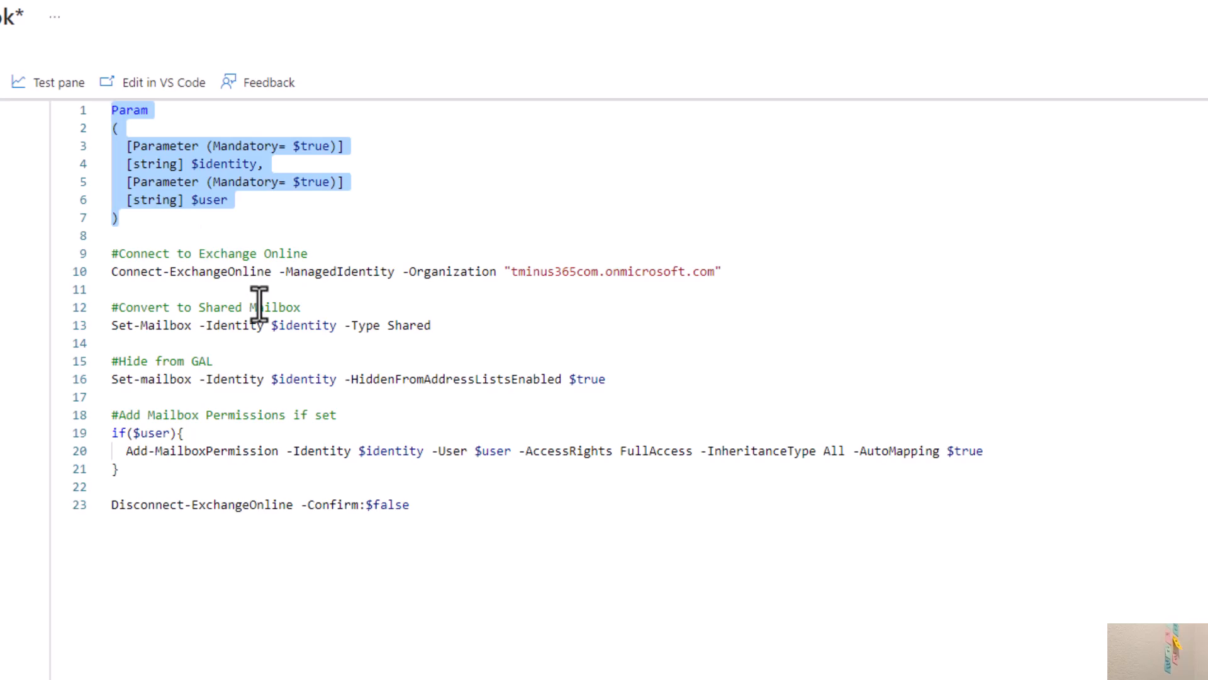
pyautogui.moveTo(264, 272); pyautogui.dragTo(57, 276)
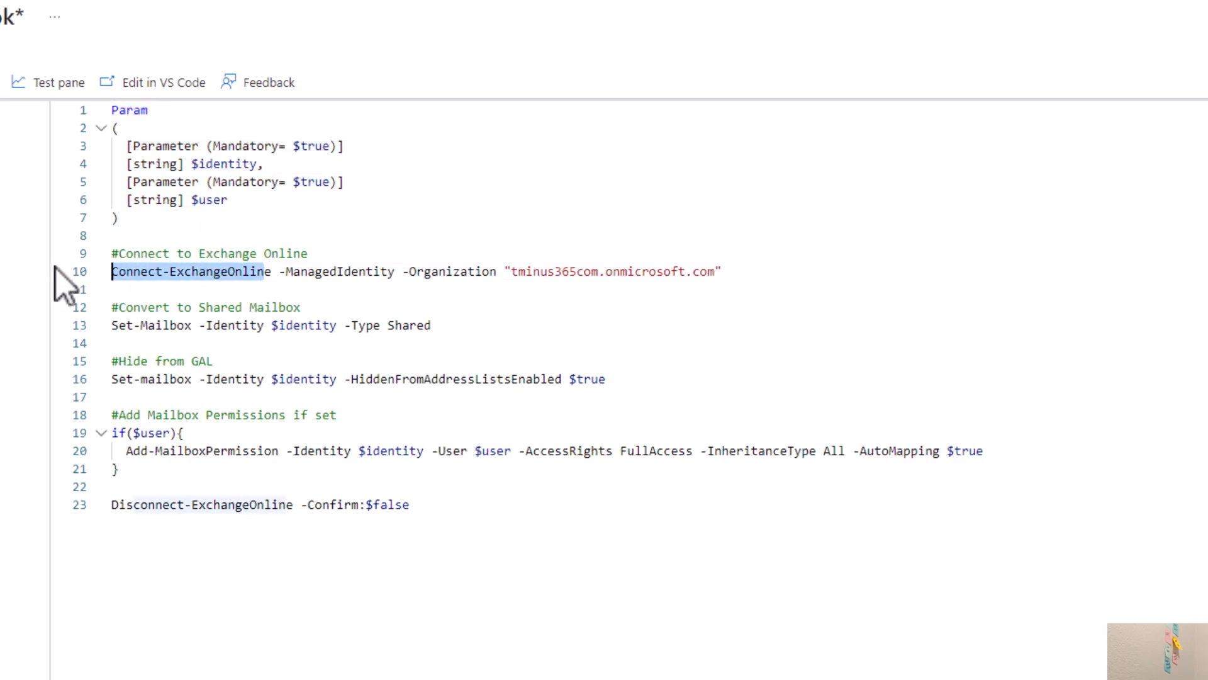
pyautogui.moveTo(512, 271); pyautogui.dragTo(755, 272)
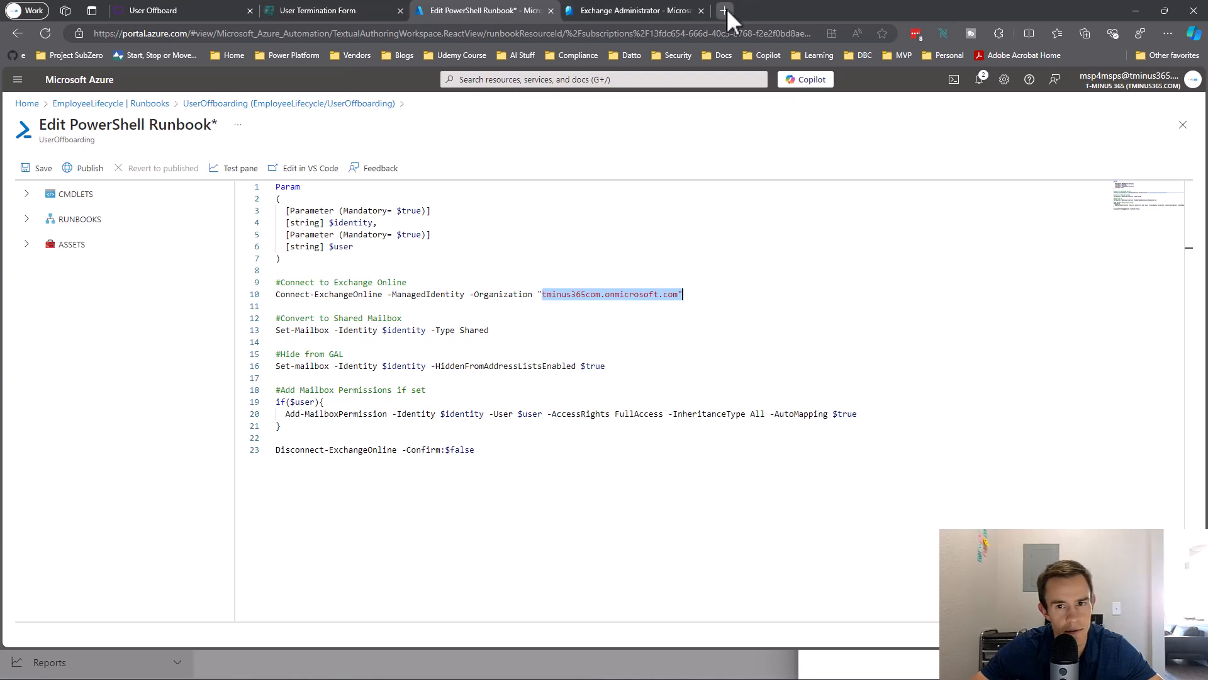
# Verify the tenant's tminus365com.onmicrosoft.com domain in Microsoft 365 admin center's Domains page.
pyautogui.click(725, 10)
pyautogui.write('admin')
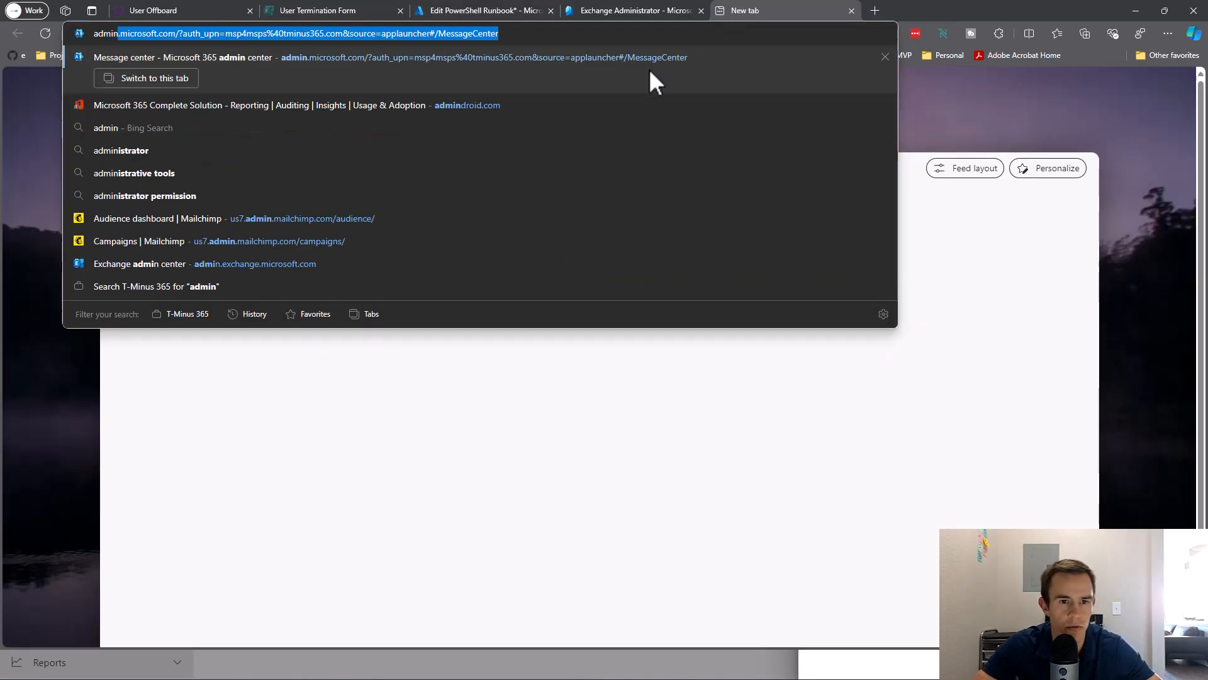
pyautogui.press('Return')
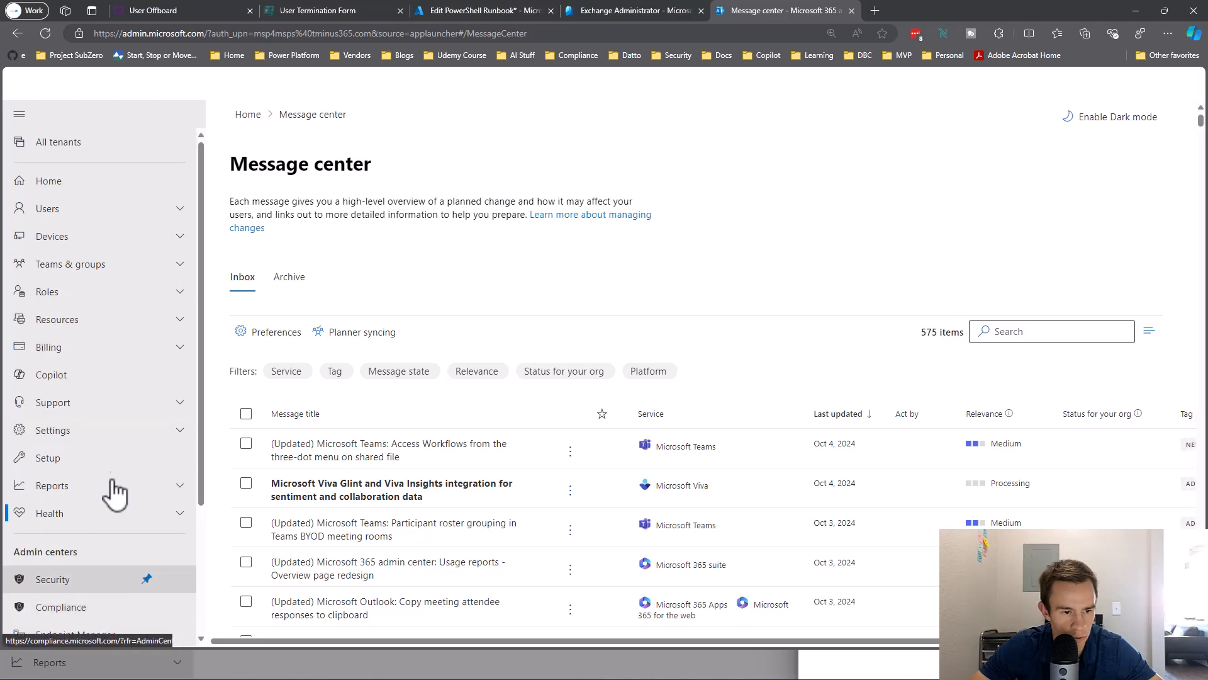
pyautogui.click(120, 433)
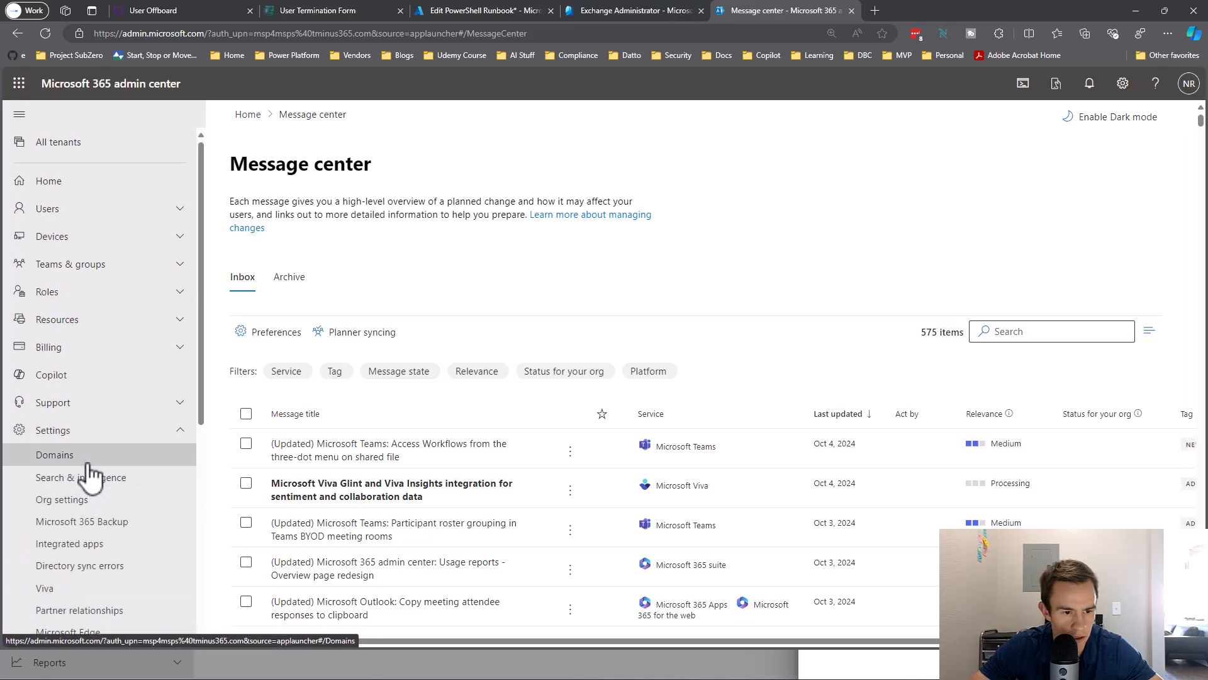
pyautogui.click(86, 458)
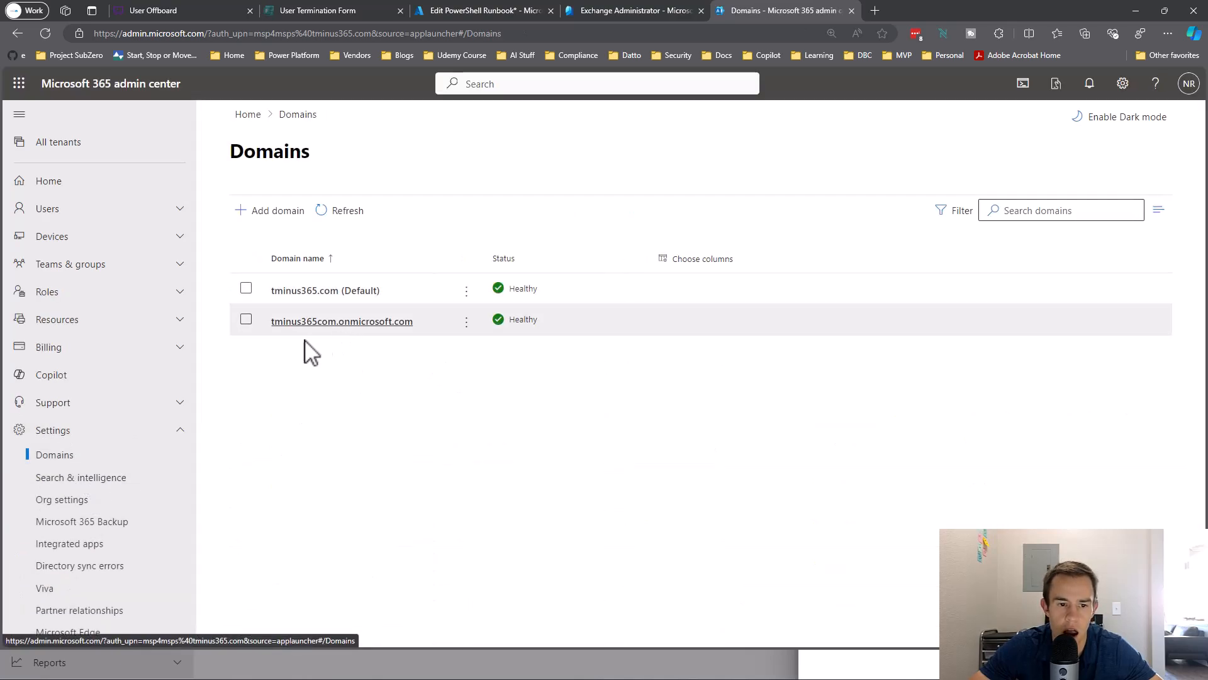
pyautogui.moveTo(269, 327); pyautogui.dragTo(453, 343)
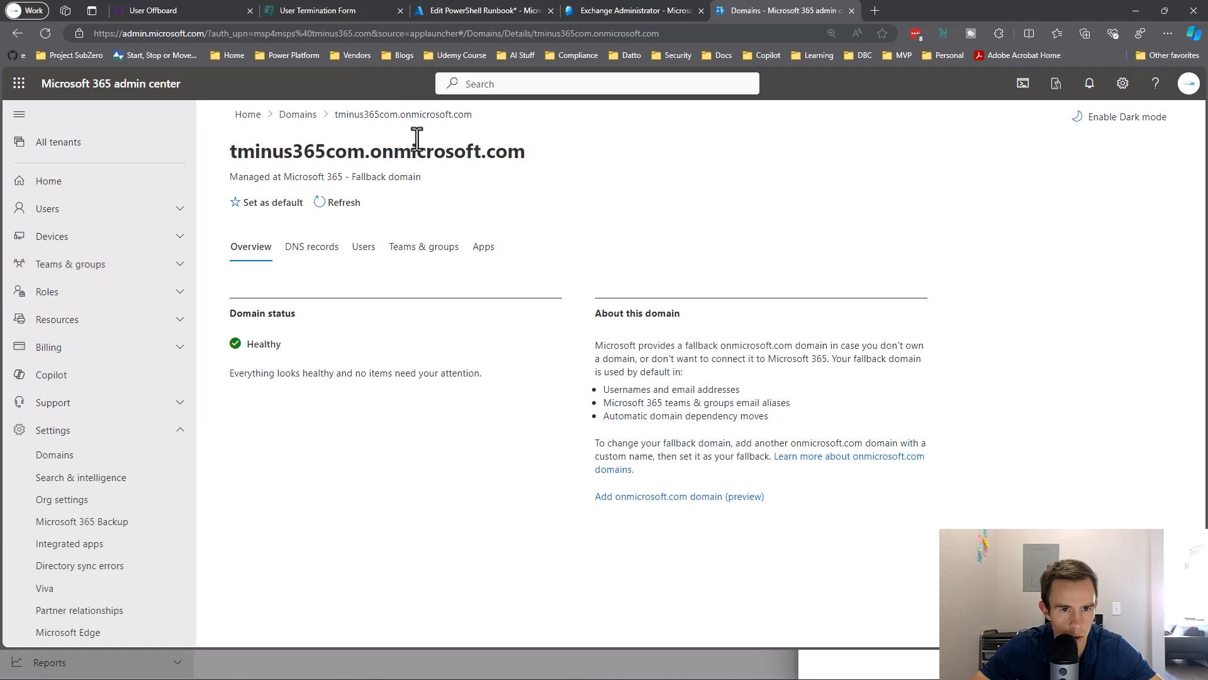
pyautogui.click(500, 16)
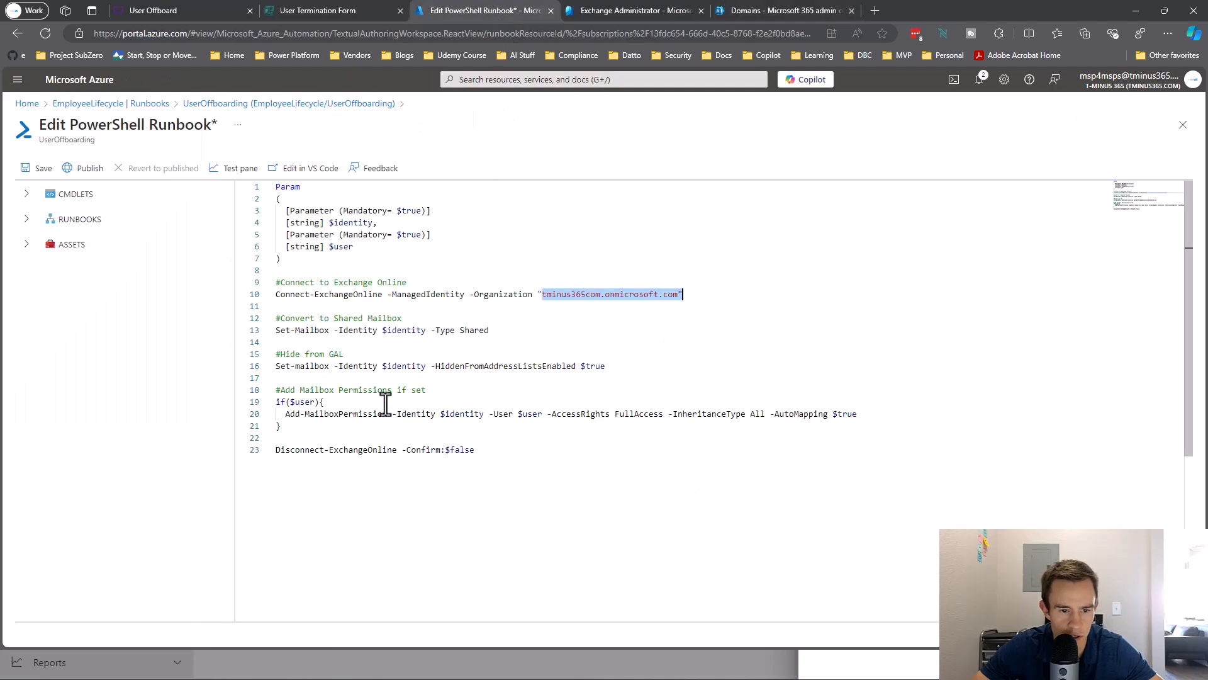
# Review the script lines that convert to a shared mailbox, hide it, grant access and disconnect.
pyautogui.moveTo(498, 331); pyautogui.dragTo(248, 331)
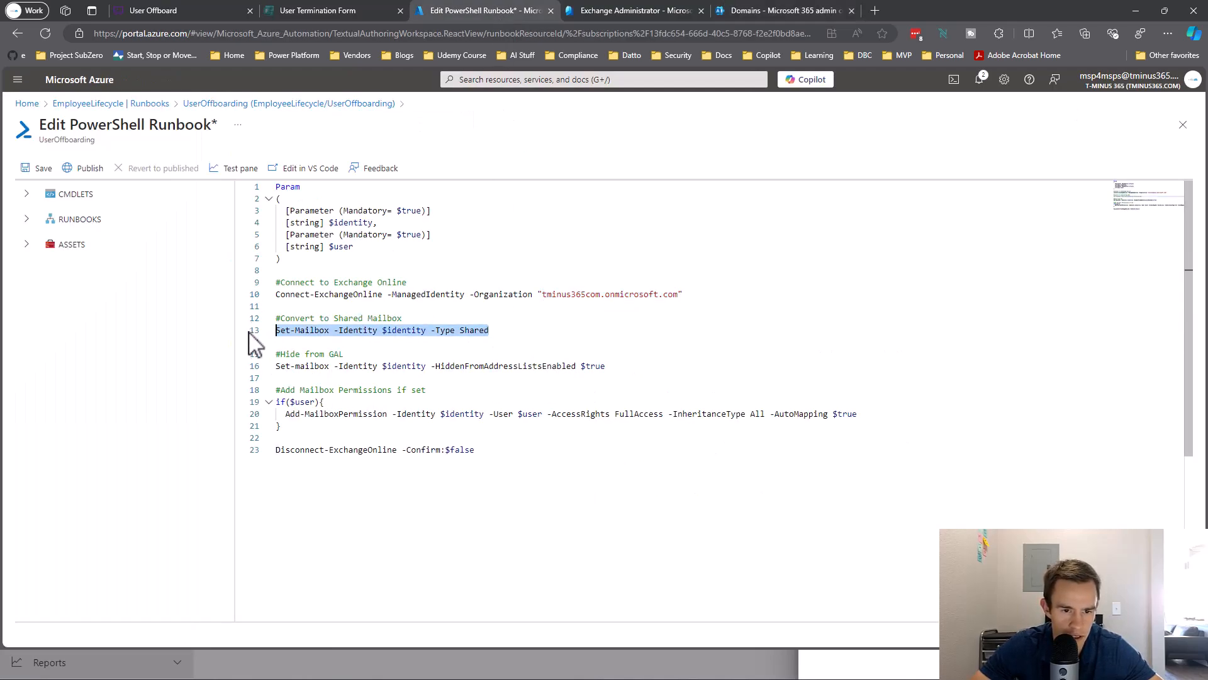
pyautogui.moveTo(630, 372); pyautogui.dragTo(270, 378)
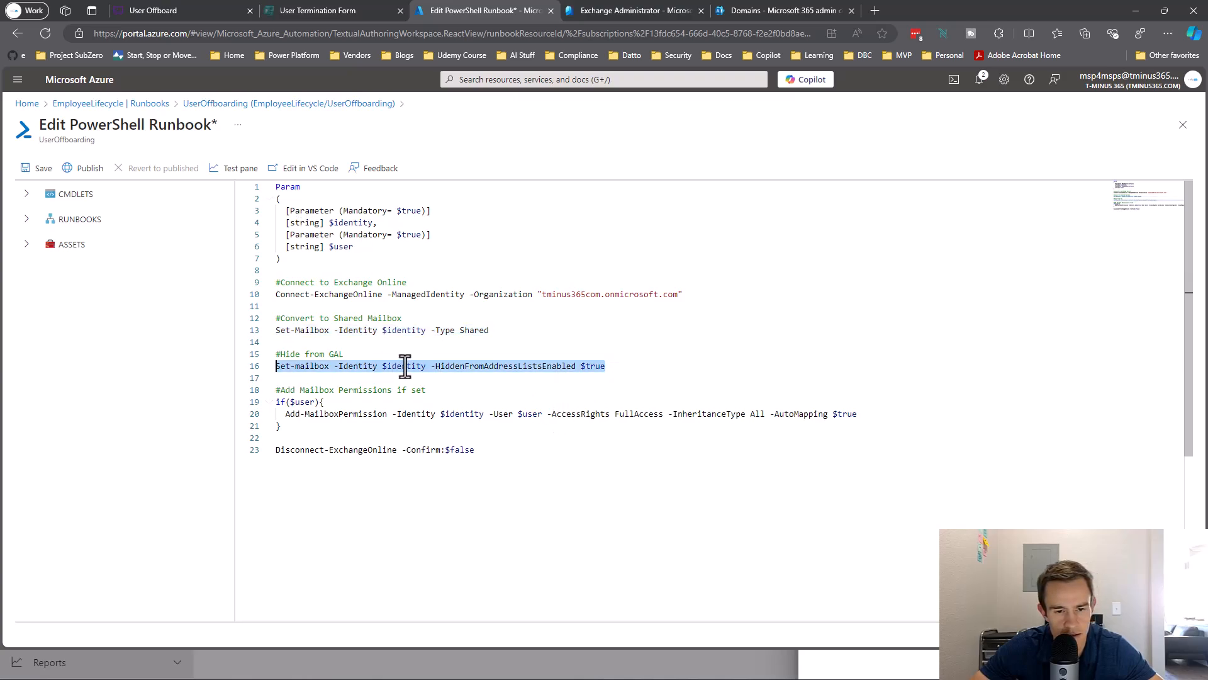
pyautogui.moveTo(368, 440); pyautogui.dragTo(248, 409)
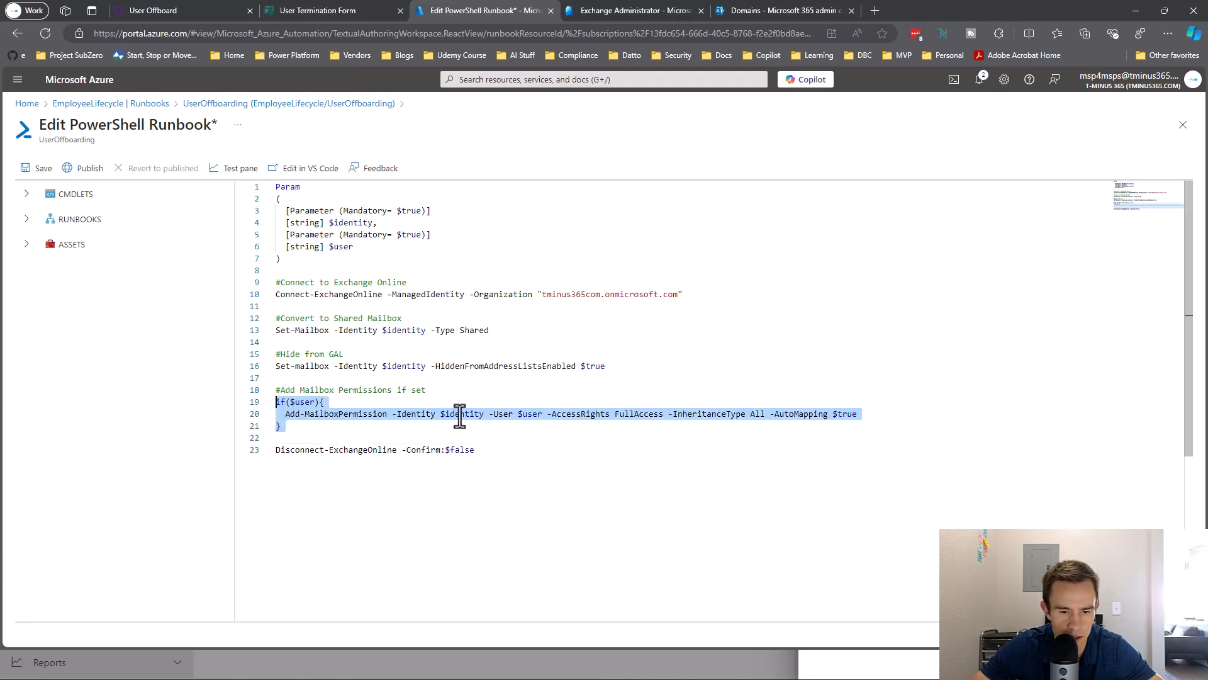
pyautogui.moveTo(494, 449); pyautogui.dragTo(274, 455)
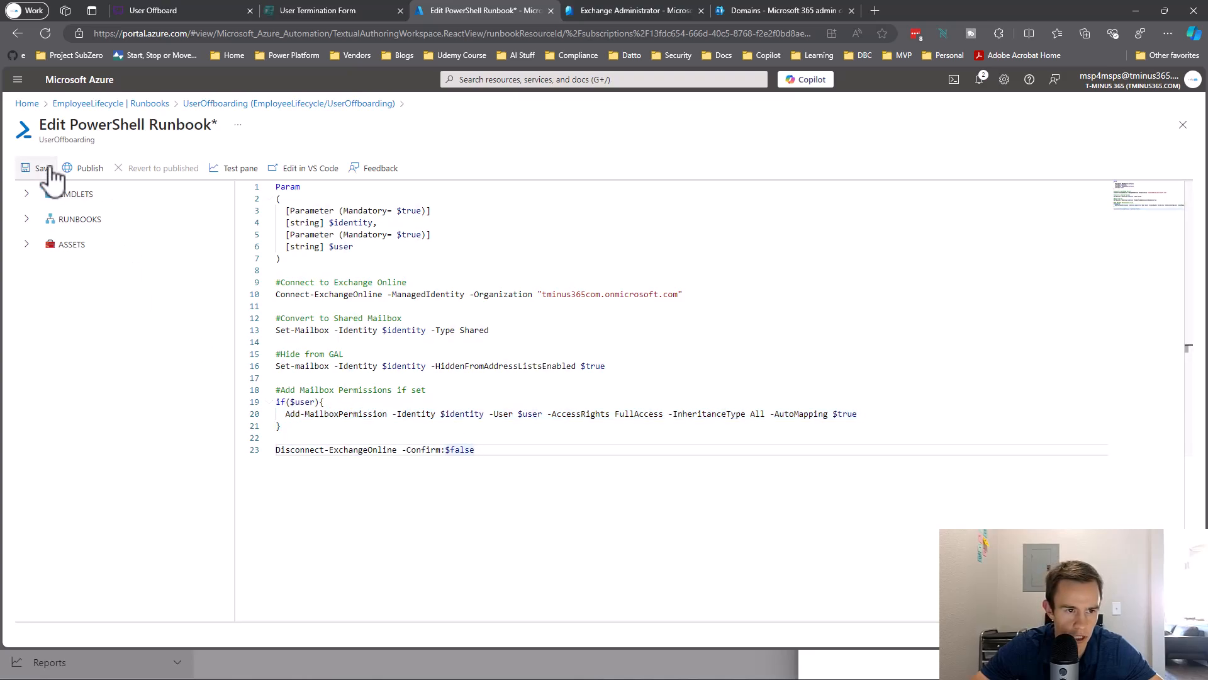
# Save and publish the UserOffboarding runbook, then go back to EmployeeLifecycle's runbooks list.
pyautogui.click(42, 169)
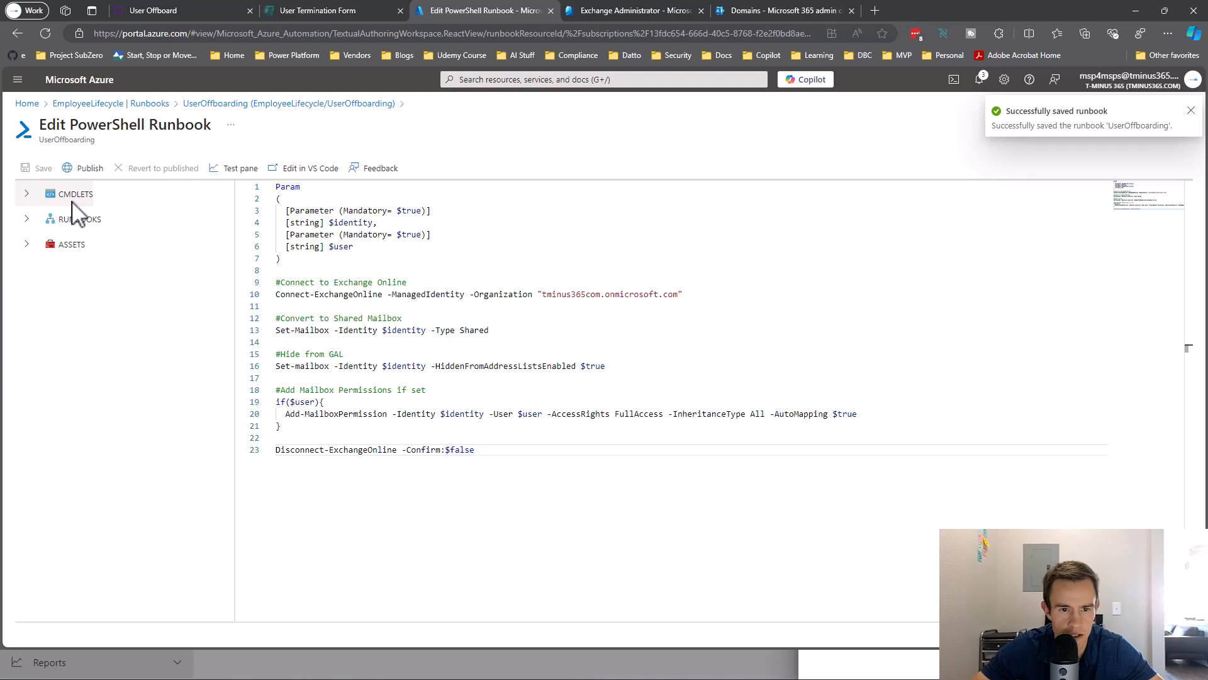
pyautogui.click(85, 168)
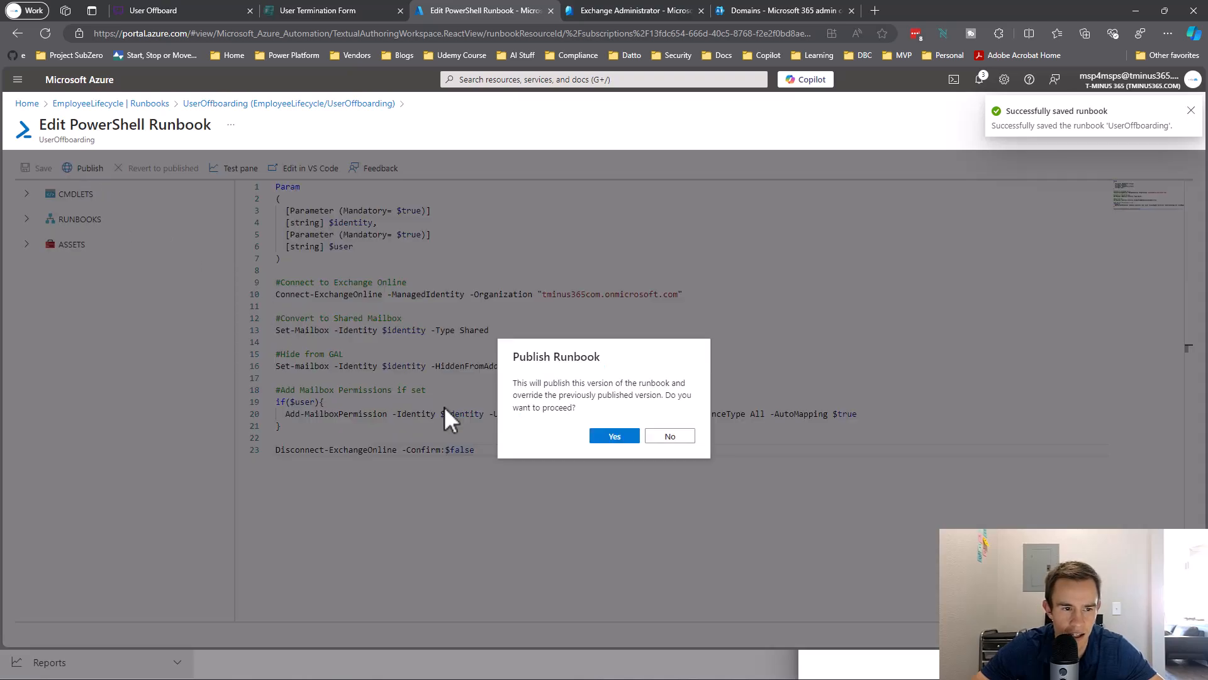
pyautogui.click(638, 435)
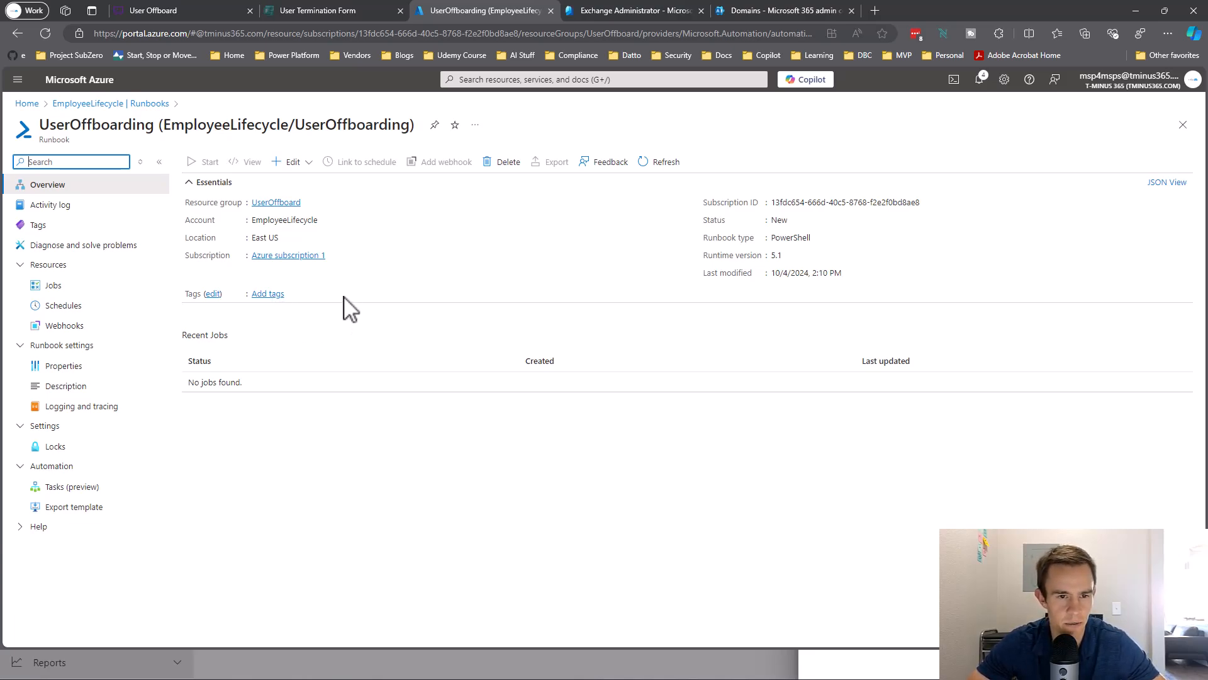
pyautogui.click(129, 104)
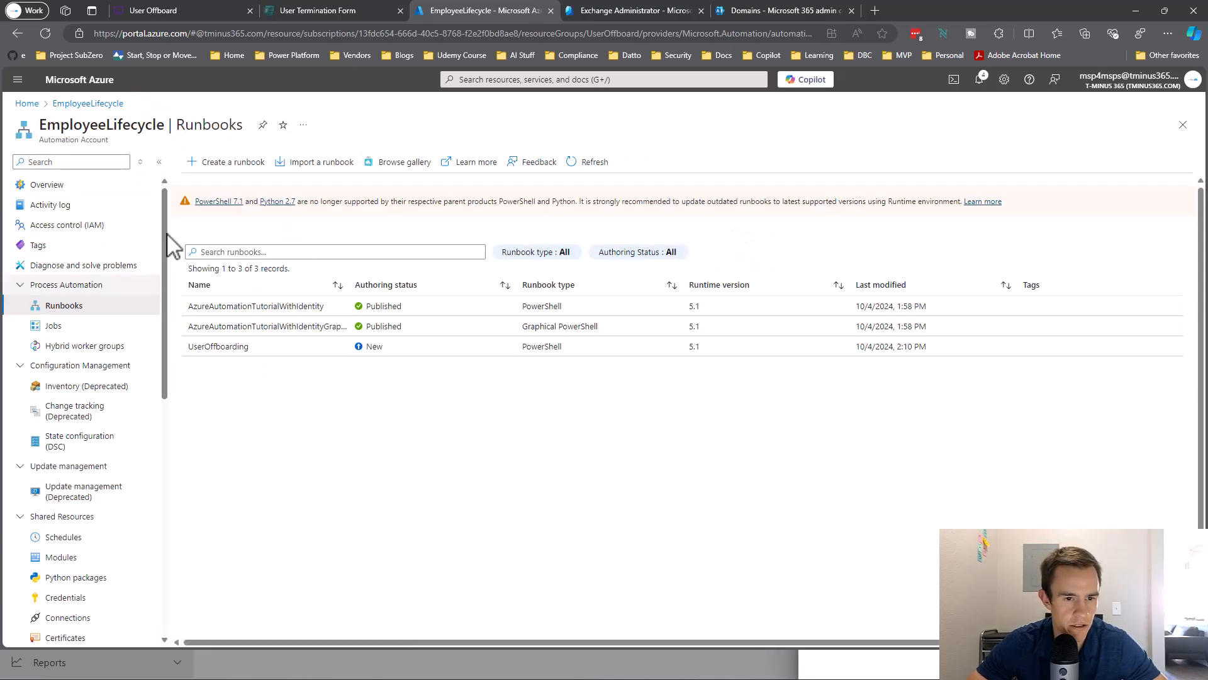
# Define a new runbook named RemoveUserFromDistributionList, type PowerShell, runtime version 5.1.
pyautogui.click(218, 163)
pyautogui.click(205, 200)
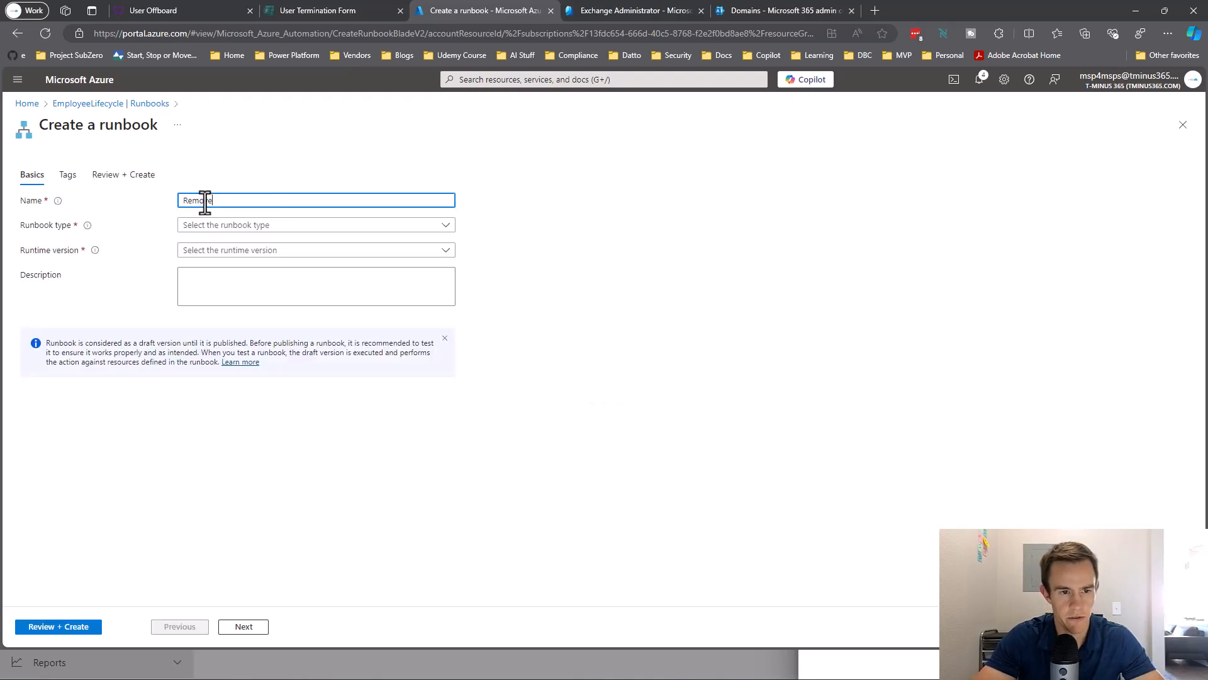
pyautogui.write('RemoveUserFromDistributionList')
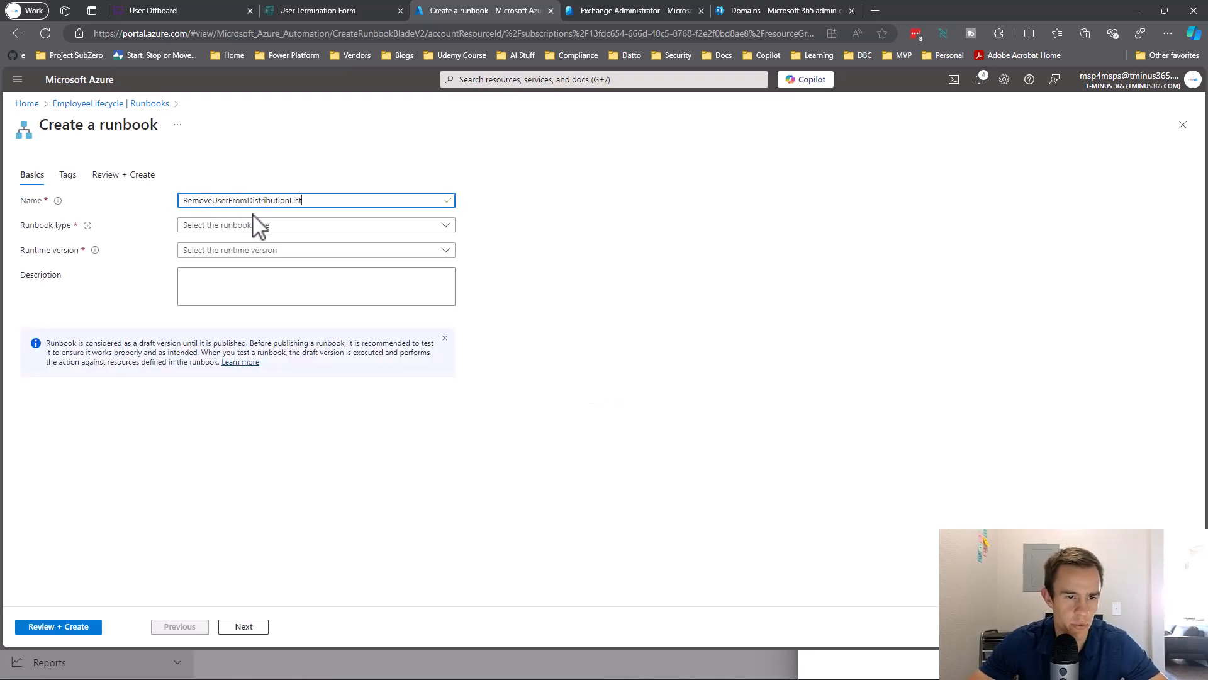
pyautogui.click(255, 223)
pyautogui.click(252, 248)
pyautogui.click(250, 254)
pyautogui.click(220, 308)
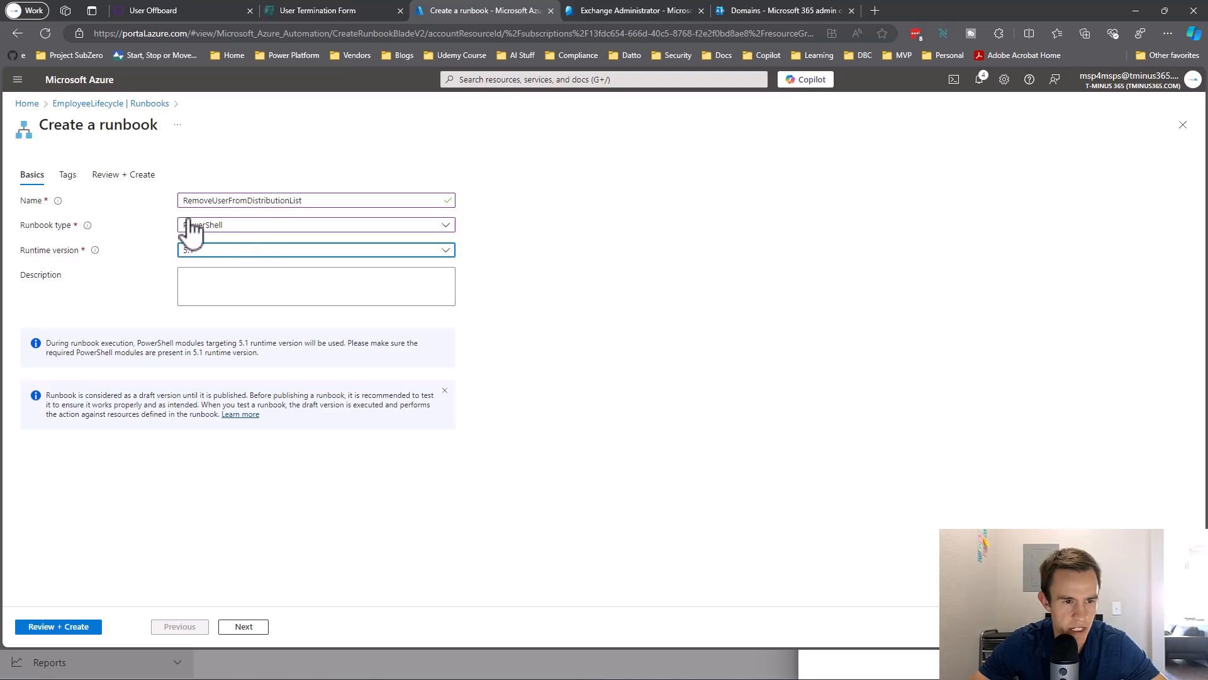
# Create the runbook and paste the Remove-DistributionGroupMember script into its editor.
pyautogui.click(261, 629)
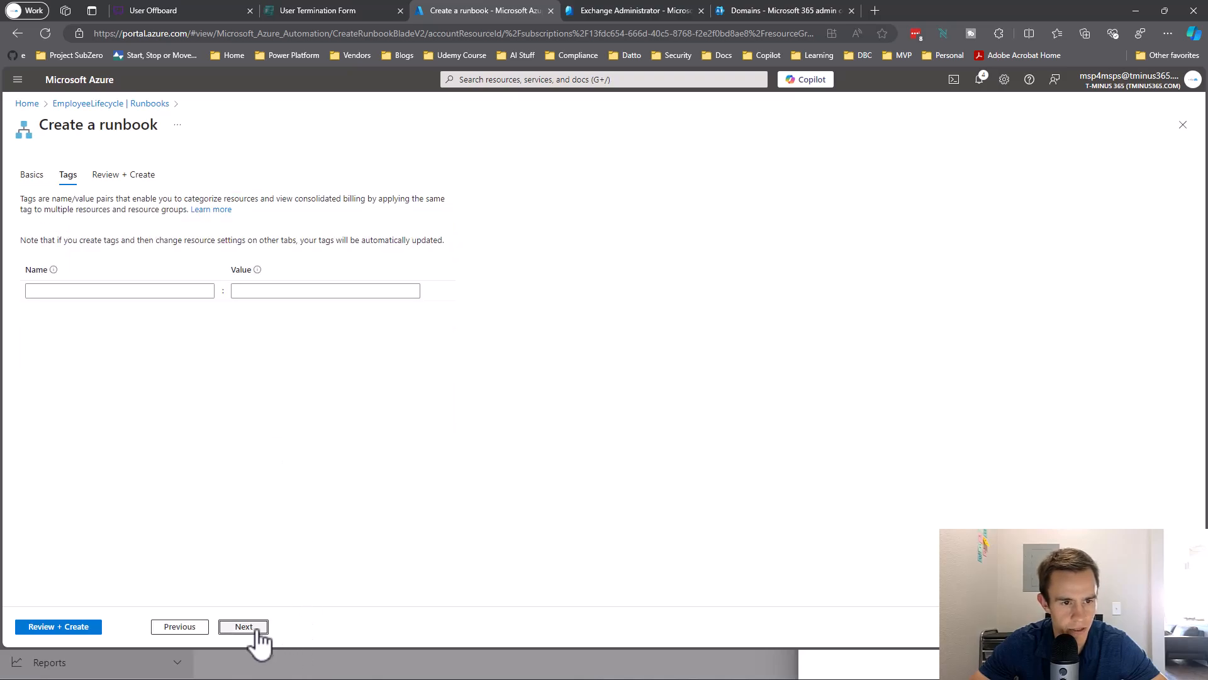
pyautogui.click(92, 628)
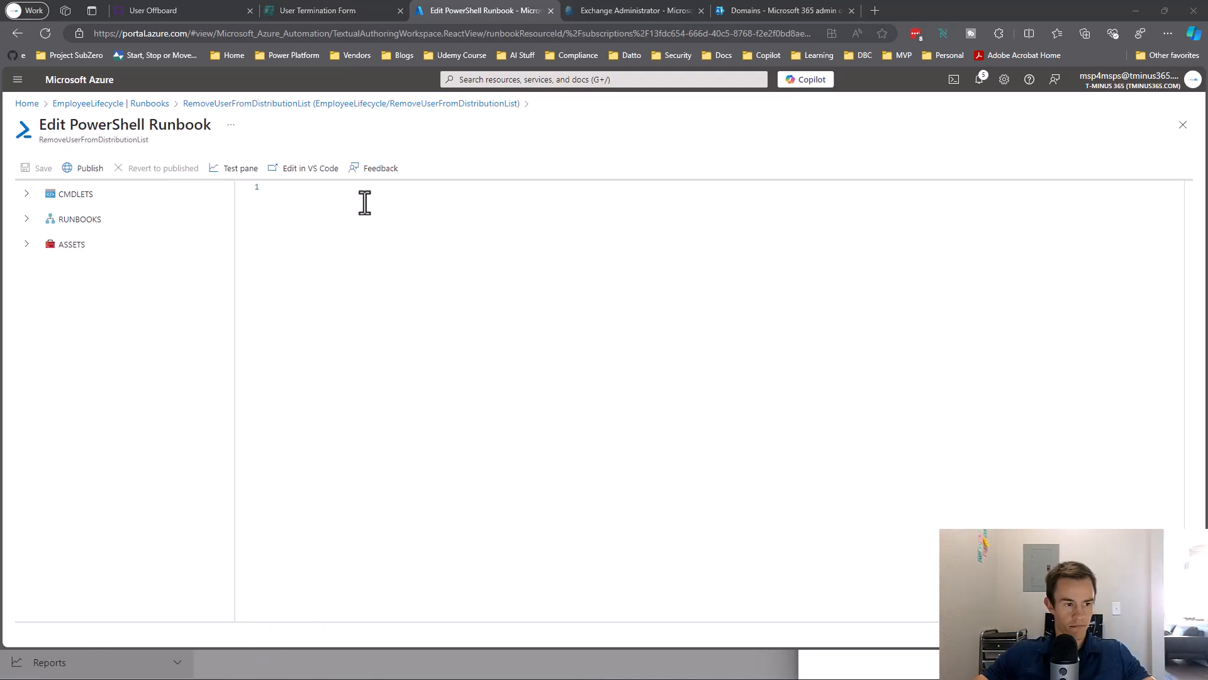
pyautogui.write('Param (   [Parameter (Mandatory= $true)]   [string] $identity,   [Parameter (Mandatory= $true)]   [string] $member, )  #Connect to Exchange Online Connect-ExchangeOnline -ManagedIdentity -Organization "tminus365com.onmicrosoft.com"  #Remove Member Remove-DistributionGroupMember -Identity $identity -Member $member  Disconnect-ExchangeOnline -Confirm:$false')
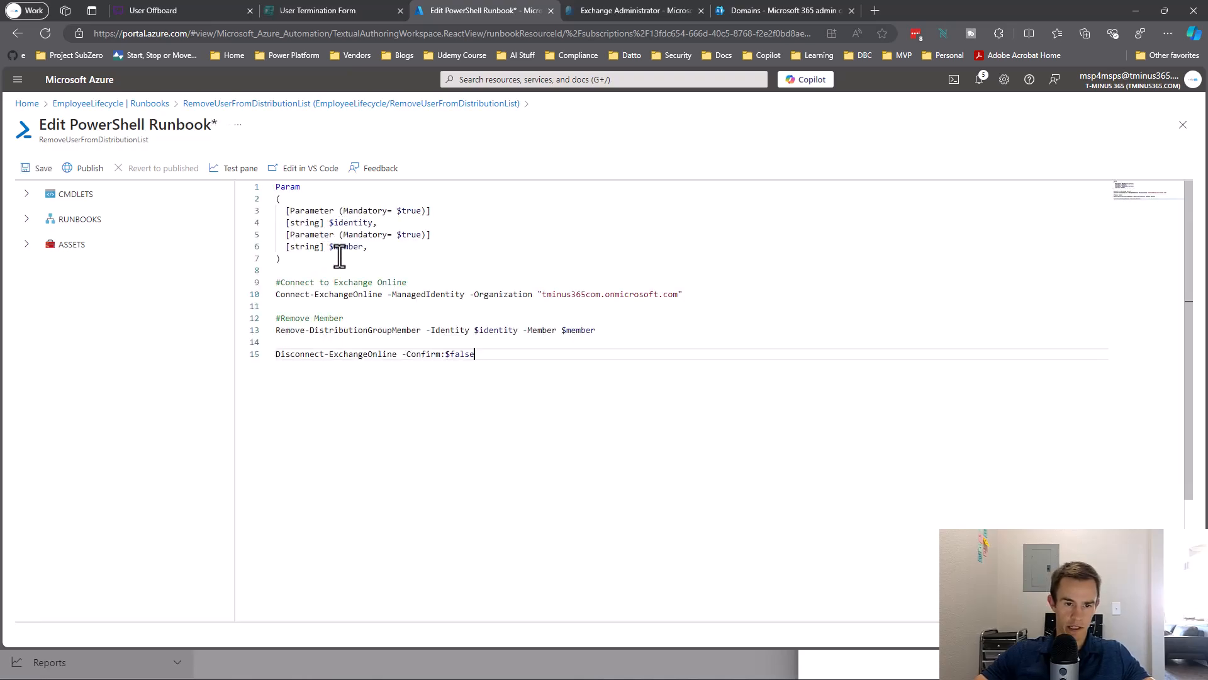
# Review the identity/member parameters, remove-member commands and Exchange Online disconnect line.
pyautogui.moveTo(483, 273); pyautogui.dragTo(252, 188)
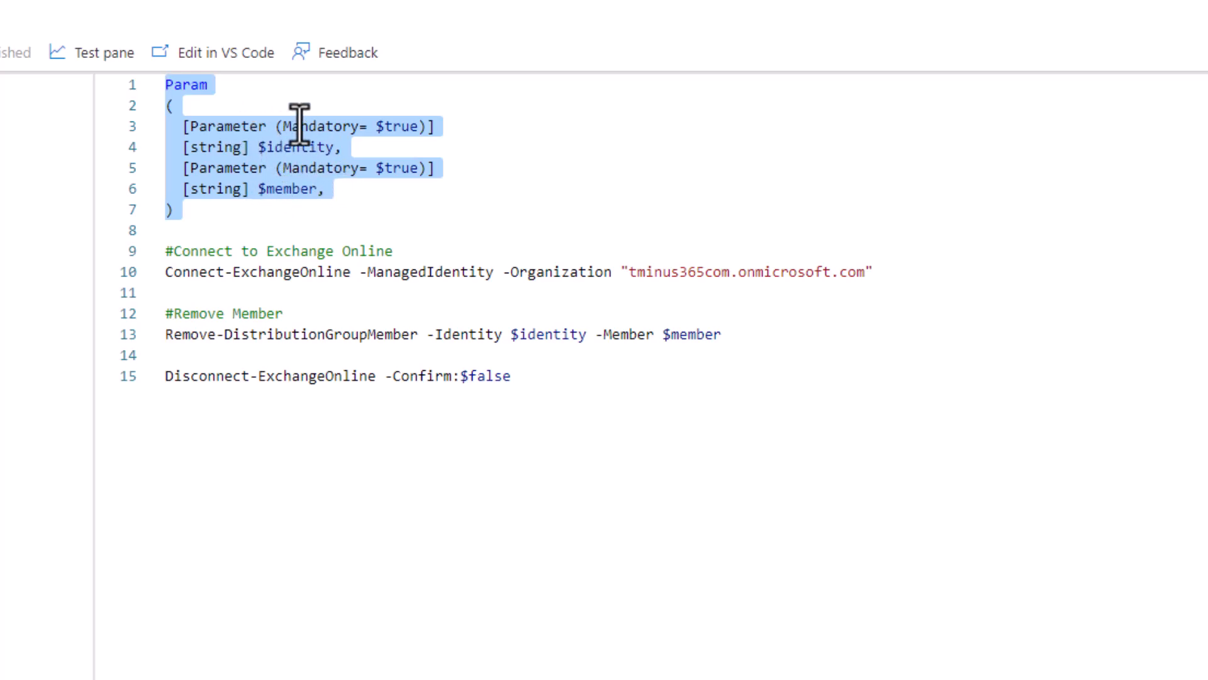
pyautogui.click(334, 204)
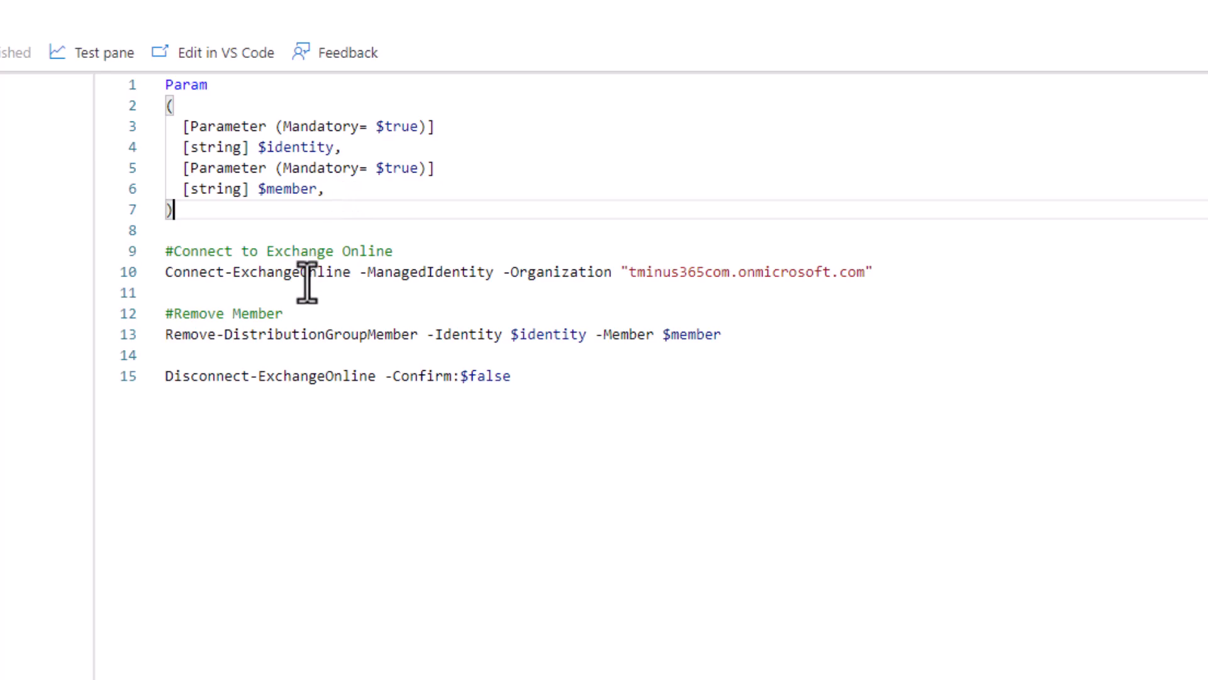
pyautogui.moveTo(772, 344); pyautogui.dragTo(112, 301)
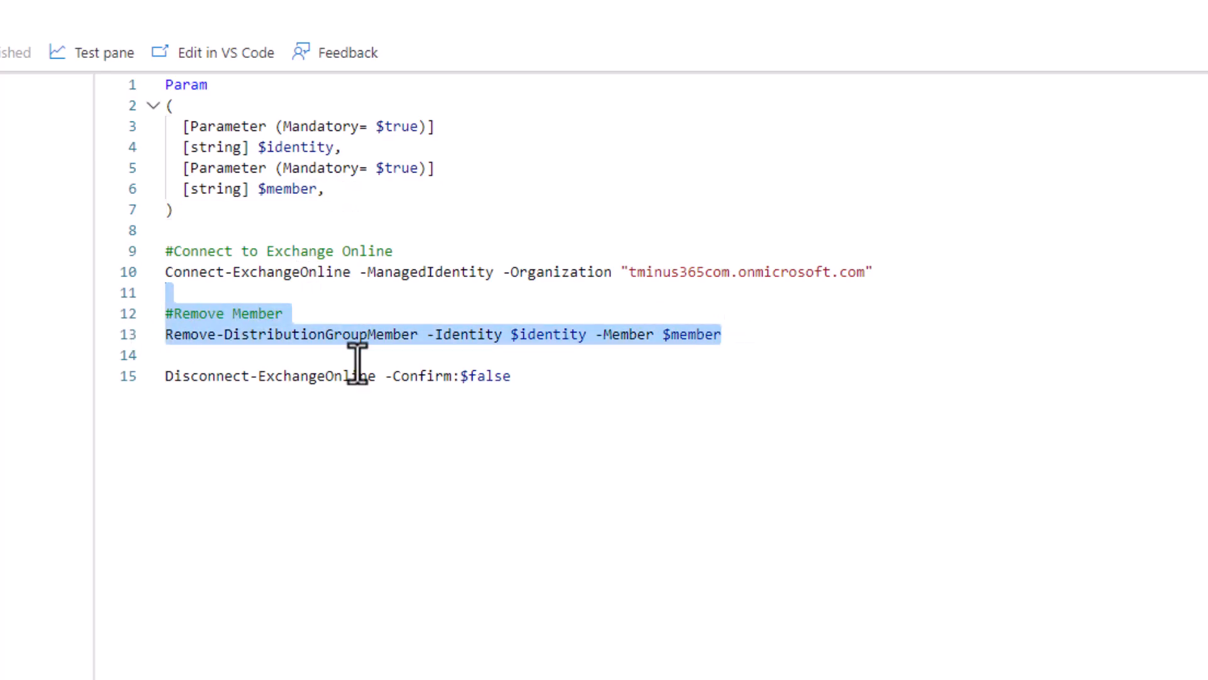
pyautogui.moveTo(546, 376); pyautogui.dragTo(165, 377)
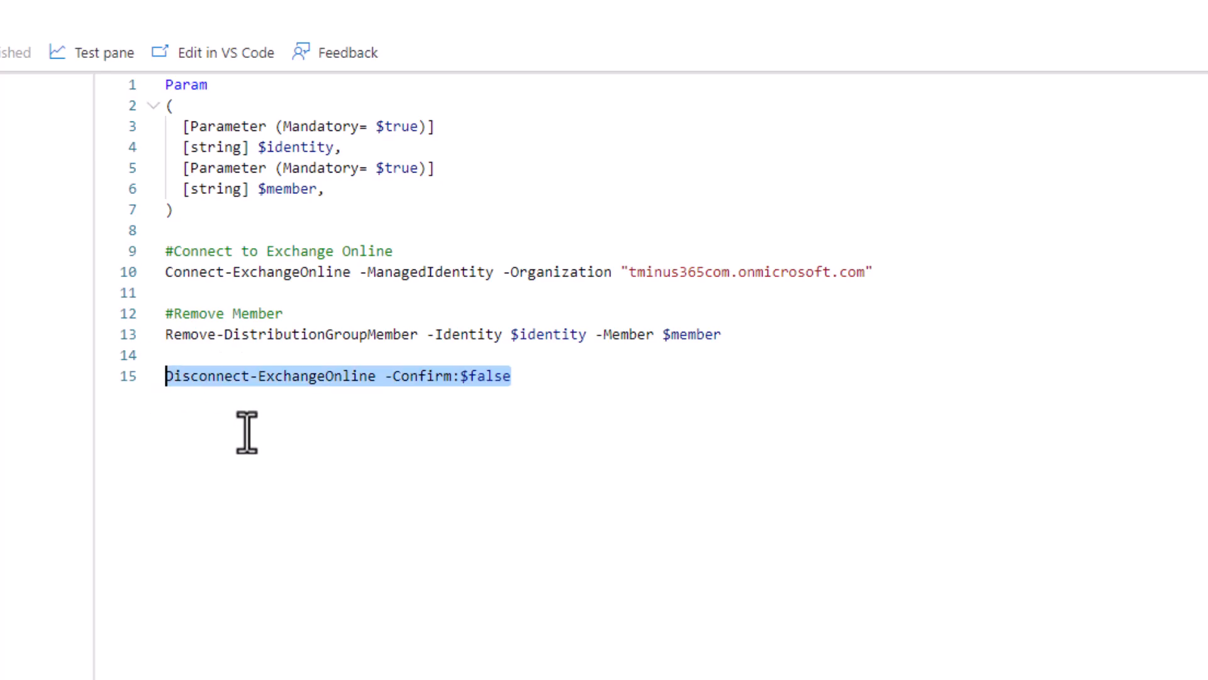
# Save the RemoveUserFromDistributionList runbook and publish it, confirming with Yes.
pyautogui.click(46, 168)
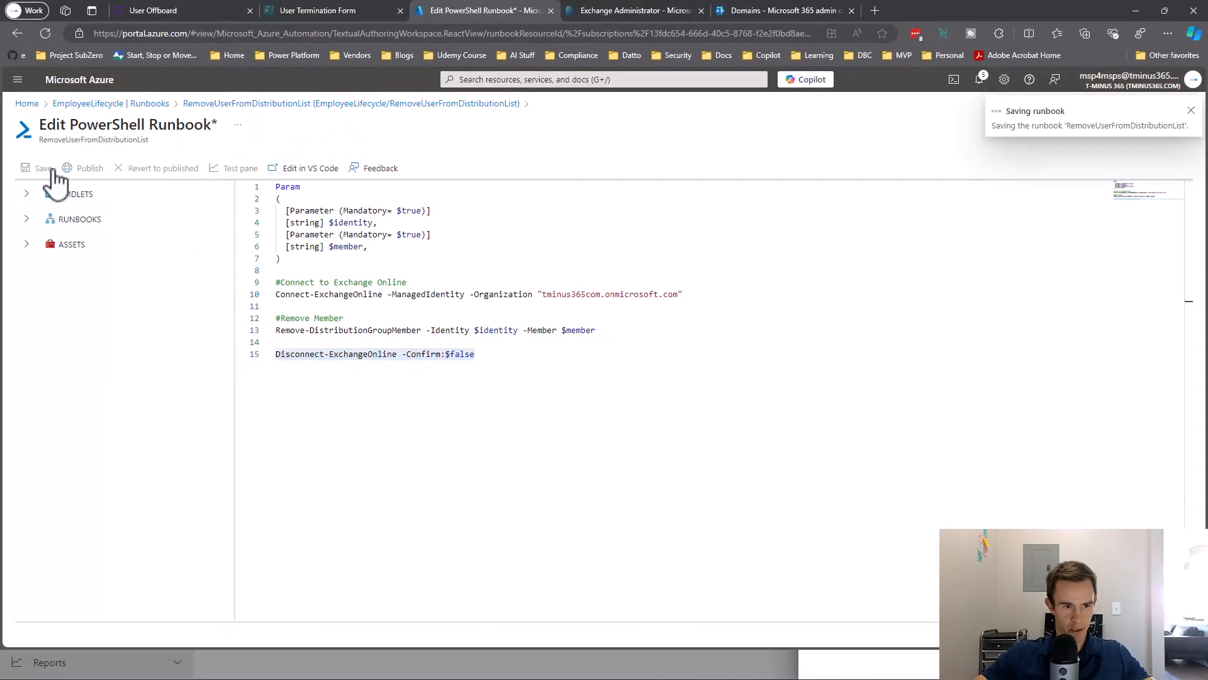
pyautogui.click(83, 170)
pyautogui.click(615, 437)
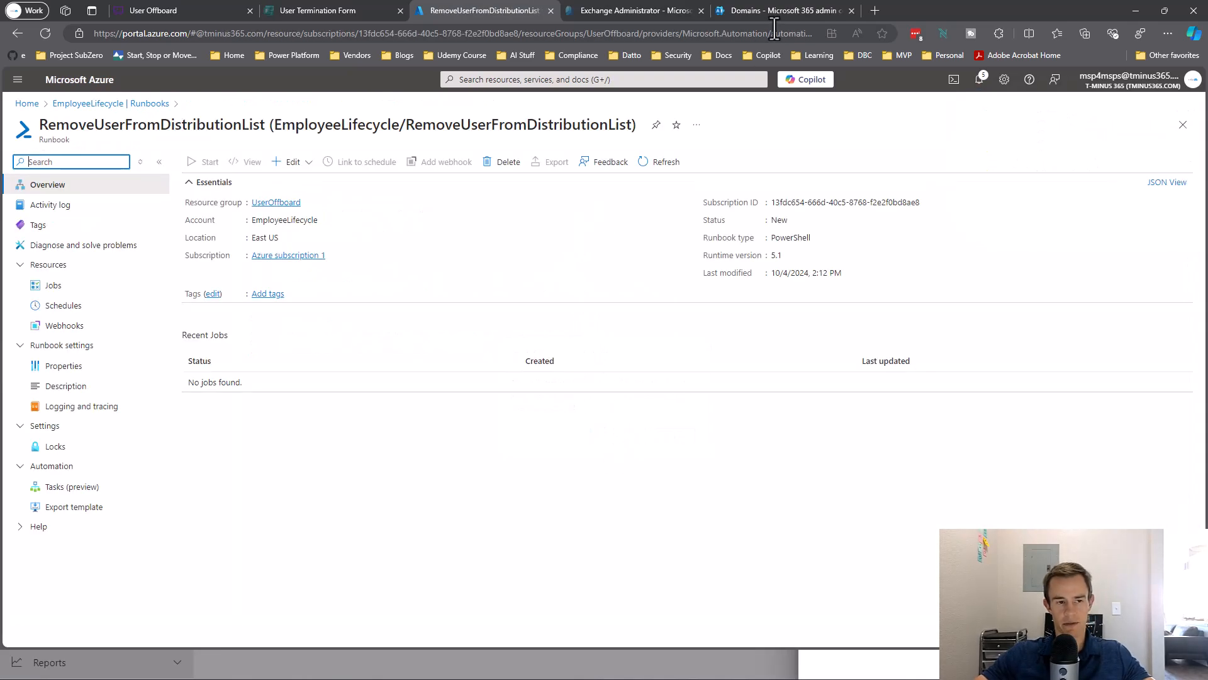
# Open make.powerautomate.com in a new tab and show My flows.
pyautogui.click(875, 10)
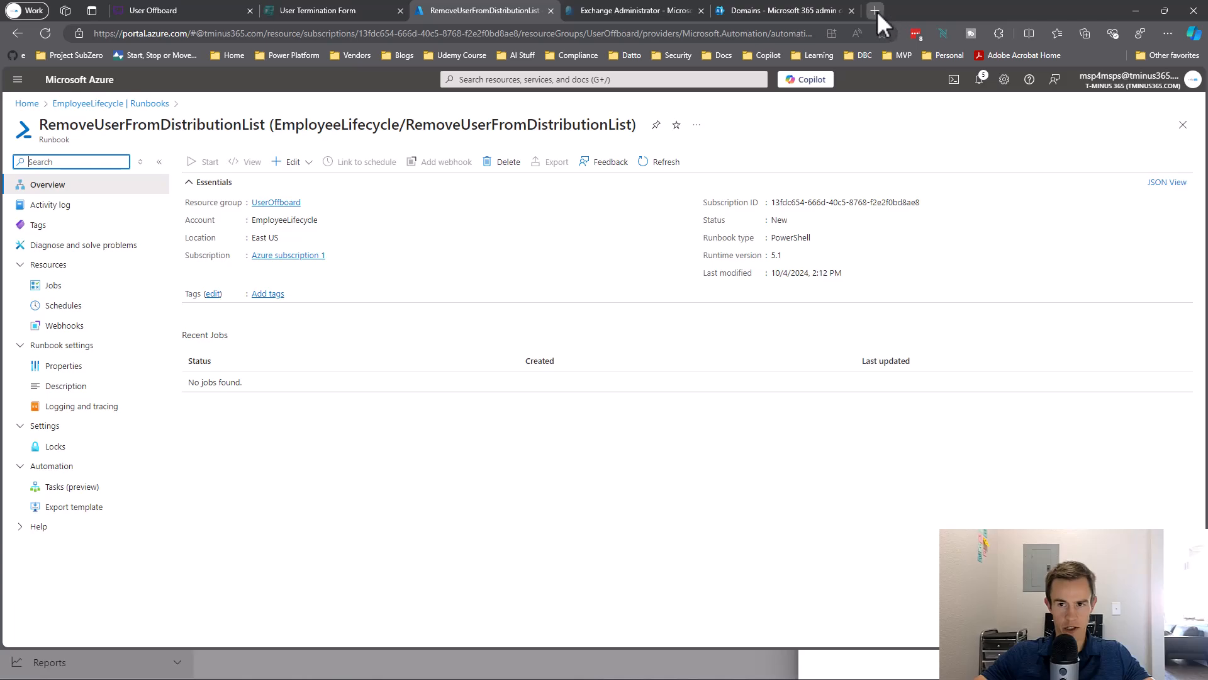
pyautogui.write('mak')
pyautogui.press('Return')
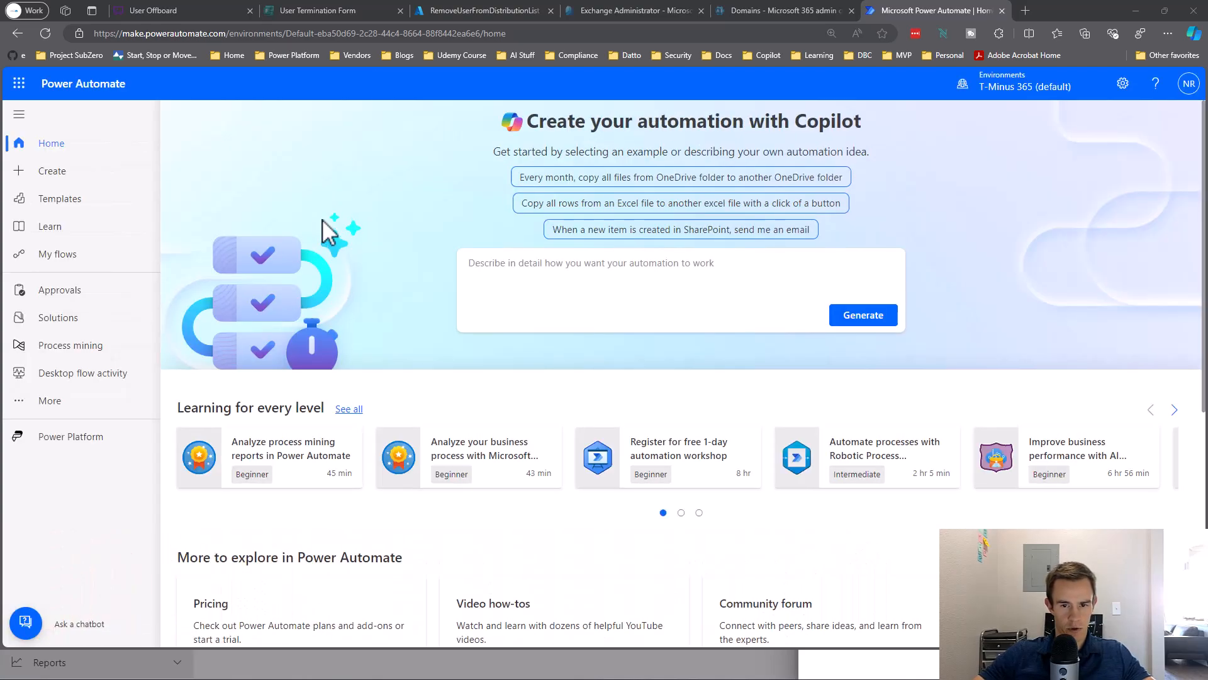
pyautogui.click(105, 257)
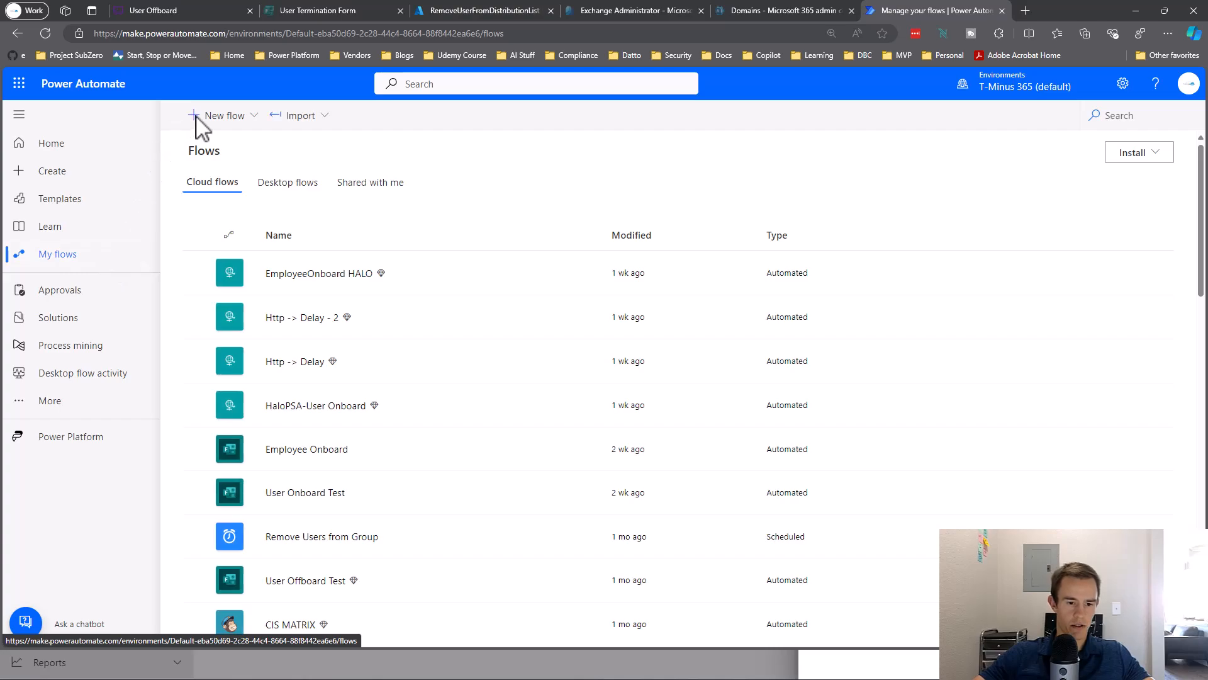
# Create automated cloud flow UserOffboardTemplate with the Forms 'When a new response is submitted' trigger.
pyautogui.click(229, 118)
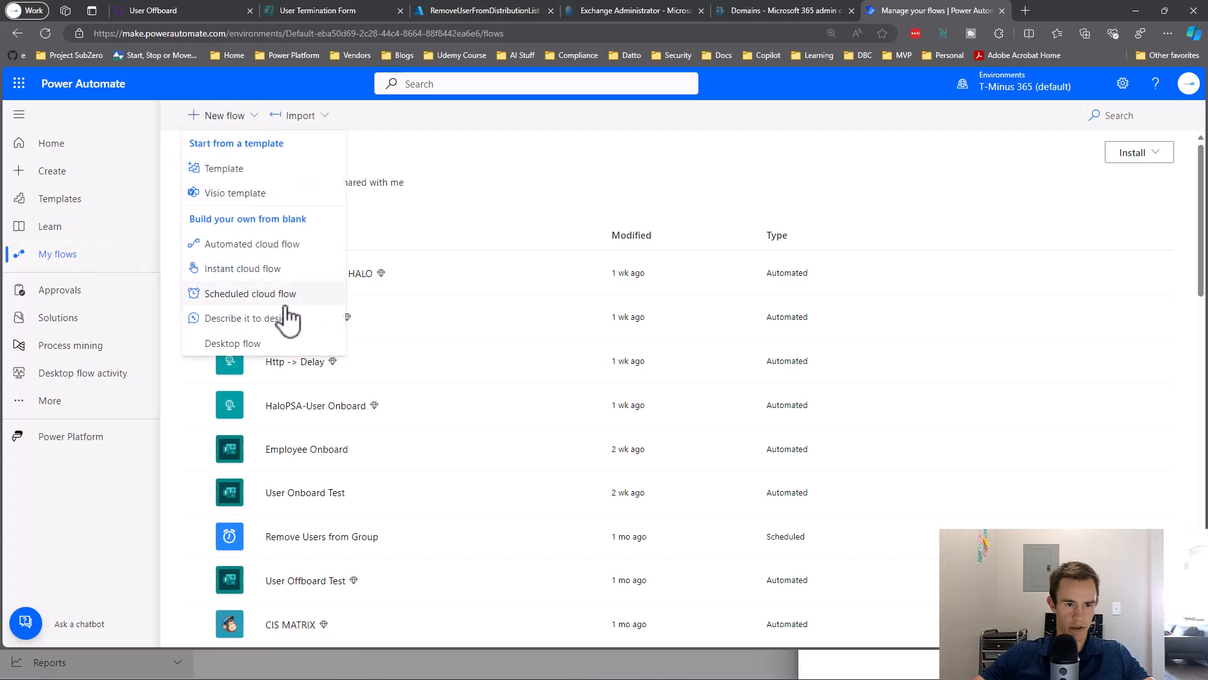
pyautogui.click(296, 248)
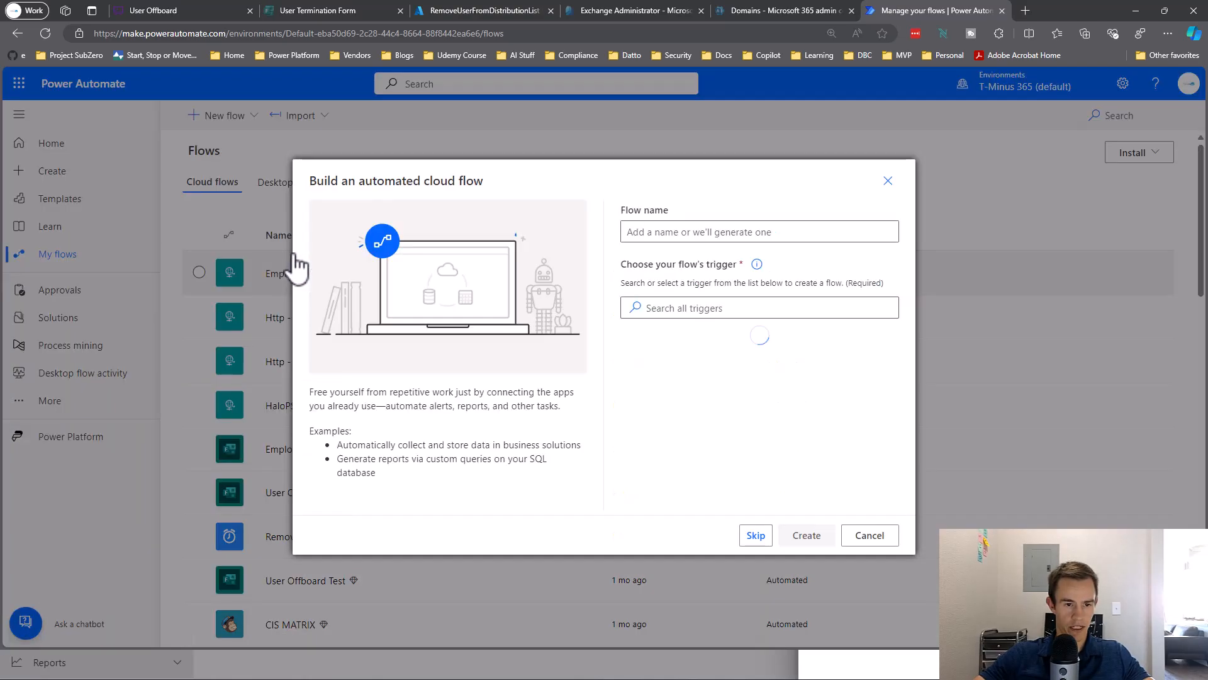
pyautogui.click(648, 232)
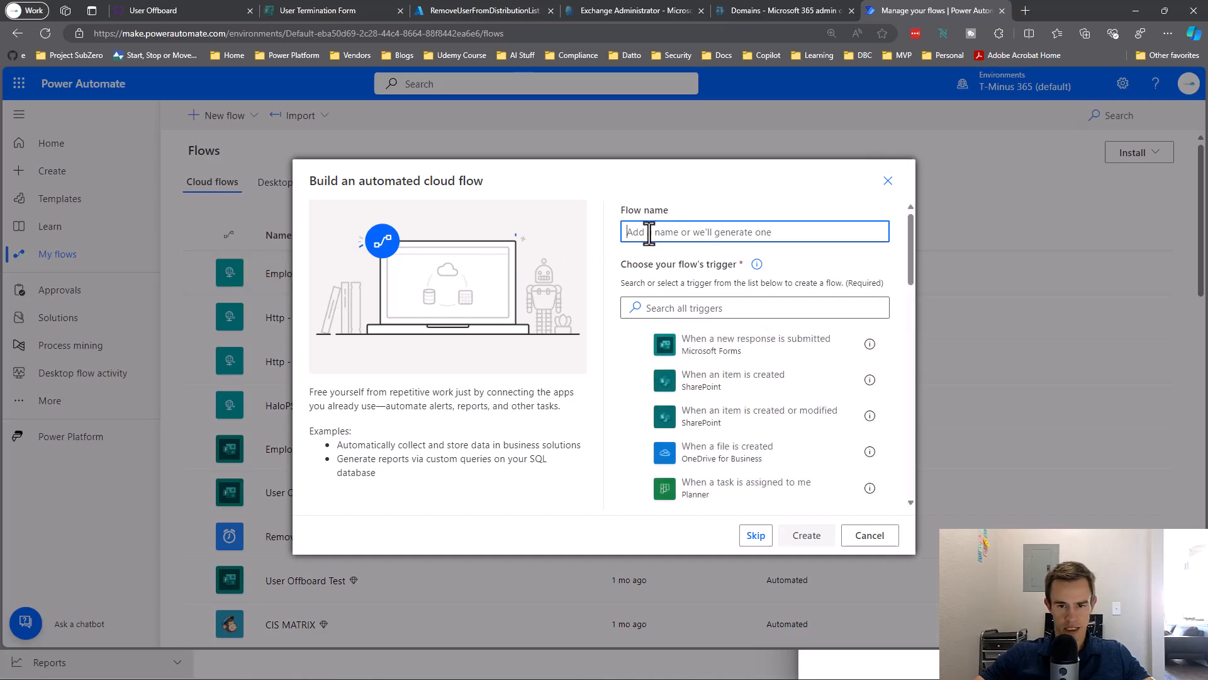
pyautogui.write('User')
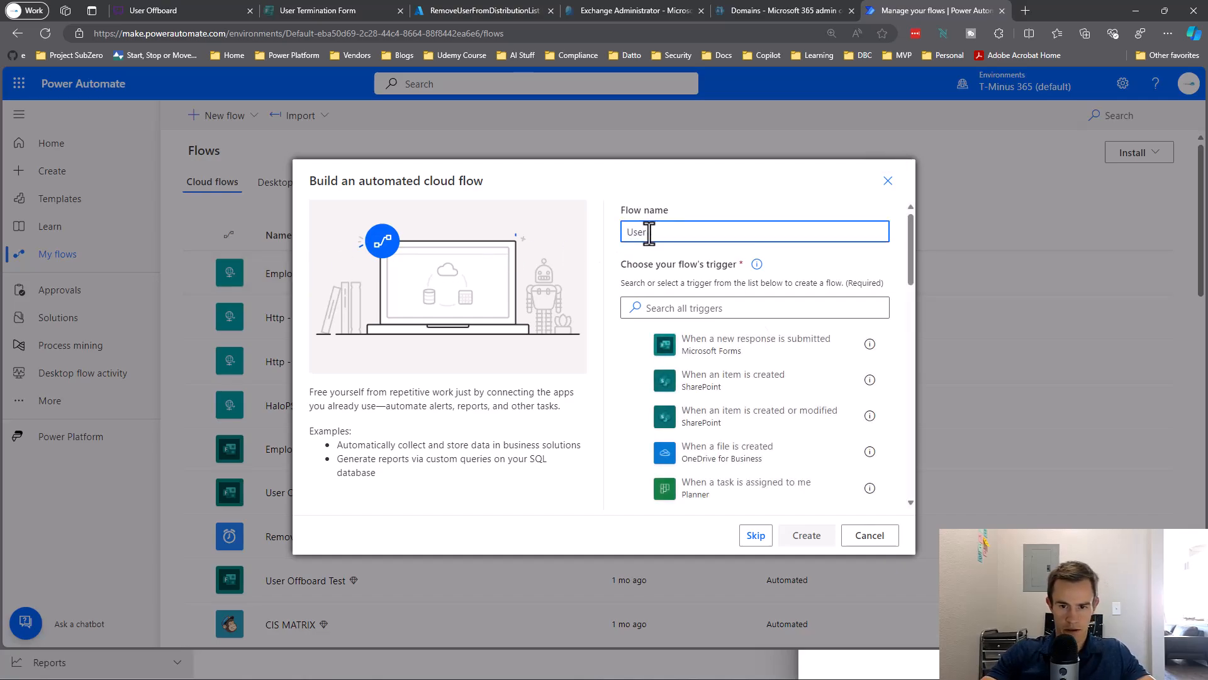
pyautogui.write(' OffboardTemplate')
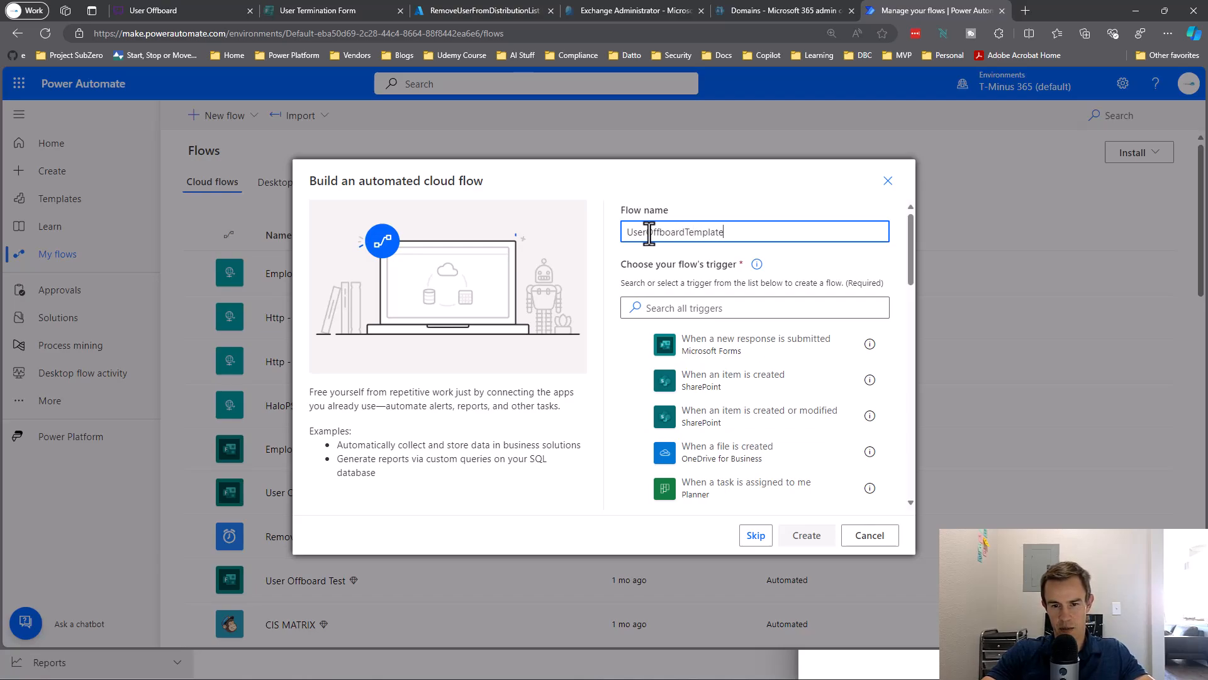
pyautogui.click(690, 358)
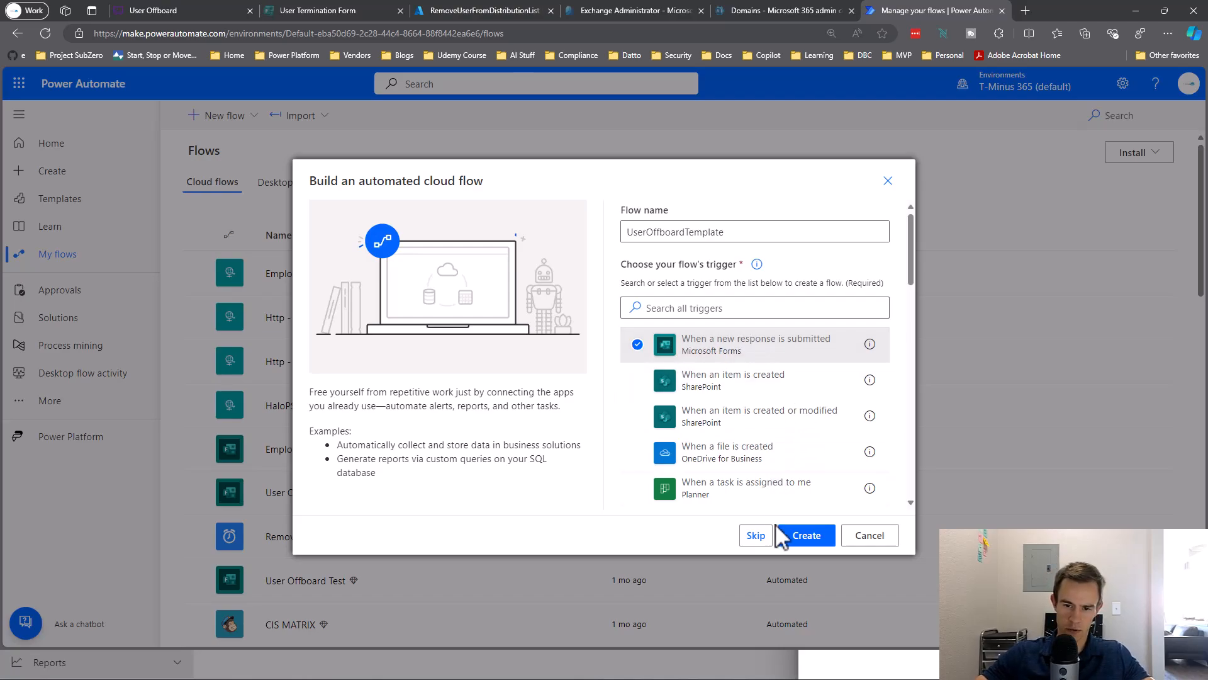
pyautogui.click(805, 536)
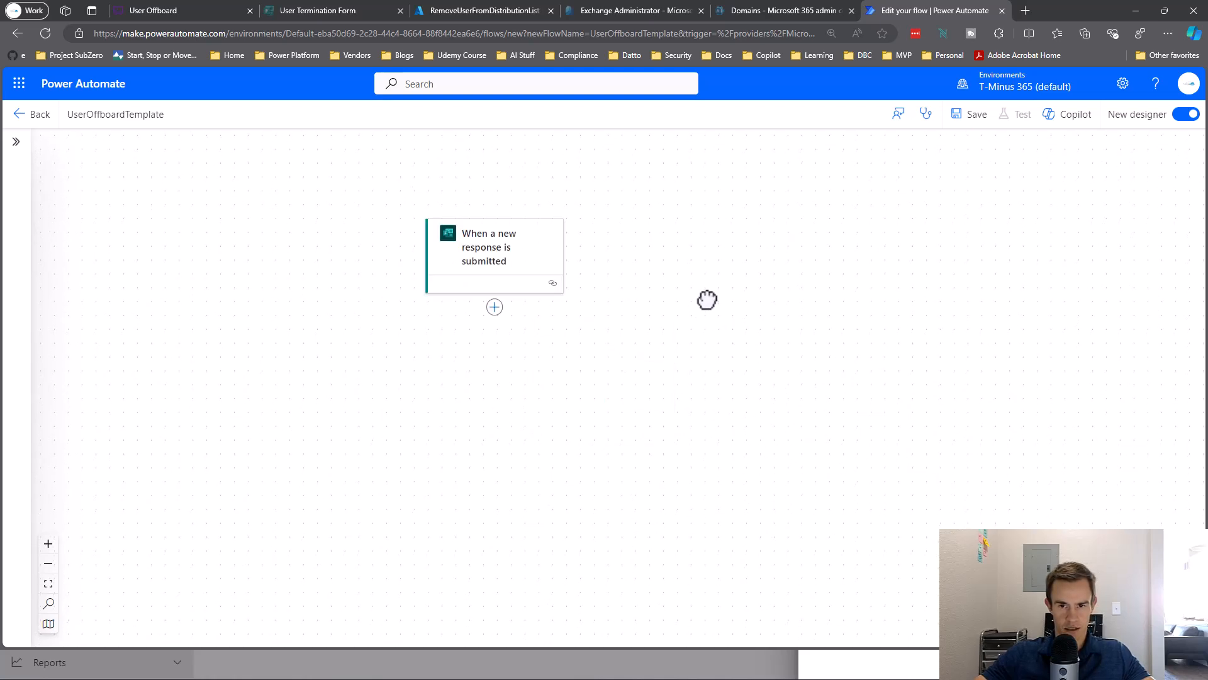
# Set the trigger's form to User Termination Form.
pyautogui.click(549, 261)
pyautogui.click(262, 252)
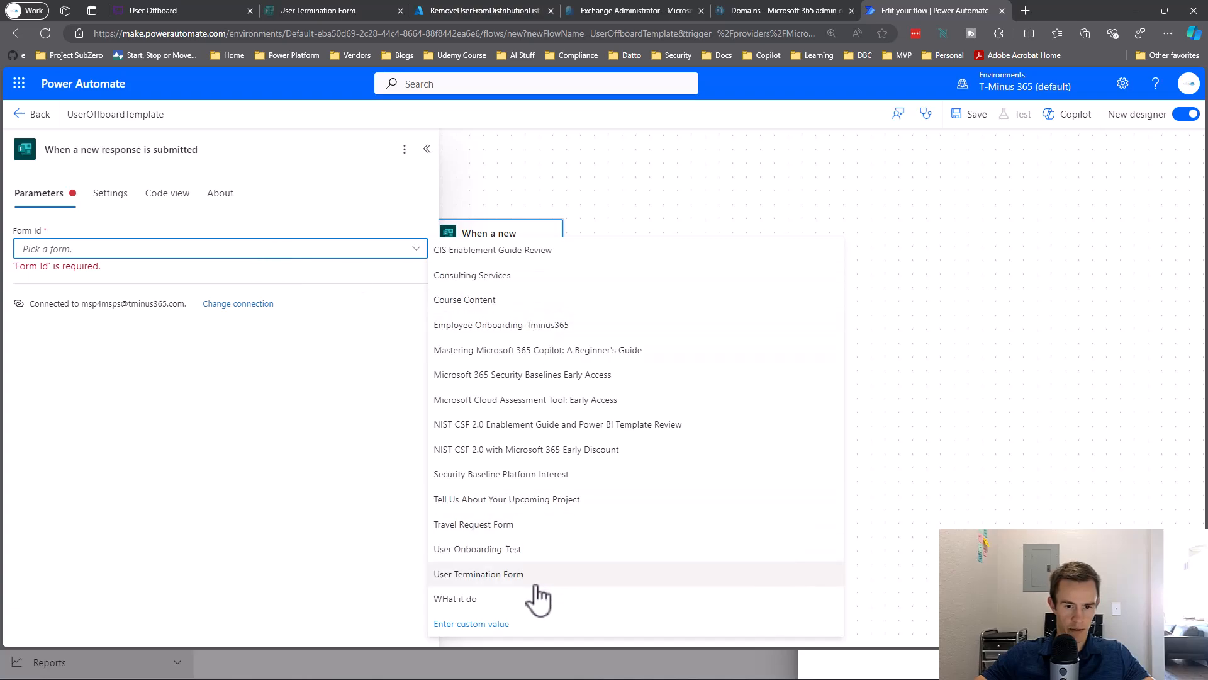
pyautogui.click(533, 584)
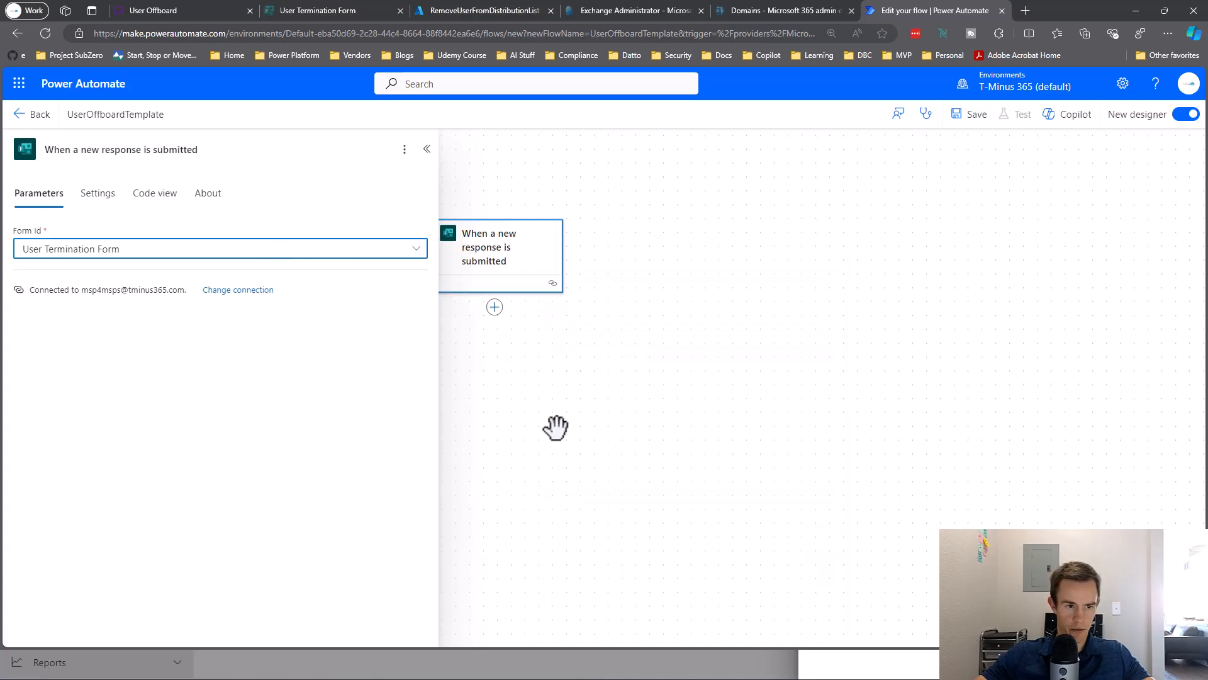
# Add Get response details using User Termination Form and the trigger's Response Id.
pyautogui.click(671, 349)
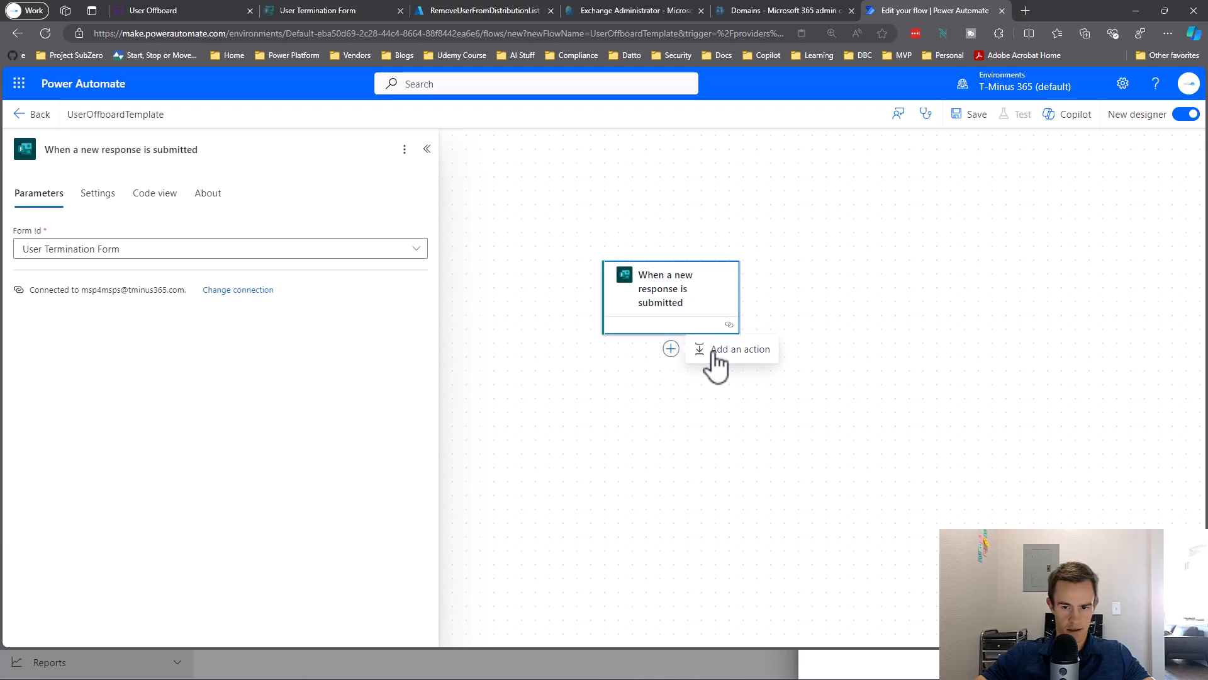
pyautogui.click(712, 356)
pyautogui.write('Forms')
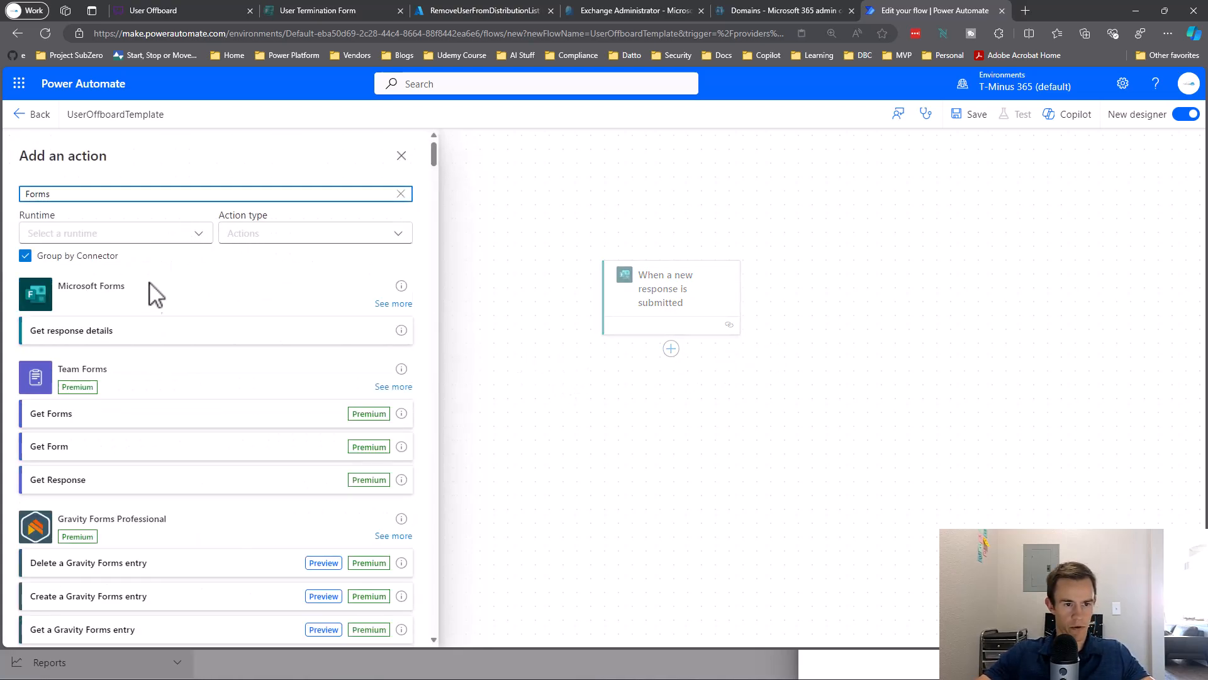
pyautogui.click(87, 341)
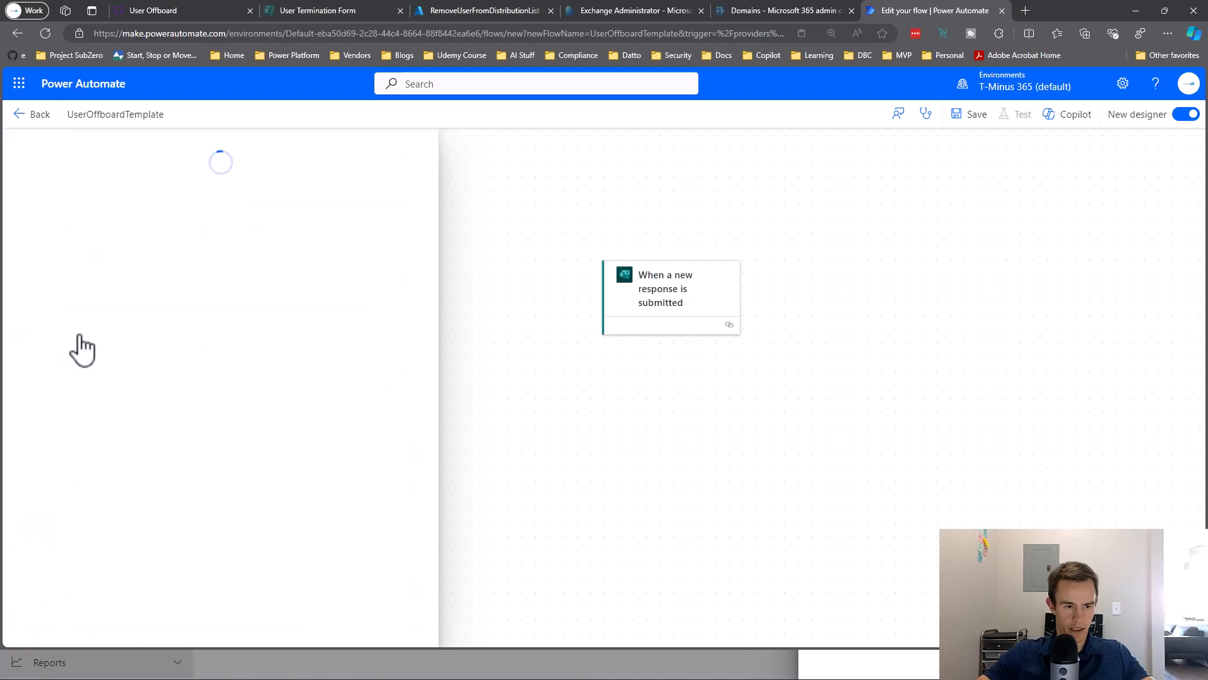
pyautogui.moveTo(626, 445); pyautogui.dragTo(481, 356)
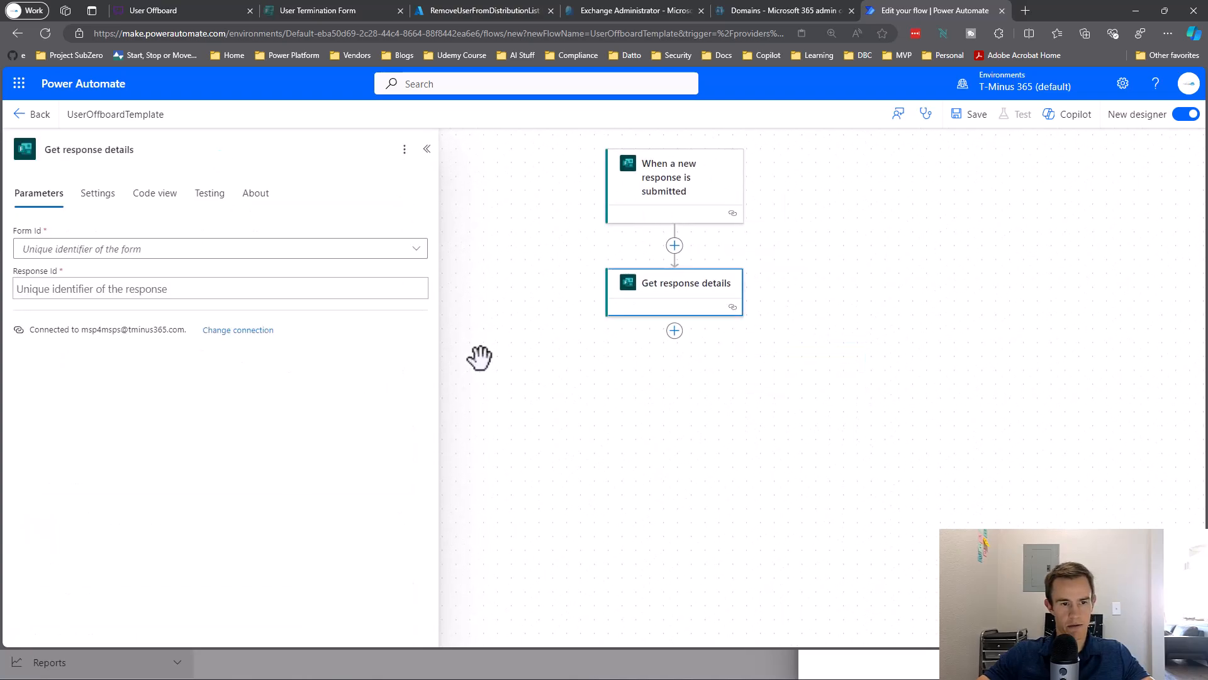
pyautogui.click(350, 252)
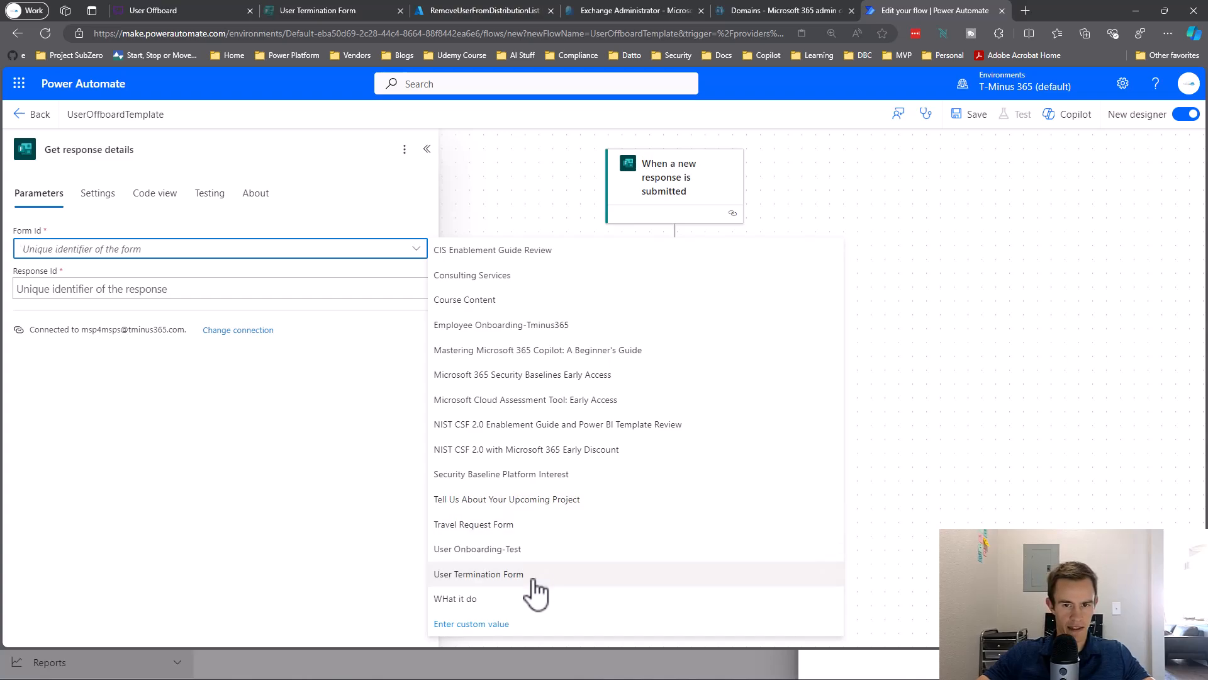
pyautogui.click(497, 574)
pyautogui.click(256, 282)
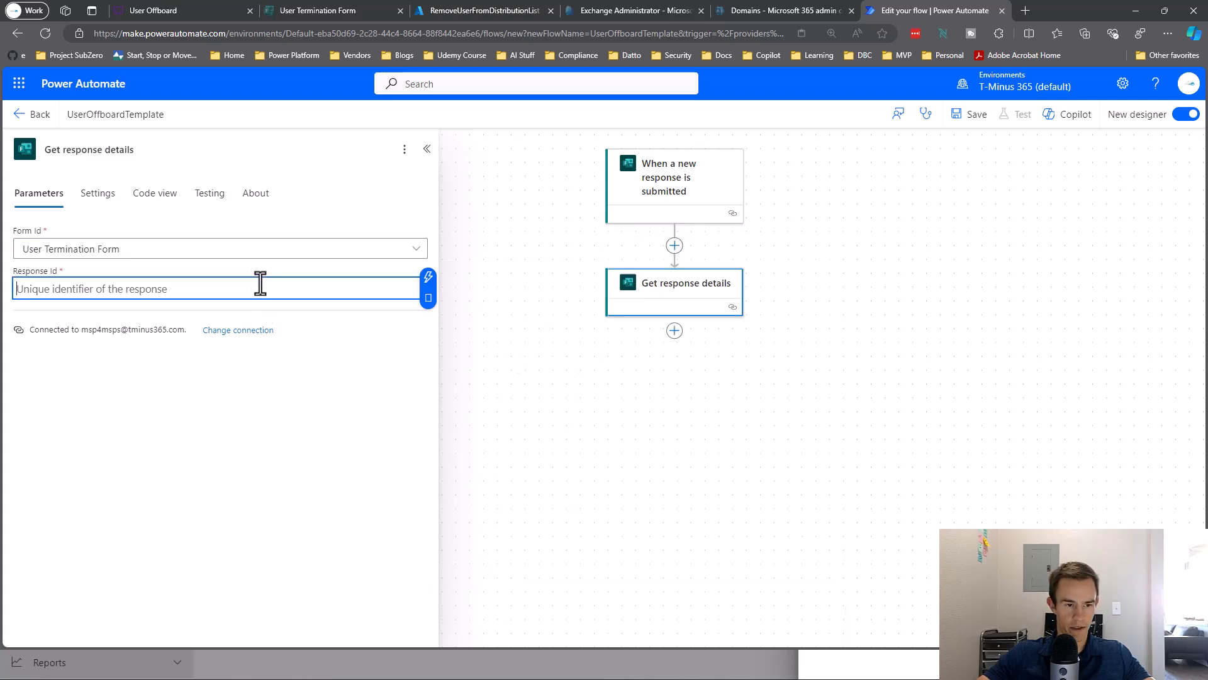
pyautogui.click(429, 278)
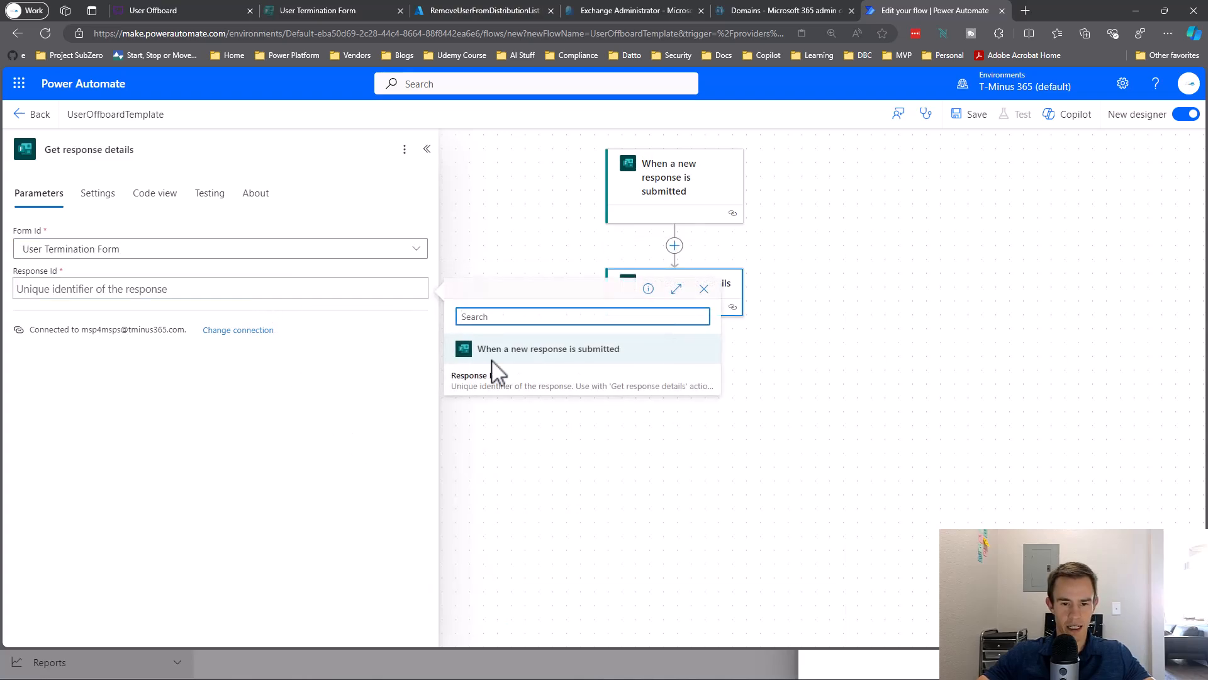
pyautogui.click(488, 383)
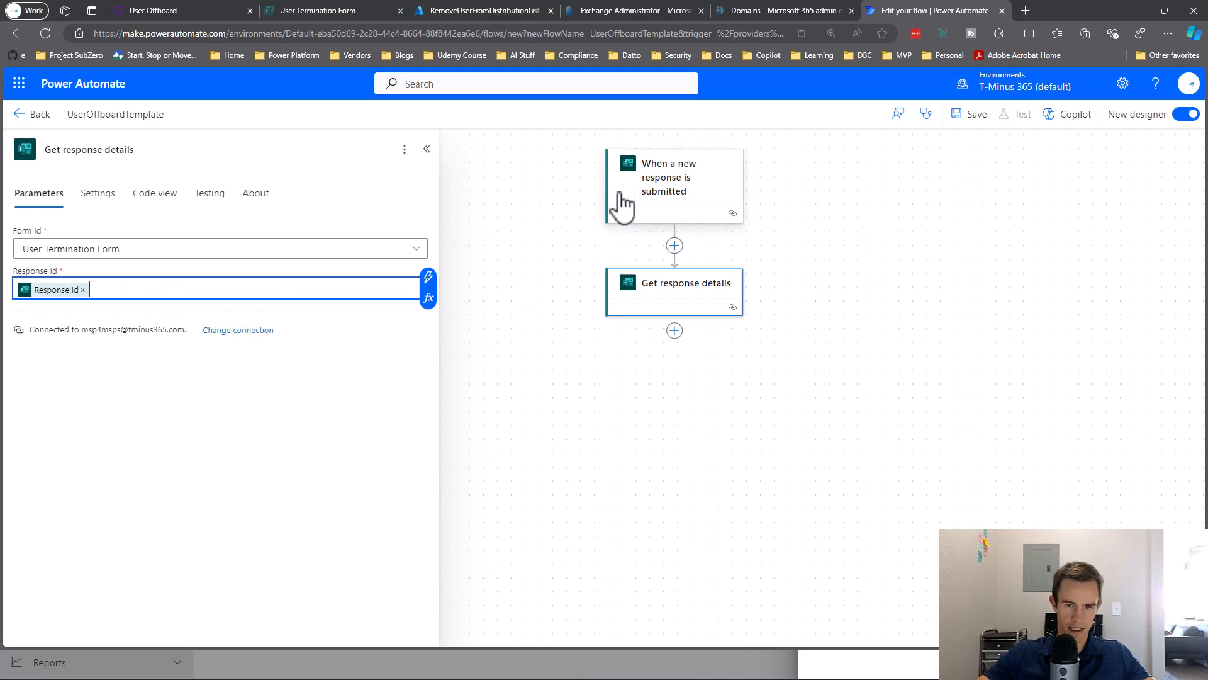
pyautogui.moveTo(561, 383); pyautogui.dragTo(424, 372)
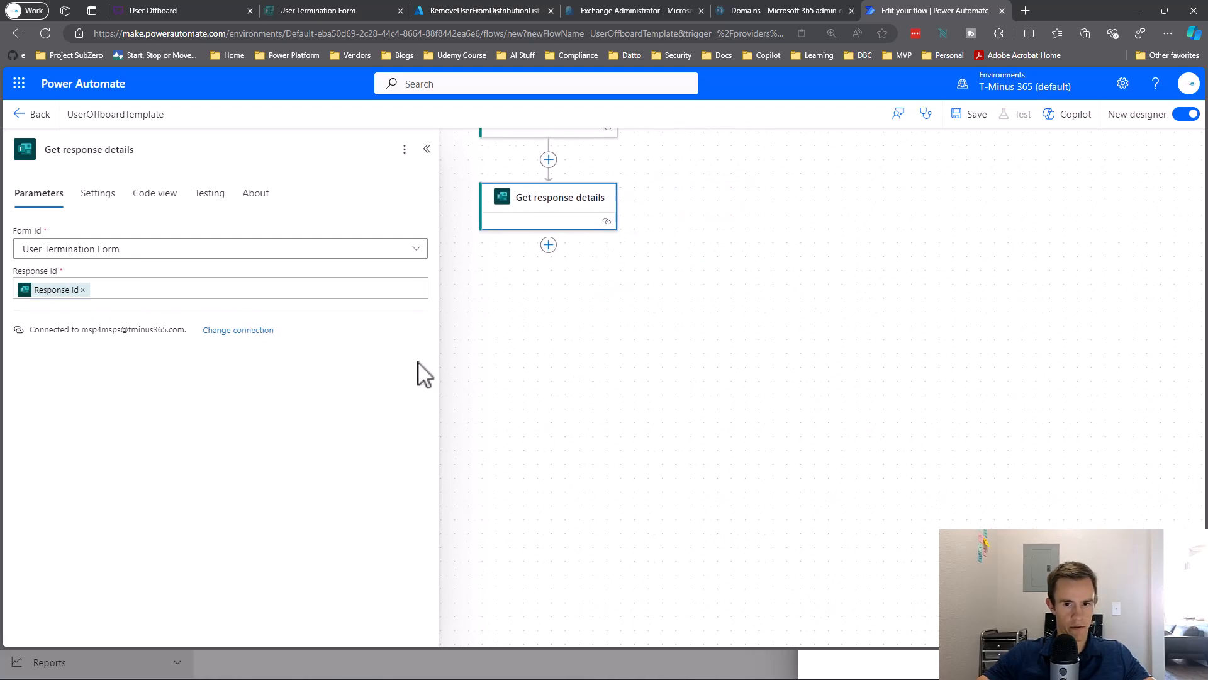
# Add the Microsoft Entra ID Get user action after Get response details.
pyautogui.click(587, 261)
pyautogui.click(548, 244)
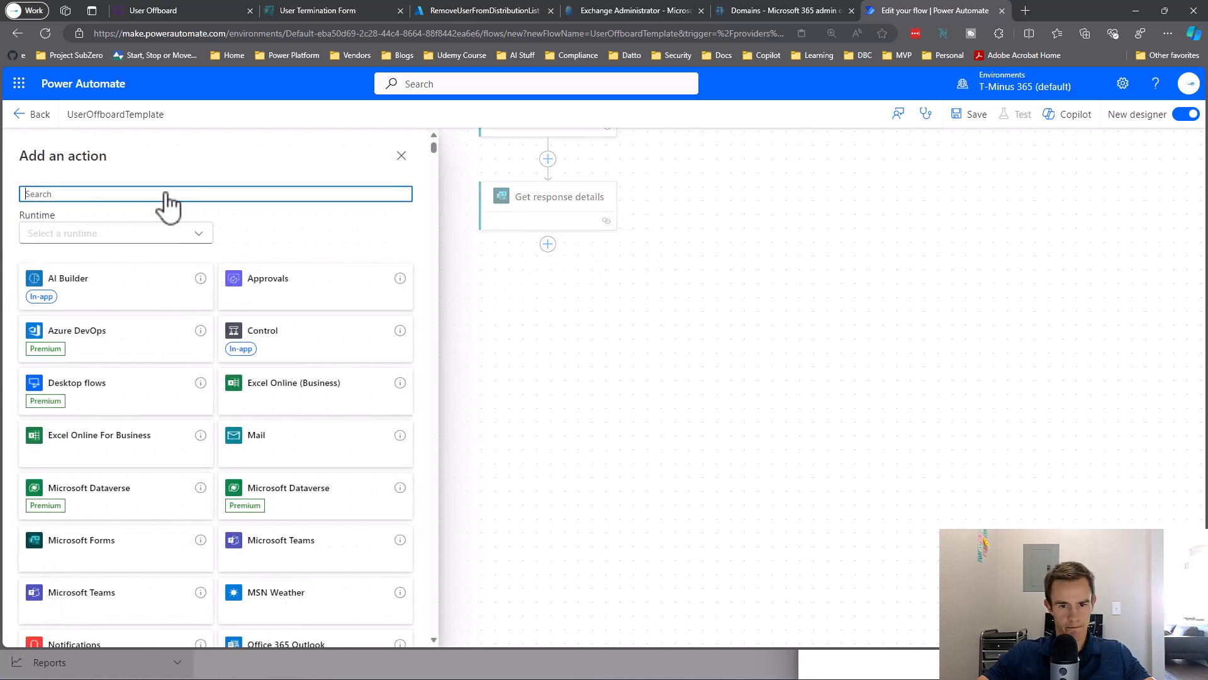
pyautogui.write('Entra')
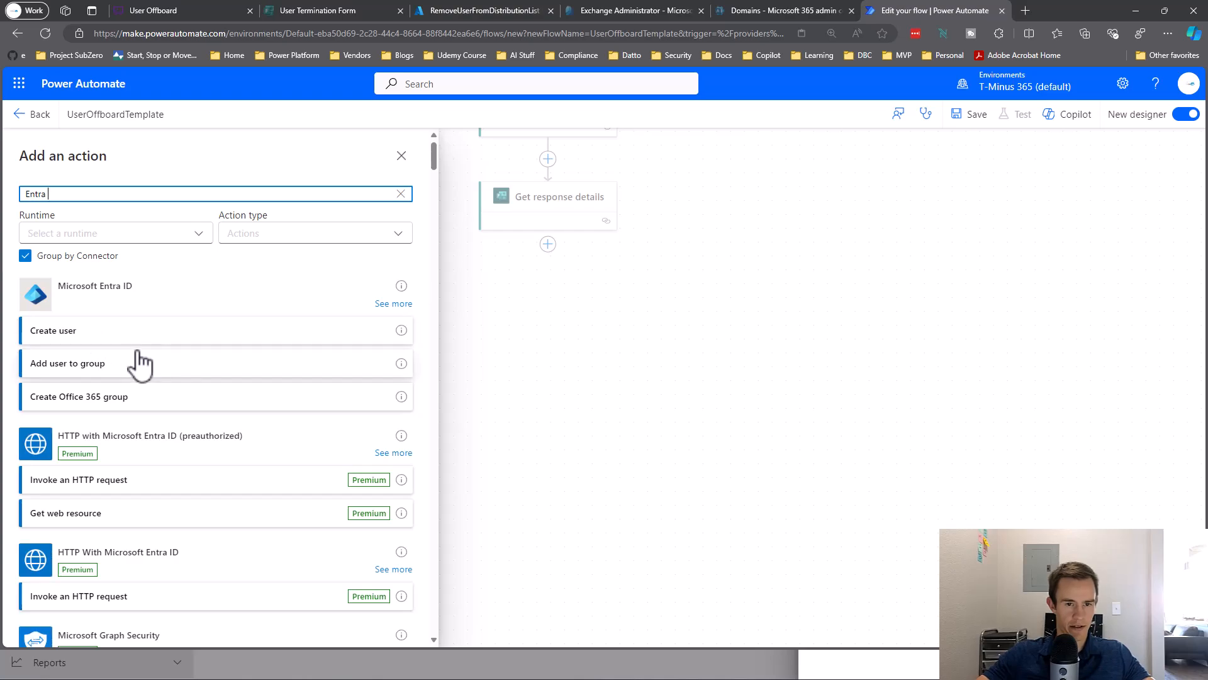
pyautogui.click(392, 304)
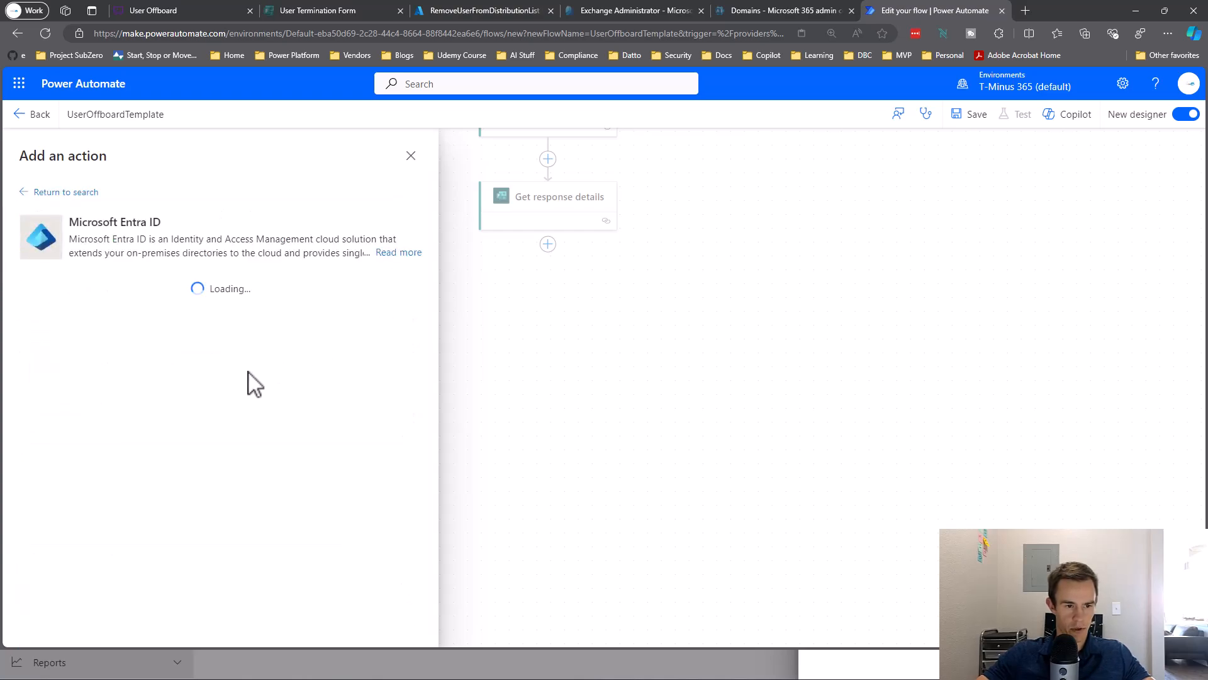
pyautogui.scroll(-3, 200, 350)
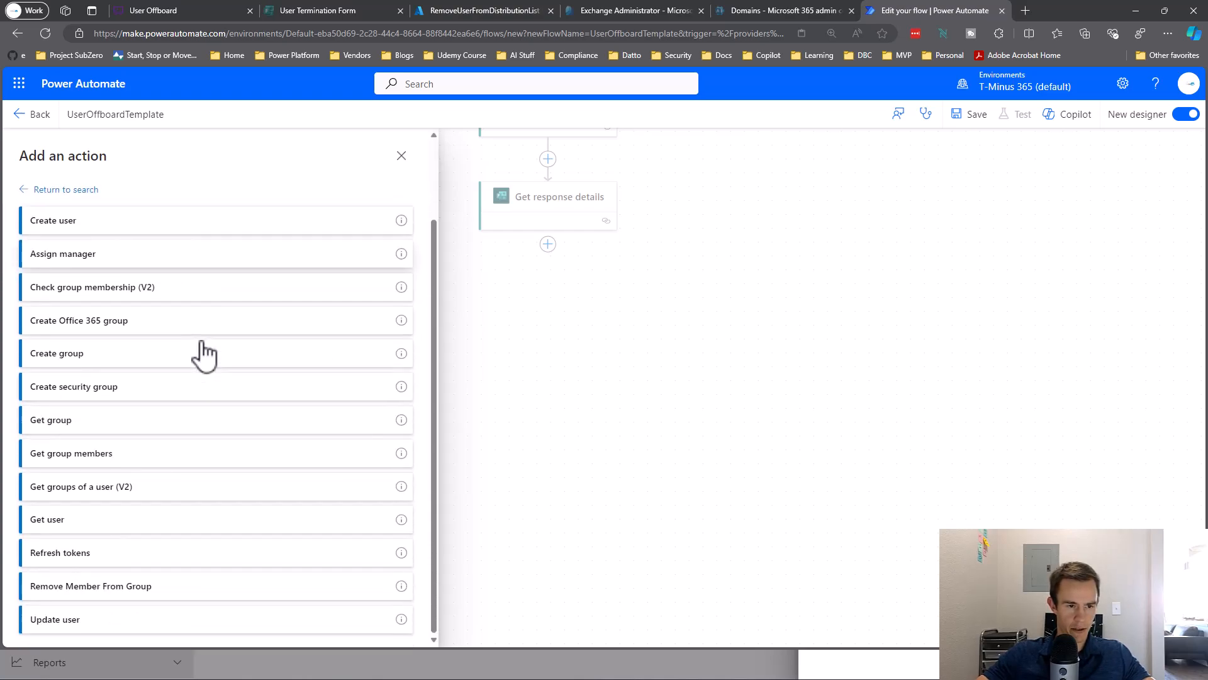
pyautogui.click(115, 525)
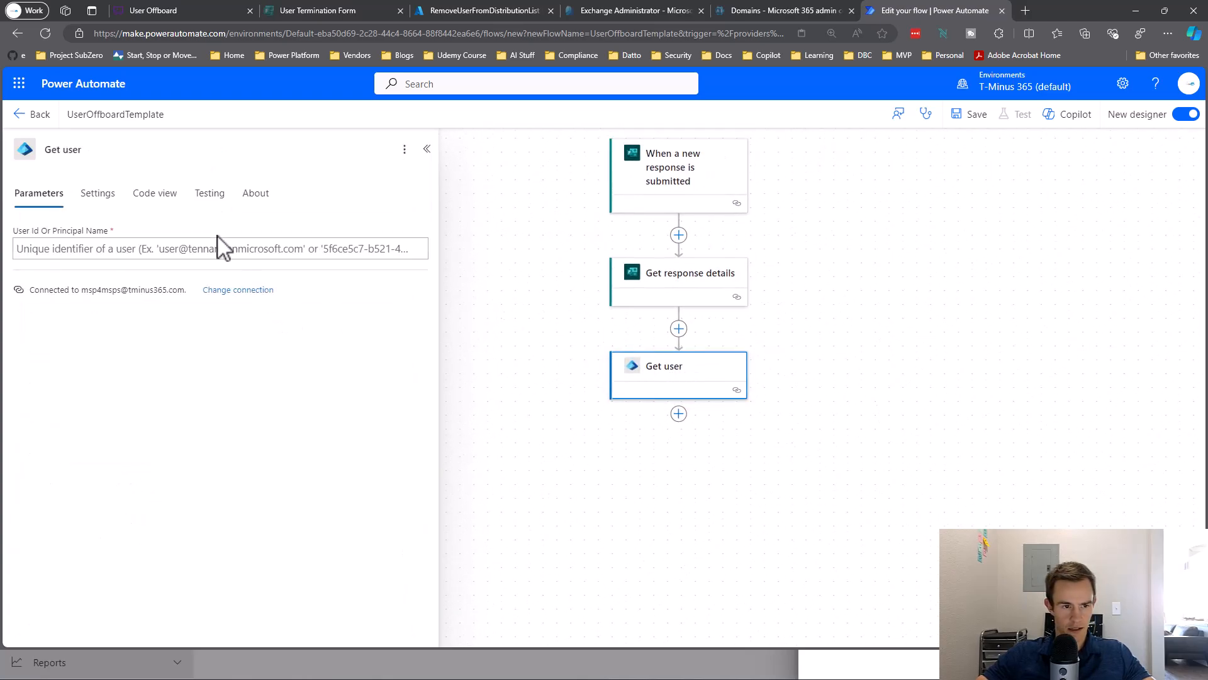
# Set Get user's User Id to the Responders' Email dynamic value.
pyautogui.click(240, 247)
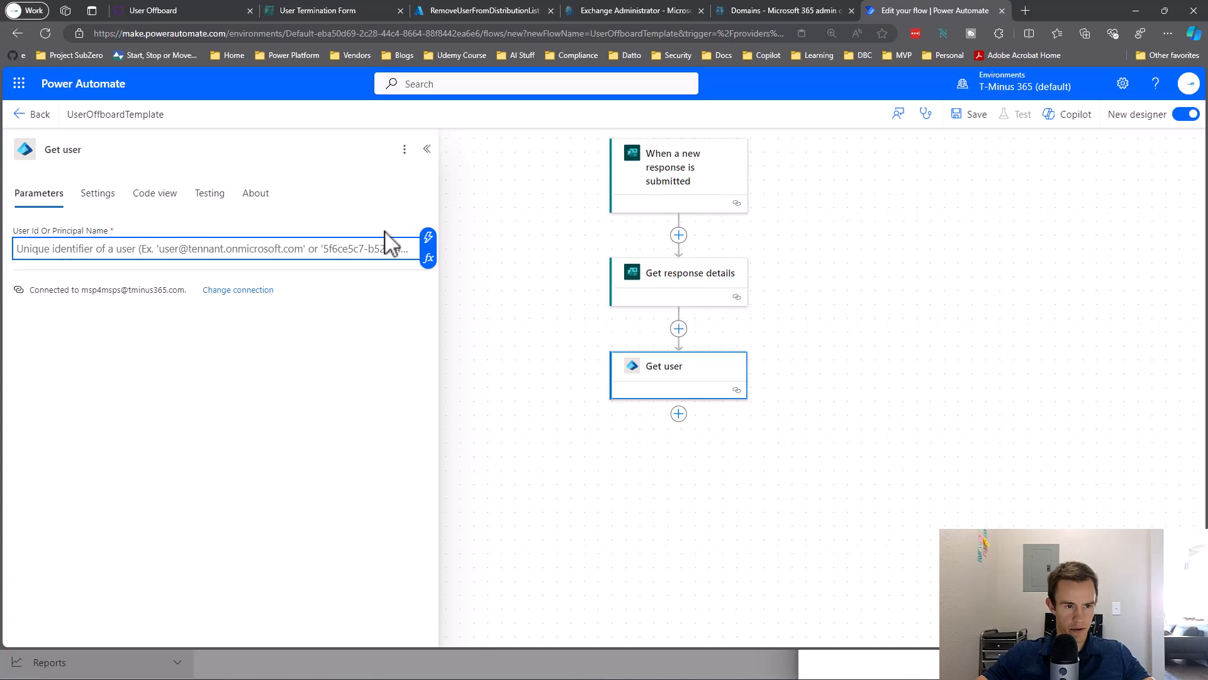
pyautogui.click(428, 237)
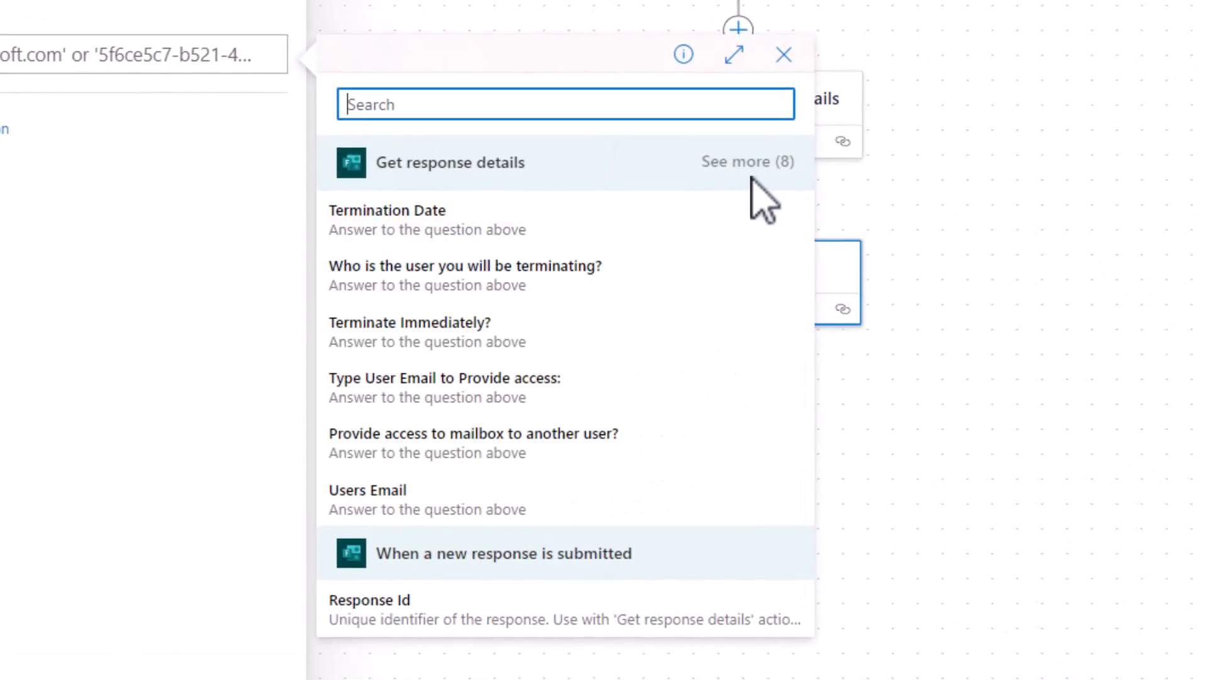
pyautogui.click(751, 176)
pyautogui.scroll(-1, 664, 233)
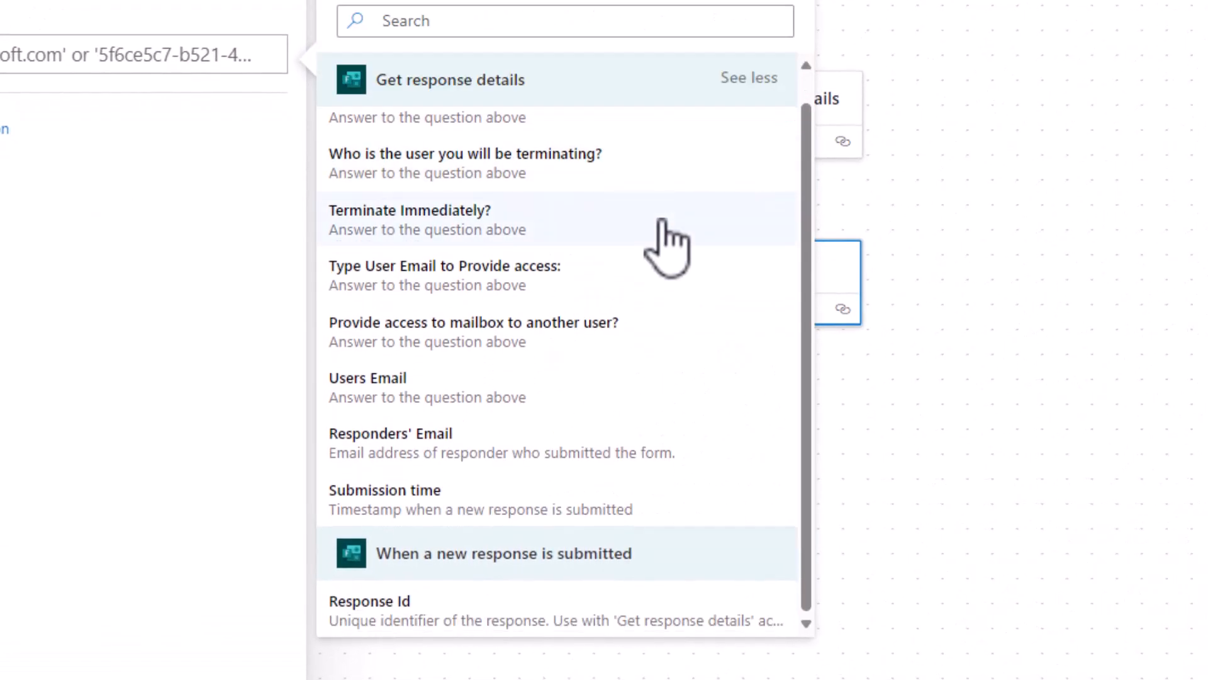
pyautogui.click(580, 403)
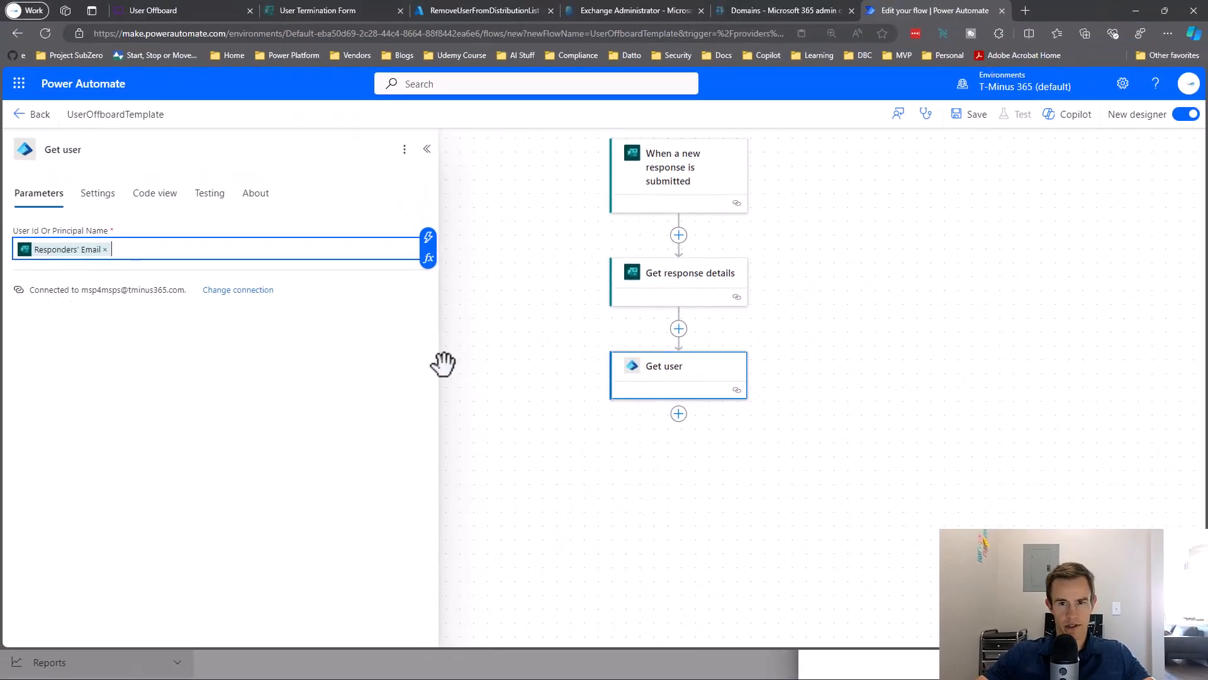
pyautogui.moveTo(472, 363); pyautogui.dragTo(478, 310)
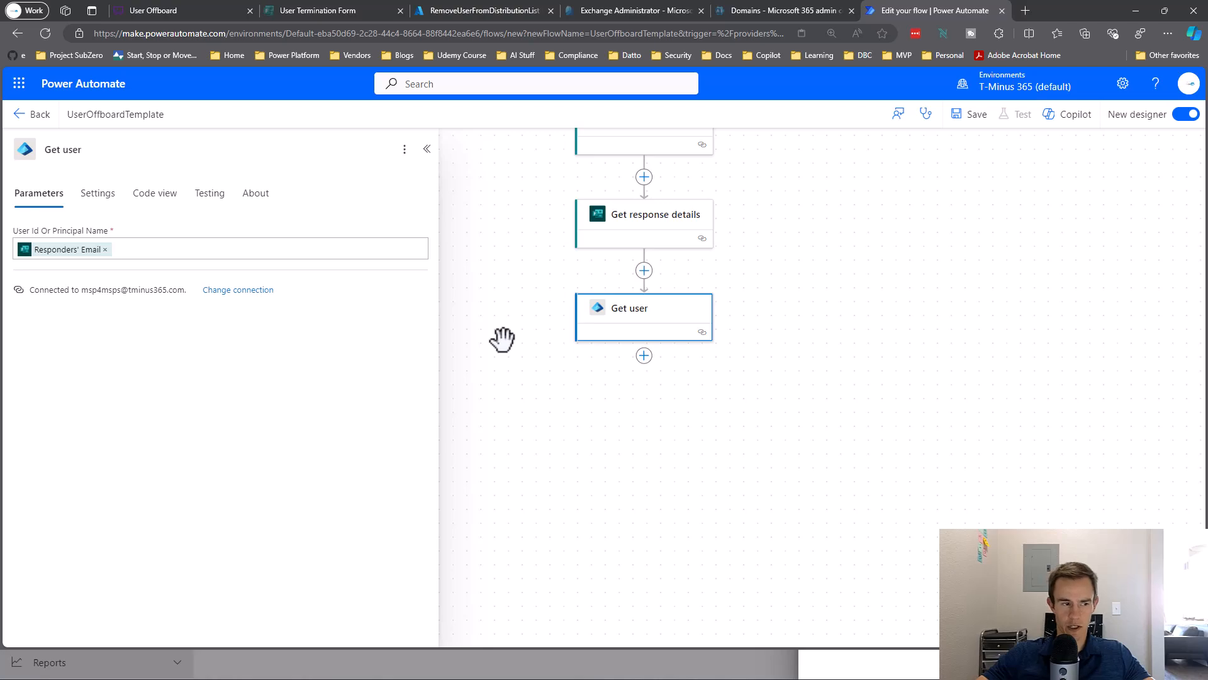
pyautogui.moveTo(494, 364); pyautogui.dragTo(591, 502)
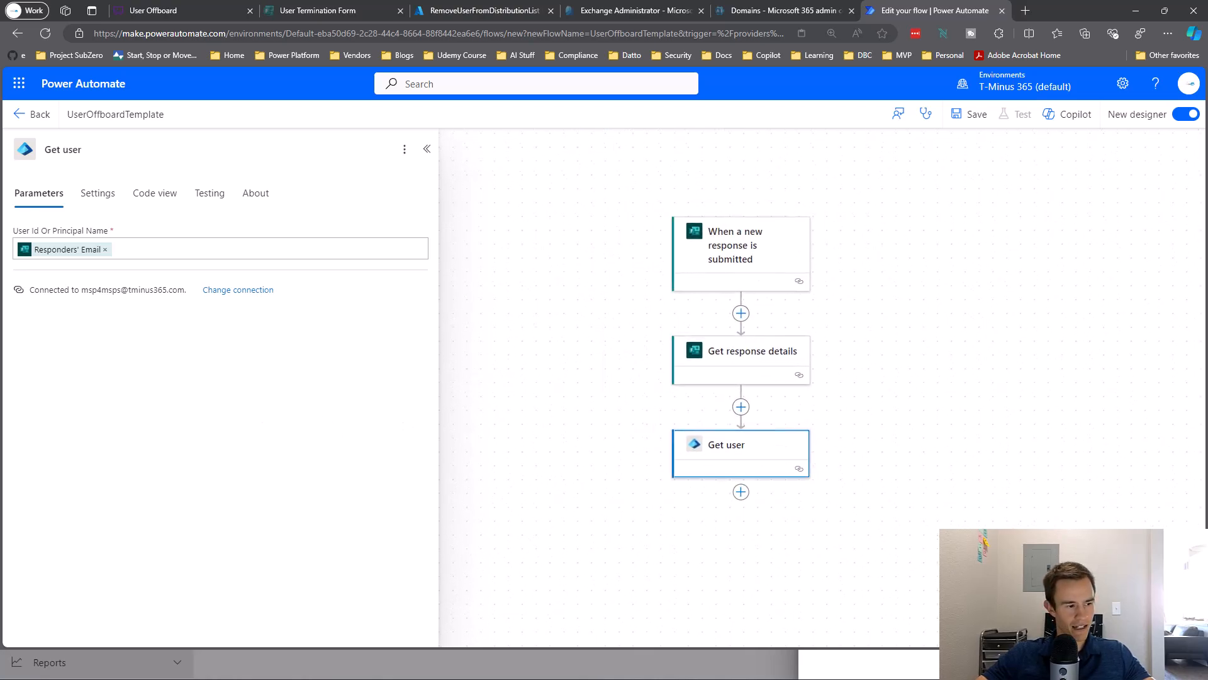
pyautogui.moveTo(639, 494); pyautogui.dragTo(466, 353)
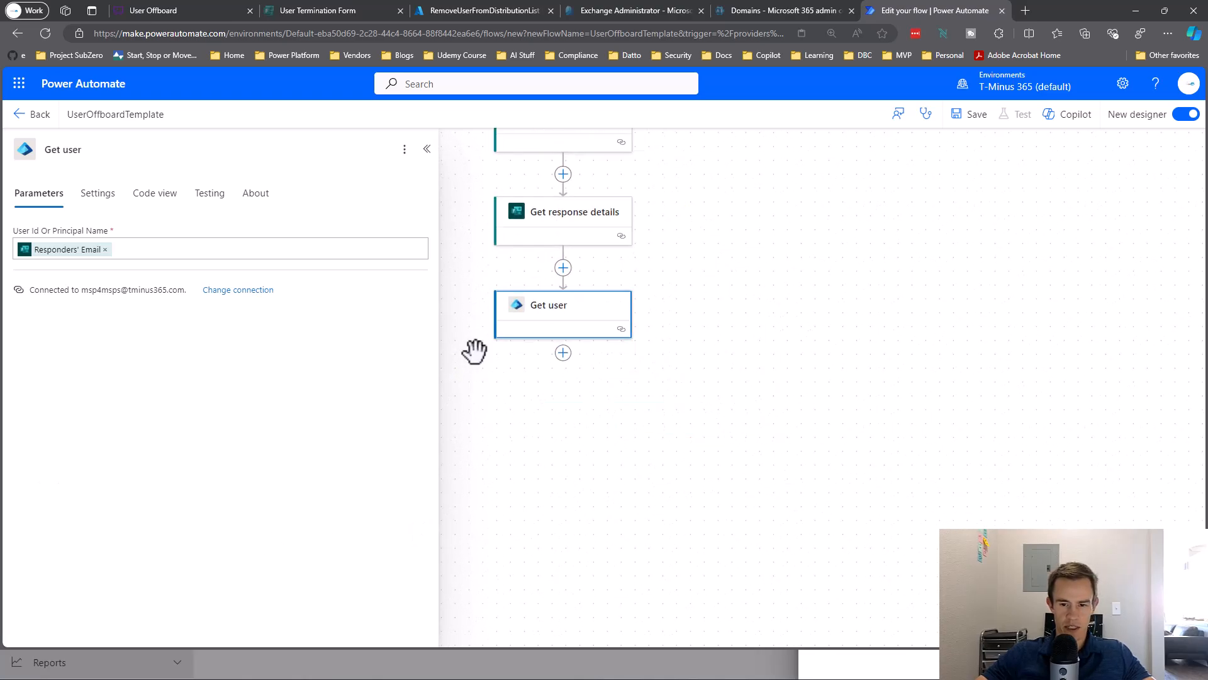
# Check the questions on the User Termination Form, then return to the flow.
pyautogui.click(319, 9)
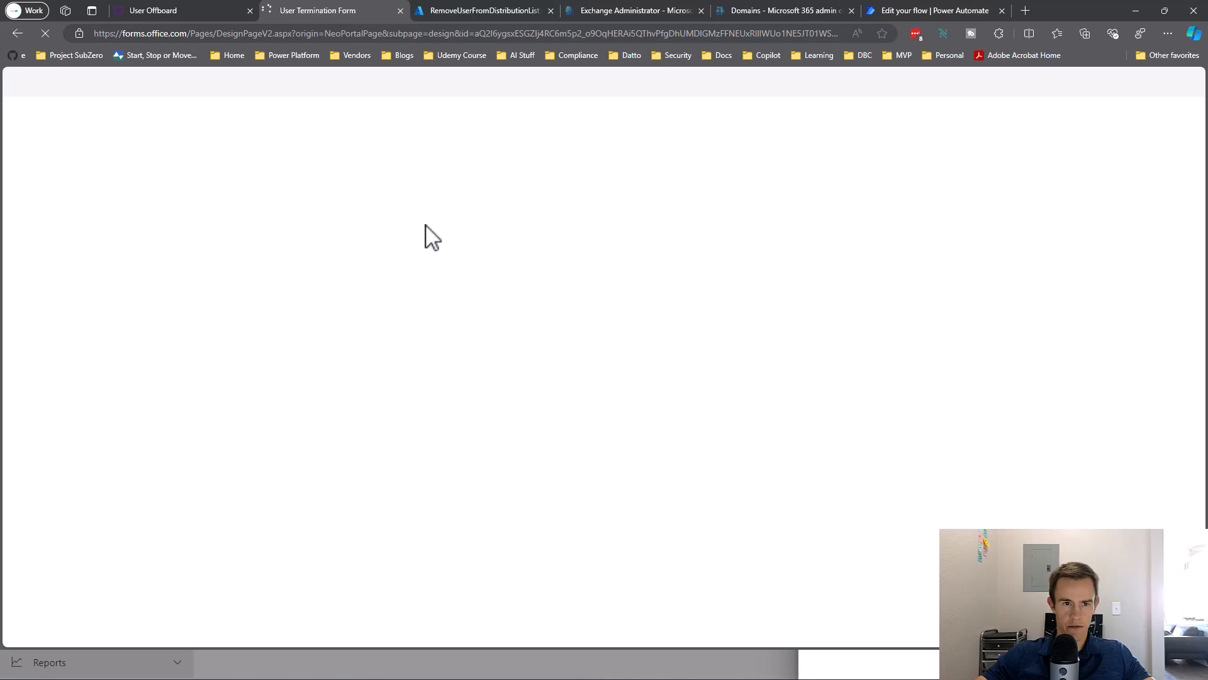
pyautogui.scroll(-2, 282, 387)
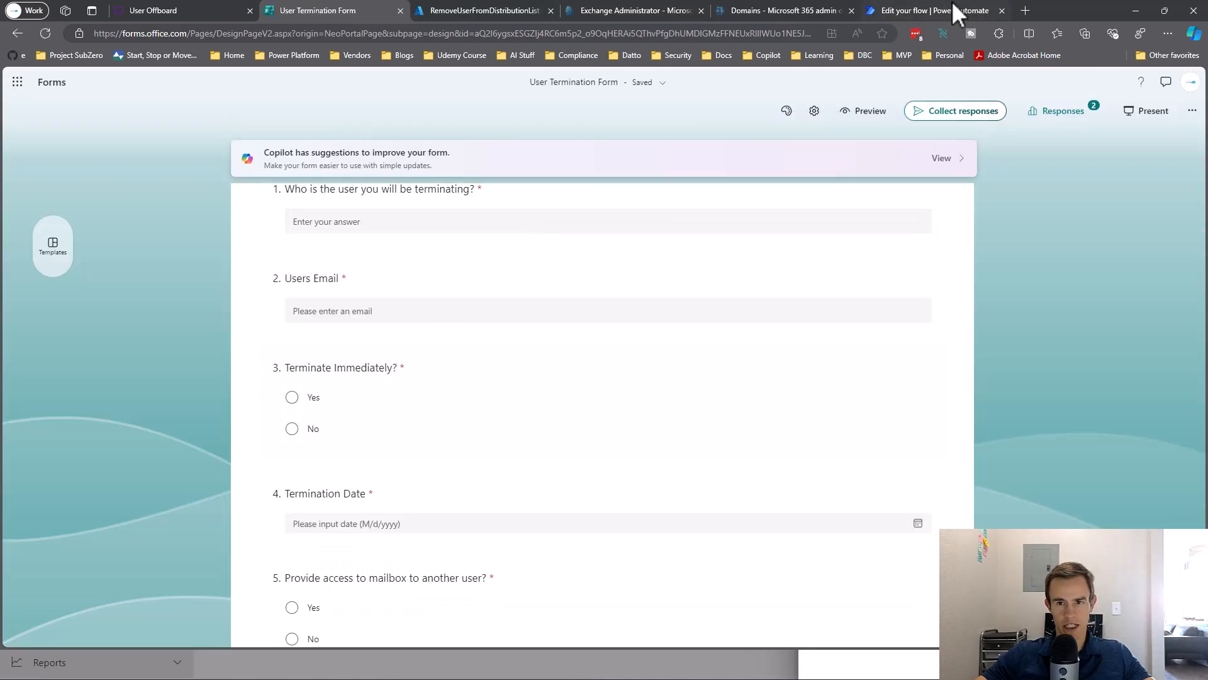
pyautogui.click(952, 6)
# Add a Control Condition step below Get user.
pyautogui.click(642, 293)
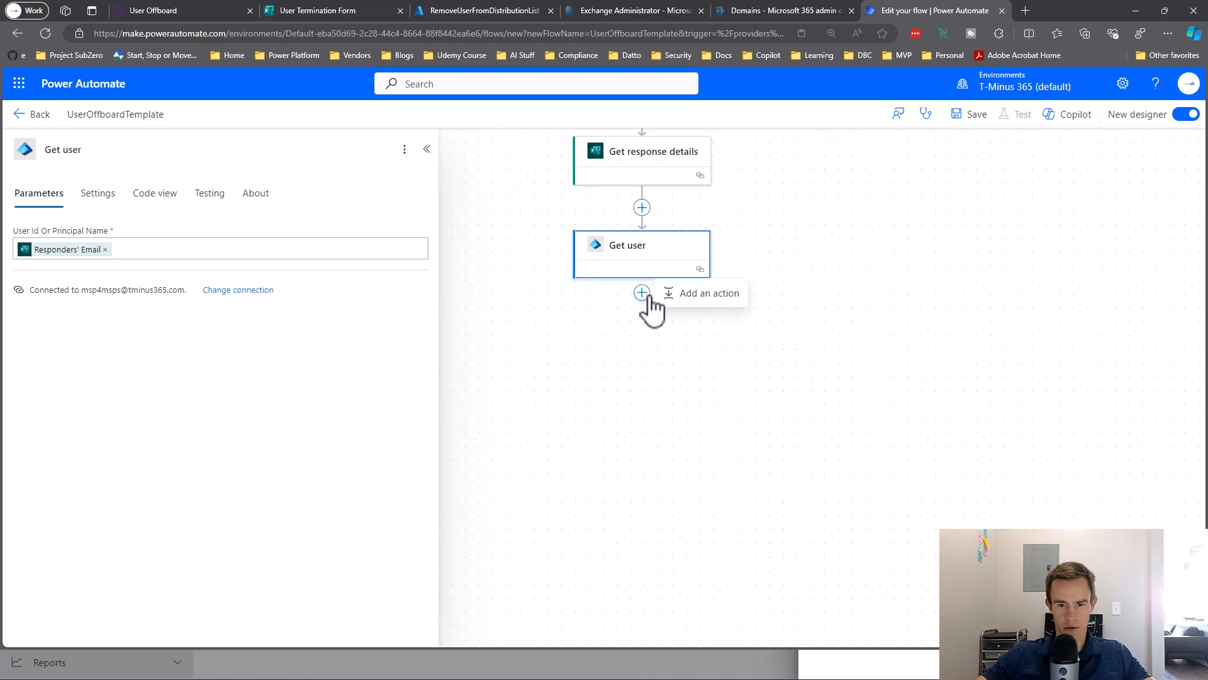
pyautogui.click(700, 294)
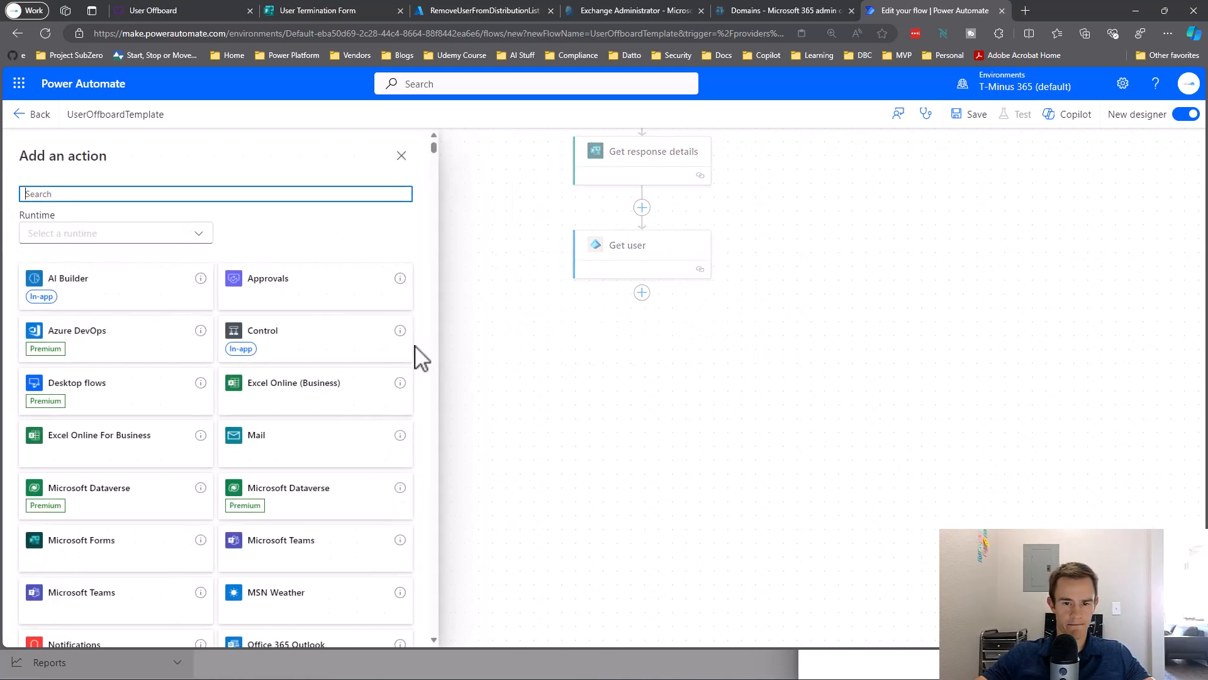
pyautogui.click(315, 347)
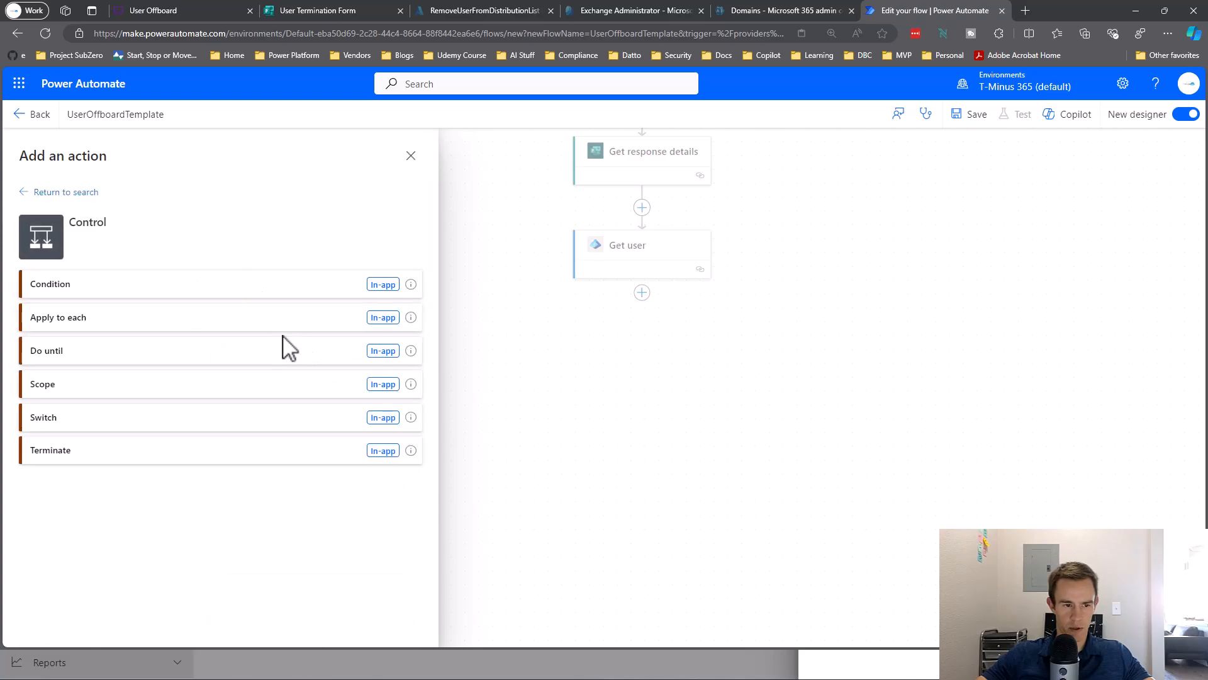
pyautogui.click(208, 303)
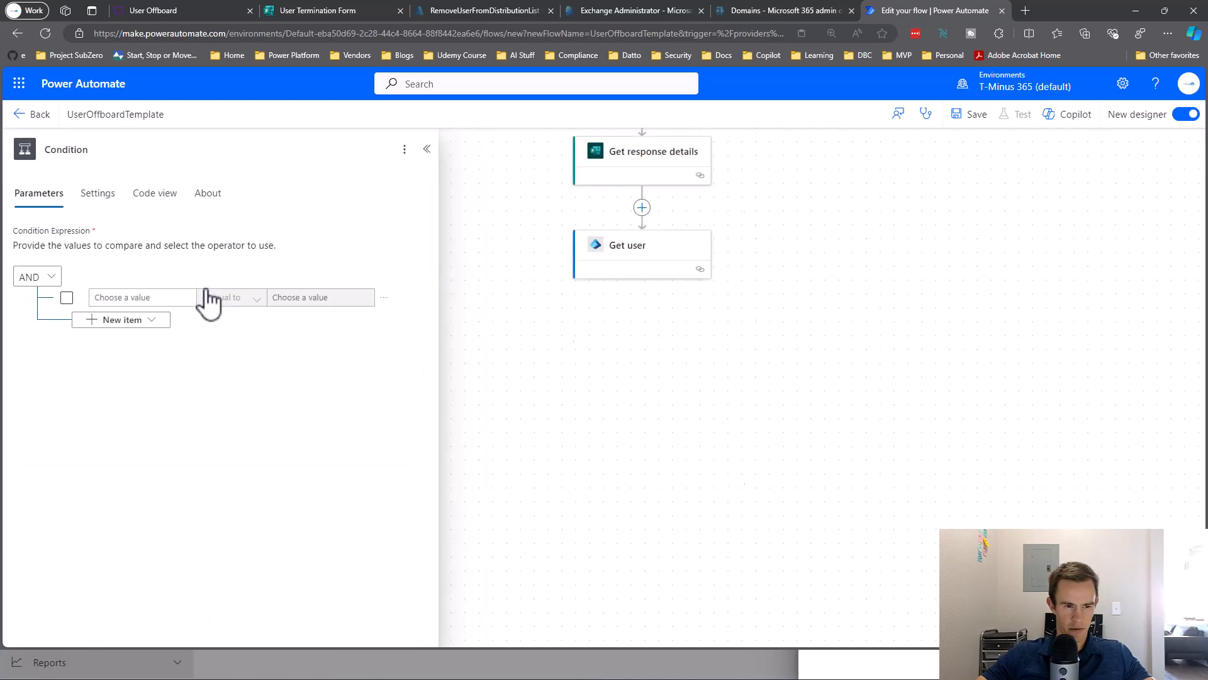
# Make the condition test whether the Terminate Immediately? answer equals Yes.
pyautogui.click(180, 297)
pyautogui.click(81, 288)
pyautogui.scroll(-5, 310, 426)
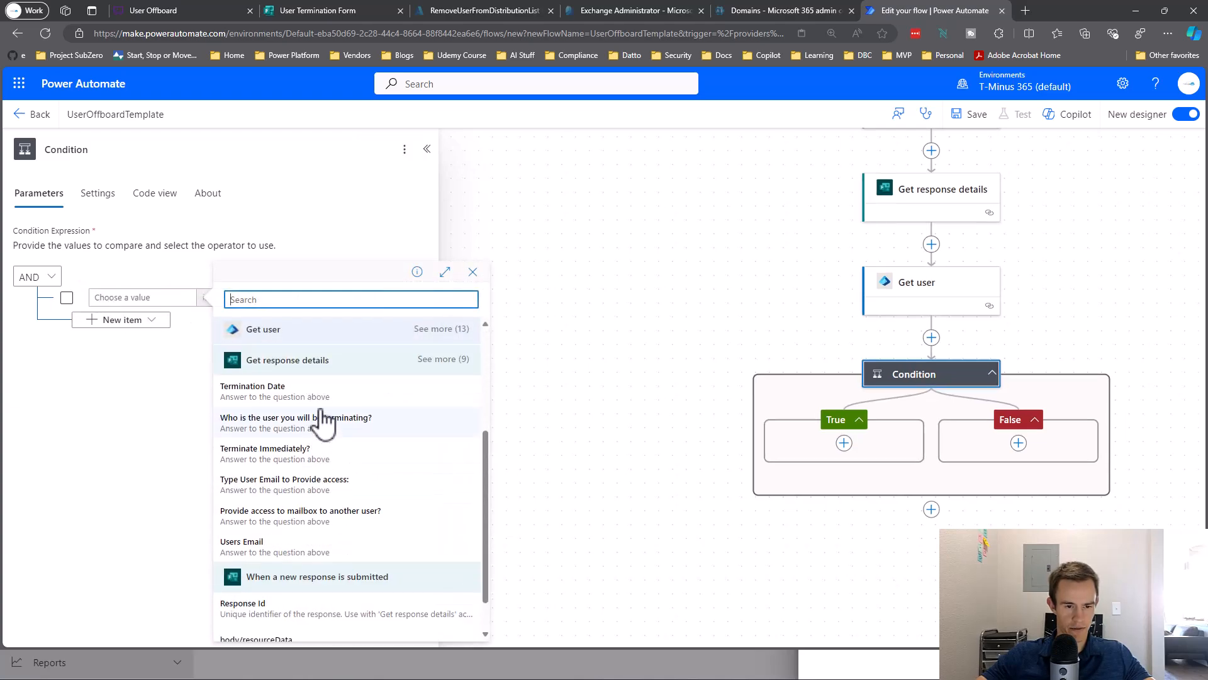
pyautogui.click(349, 457)
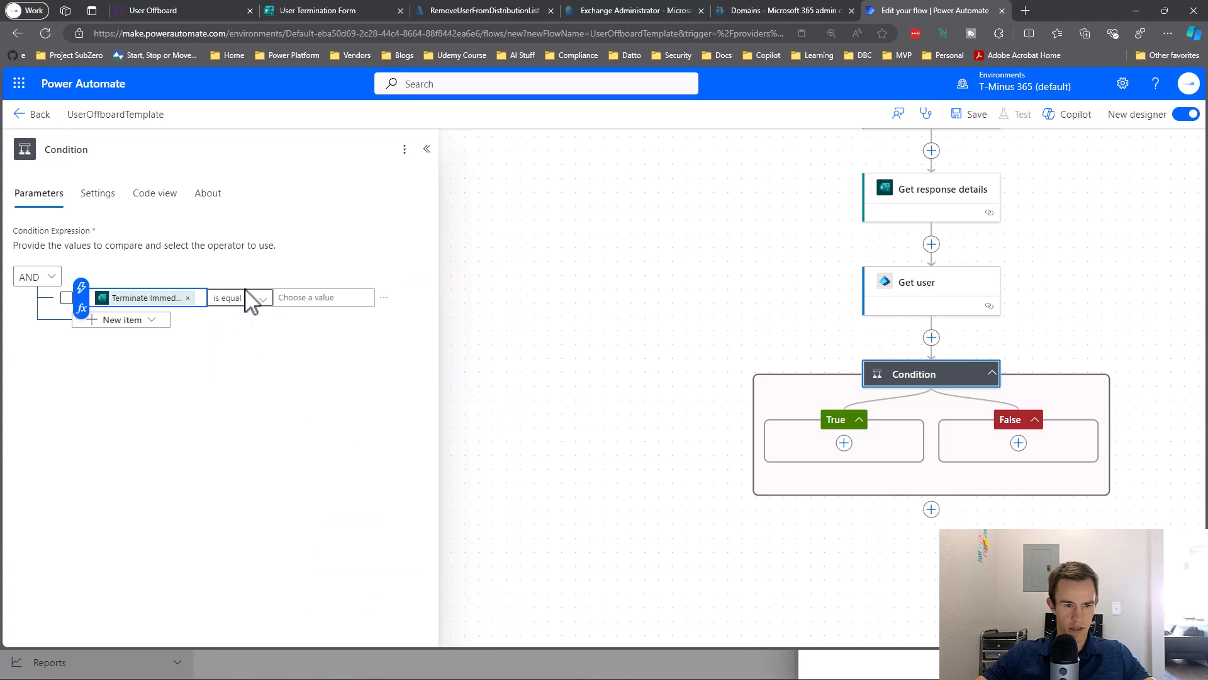
pyautogui.click(321, 299)
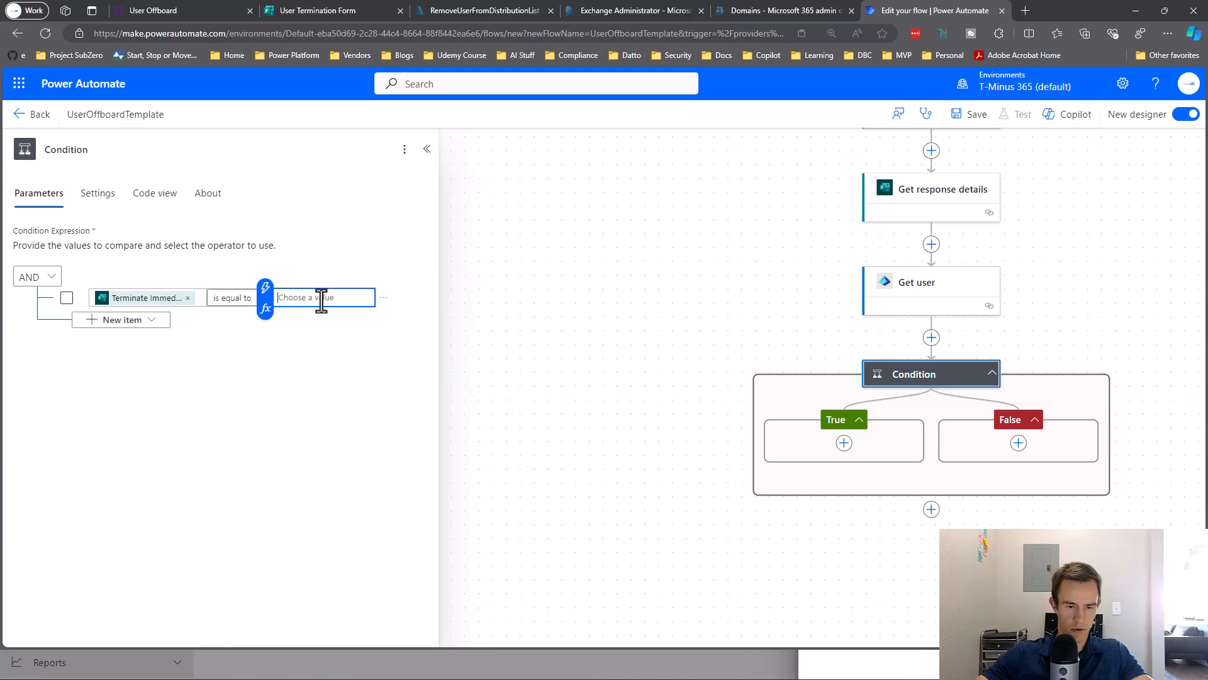
pyautogui.press('BackSpace')
pyautogui.press('BackSpace')
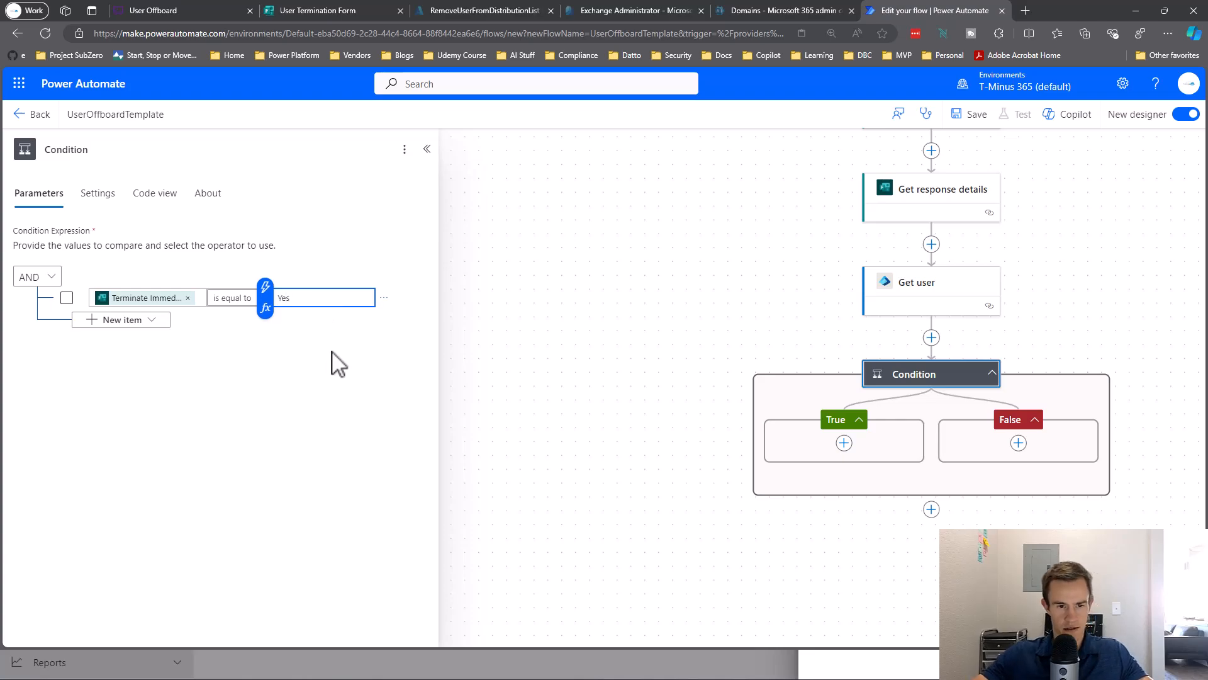
pyautogui.moveTo(539, 512); pyautogui.dragTo(423, 462)
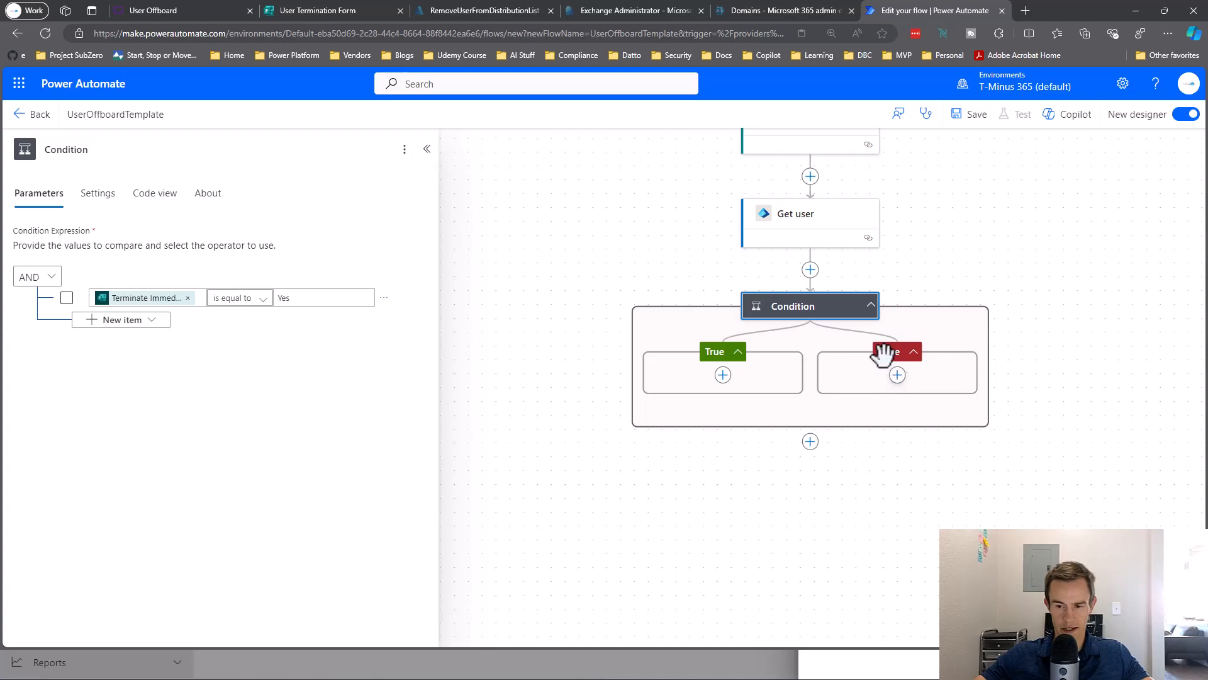
pyautogui.moveTo(1127, 297); pyautogui.dragTo(1011, 386)
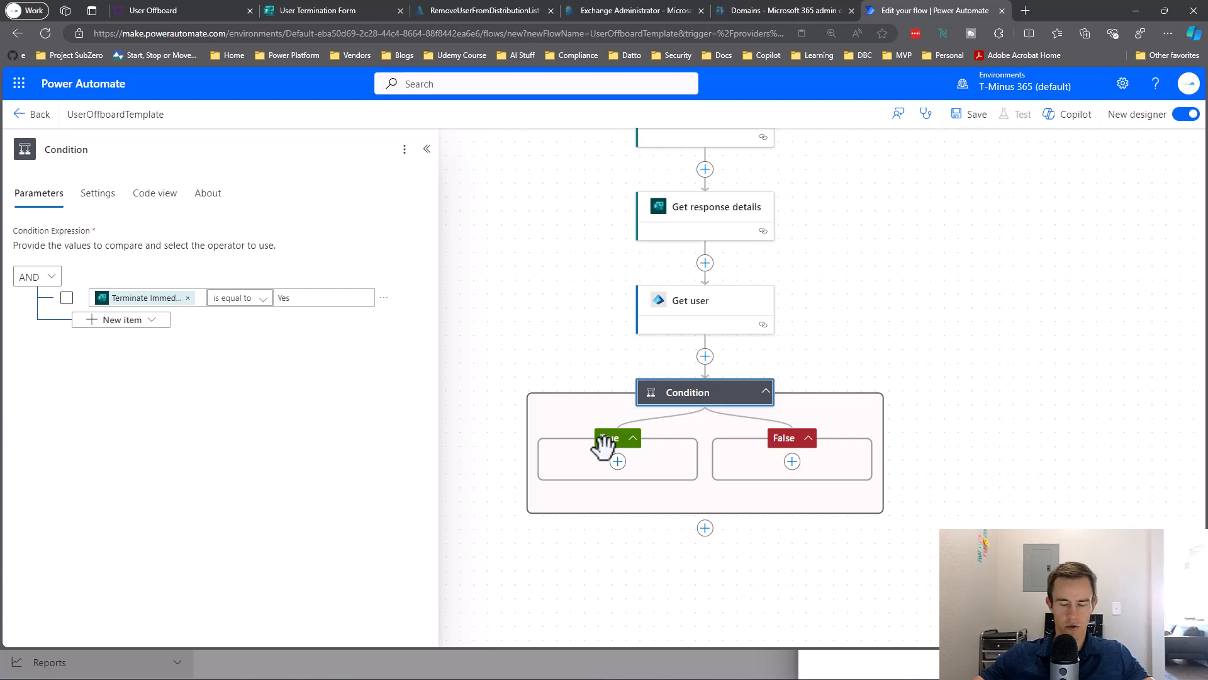
pyautogui.moveTo(934, 523); pyautogui.dragTo(896, 484)
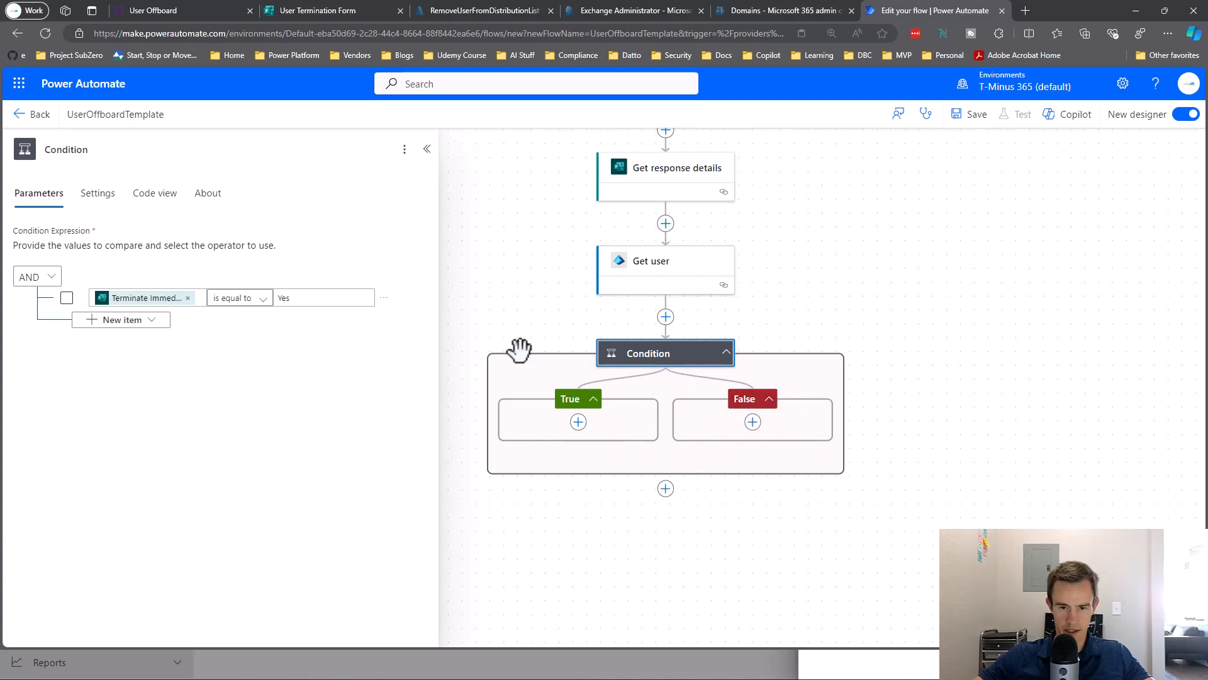
pyautogui.moveTo(580, 507); pyautogui.dragTo(566, 459)
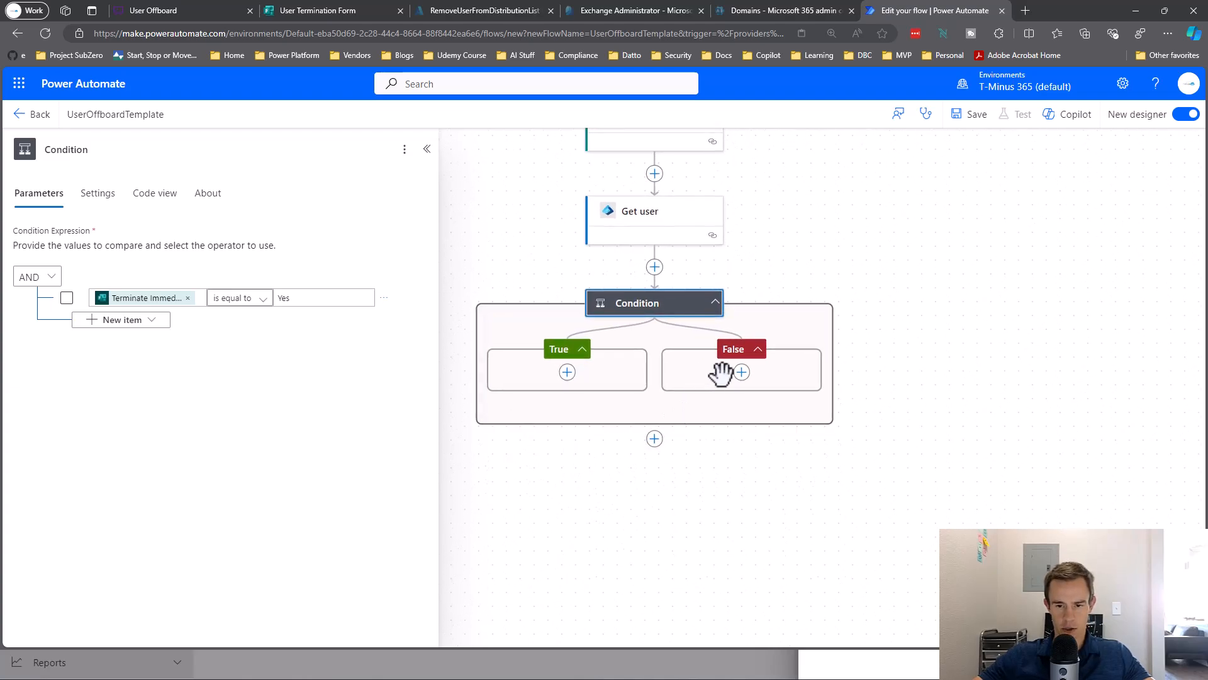
# Add a Delay Until action to the Condition's False branch.
pyautogui.click(832, 376)
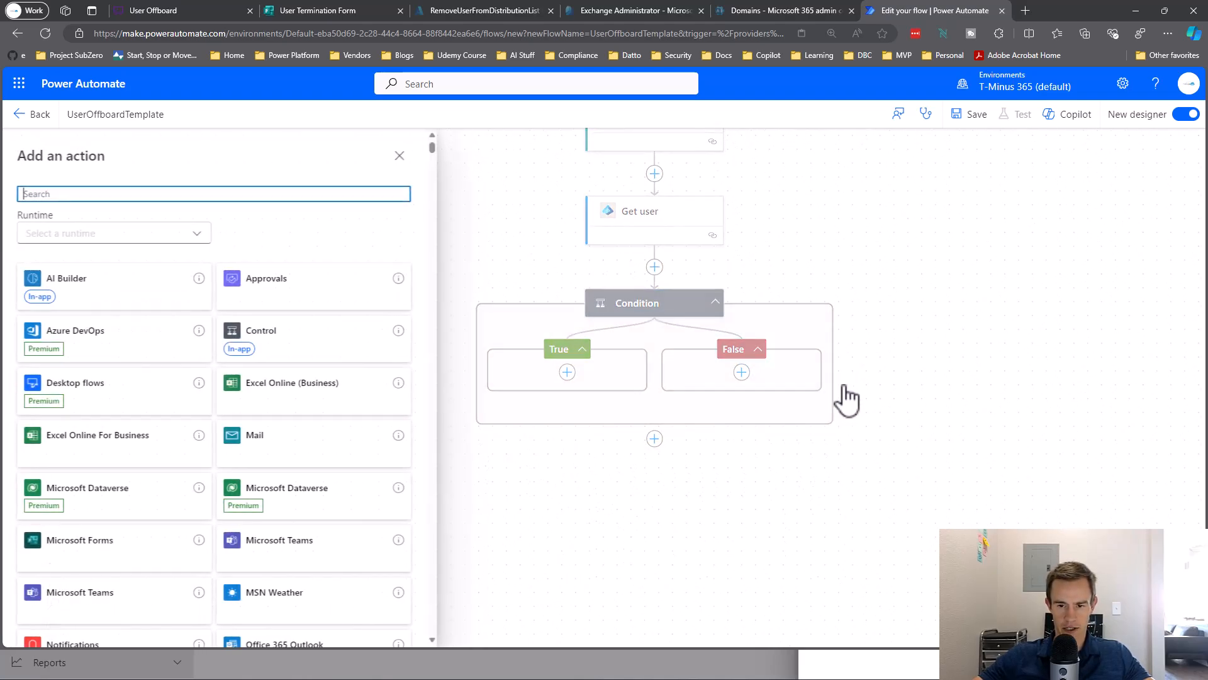
pyautogui.write('delay')
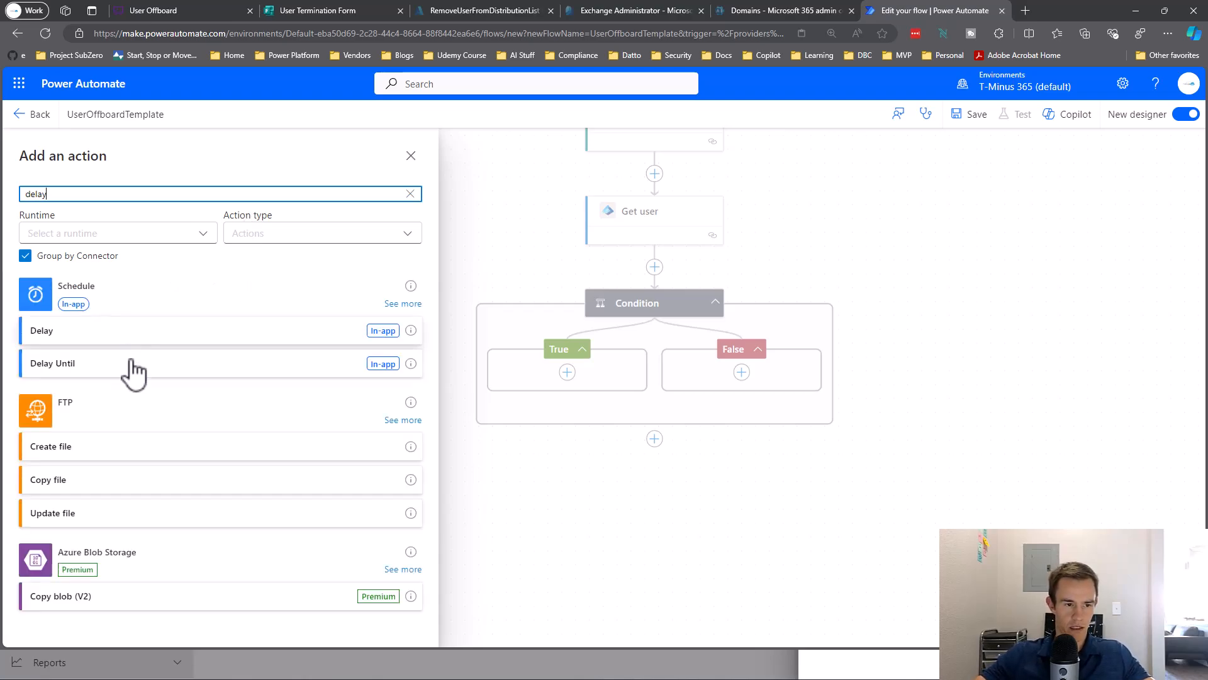
pyautogui.click(133, 364)
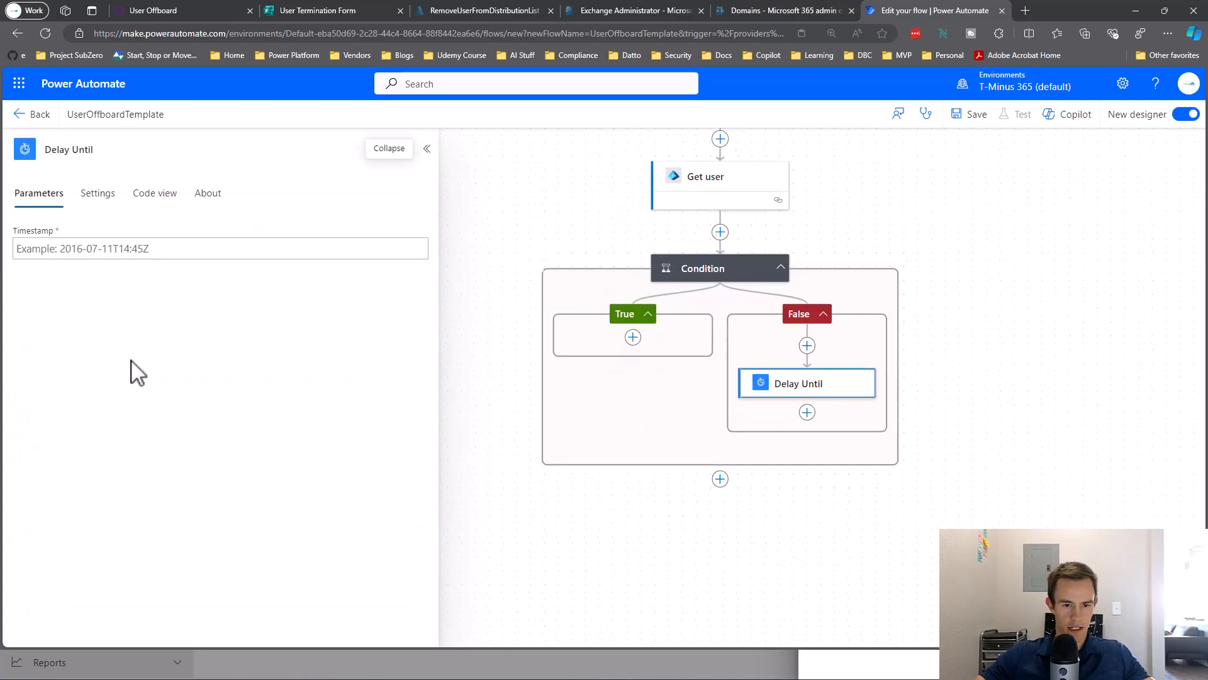
# Start the Timestamp expression with the convertToUtc function.
pyautogui.click(143, 246)
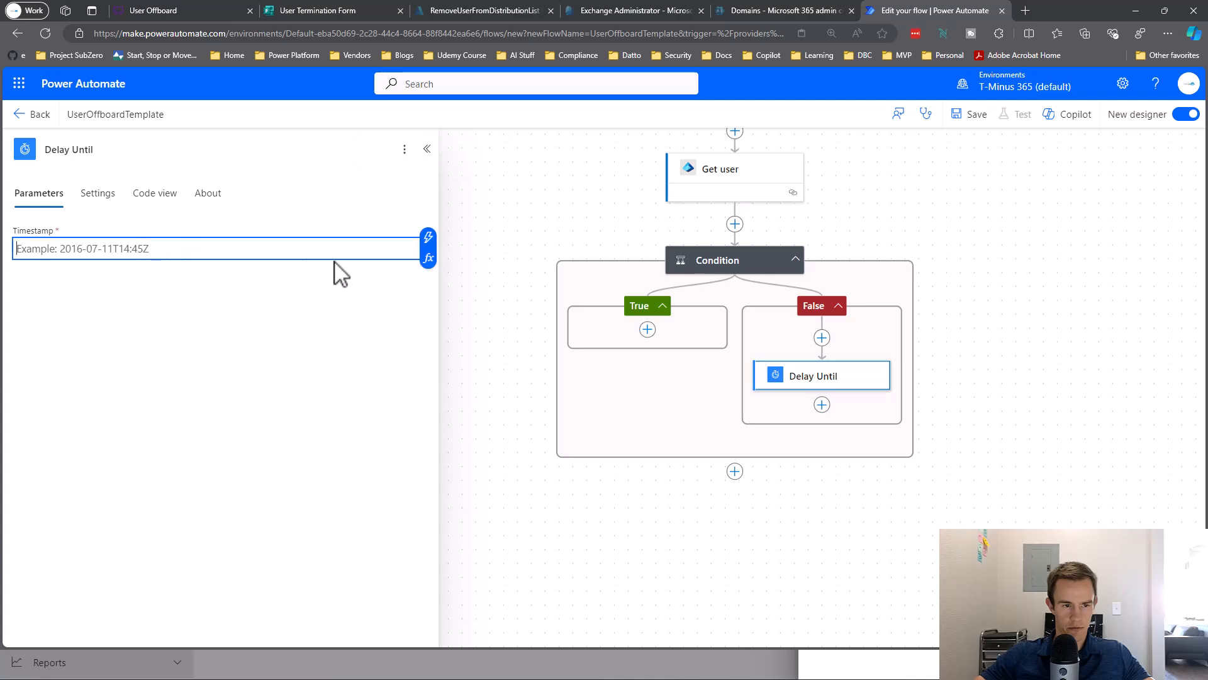
pyautogui.click(427, 237)
pyautogui.click(409, 250)
pyautogui.click(427, 259)
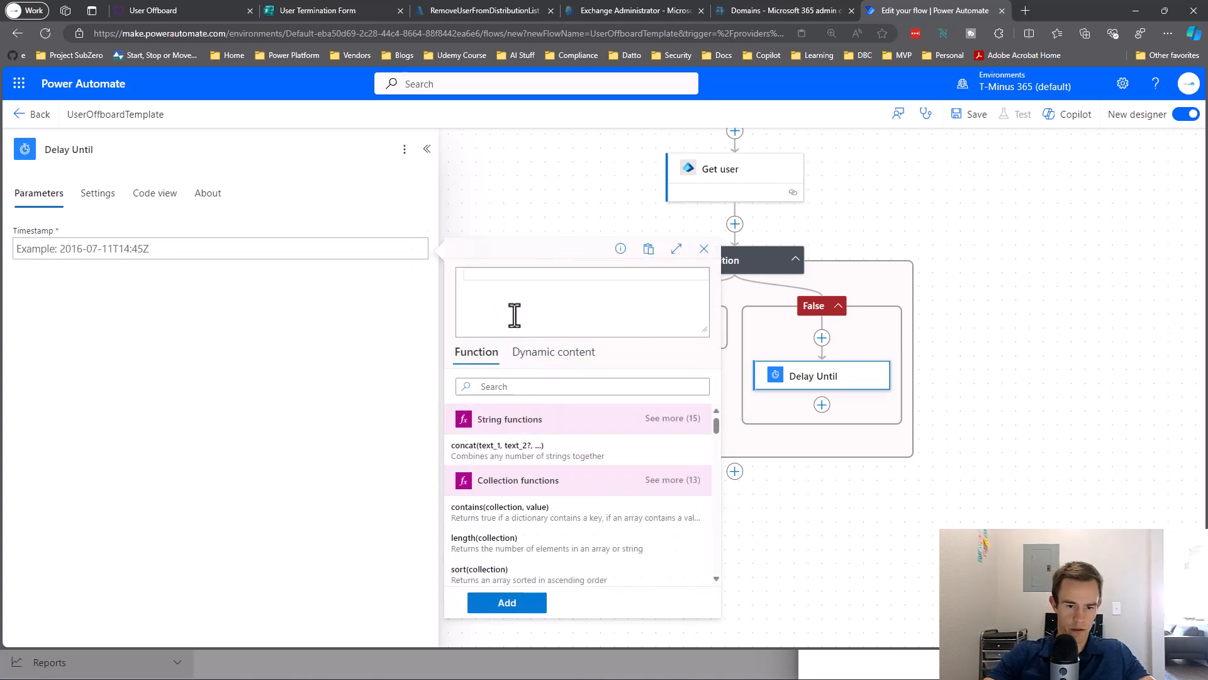
pyautogui.write('convert')
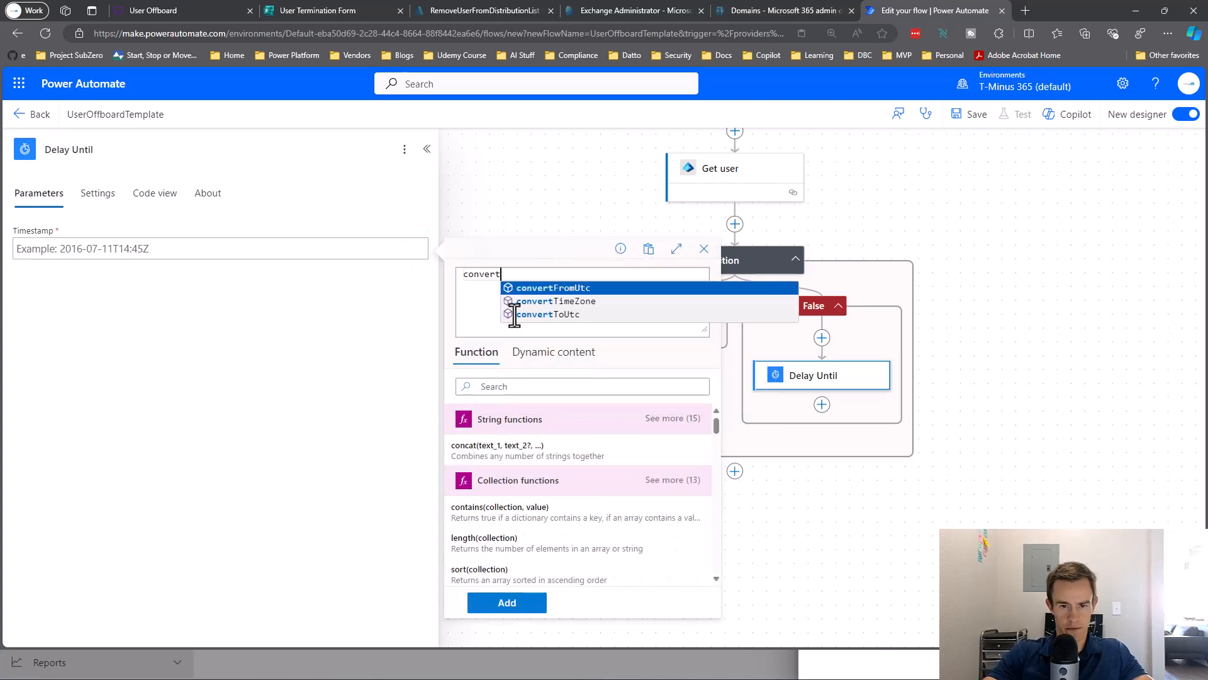
pyautogui.click(515, 313)
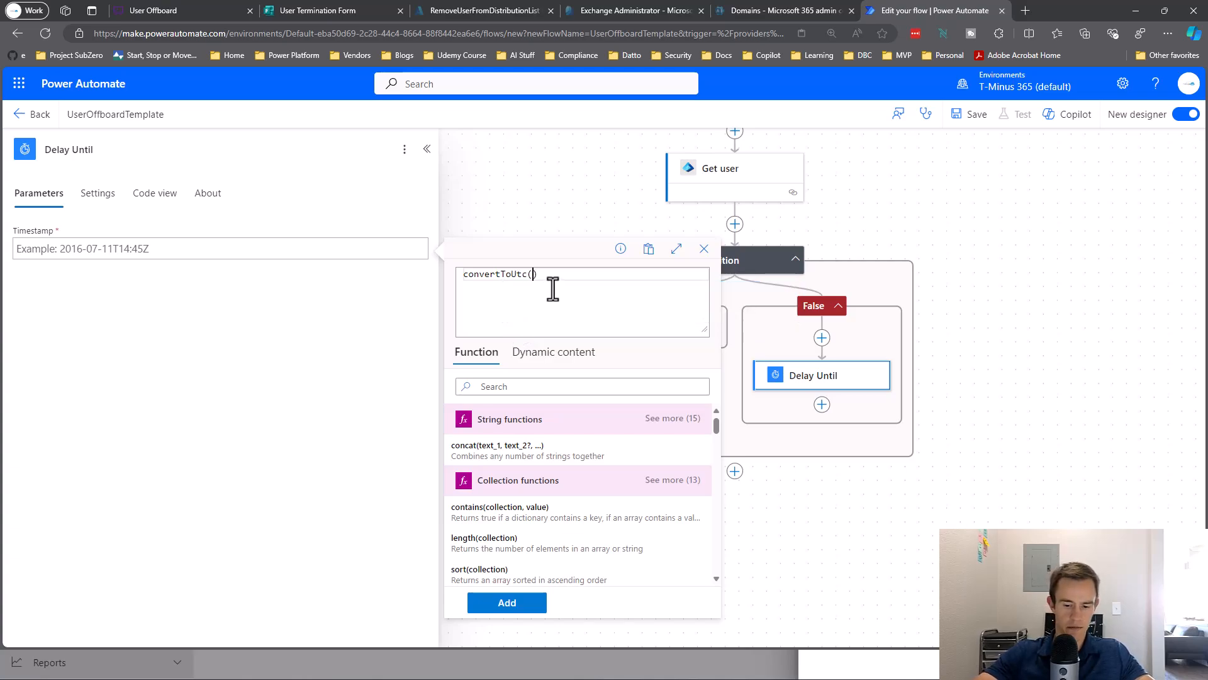
# Pass the Termination Date answer into convertToUtc and copy the time zones reference link.
pyautogui.click(567, 361)
pyautogui.scroll(-5, 554, 491)
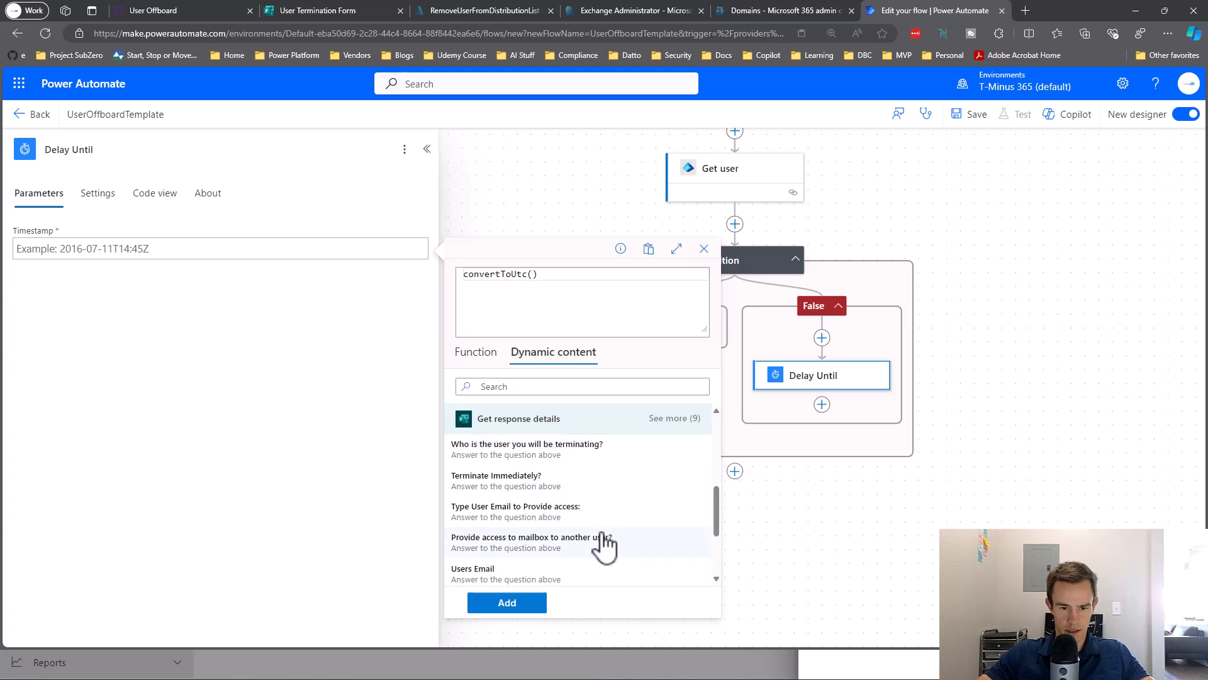
pyautogui.click(676, 419)
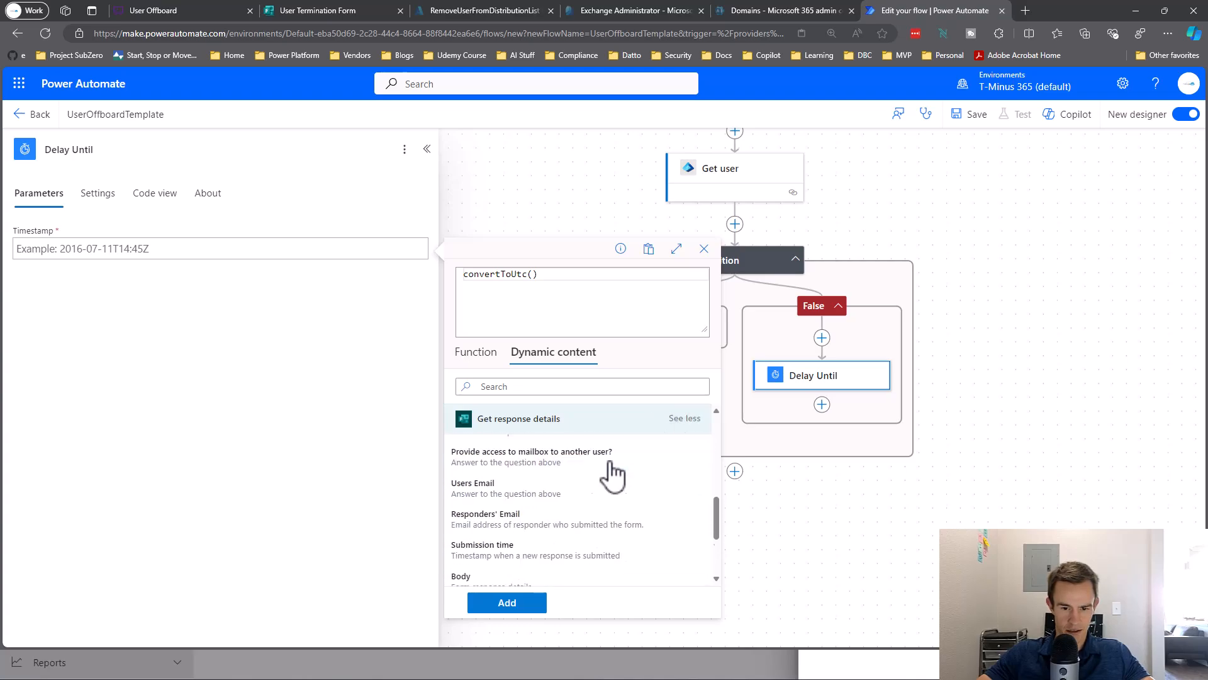
pyautogui.scroll(-2, 610, 475)
pyautogui.scroll(5, 571, 526)
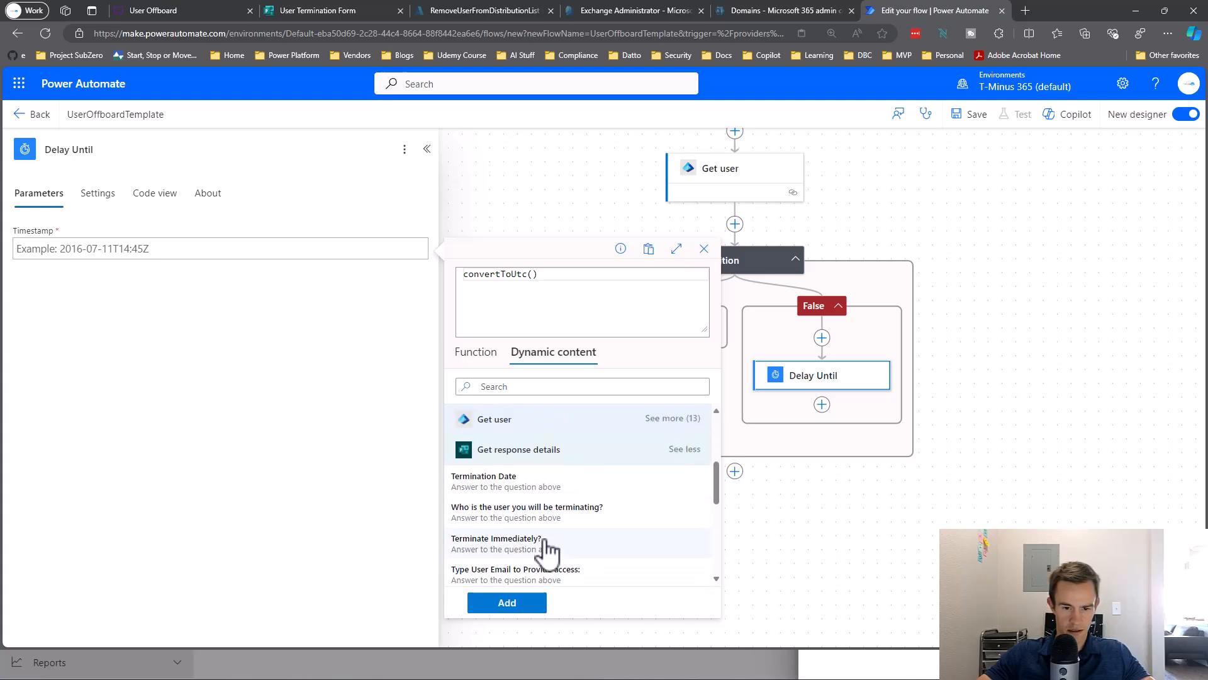
pyautogui.click(521, 481)
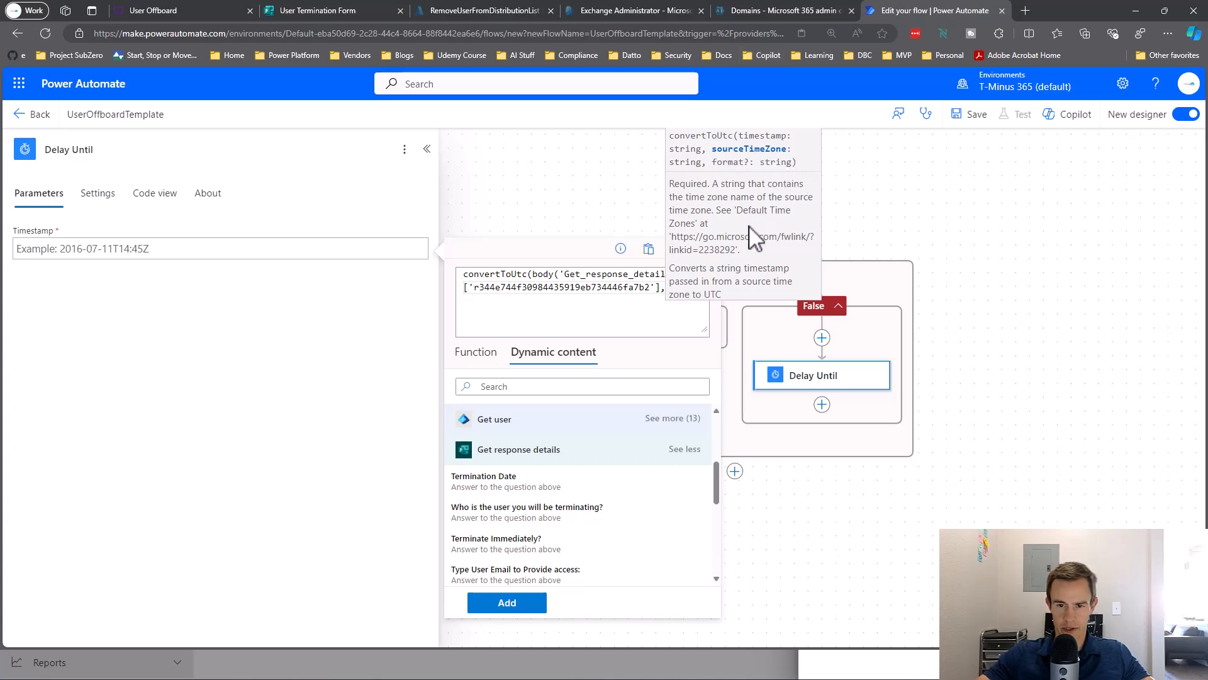
pyautogui.moveTo(720, 242); pyautogui.dragTo(679, 238)
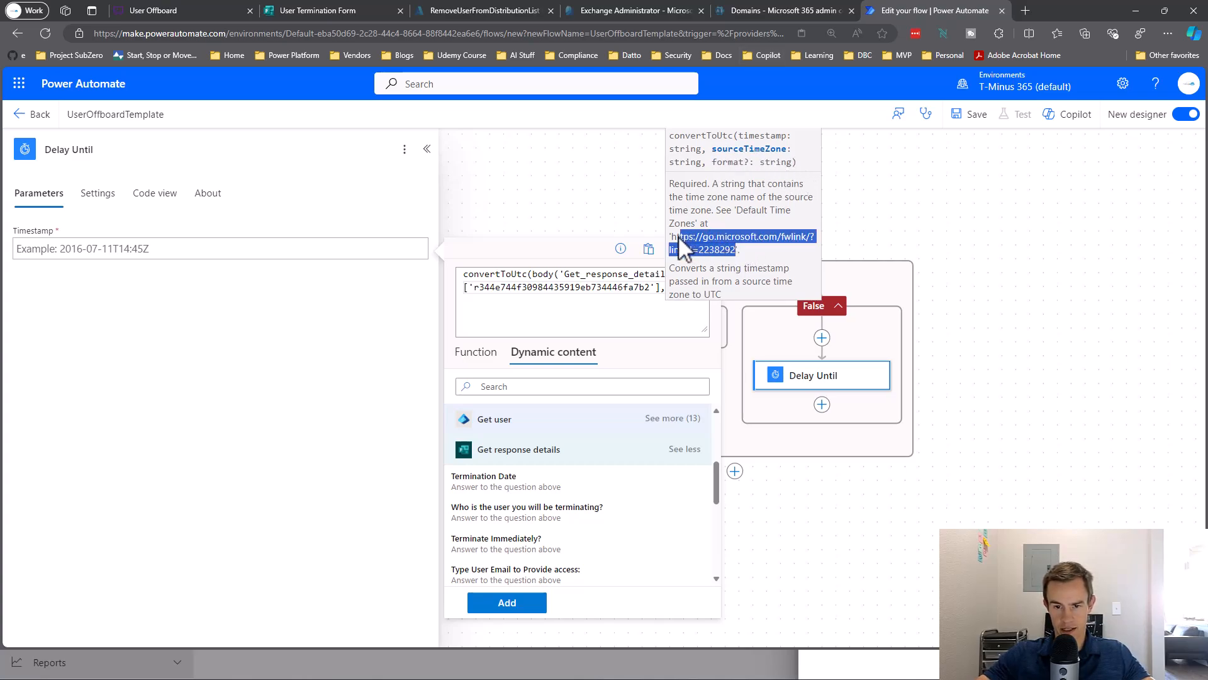
# Look up and copy 'Mountain Standard Time' from the default time zones reference page.
pyautogui.click(1025, 11)
pyautogui.write('https://go.microsoft.com/fwlink/?linkid=2238292')
pyautogui.press('Return')
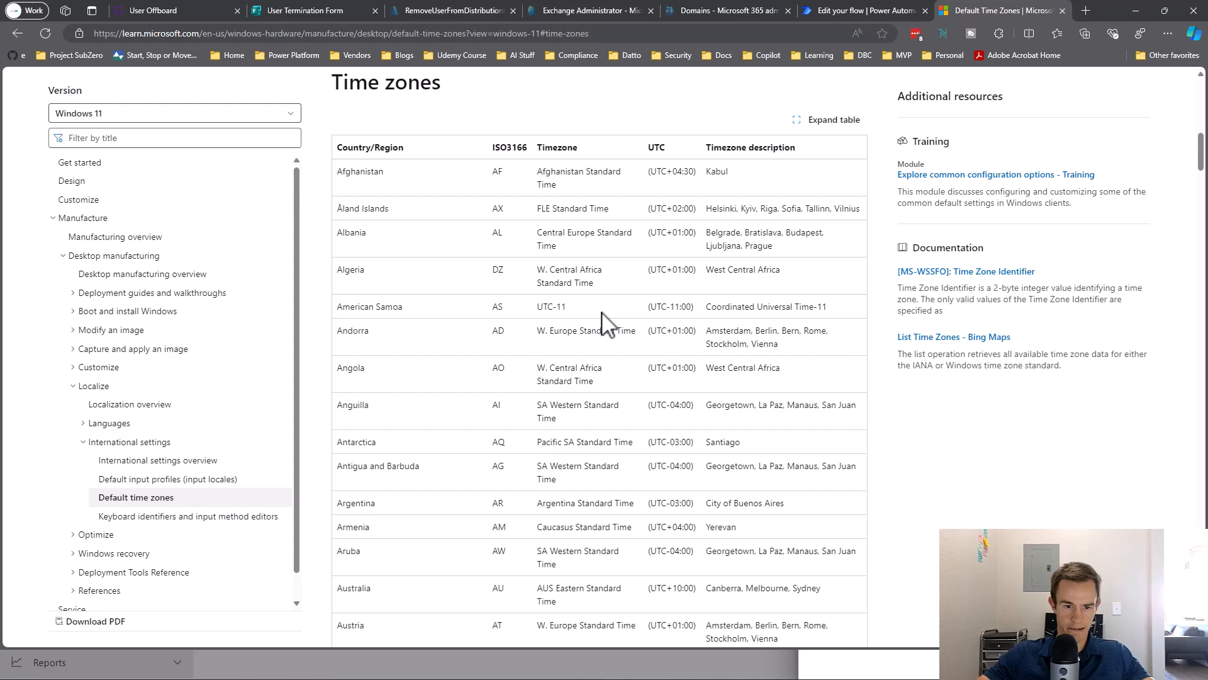
pyautogui.hotkey('ctrl', 'f')
pyautogui.write('Mountain')
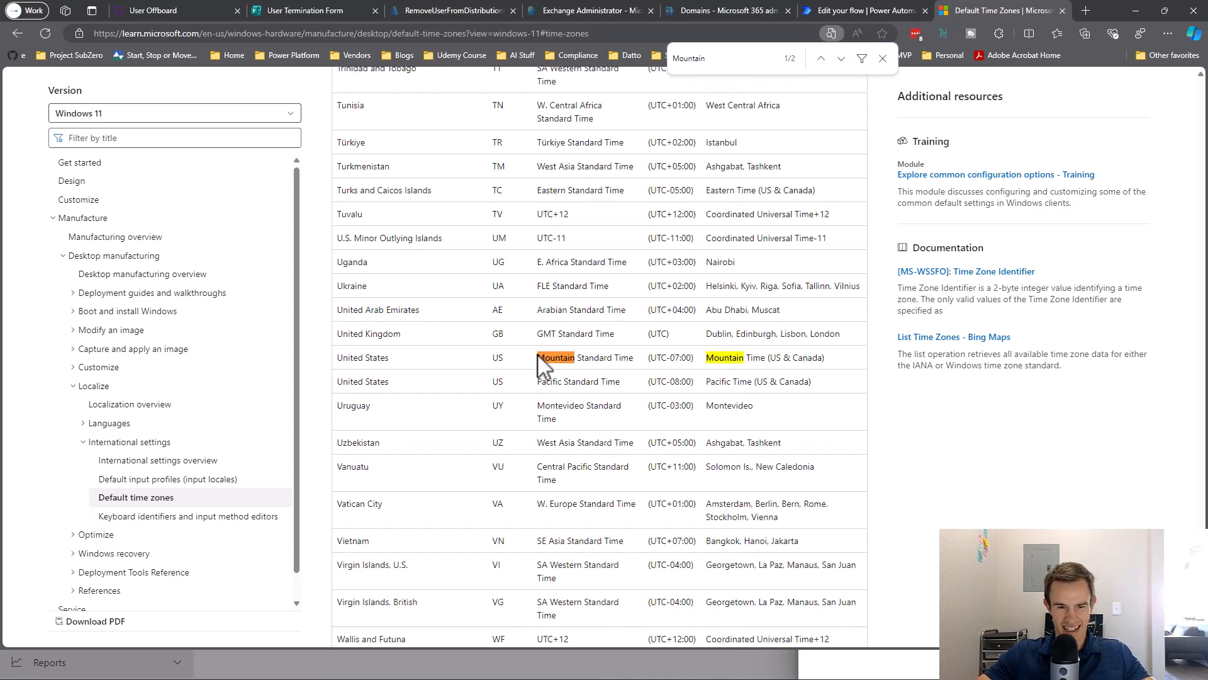
pyautogui.moveTo(535, 357); pyautogui.dragTo(627, 356)
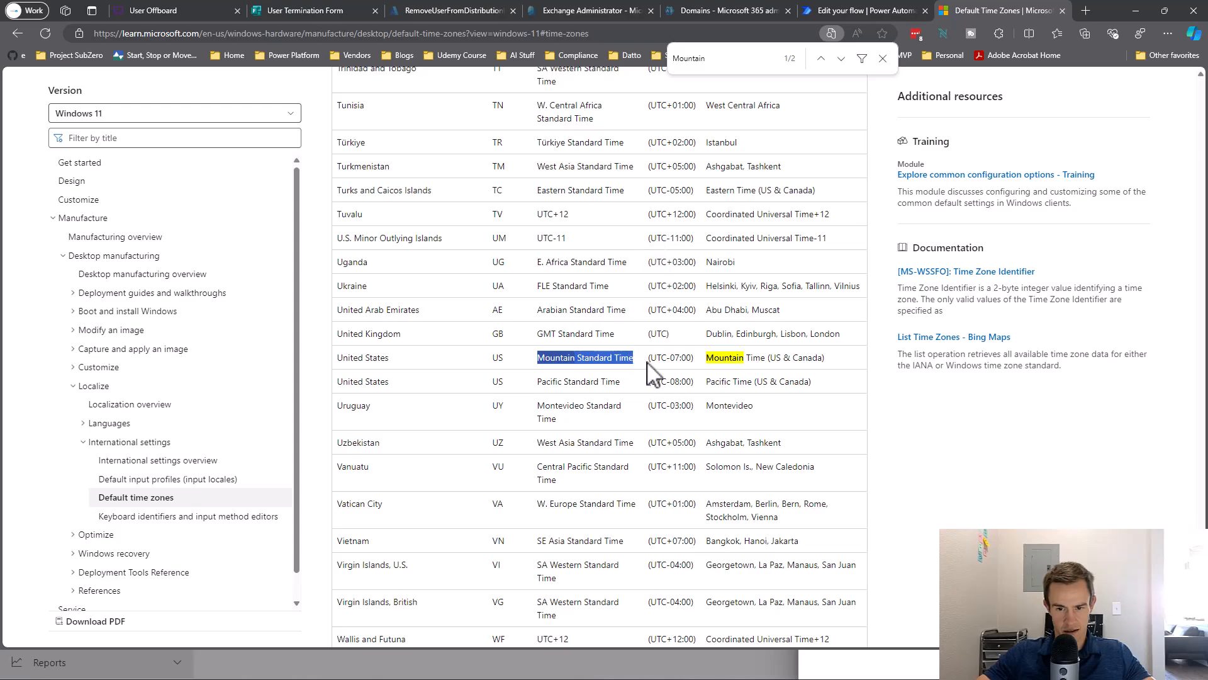
pyautogui.scroll(20, 651, 368)
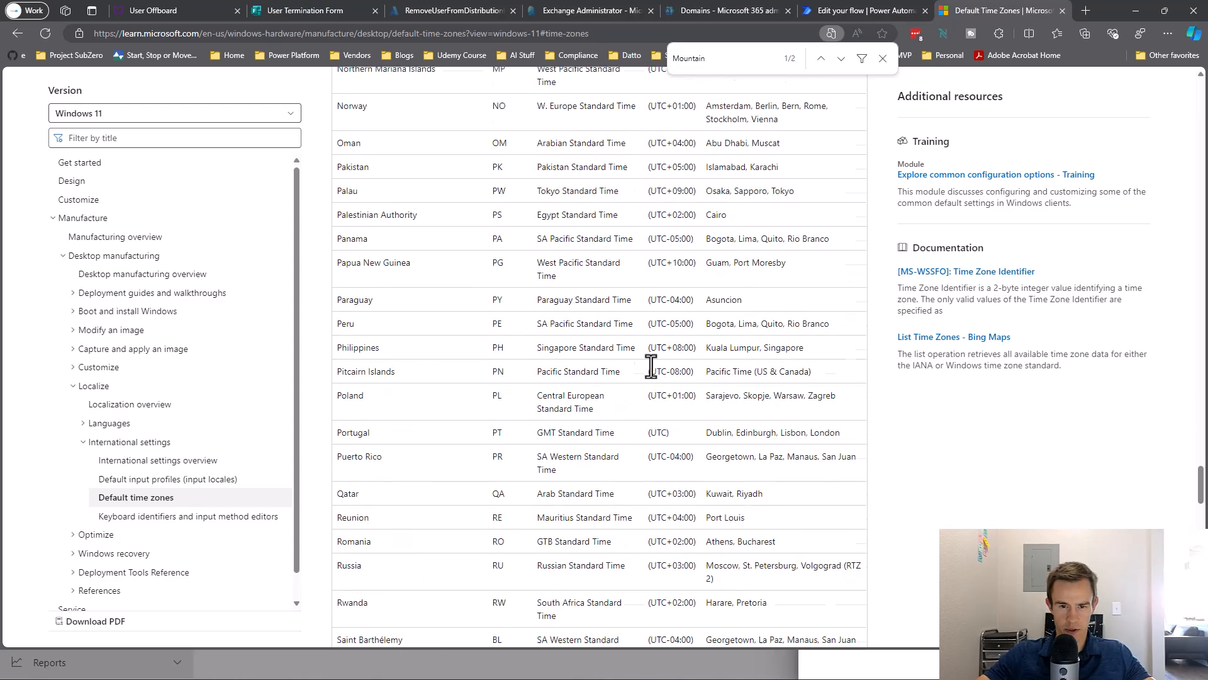
pyautogui.scroll(20, 1049, 455)
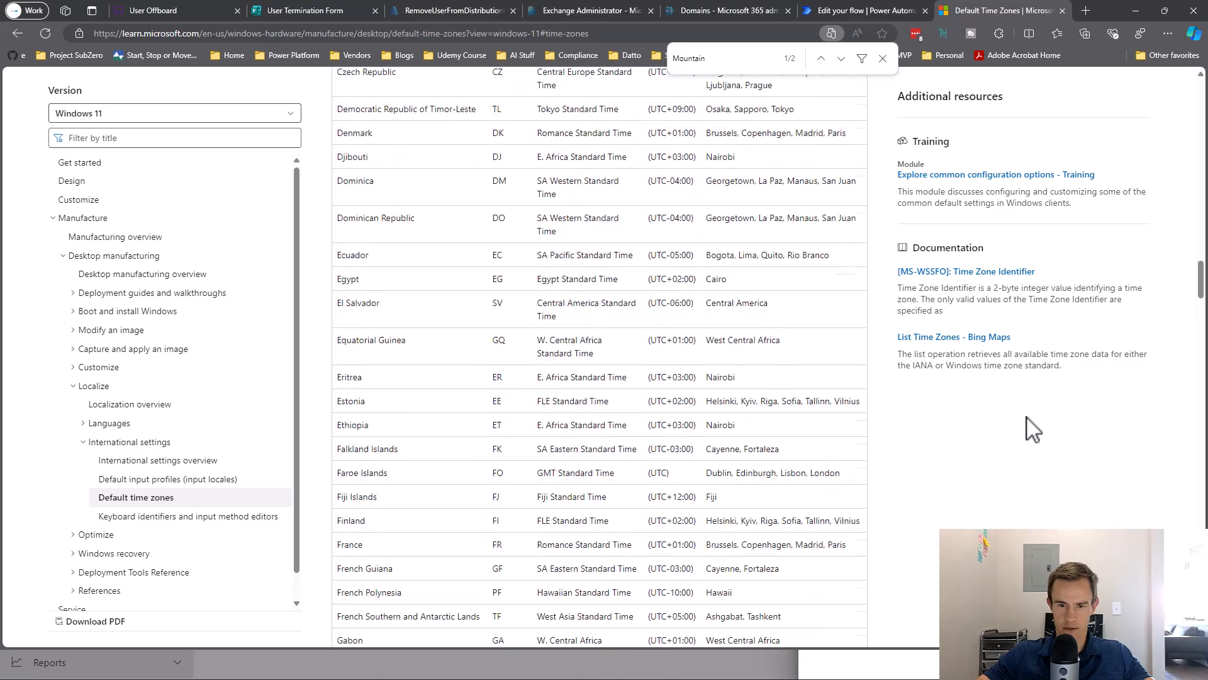
pyautogui.scroll(20, 1029, 426)
pyautogui.scroll(-3, 527, 521)
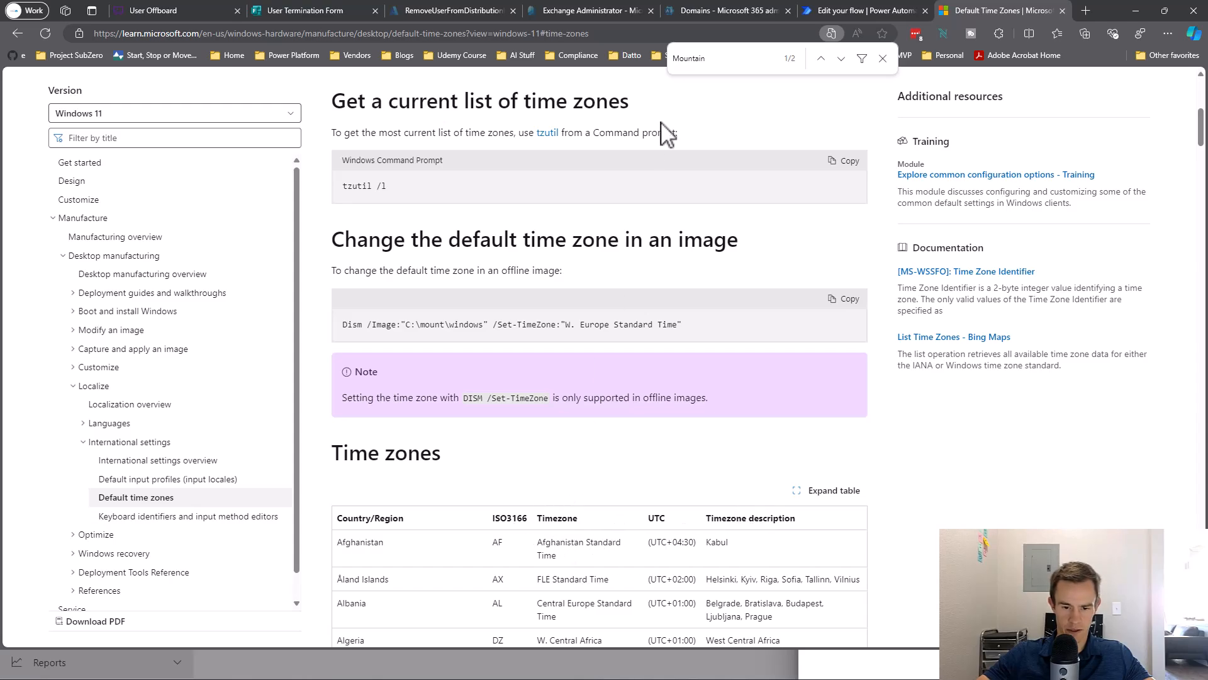
pyautogui.click(833, 9)
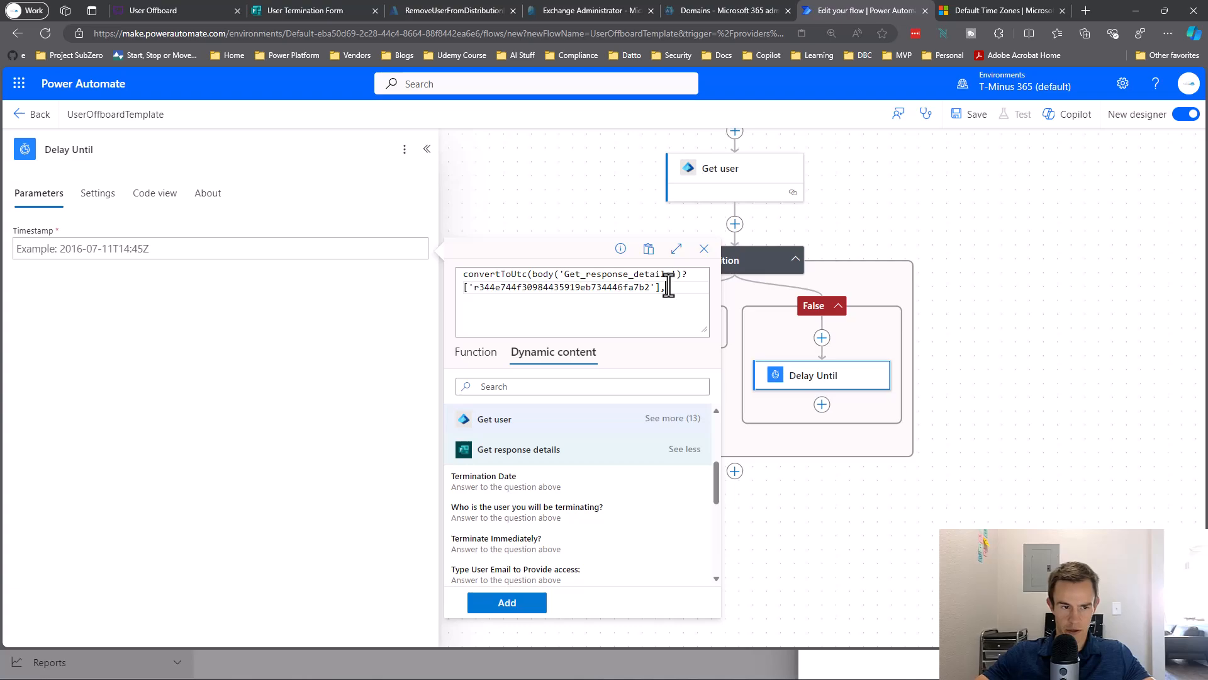
# Finish convertToUtc with Mountain Standard Time and rename the condition 'Terminate Immediately?'.
pyautogui.write('Mountain Standard Time')
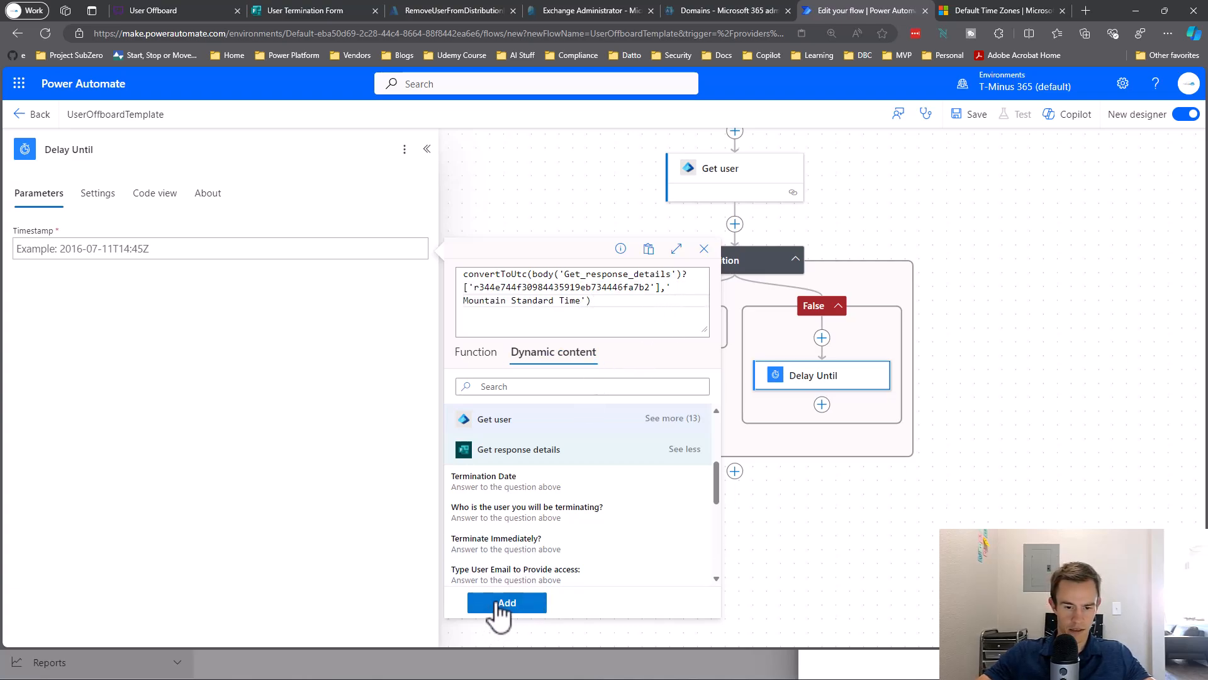
pyautogui.click(500, 602)
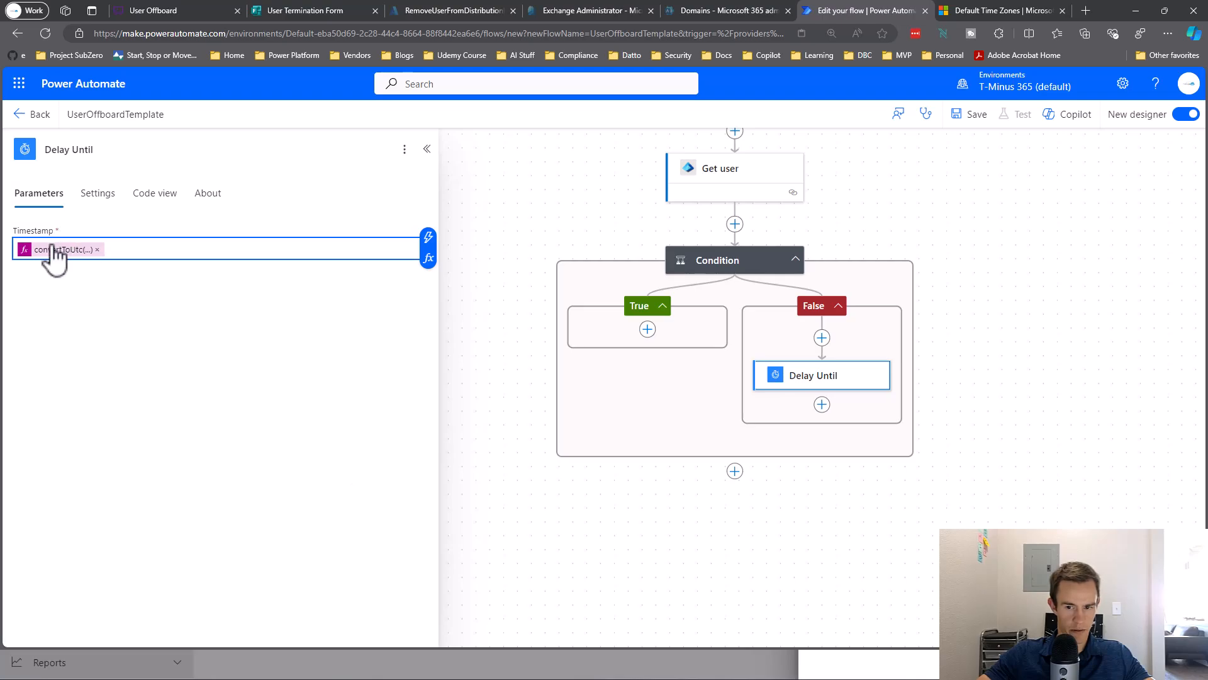
pyautogui.click(736, 264)
pyautogui.click(139, 151)
pyautogui.write('Terminate')
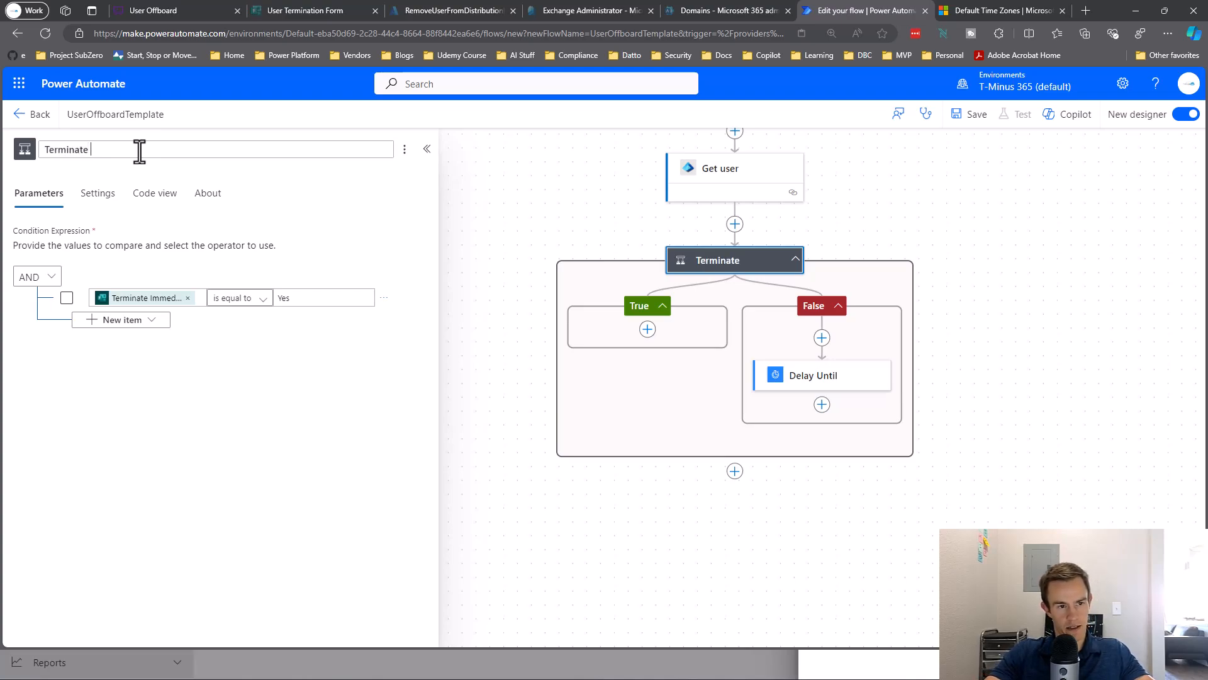
pyautogui.write(' Immediately?')
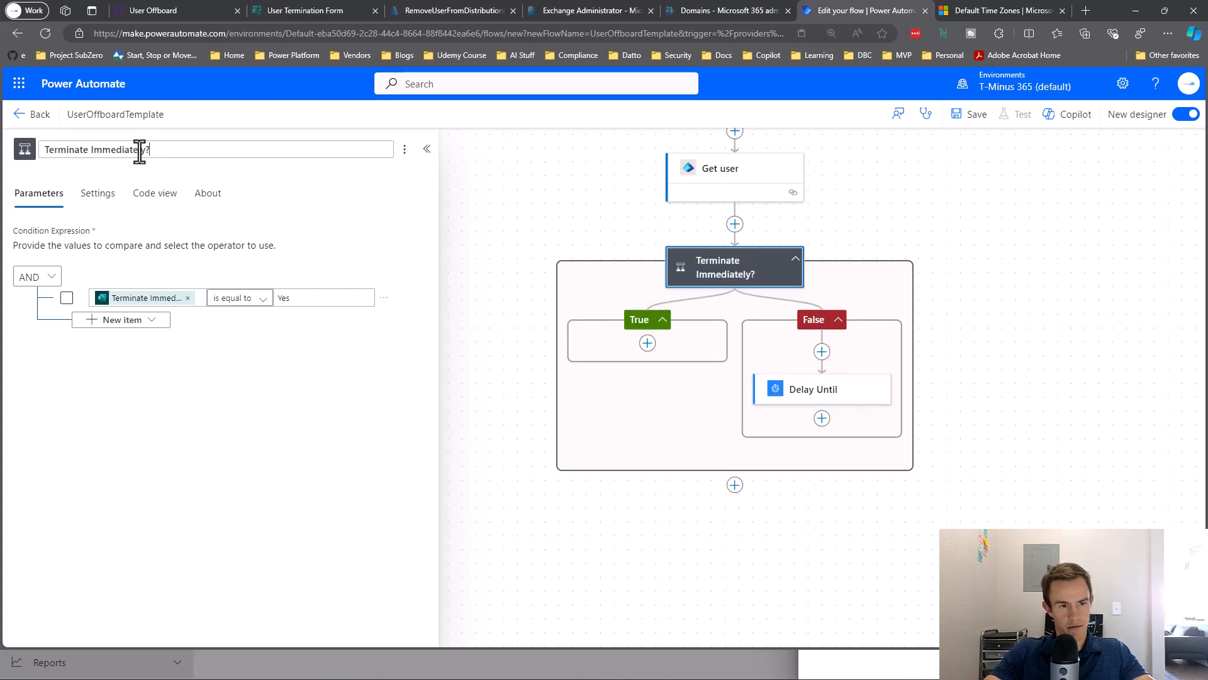
# Inspect the Get user step's parameters beneath Get response details.
pyautogui.moveTo(917, 296); pyautogui.dragTo(796, 364)
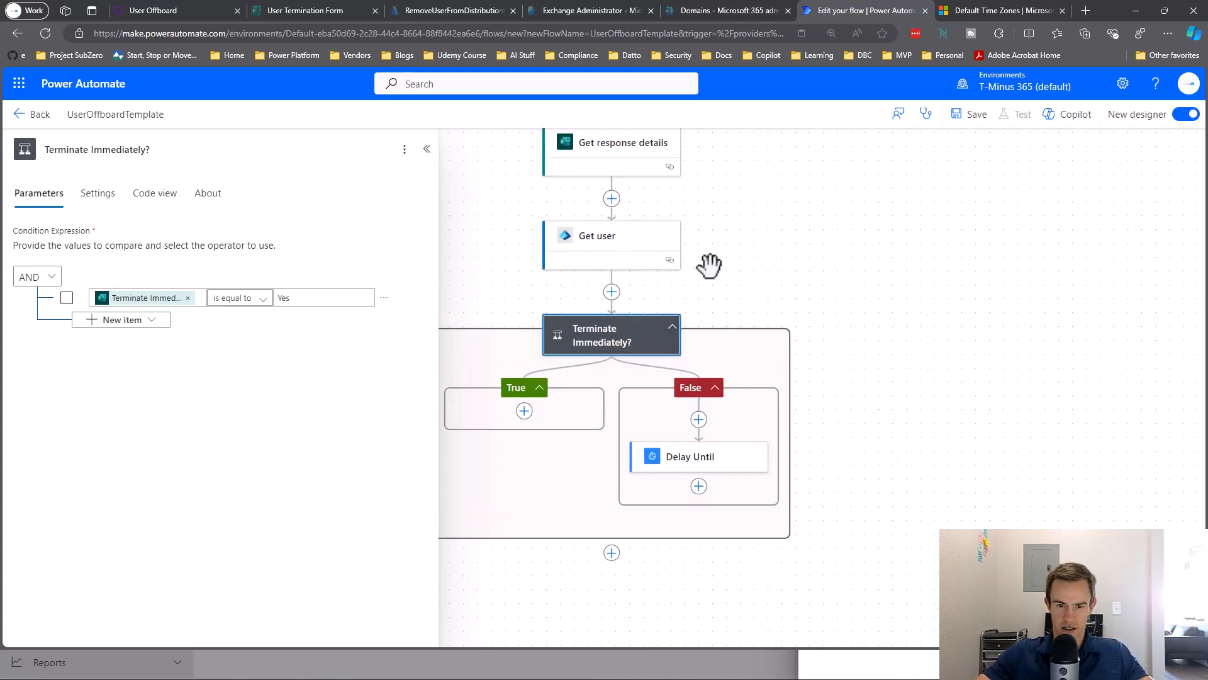
pyautogui.click(631, 256)
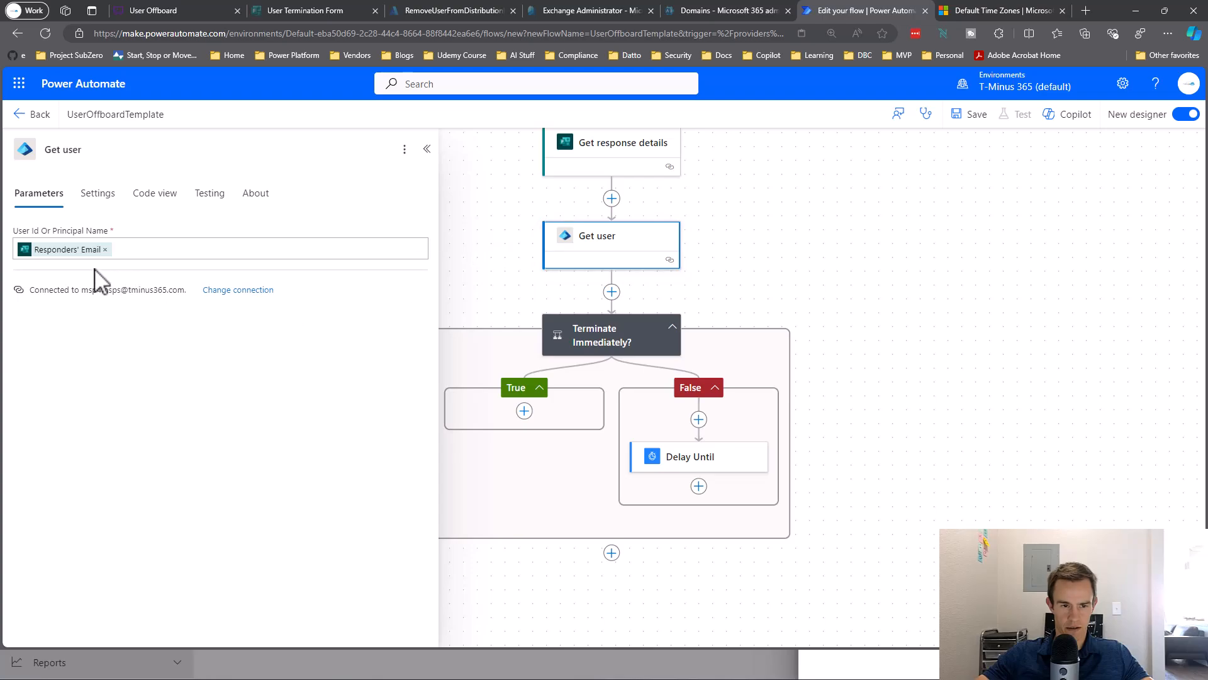
pyautogui.moveTo(796, 261); pyautogui.dragTo(898, 364)
pyautogui.click(730, 343)
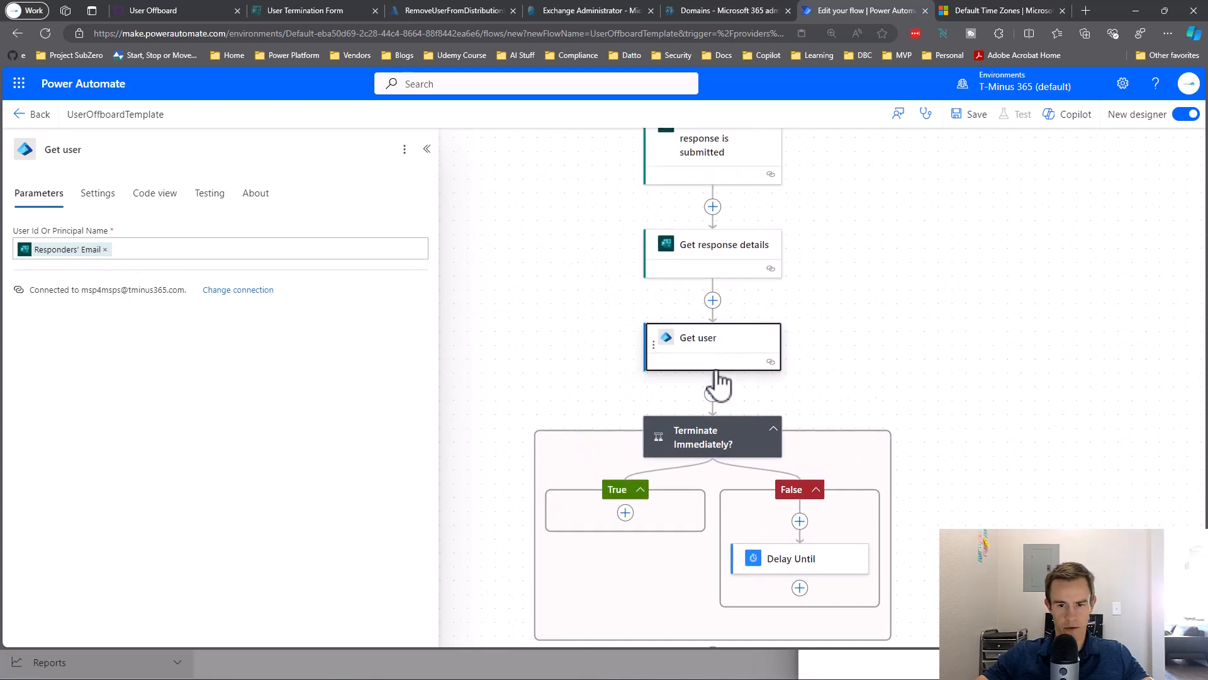
# Add a new action below Get user and start searching the picker with 'se' for send email.
pyautogui.click(712, 393)
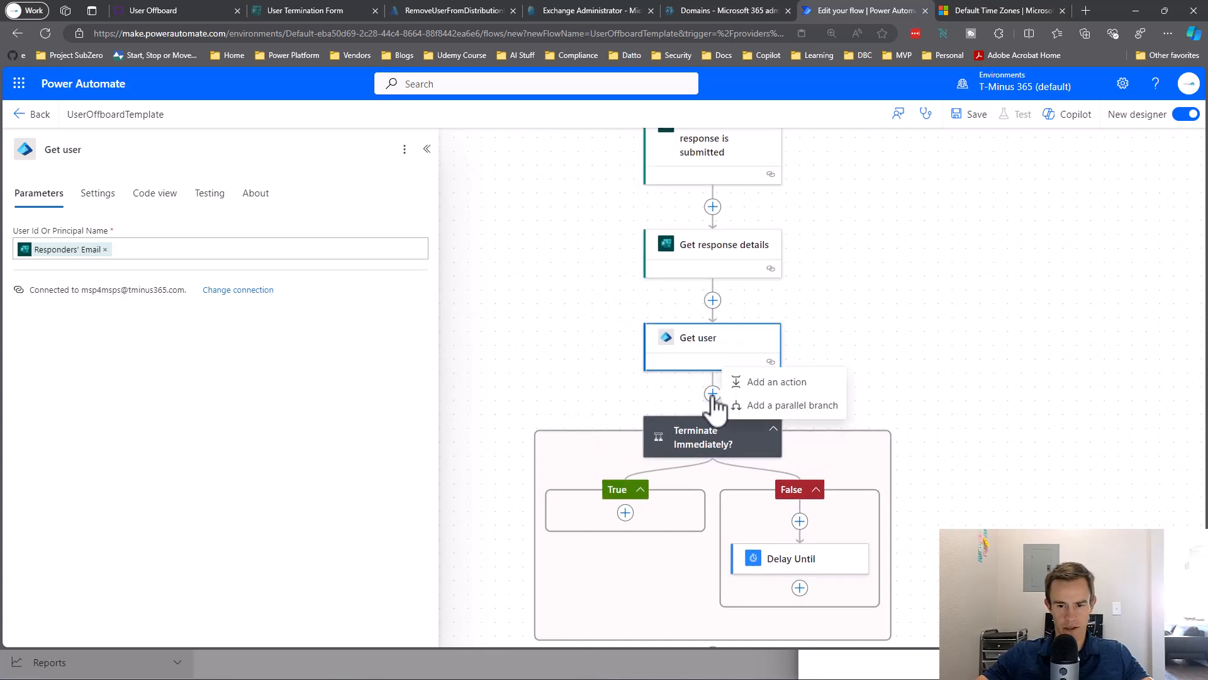
pyautogui.click(795, 389)
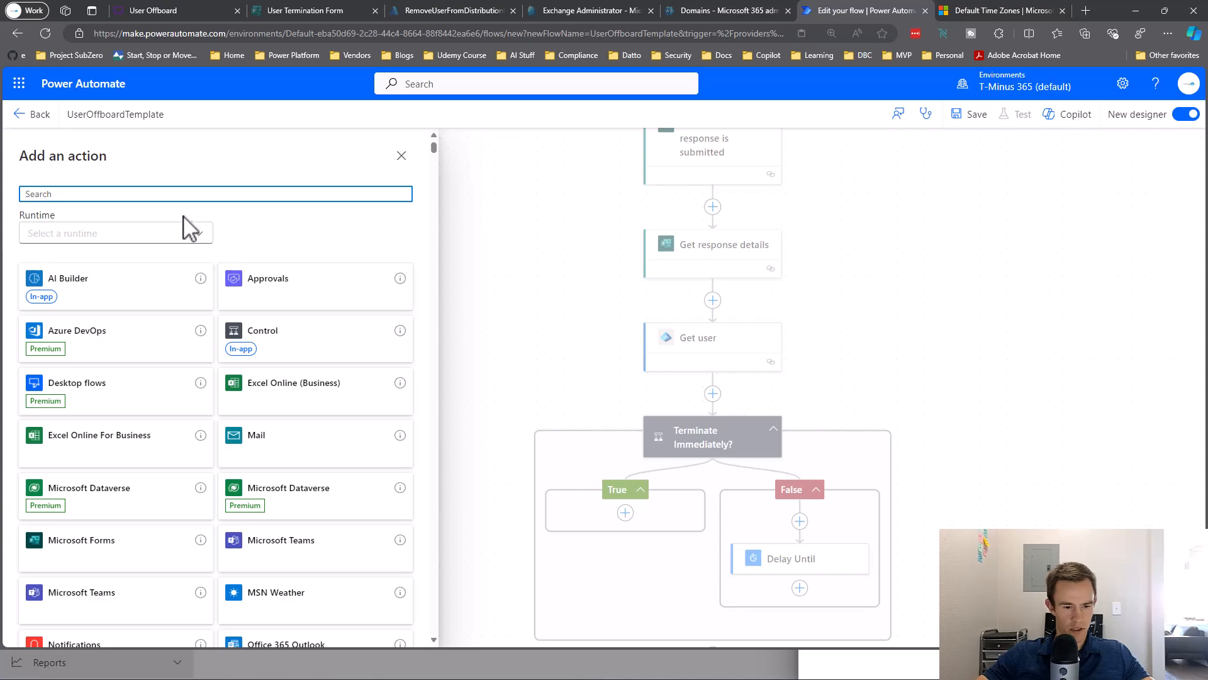
pyautogui.click(210, 194)
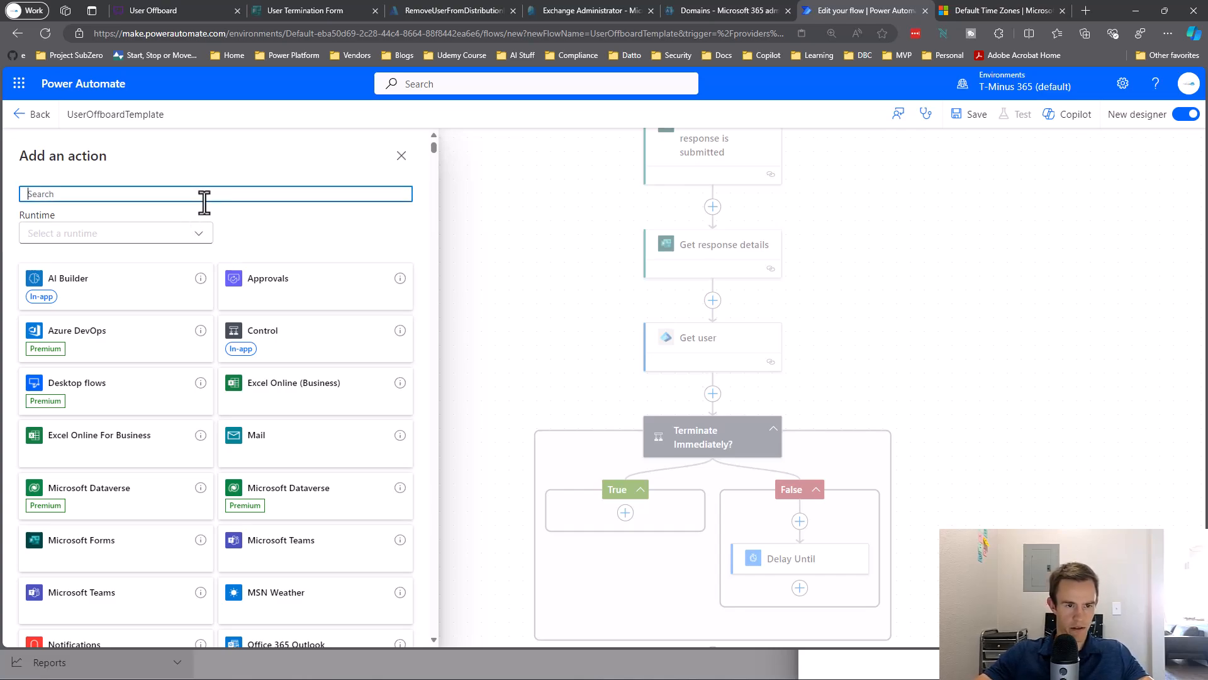
pyautogui.write('send email')
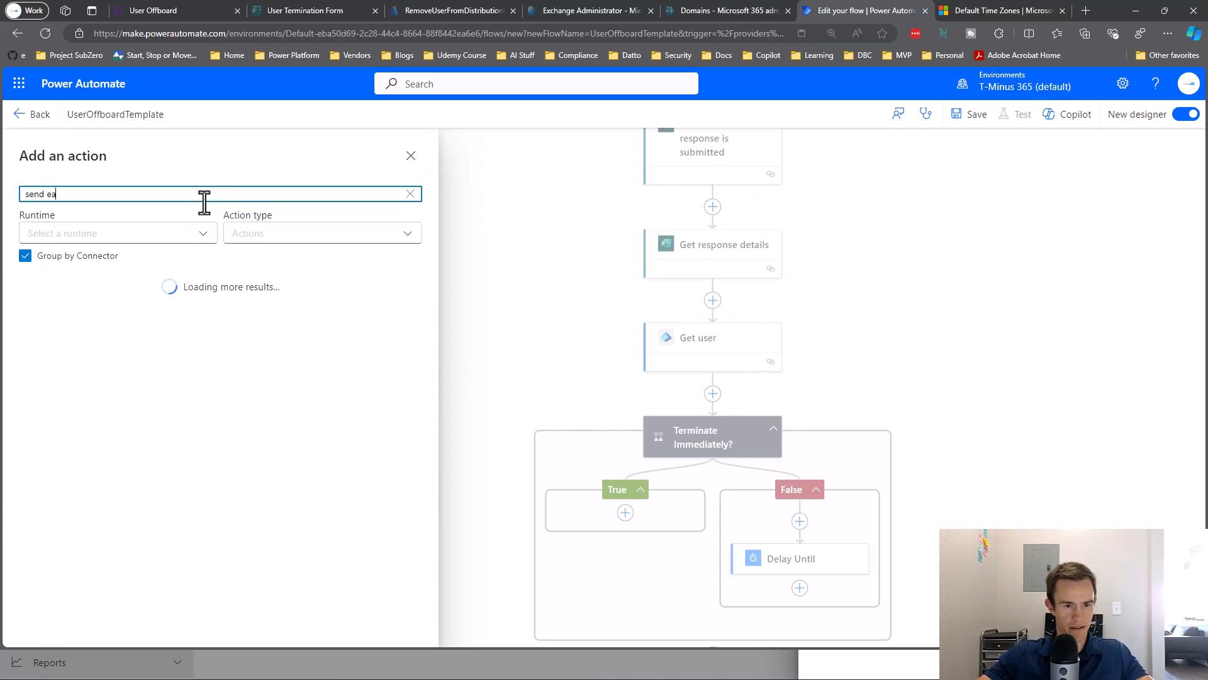
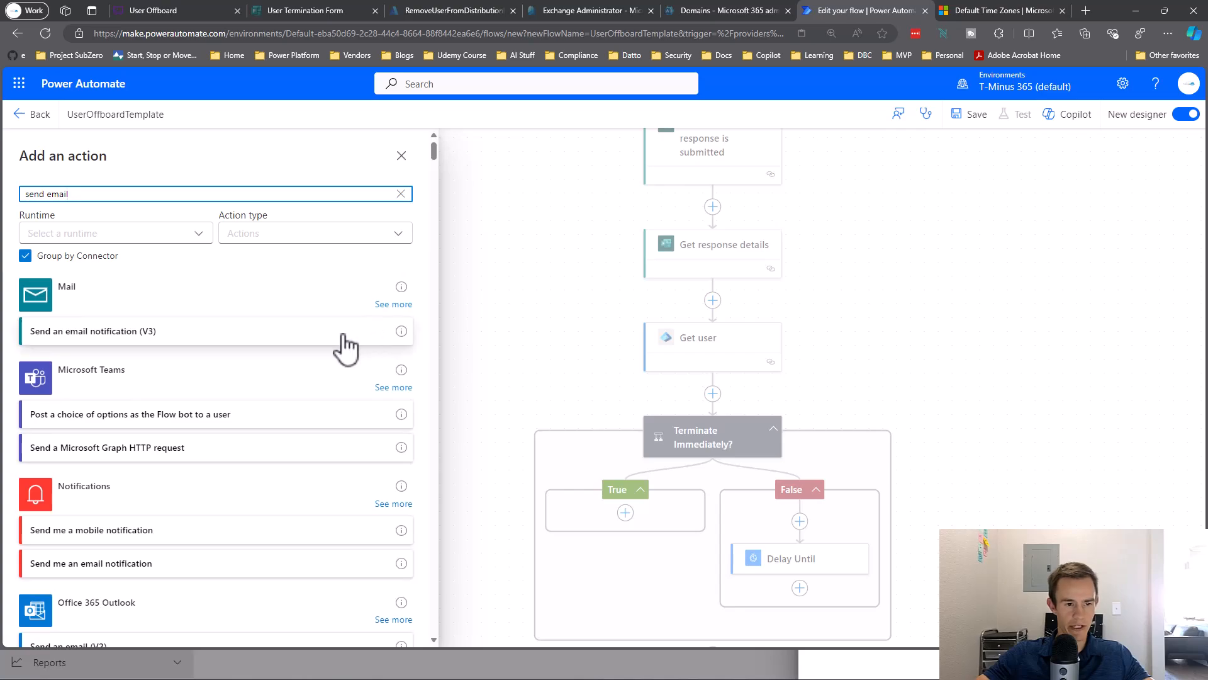
# From the Office 365 Outlook results, add 'Send an email from a shared mailbox (V2)' after Get user.
pyautogui.scroll(-2, 354, 371)
pyautogui.scroll(-2, 371, 409)
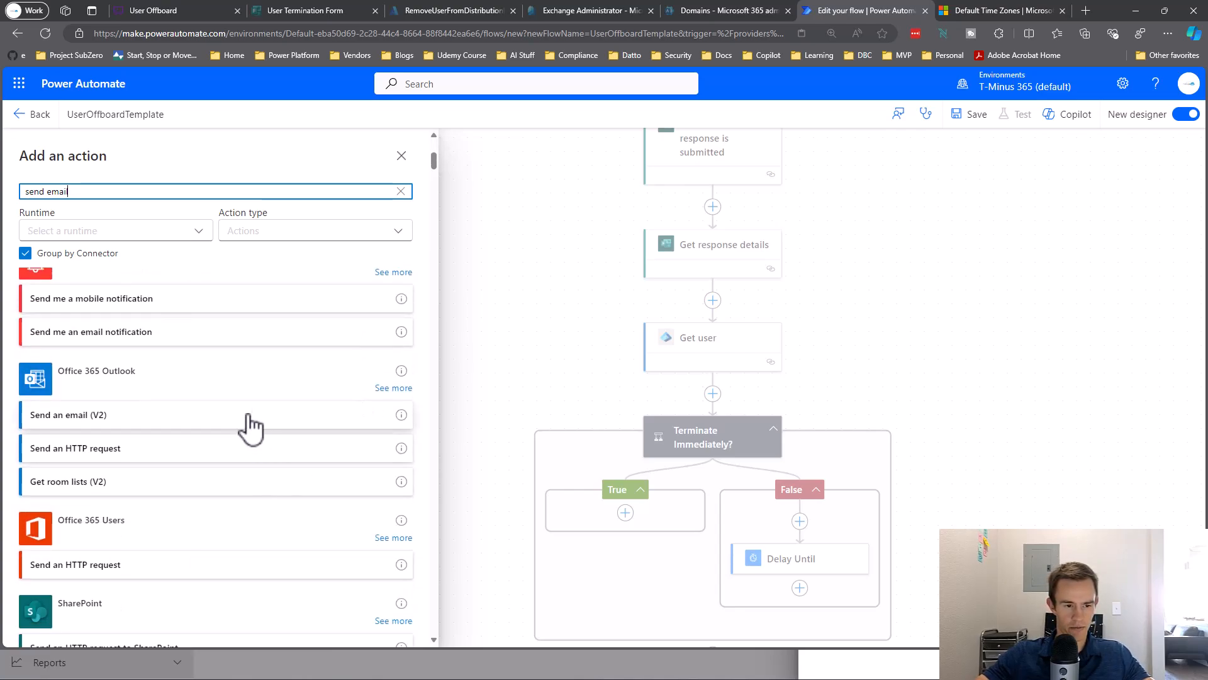
pyautogui.scroll(5, 254, 419)
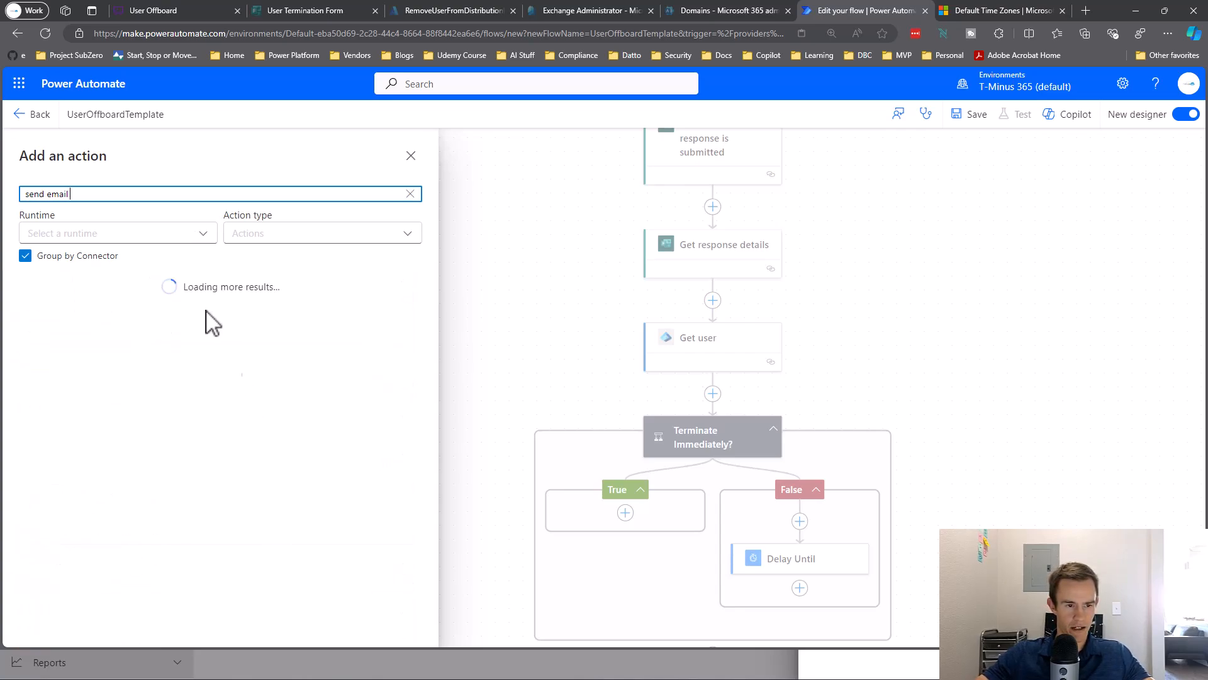
pyautogui.scroll(-10, 226, 324)
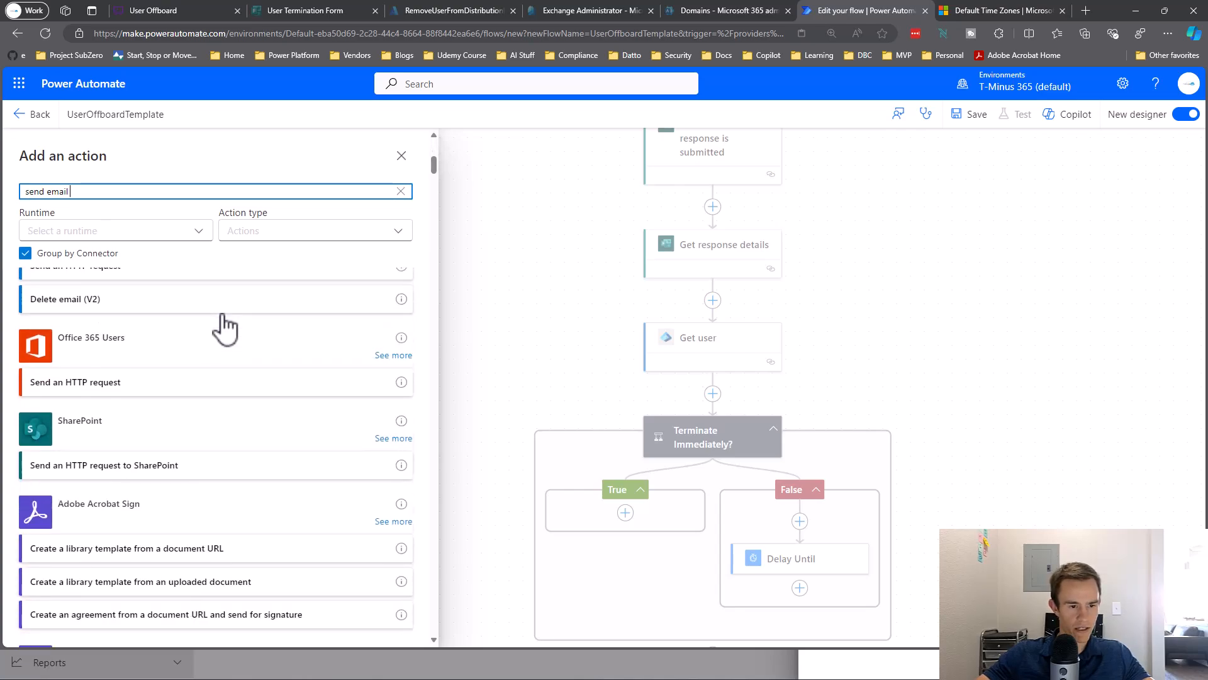
pyautogui.scroll(8, 226, 324)
pyautogui.scroll(-2, 252, 350)
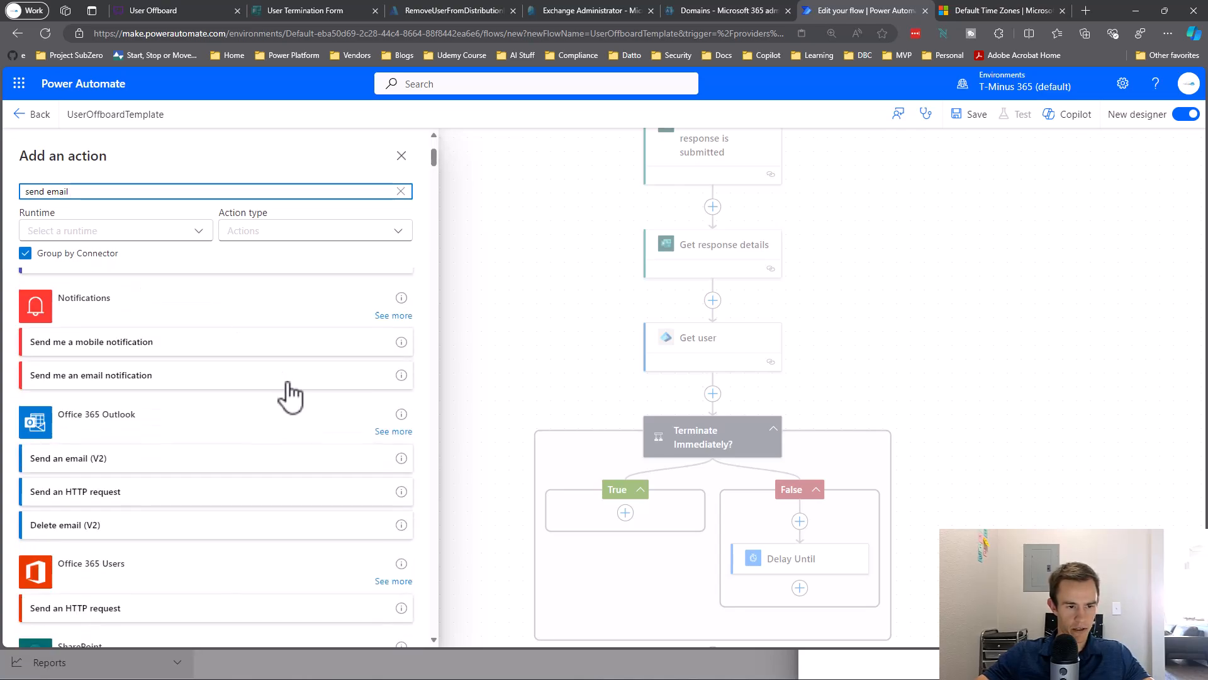
pyautogui.click(392, 430)
pyautogui.scroll(-5, 283, 434)
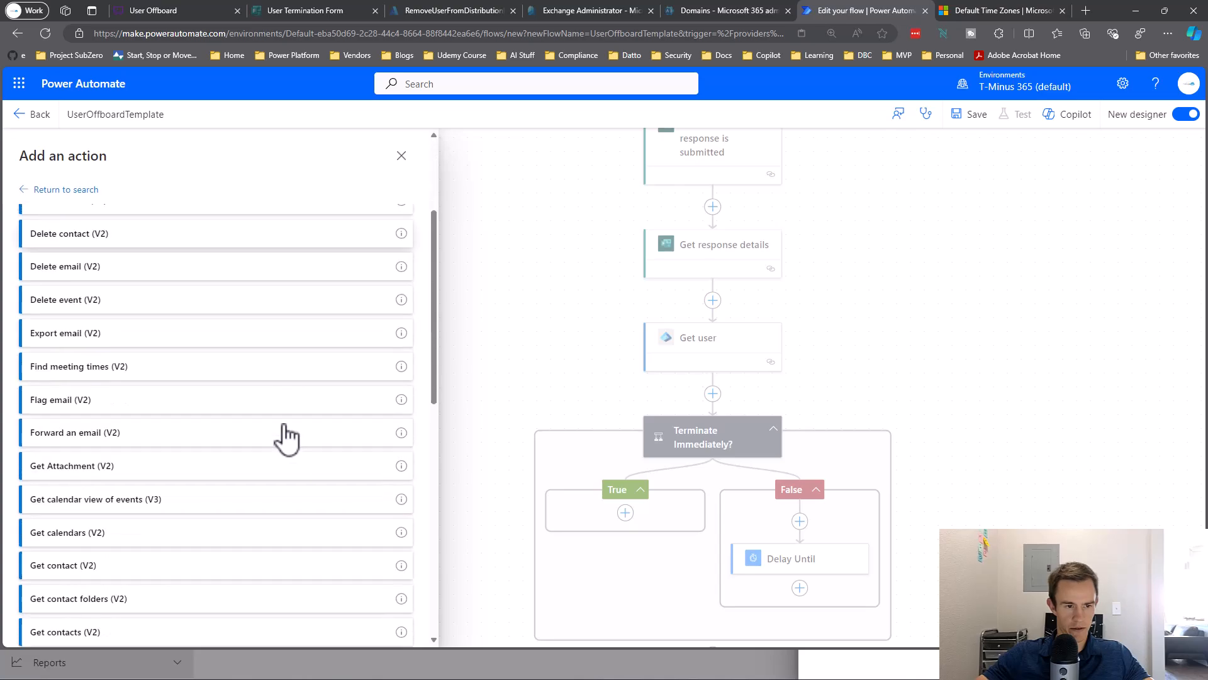
pyautogui.scroll(-8, 283, 436)
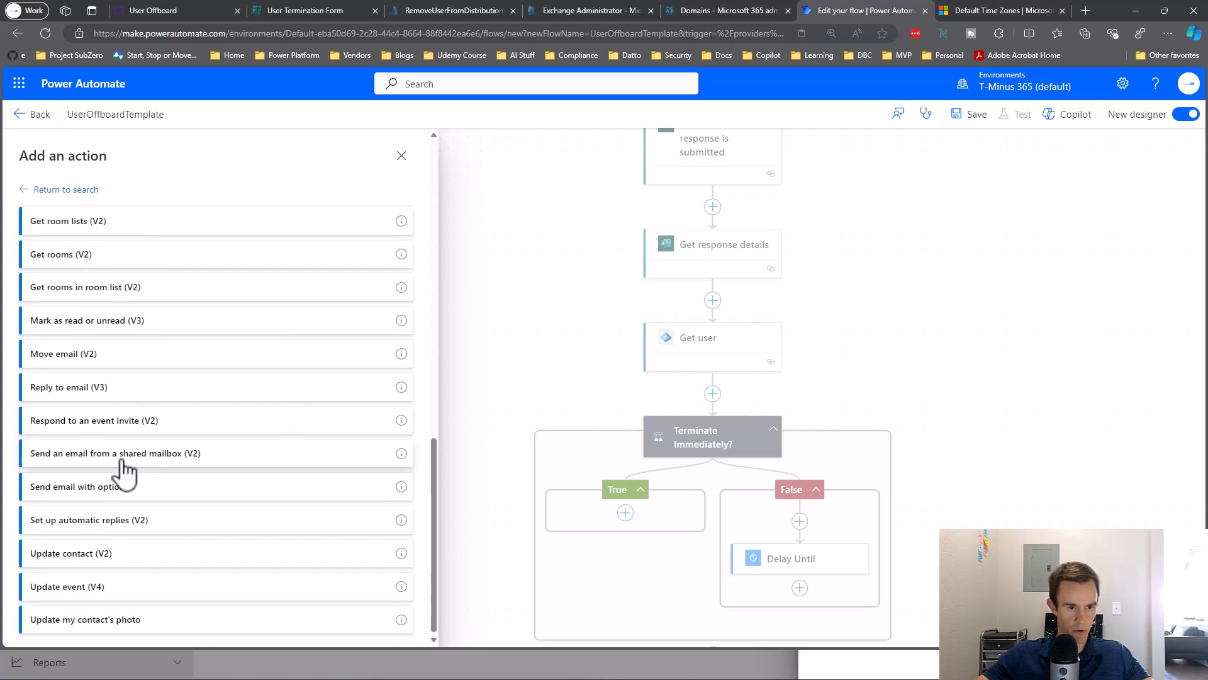
pyautogui.click(123, 456)
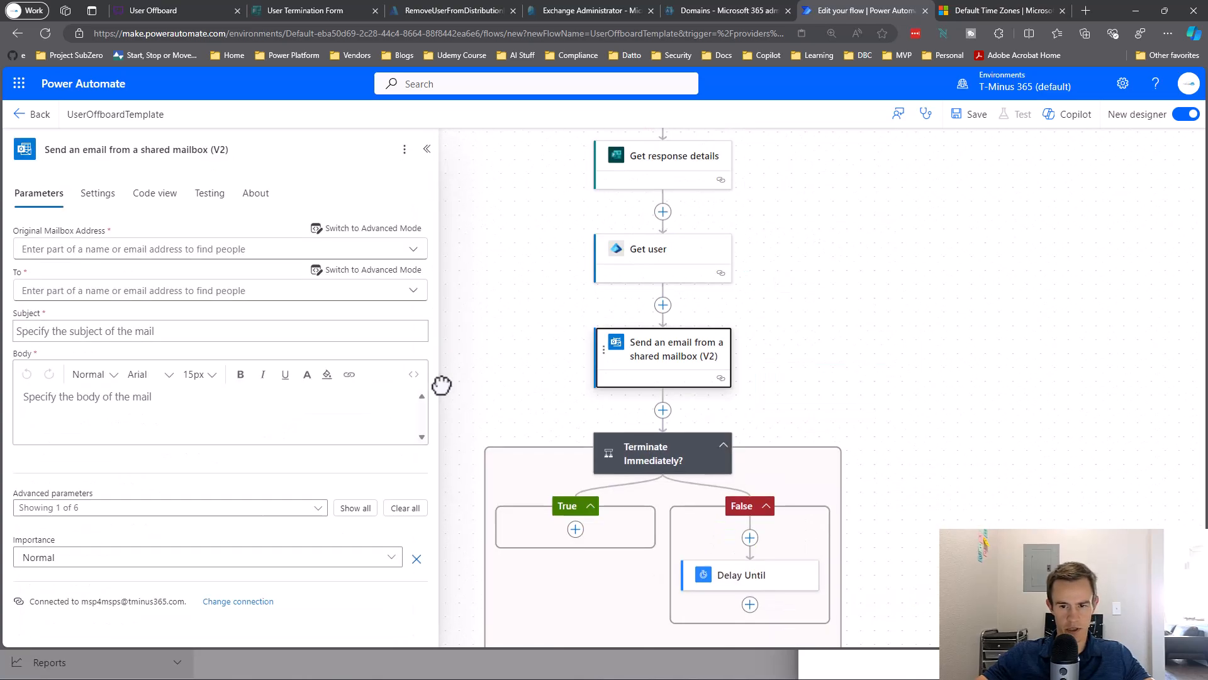
# Set the Support mailbox as the sender and the suggested contact as the recipient.
pyautogui.click(161, 245)
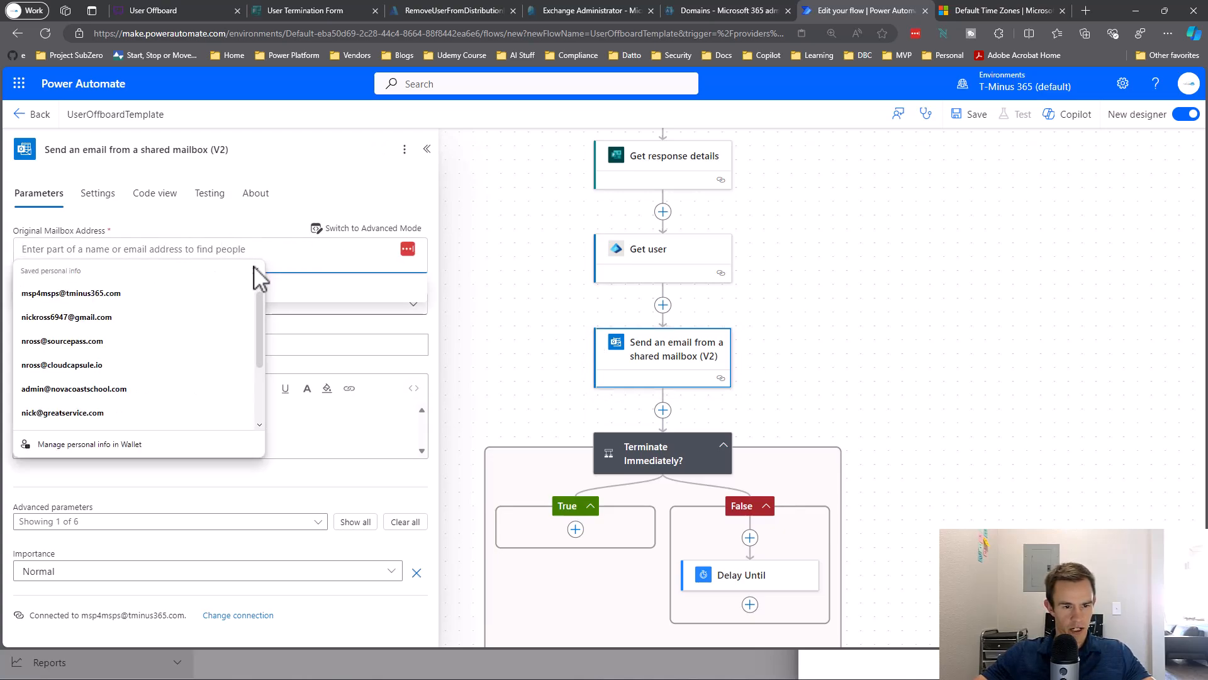
pyautogui.press('Escape')
pyautogui.write('suppo')
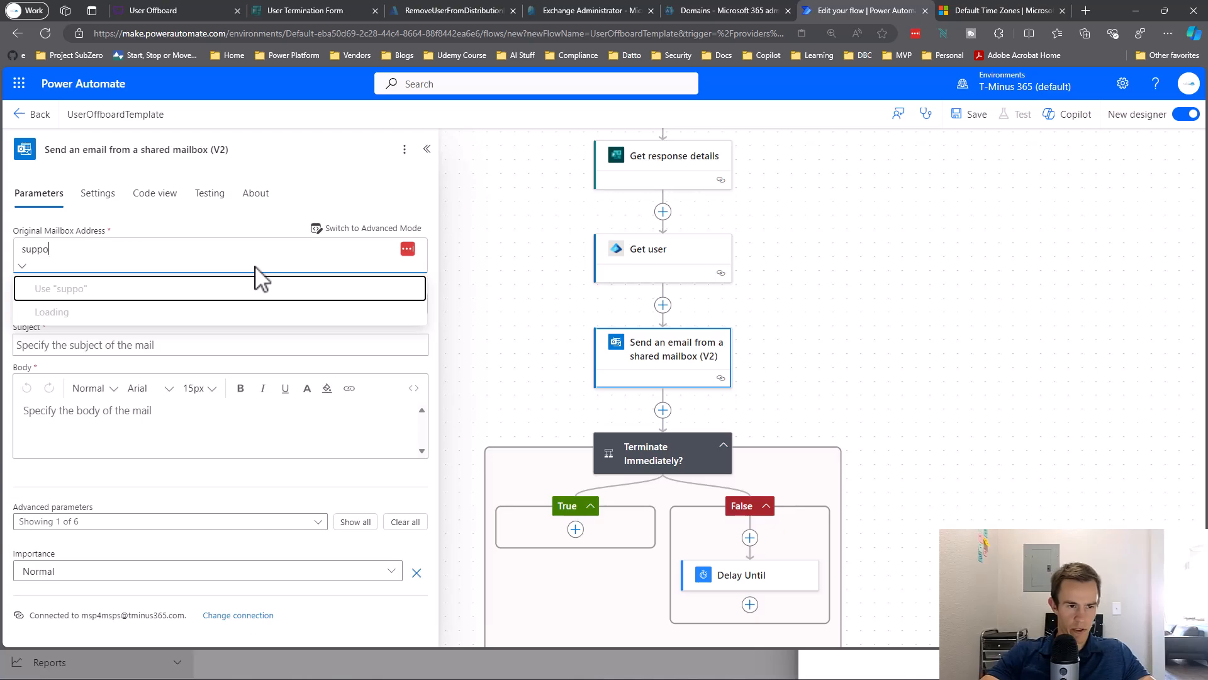
pyautogui.write('rt')
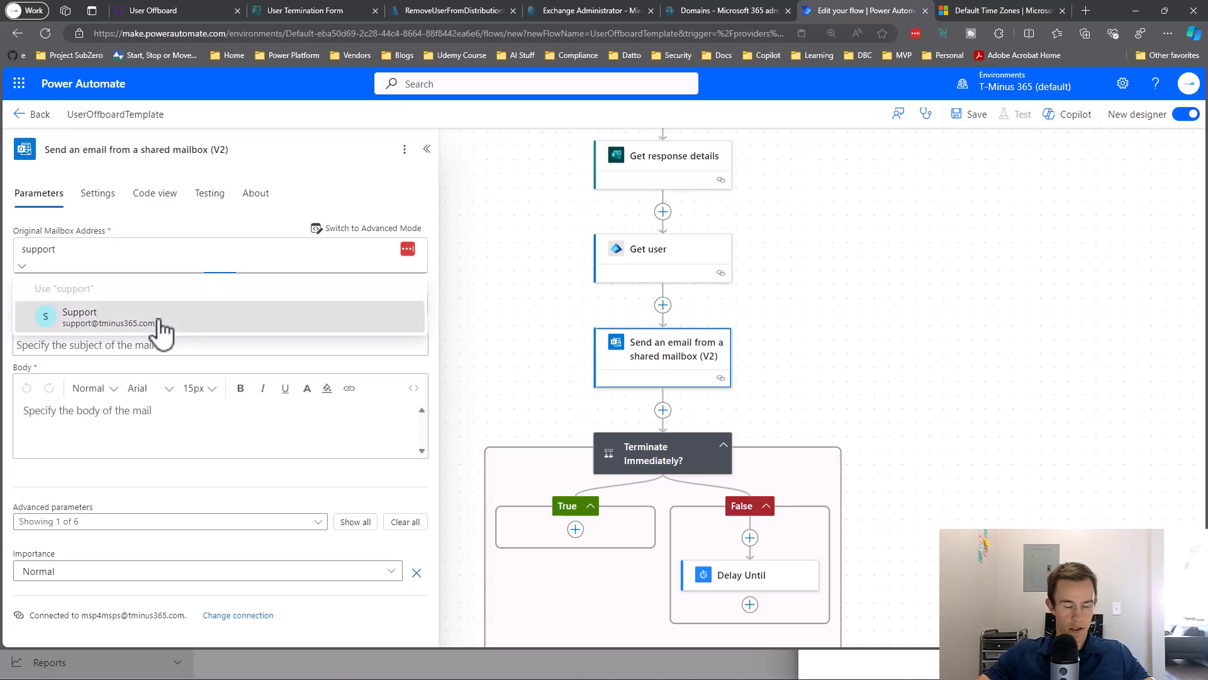
pyautogui.click(107, 316)
pyautogui.click(153, 331)
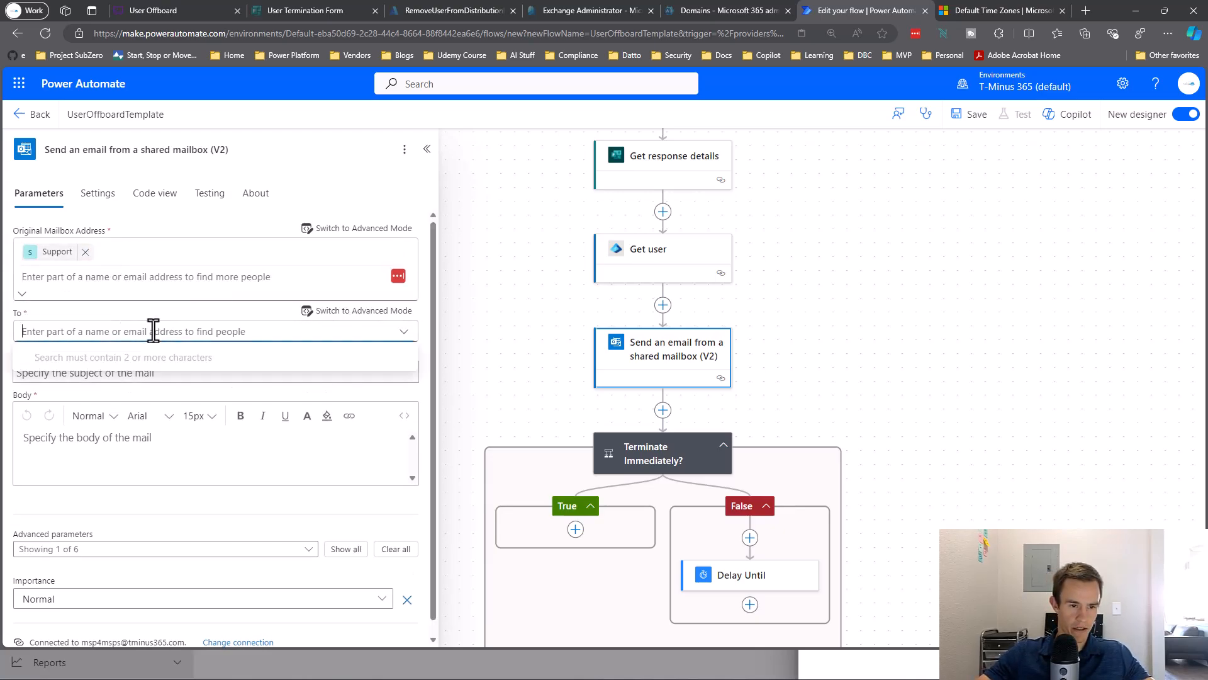
pyautogui.write('msp4')
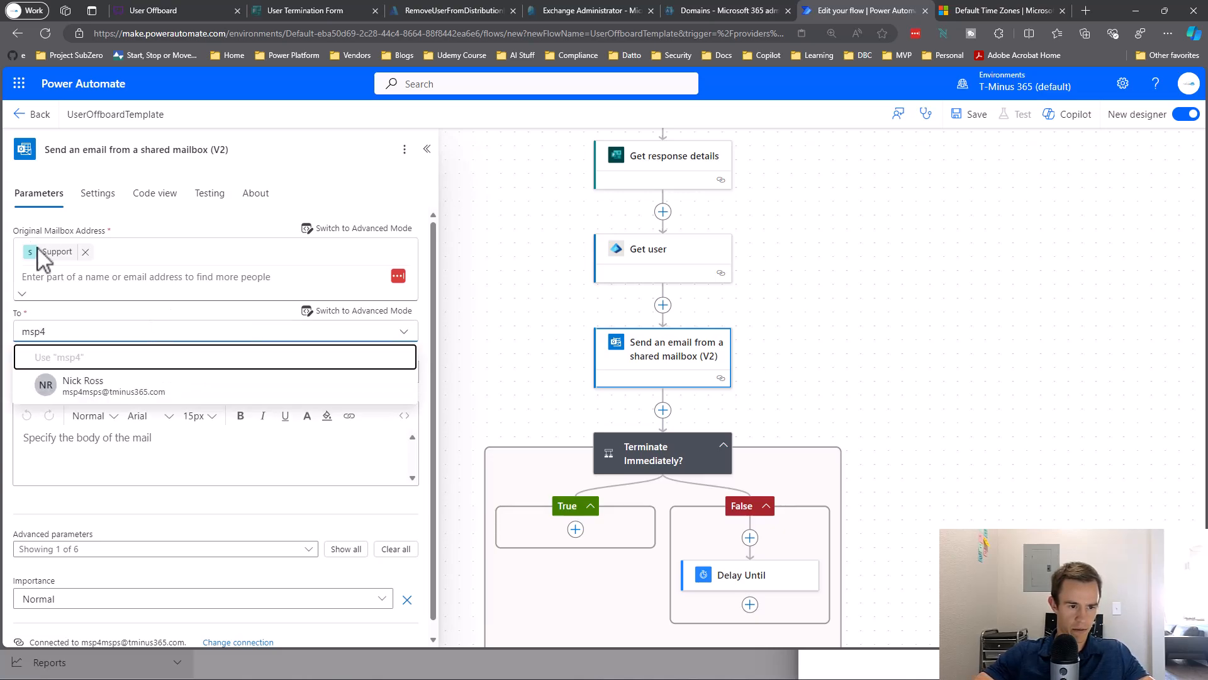
pyautogui.click(122, 385)
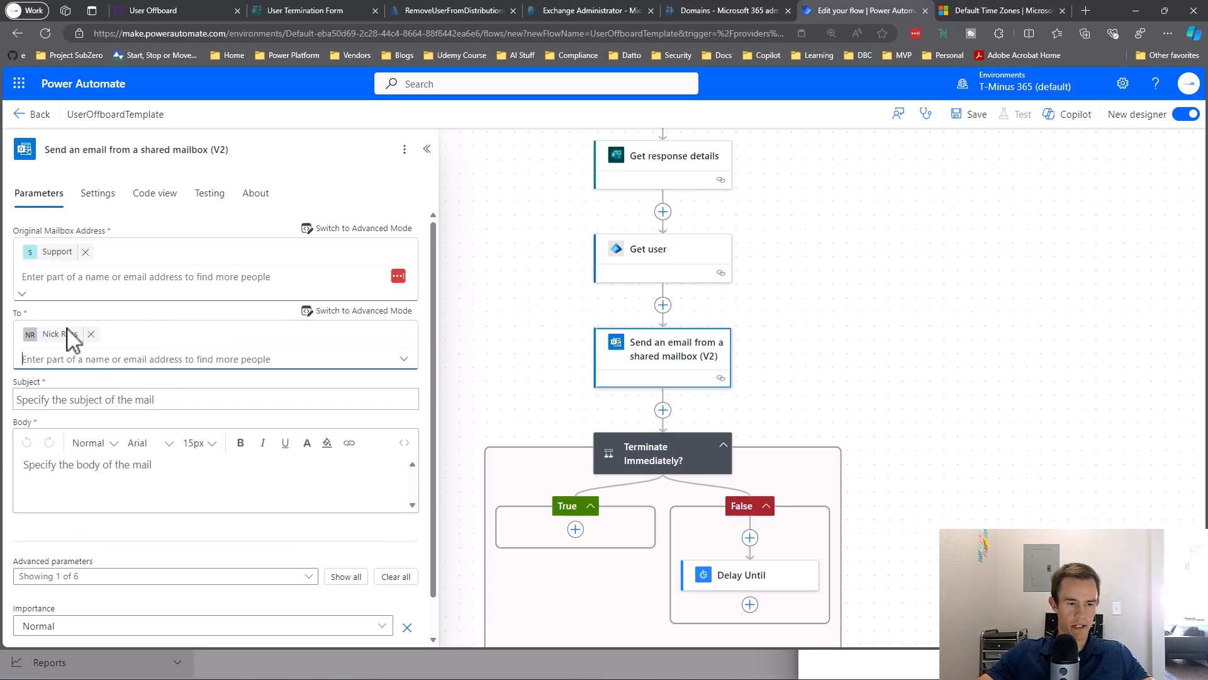
# Set the subject to 'User Termination Failed:' plus the Users Email value, with body 'Test'.
pyautogui.click(138, 409)
pyautogui.write('User Termination Failed:')
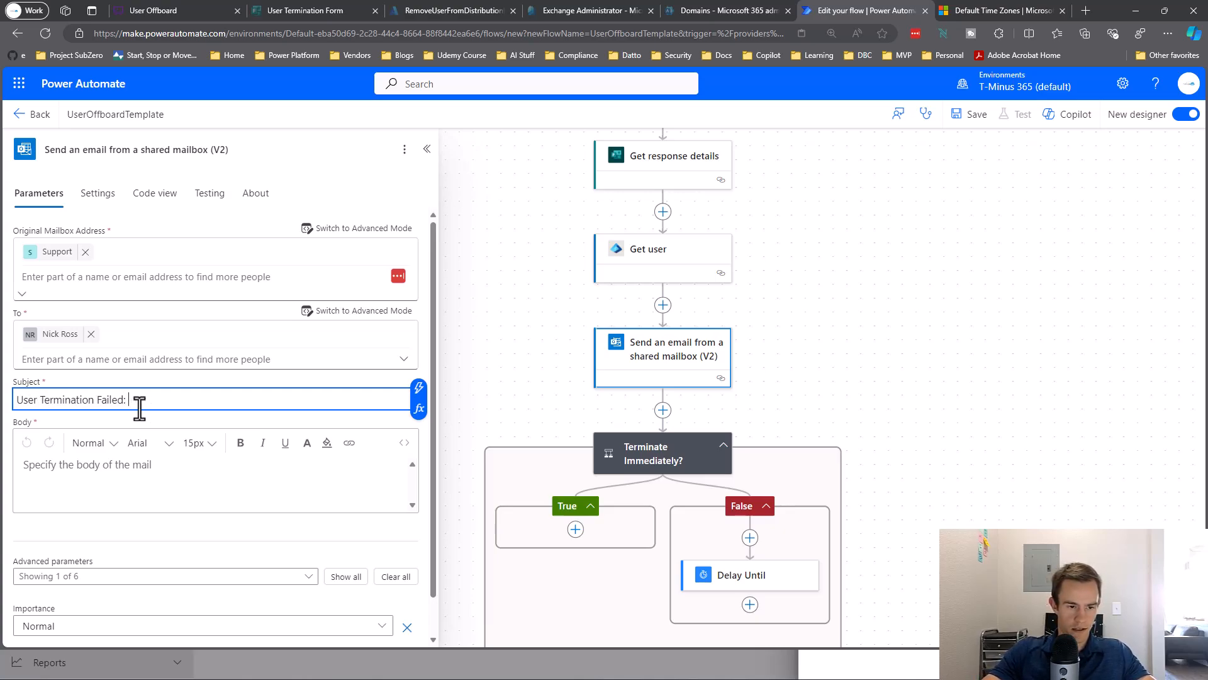
pyautogui.click(419, 387)
pyautogui.scroll(-1, 513, 415)
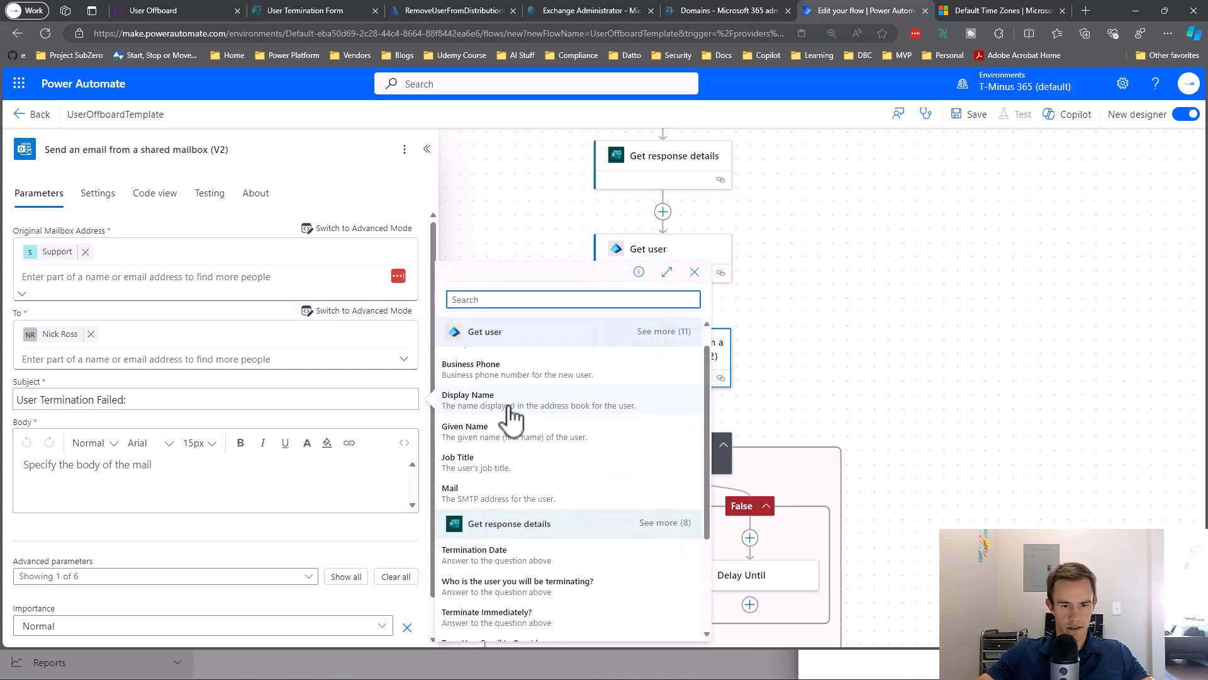
pyautogui.scroll(-2, 512, 416)
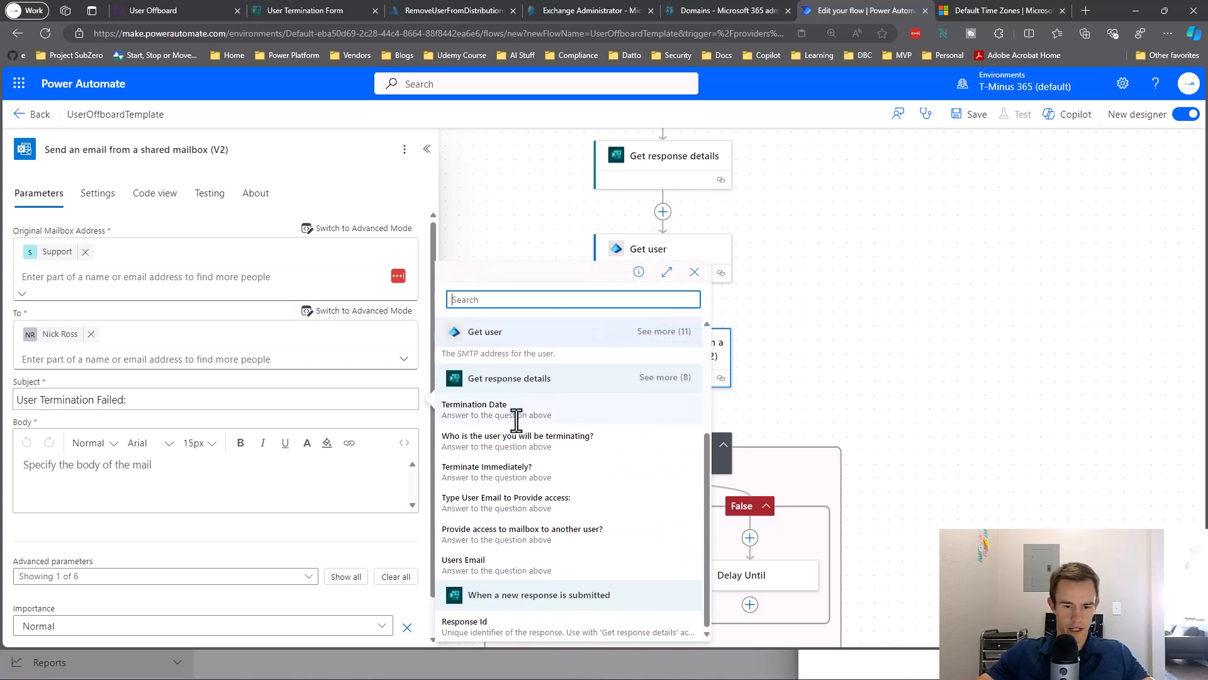
pyautogui.click(488, 564)
pyautogui.click(196, 479)
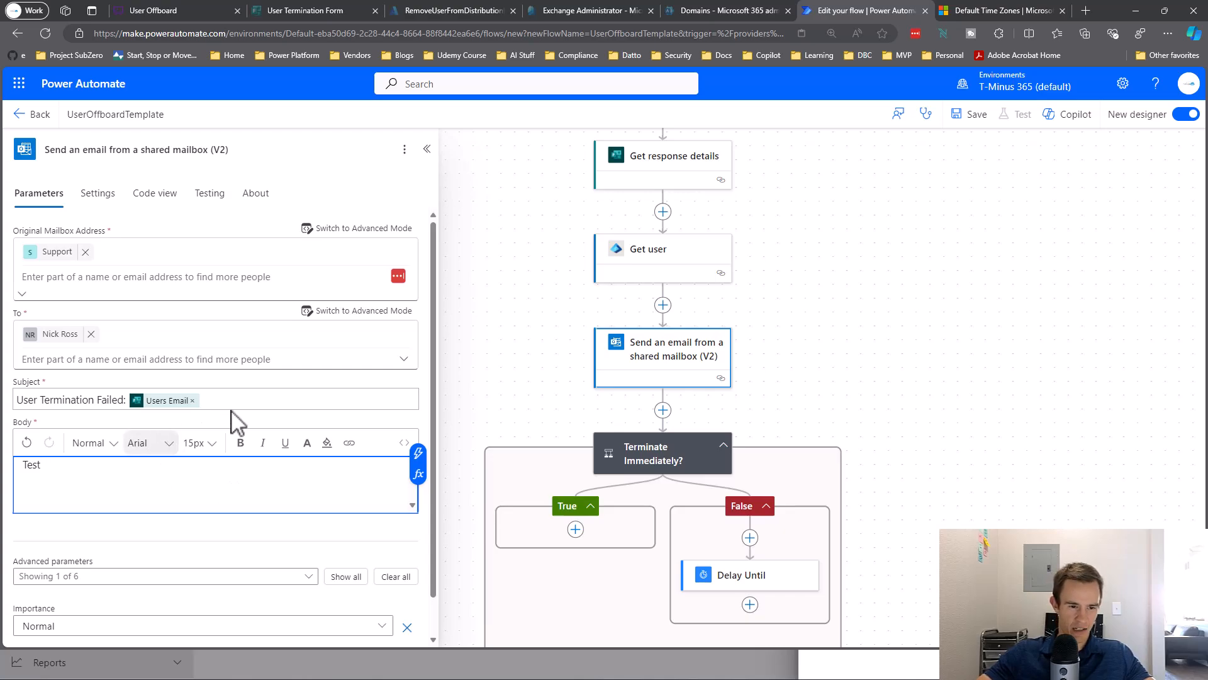
pyautogui.click(55, 407)
pyautogui.write('<Customers Nam')
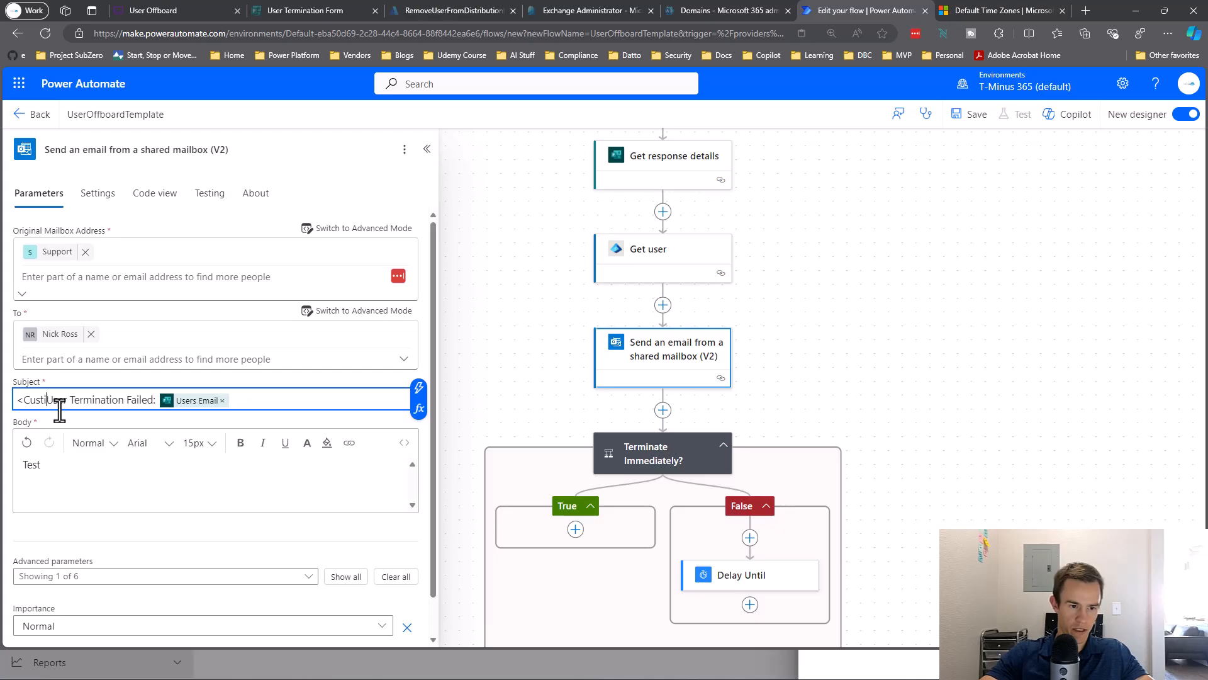
pyautogui.write('e>')
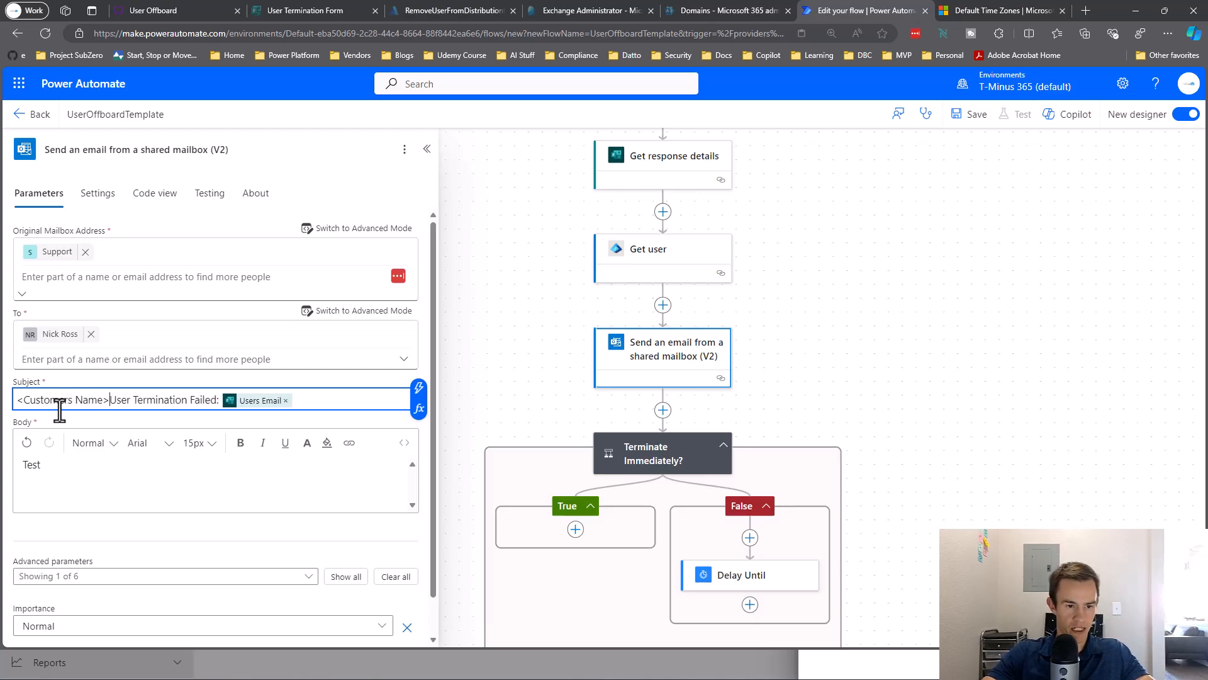
pyautogui.write(':')
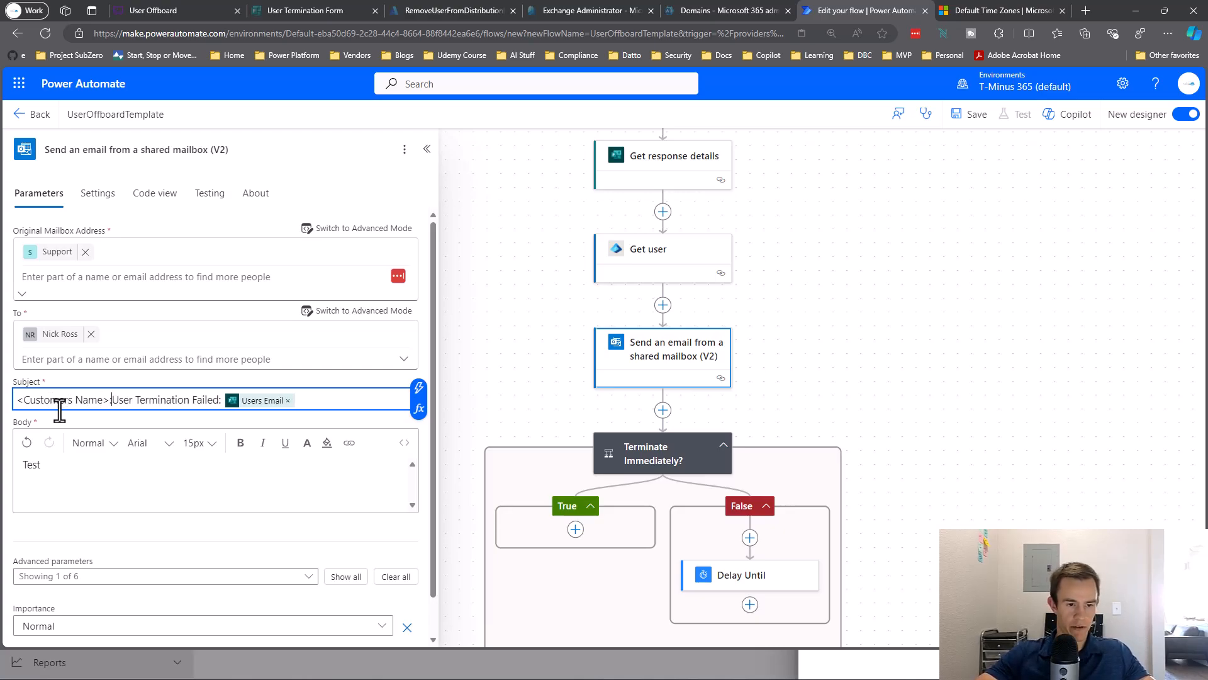
pyautogui.press('BackSpace')
pyautogui.press('BackSpace')
pyautogui.press('BackSpace')
pyautogui.press('BackSpace')
pyautogui.press('BackSpace')
pyautogui.press('BackSpace')
pyautogui.press('BackSpace')
pyautogui.press('BackSpace')
pyautogui.press('BackSpace')
pyautogui.press('BackSpace')
pyautogui.press('BackSpace')
pyautogui.press('BackSpace')
pyautogui.press('BackSpace')
pyautogui.press('BackSpace')
pyautogui.press('BackSpace')
pyautogui.press('BackSpace')
pyautogui.press('BackSpace')
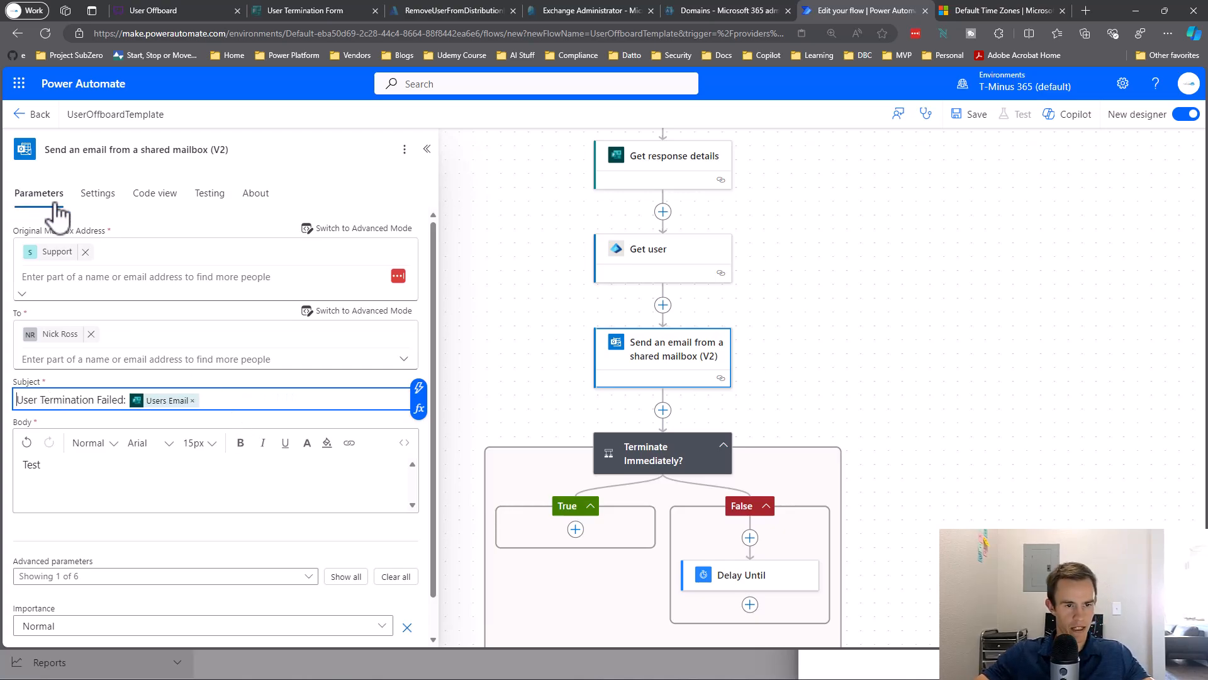
# Set the email's run-after for Get user to timed out, skipped and failed, not successful.
pyautogui.click(96, 195)
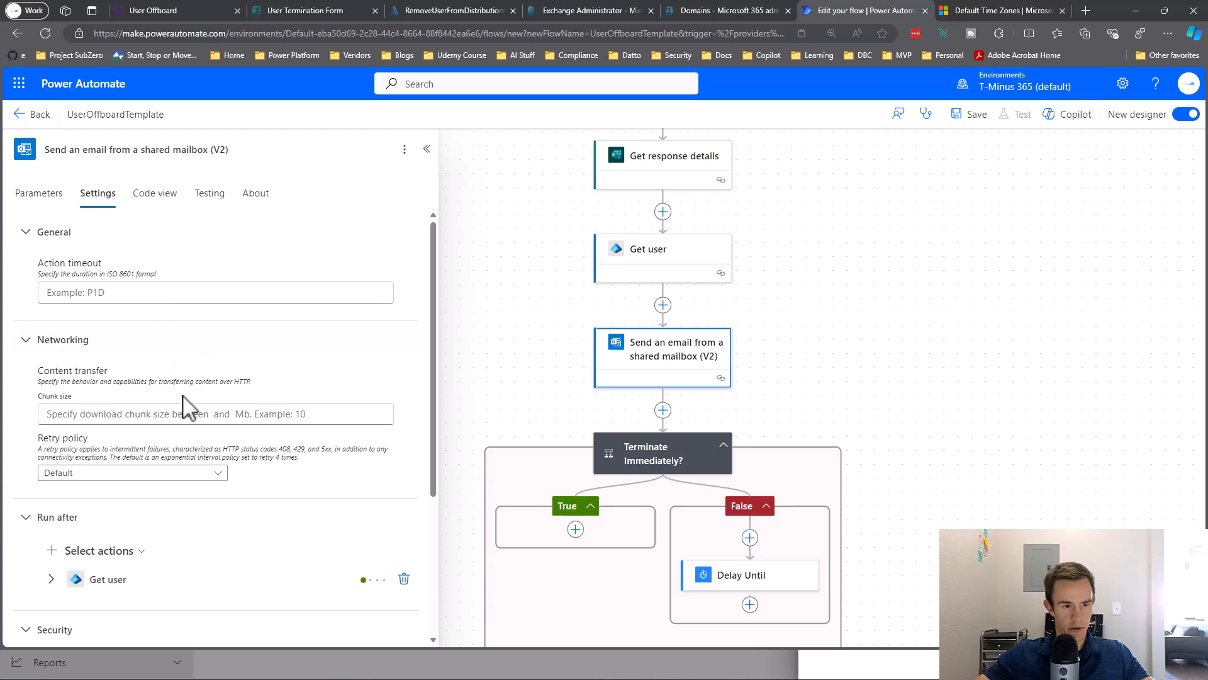
pyautogui.scroll(-3, 187, 409)
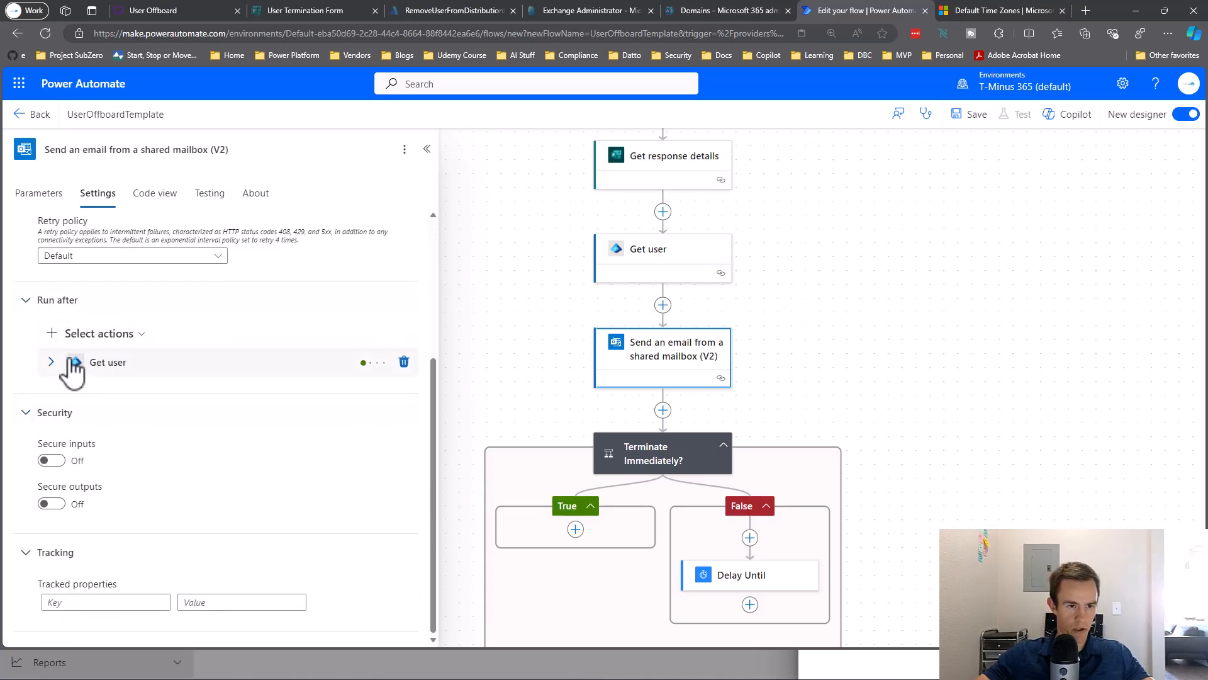
pyautogui.click(51, 362)
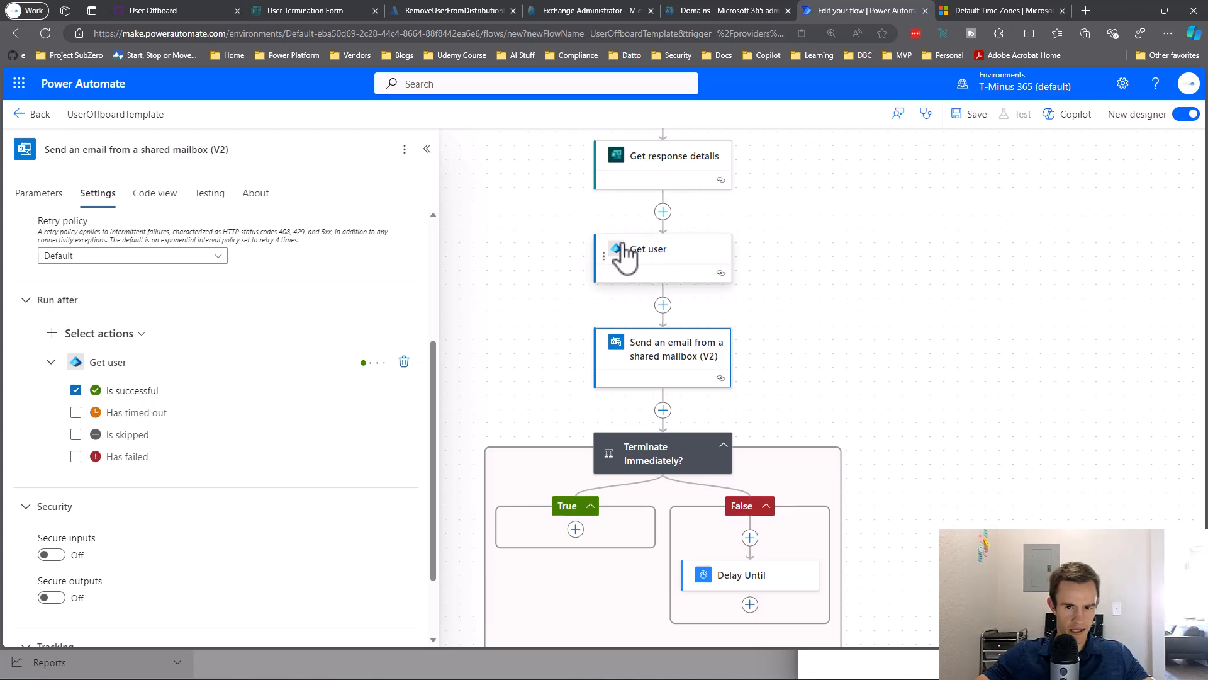
pyautogui.click(75, 390)
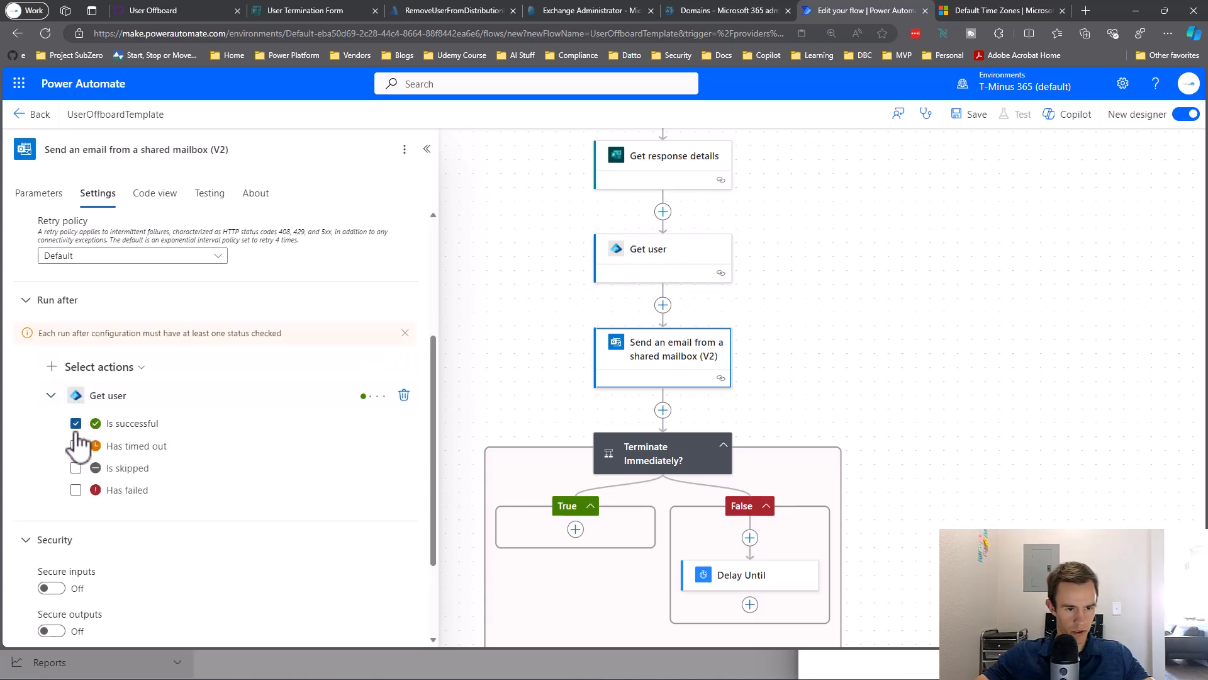
pyautogui.click(76, 468)
pyautogui.click(76, 457)
pyautogui.click(75, 390)
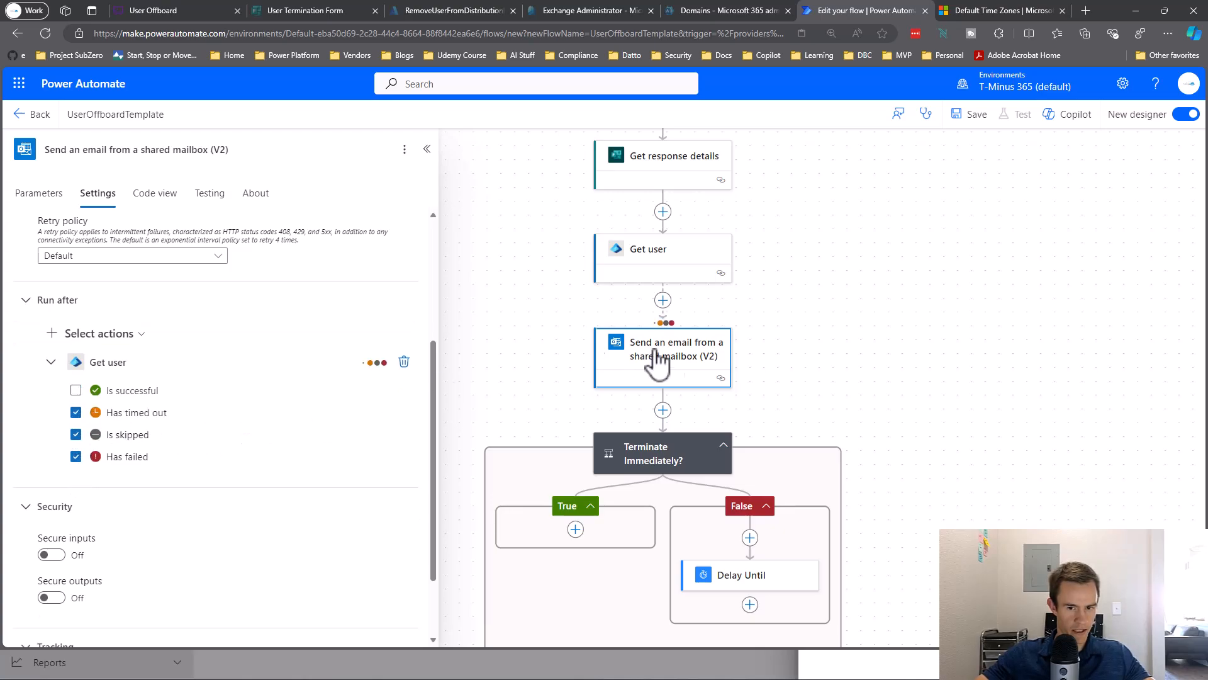
pyautogui.click(686, 378)
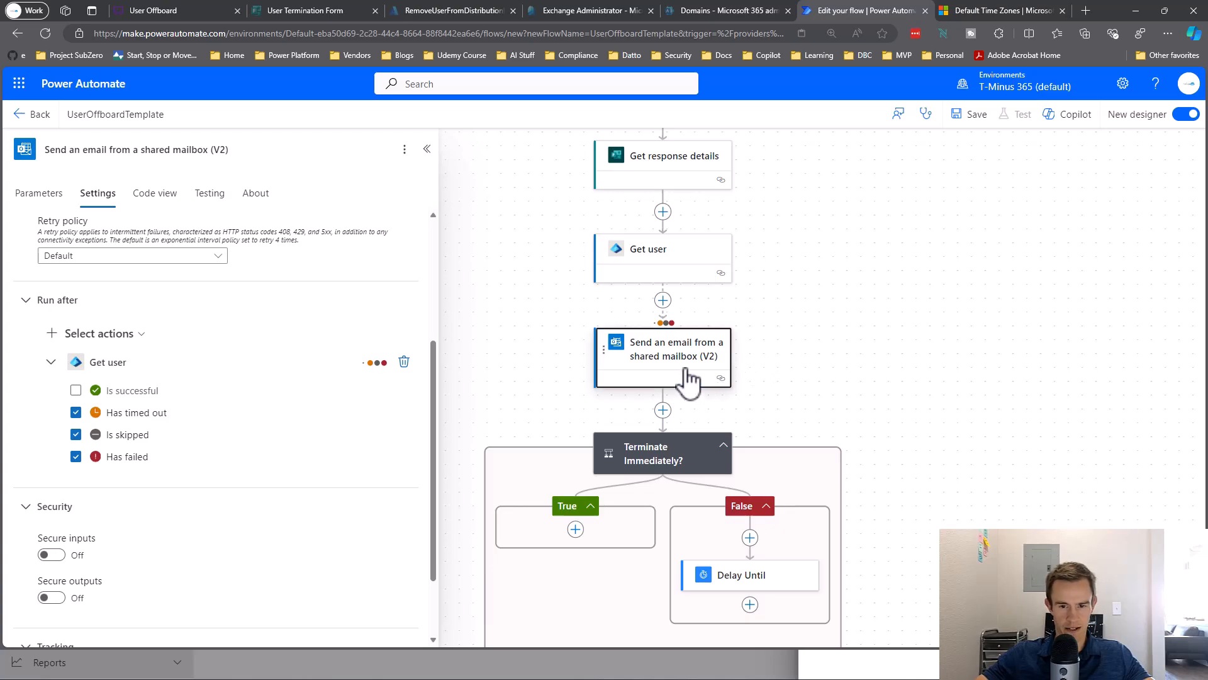
pyautogui.click(661, 447)
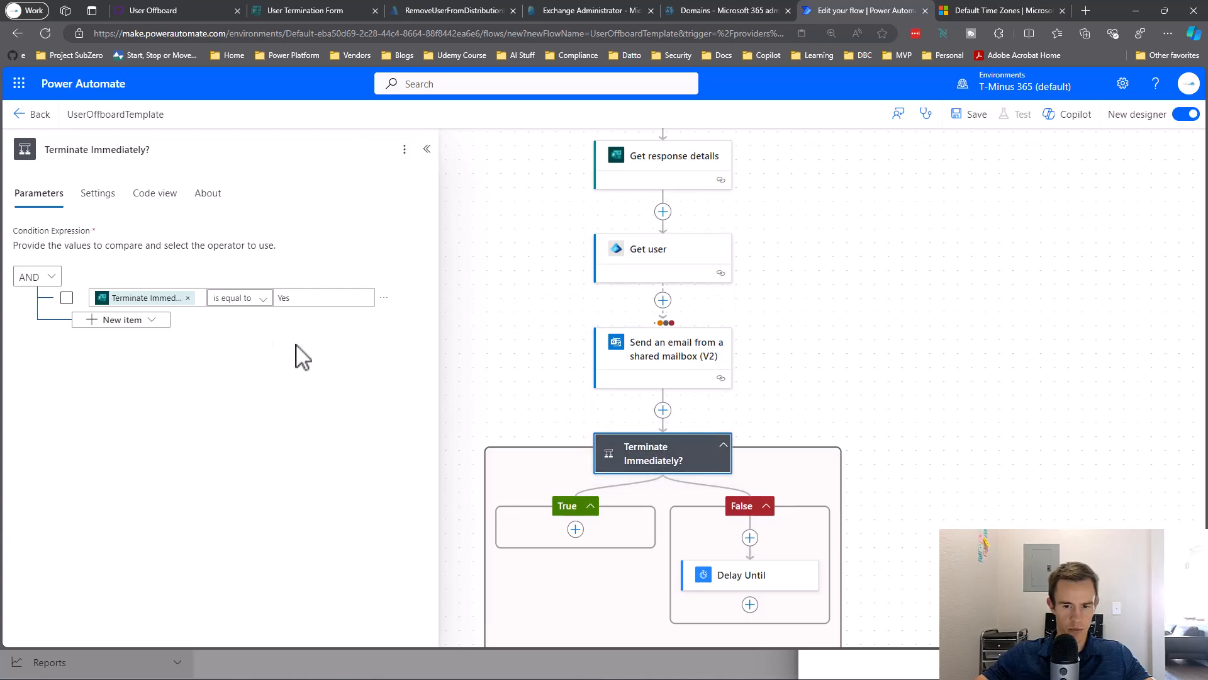
# Make Terminate Immediately? run after Get user instead of after the shared-mailbox email.
pyautogui.click(88, 193)
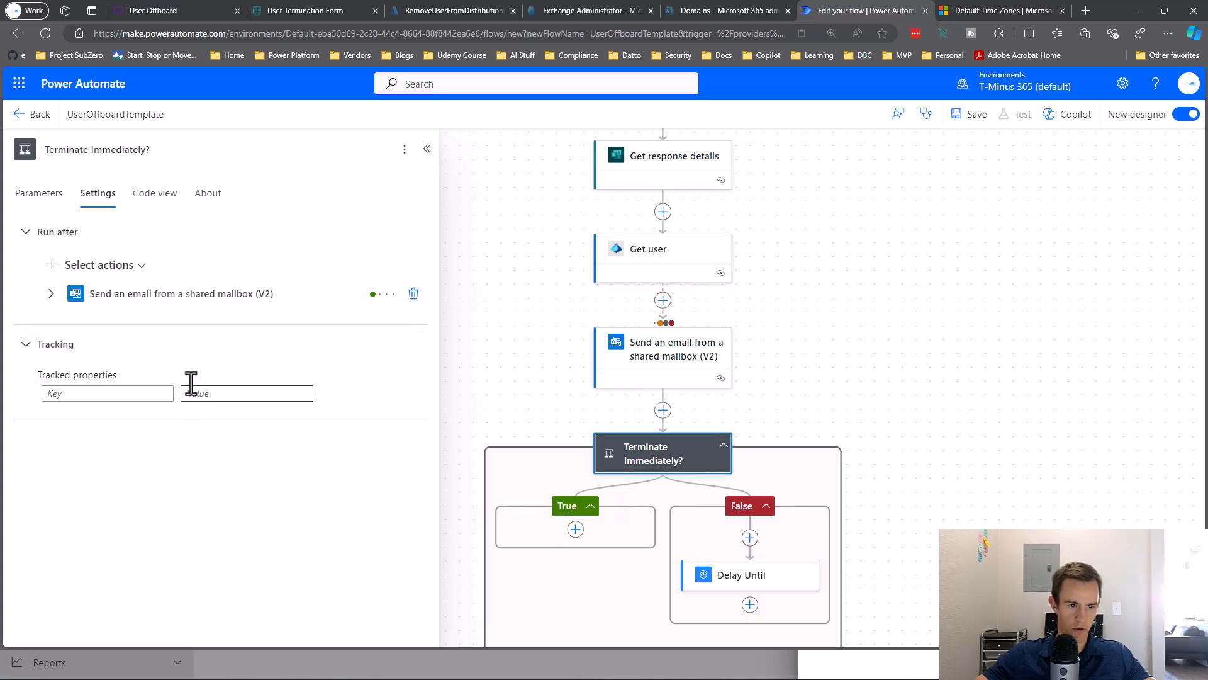
pyautogui.click(51, 294)
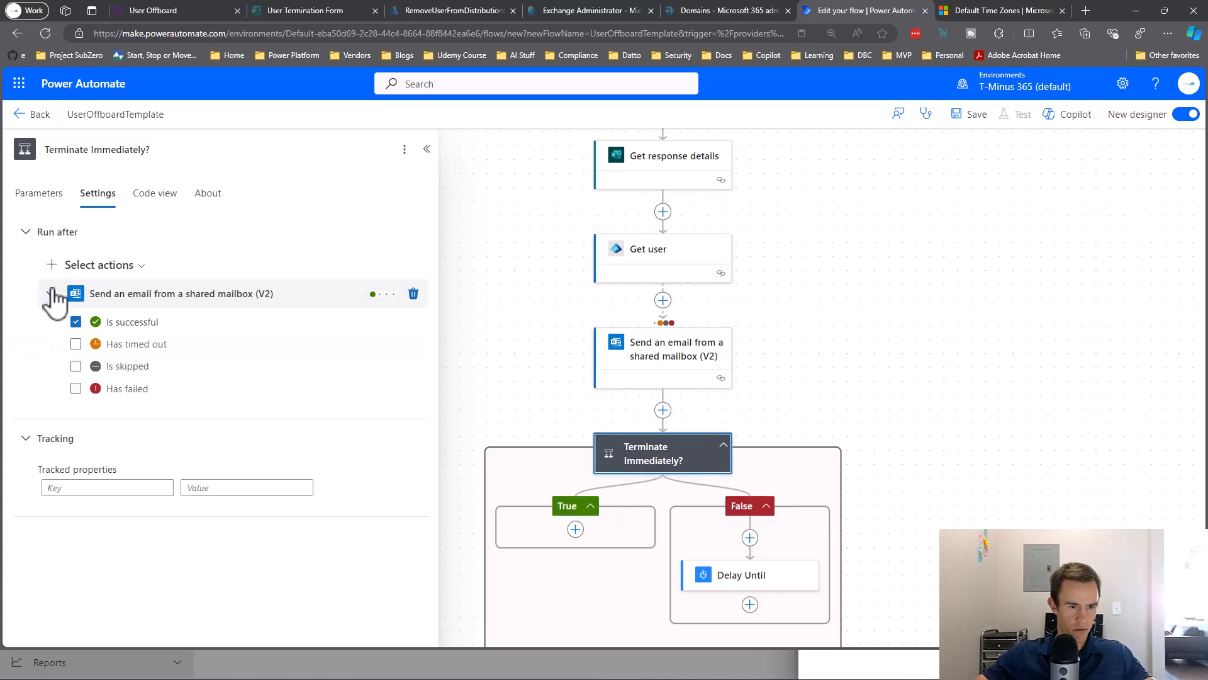
pyautogui.click(648, 453)
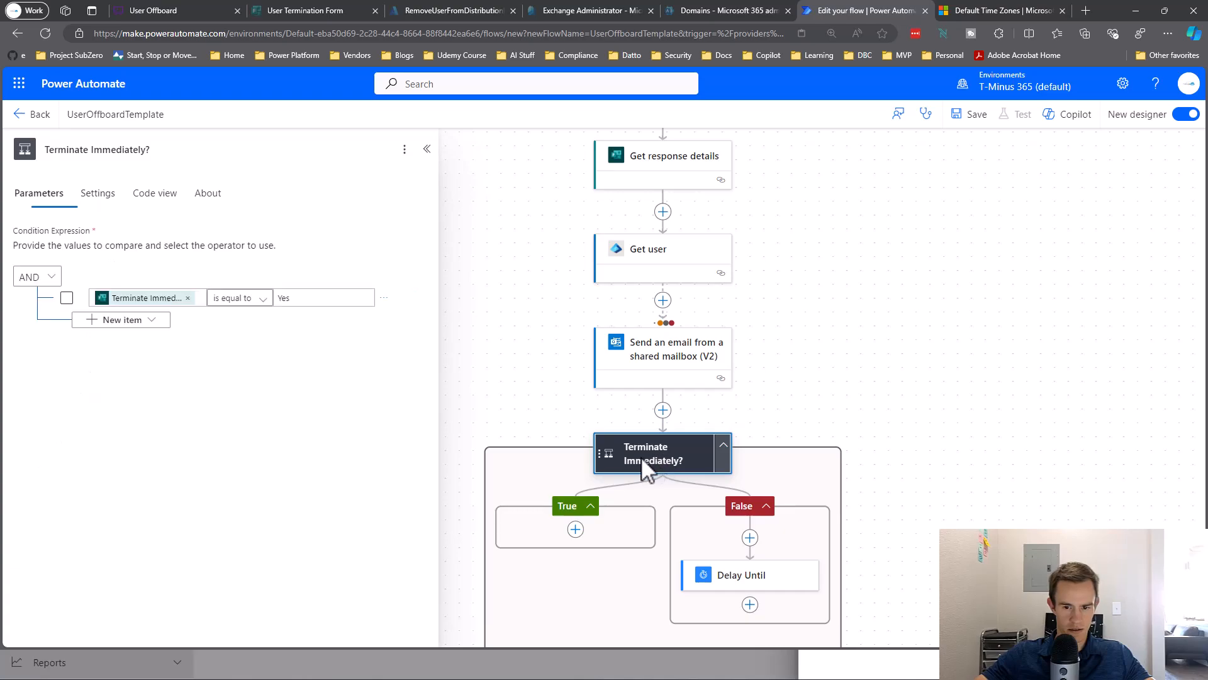
pyautogui.click(97, 194)
pyautogui.click(103, 265)
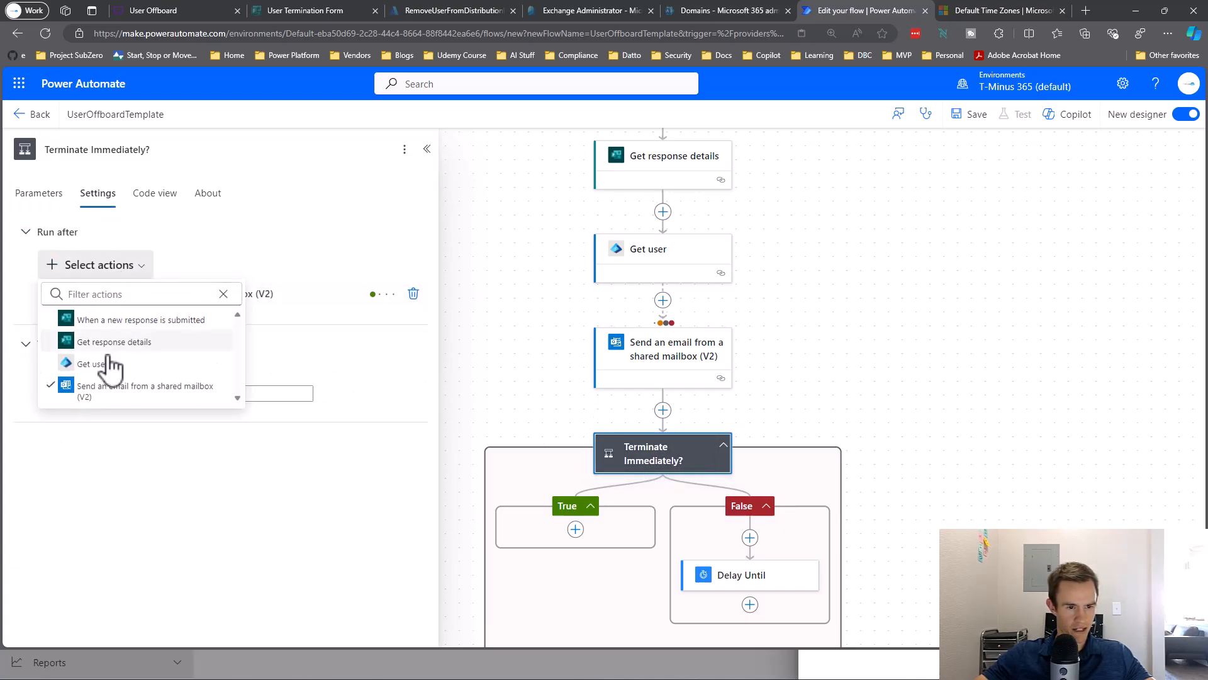
pyautogui.click(85, 365)
pyautogui.click(66, 388)
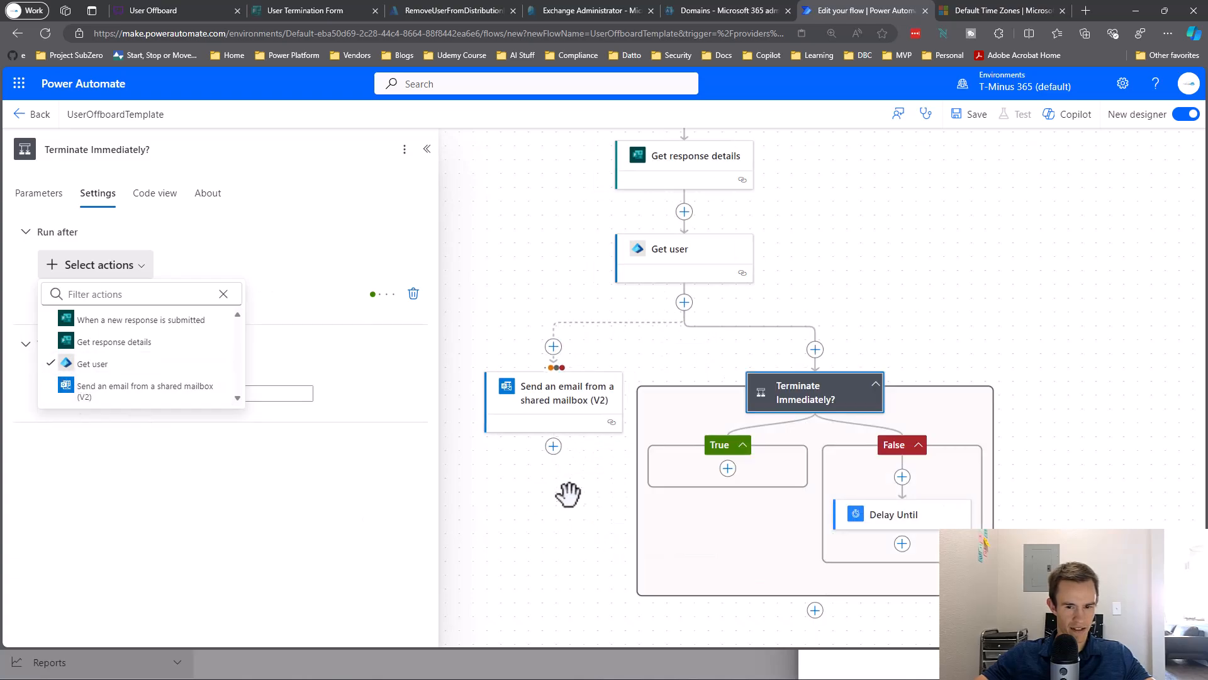
pyautogui.moveTo(688, 369); pyautogui.dragTo(615, 356)
pyautogui.click(560, 324)
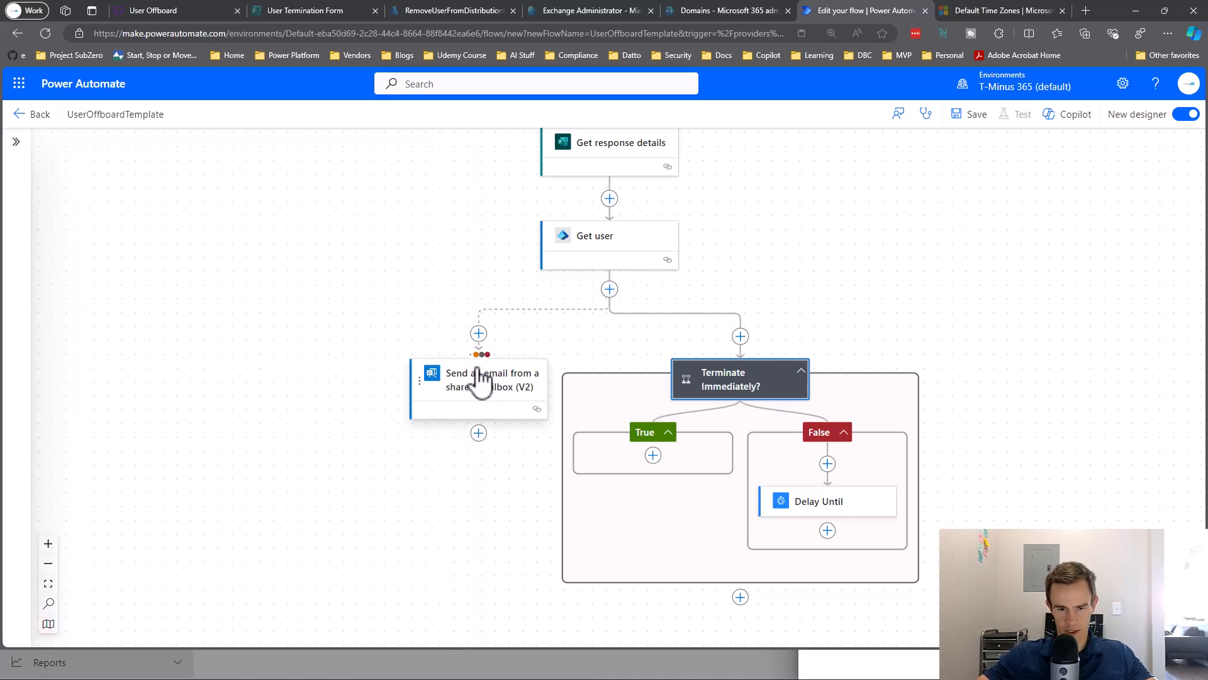
pyautogui.scroll(3, 842, 399)
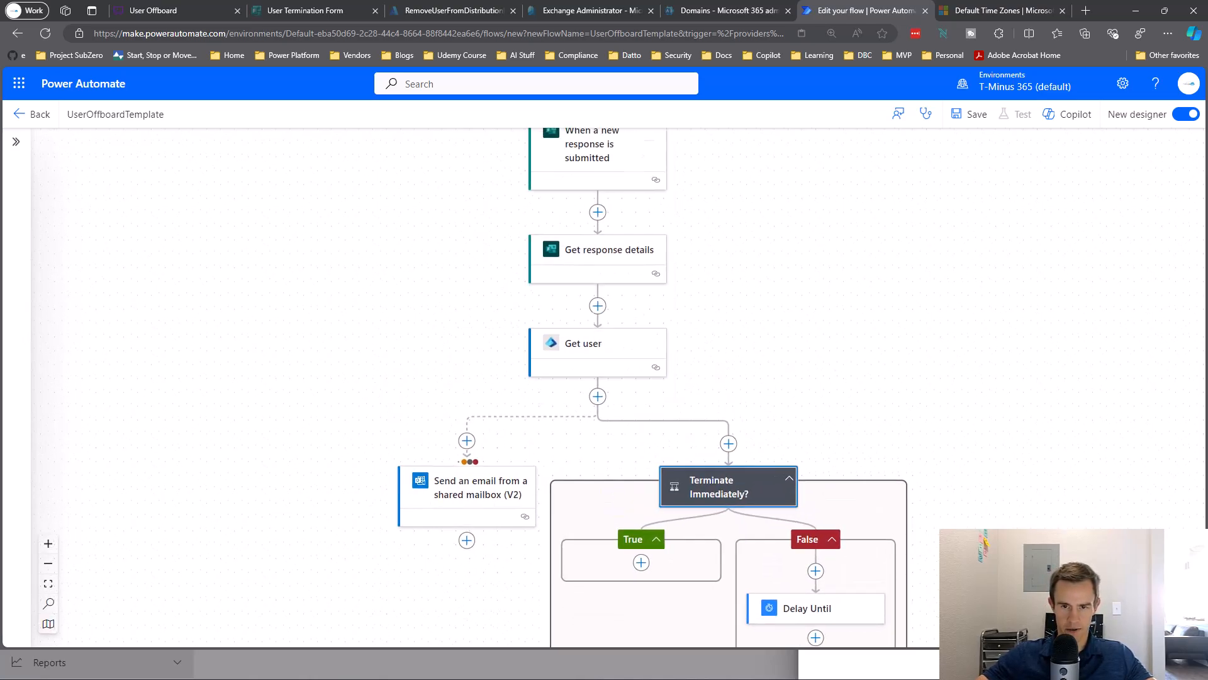
pyautogui.scroll(-5, 842, 400)
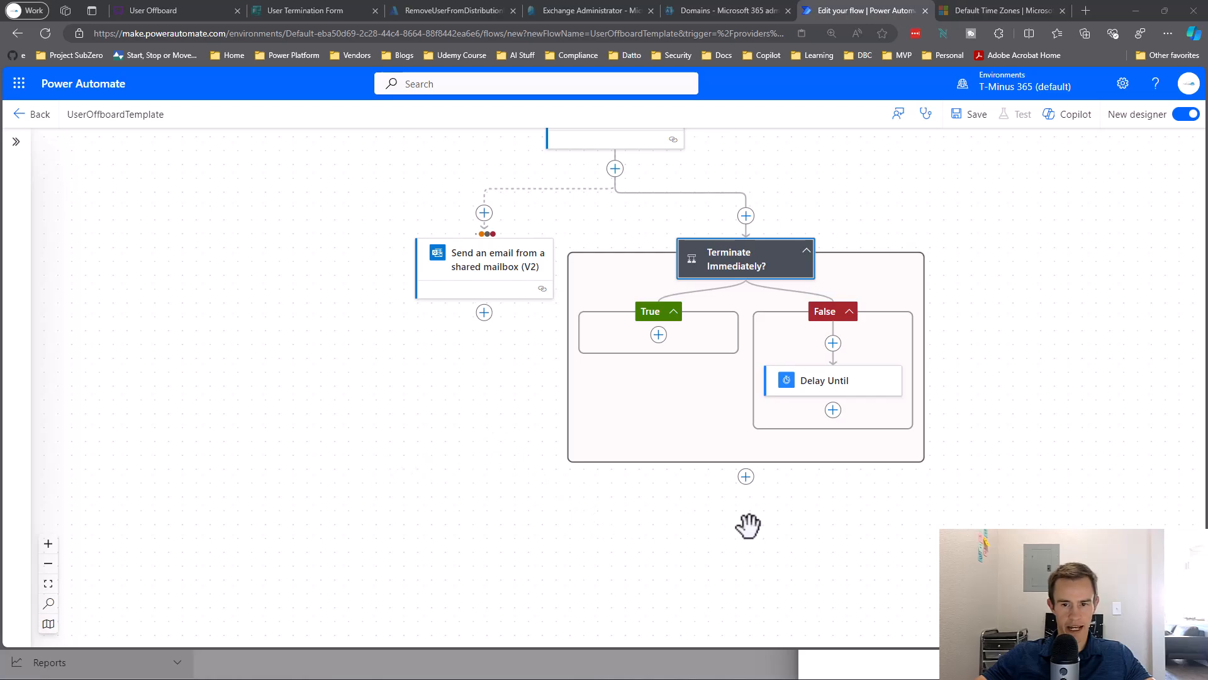
pyautogui.moveTo(747, 527); pyautogui.dragTo(609, 440)
# Add a Microsoft Entra ID Refresh tokens action after the condition, using the Get user Id.
pyautogui.click(603, 389)
pyautogui.click(670, 388)
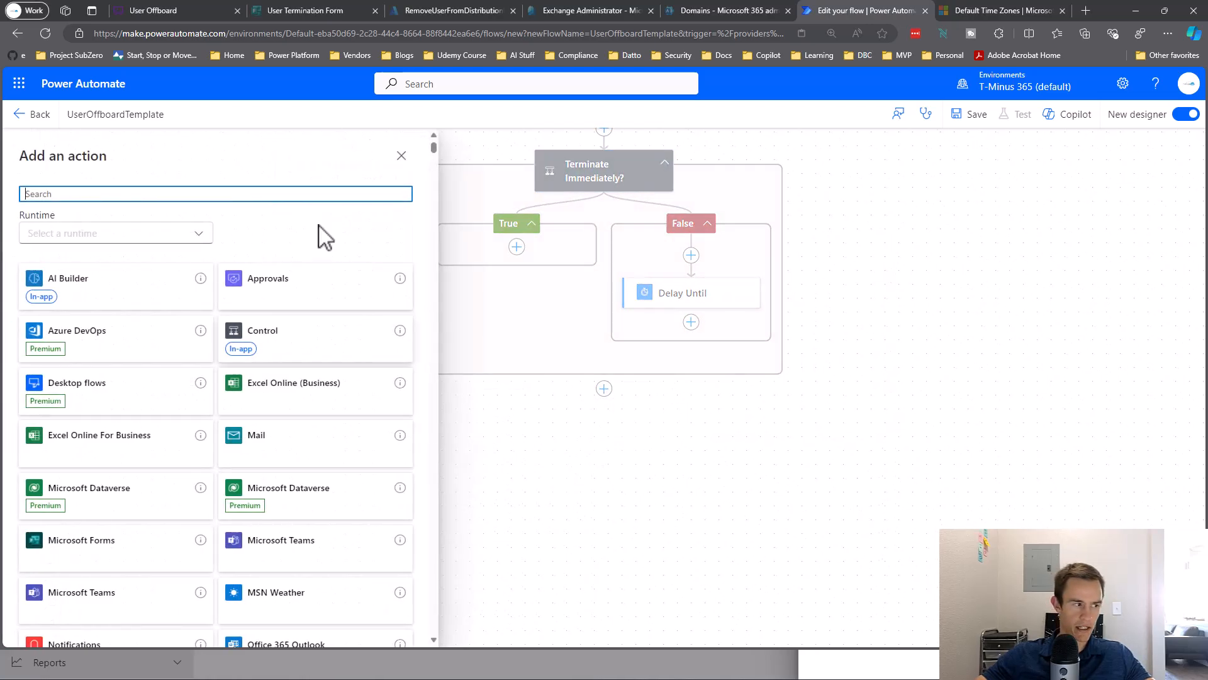
pyautogui.write('Entra')
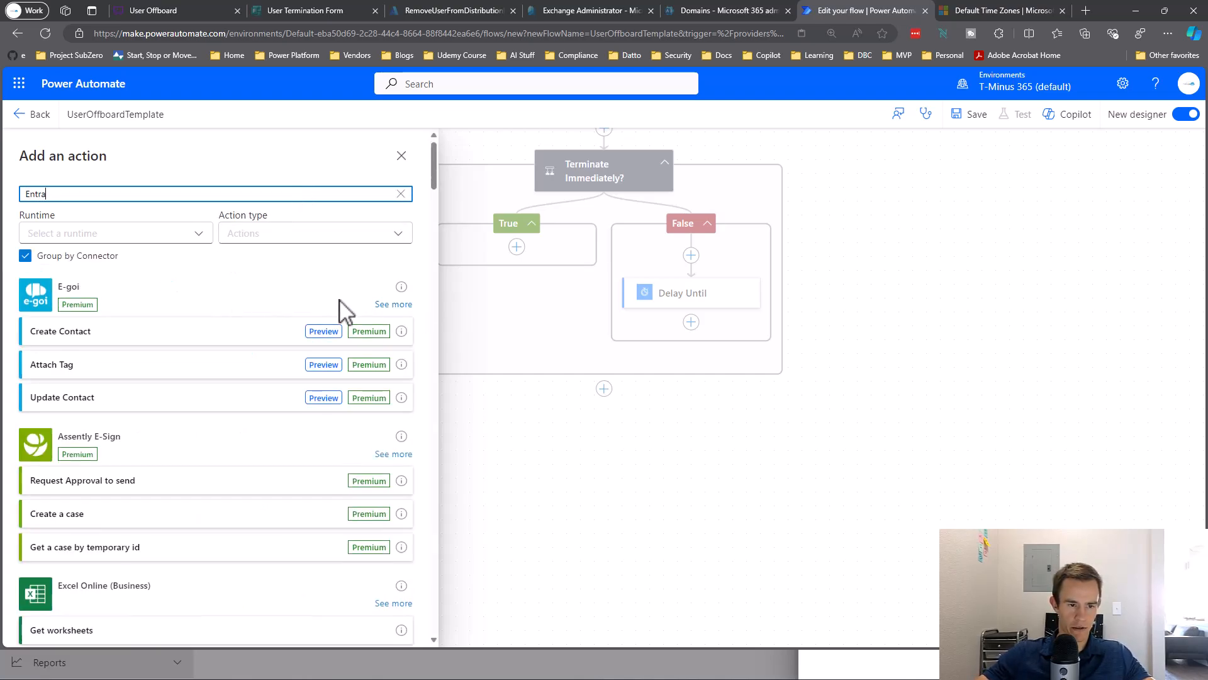
pyautogui.click(392, 307)
pyautogui.scroll(-3, 278, 325)
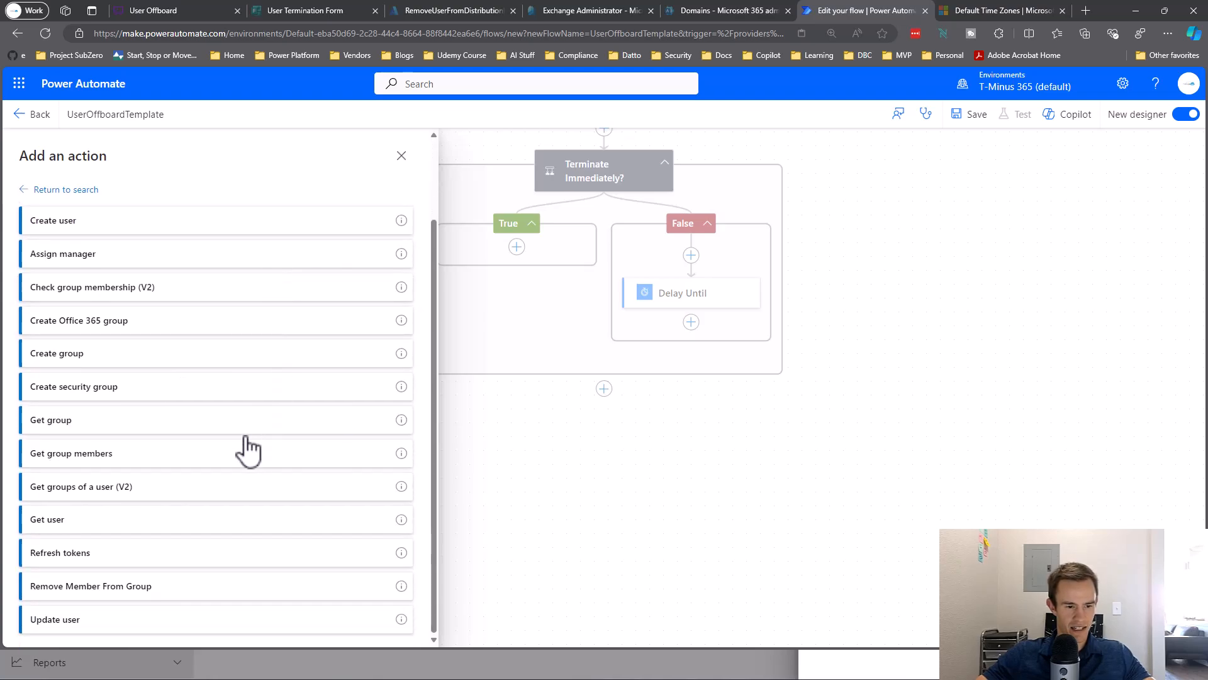
pyautogui.click(154, 554)
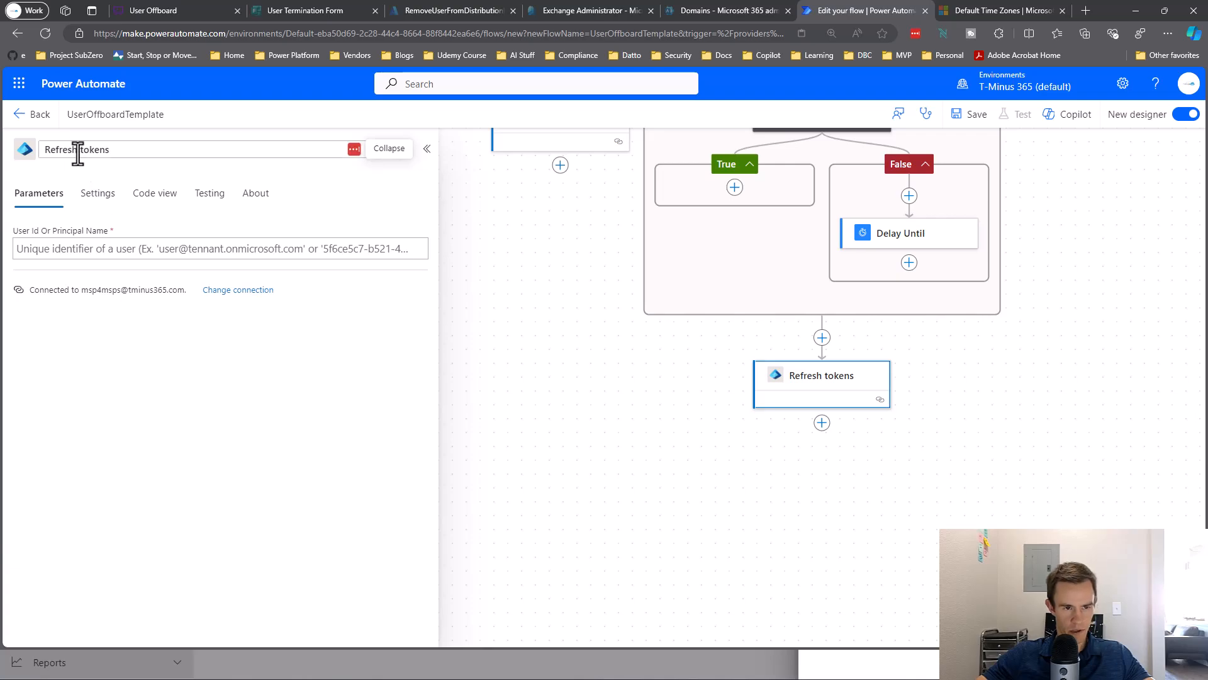
pyautogui.click(202, 254)
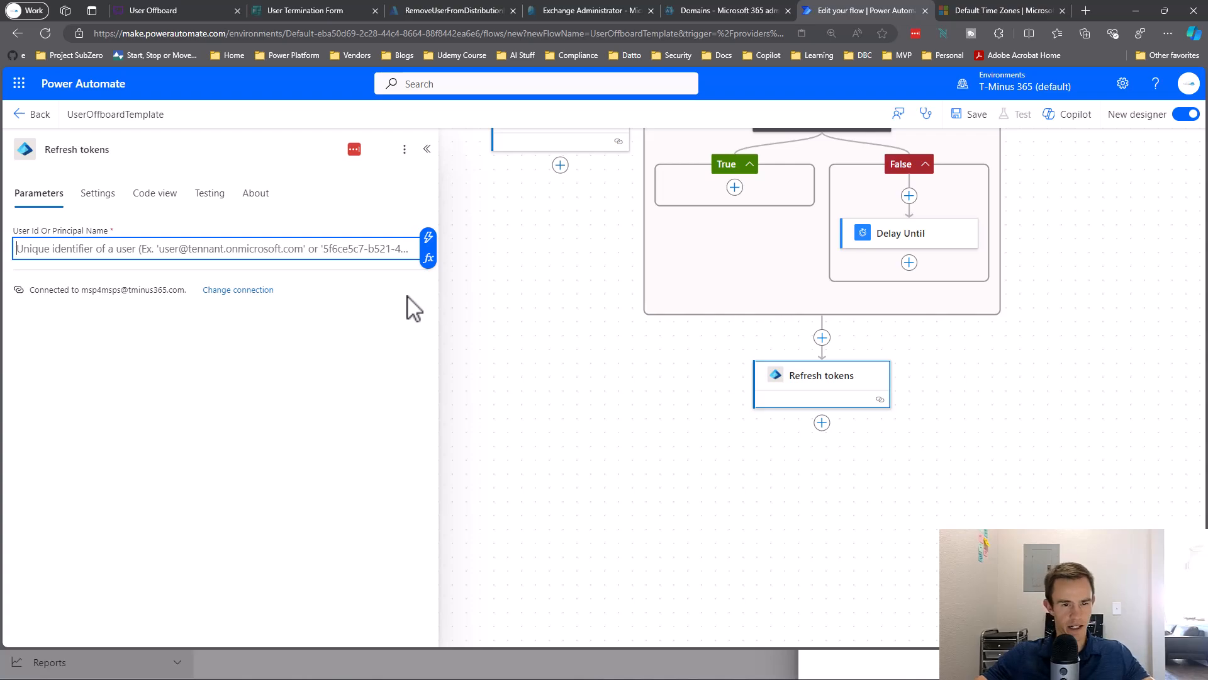
pyautogui.click(428, 239)
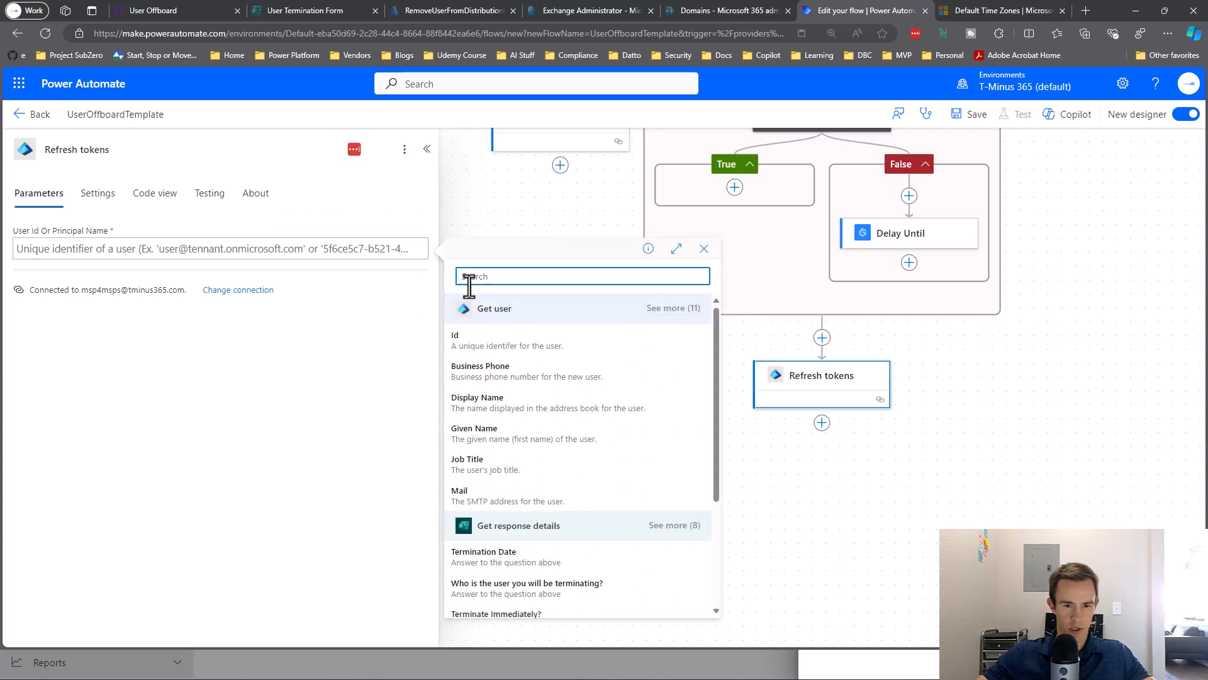
pyautogui.click(506, 340)
# Rename the Refresh tokens step to 'Revoke Sessions'.
pyautogui.click(63, 151)
pyautogui.hotkey('ctrl', 'a')
pyautogui.write('R')
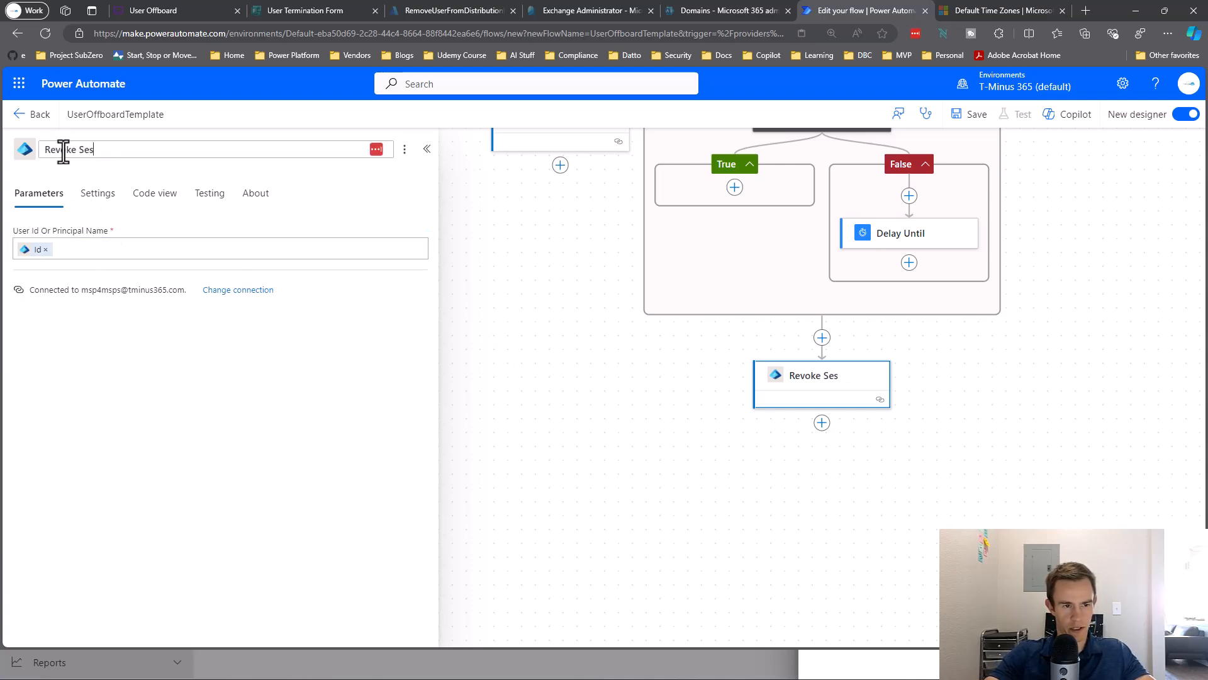
pyautogui.write('evoke Sessions')
pyautogui.press('Return')
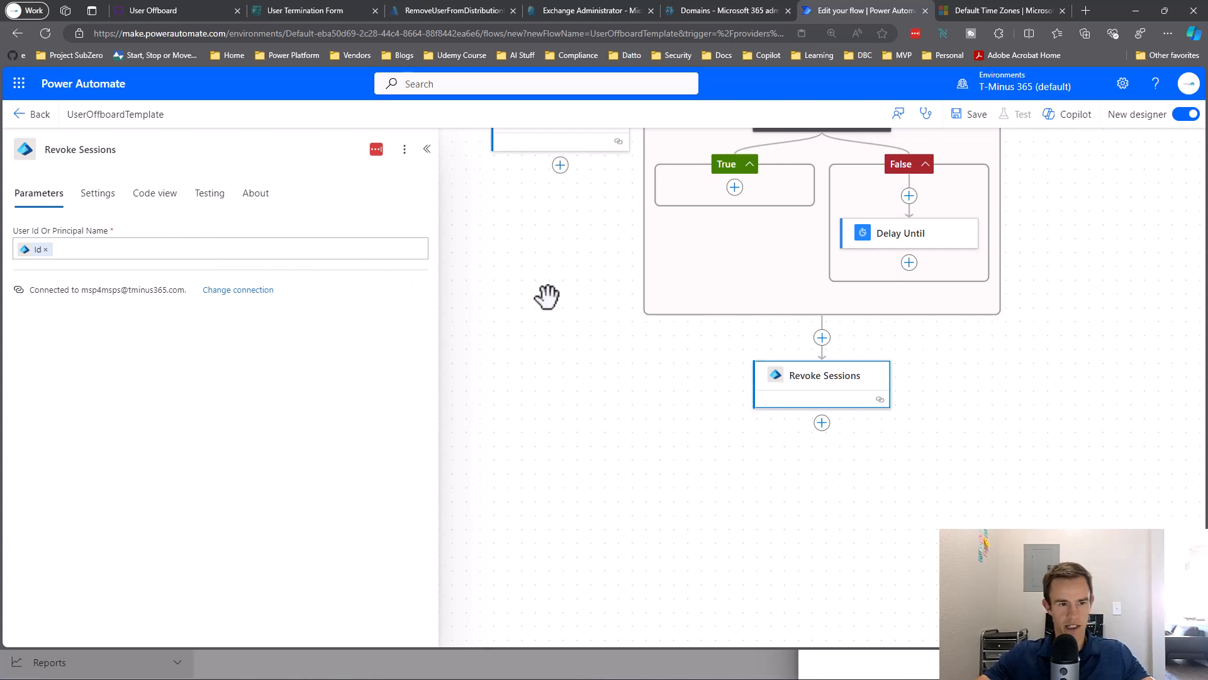
pyautogui.moveTo(548, 296); pyautogui.dragTo(445, 235)
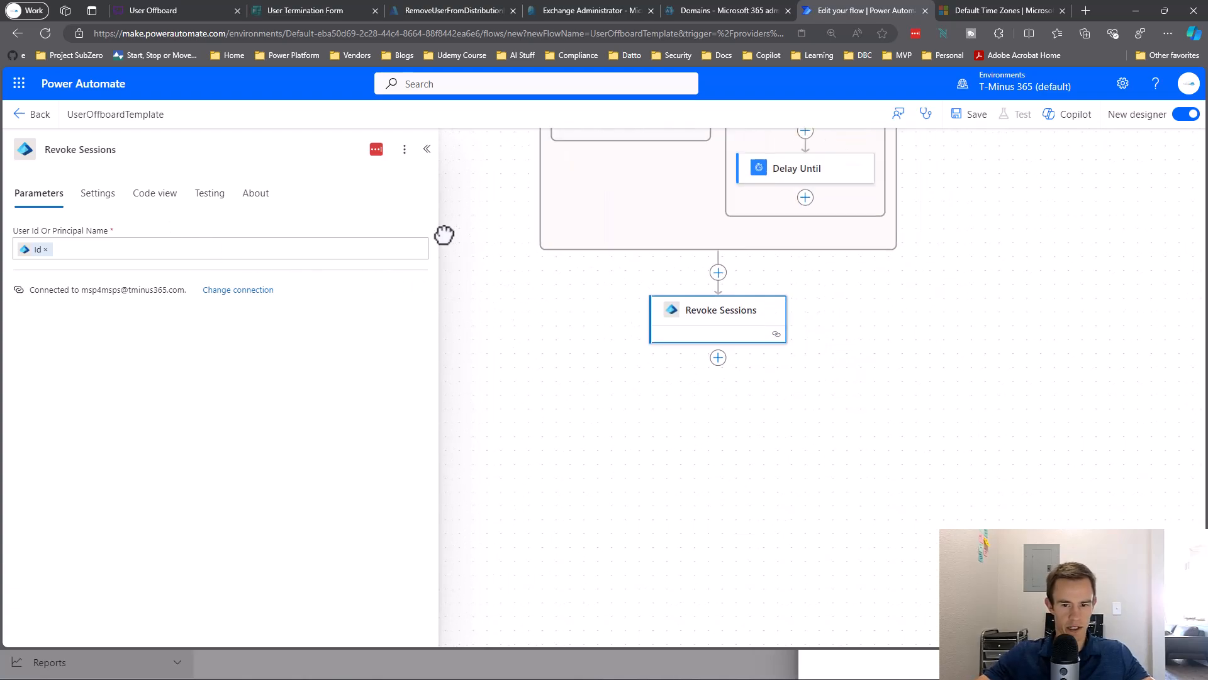
pyautogui.click(719, 357)
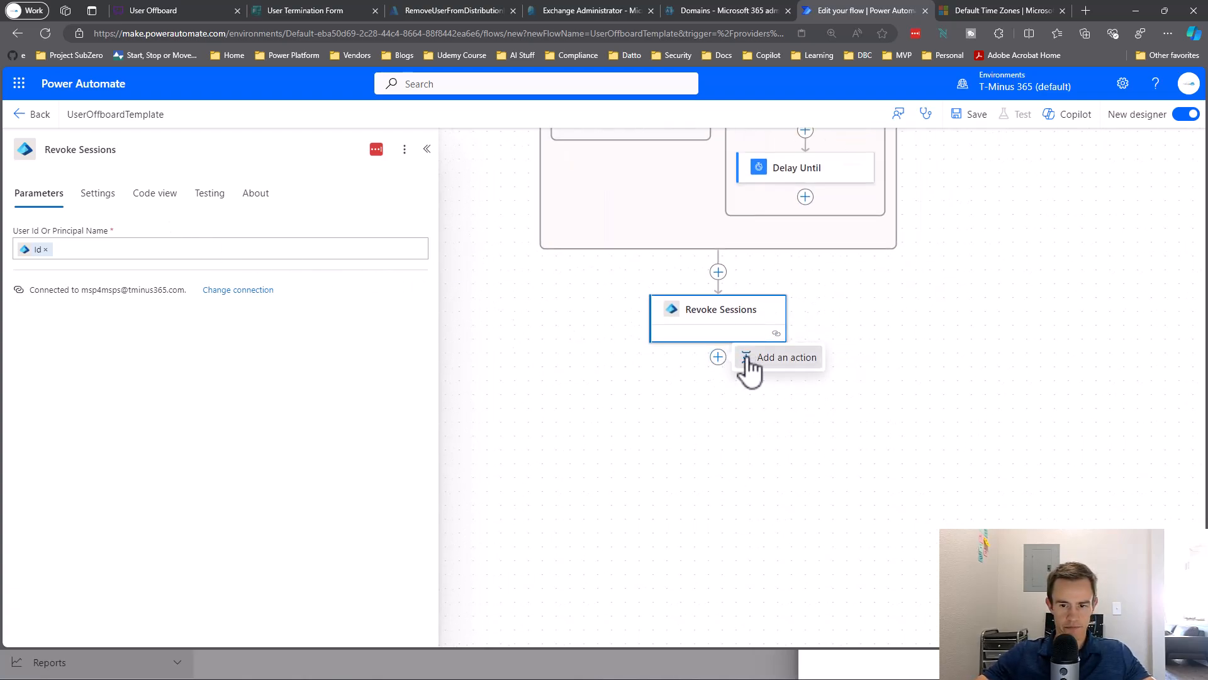
# Add an Entra ID Update user action under Revoke Sessions, titled 'Block Sign In'.
pyautogui.click(751, 360)
pyautogui.write('Entra')
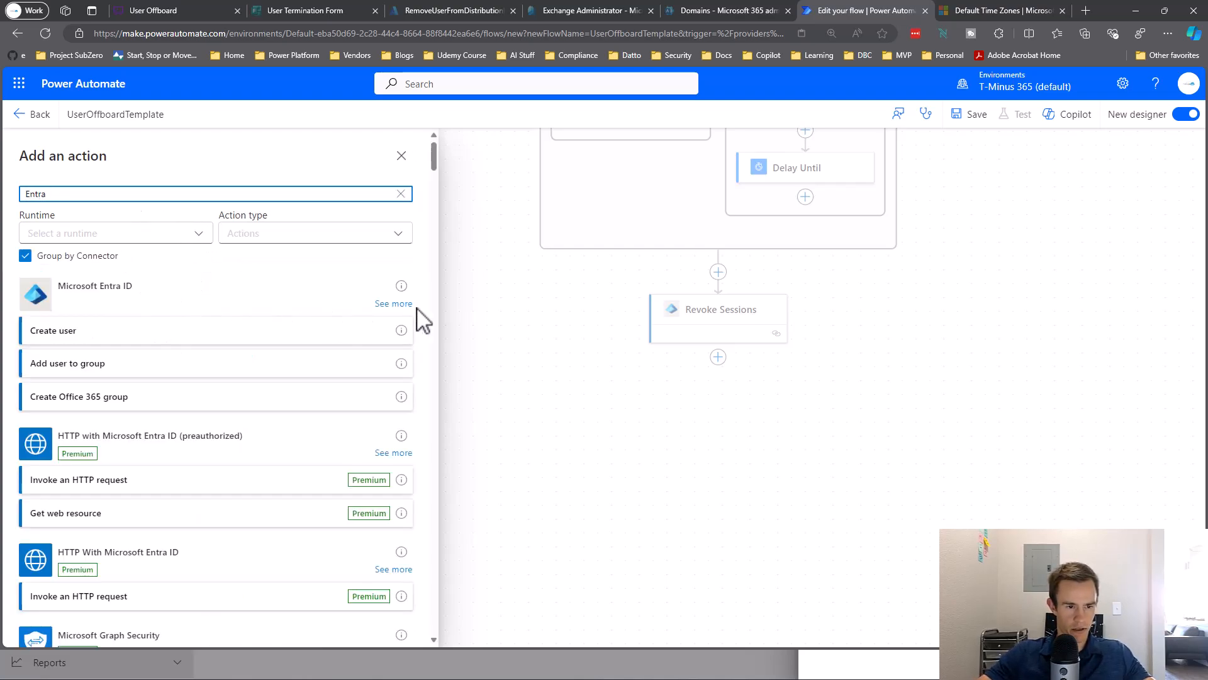
pyautogui.click(393, 303)
pyautogui.scroll(-2, 278, 353)
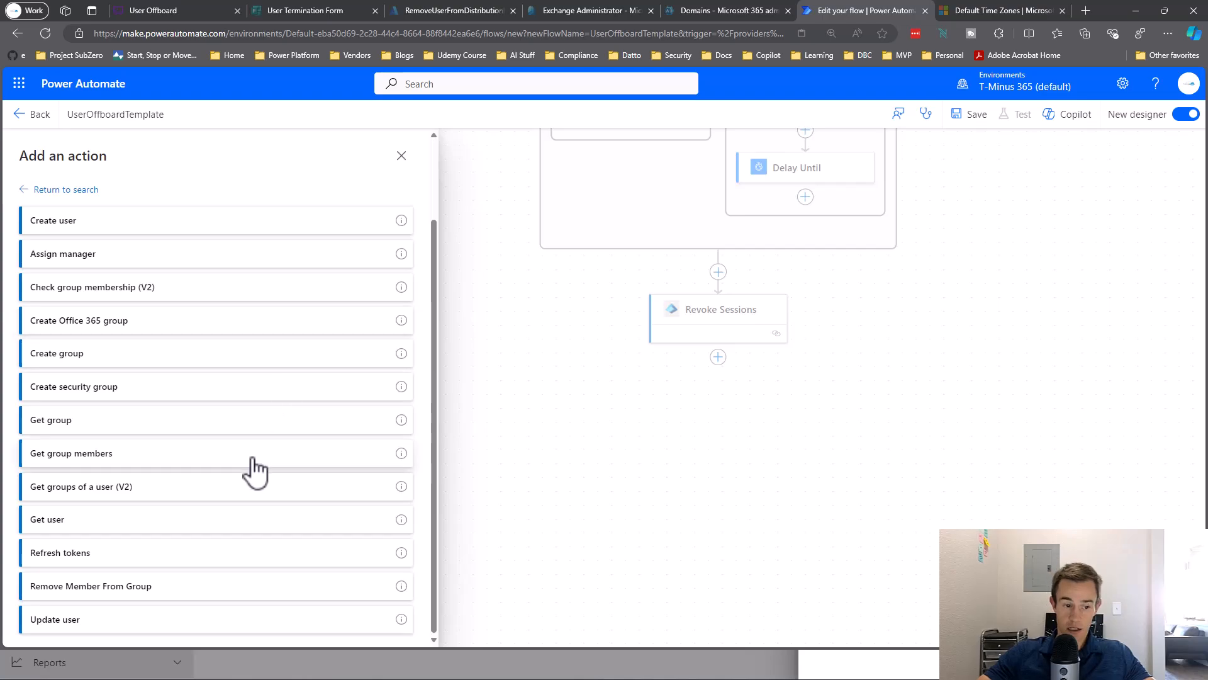
pyautogui.click(195, 620)
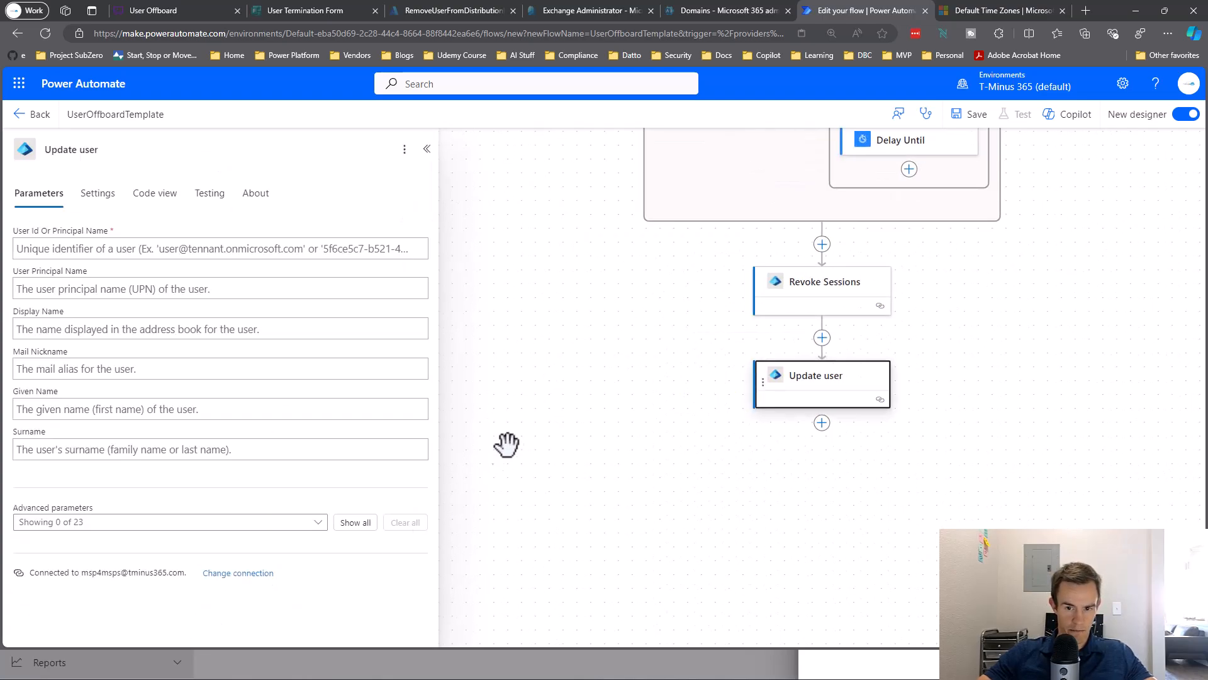
pyautogui.click(154, 151)
pyautogui.tripleClick(154, 151)
pyautogui.write('Block Sign')
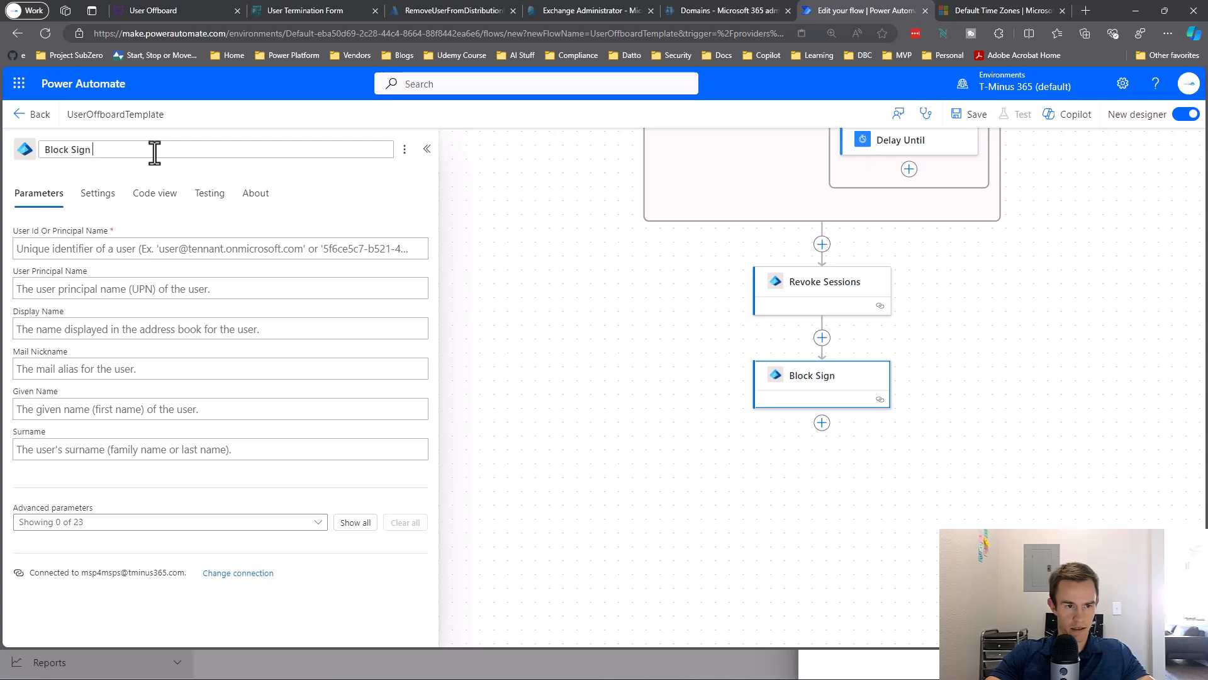
pyautogui.press('Return')
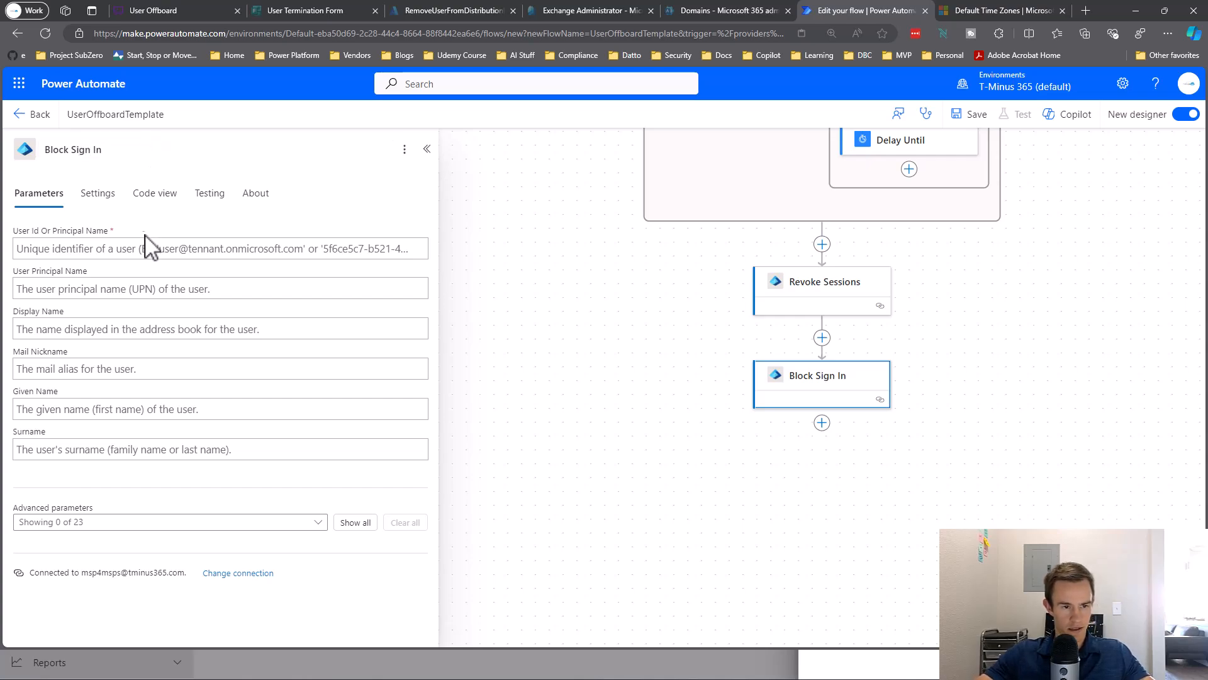
# Point Block Sign In at the Get user Id with Account Enabled set to No.
pyautogui.click(193, 246)
pyautogui.click(428, 238)
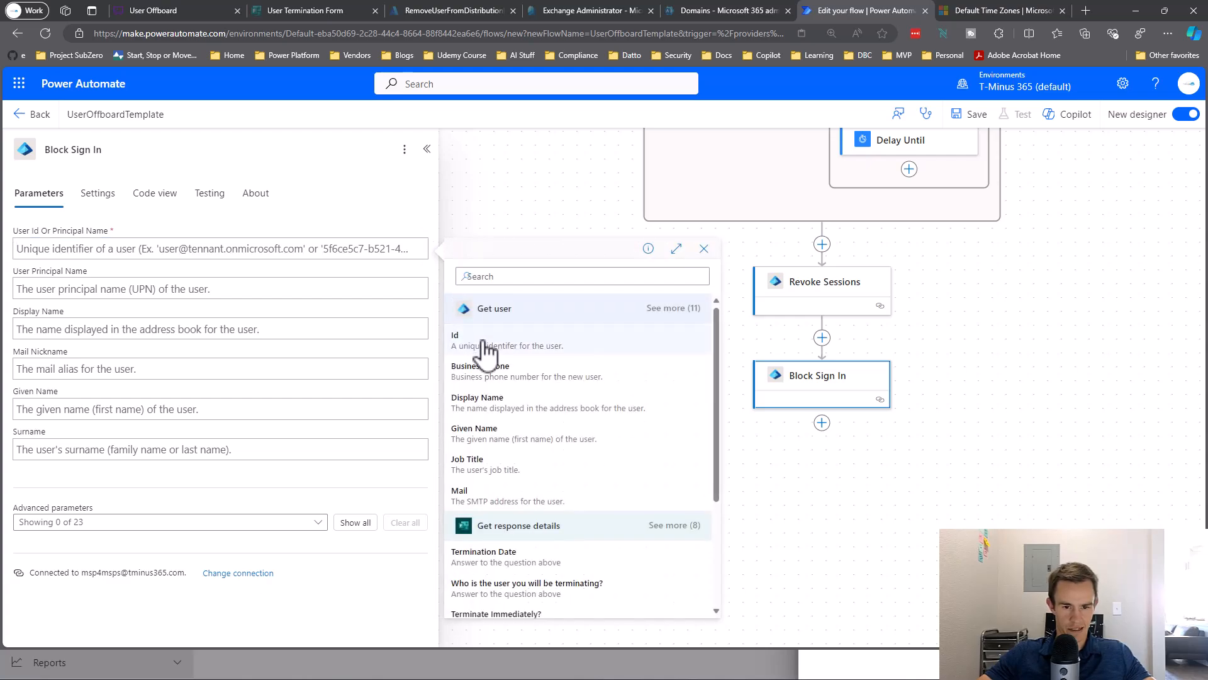
pyautogui.click(488, 346)
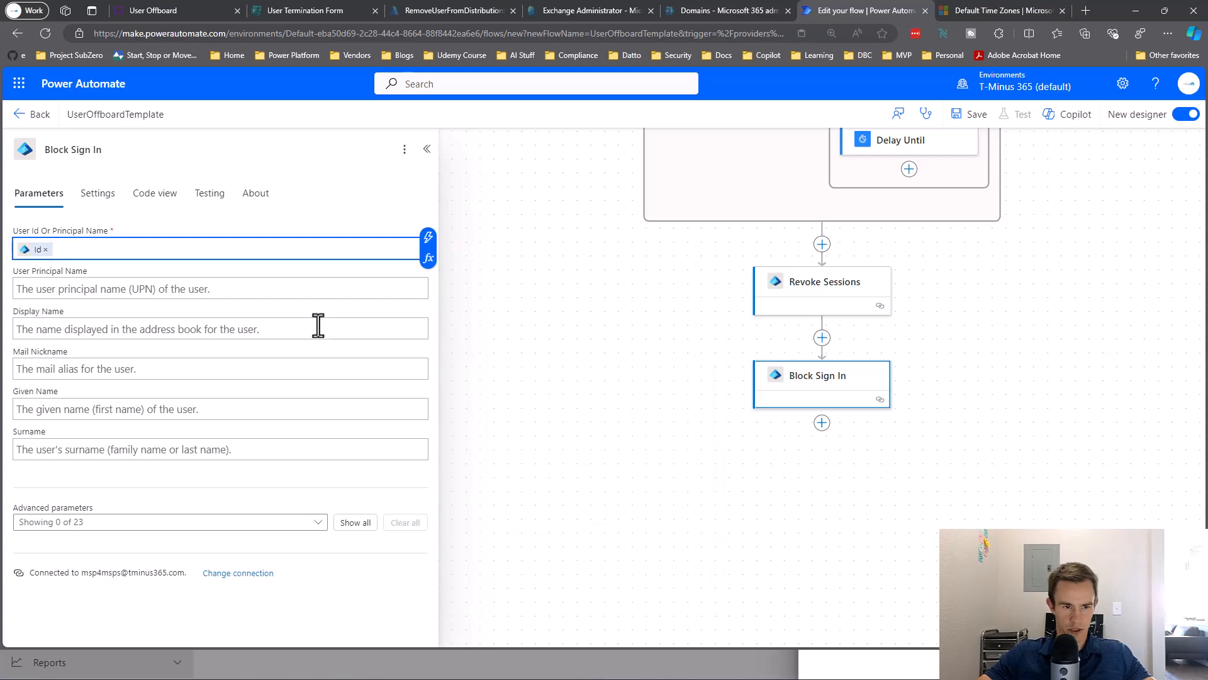
pyautogui.click(188, 525)
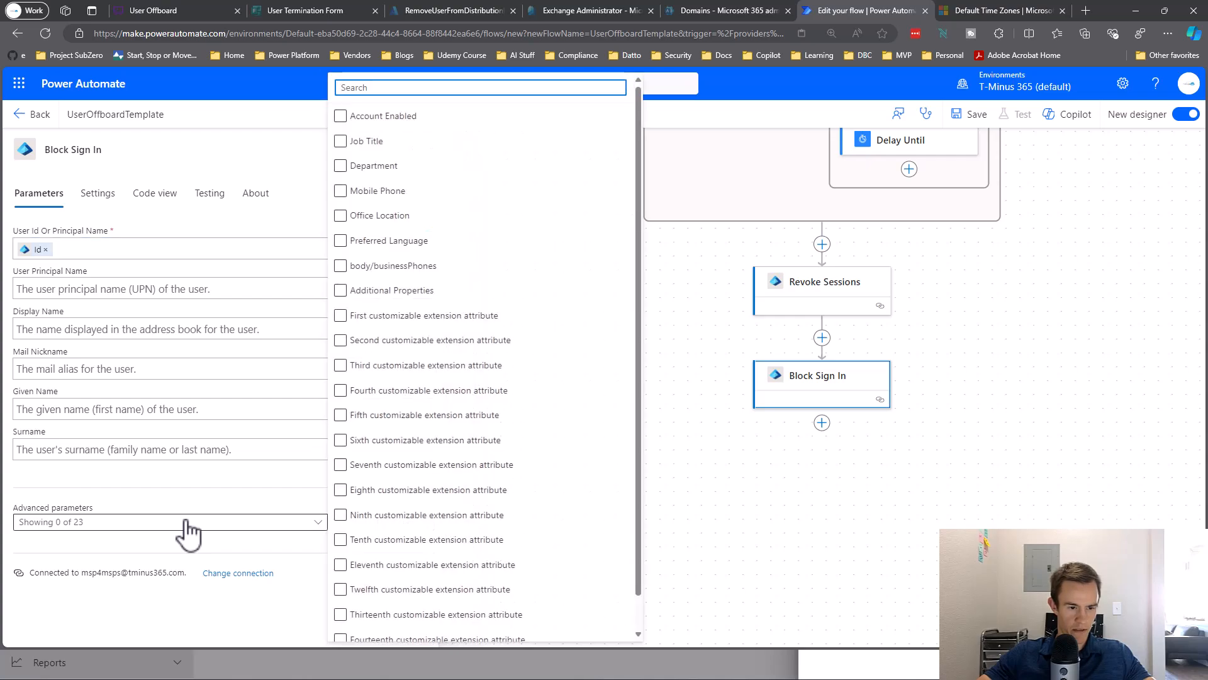
pyautogui.click(433, 121)
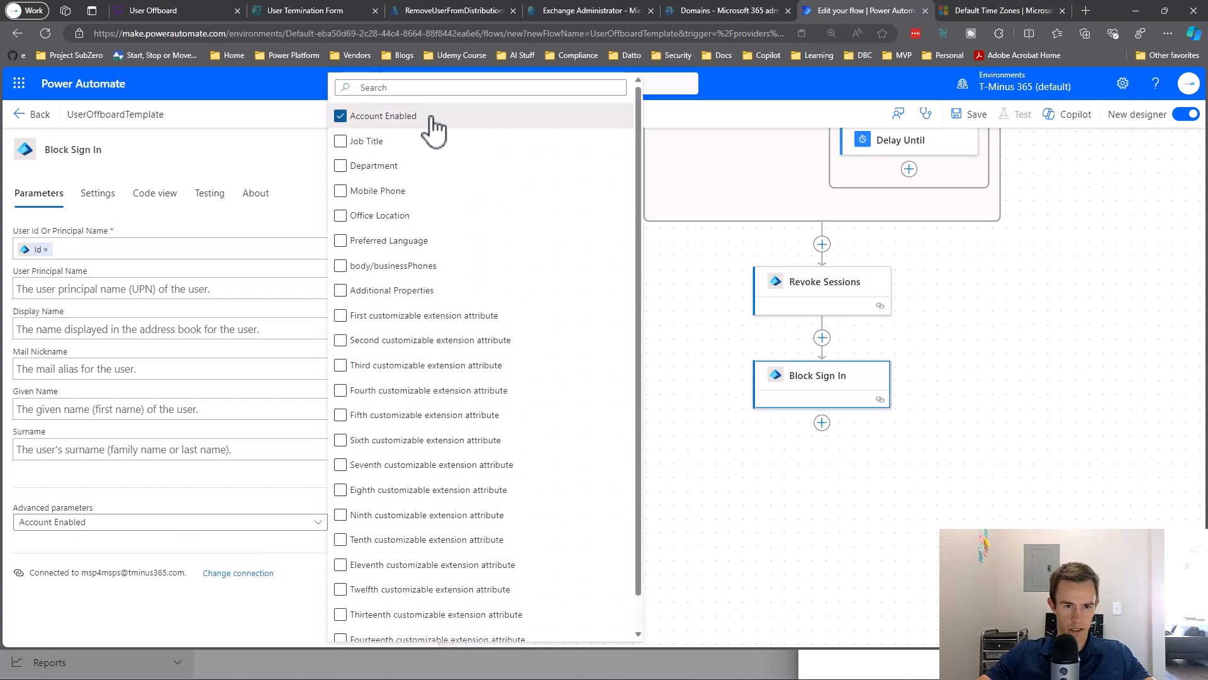
pyautogui.click(296, 485)
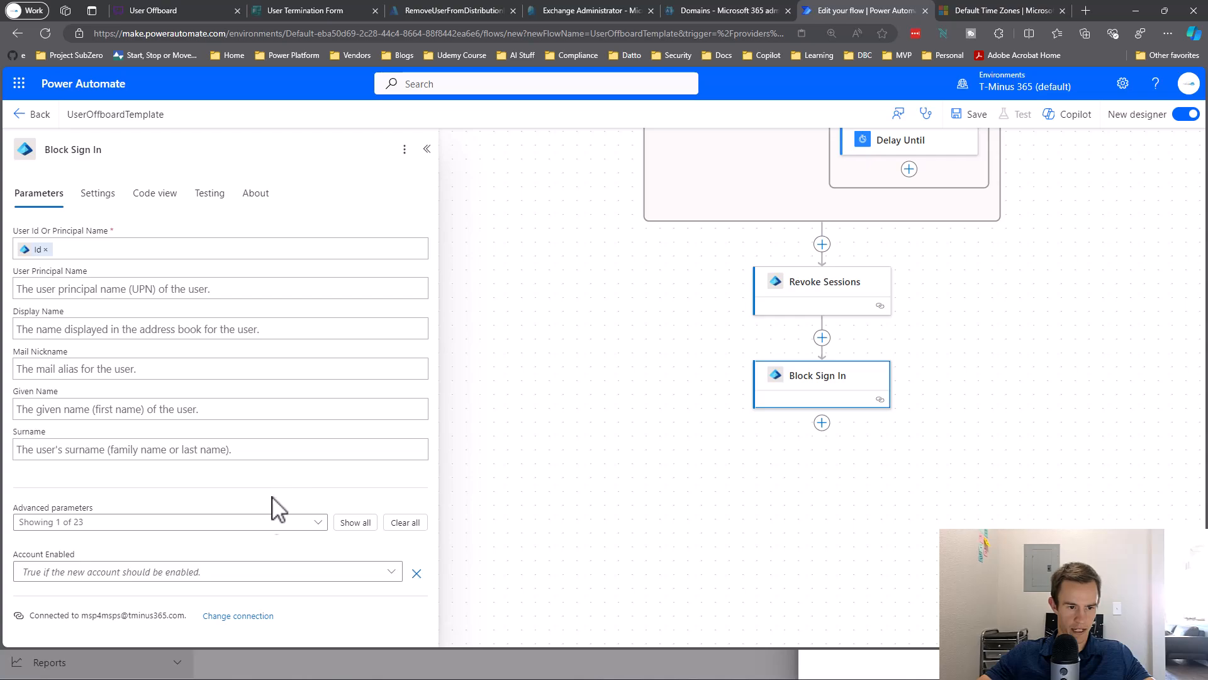
pyautogui.click(243, 573)
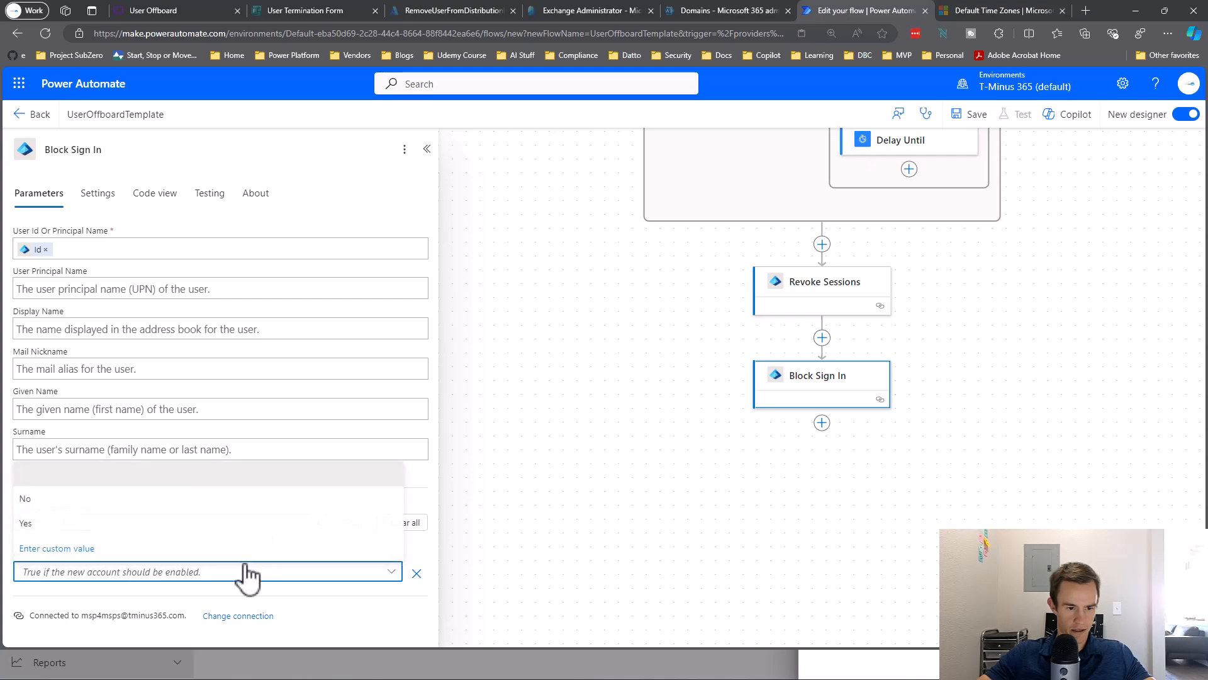
pyautogui.click(220, 500)
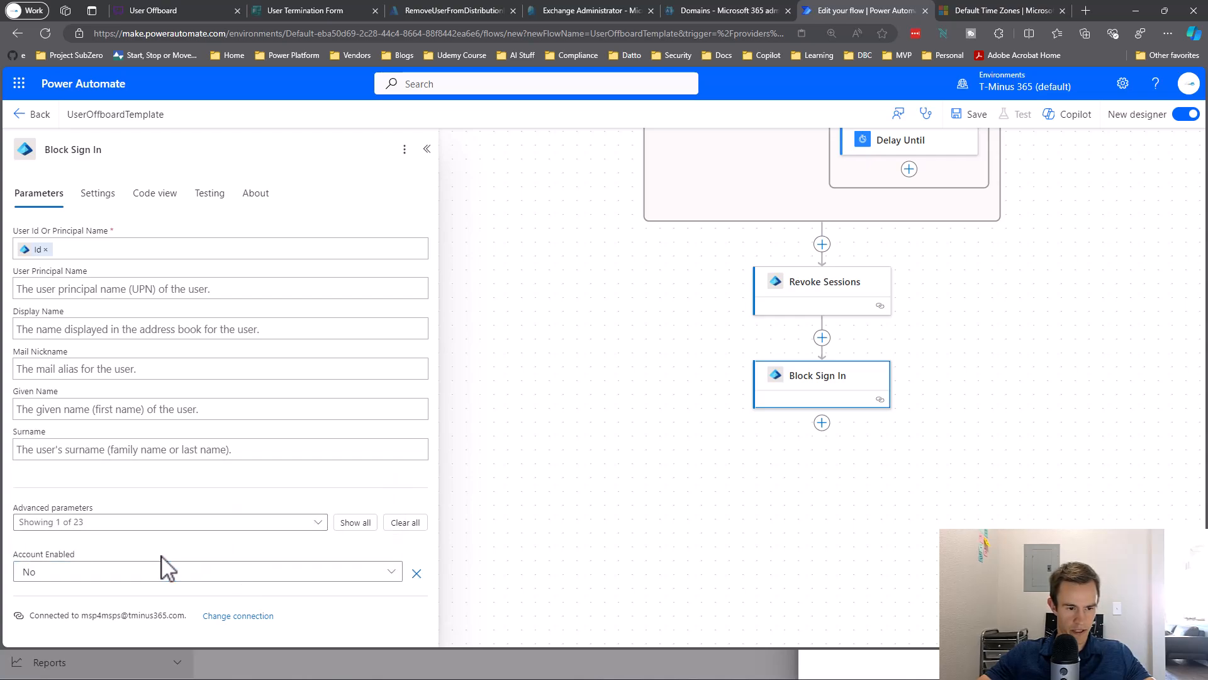
# Save the UserOffboardTemplate flow and review it from trigger to the end.
pyautogui.moveTo(539, 484); pyautogui.dragTo(429, 500)
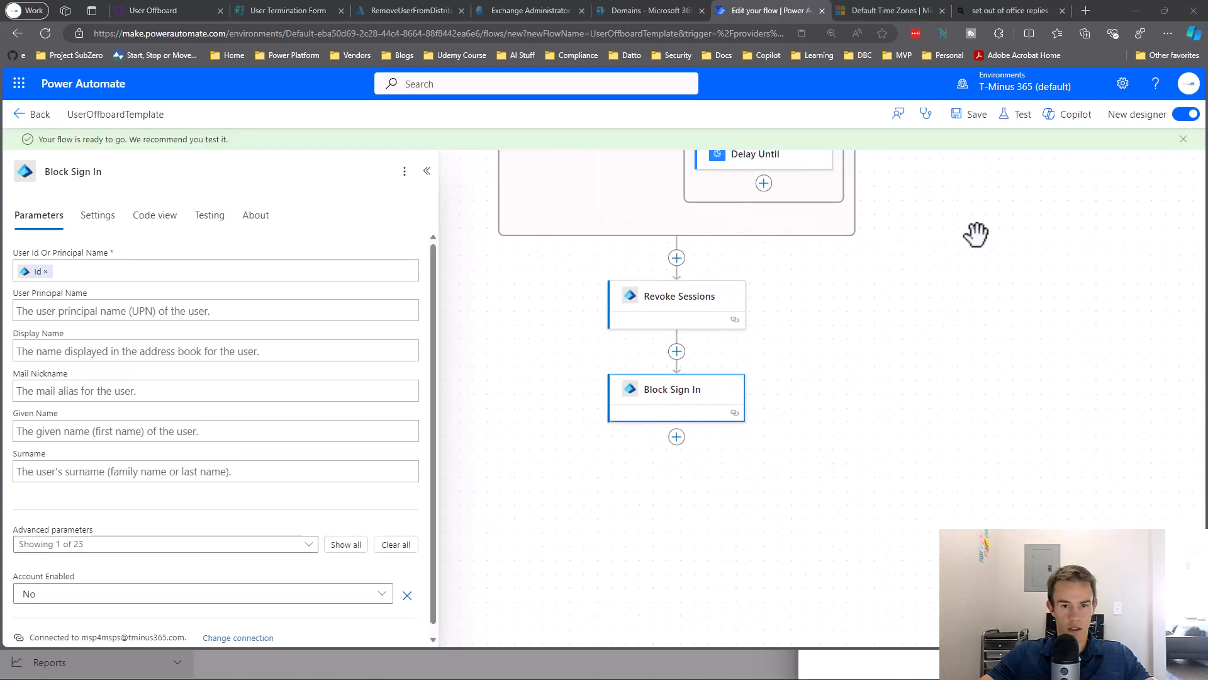
pyautogui.click(964, 116)
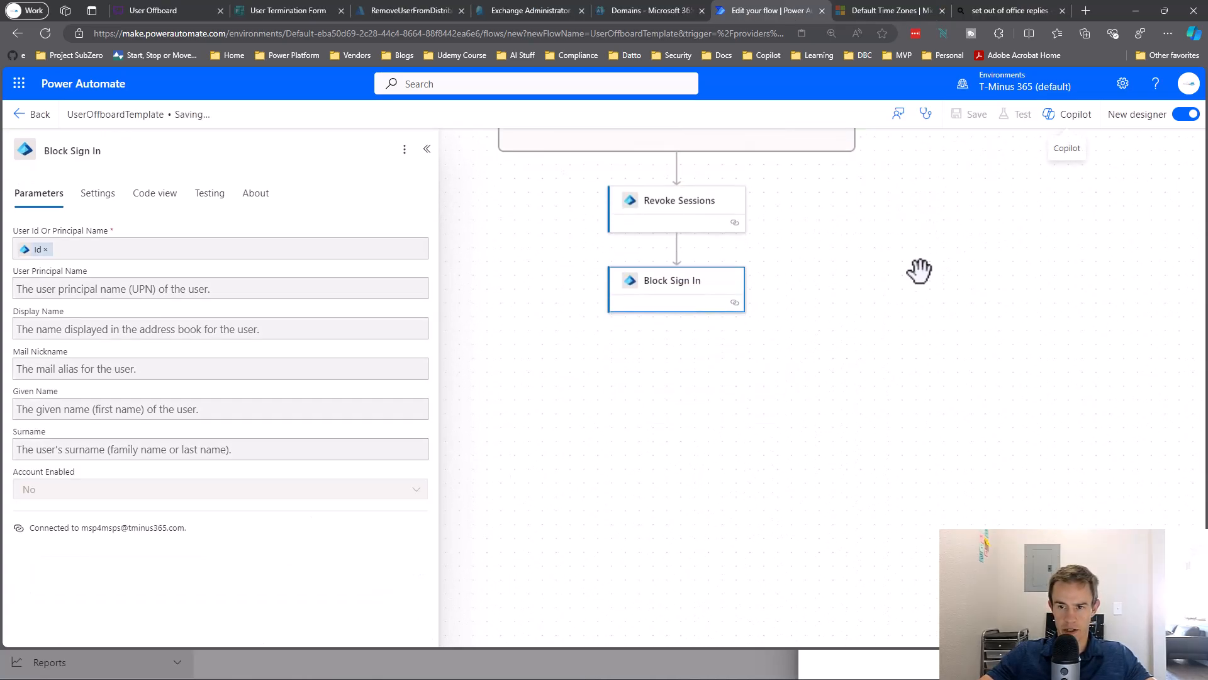
pyautogui.scroll(6, 909, 300)
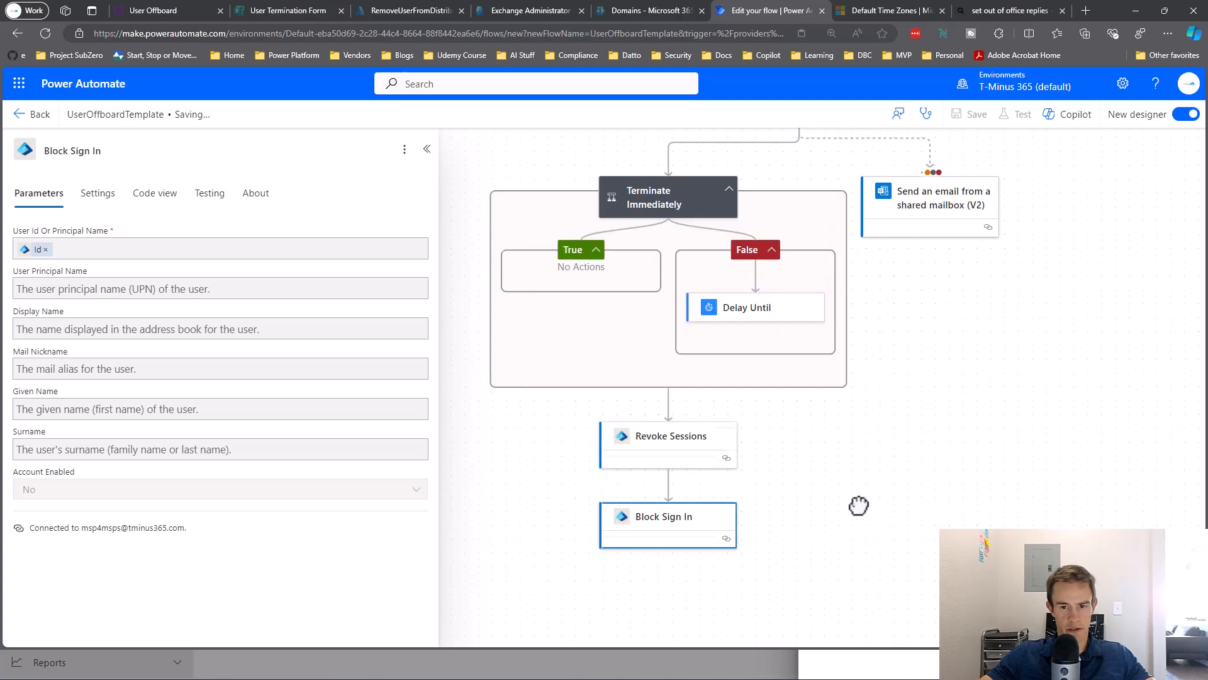
pyautogui.moveTo(1080, 483); pyautogui.dragTo(1040, 582)
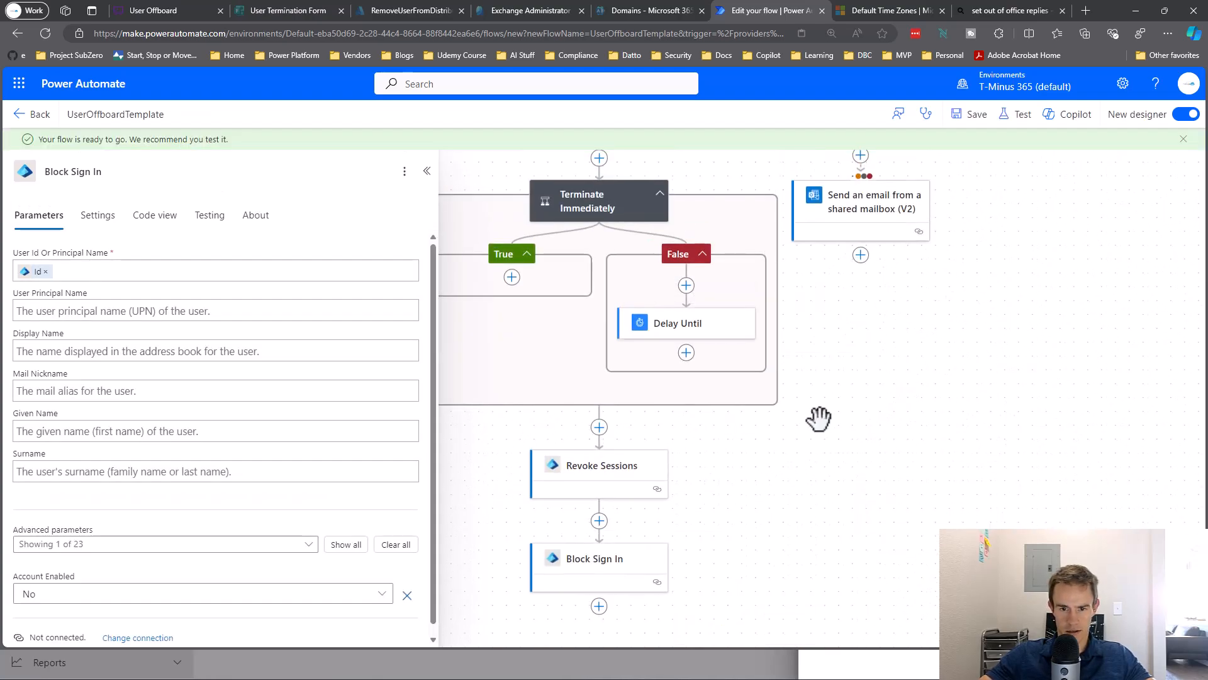
pyautogui.moveTo(909, 487); pyautogui.dragTo(842, 302)
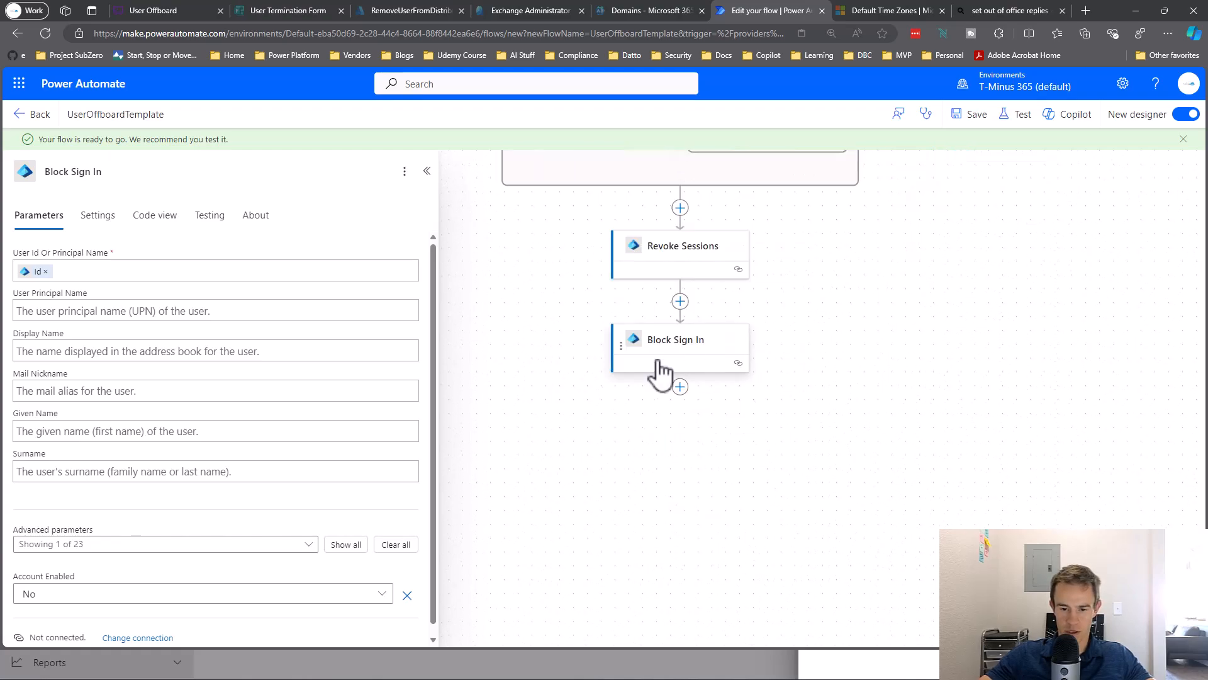
# Insert an Azure Automation Create job action below Block Sign In, titled 'Exchange Offboarding'.
pyautogui.click(681, 388)
pyautogui.click(708, 396)
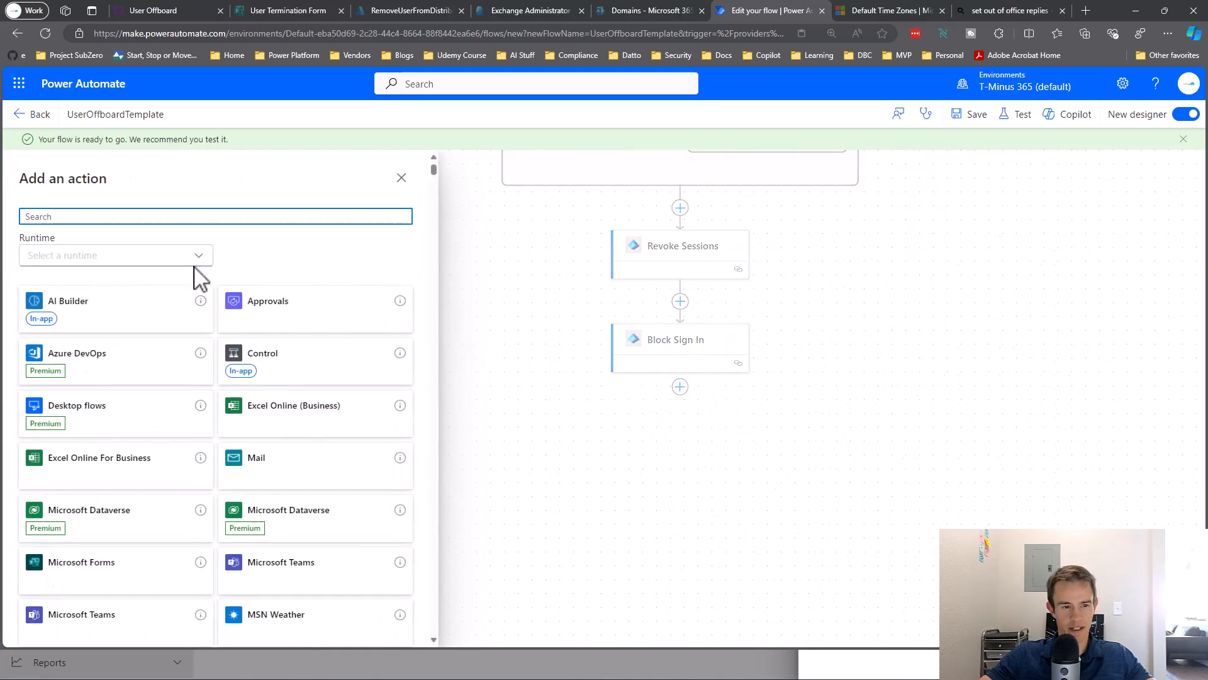
pyautogui.write('Azure Automat')
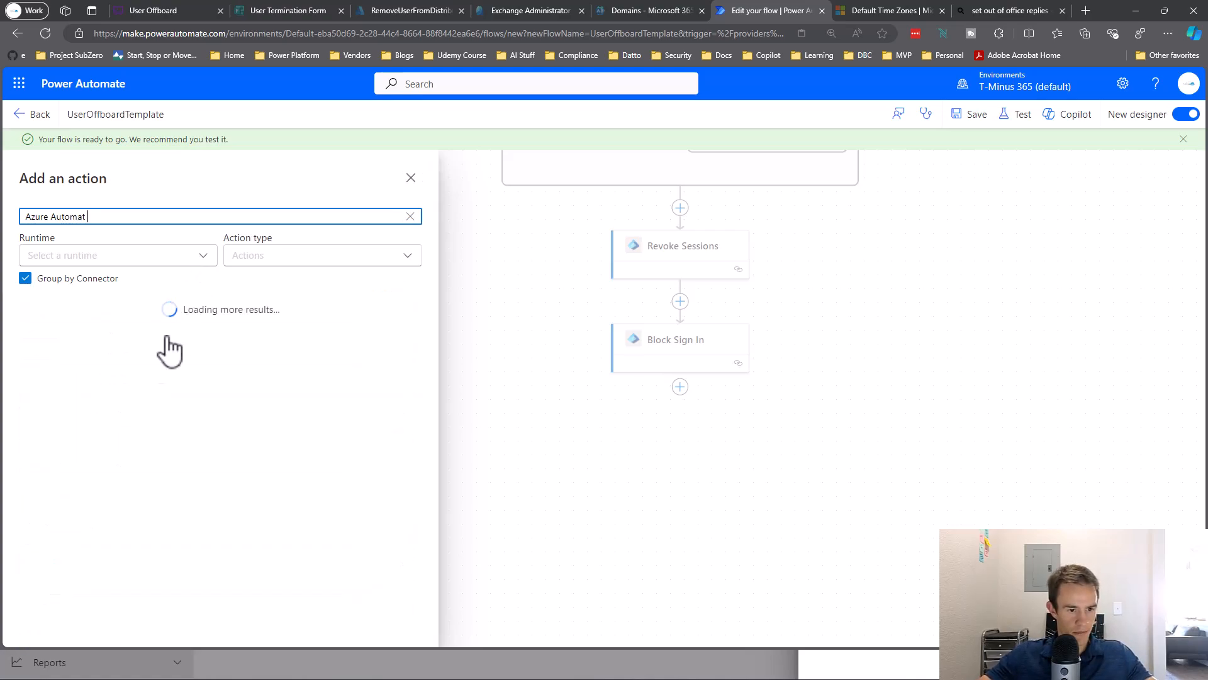
pyautogui.scroll(-3, 65, 493)
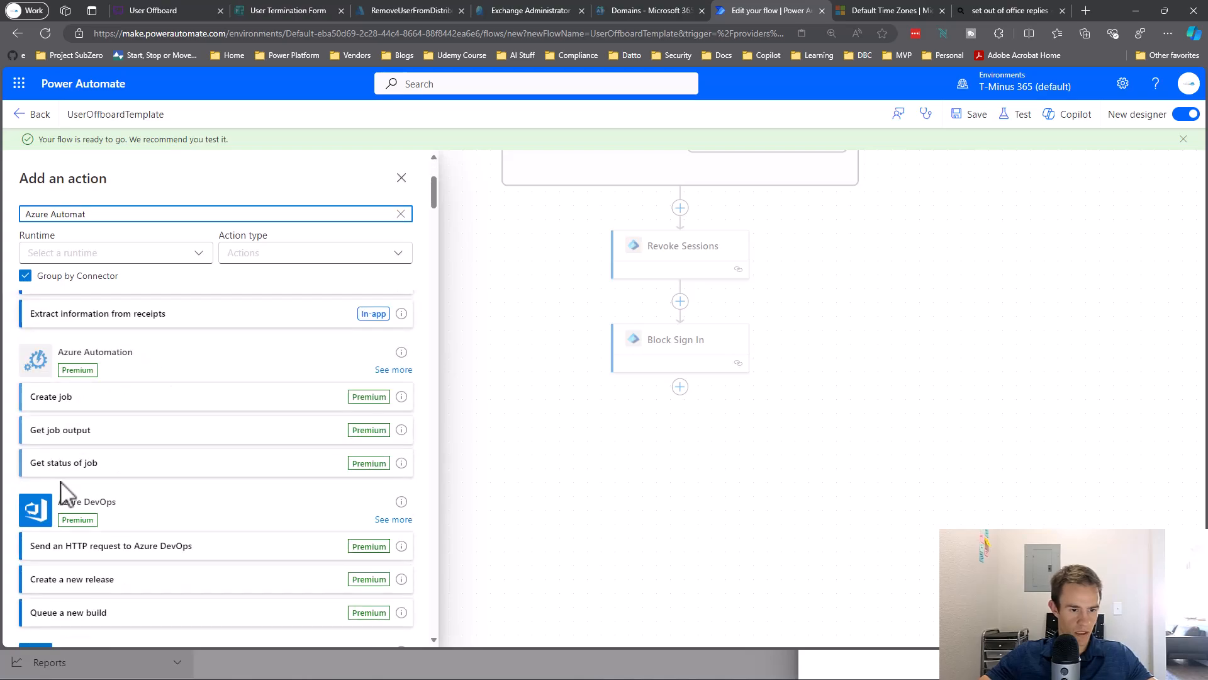
pyautogui.click(66, 370)
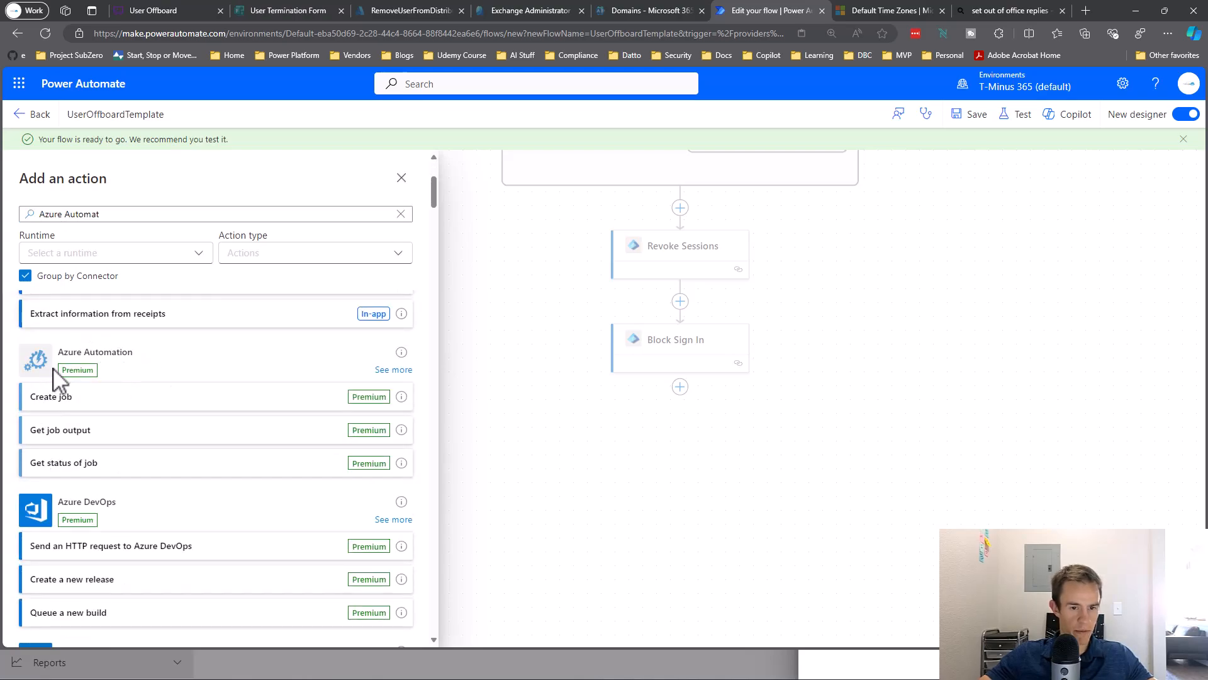
pyautogui.click(76, 403)
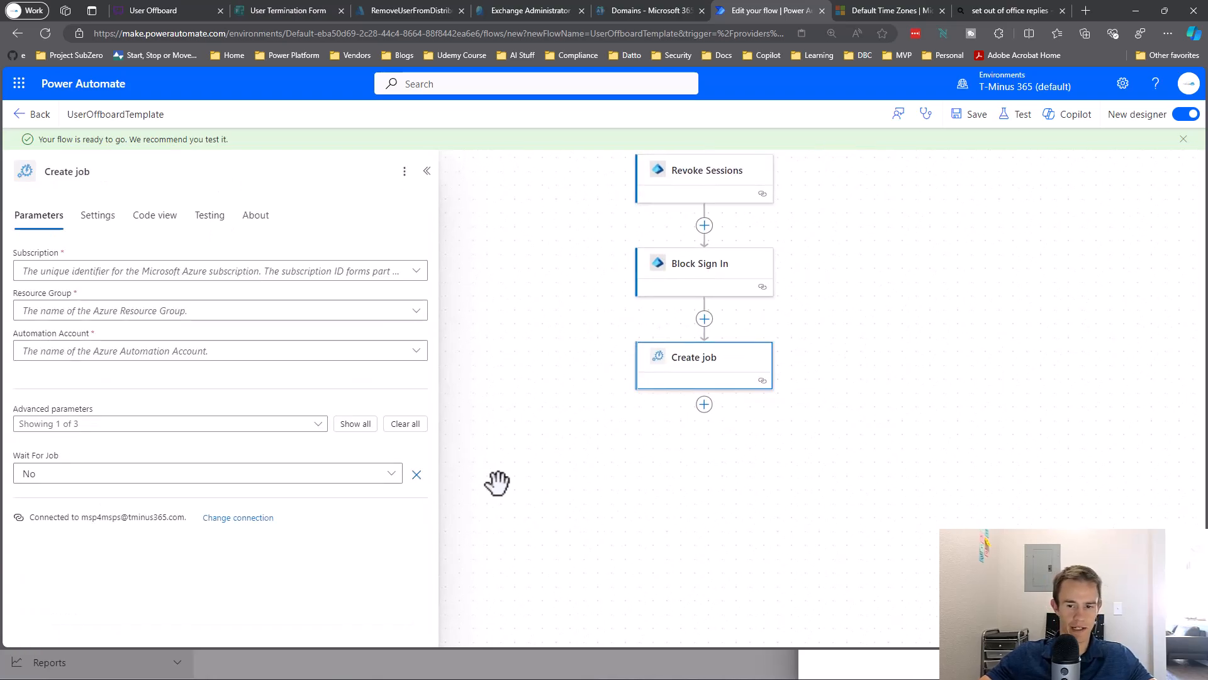
pyautogui.click(112, 173)
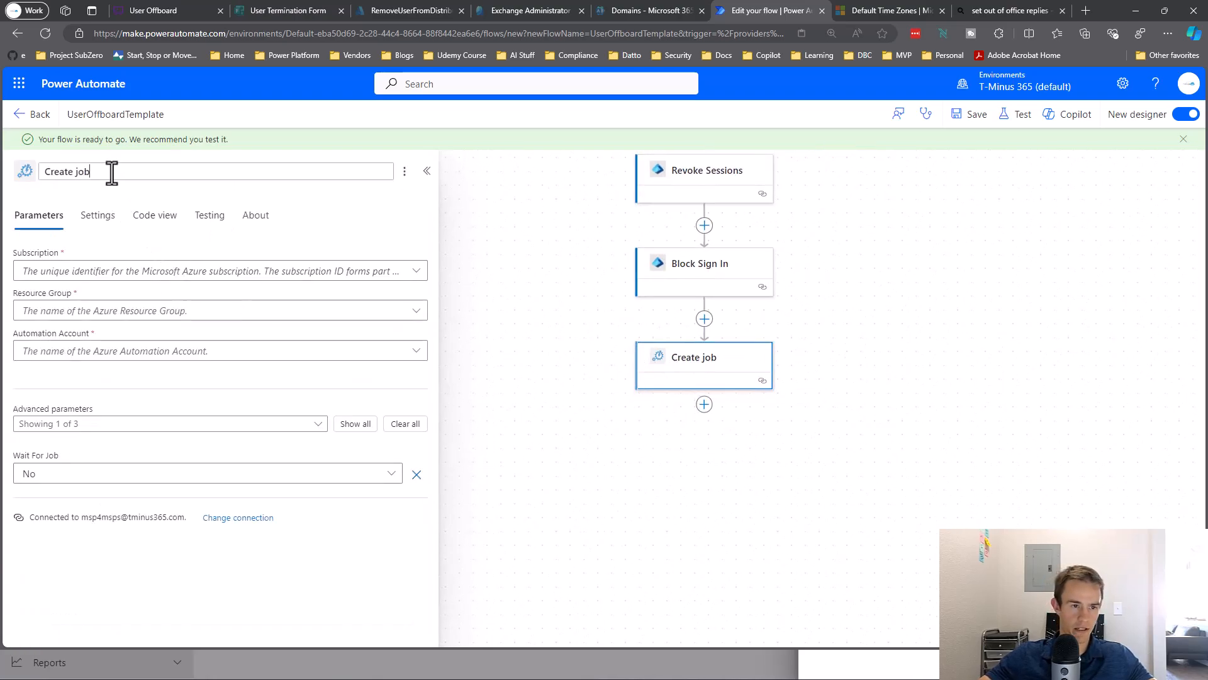
pyautogui.hotkey('ctrl', 'a')
pyautogui.write('E')
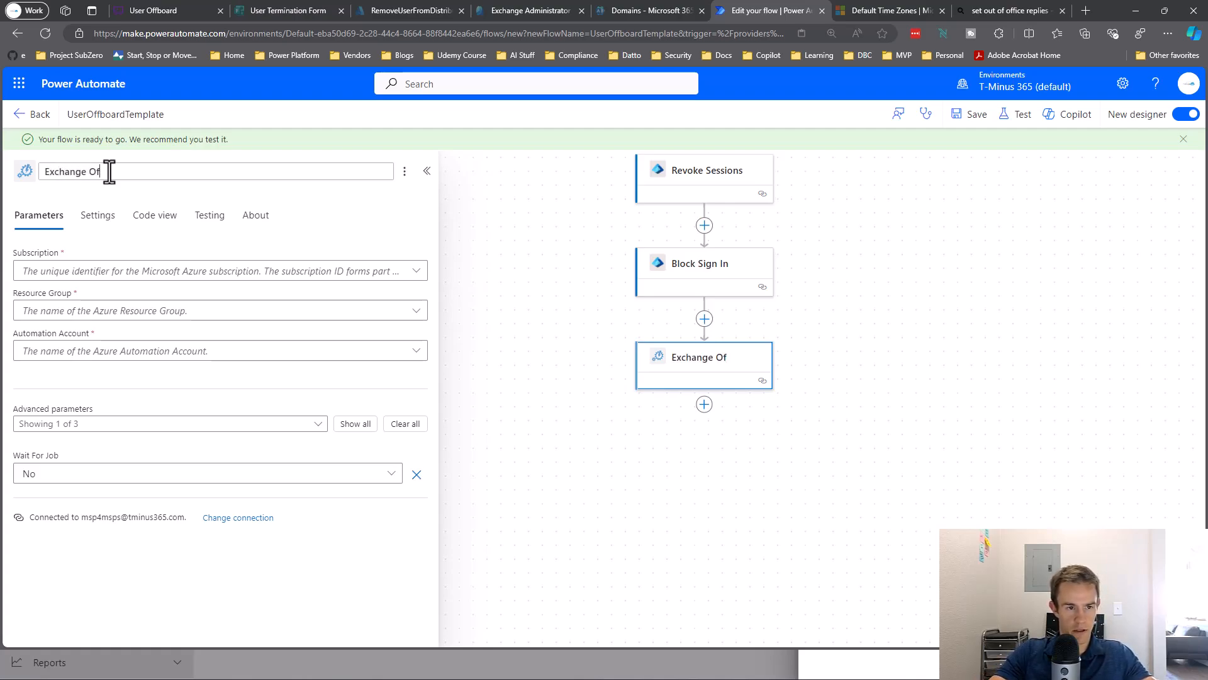
pyautogui.write('xchange Offboarding')
pyautogui.click(477, 359)
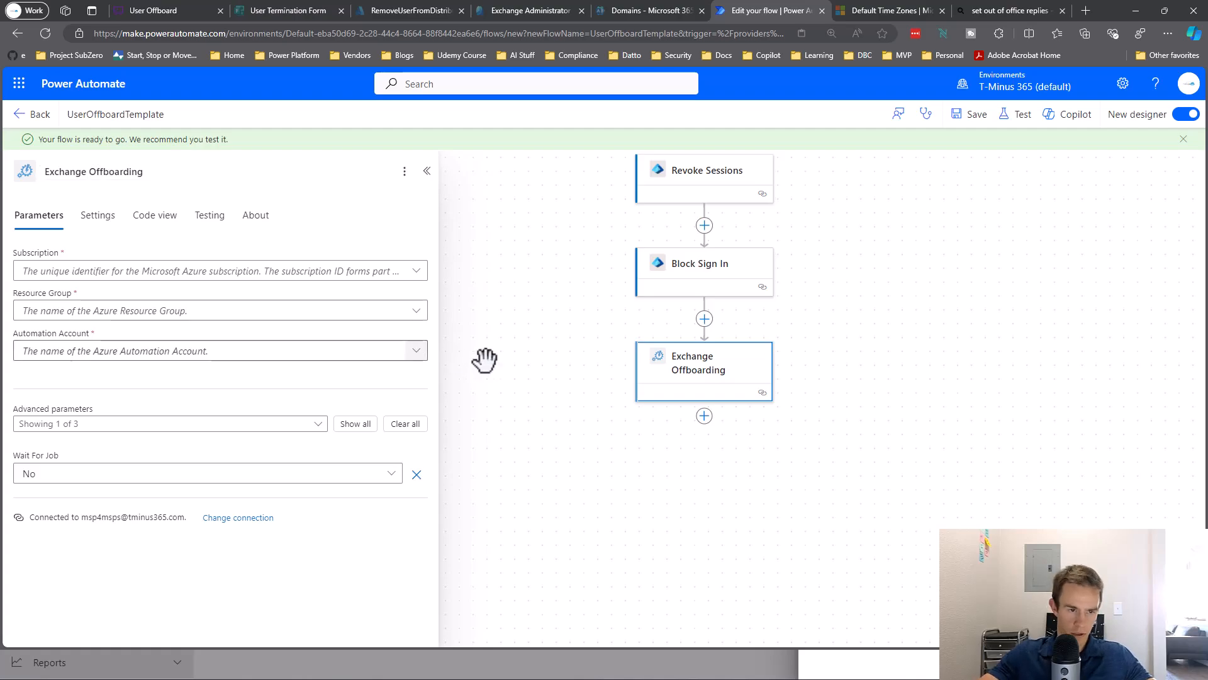
# Choose Azure subscription 1, resource group UserOffboard and automation account EmployeeLifecycle.
pyautogui.click(130, 272)
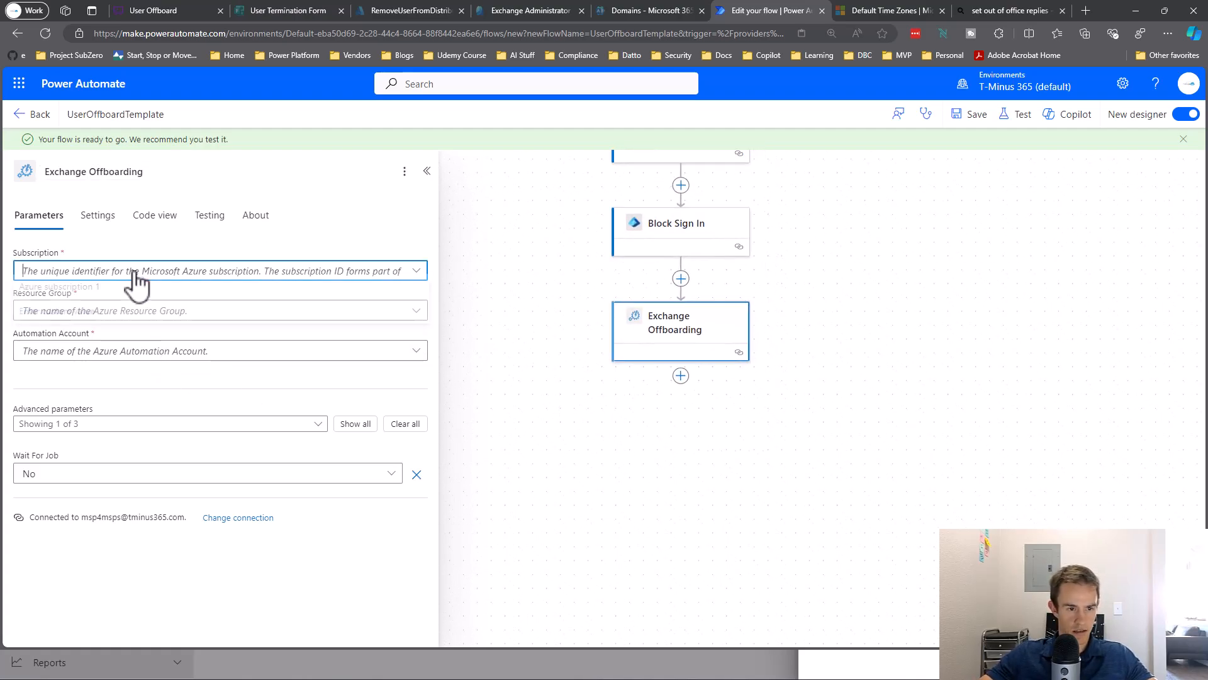
pyautogui.click(126, 293)
pyautogui.click(120, 311)
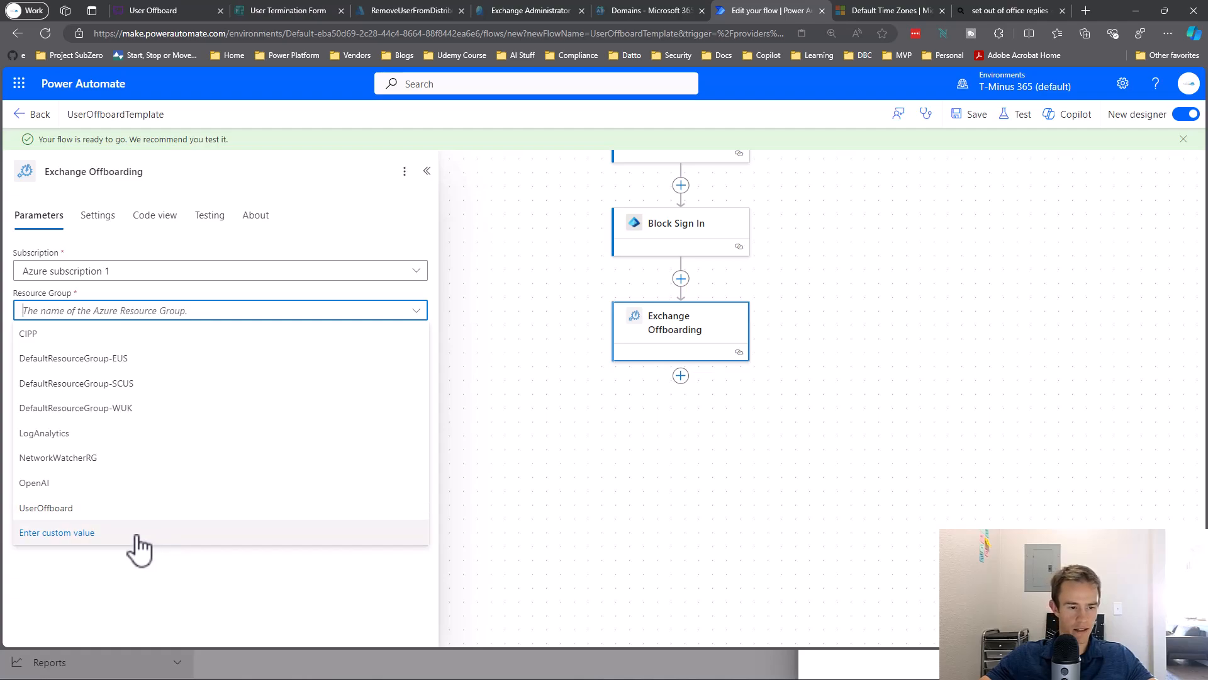
pyautogui.click(51, 511)
pyautogui.click(103, 351)
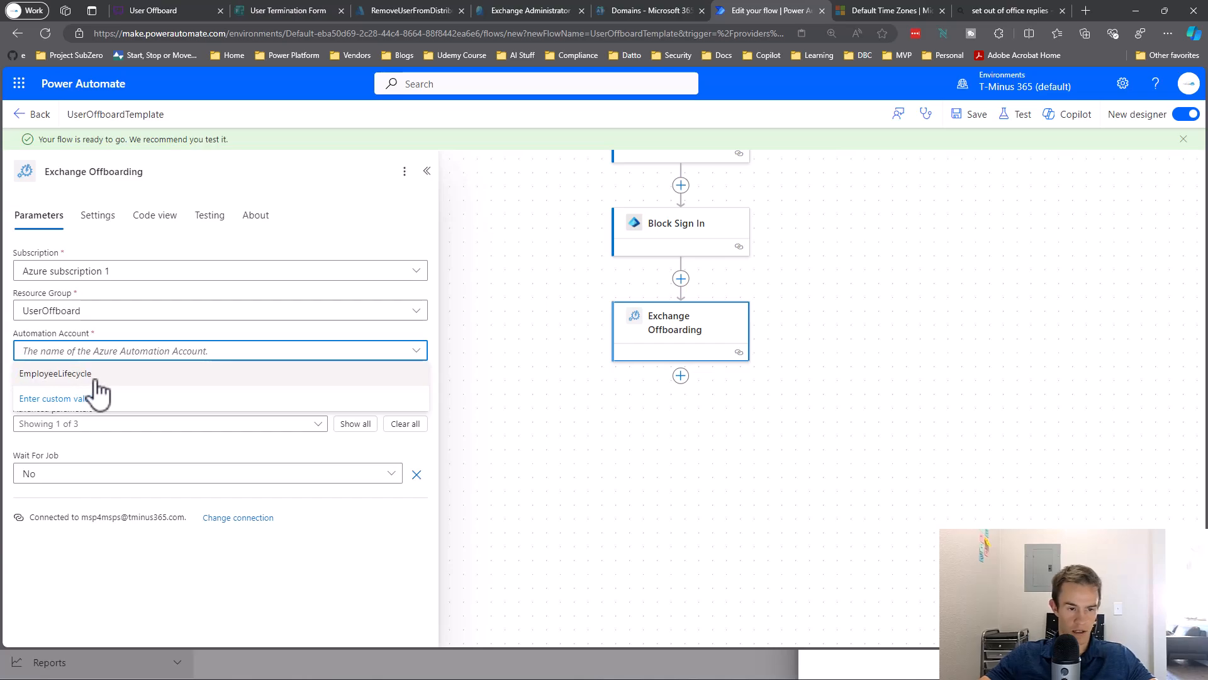
pyautogui.click(95, 375)
# Add the Runbook Name parameter from the advanced parameters.
pyautogui.click(126, 425)
pyautogui.click(146, 400)
pyautogui.click(133, 425)
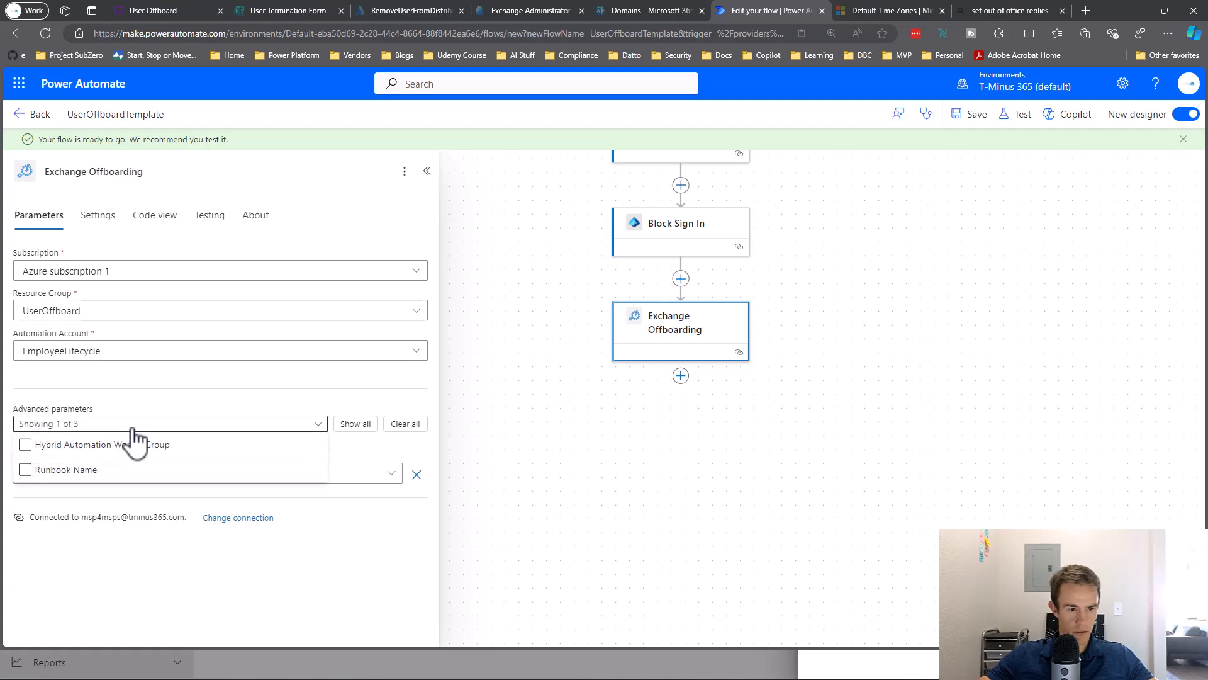
pyautogui.click(149, 401)
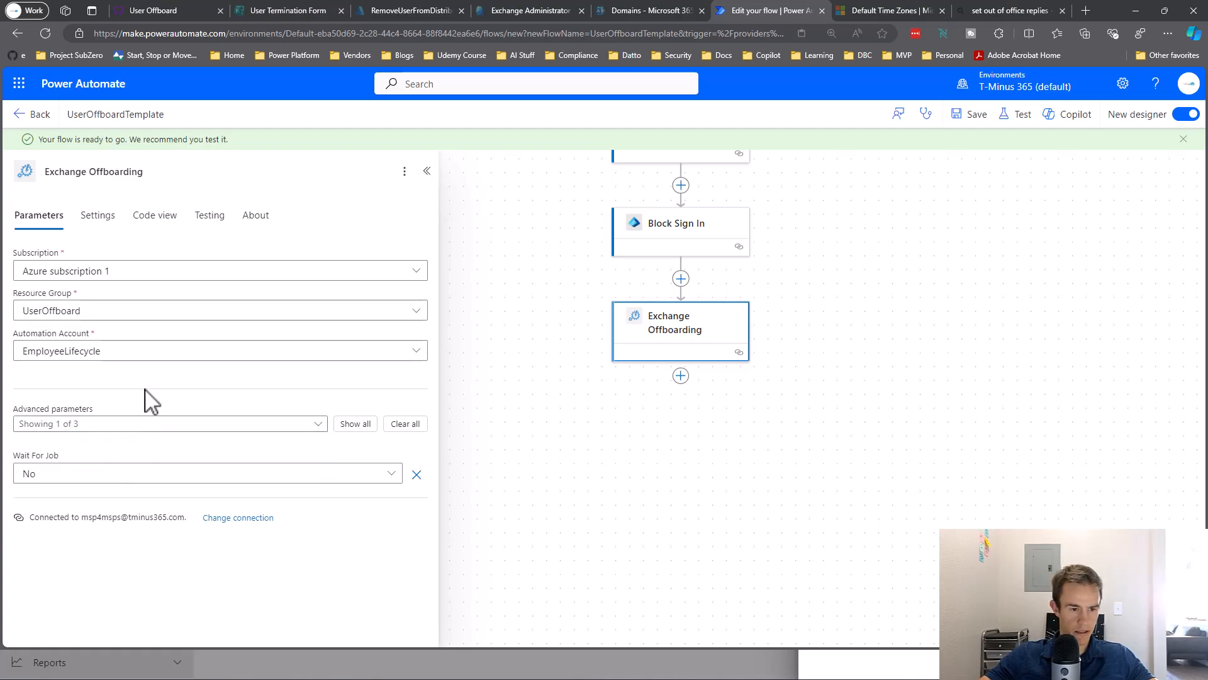
pyautogui.click(122, 418)
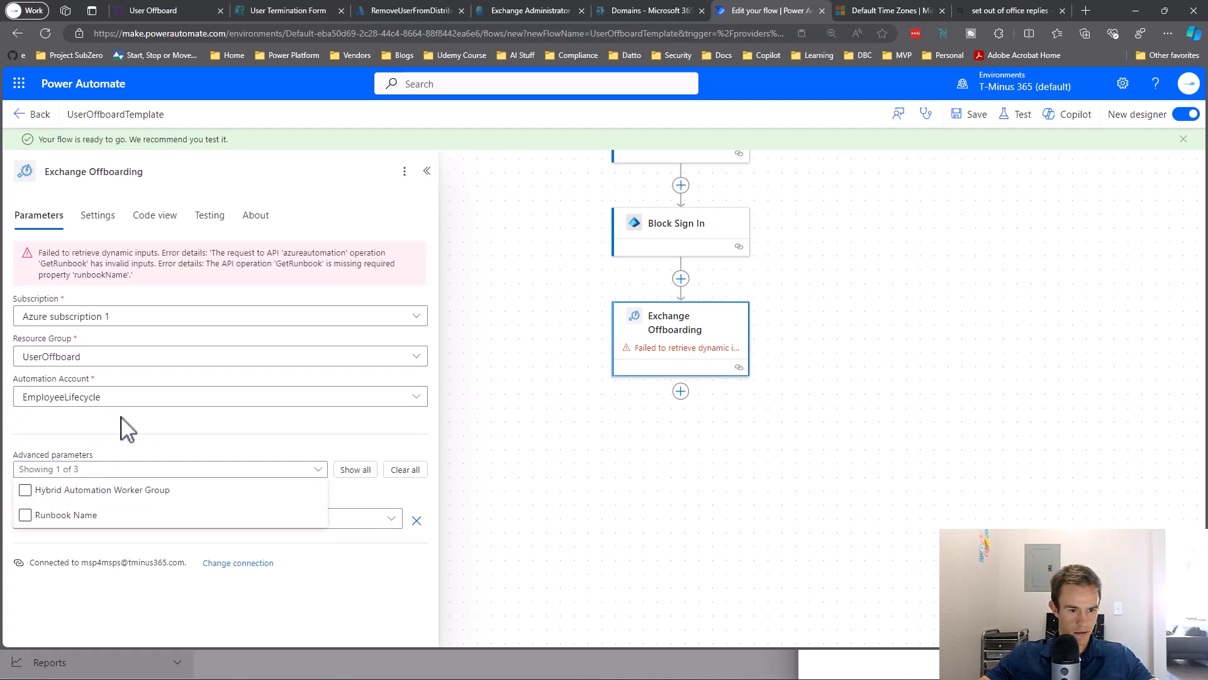
pyautogui.click(124, 429)
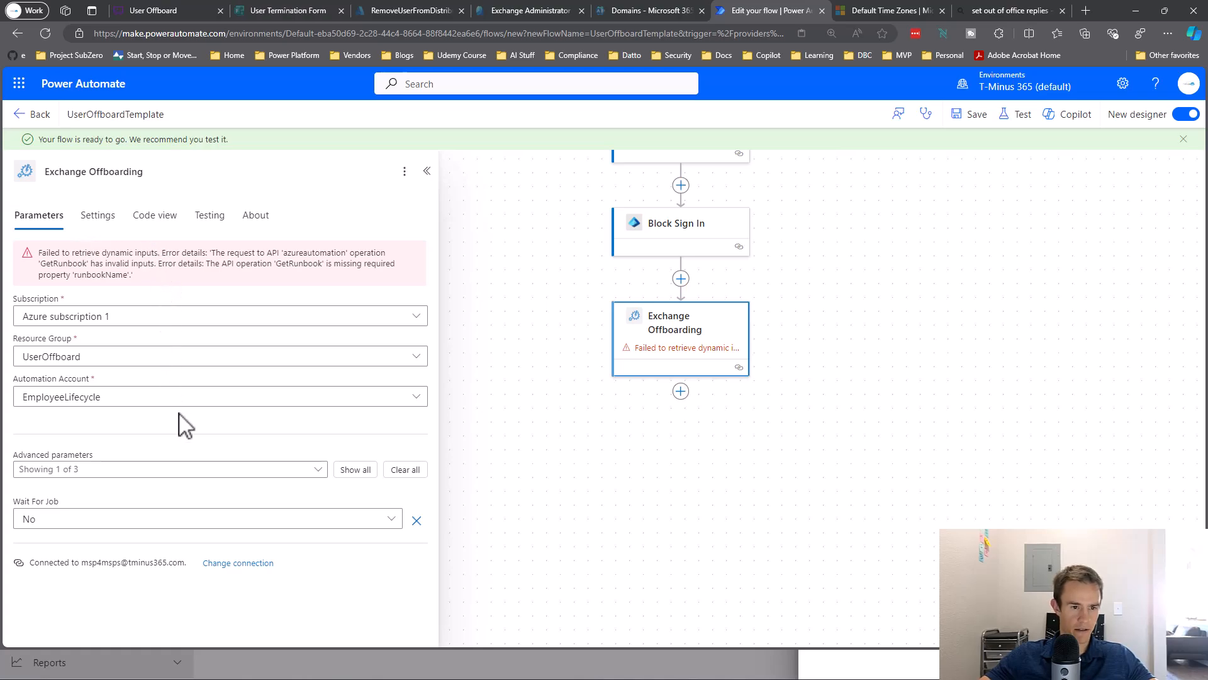
pyautogui.click(165, 470)
pyautogui.click(178, 469)
pyautogui.click(178, 470)
pyautogui.click(70, 516)
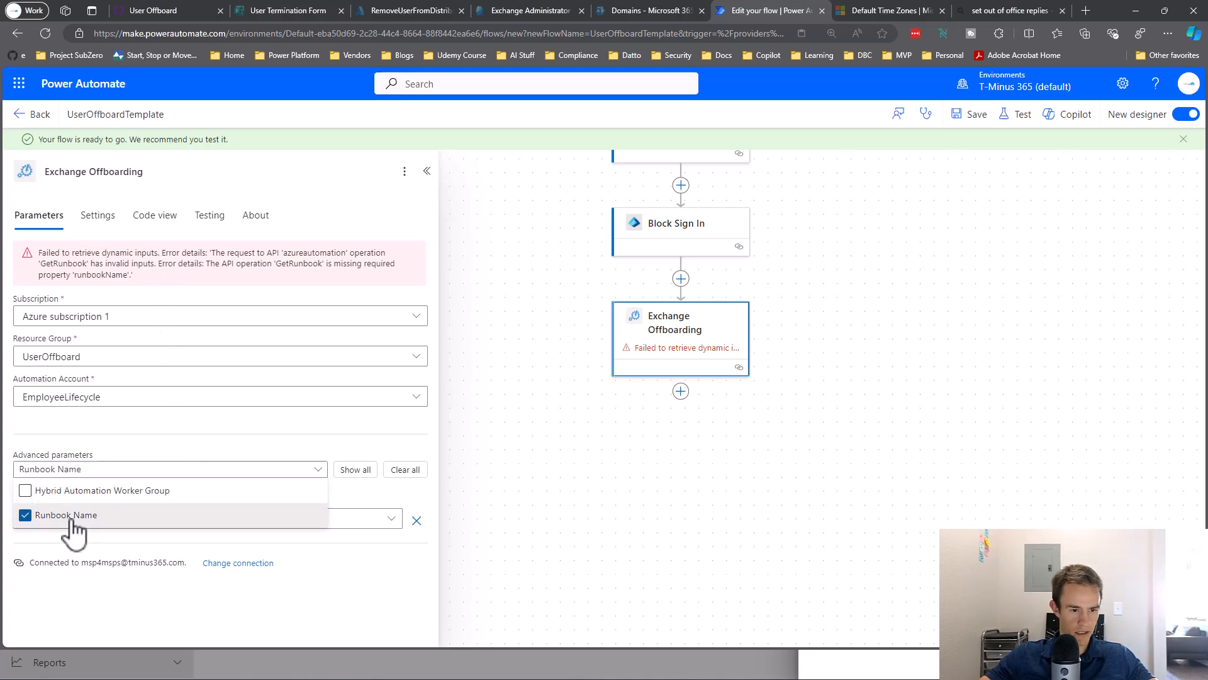
# Point the Exchange Offboarding step at the UserOffboarding runbook with Wait For Job set to No.
pyautogui.click(144, 443)
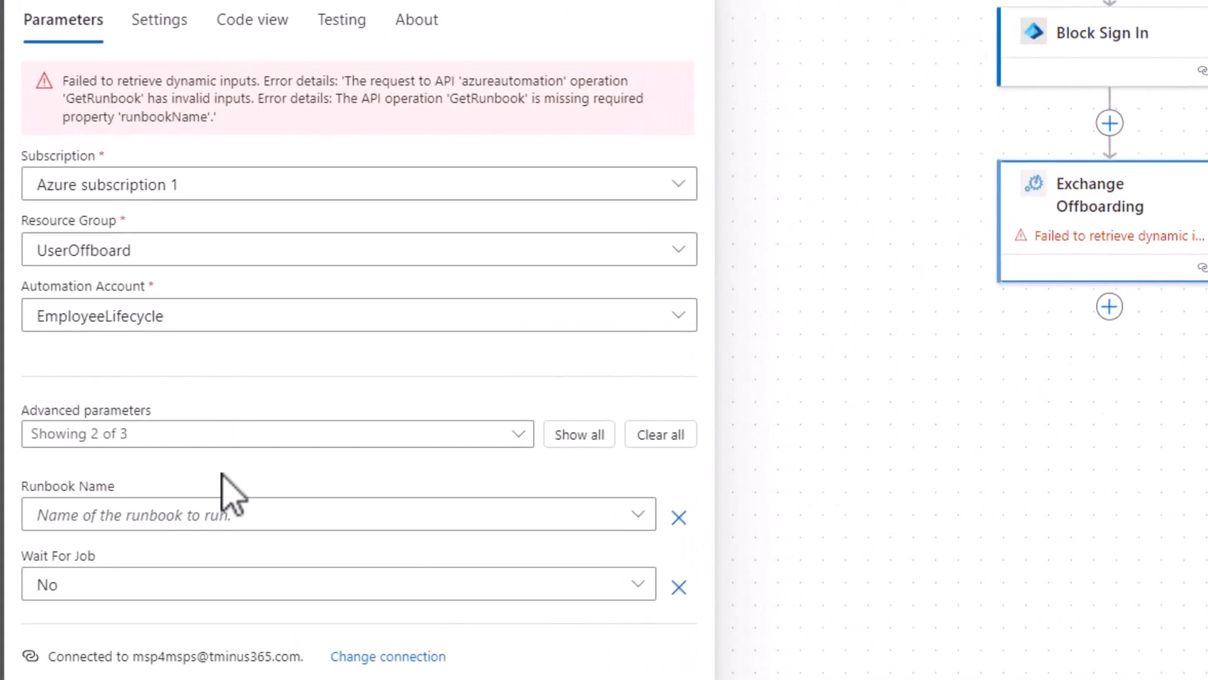
pyautogui.click(212, 513)
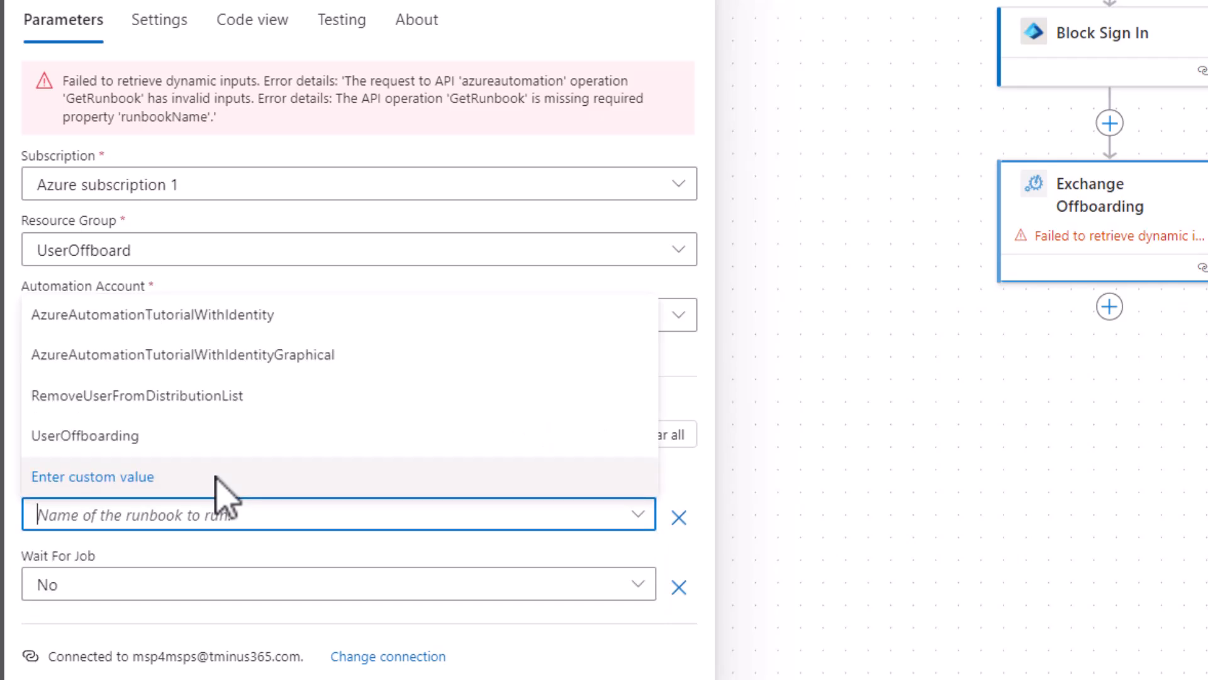
pyautogui.click(212, 439)
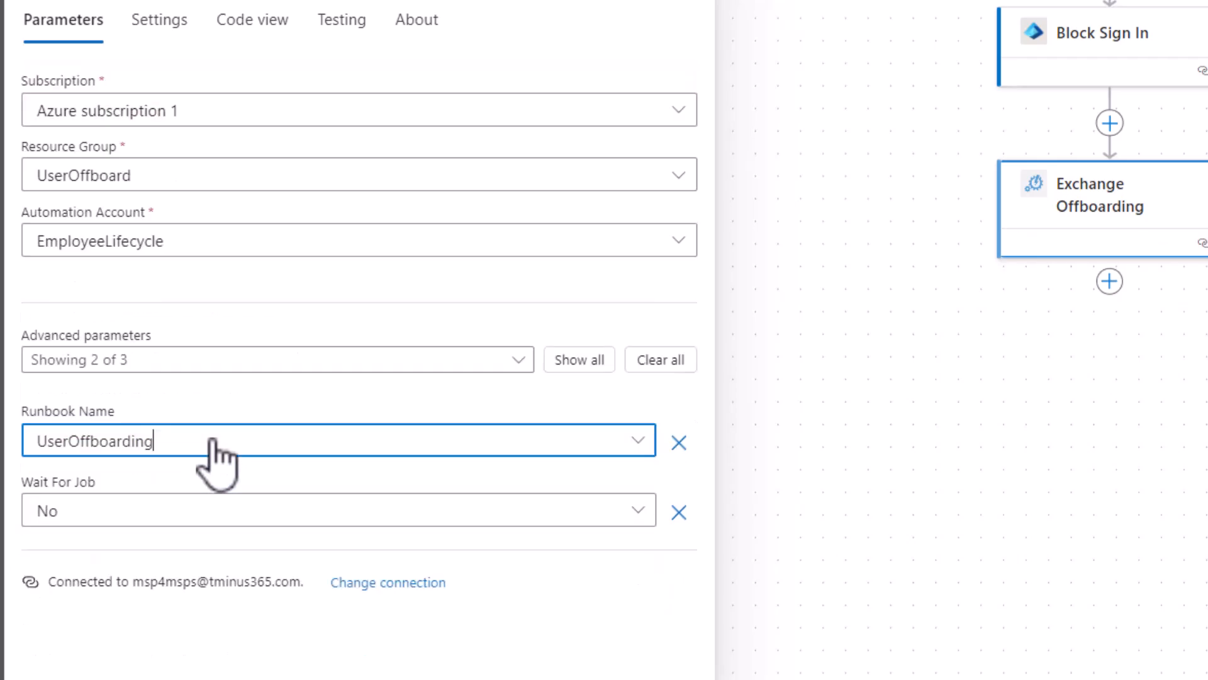
pyautogui.click(230, 510)
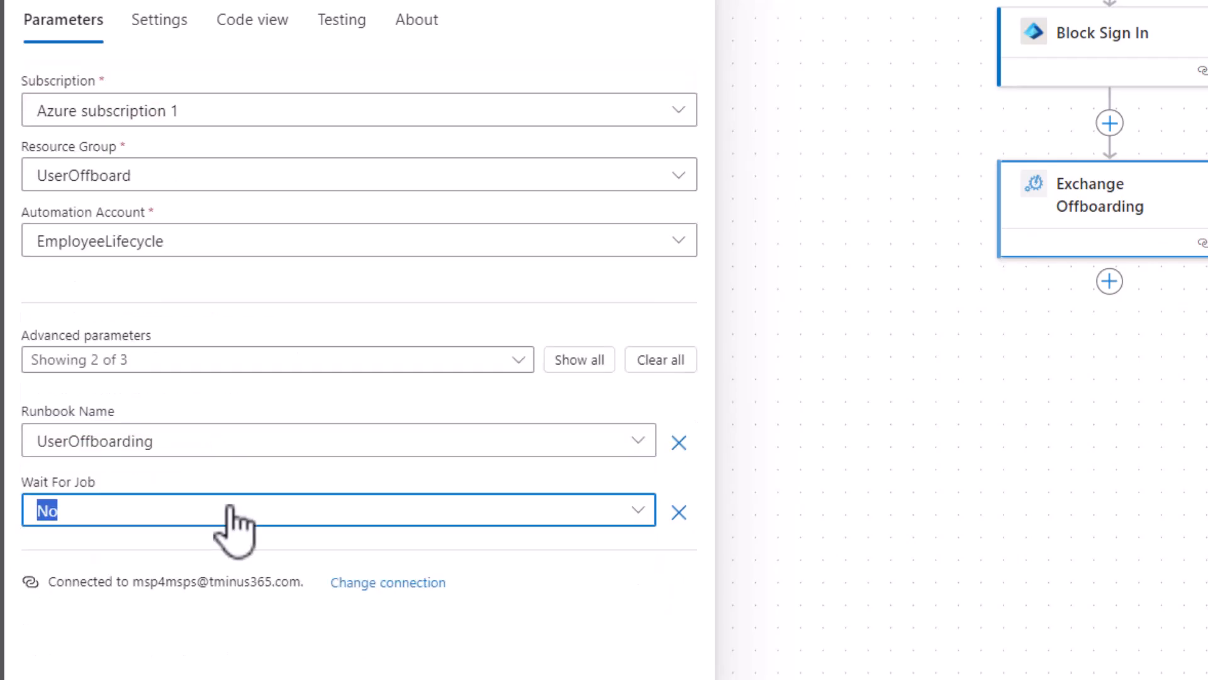
pyautogui.click(187, 466)
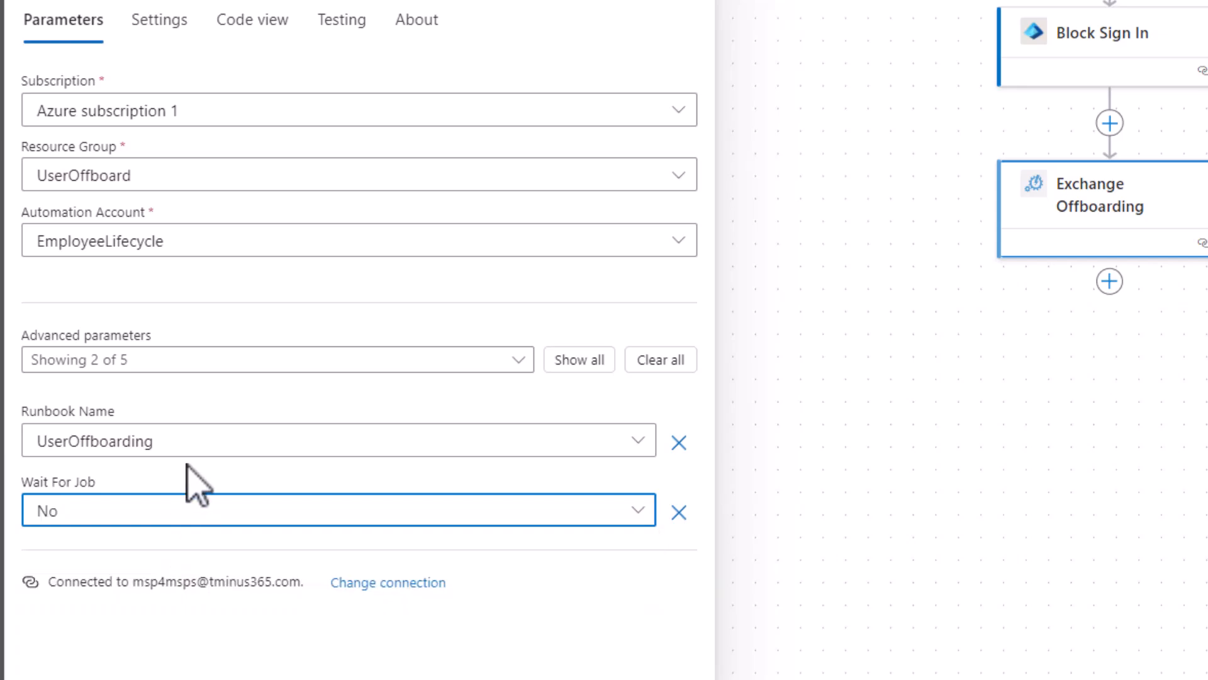
# Add the runbook's User and Identity parameters from the advanced parameters list.
pyautogui.click(202, 367)
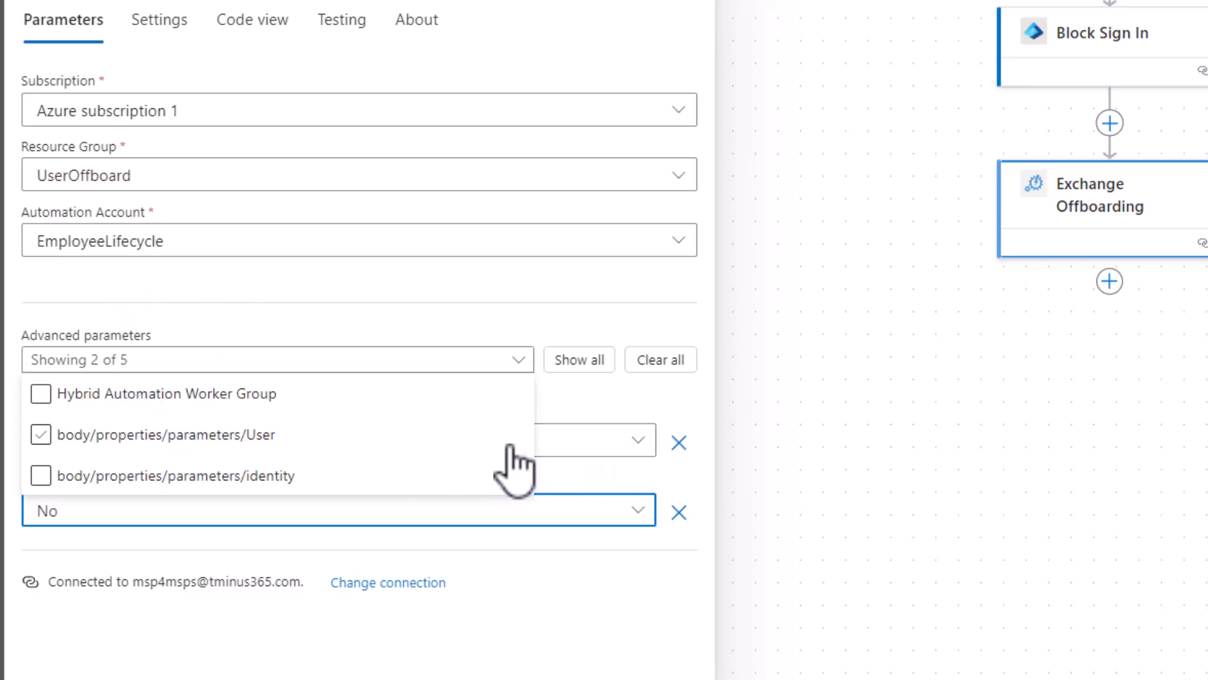
pyautogui.click(77, 439)
pyautogui.click(81, 480)
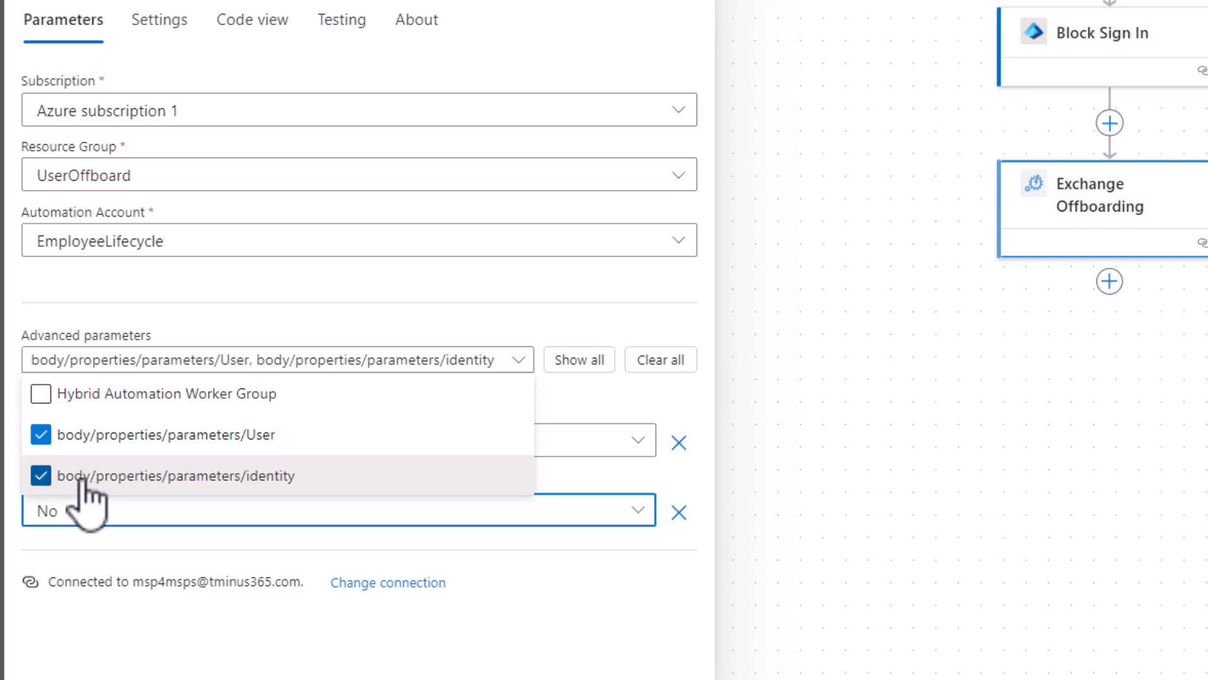
pyautogui.click(262, 302)
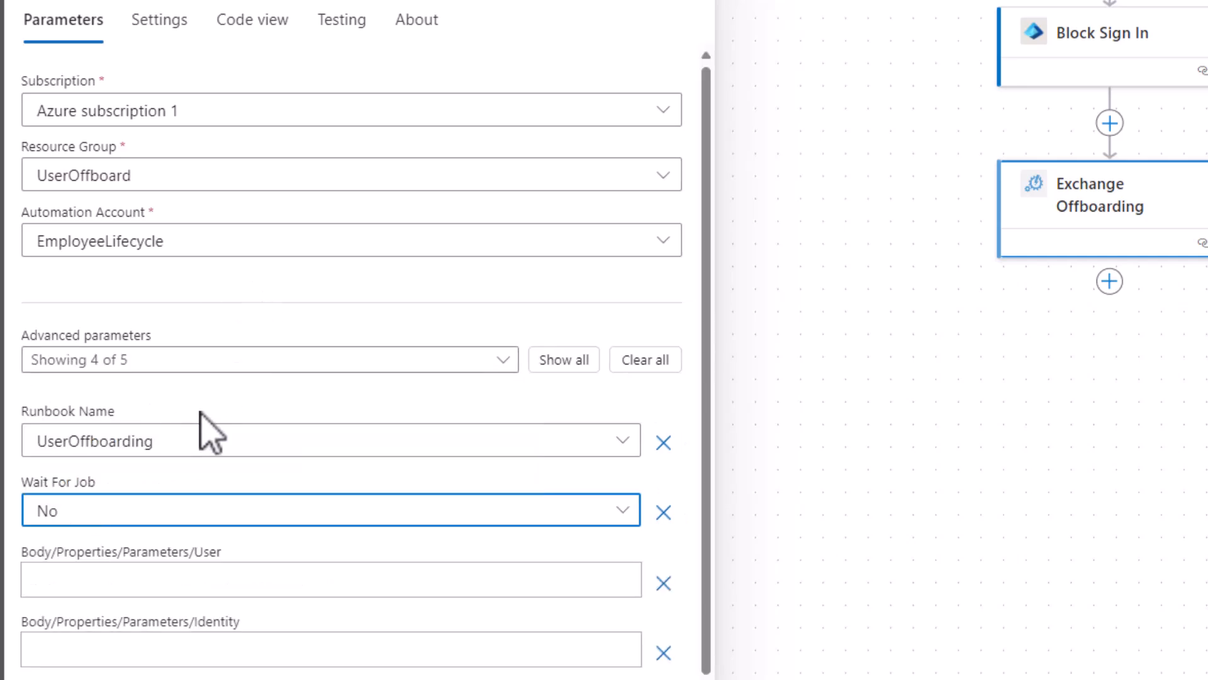
pyautogui.scroll(-1, 211, 431)
# Fill User with the 'Type User Email to Provide access:' form answer.
pyautogui.click(179, 553)
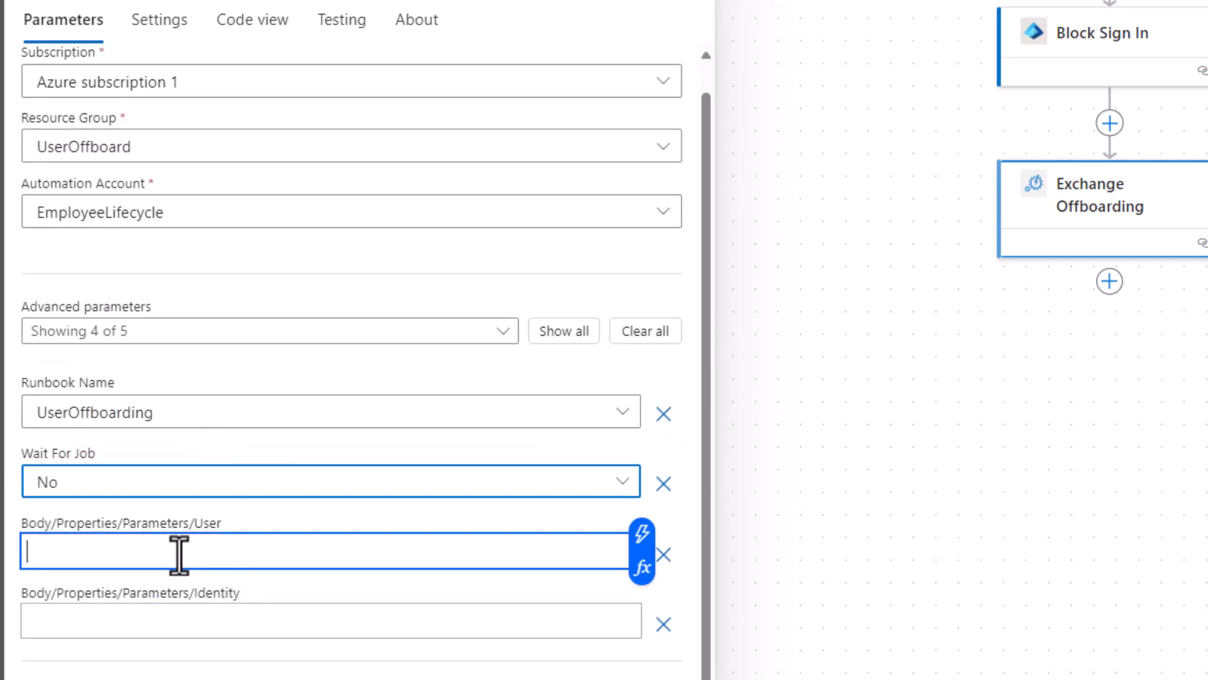
pyautogui.moveTo(22, 526); pyautogui.dragTo(235, 529)
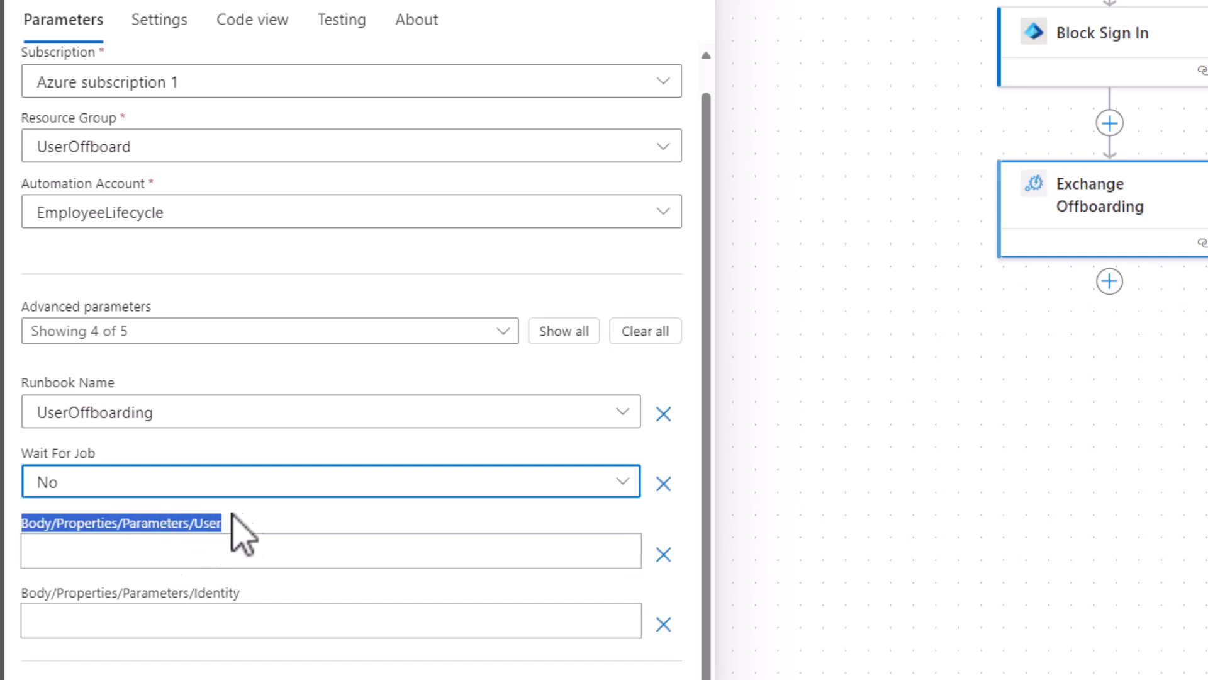
pyautogui.click(273, 545)
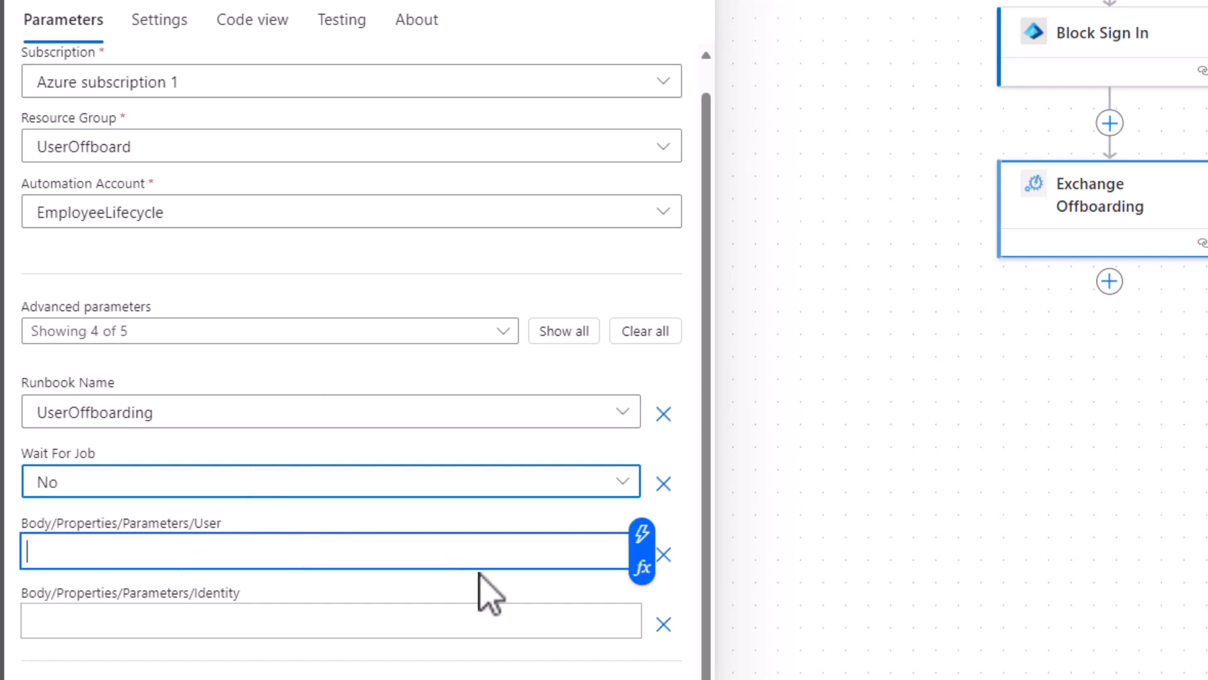
pyautogui.click(644, 535)
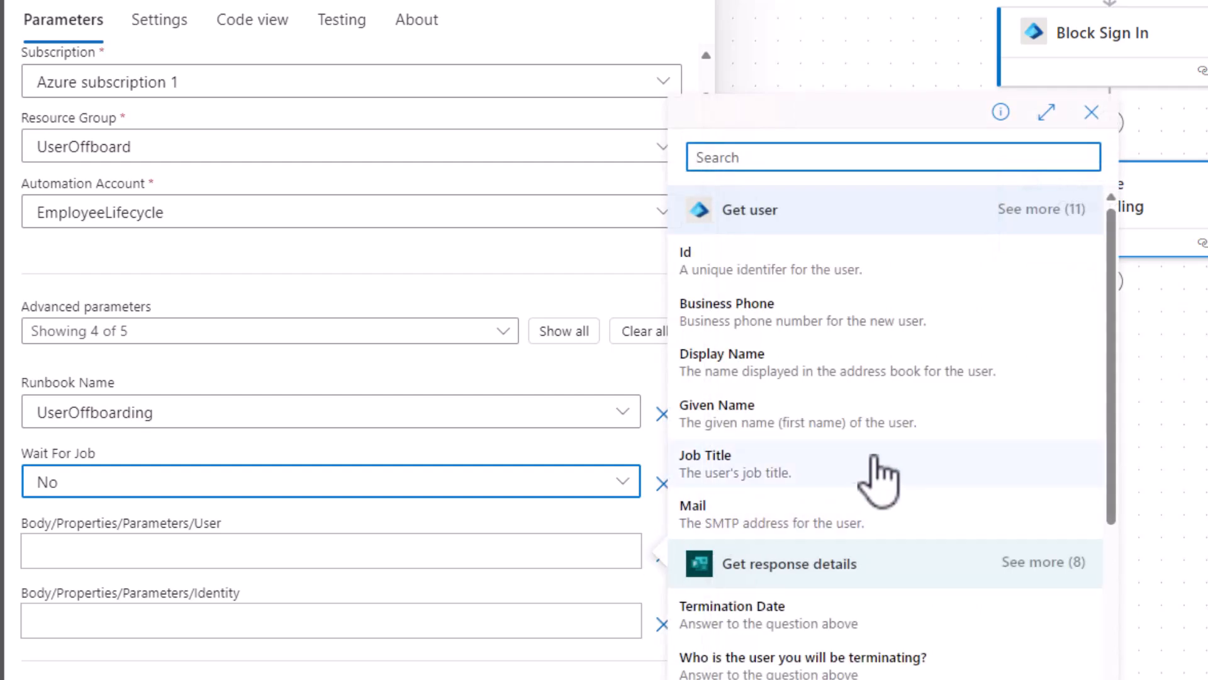
pyautogui.scroll(-2, 984, 434)
pyautogui.scroll(-3, 984, 453)
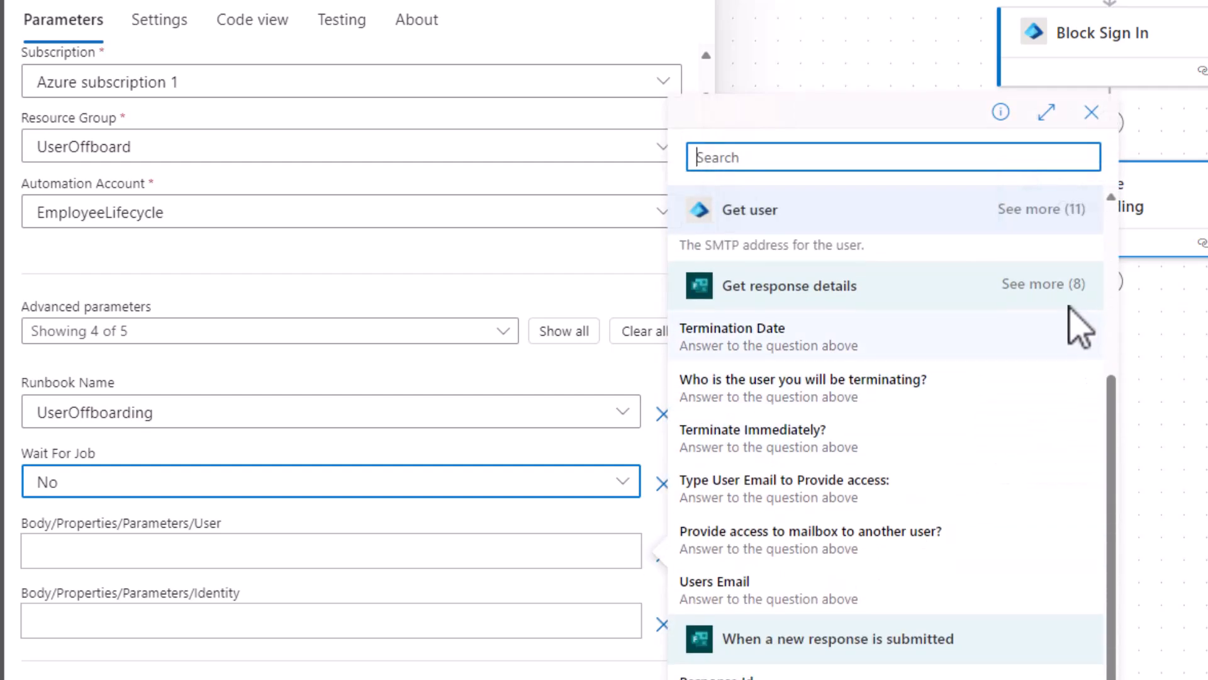
pyautogui.click(1045, 284)
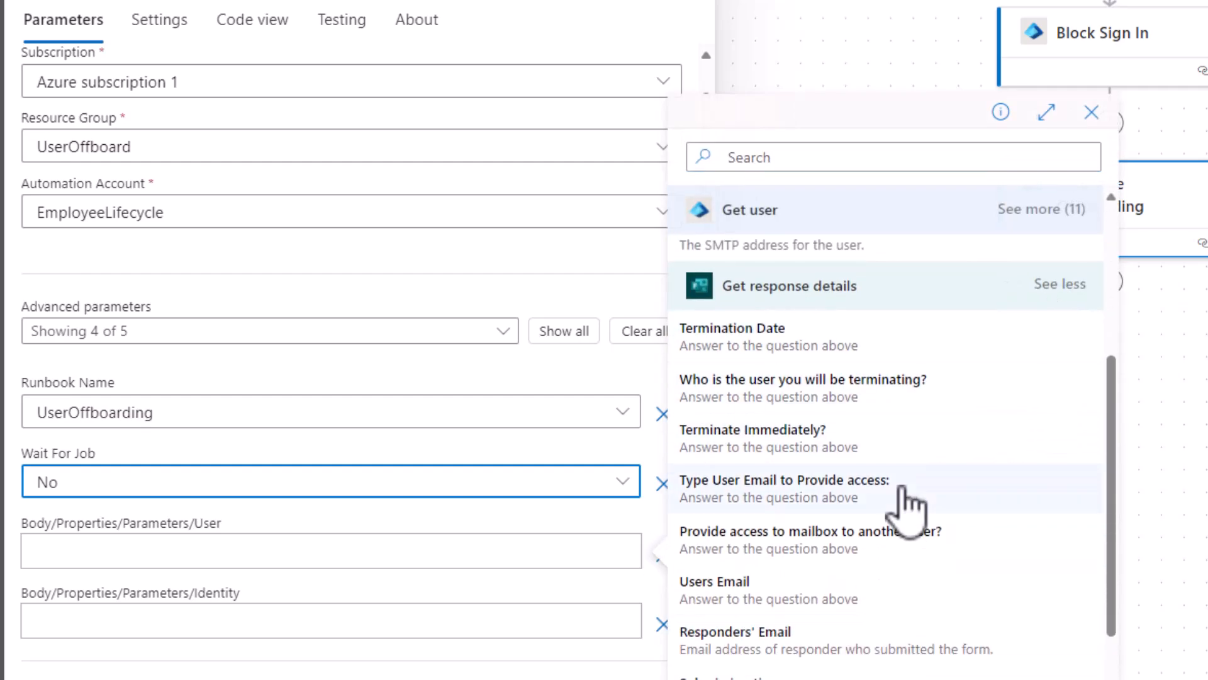
pyautogui.scroll(-2, 881, 466)
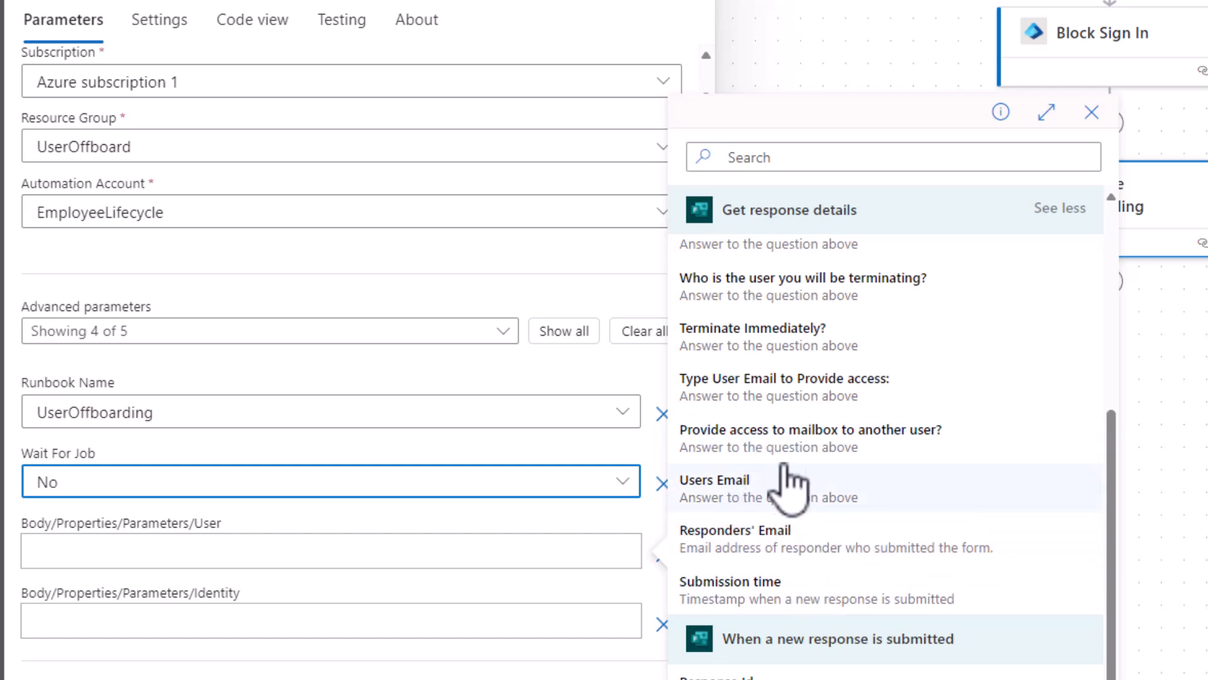
pyautogui.click(731, 387)
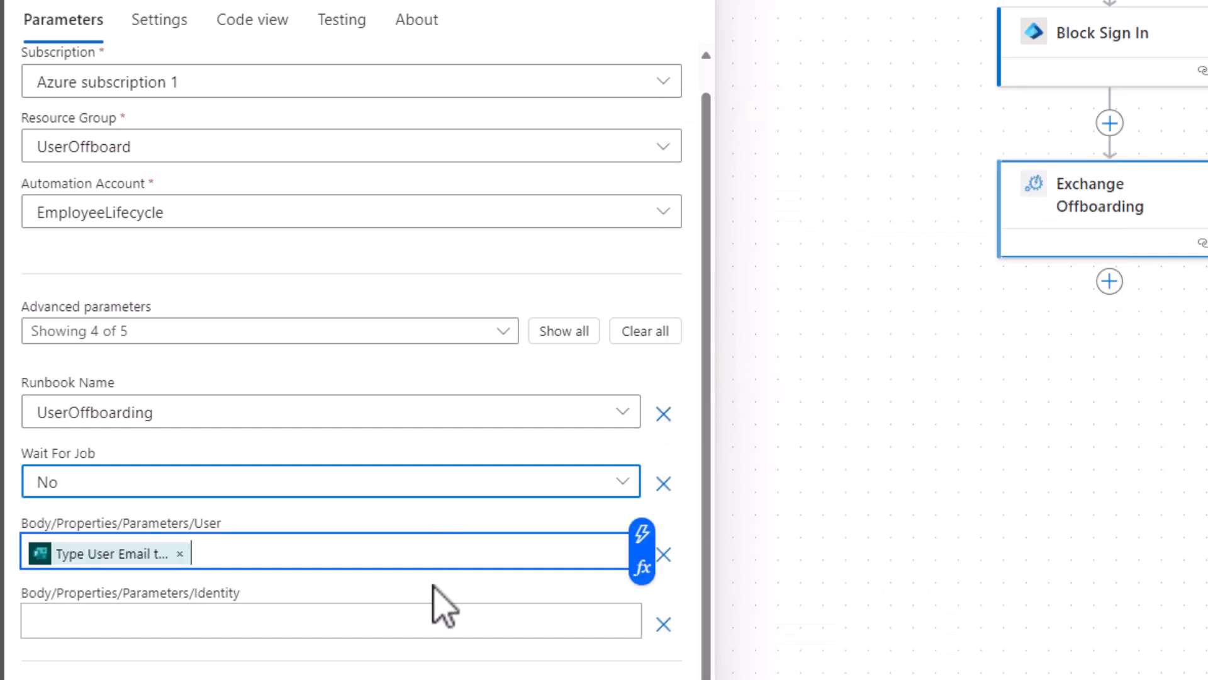
# Fill Identity with the 'Users Email' form answer.
pyautogui.click(585, 624)
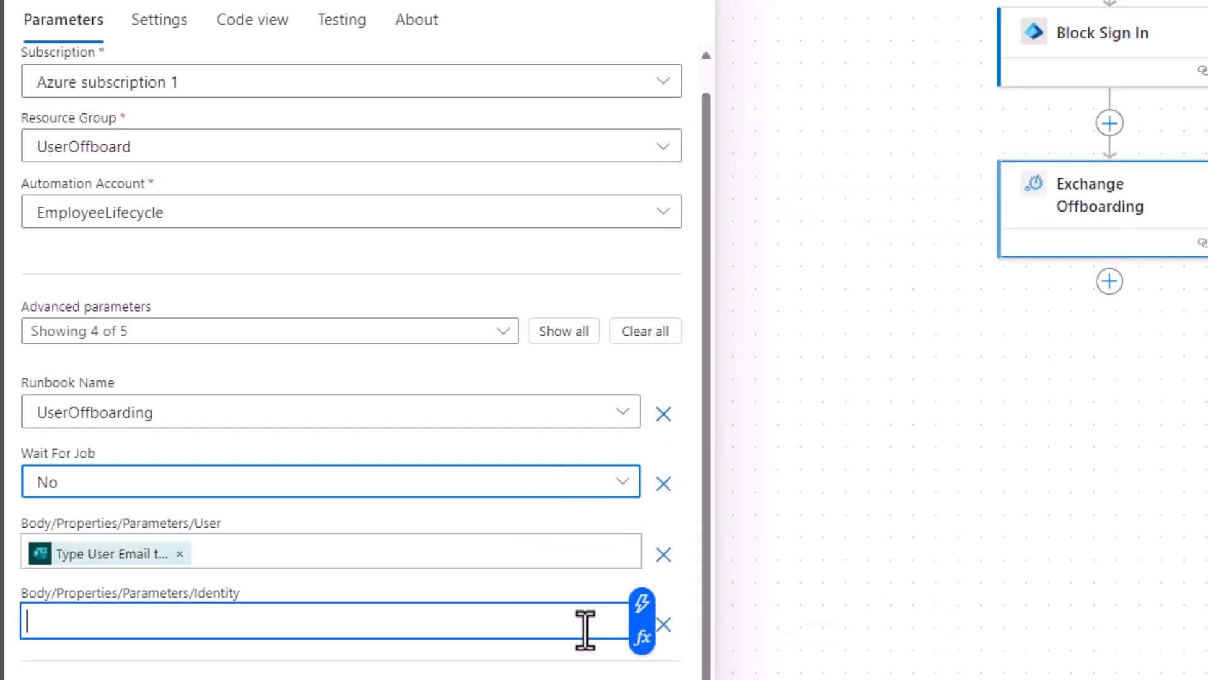
pyautogui.click(645, 608)
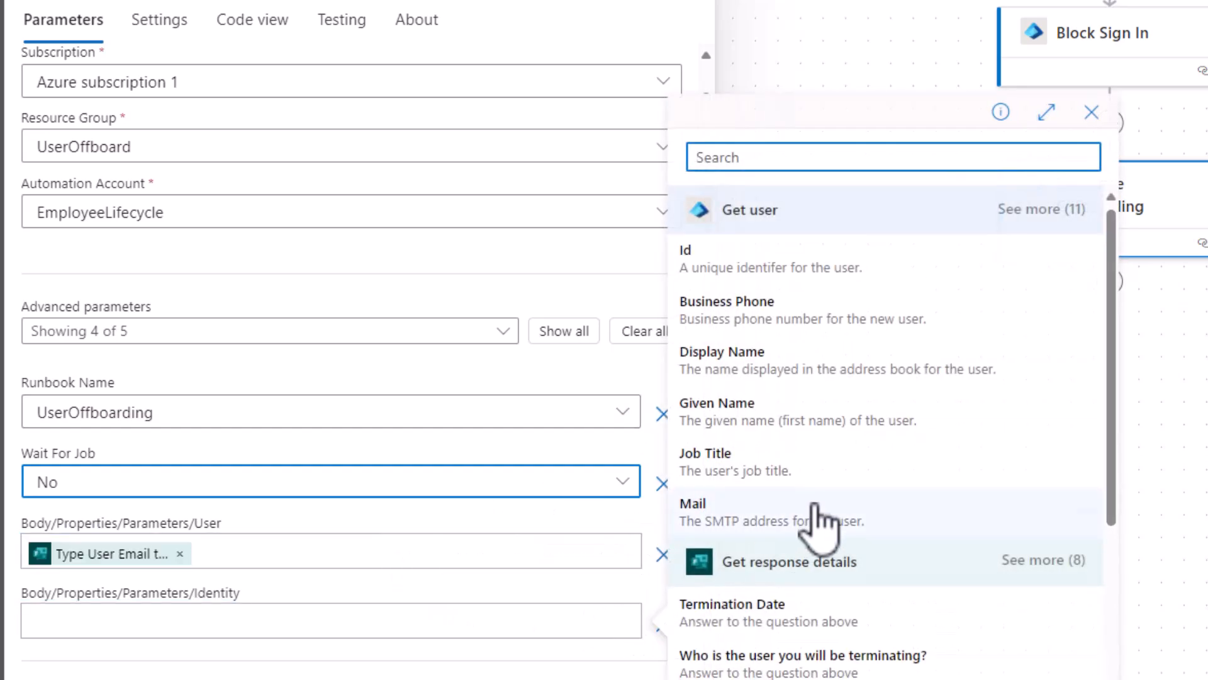
pyautogui.scroll(-3, 816, 509)
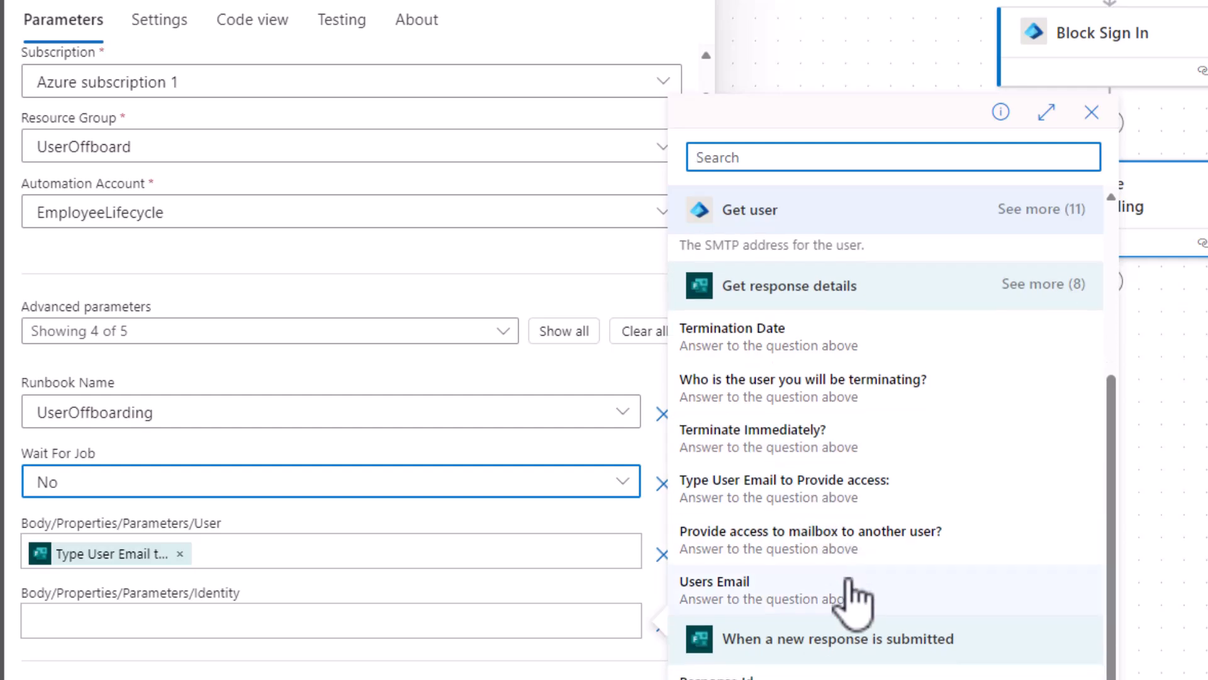
pyautogui.click(764, 601)
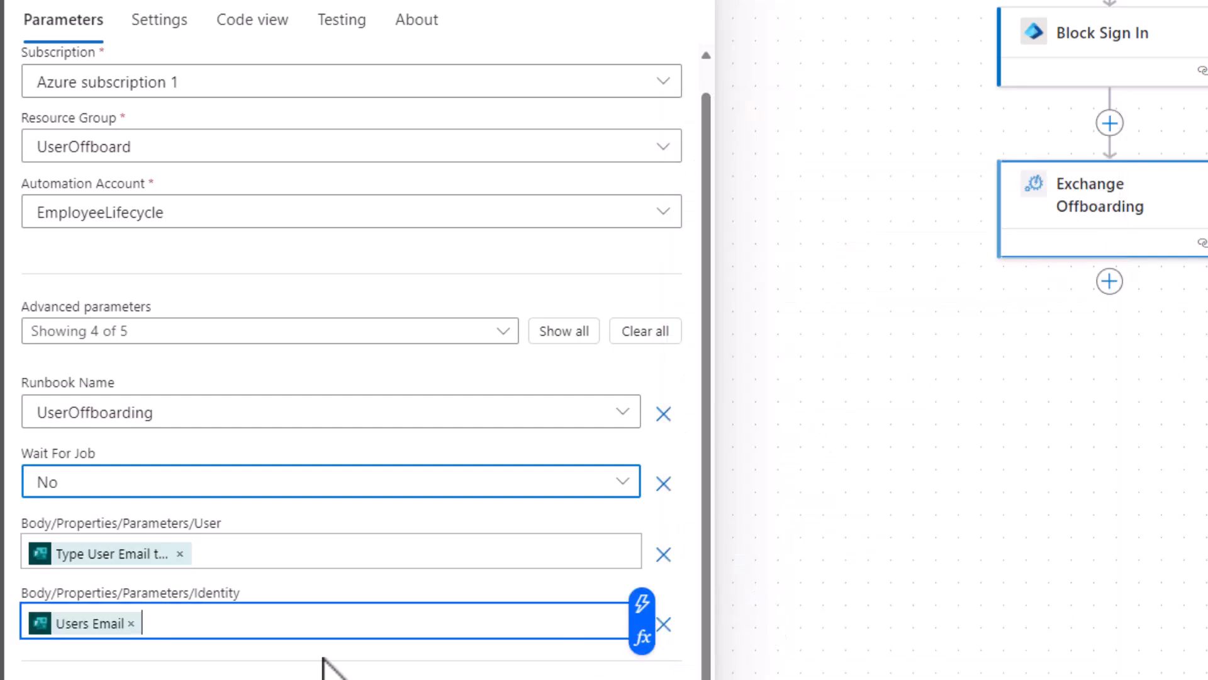
pyautogui.moveTo(254, 592); pyautogui.dragTo(36, 585)
pyautogui.click(739, 453)
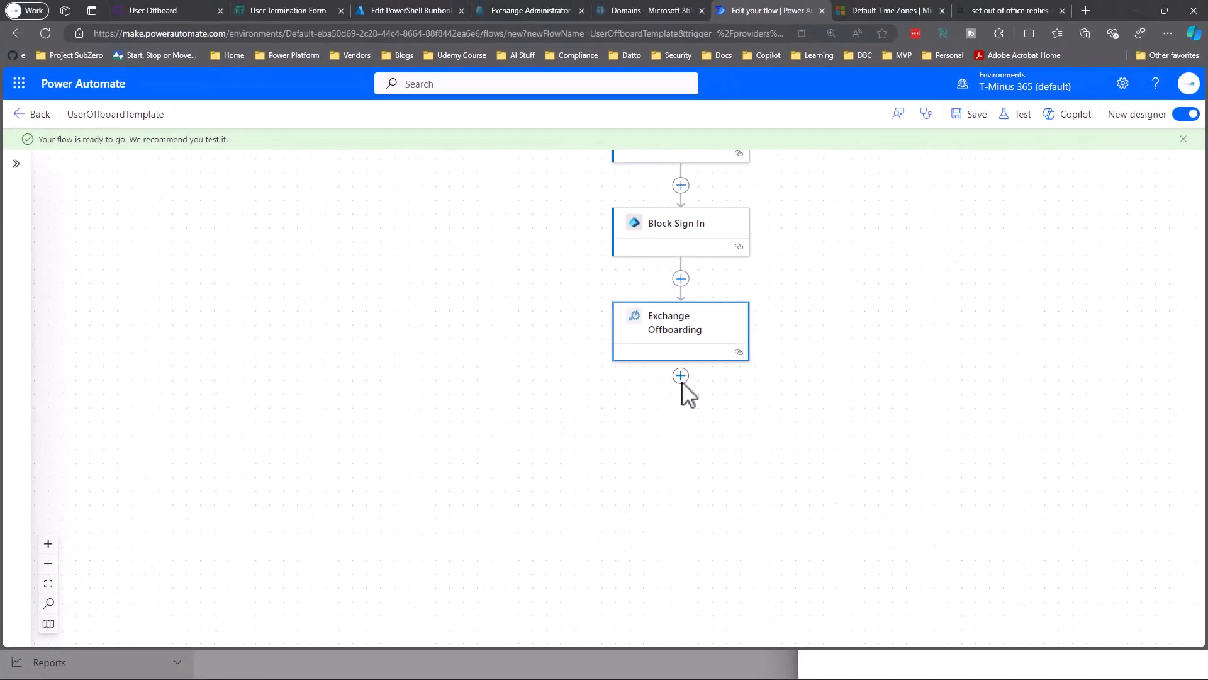
pyautogui.click(695, 340)
pyautogui.doubleClick(823, 407)
pyautogui.moveTo(823, 407); pyautogui.dragTo(669, 490)
pyautogui.moveTo(485, 449); pyautogui.dragTo(846, 355)
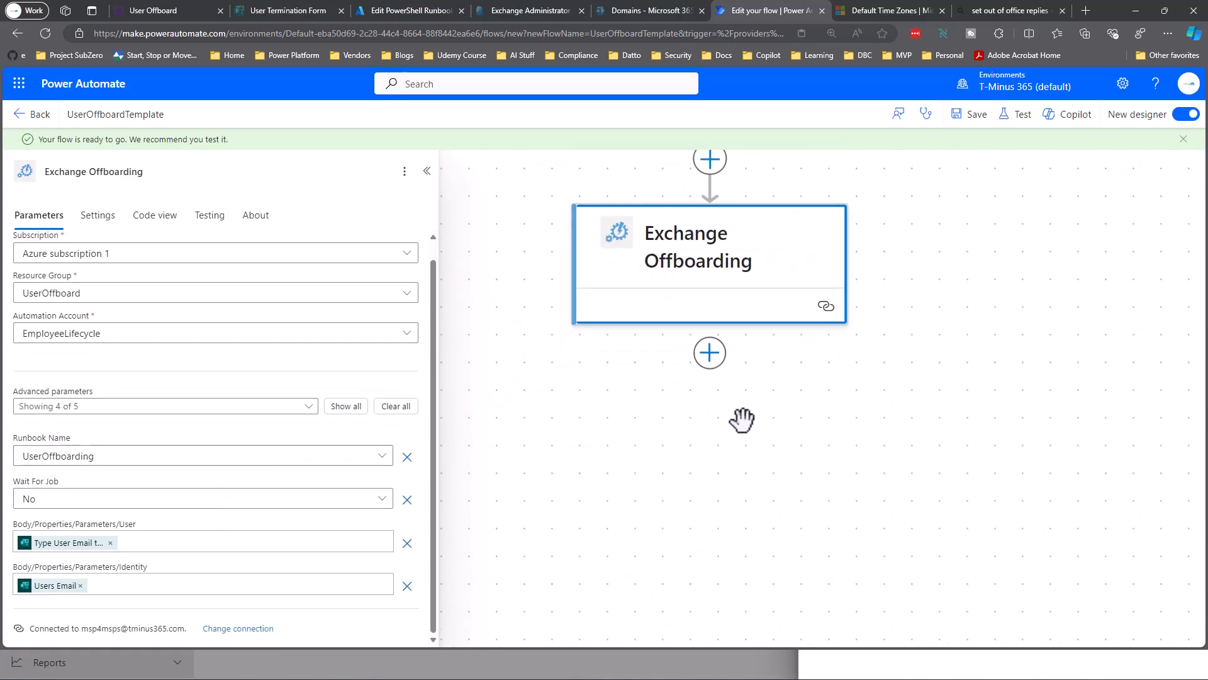
pyautogui.scroll(-3, 743, 420)
pyautogui.click(724, 382)
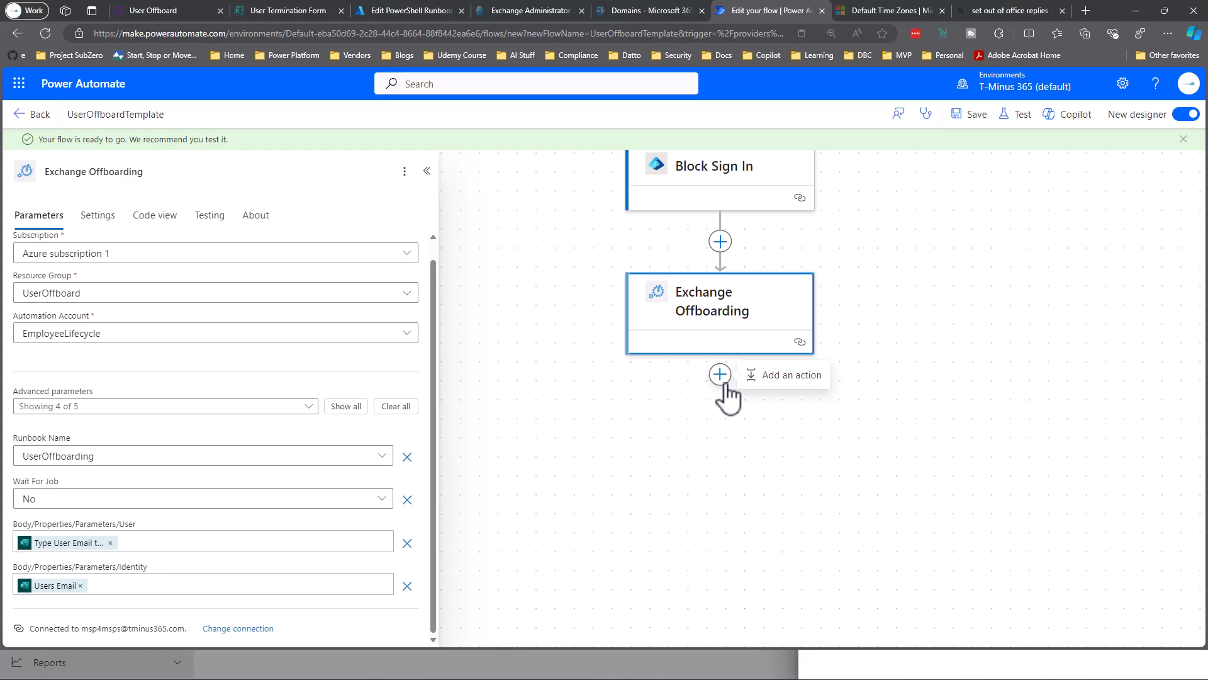
# Add a Microsoft Entra ID 'Get groups of a user (V2)' step after Exchange Offboarding.
pyautogui.click(784, 376)
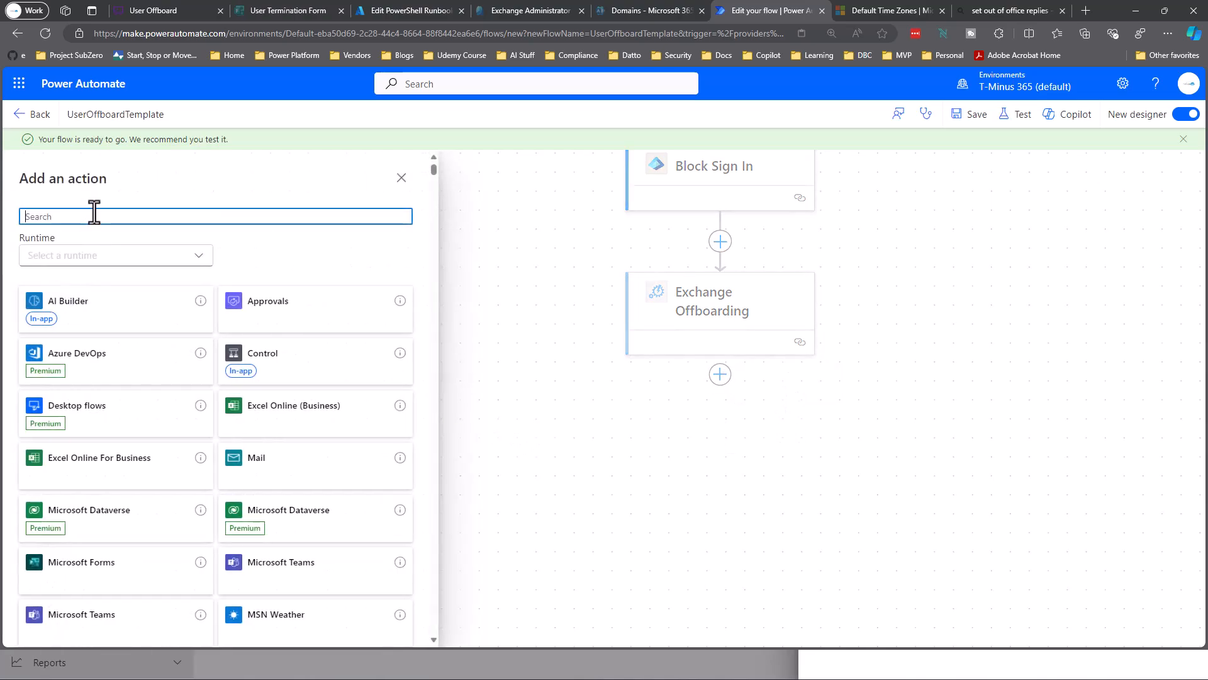
pyautogui.write('entra')
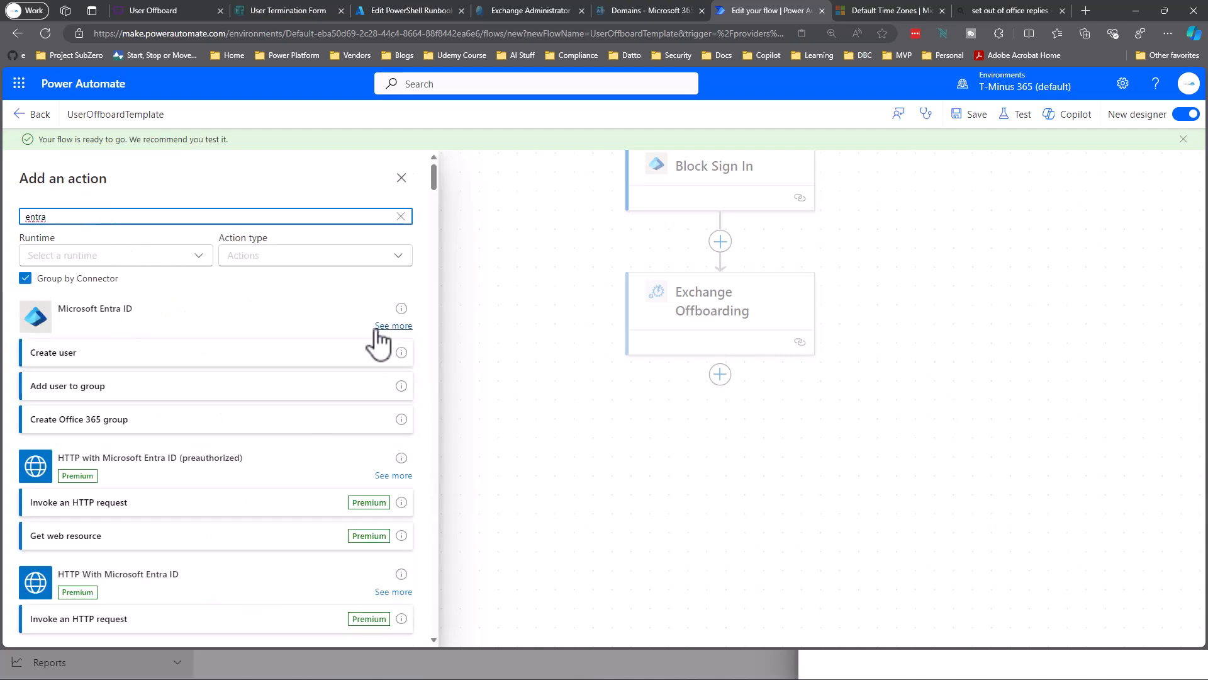
pyautogui.click(387, 327)
pyautogui.scroll(-2, 194, 346)
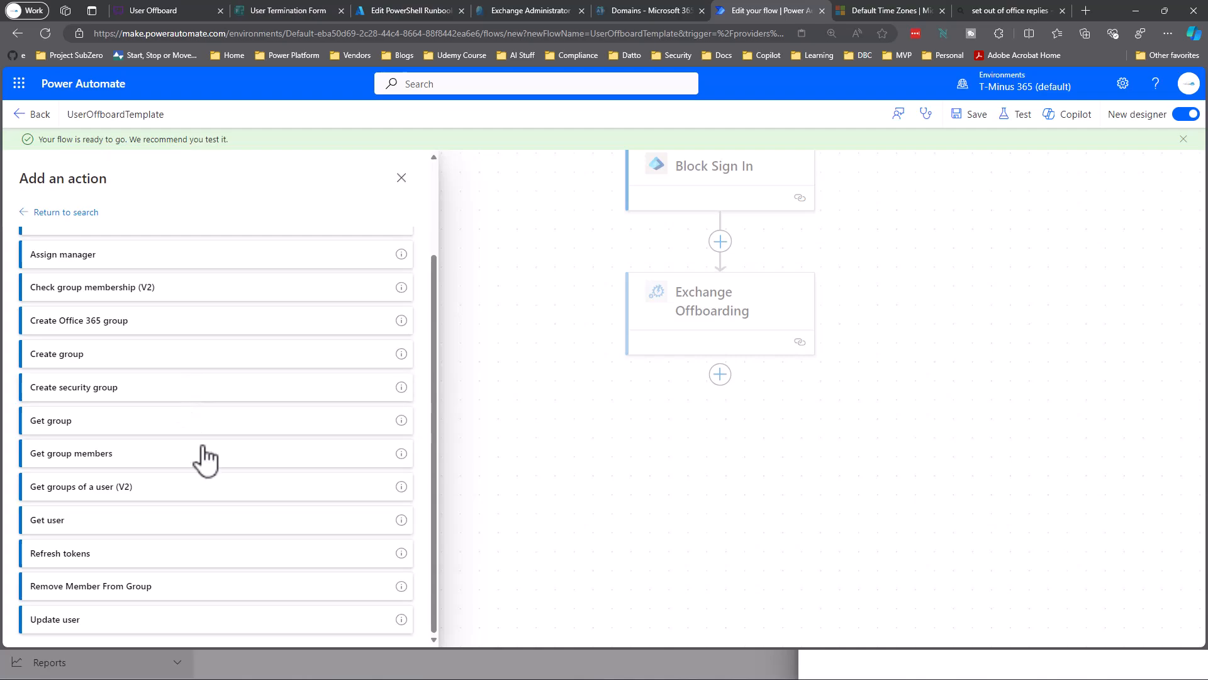
pyautogui.click(73, 494)
# Set User Id to the Get user Id and Security Enabled Only to No.
pyautogui.click(212, 271)
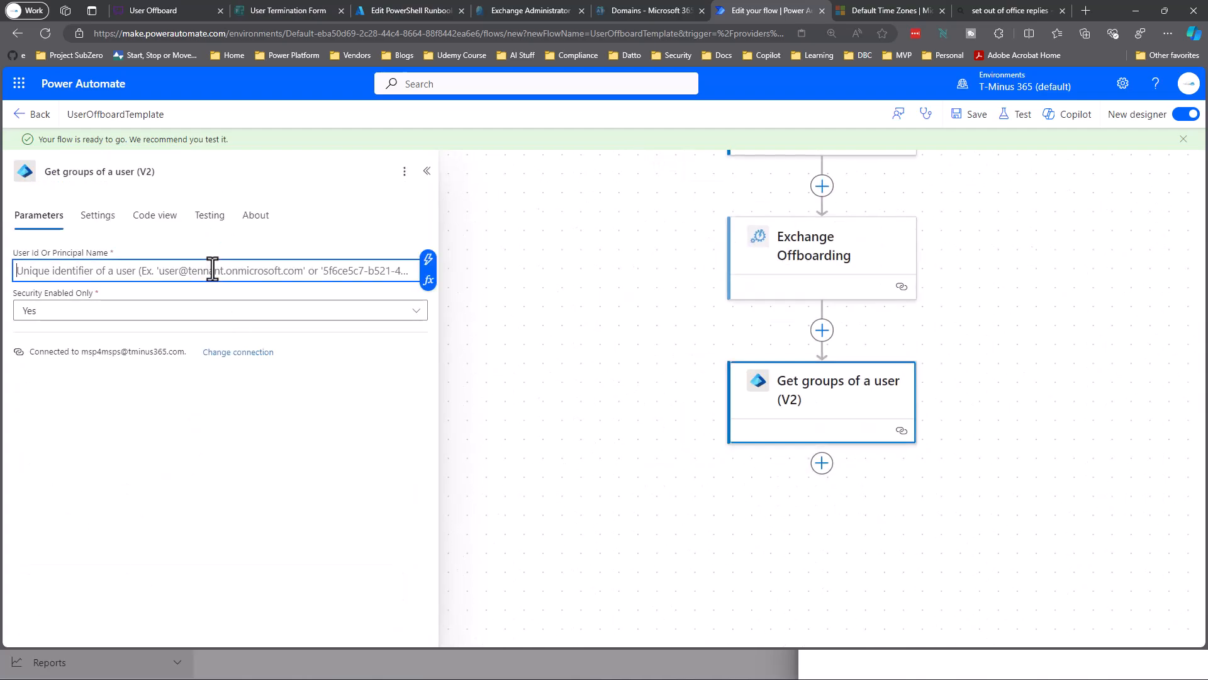
pyautogui.click(429, 259)
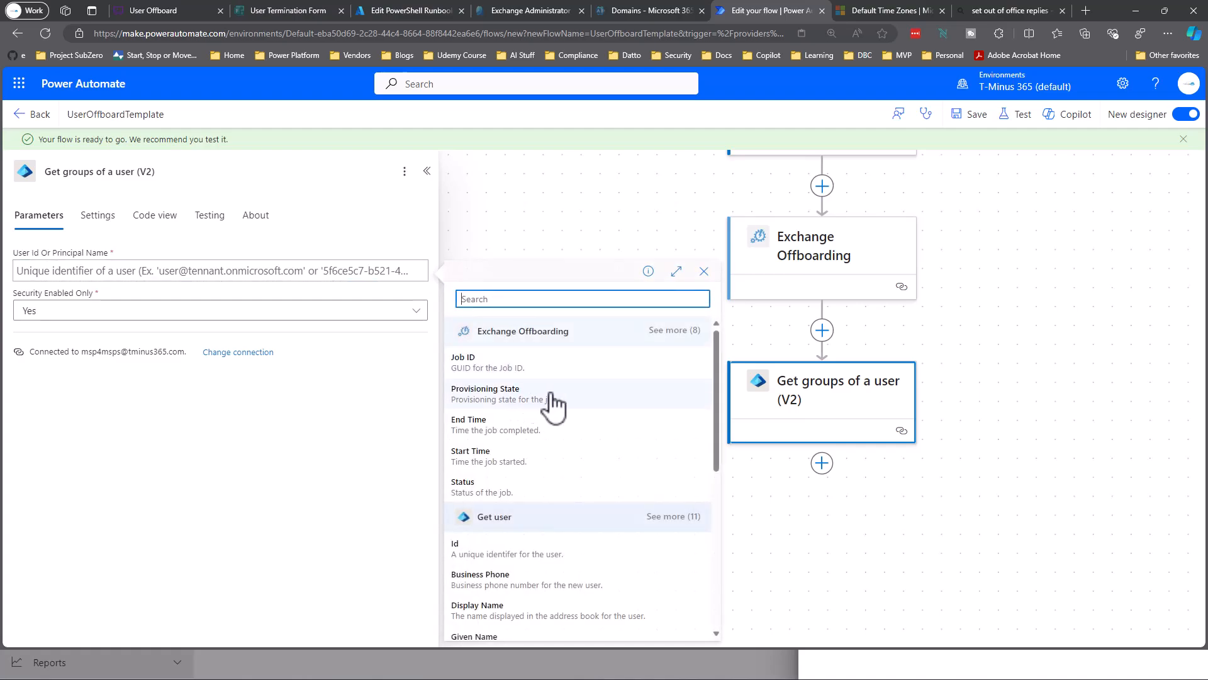
pyautogui.scroll(-3, 553, 403)
pyautogui.click(498, 369)
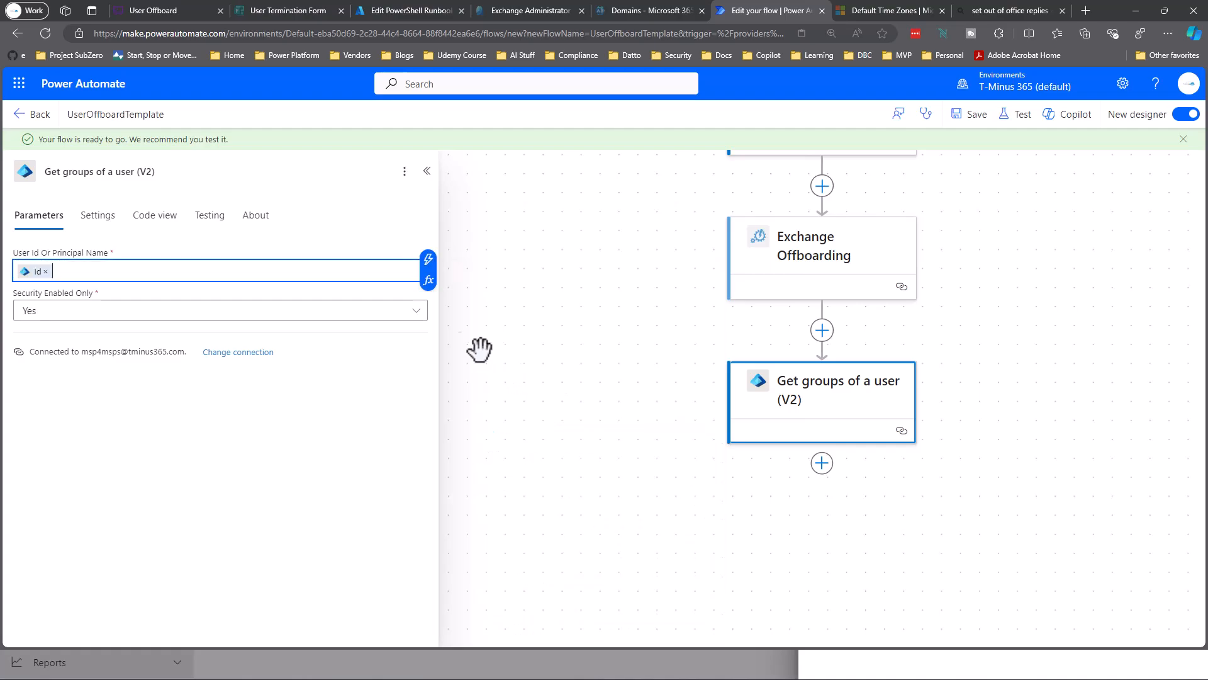
pyautogui.click(416, 311)
pyautogui.click(368, 356)
pyautogui.moveTo(611, 416); pyautogui.dragTo(538, 296)
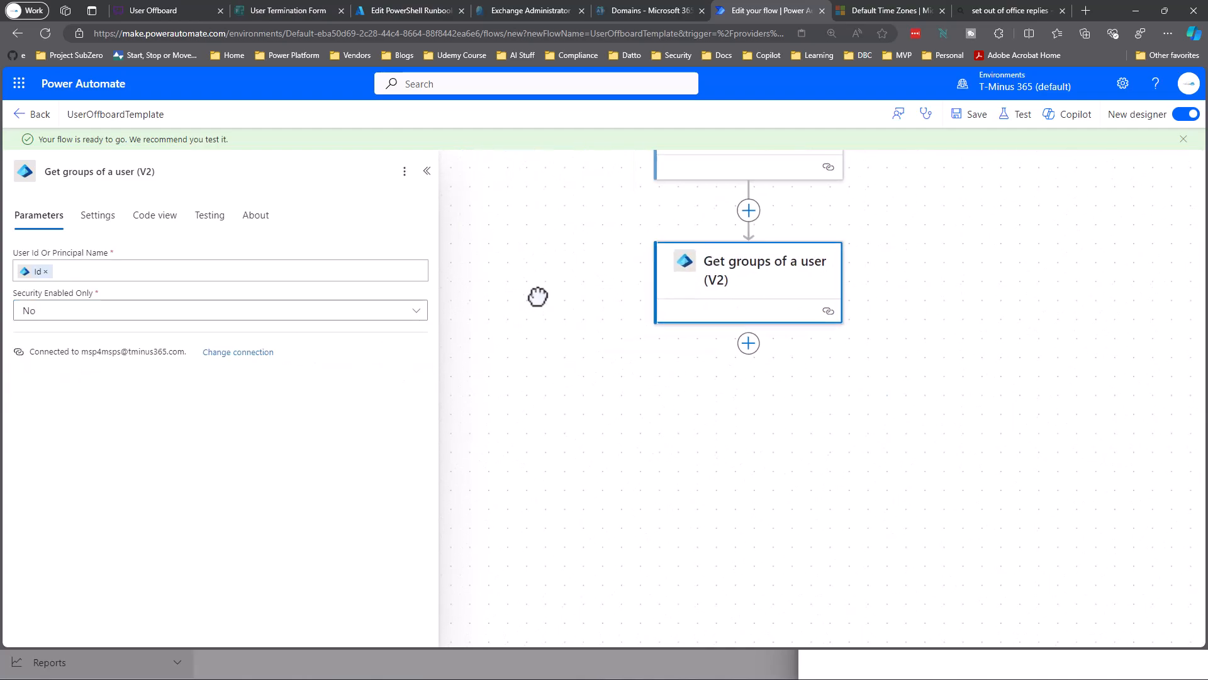
pyautogui.moveTo(675, 395); pyautogui.dragTo(638, 403)
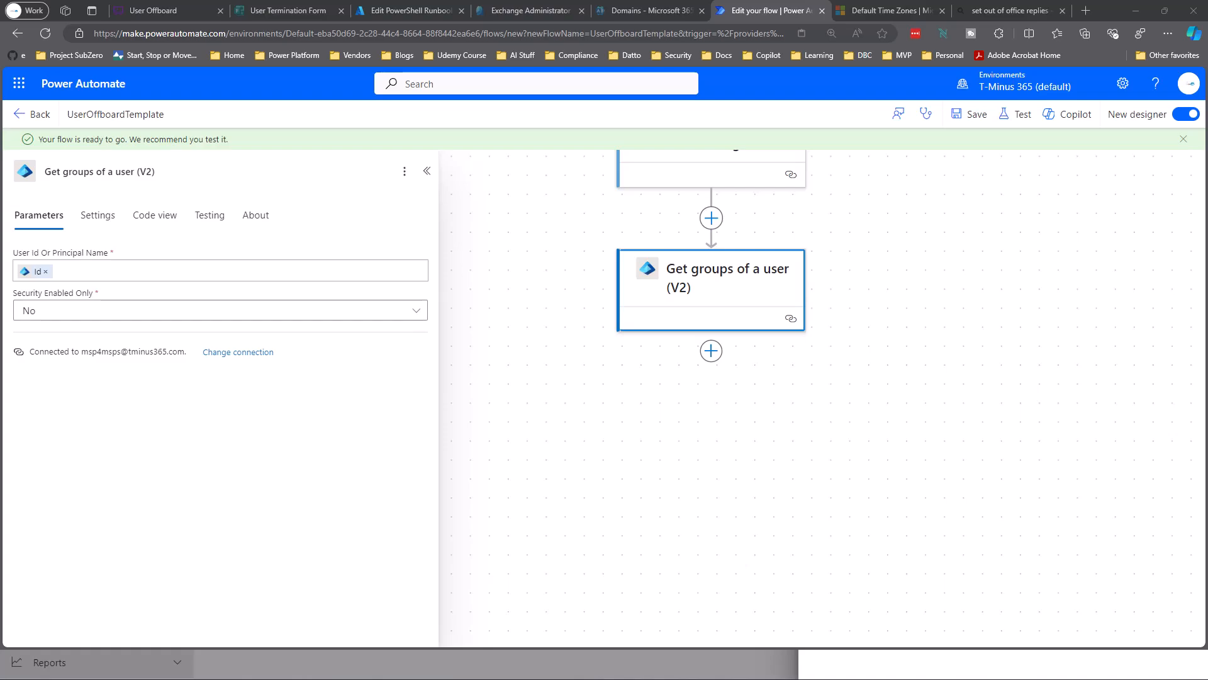
# Add an Apply to each loop over the groups' body/value, named 'Loop through groups'.
pyautogui.click(711, 350)
pyautogui.click(261, 381)
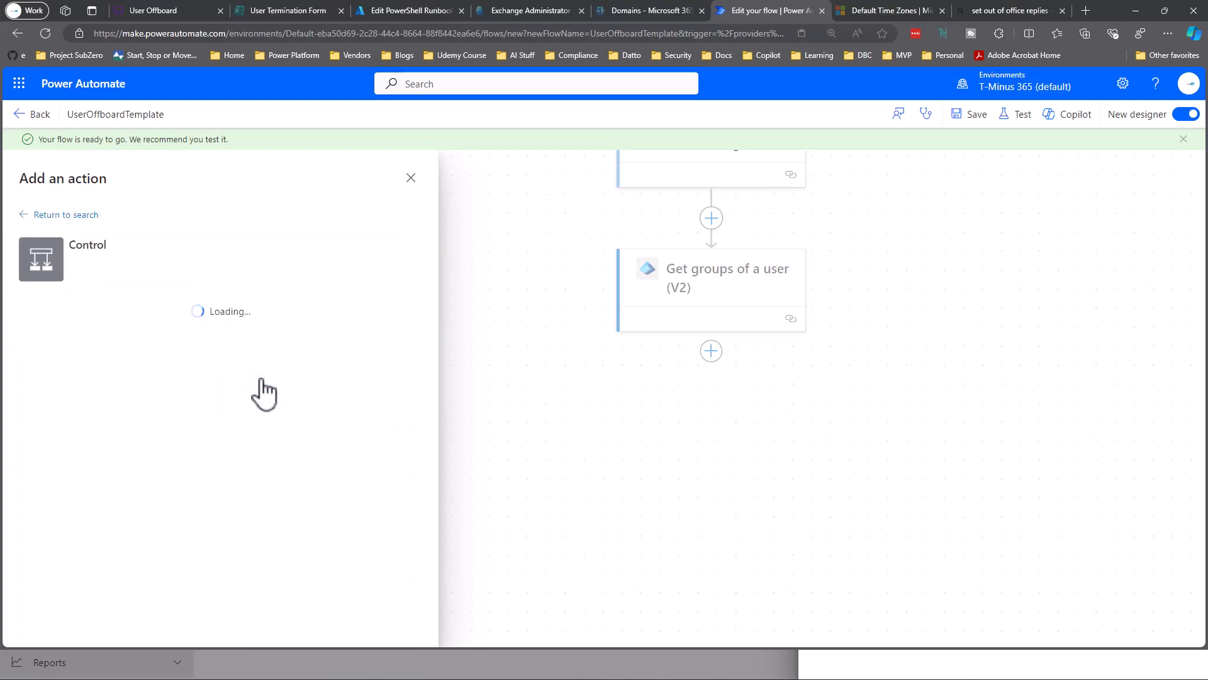
pyautogui.click(130, 348)
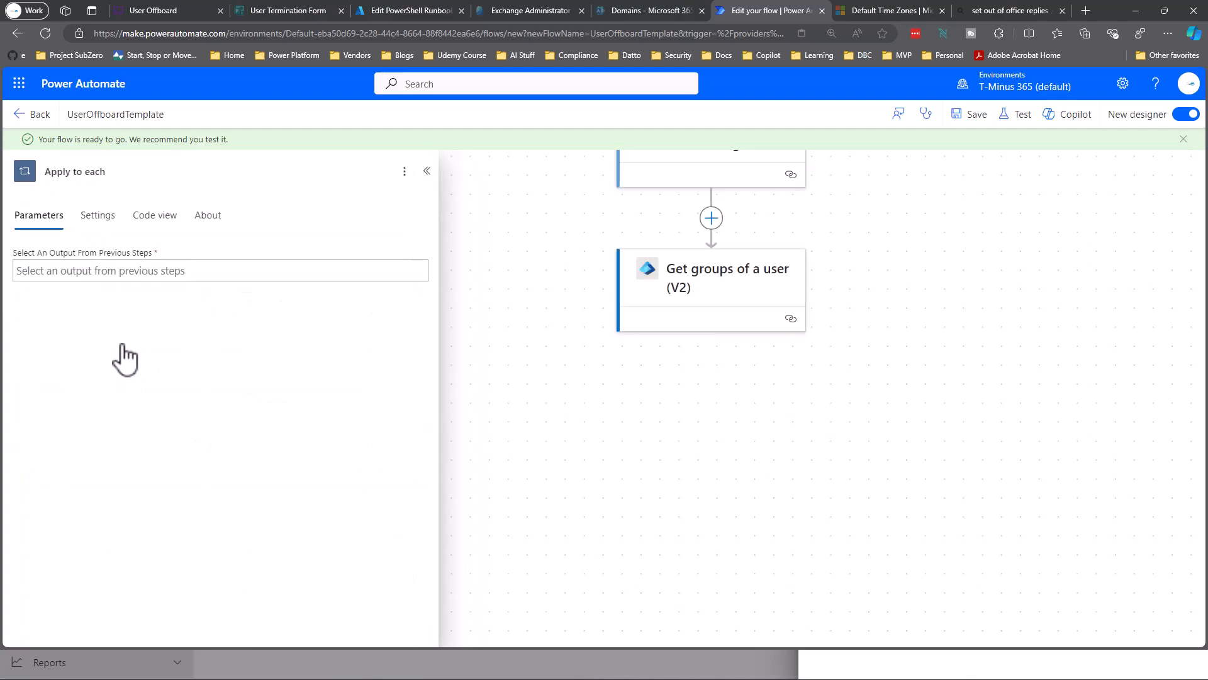
pyautogui.click(107, 273)
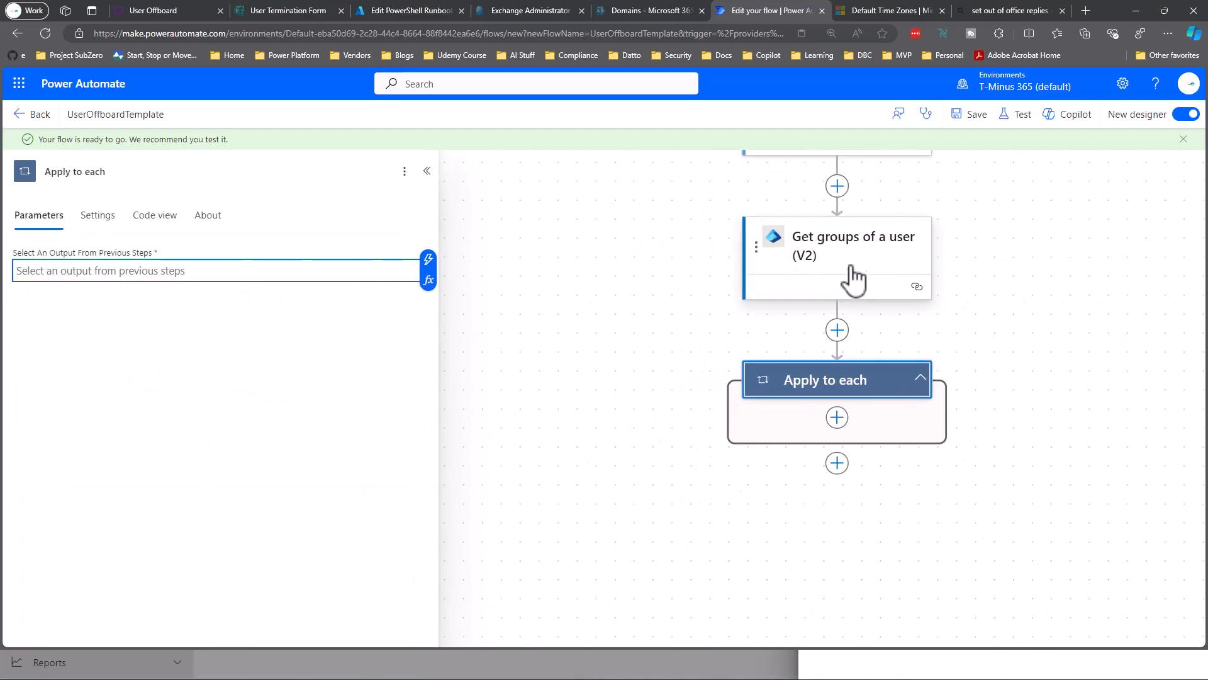
pyautogui.click(427, 260)
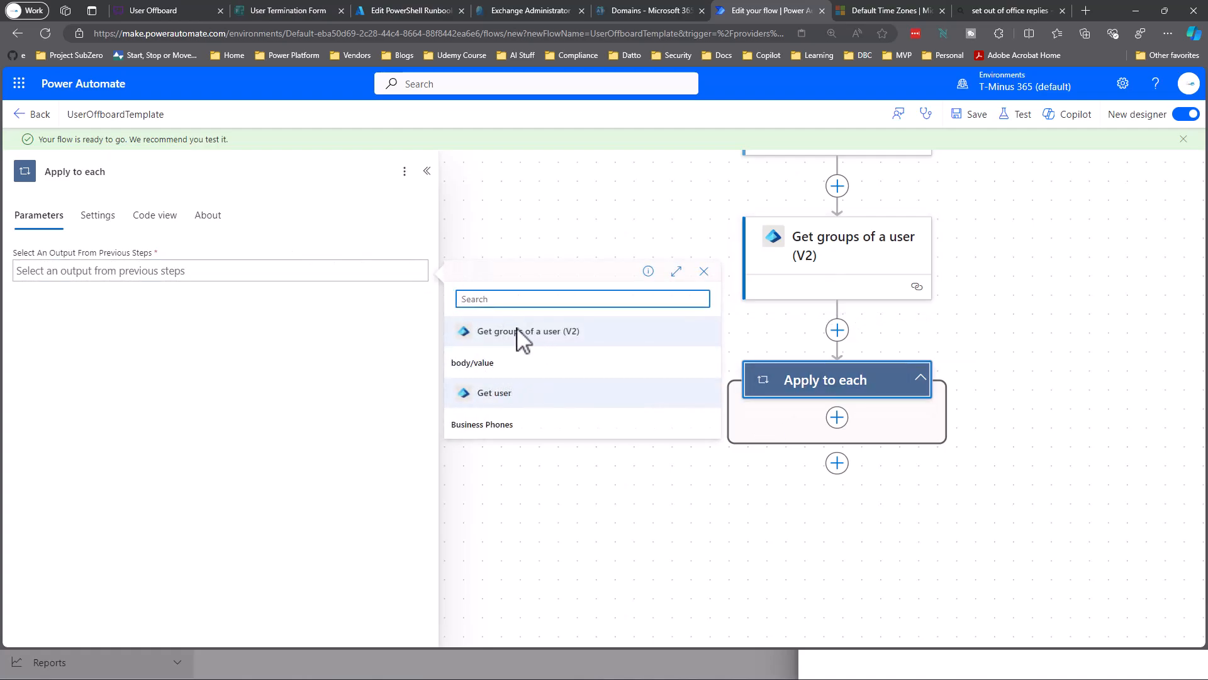
pyautogui.click(493, 369)
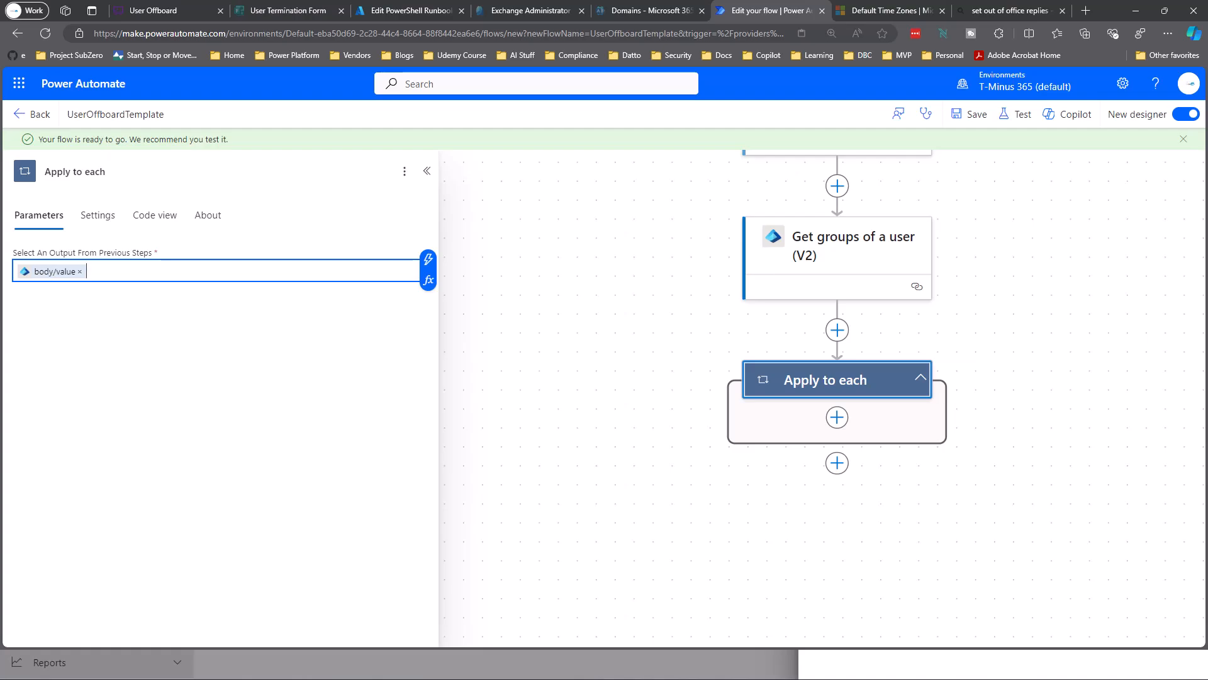
pyautogui.tripleClick(97, 171)
pyautogui.write('Loop through')
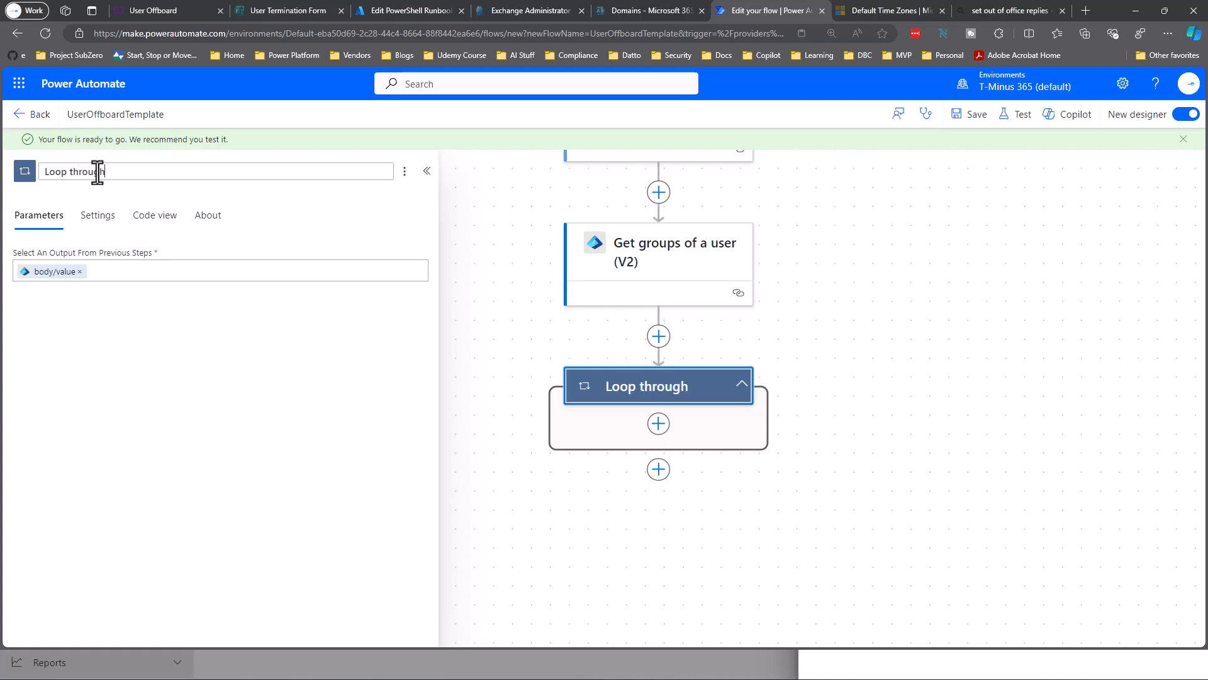
pyautogui.write(' groups')
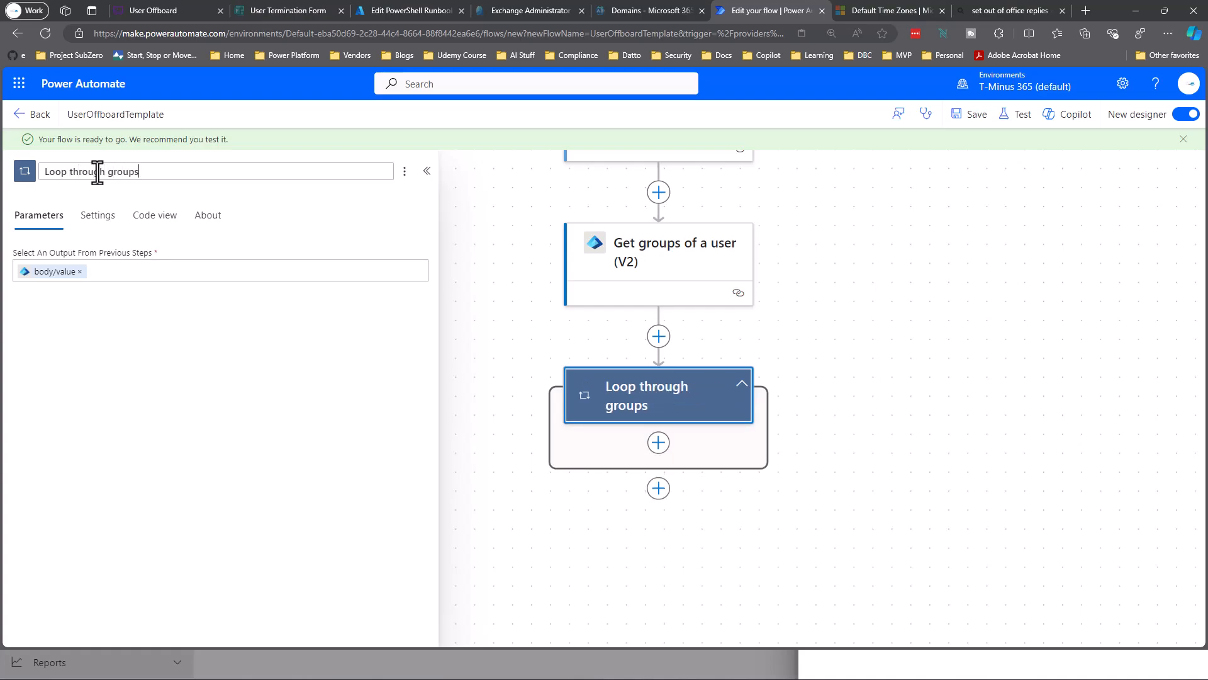
# Add a Get group step inside the loop with Group Id set to Current item.
pyautogui.click(658, 443)
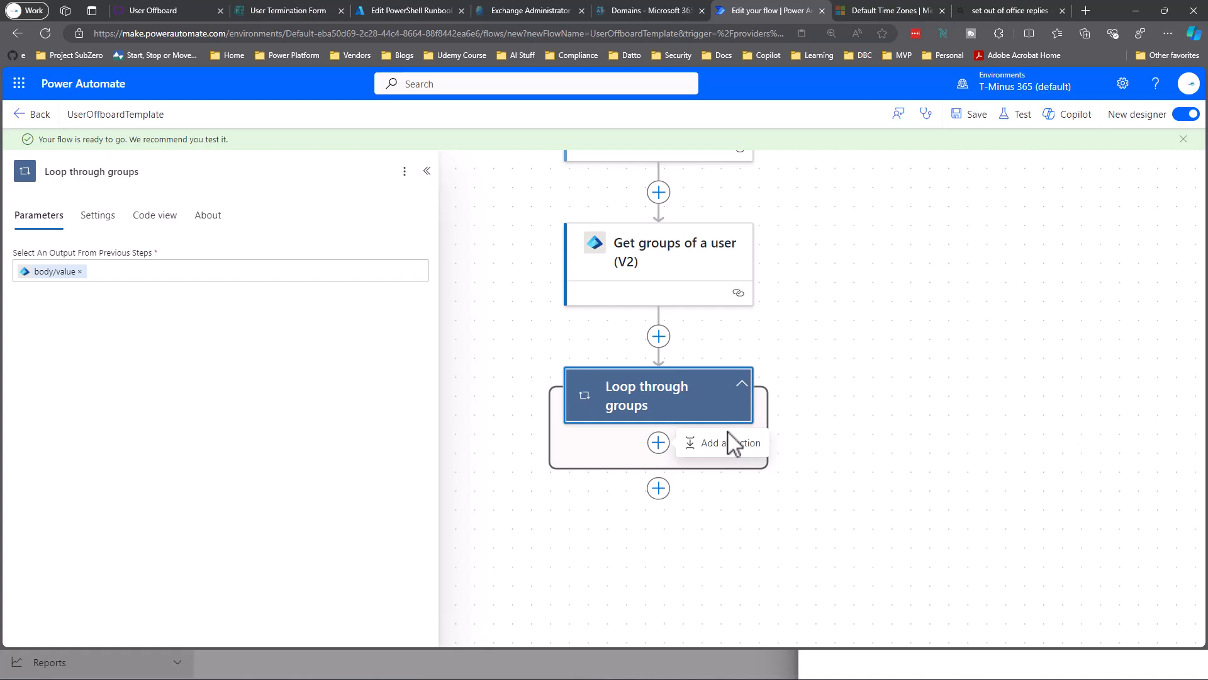
pyautogui.click(731, 443)
pyautogui.write('Entra')
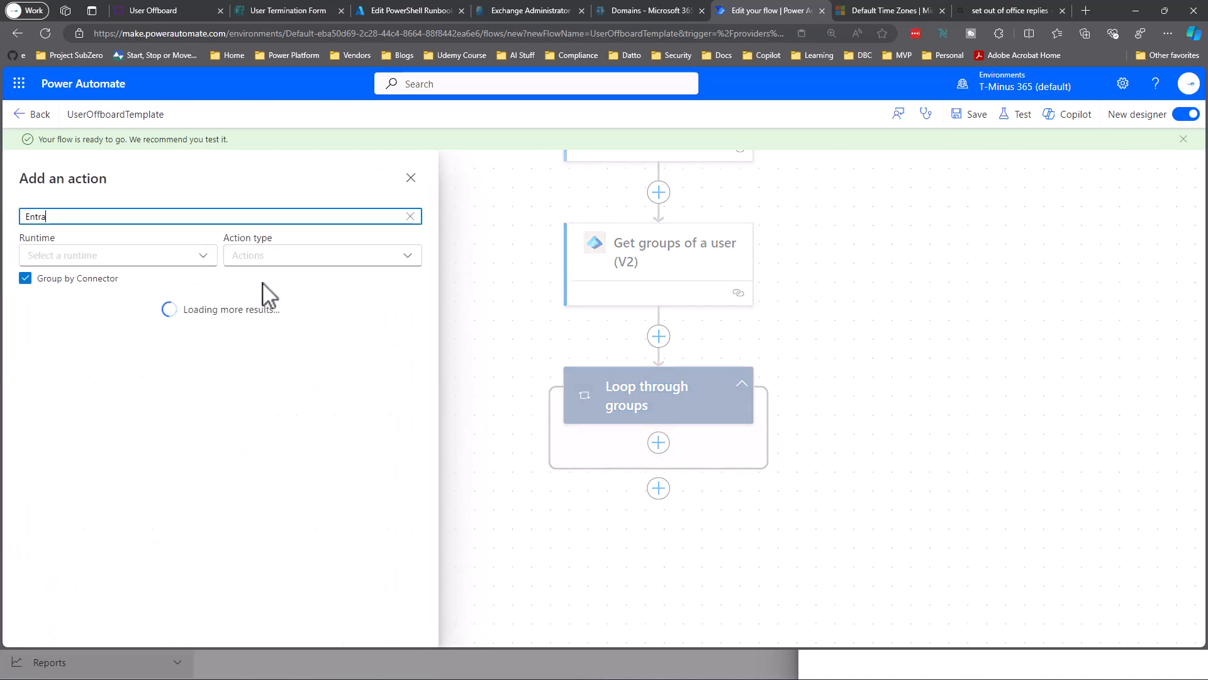
pyautogui.moveTo(406, 318); pyautogui.dragTo(398, 322)
pyautogui.click(398, 326)
pyautogui.scroll(-3, 262, 364)
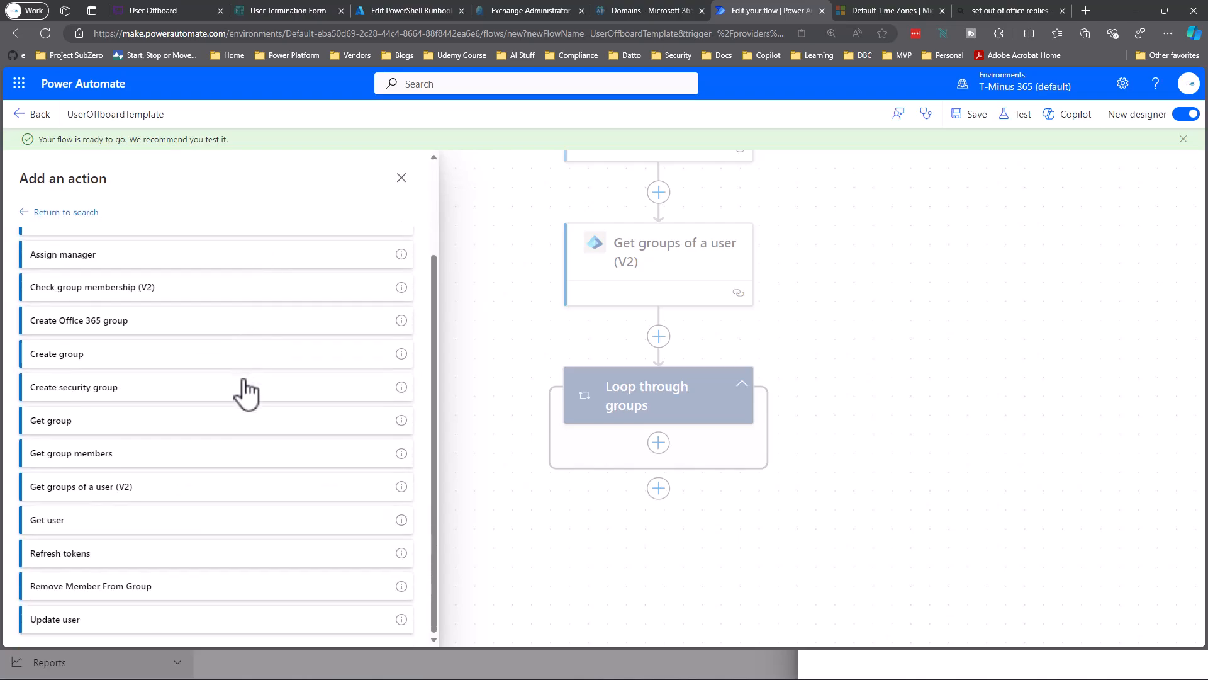
pyautogui.click(165, 429)
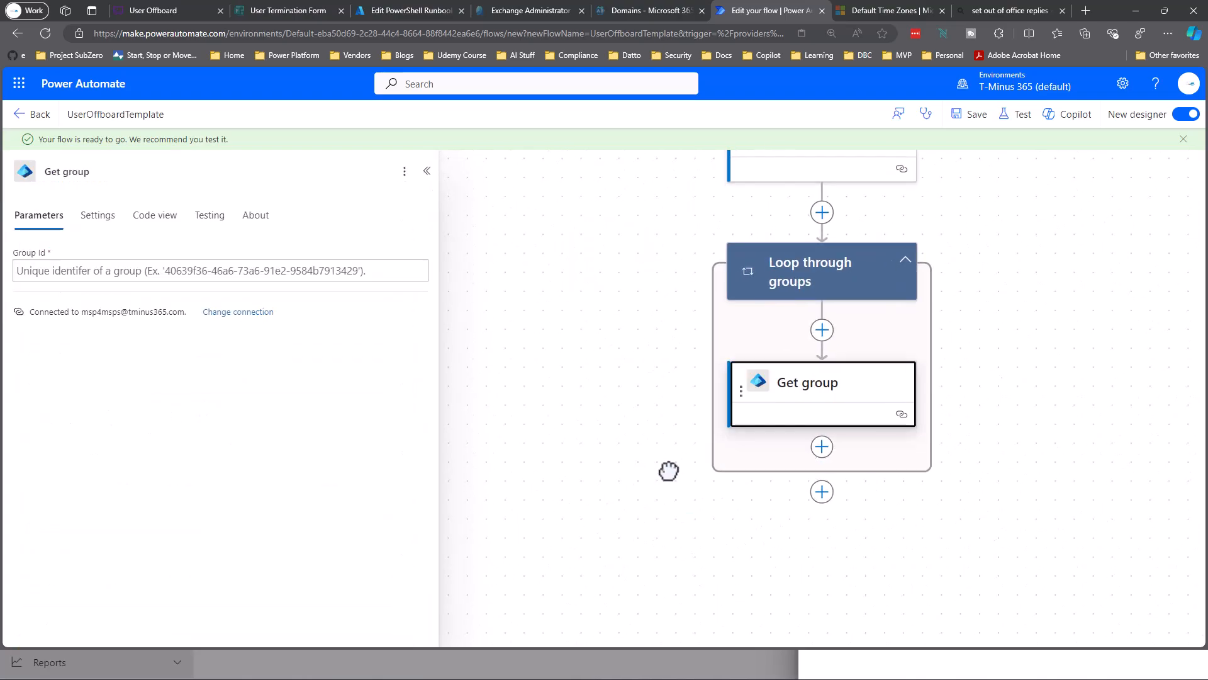
pyautogui.click(280, 269)
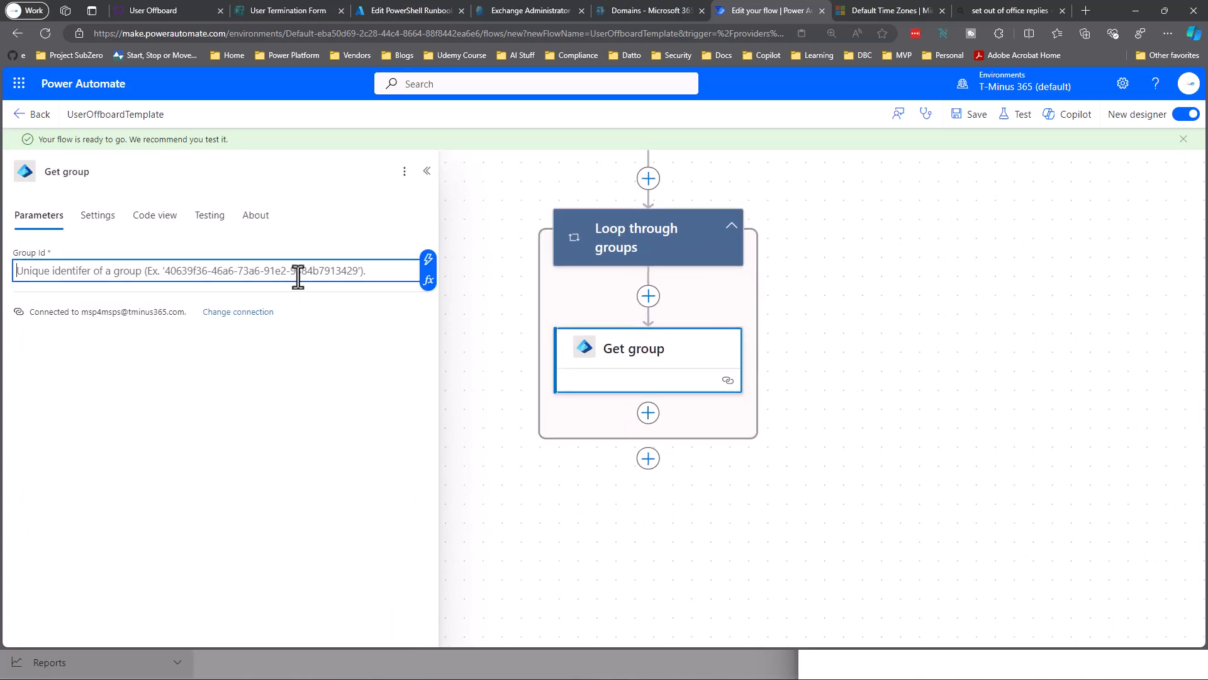
pyautogui.click(428, 255)
pyautogui.scroll(-3, 642, 416)
pyautogui.scroll(-3, 642, 390)
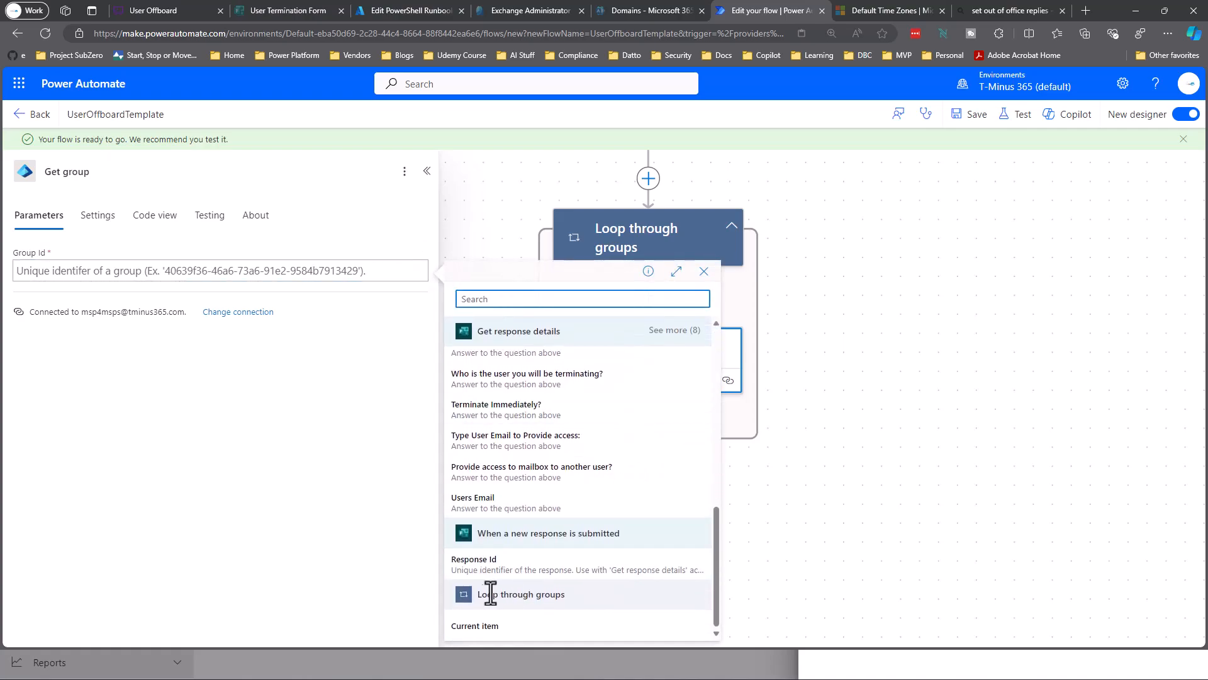
pyautogui.click(497, 632)
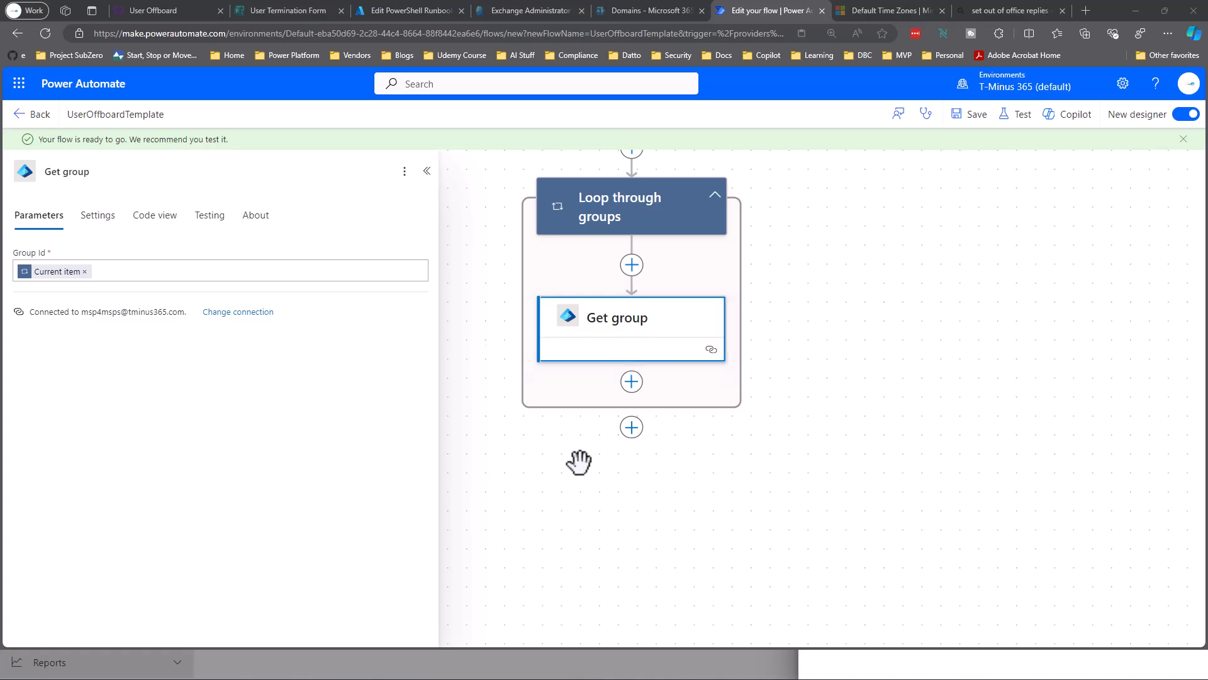
# Add a Condition below Get group and rename it 'Check Dynamic Group'.
pyautogui.click(632, 385)
pyautogui.click(673, 392)
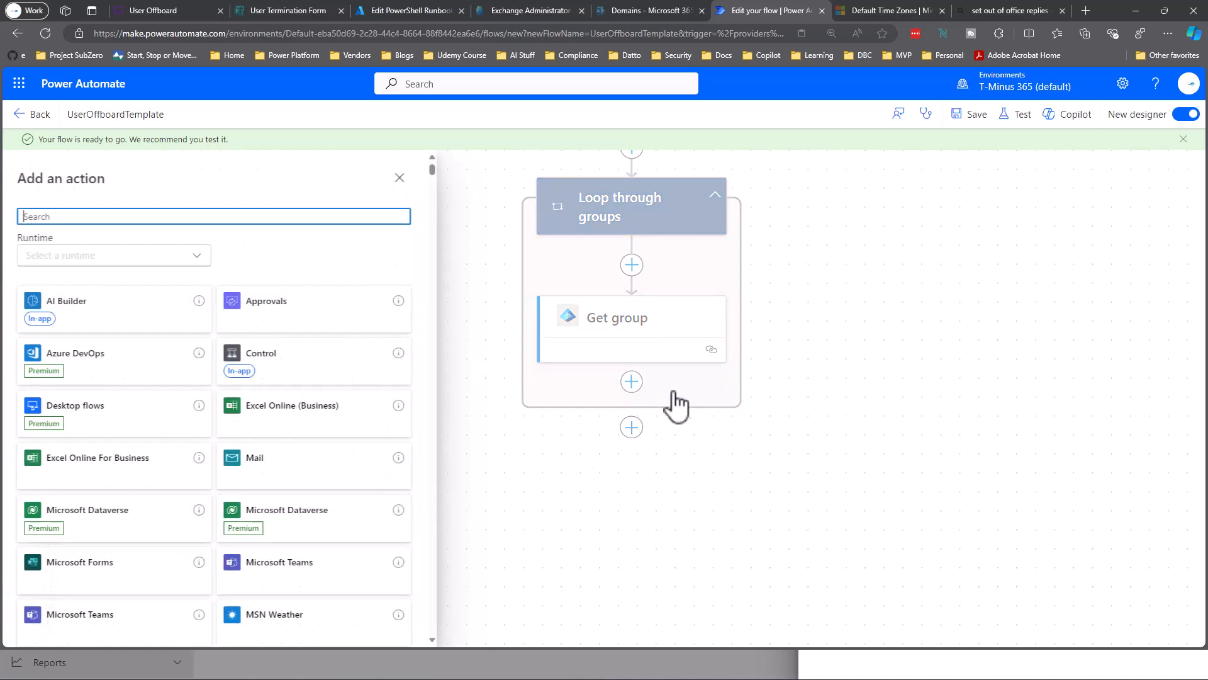
pyautogui.click(275, 346)
pyautogui.click(115, 309)
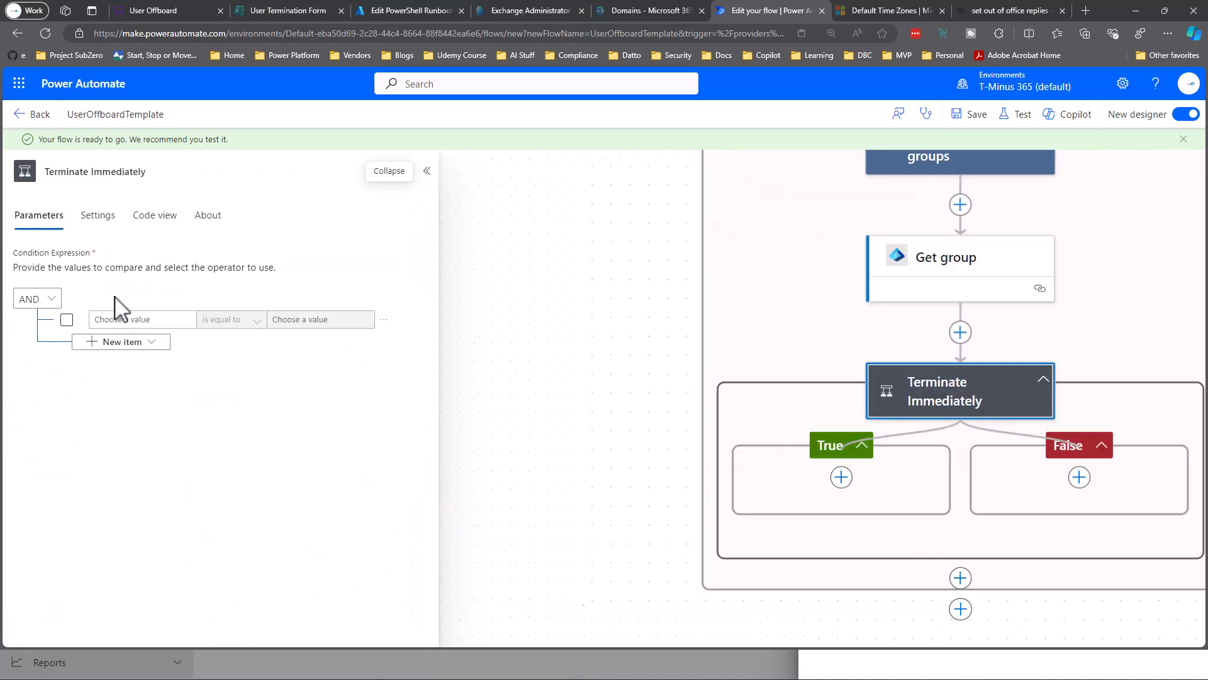
pyautogui.click(82, 170)
pyautogui.hotkey('ctrl', 'a')
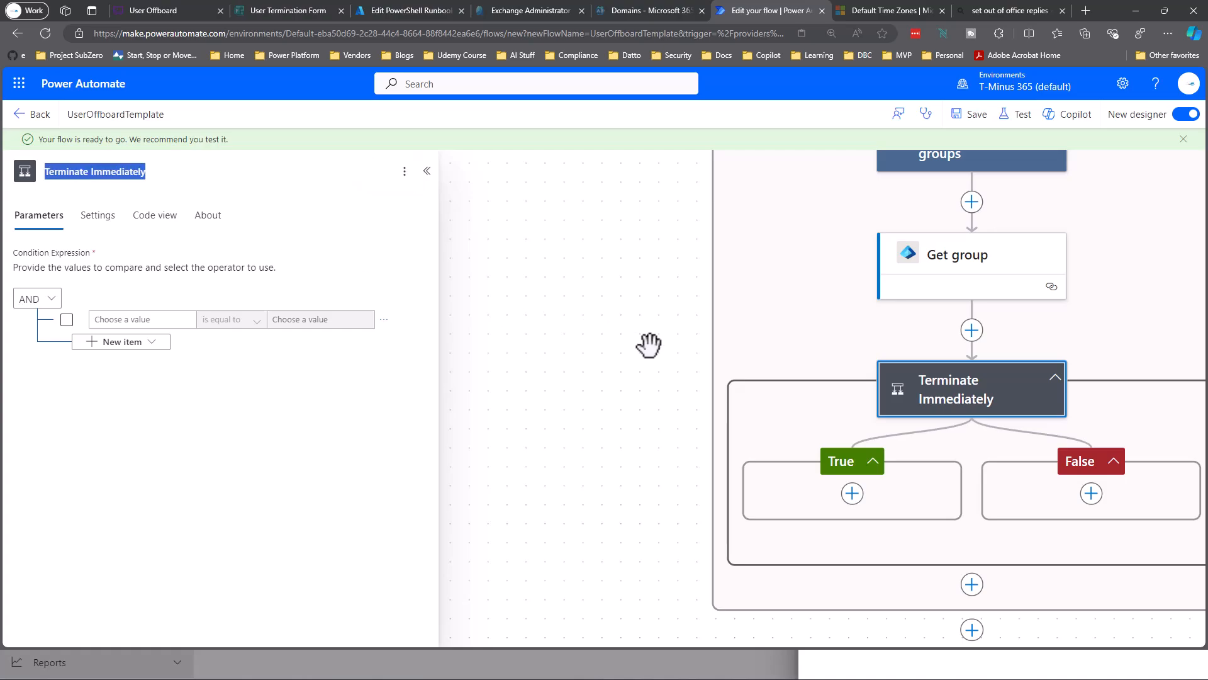
pyautogui.write('Check')
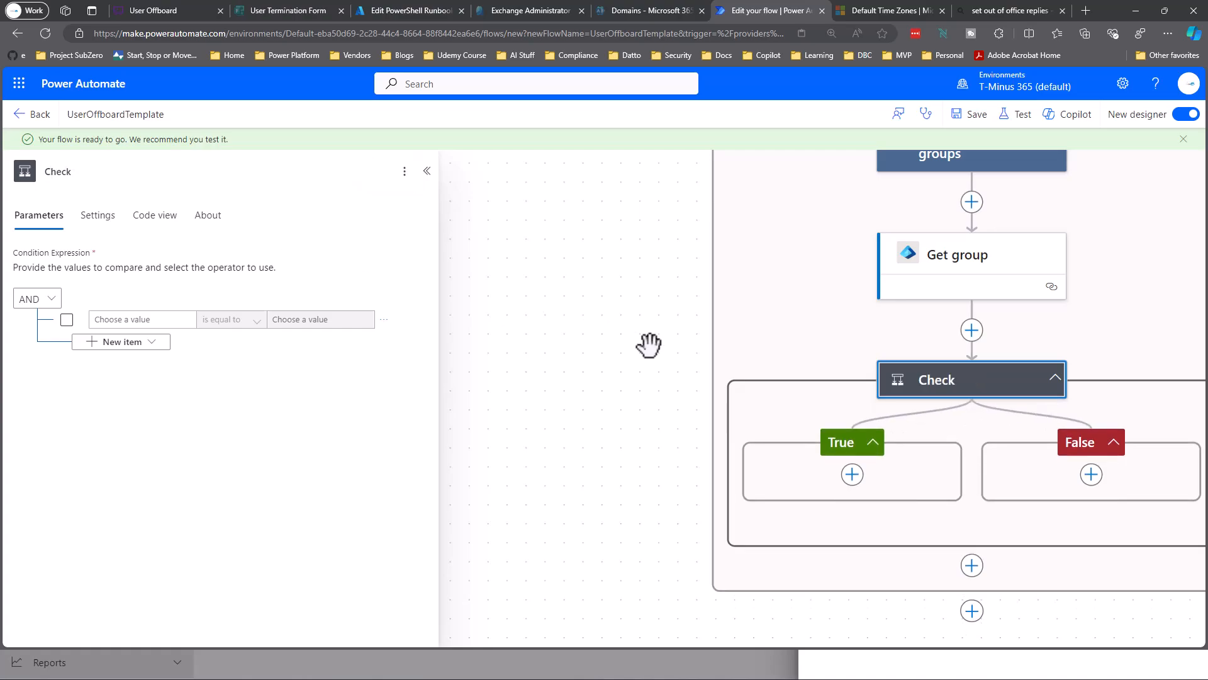
pyautogui.write(' Dynamic Group')
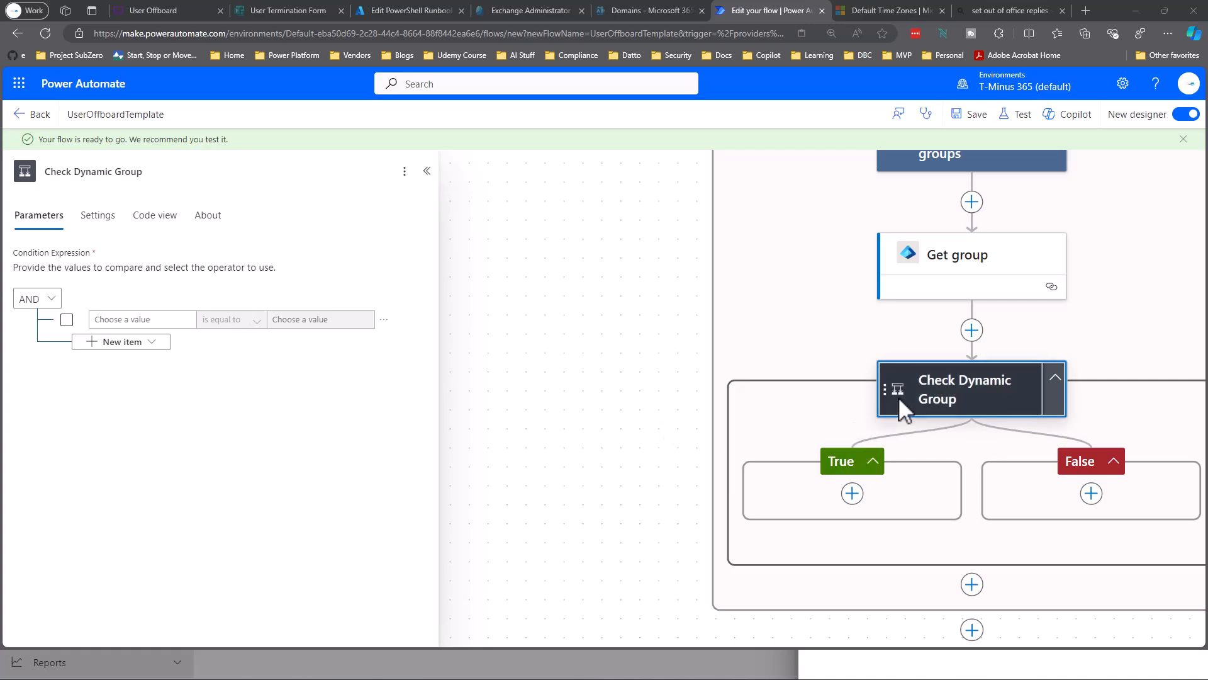
# Browse Get group's output fields in dynamic content for the condition's first value.
pyautogui.click(190, 319)
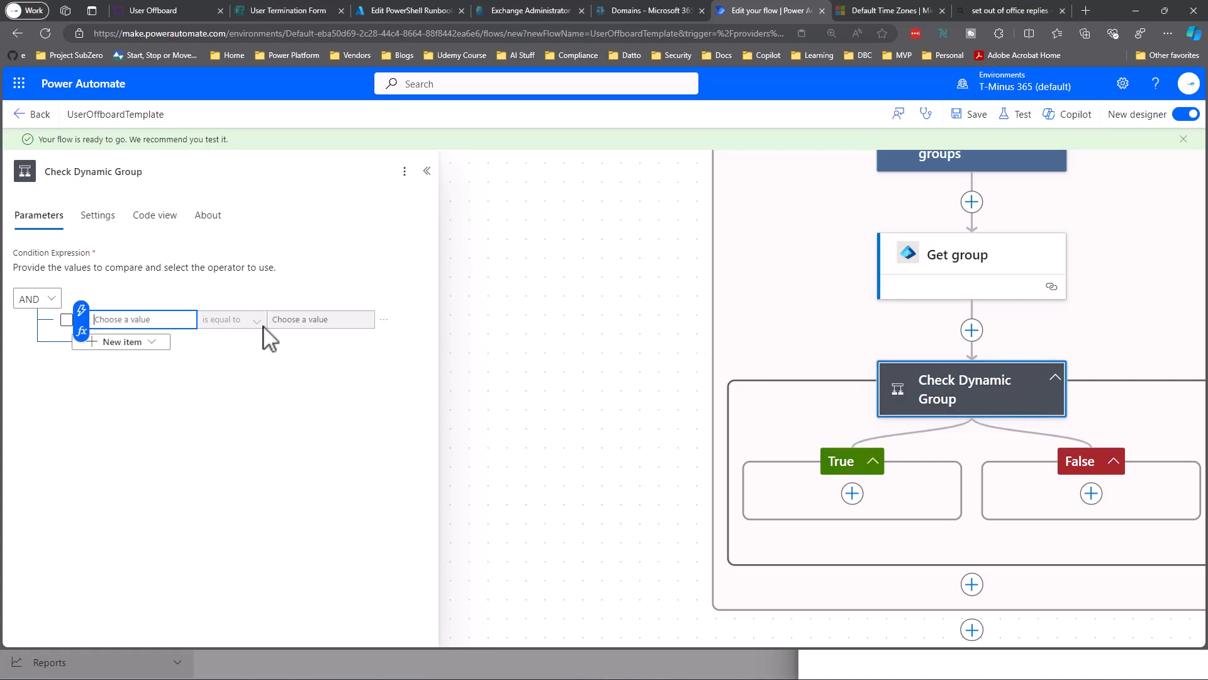
pyautogui.click(81, 314)
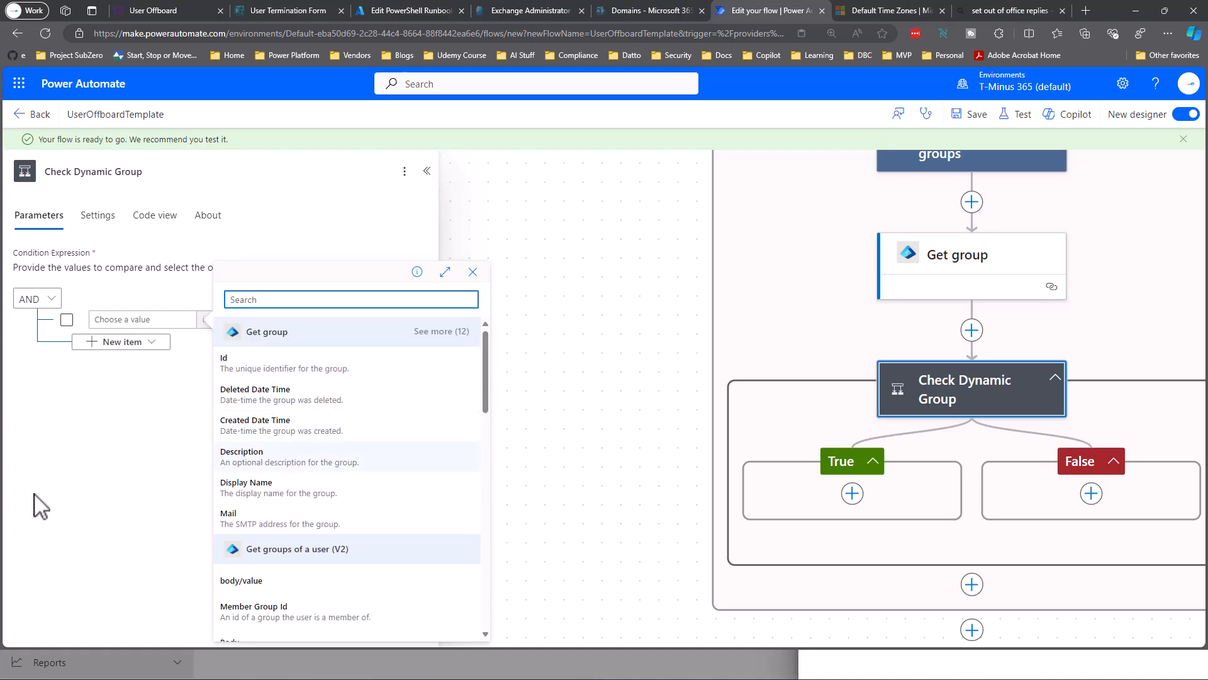
pyautogui.click(441, 331)
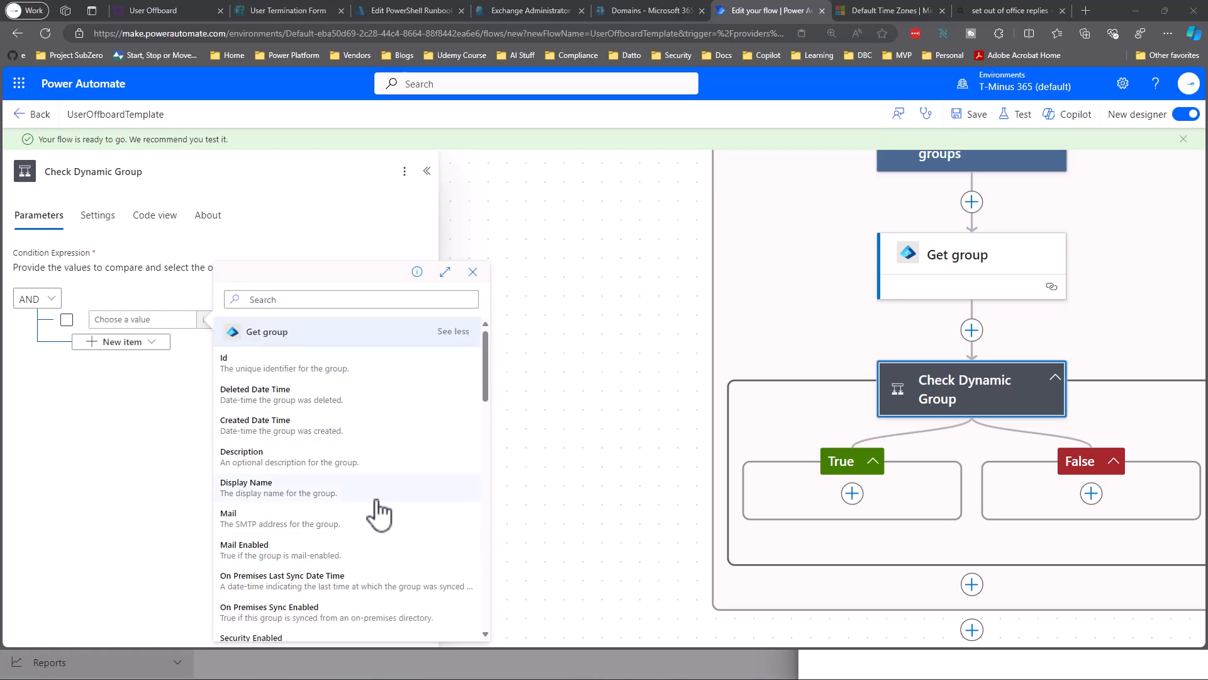
pyautogui.scroll(-1, 376, 504)
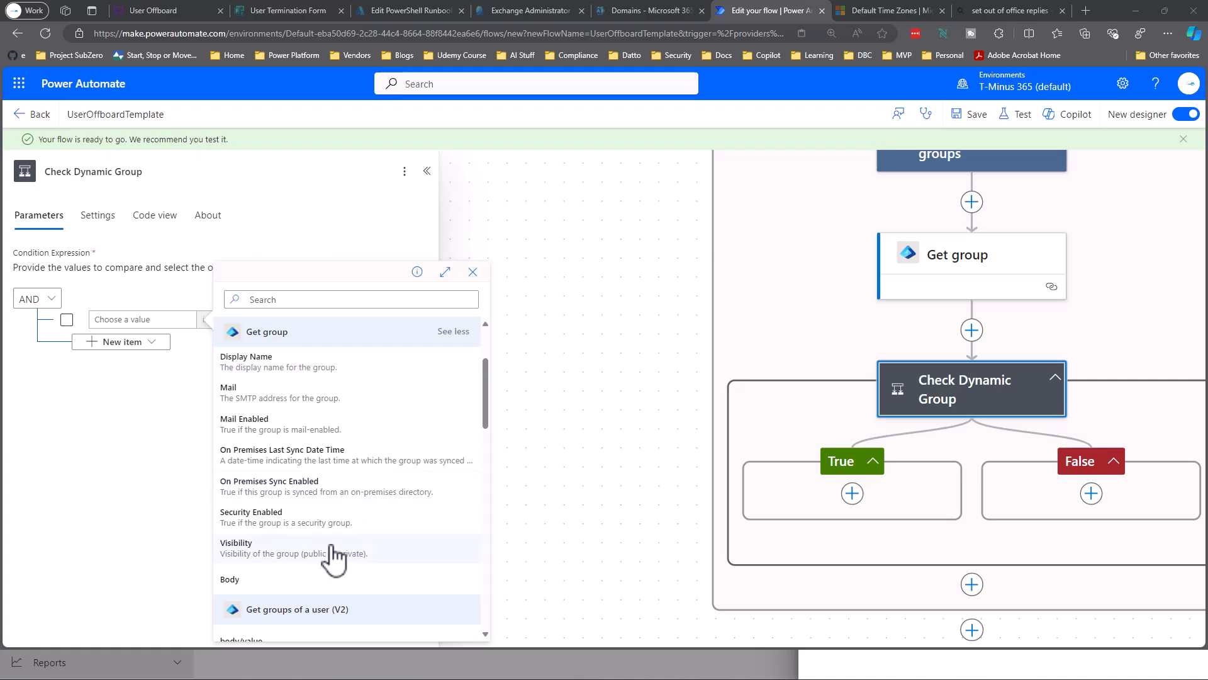
pyautogui.scroll(1, 328, 558)
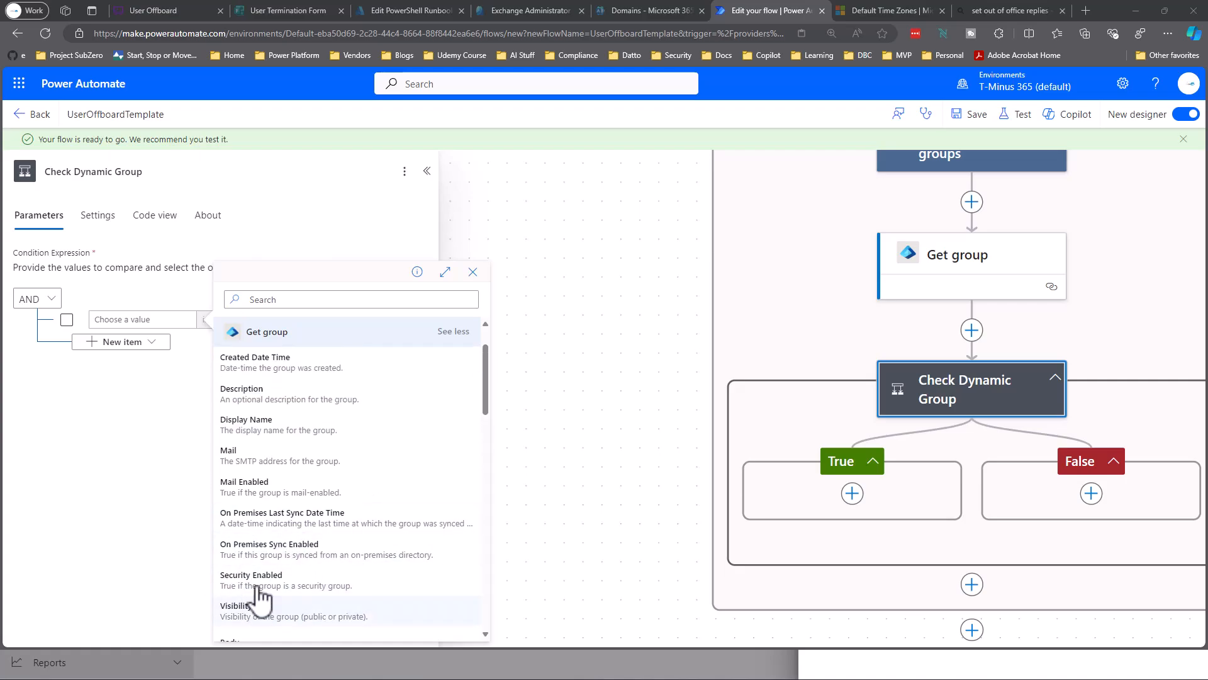
pyautogui.scroll(1, 287, 450)
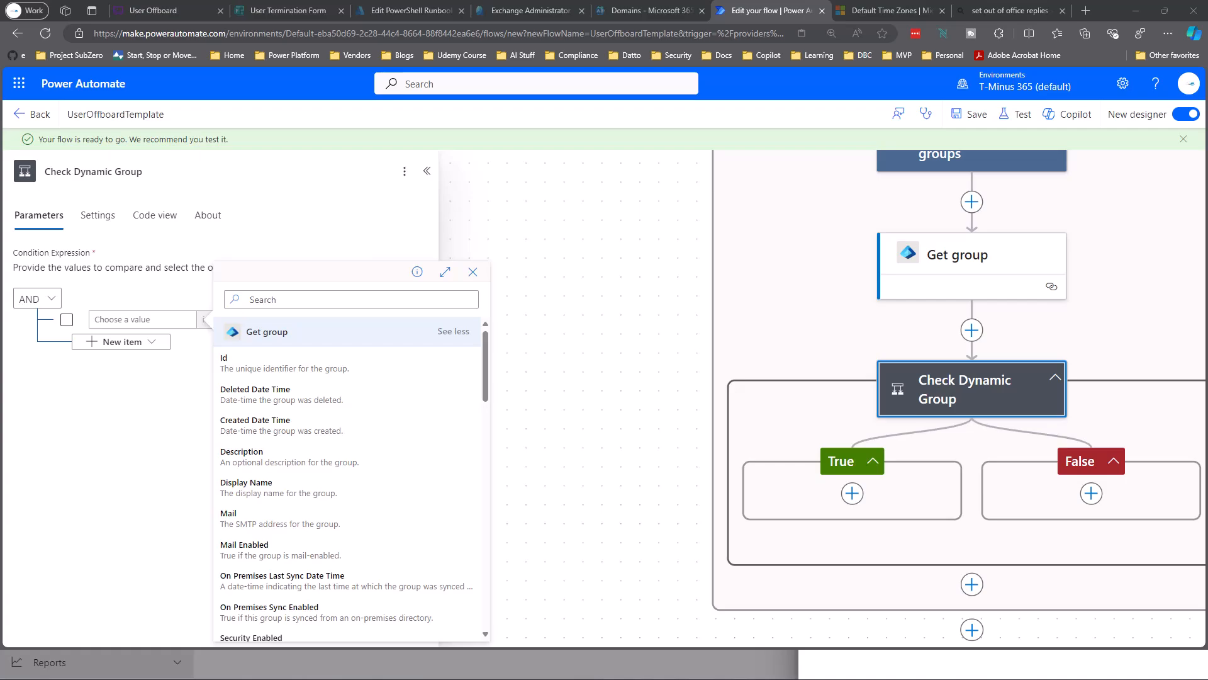
# Set the first value to the expression outputs('Get_group')?['body/groupTypes'].
pyautogui.click(156, 319)
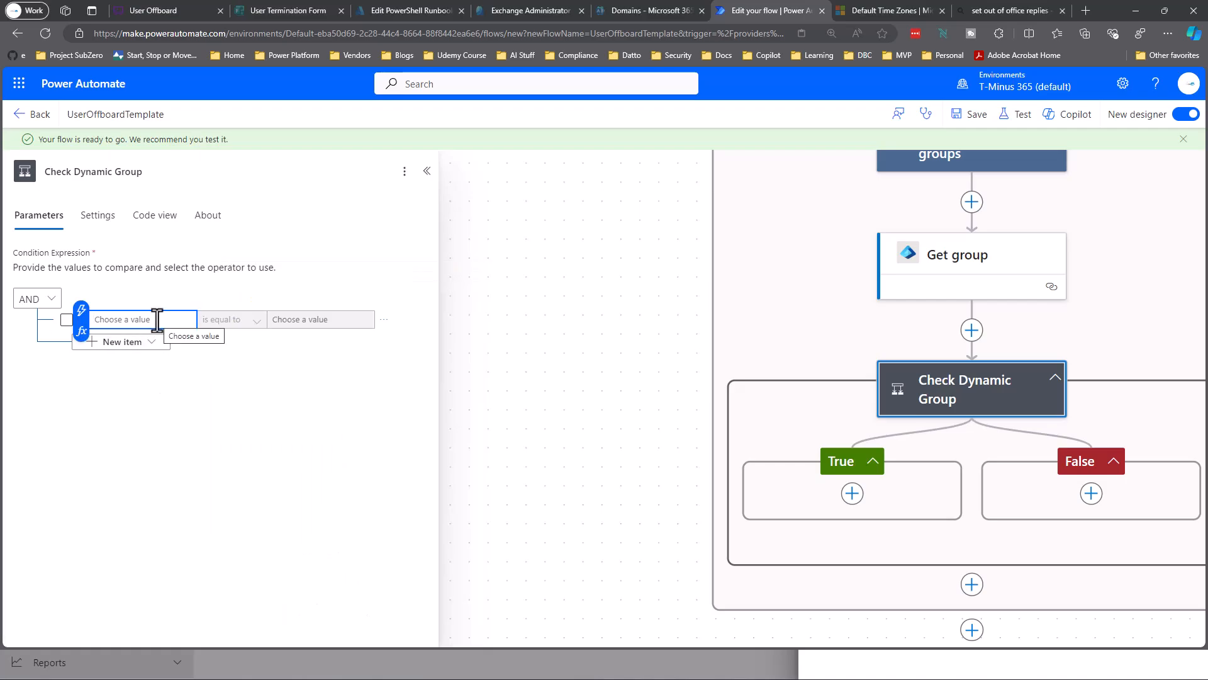
pyautogui.hotkey('ctrl', 'v')
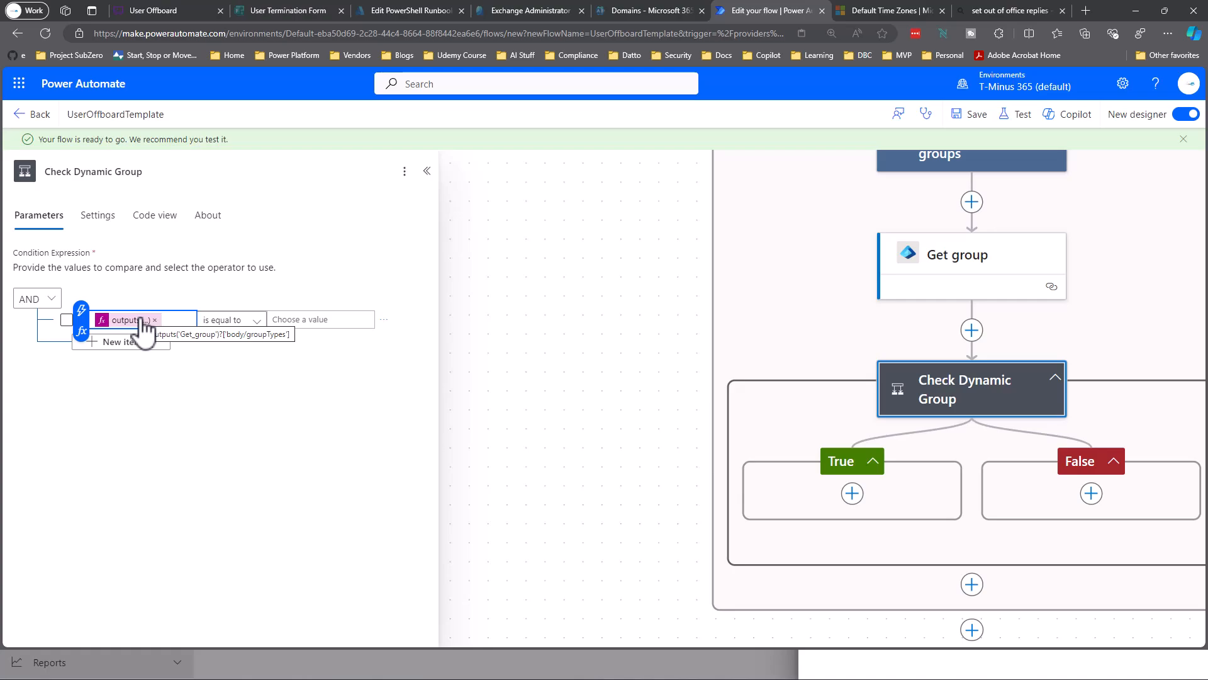
pyautogui.click(144, 322)
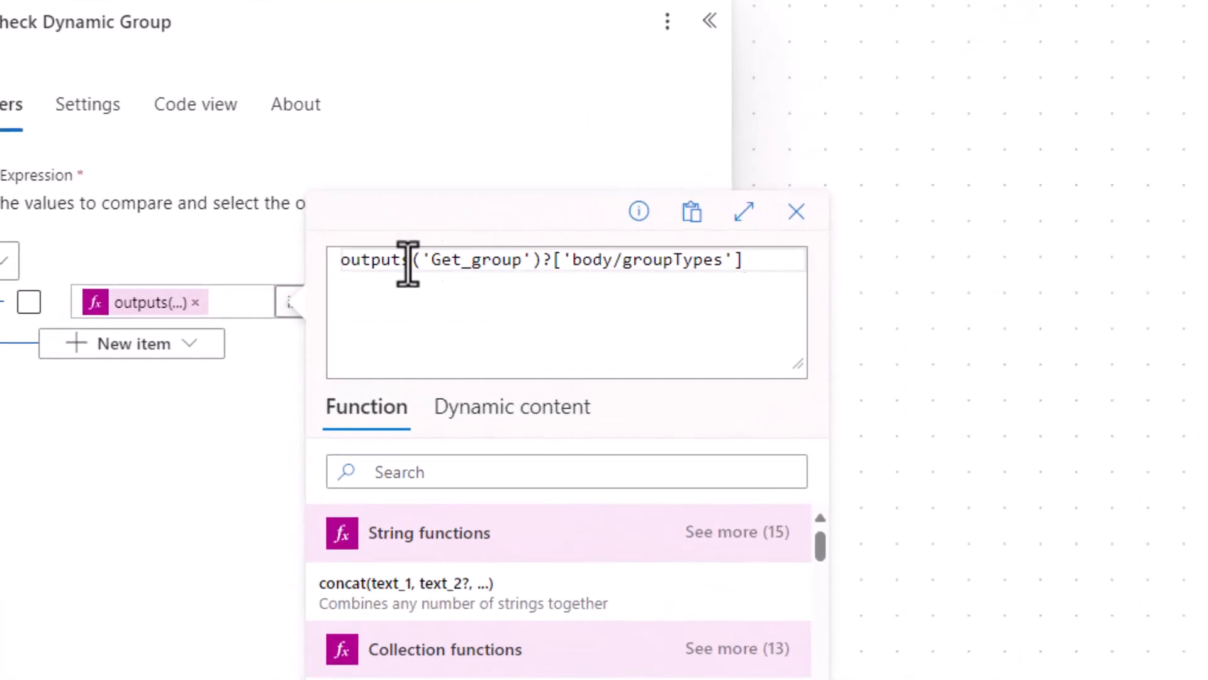
pyautogui.click(441, 263)
pyautogui.hotkey('shift', 'End')
pyautogui.keyDown('shift'); pyautogui.click(511, 262); pyautogui.keyUp('shift')
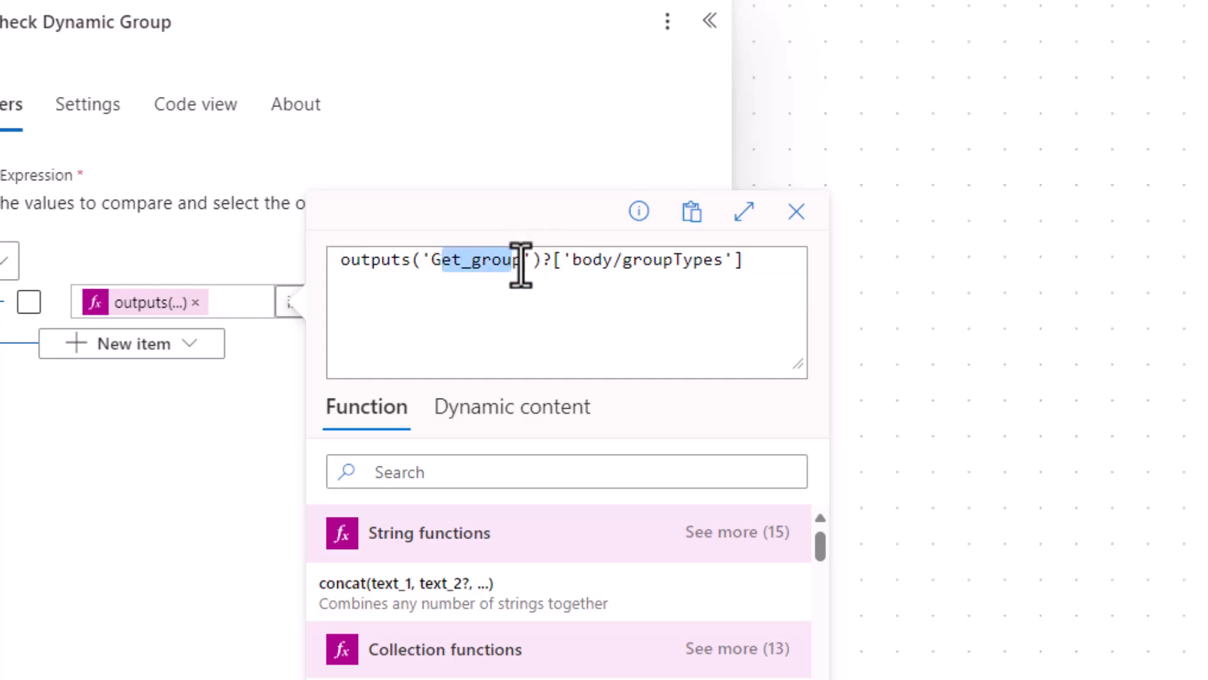
pyautogui.moveTo(572, 264); pyautogui.dragTo(748, 257)
pyautogui.doubleClick(634, 269)
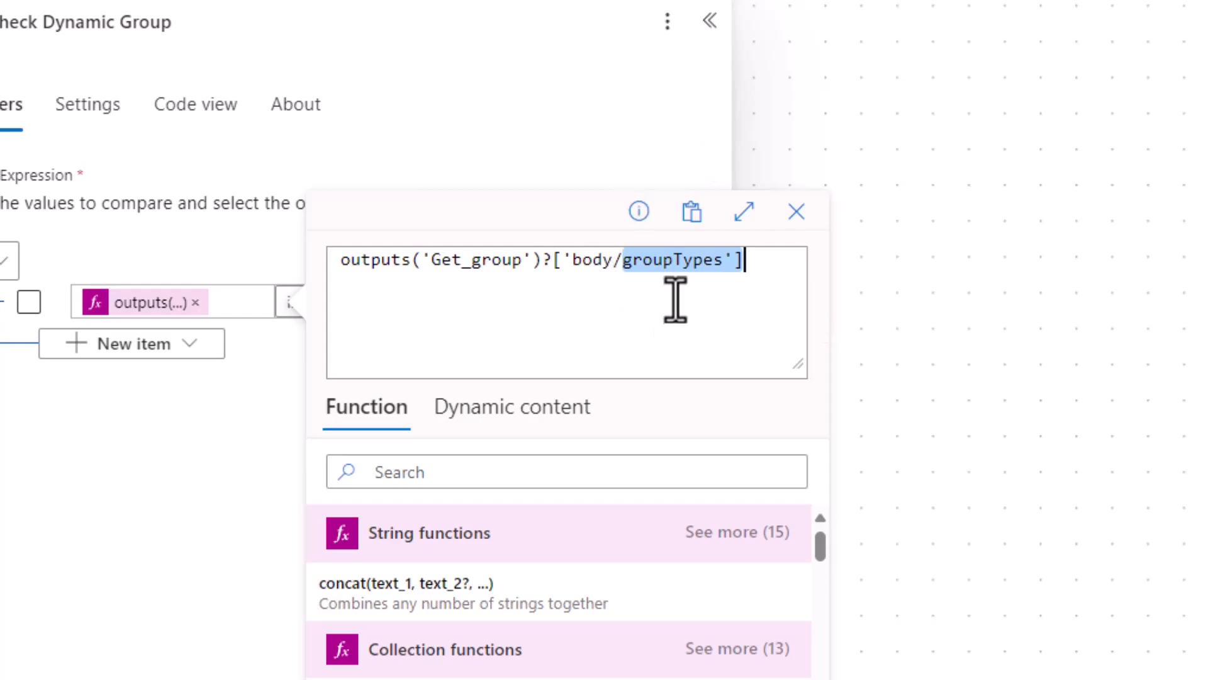
pyautogui.click(757, 265)
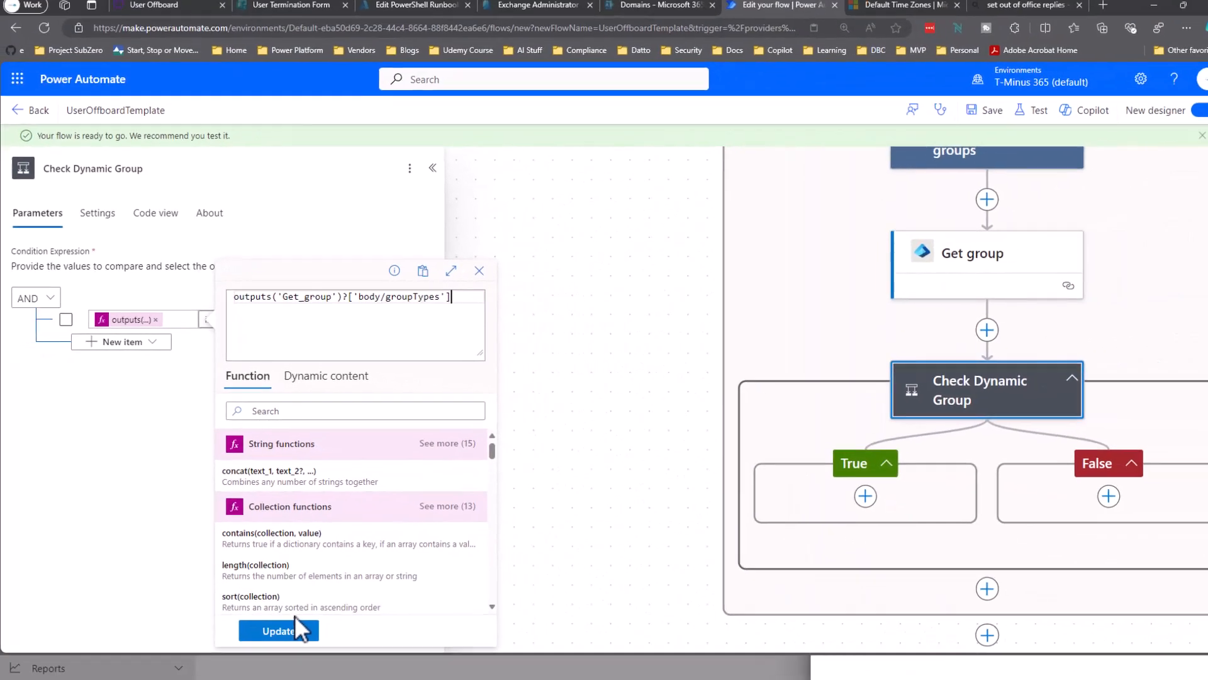
pyautogui.click(295, 616)
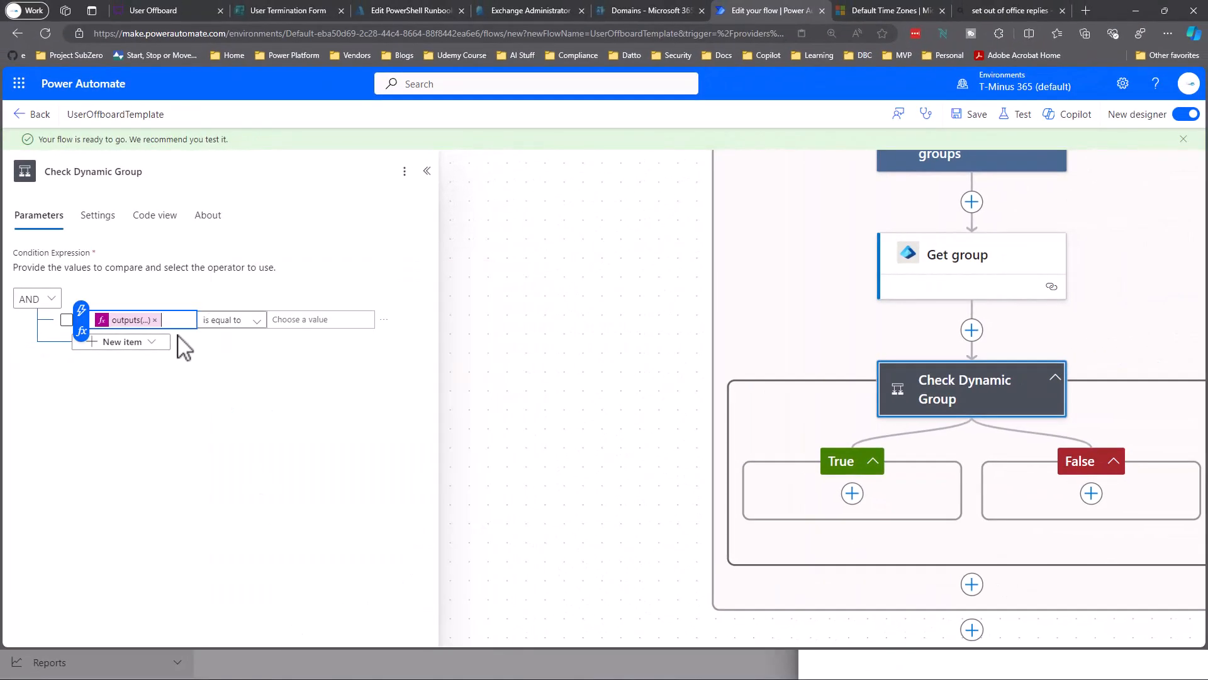
# Enter DynamicMembership as the 'is equal to' comparison value.
pyautogui.click(310, 319)
pyautogui.write('DynamicMembership')
pyautogui.click(337, 399)
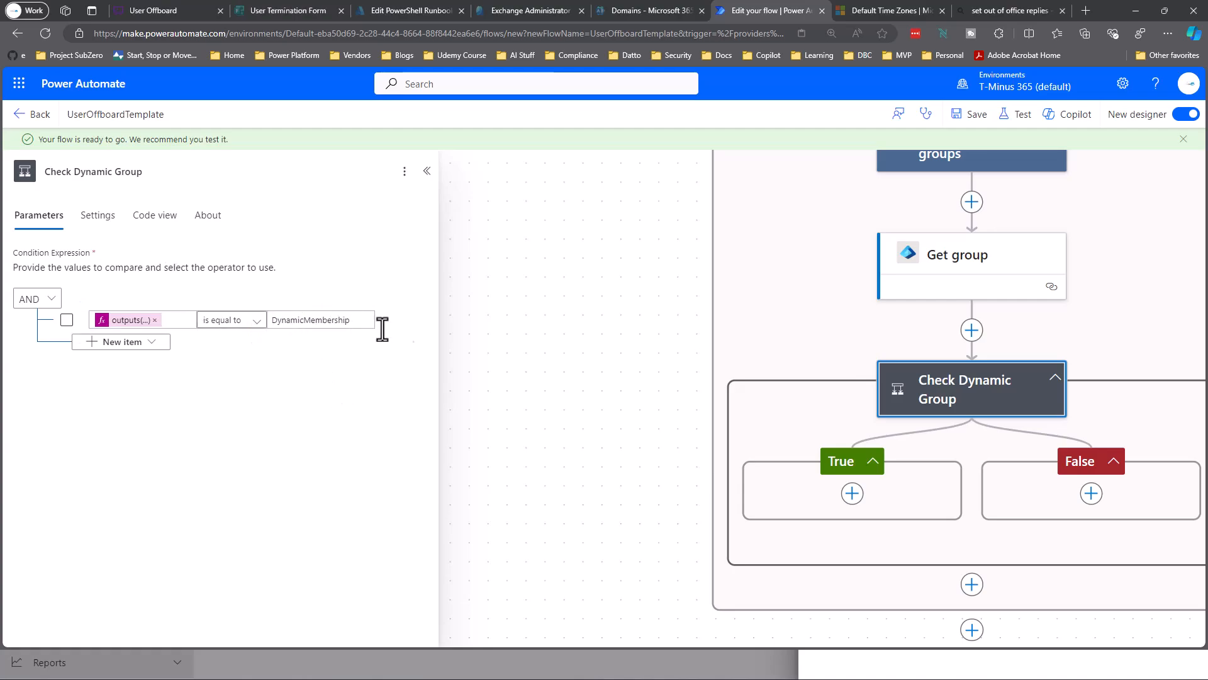
pyautogui.moveTo(499, 332); pyautogui.dragTo(352, 346)
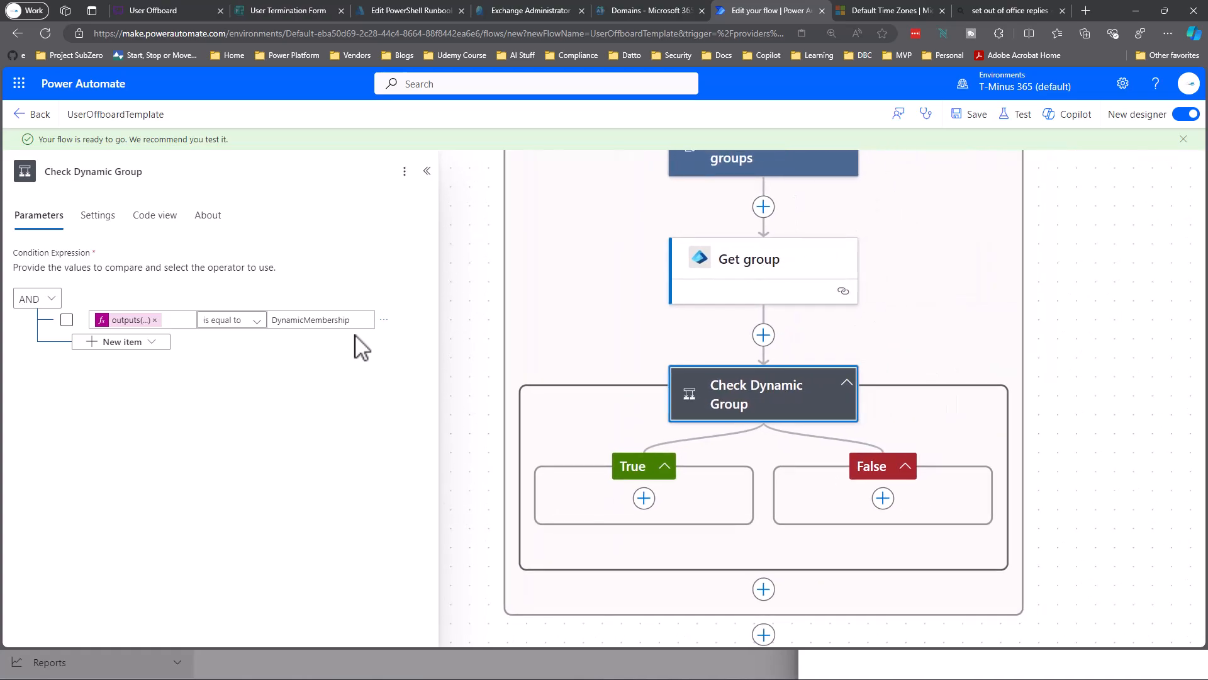
pyautogui.moveTo(523, 340); pyautogui.dragTo(488, 287)
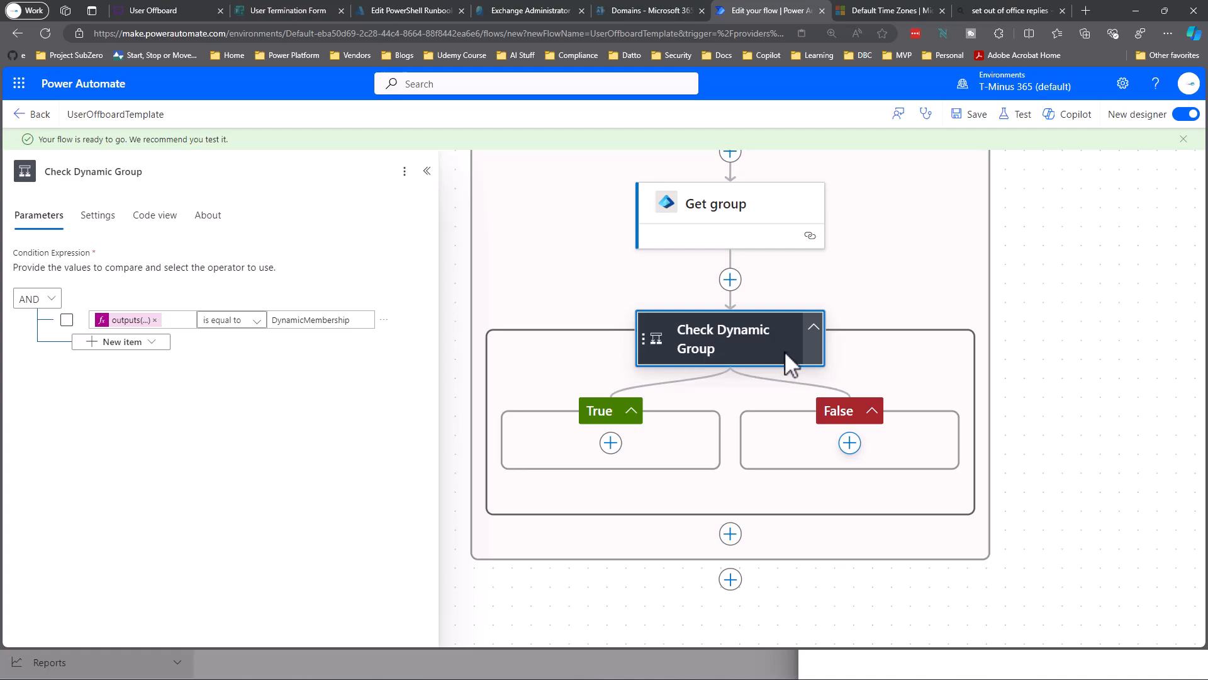
# Add a new action inside Check Dynamic Group's False branch.
pyautogui.click(849, 445)
pyautogui.click(895, 449)
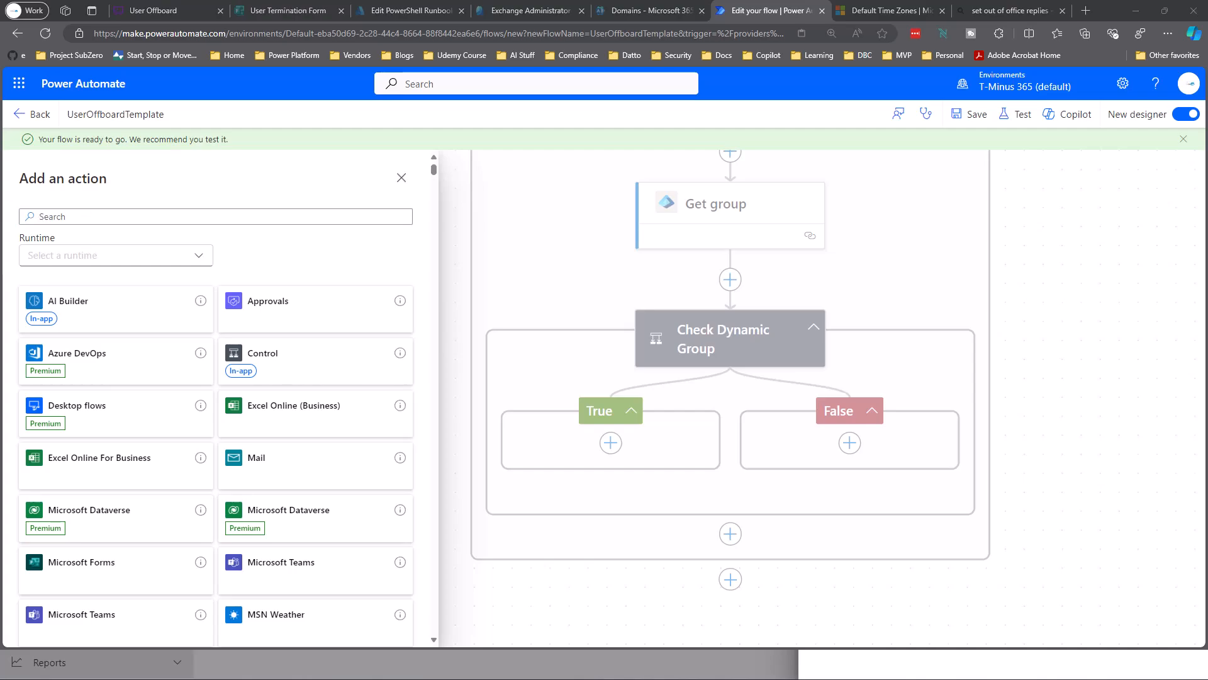
# Insert a Control condition in the False branch titled 'Check Distribution List'.
pyautogui.click(328, 371)
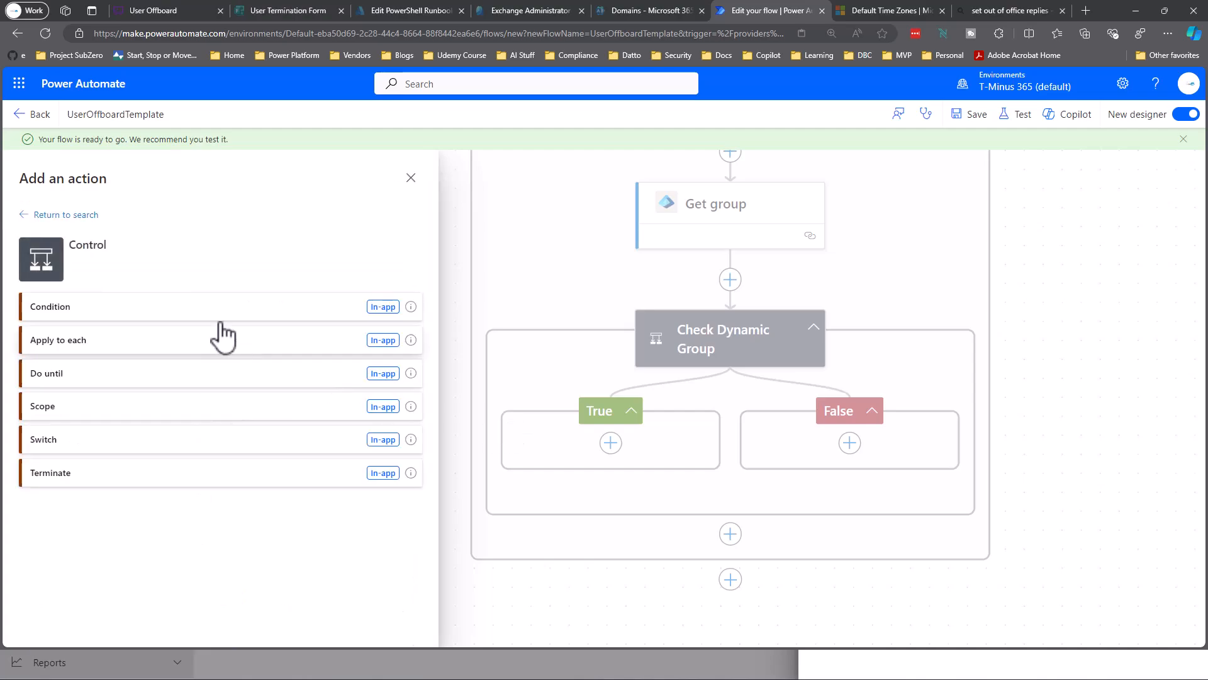
pyautogui.click(200, 310)
pyautogui.click(121, 171)
pyautogui.write('C')
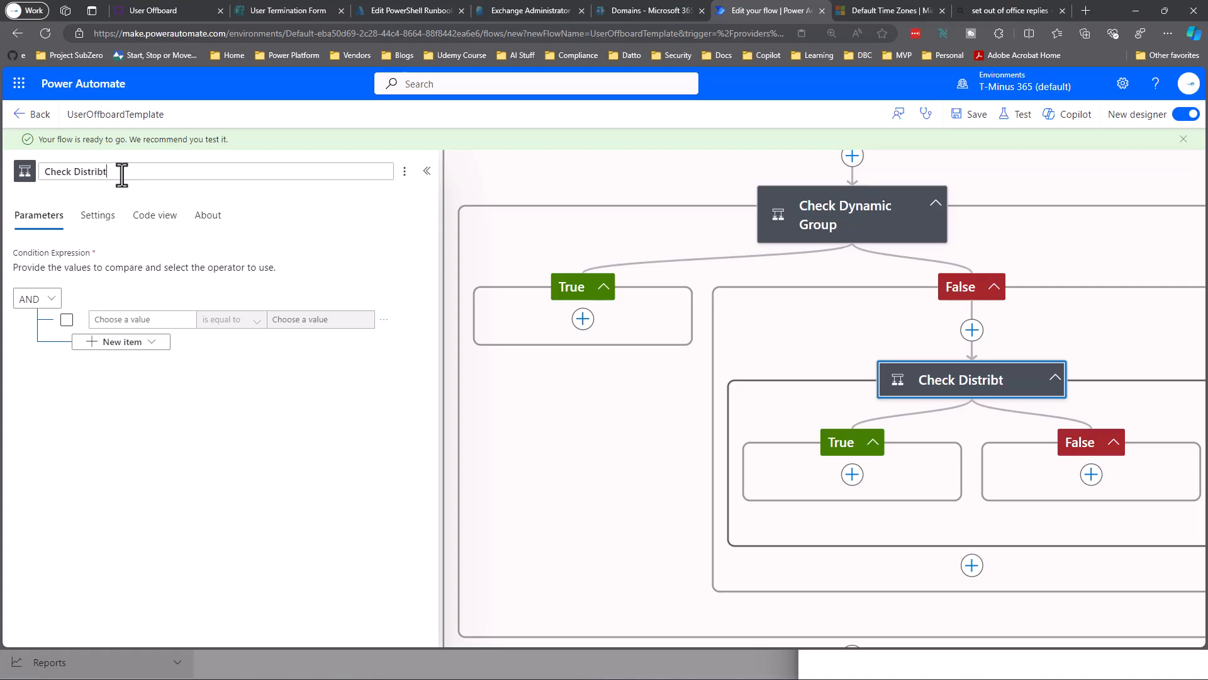
pyautogui.write('heck Distribution List')
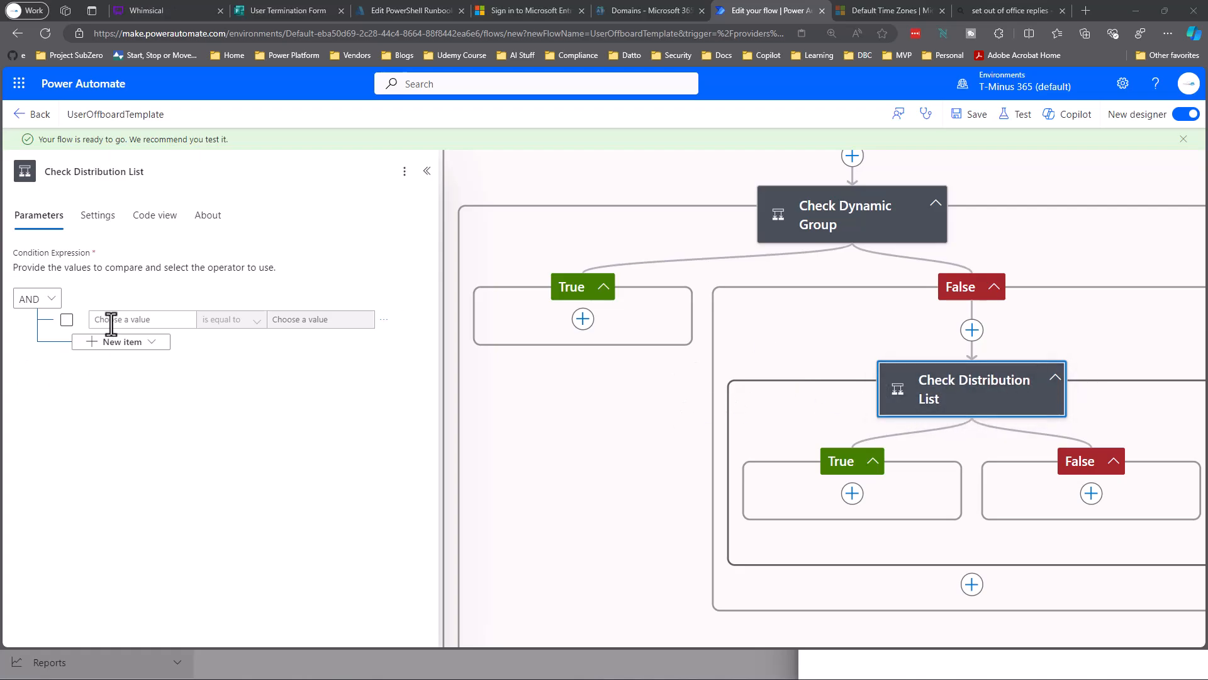
# Test length equal to 0, plus a second row: Security Enabled equal to false.
pyautogui.click(143, 319)
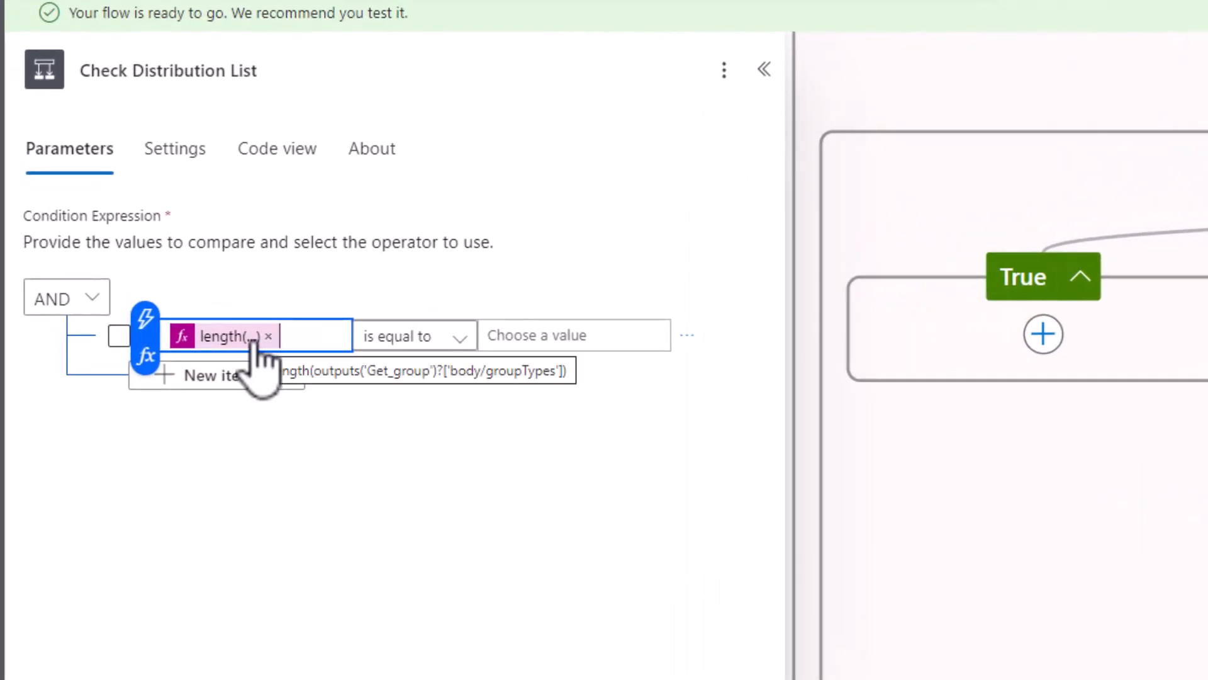
pyautogui.click(523, 335)
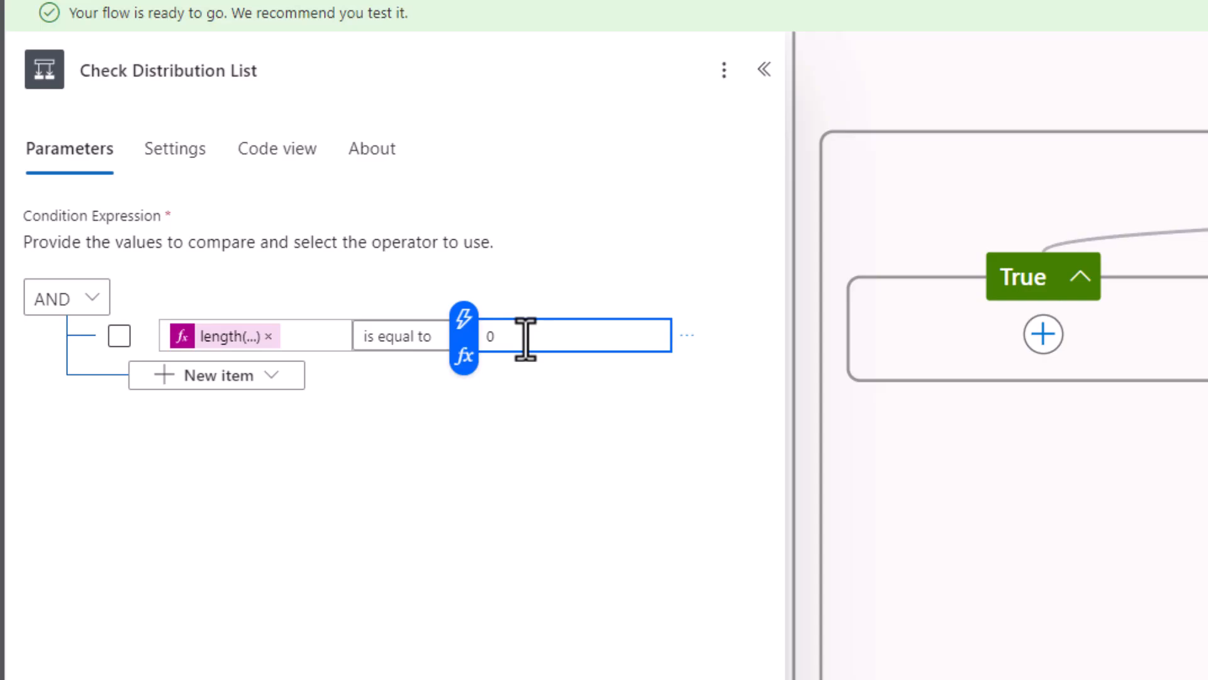
pyautogui.click(469, 466)
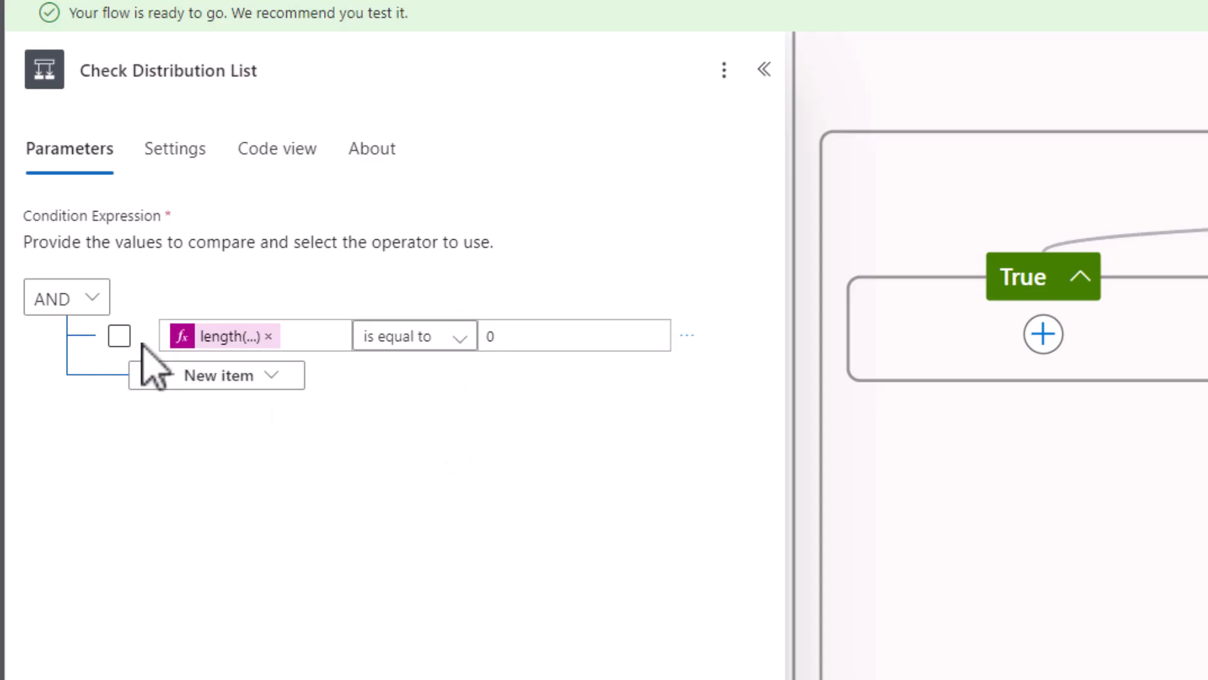
pyautogui.click(208, 377)
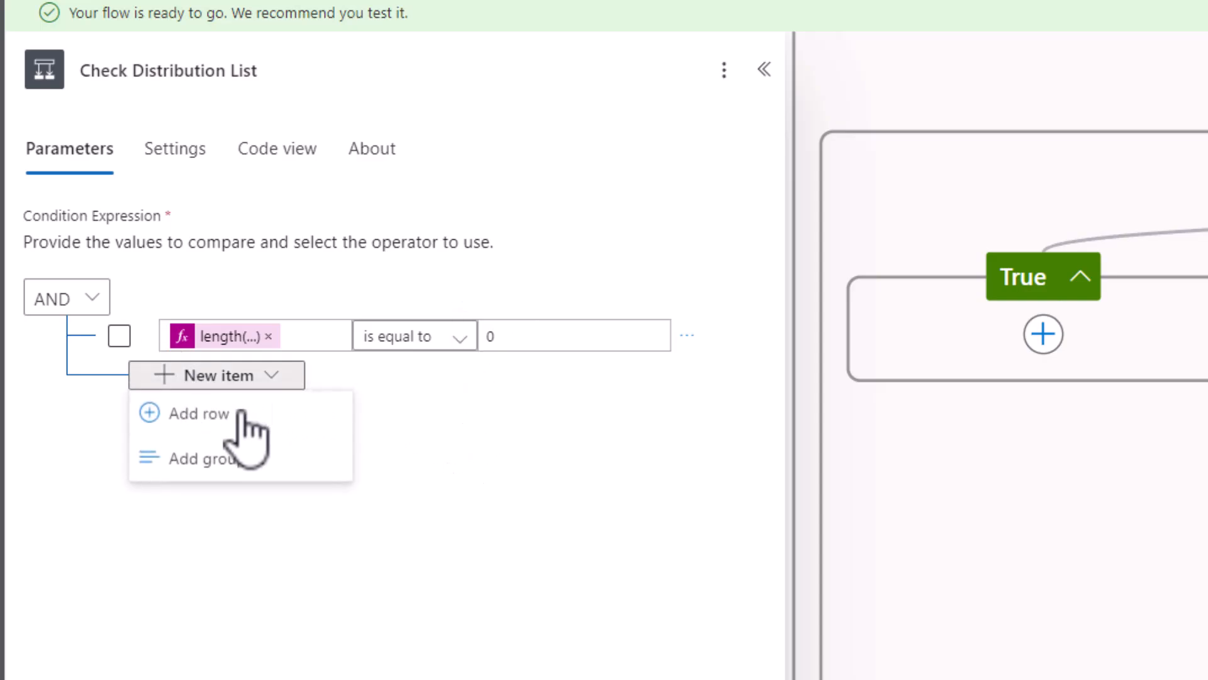
pyautogui.click(245, 416)
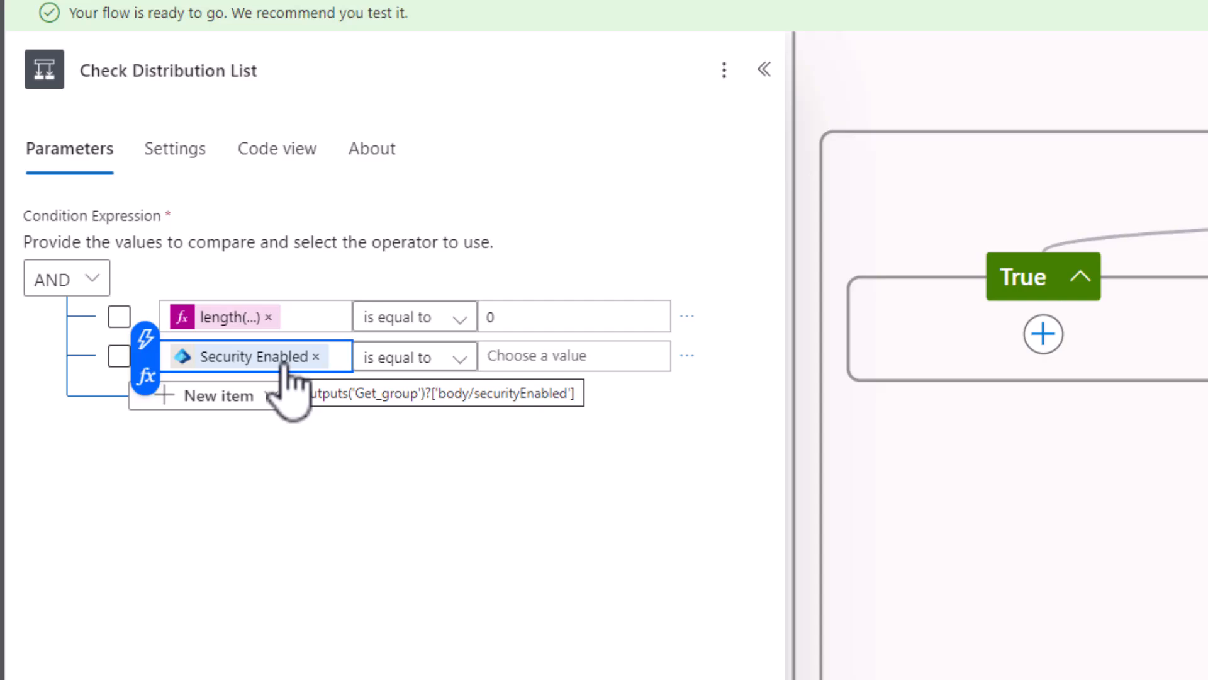
pyautogui.click(558, 356)
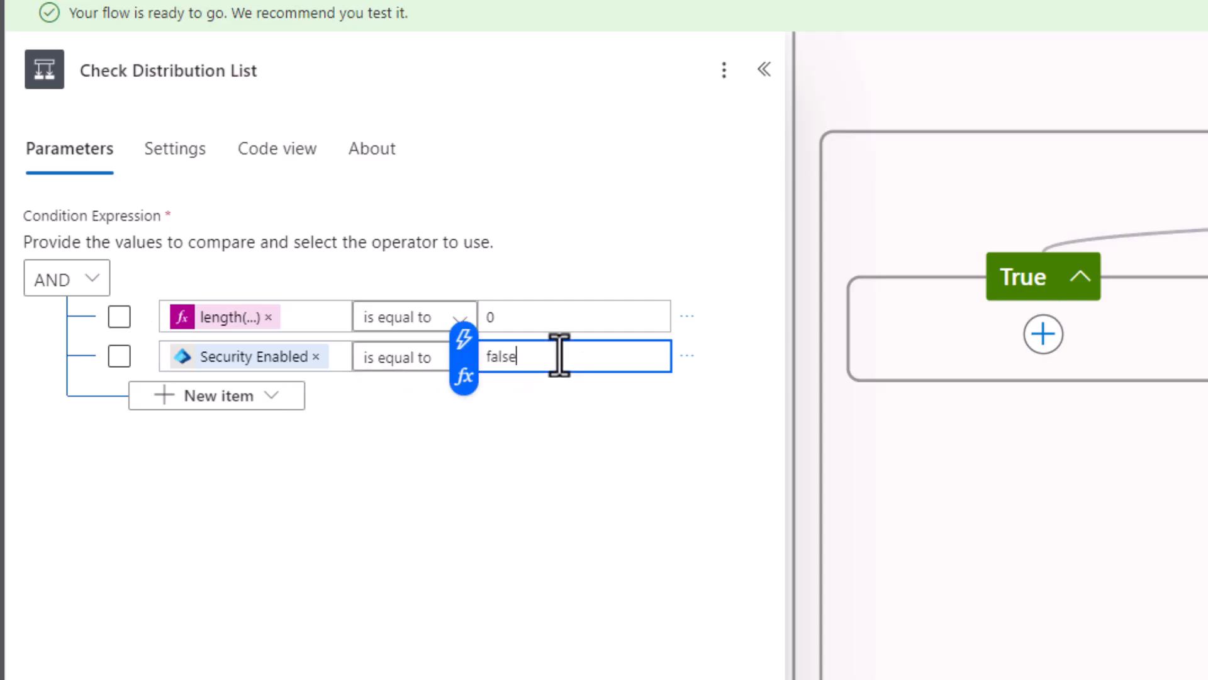
pyautogui.click(591, 431)
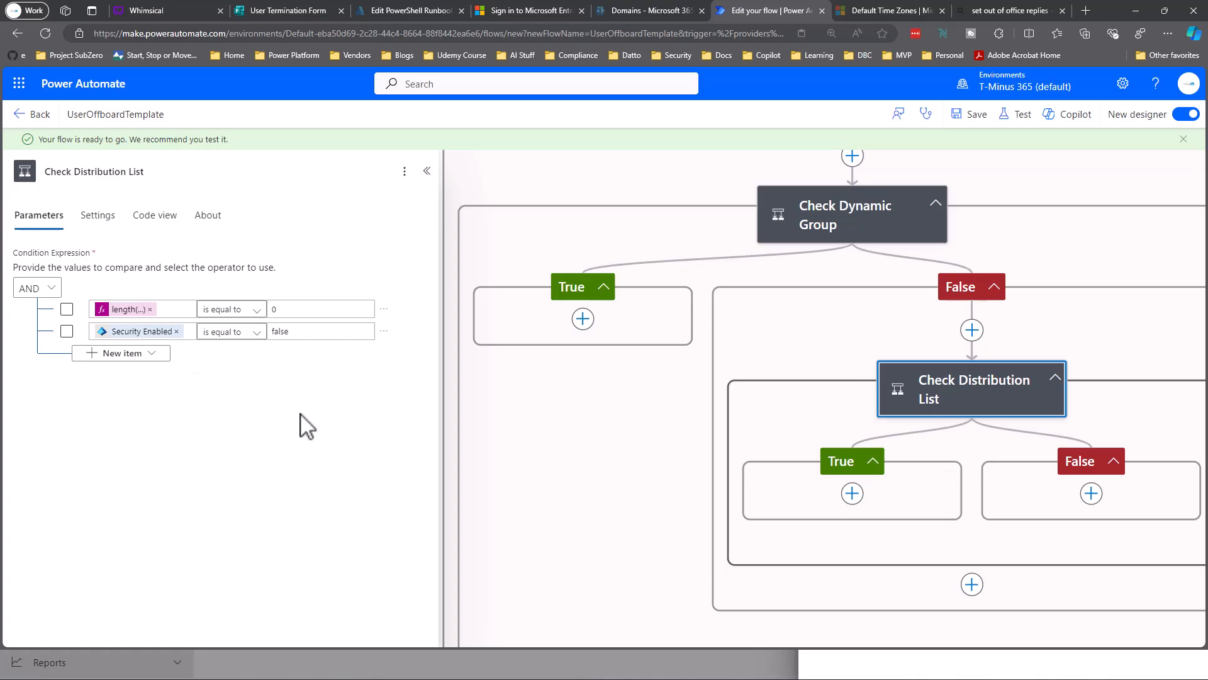
pyautogui.moveTo(564, 426); pyautogui.dragTo(508, 398)
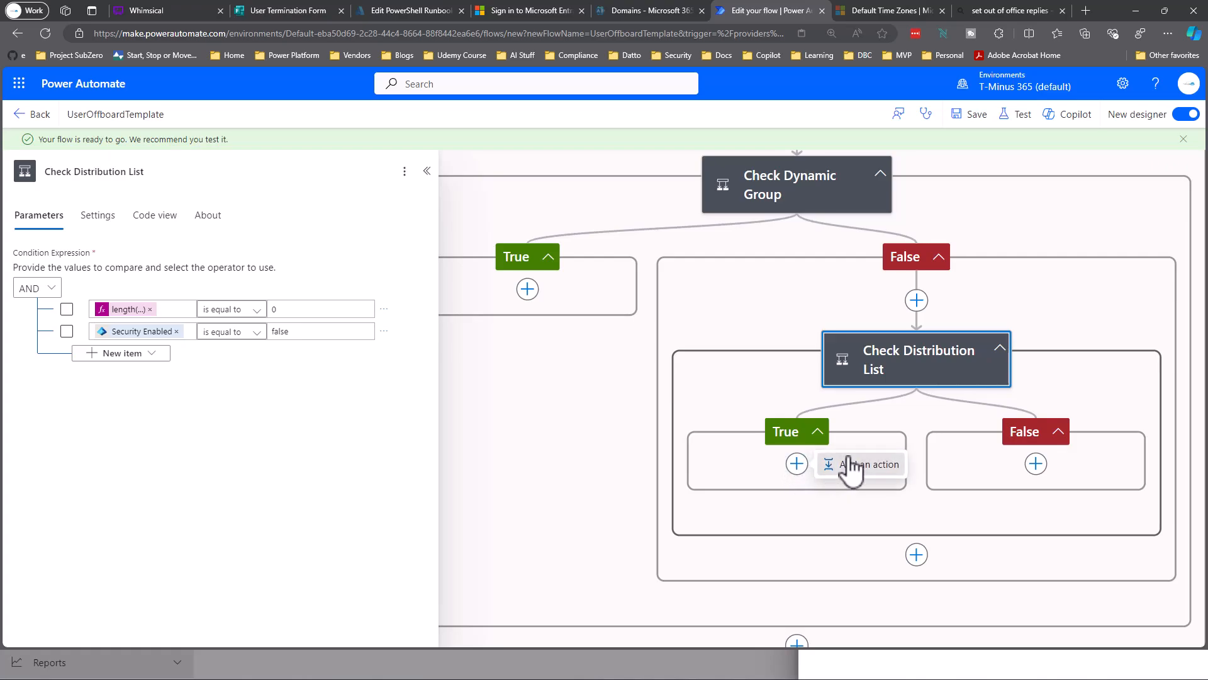
# Remove the Azure DevOps HTTP request action mistakenly added to the True branch.
pyautogui.click(851, 466)
pyautogui.write('A')
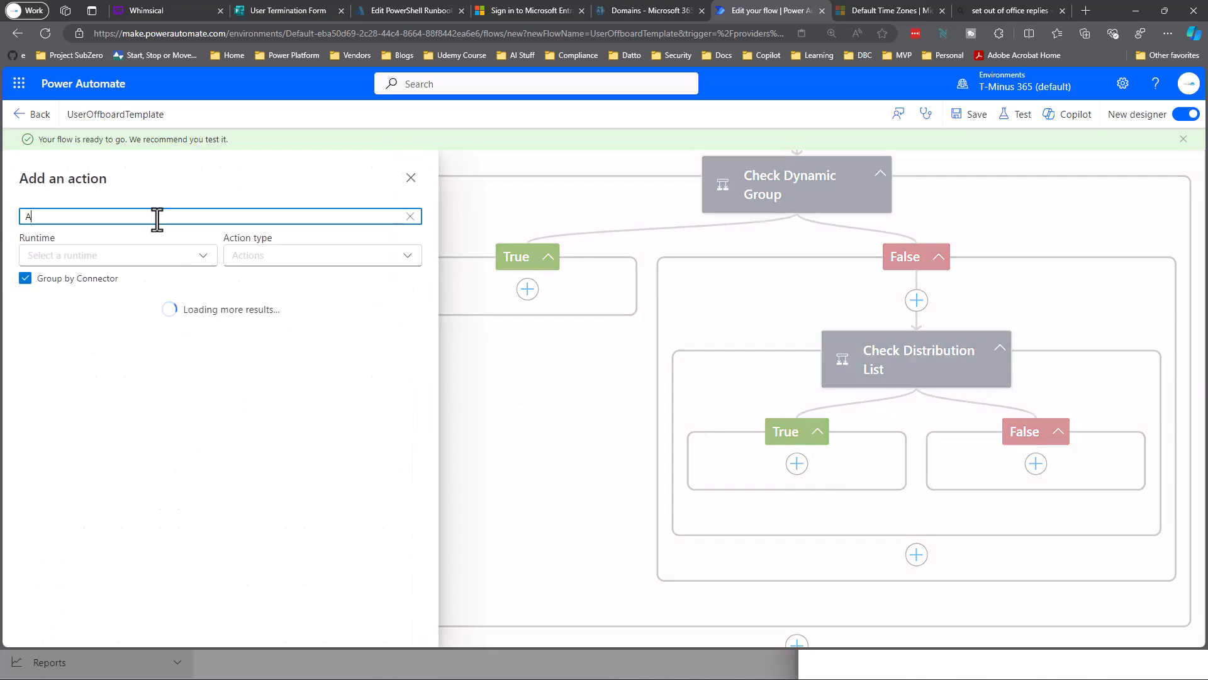
pyautogui.write('zure A')
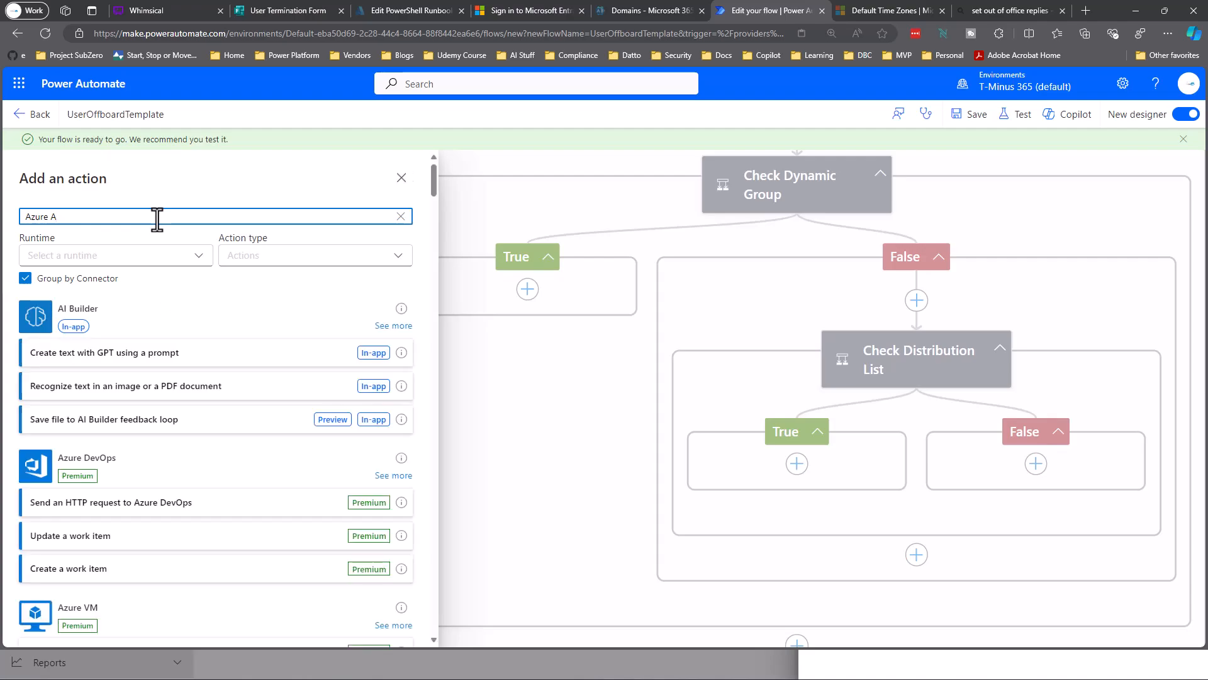
pyautogui.write('utomat')
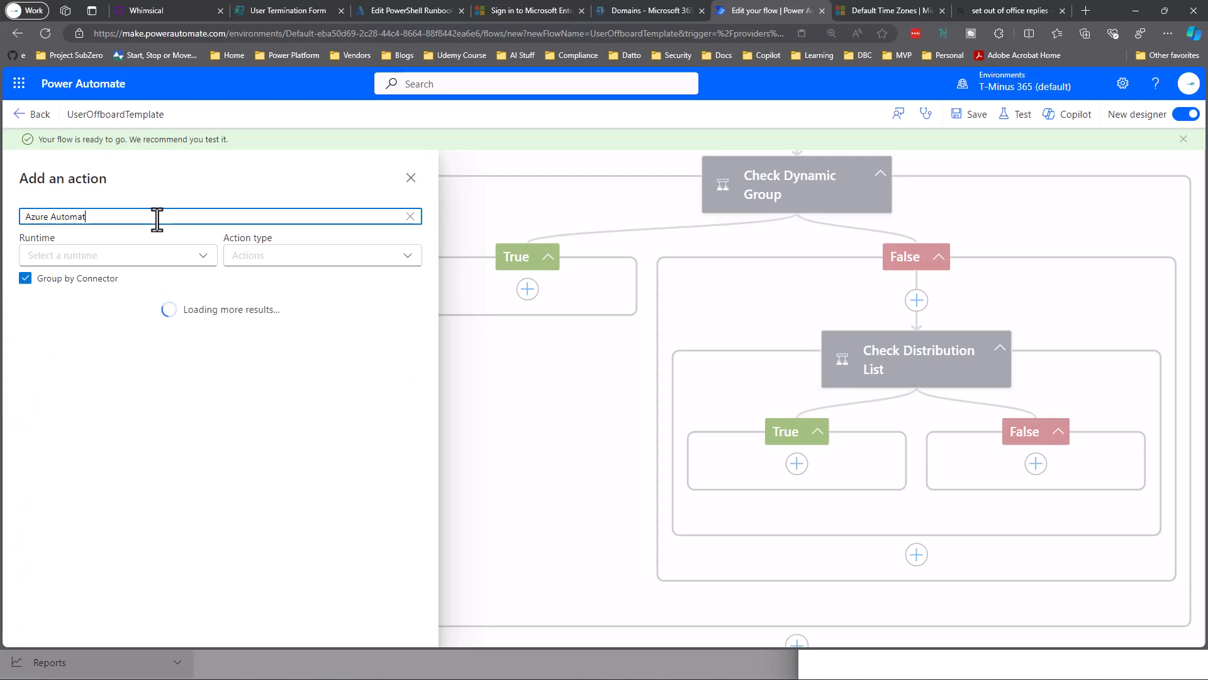
pyautogui.scroll(-2, 243, 434)
pyautogui.scroll(-2, 157, 409)
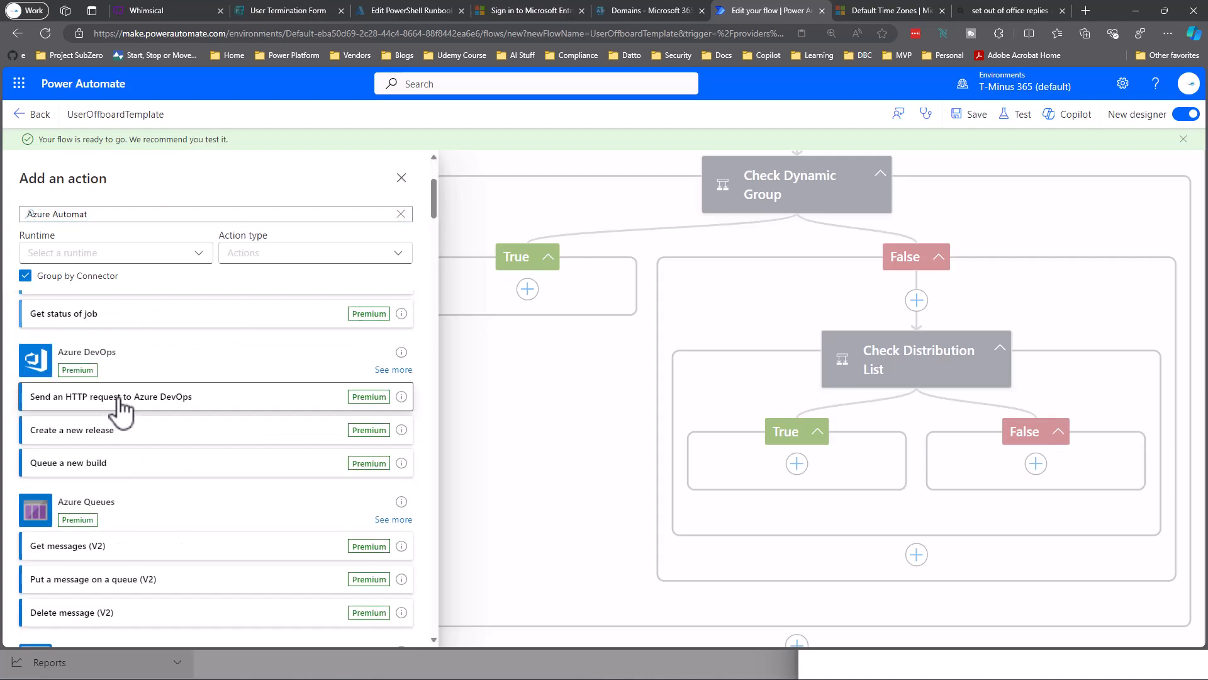
pyautogui.click(119, 397)
pyautogui.rightClick(837, 415)
pyautogui.click(856, 421)
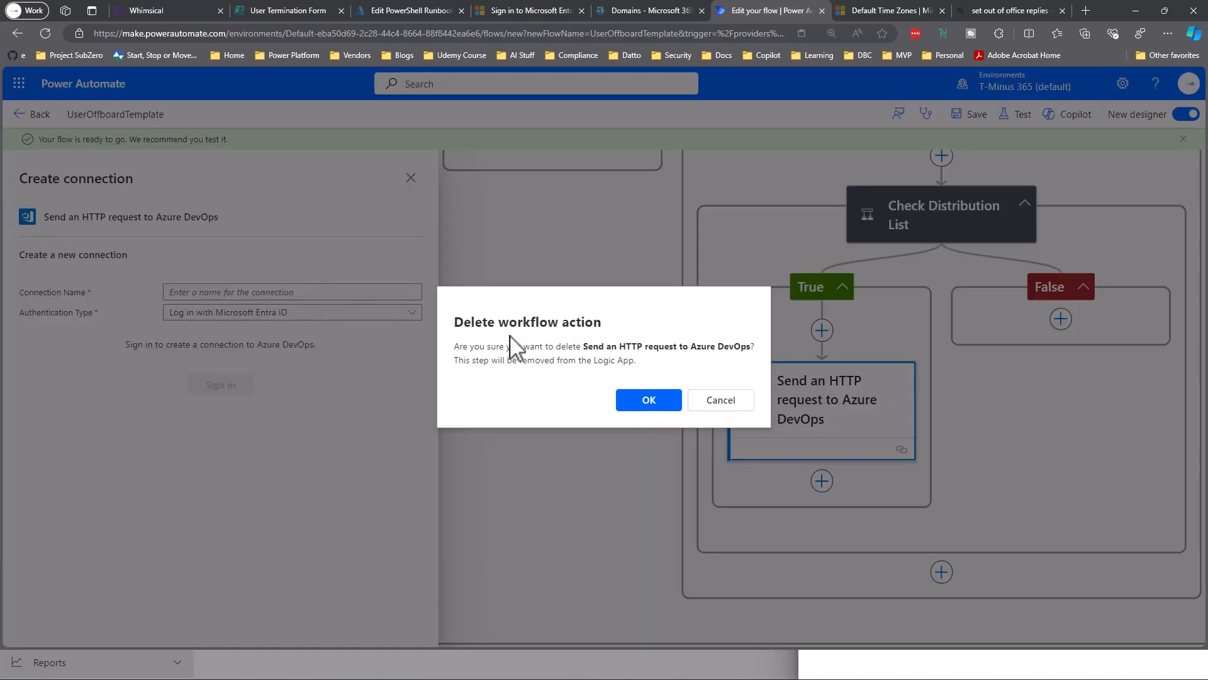
pyautogui.click(680, 400)
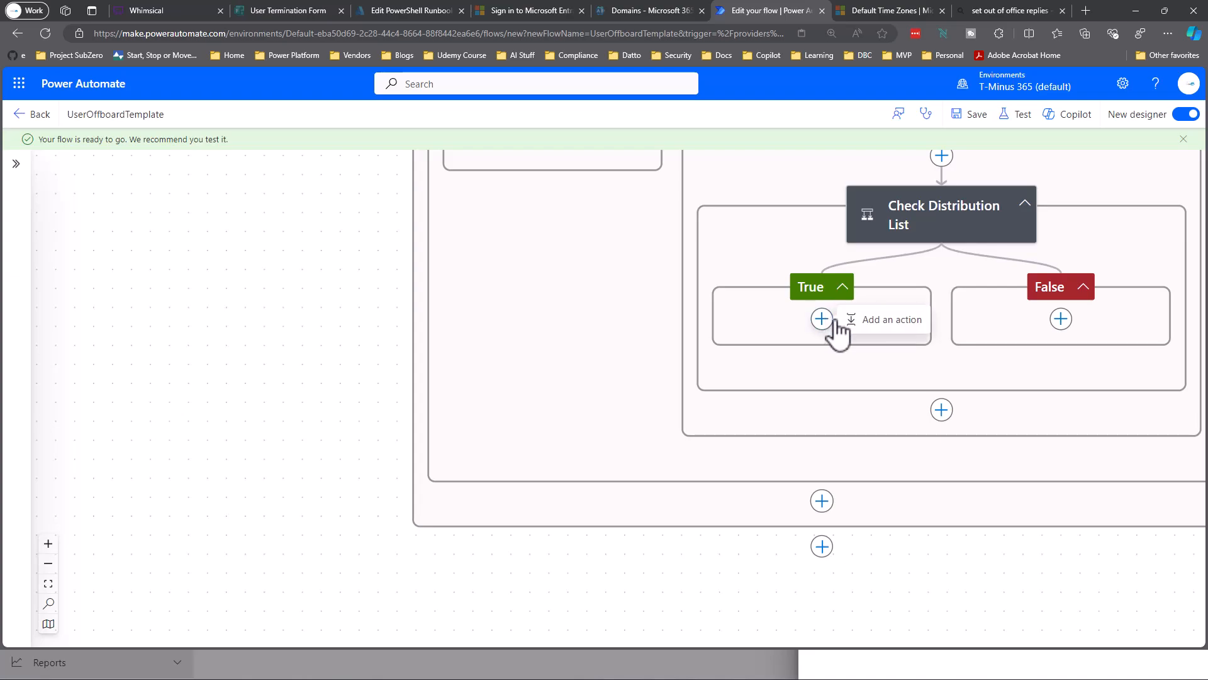
# Add the Azure Automation Create job action to the True branch.
pyautogui.click(850, 321)
pyautogui.write('Azure')
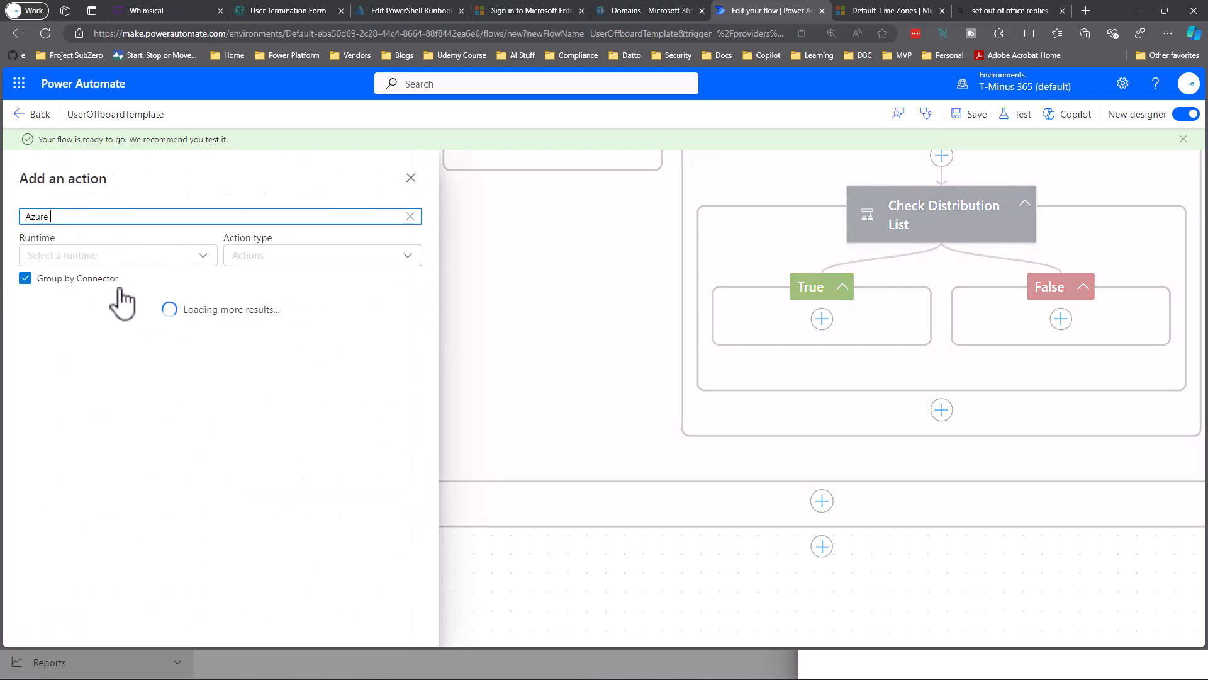
pyautogui.write(' Automat')
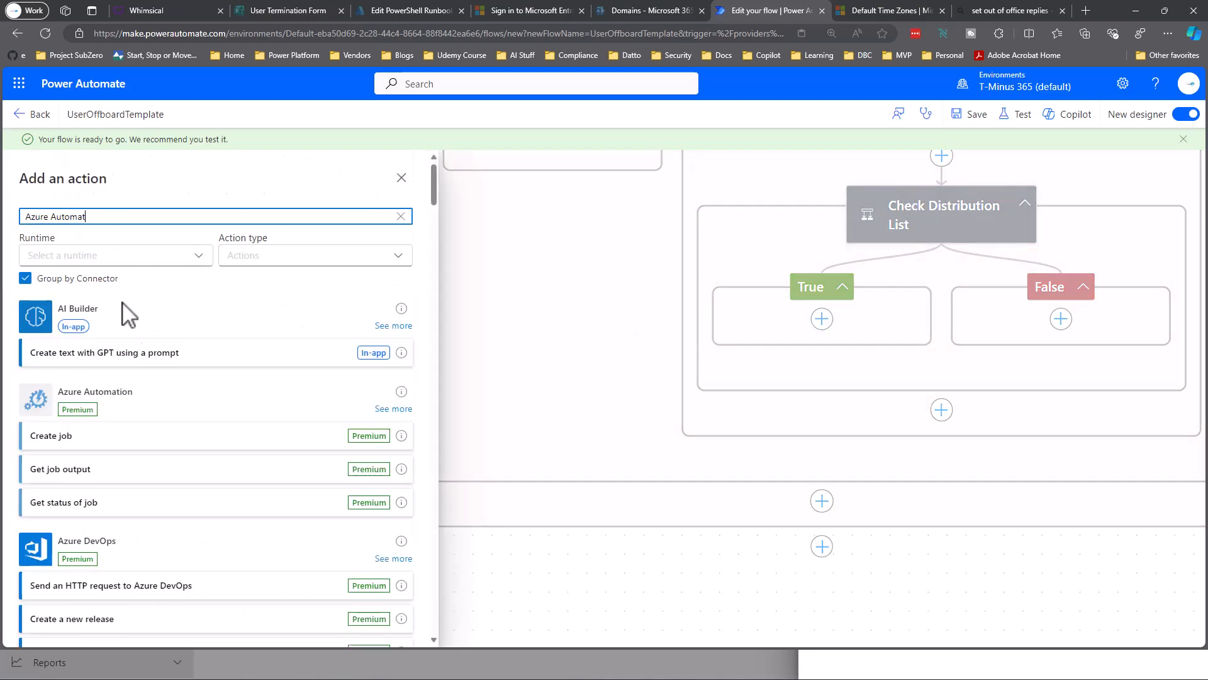
pyautogui.scroll(-1, 183, 440)
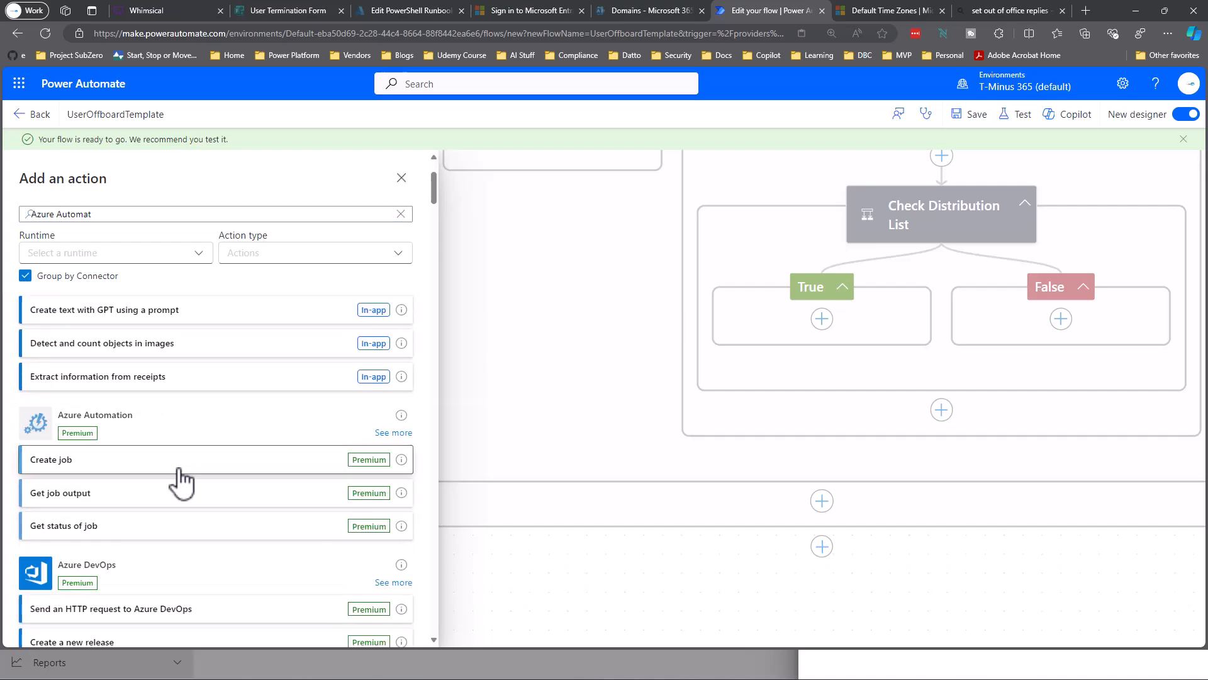
pyautogui.click(180, 480)
# Set Create job 1 to Azure subscription 1, resource group UserOffboard, account EmployeeLifecycle.
pyautogui.click(62, 270)
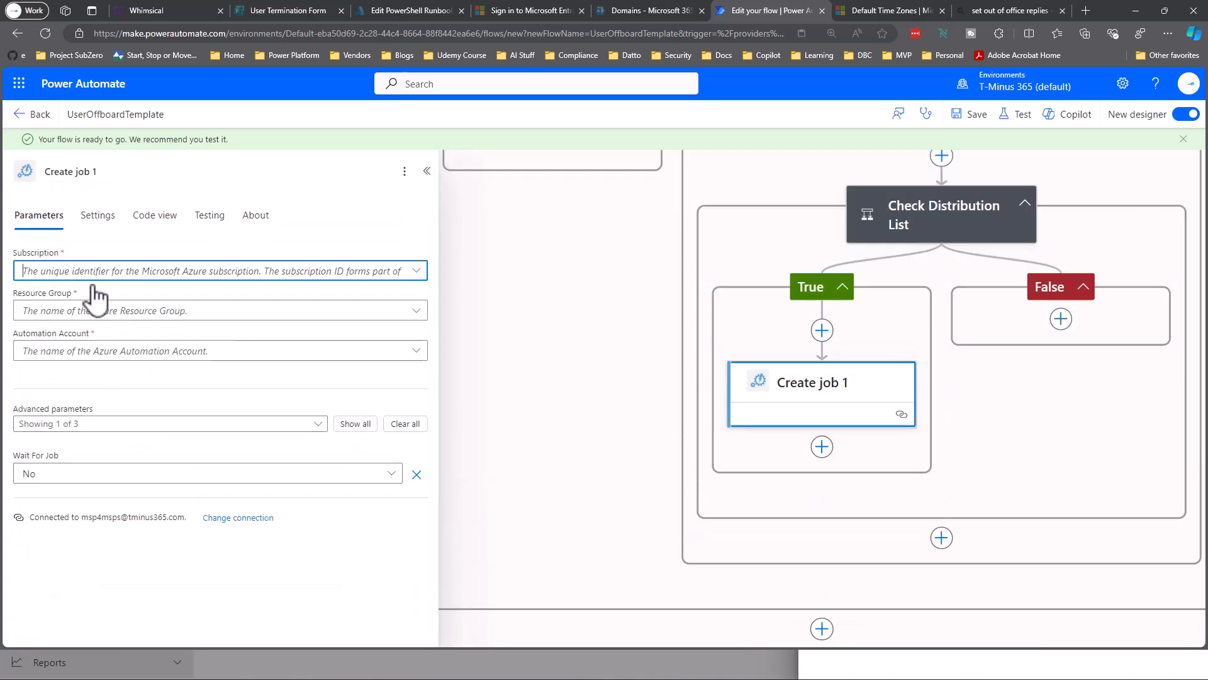
pyautogui.click(114, 298)
pyautogui.click(113, 312)
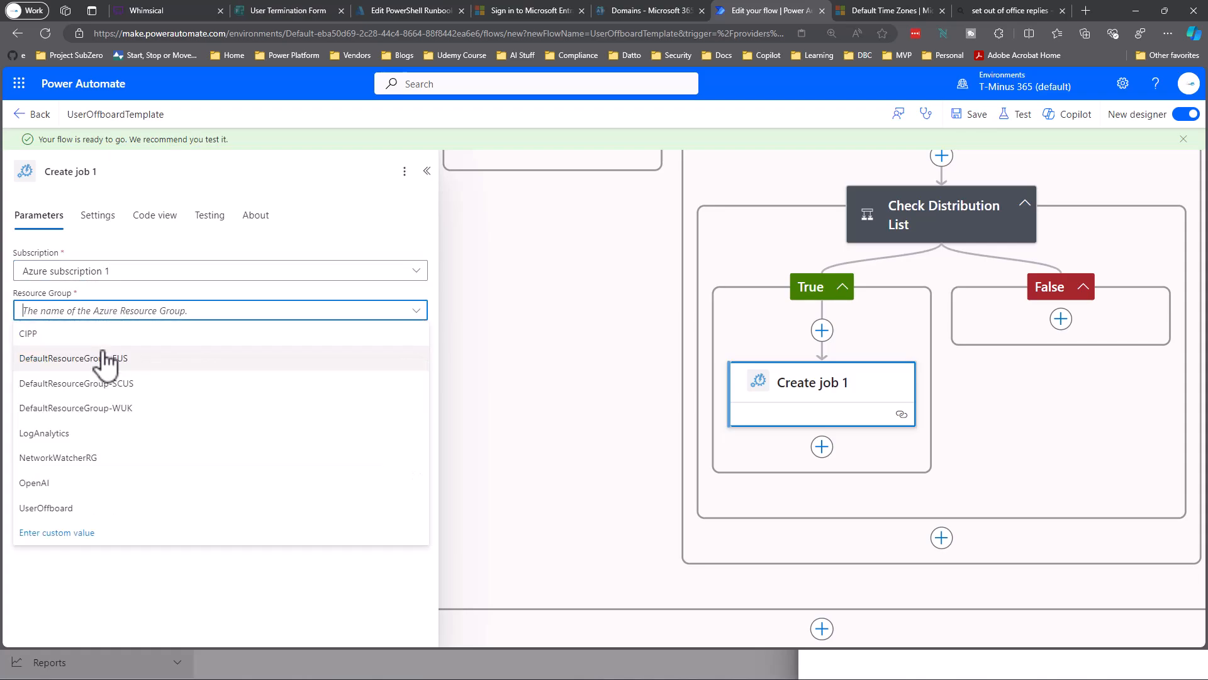
pyautogui.click(66, 508)
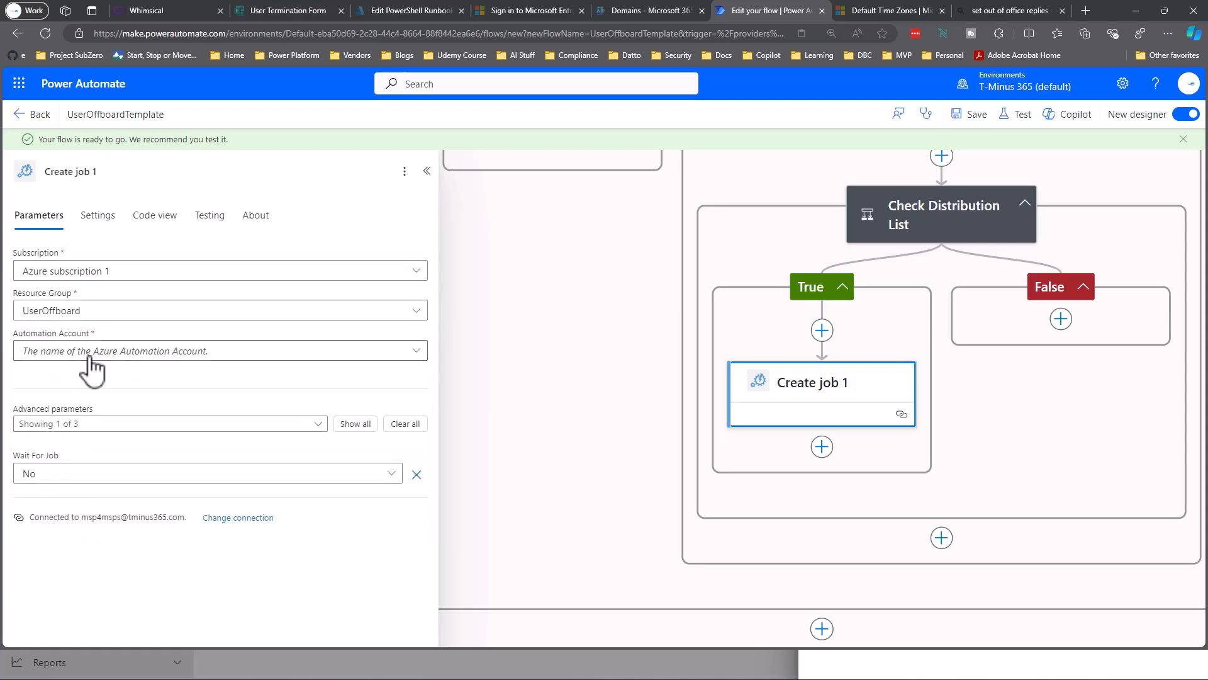
pyautogui.click(68, 353)
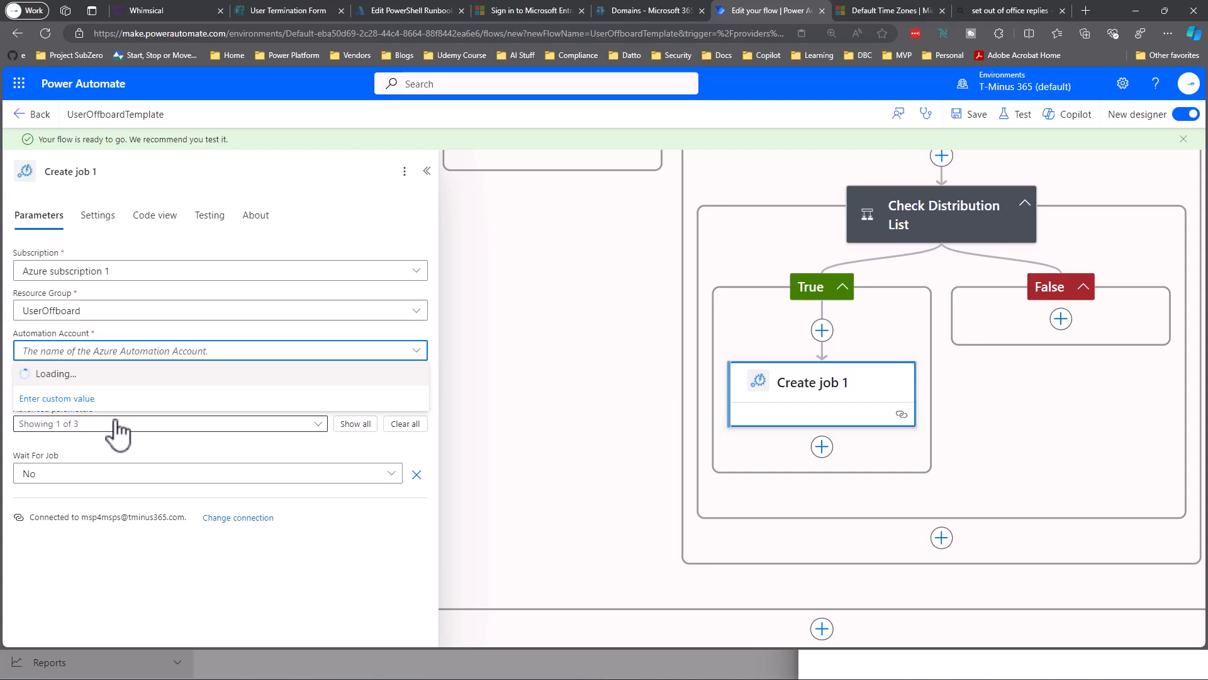
pyautogui.click(95, 375)
# Add the Runbook Name parameter and choose RemoveUserFromDistributionList.
pyautogui.click(118, 430)
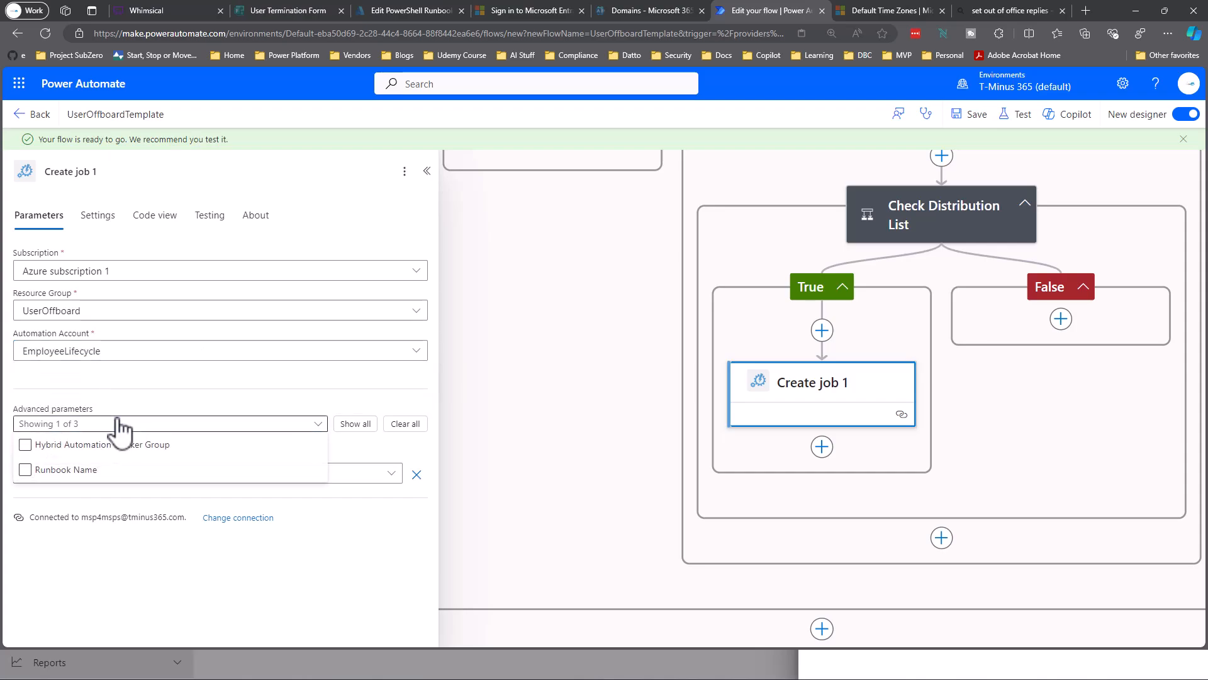
pyautogui.click(126, 465)
pyautogui.click(151, 421)
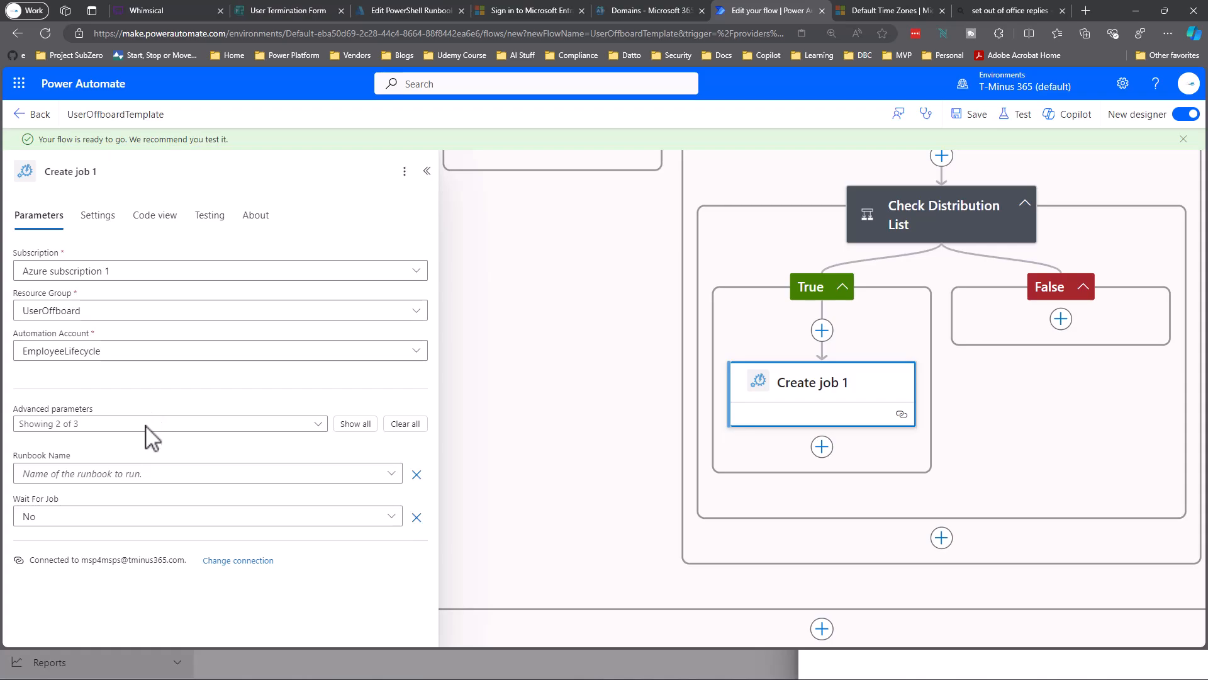
pyautogui.click(130, 519)
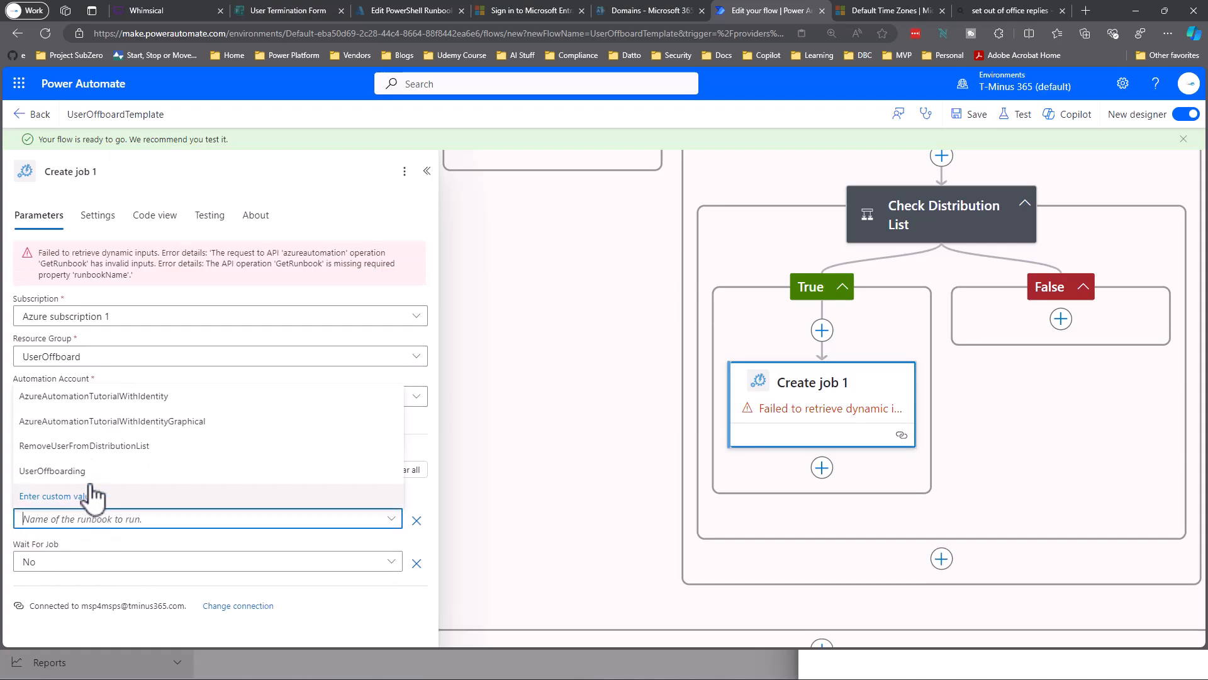
pyautogui.click(63, 446)
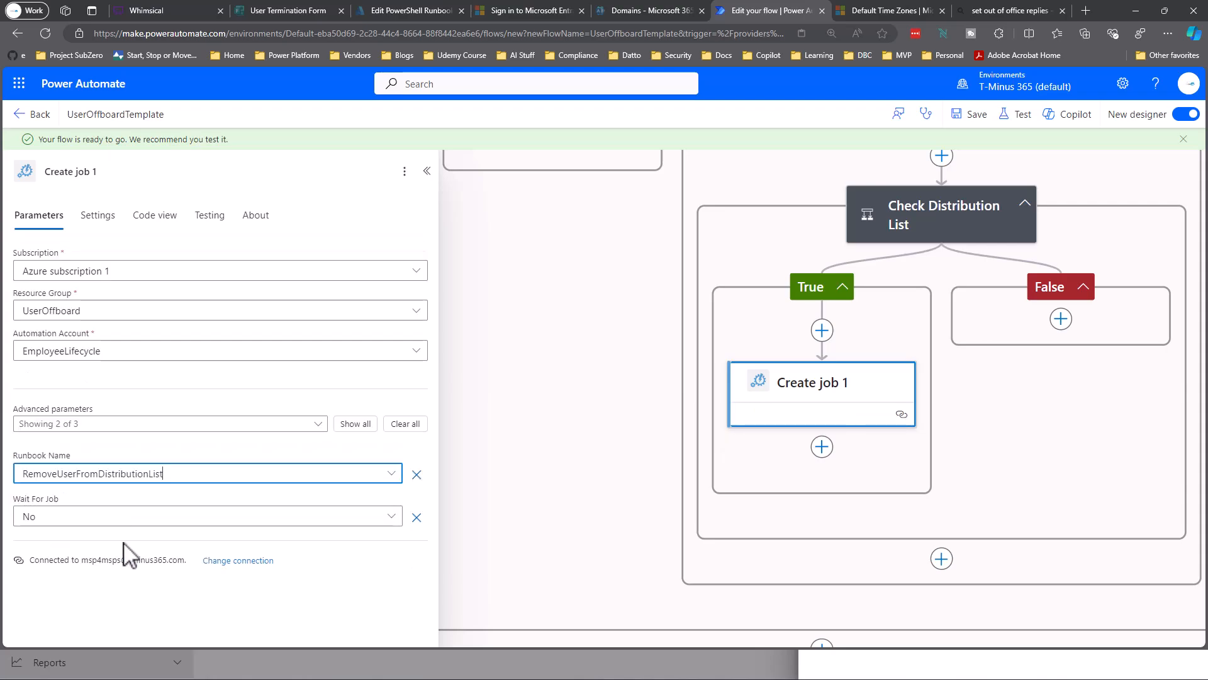
# Enable the optional Member and Identity parameters on Create job 1.
pyautogui.click(146, 424)
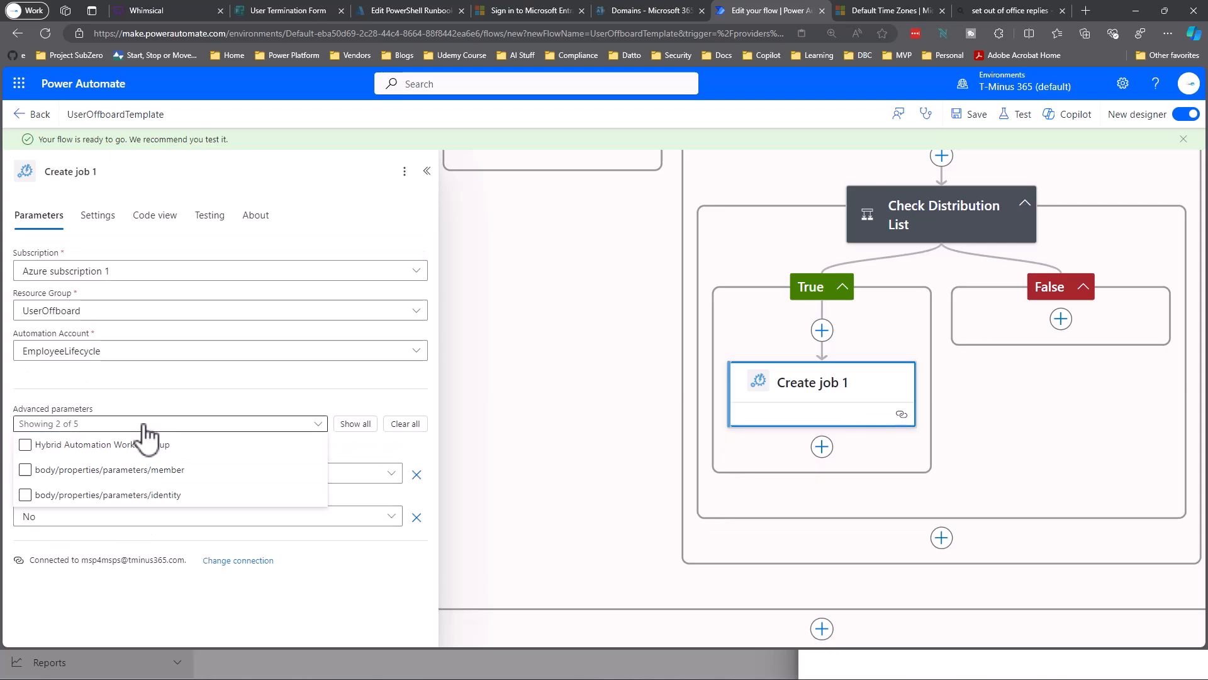
pyautogui.click(110, 469)
pyautogui.click(110, 495)
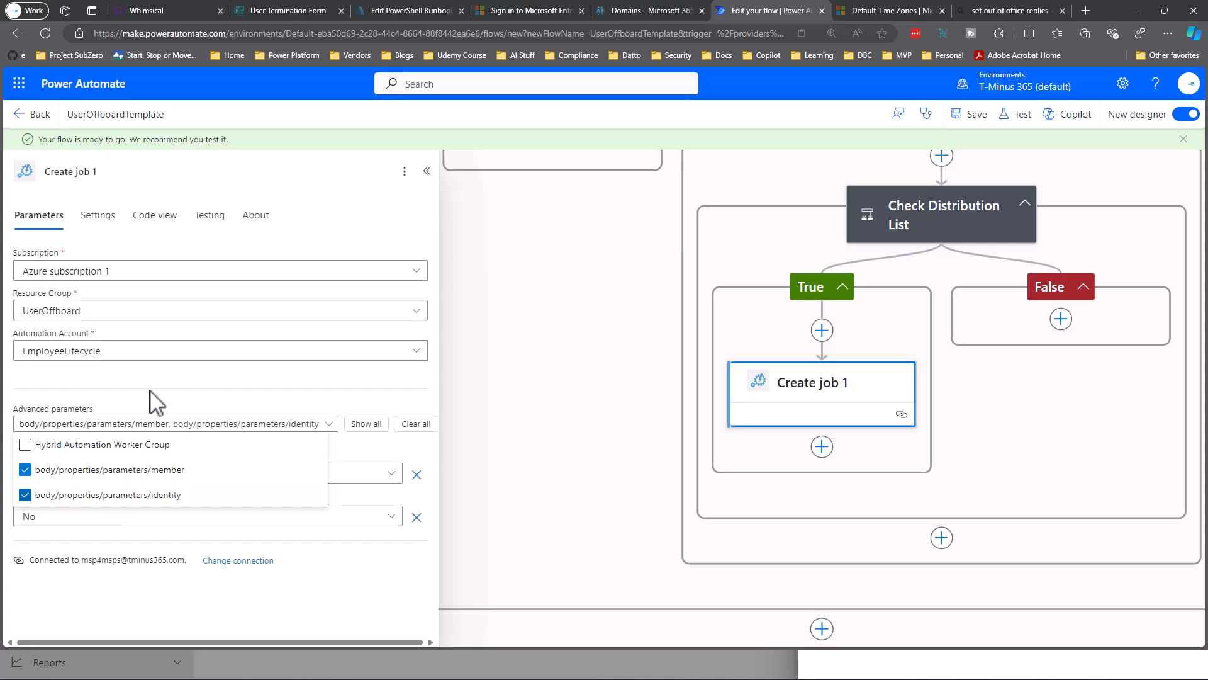
pyautogui.click(167, 377)
pyautogui.scroll(-1, 180, 456)
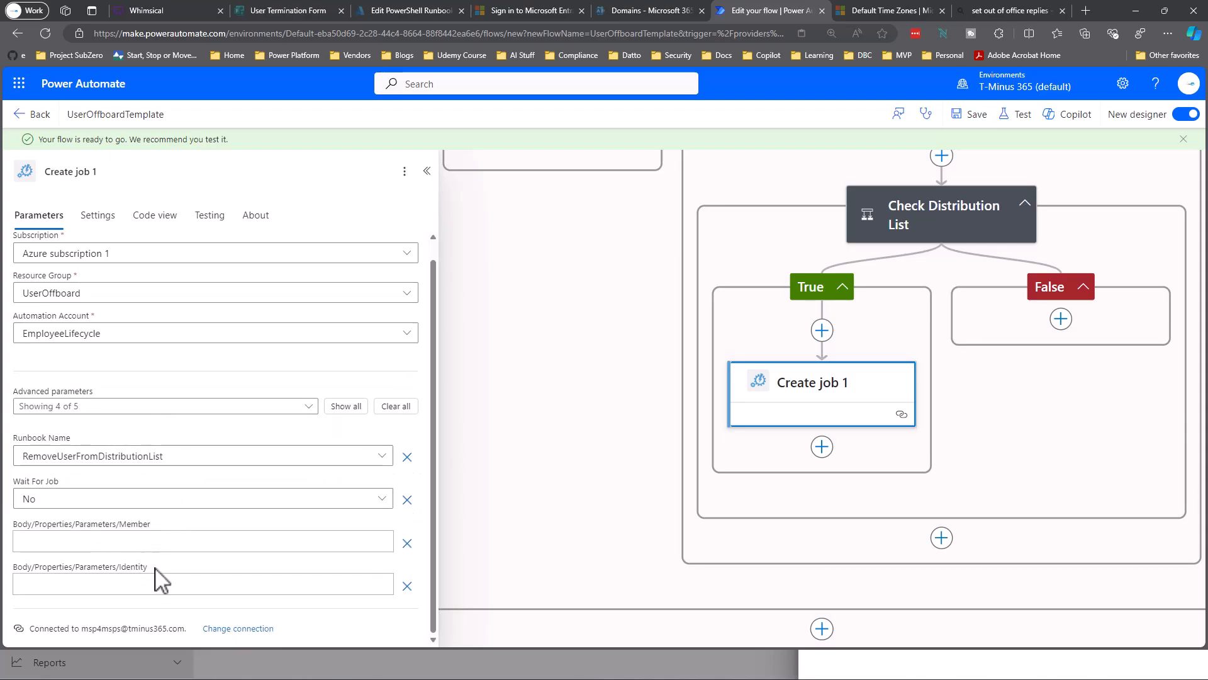
pyautogui.moveTo(155, 568); pyautogui.dragTo(78, 568)
pyautogui.moveTo(157, 524); pyautogui.dragTo(113, 524)
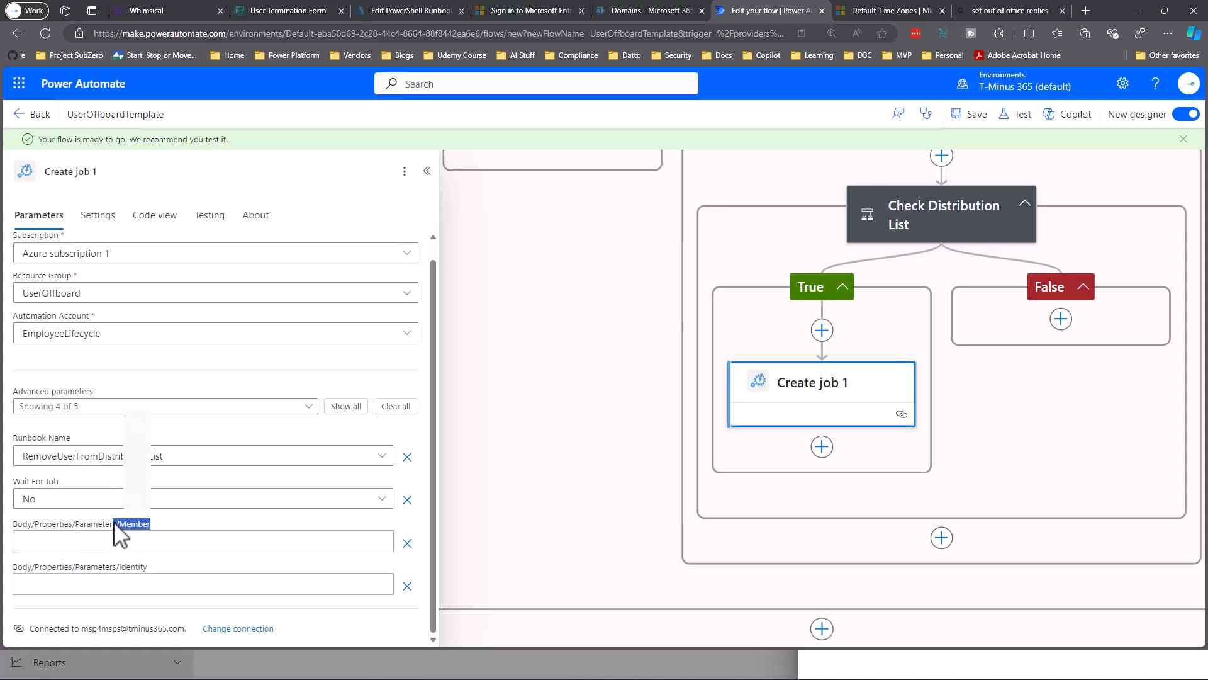
# Fill Identity with Display Name and Member with the user's Mail from dynamic content.
pyautogui.click(184, 586)
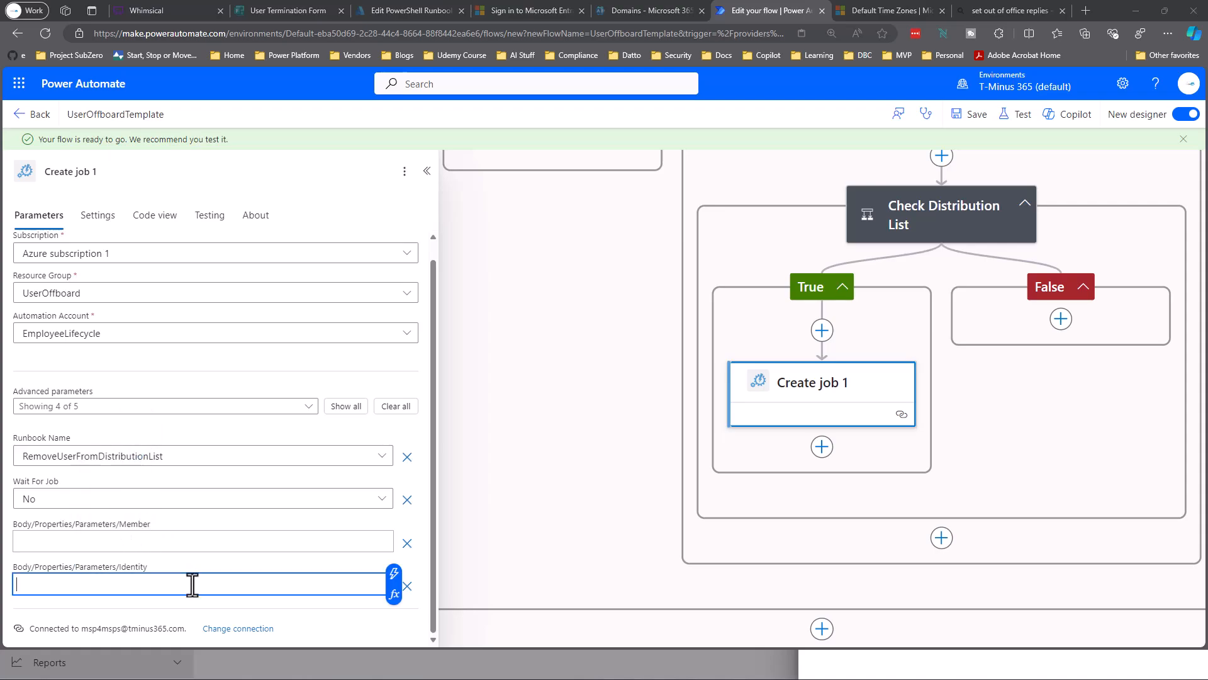
pyautogui.click(395, 584)
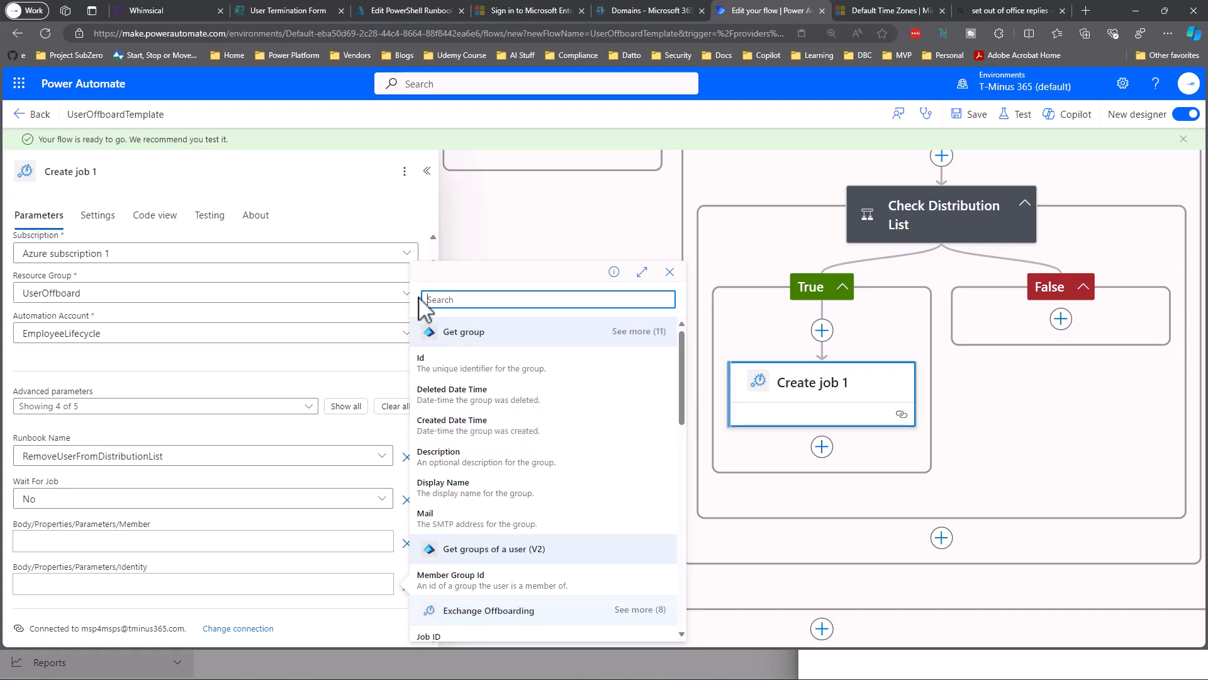
pyautogui.click(451, 494)
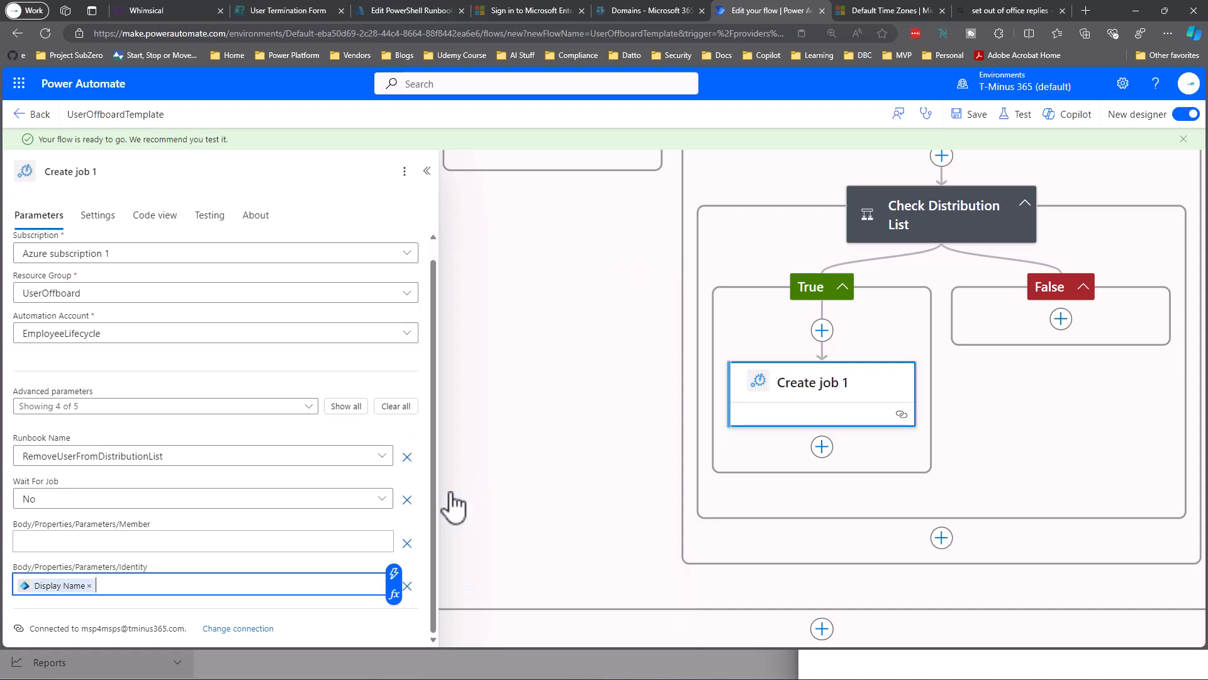
pyautogui.click(143, 542)
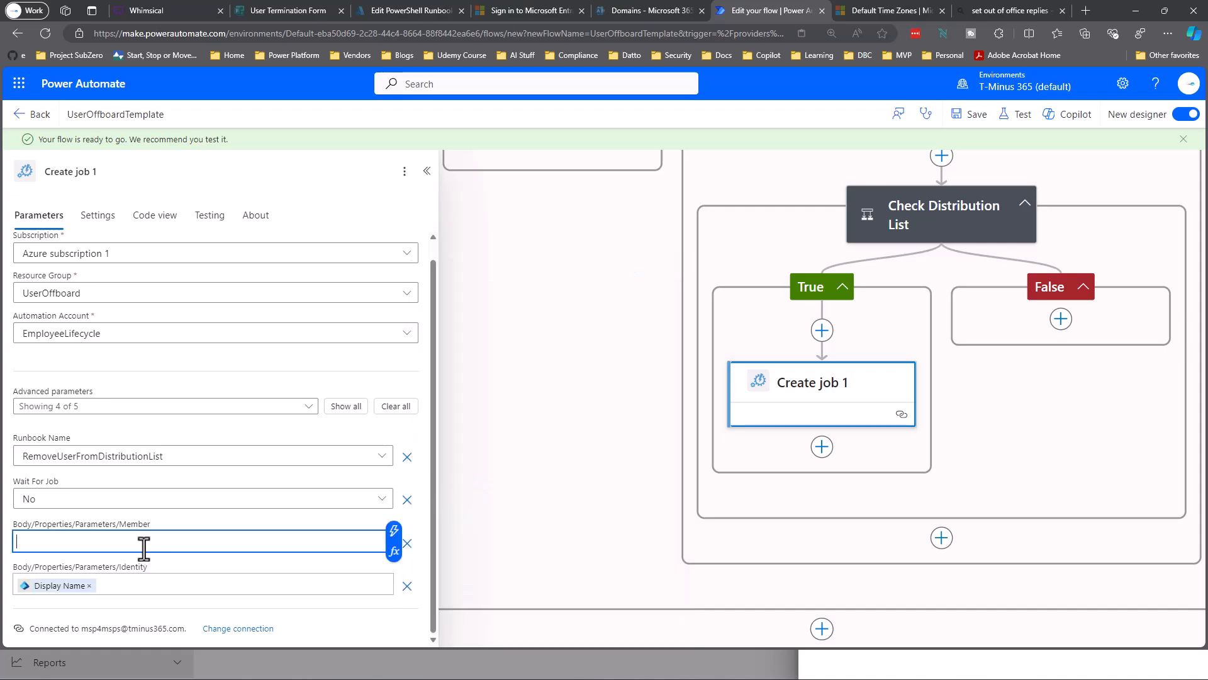
pyautogui.click(394, 532)
pyautogui.scroll(-5, 554, 441)
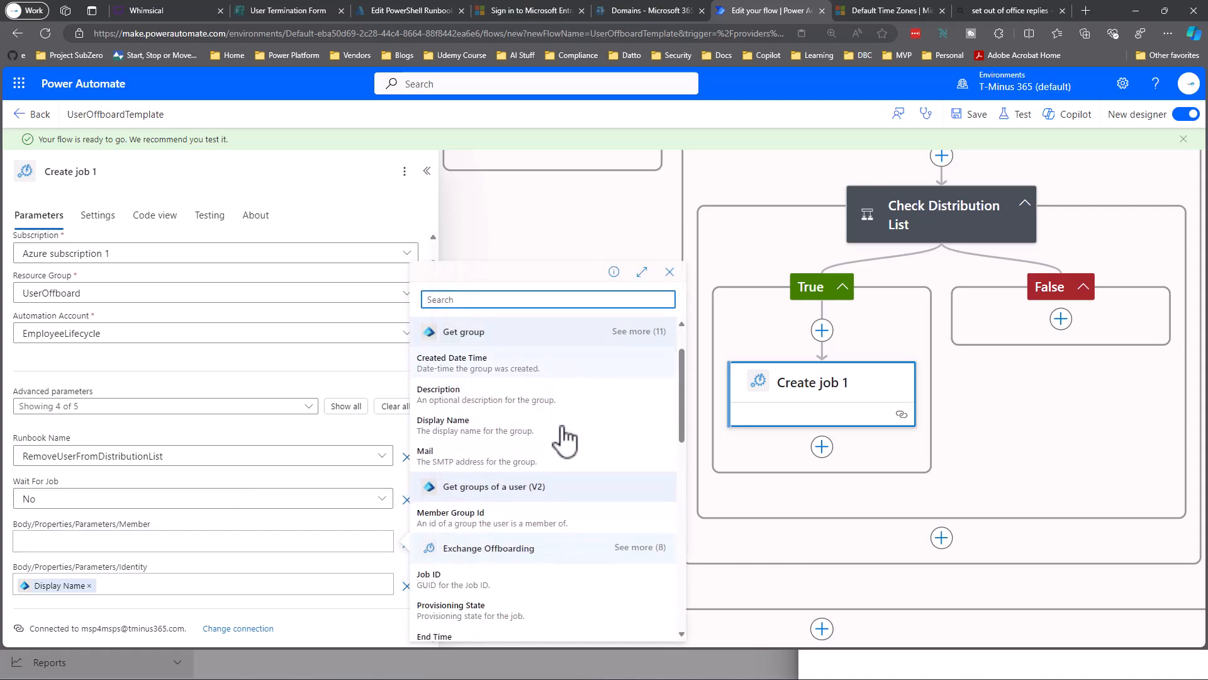
pyautogui.scroll(-1, 568, 436)
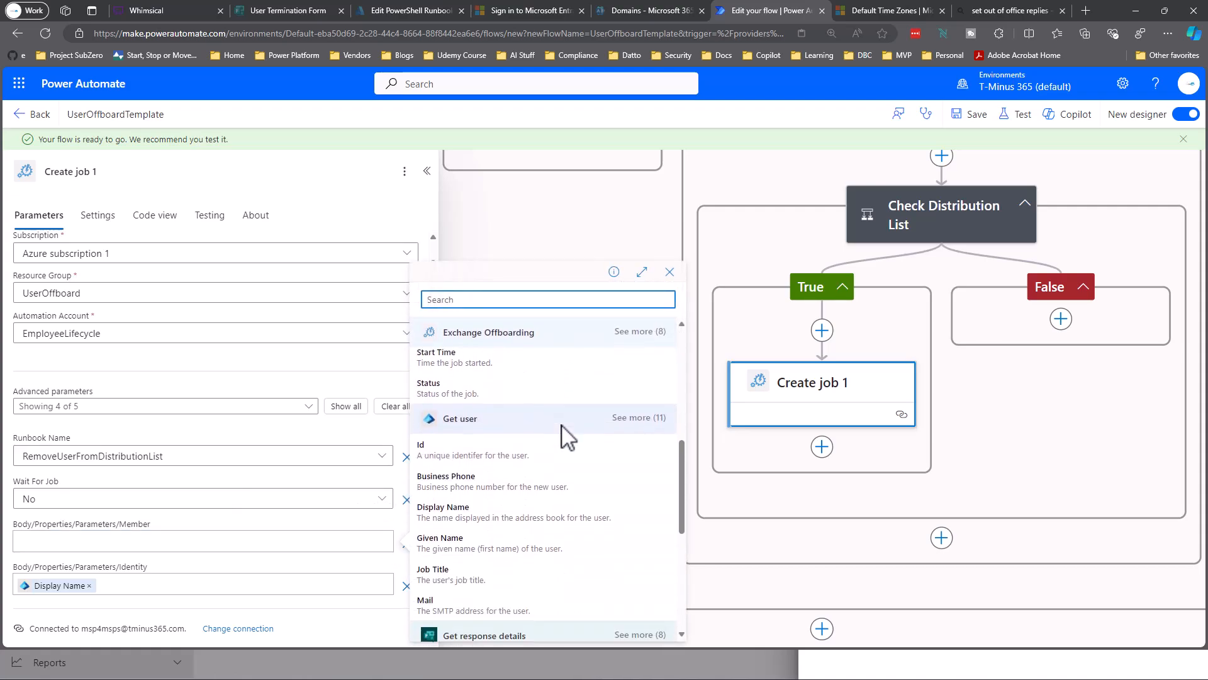
pyautogui.click(524, 602)
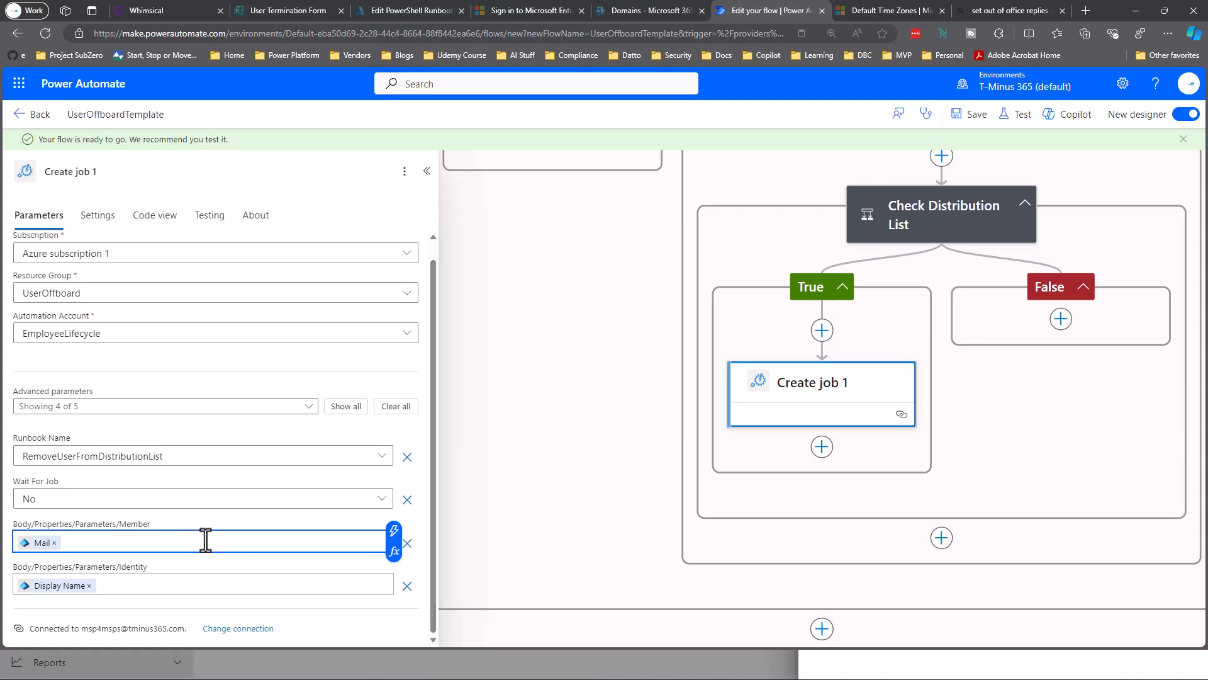
pyautogui.scroll(1, 206, 539)
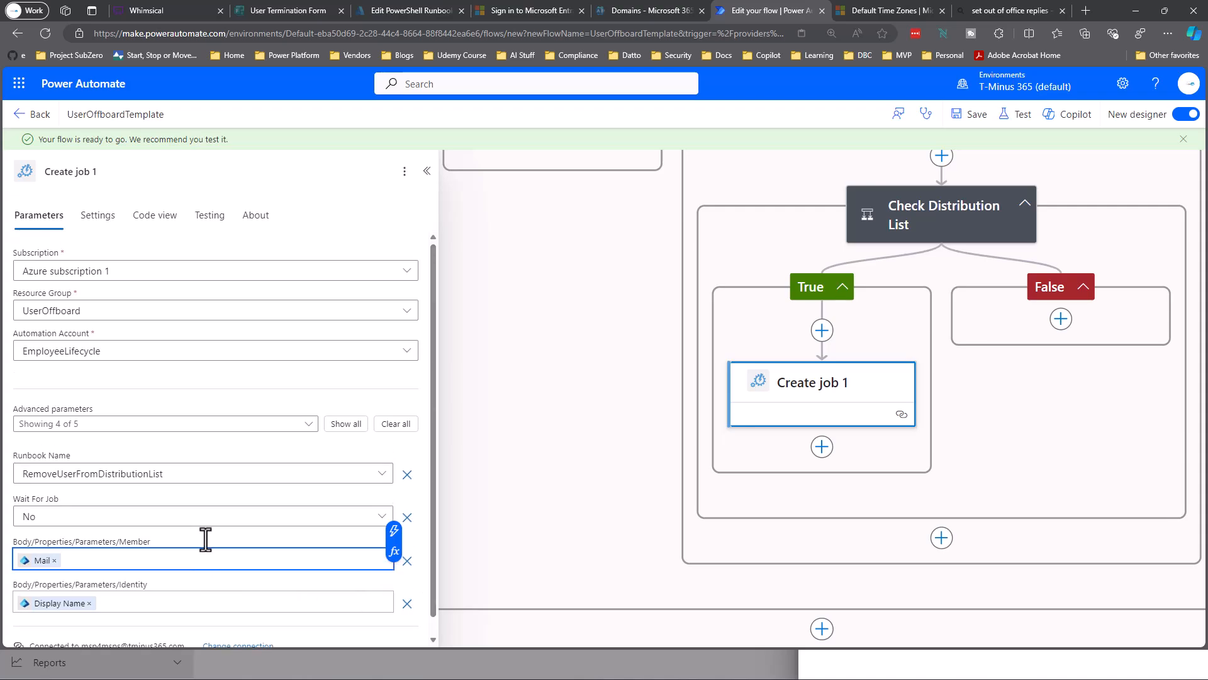
# Rename the Create job 1 action to 'Remove From Distribution List'.
pyautogui.click(119, 176)
pyautogui.write('Remove Ff')
pyautogui.write('om Distributiun')
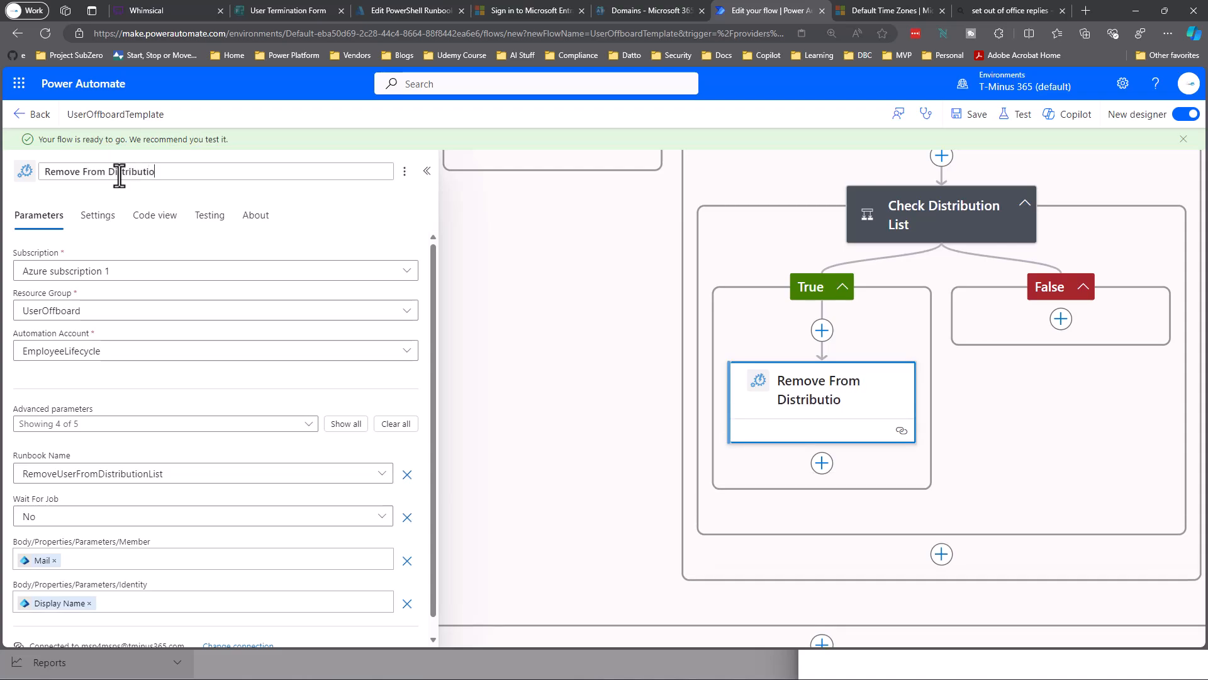
pyautogui.press('Return')
# Begin adding a new action in the Check Distribution List False branch.
pyautogui.moveTo(507, 373); pyautogui.dragTo(352, 390)
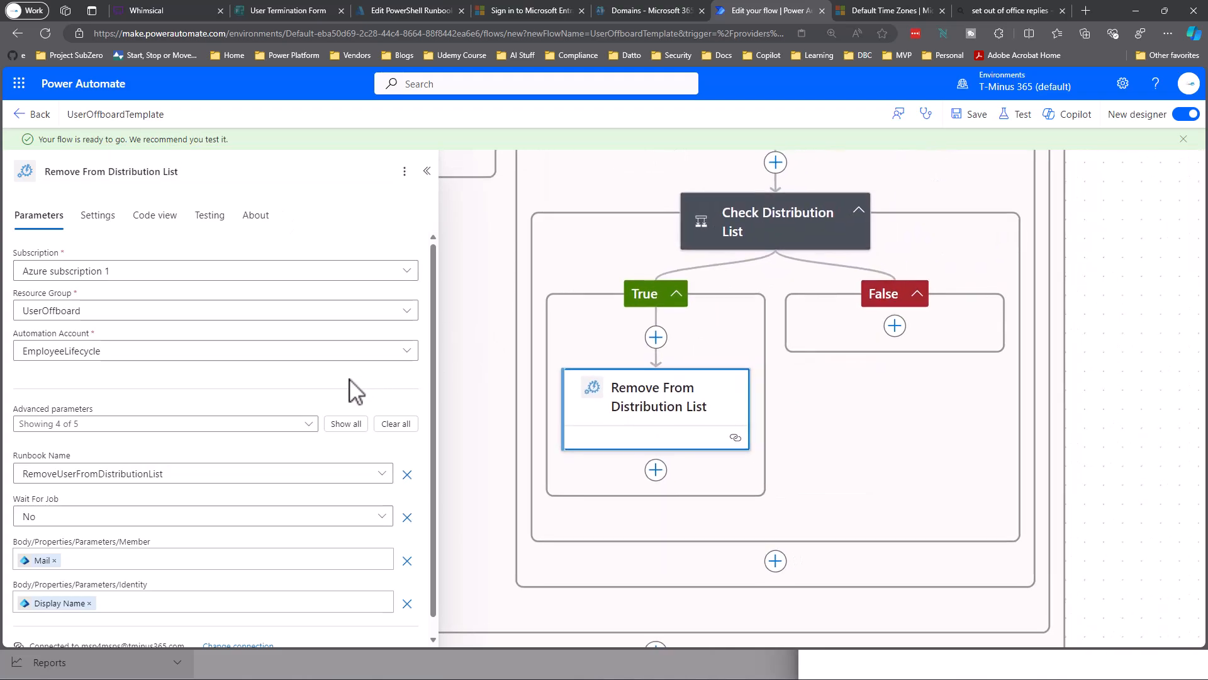
pyautogui.click(895, 326)
pyautogui.click(939, 331)
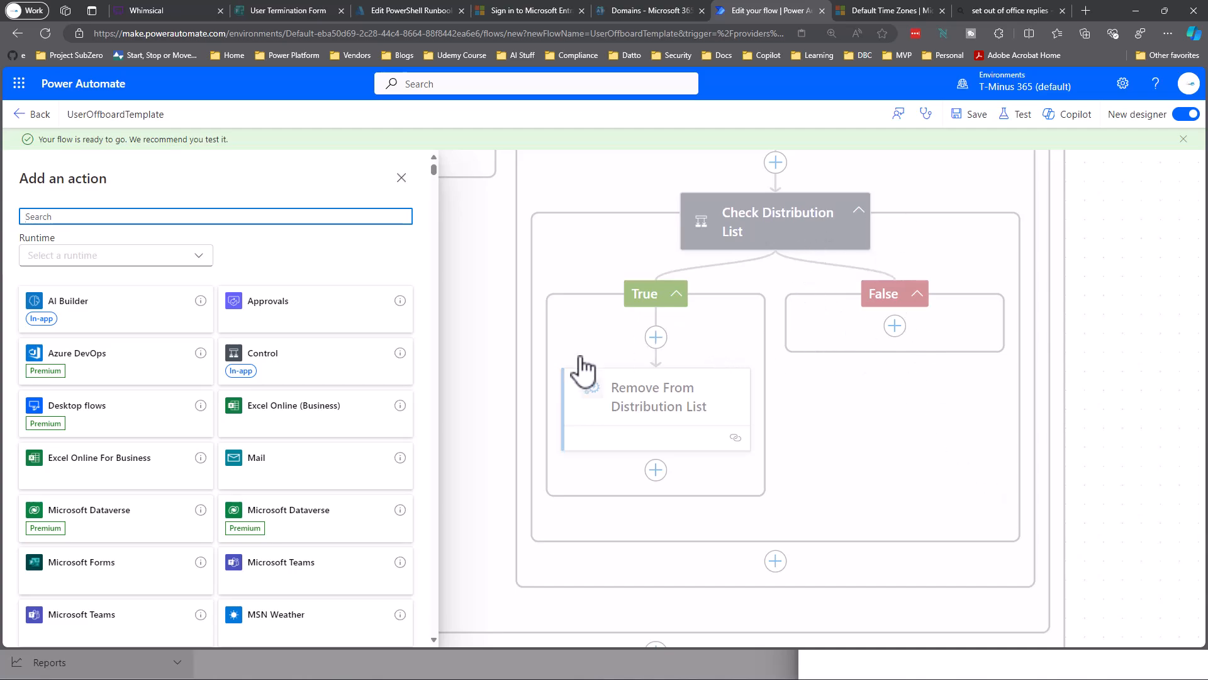
# Add the Microsoft Entra ID 'Remove Member From Group' action to the False branch.
pyautogui.write('Entra')
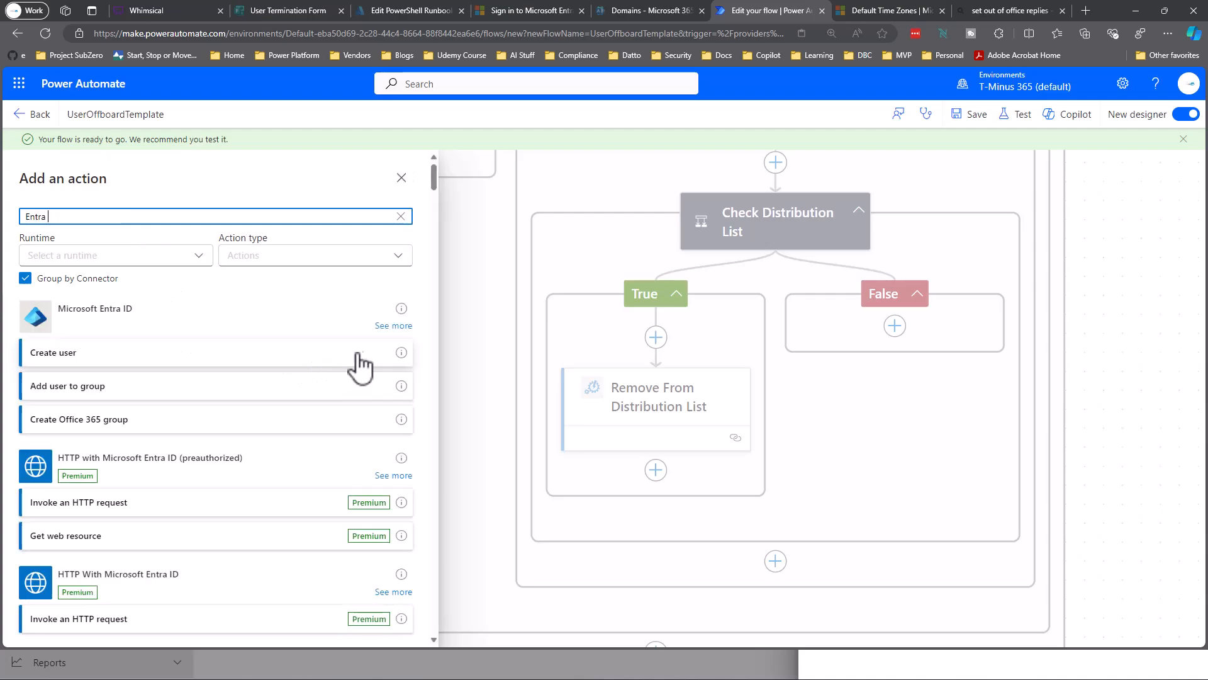
pyautogui.click(403, 329)
pyautogui.scroll(-2, 377, 410)
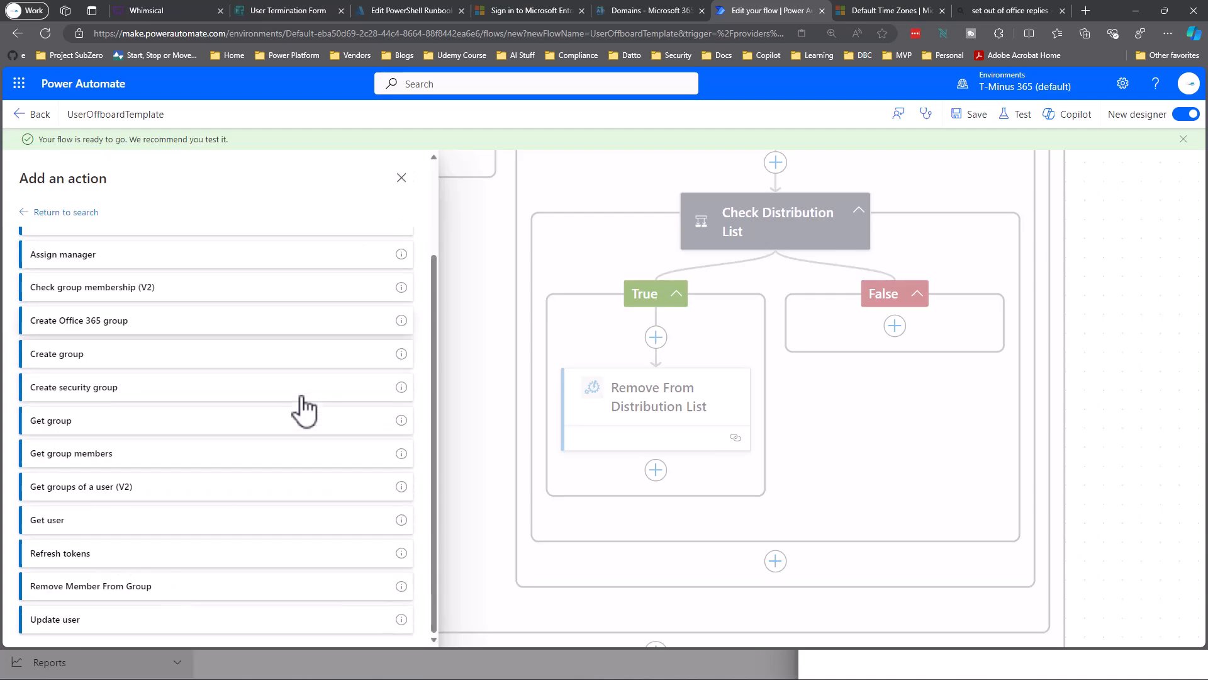
pyautogui.click(142, 592)
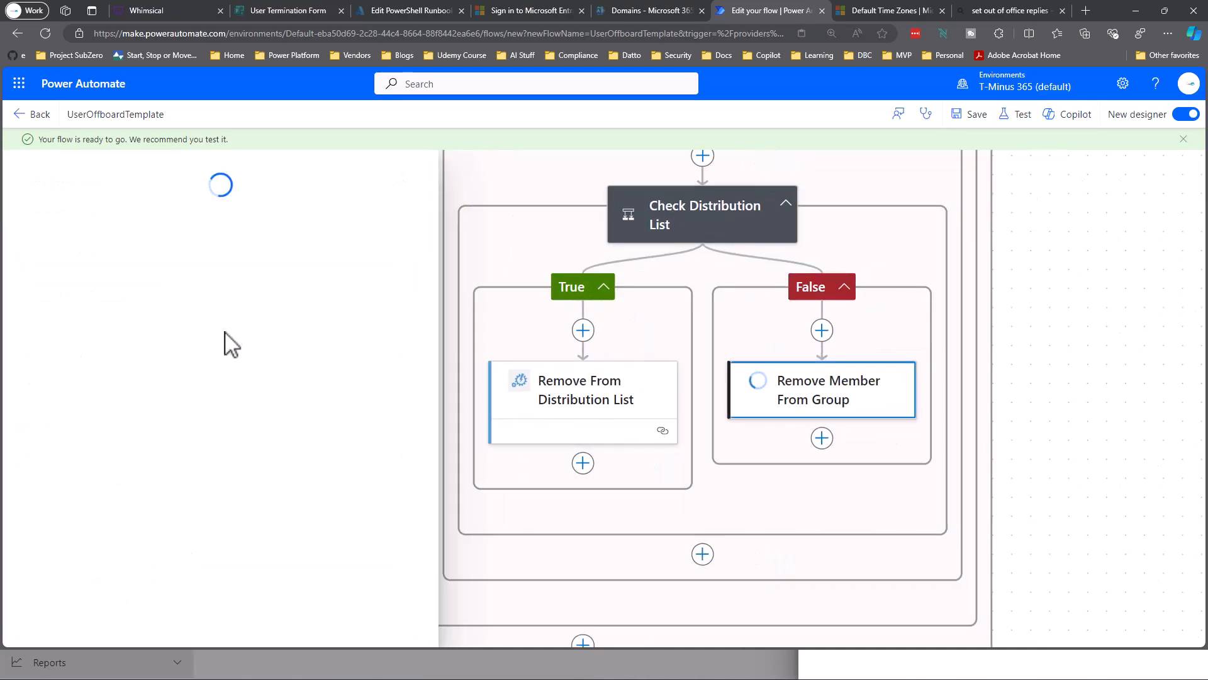
# Set Group Id to the group's Id and Member Id to the user's Id.
pyautogui.click(216, 272)
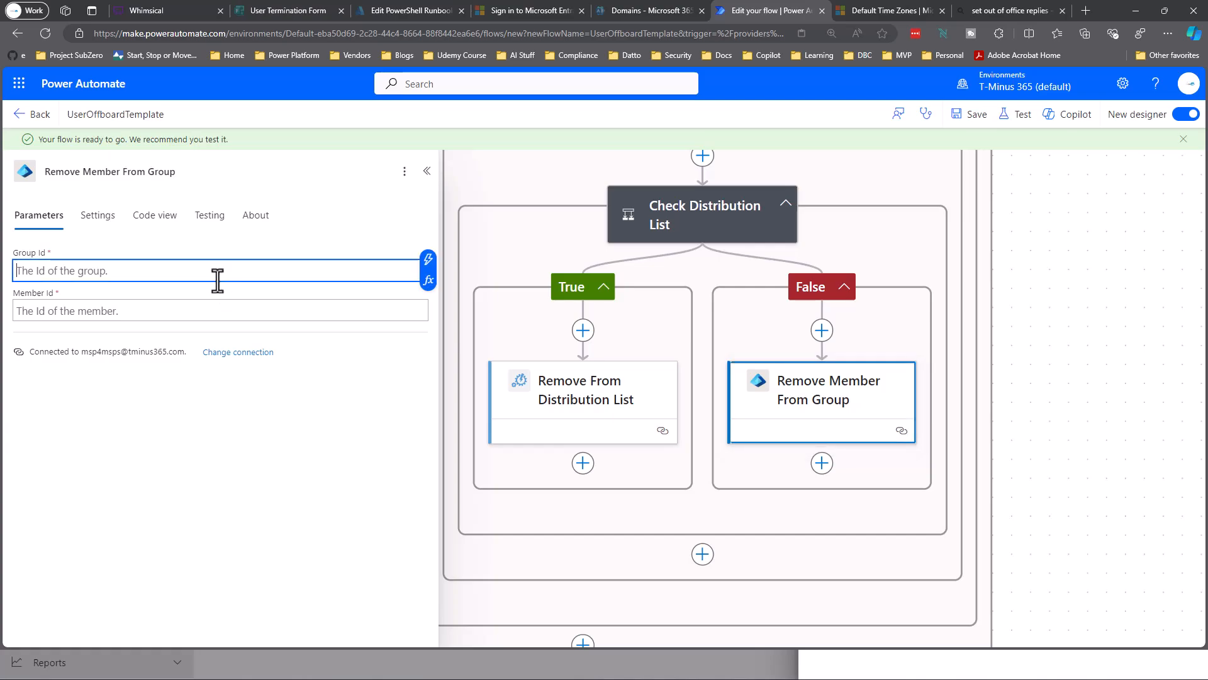
pyautogui.click(428, 260)
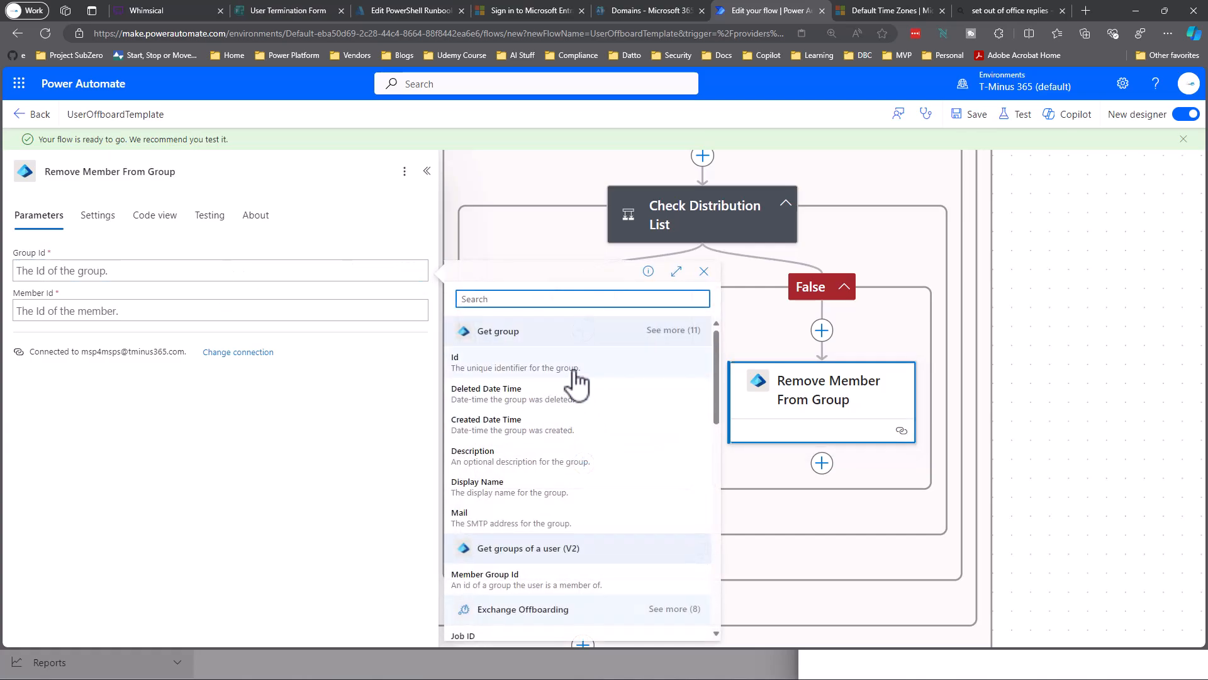
pyautogui.click(653, 305)
pyautogui.click(419, 311)
pyautogui.click(428, 301)
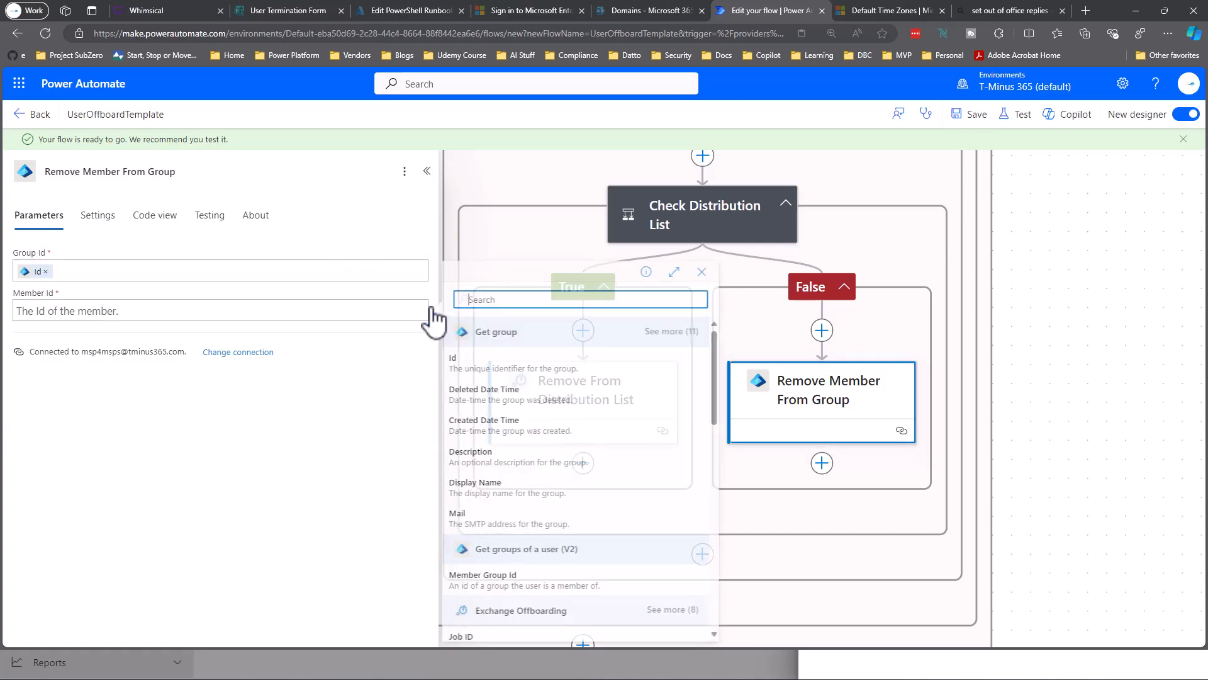
pyautogui.scroll(-3, 561, 409)
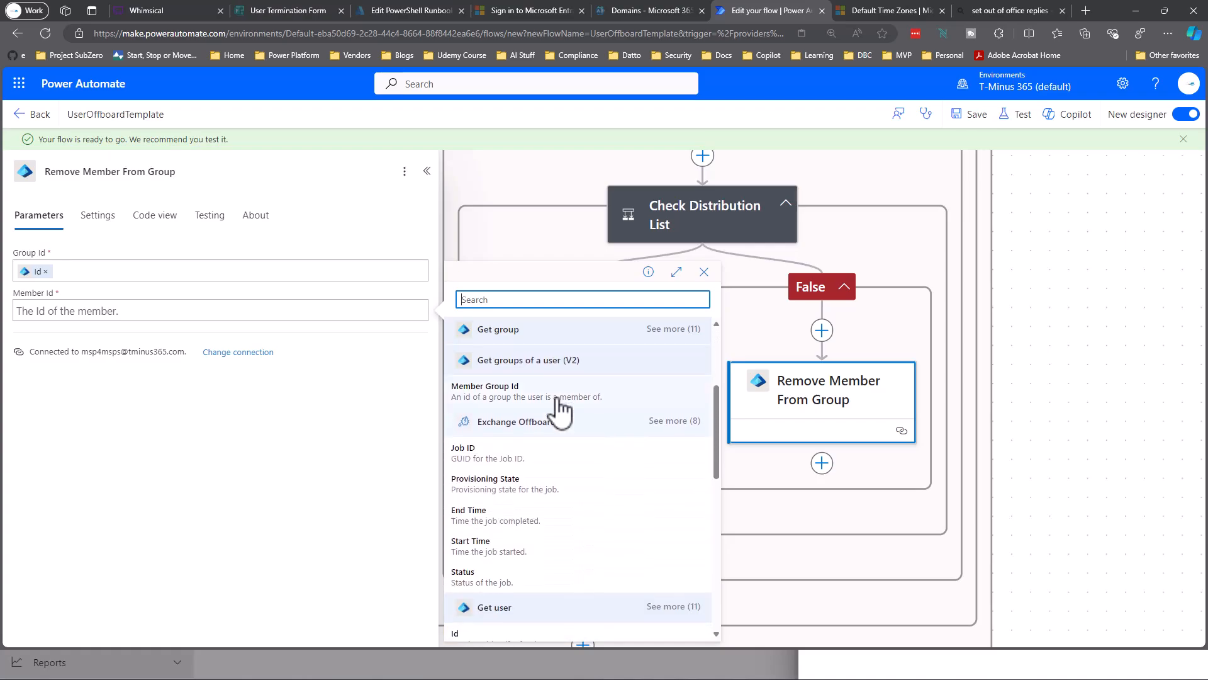
pyautogui.scroll(-2, 600, 467)
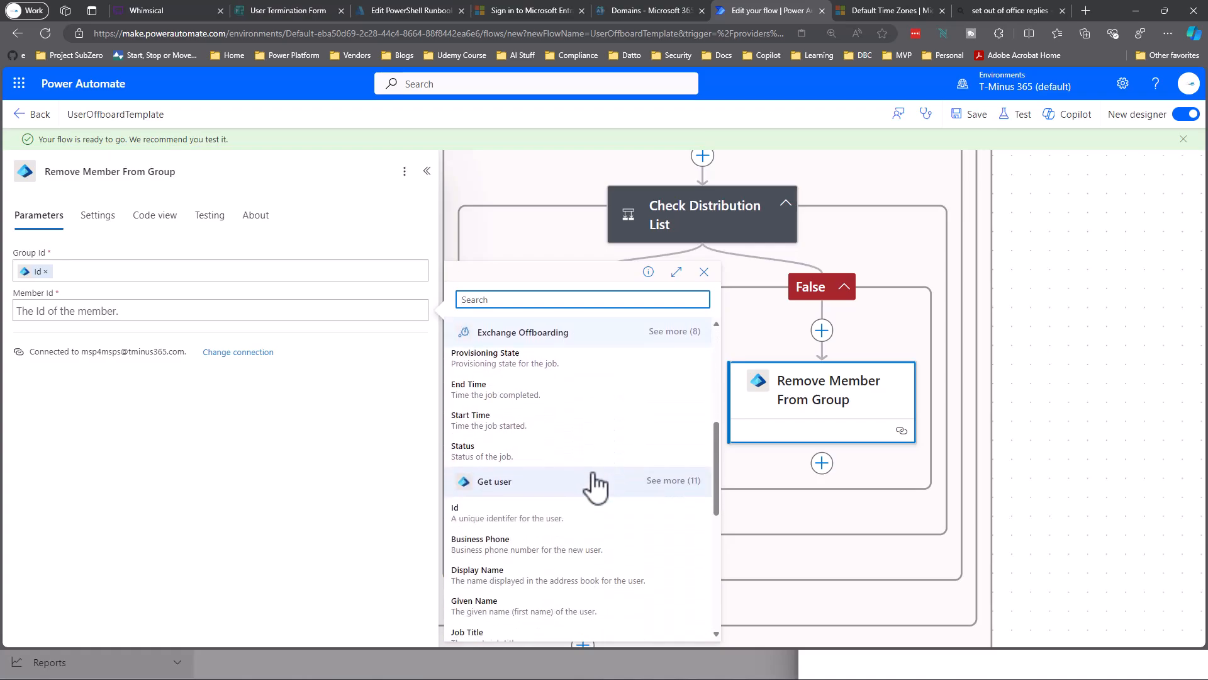
pyautogui.click(474, 505)
pyautogui.scroll(-3, 771, 428)
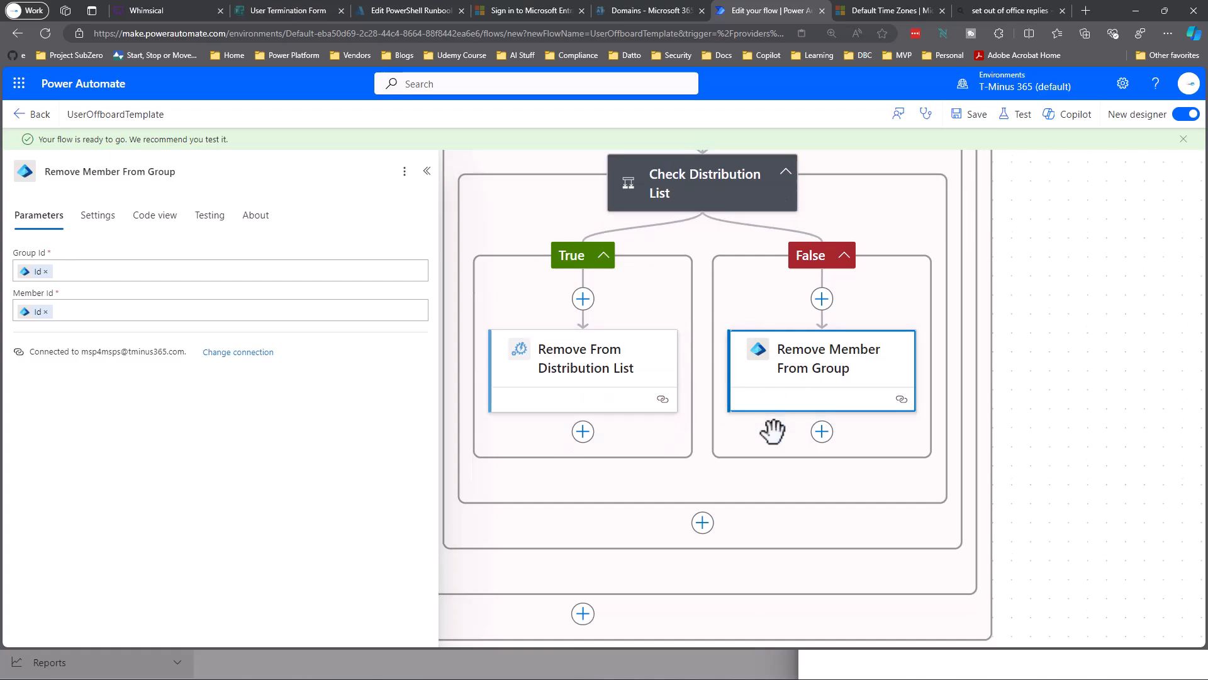
pyautogui.scroll(-2, 718, 391)
pyautogui.scroll(4, 620, 332)
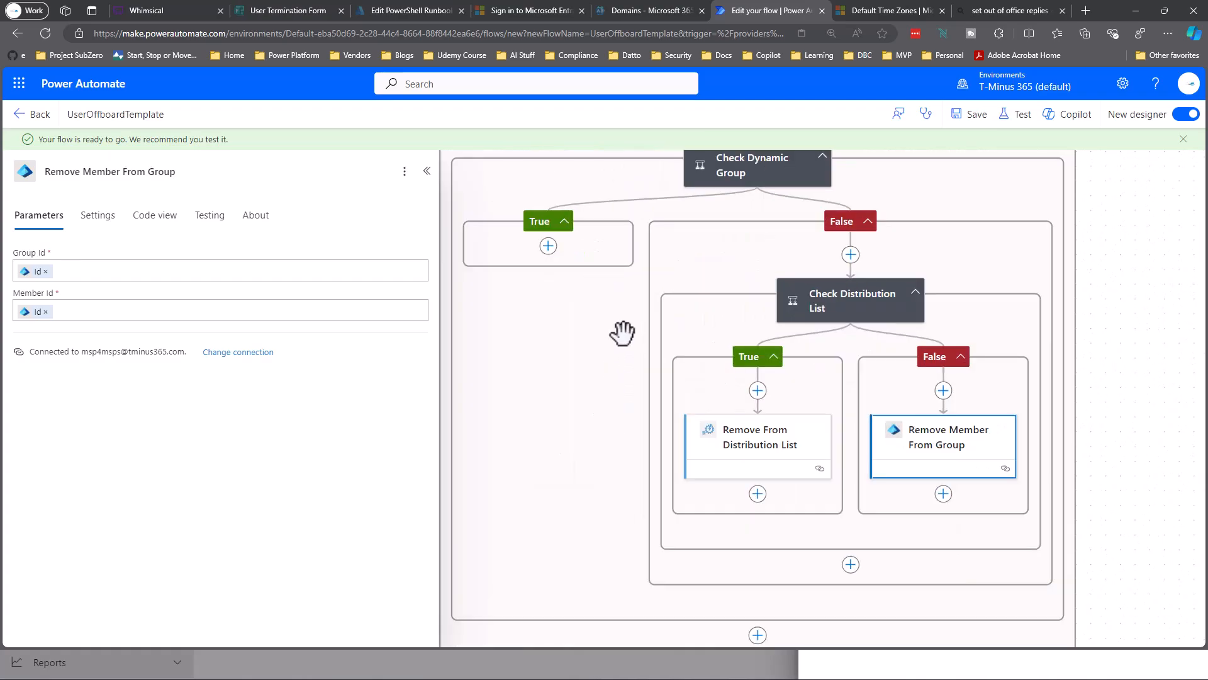
pyautogui.scroll(4, 728, 346)
pyautogui.scroll(-5, 796, 323)
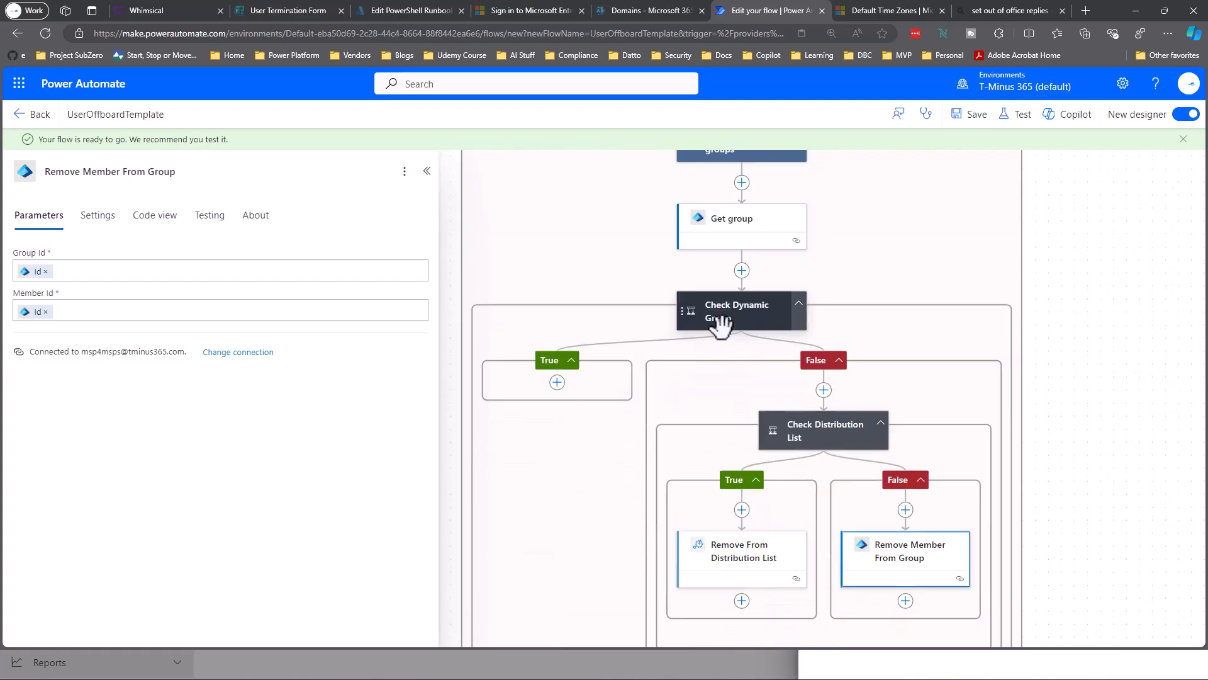
pyautogui.scroll(-2, 728, 346)
pyautogui.scroll(2, 728, 345)
pyautogui.scroll(2, 728, 346)
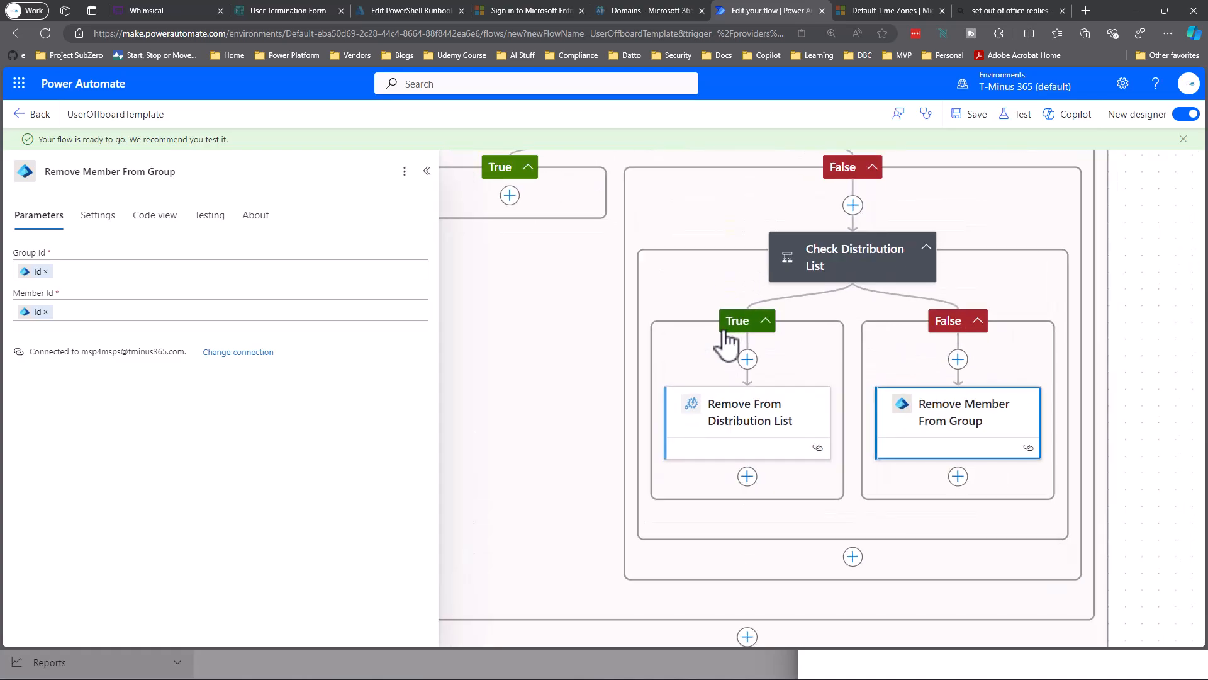
pyautogui.scroll(5, 724, 337)
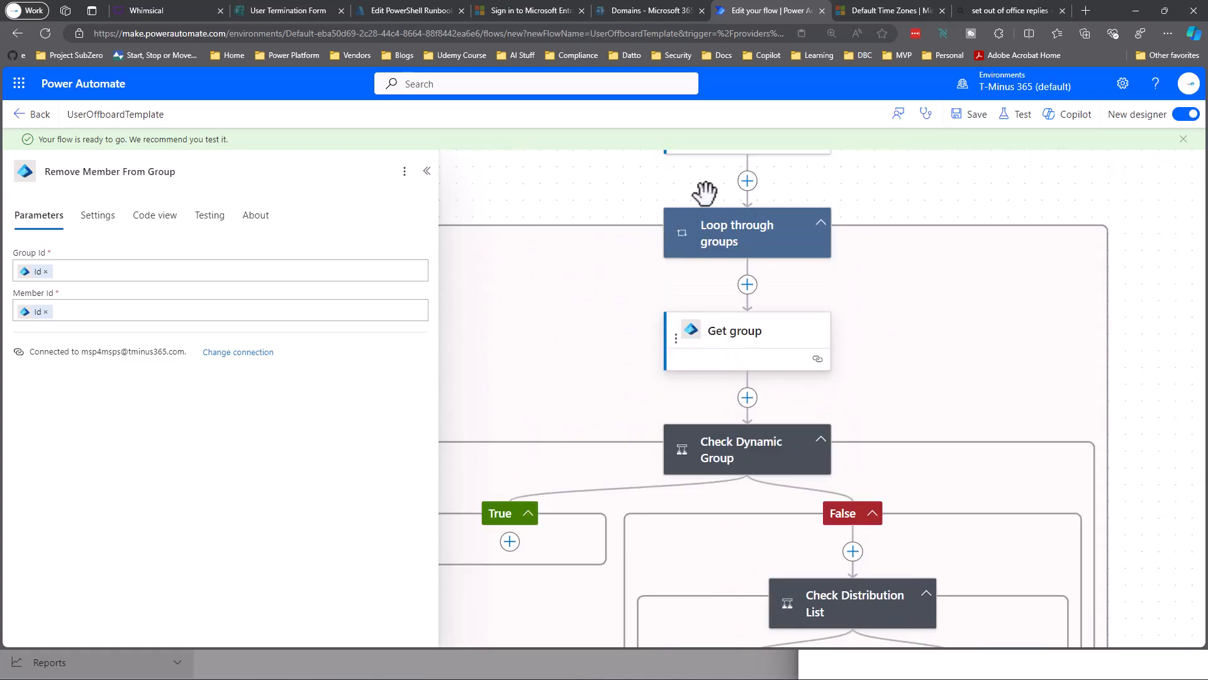
pyautogui.scroll(-3, 832, 299)
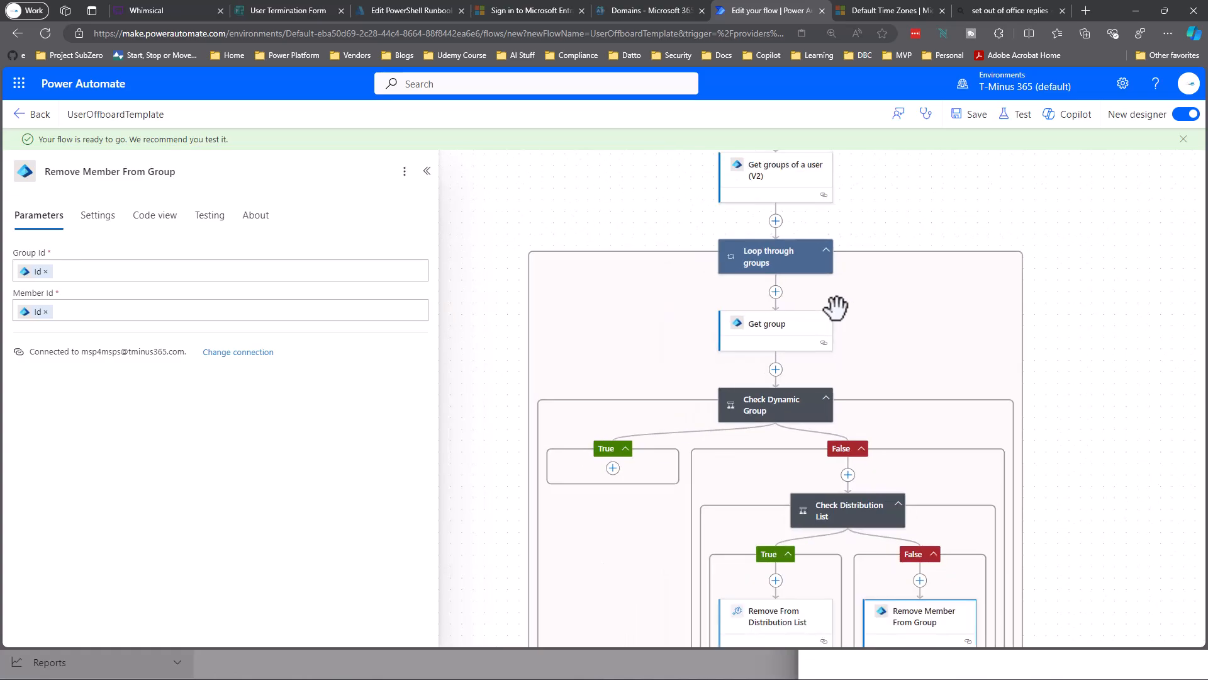
pyautogui.scroll(10, 836, 309)
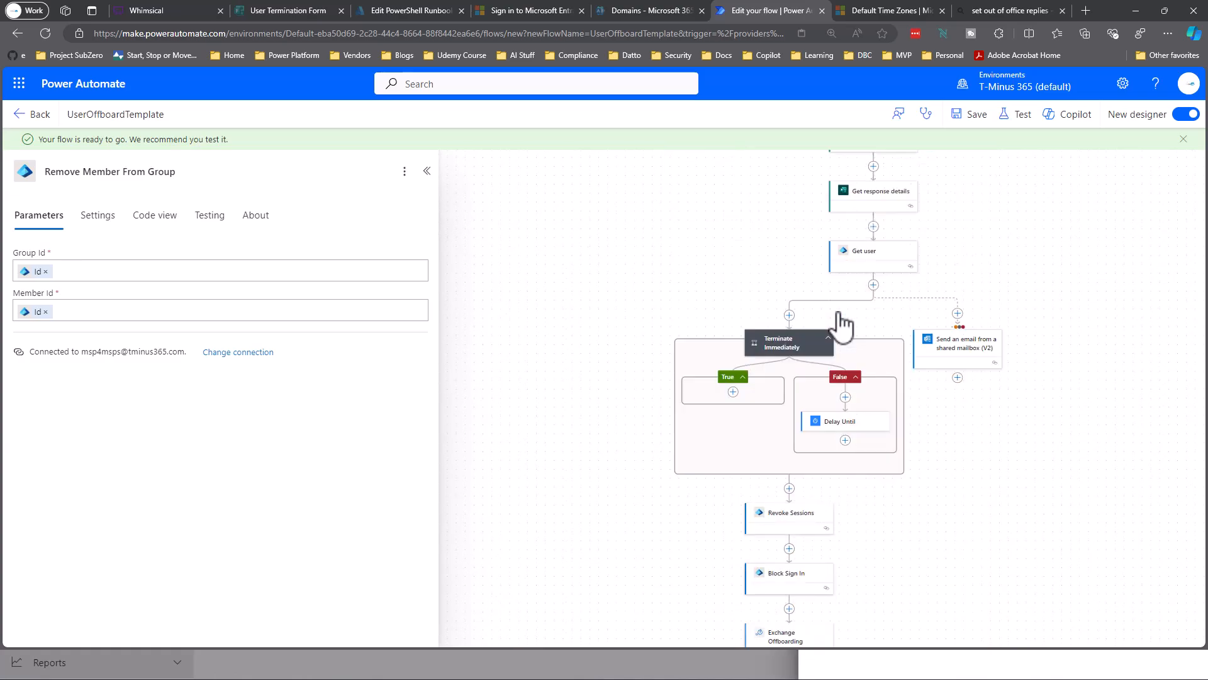
pyautogui.scroll(-5, 724, 352)
pyautogui.scroll(3, 680, 548)
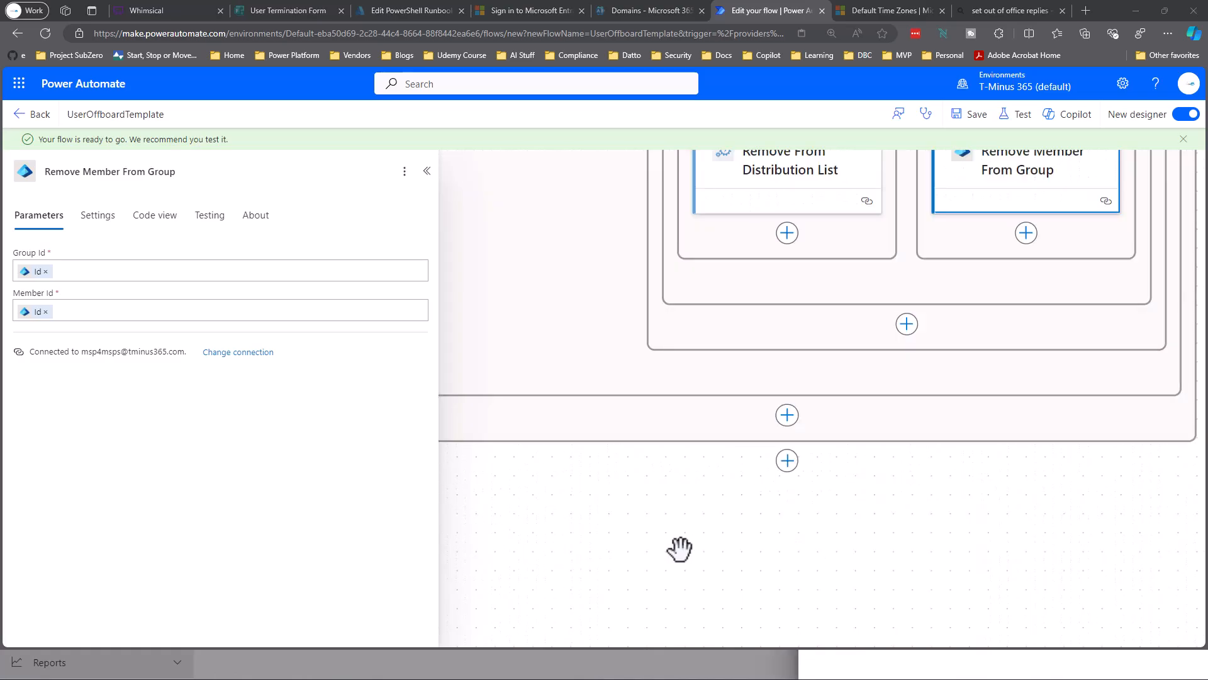
# Add a send-email-from-shared-mailbox action at the flow's end and name it Send Ticket.
pyautogui.click(787, 462)
pyautogui.click(838, 466)
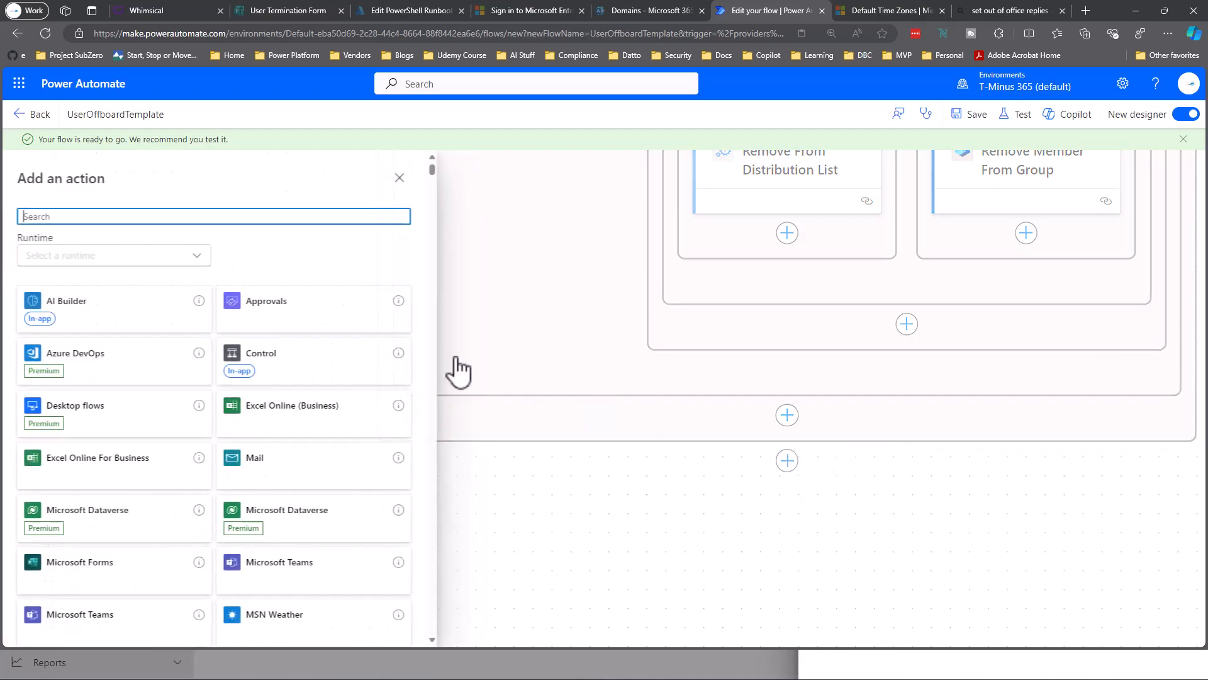
pyautogui.write('Send')
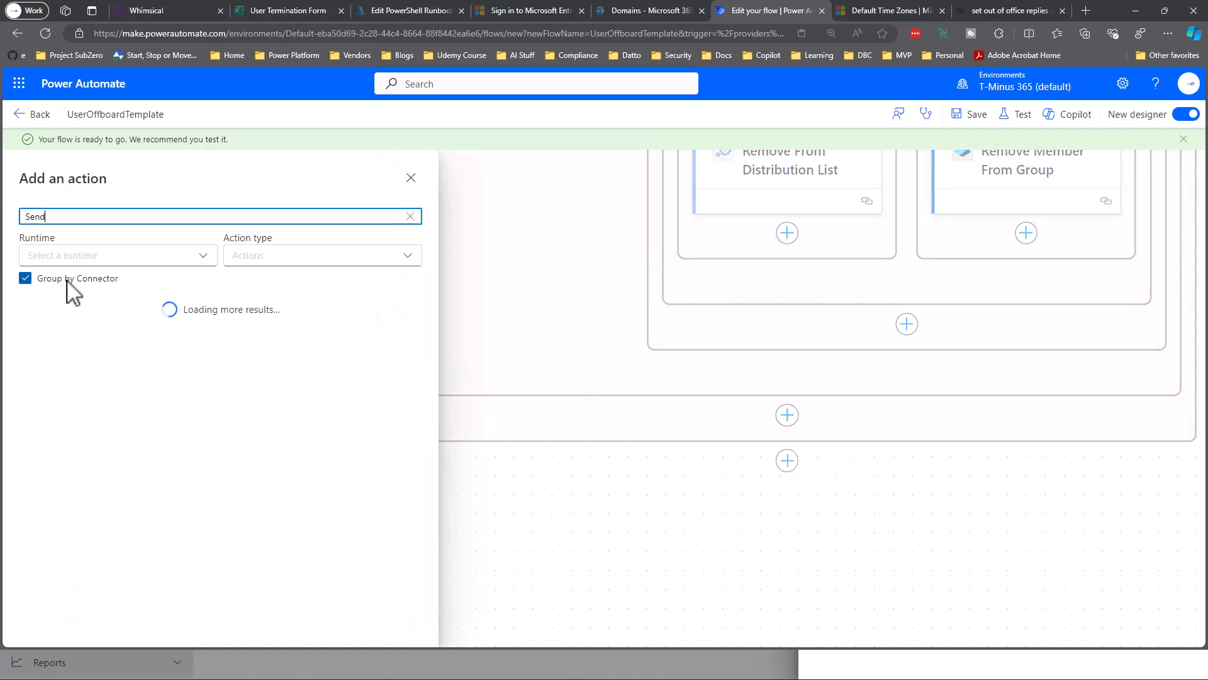
pyautogui.scroll(-4, 202, 458)
pyautogui.write('d')
pyautogui.scroll(-3, 202, 458)
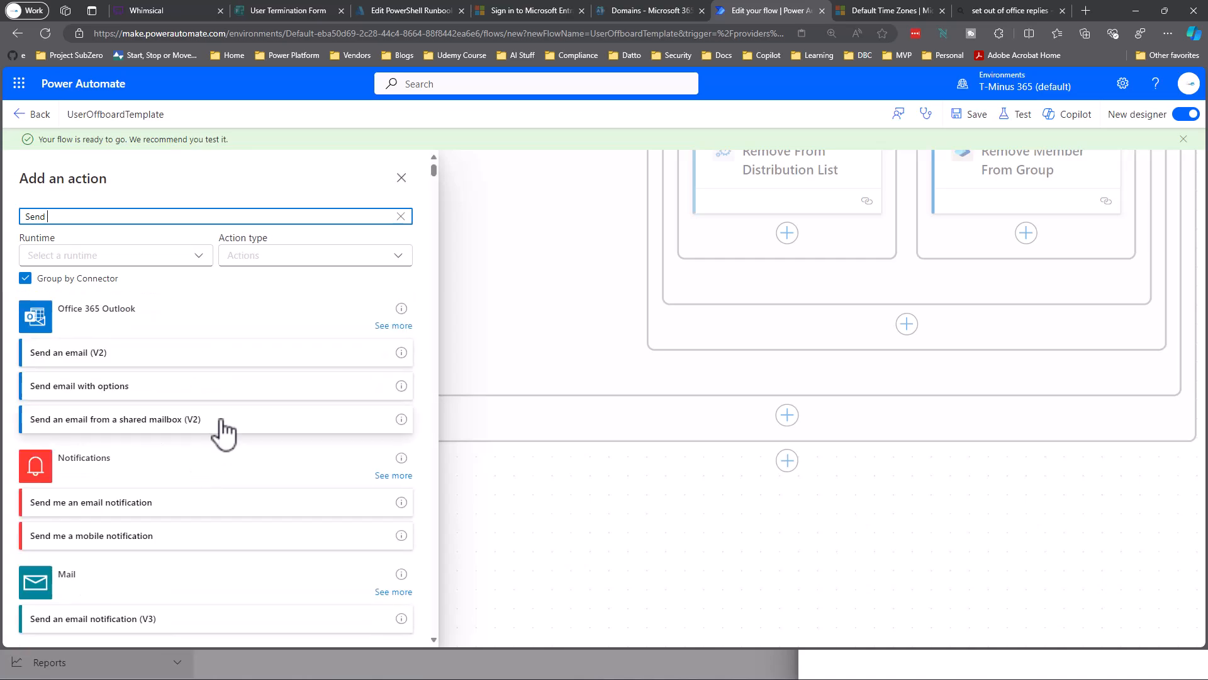
pyautogui.click(88, 420)
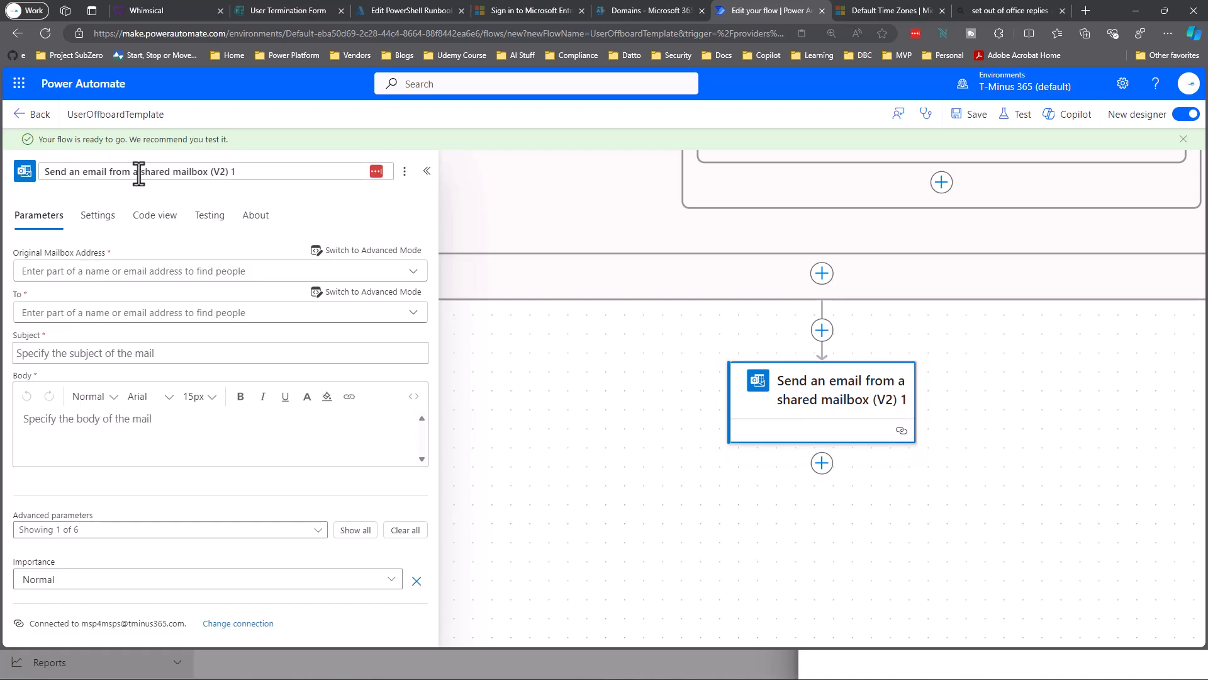
pyautogui.tripleClick(139, 171)
pyautogui.write('Send Ticket')
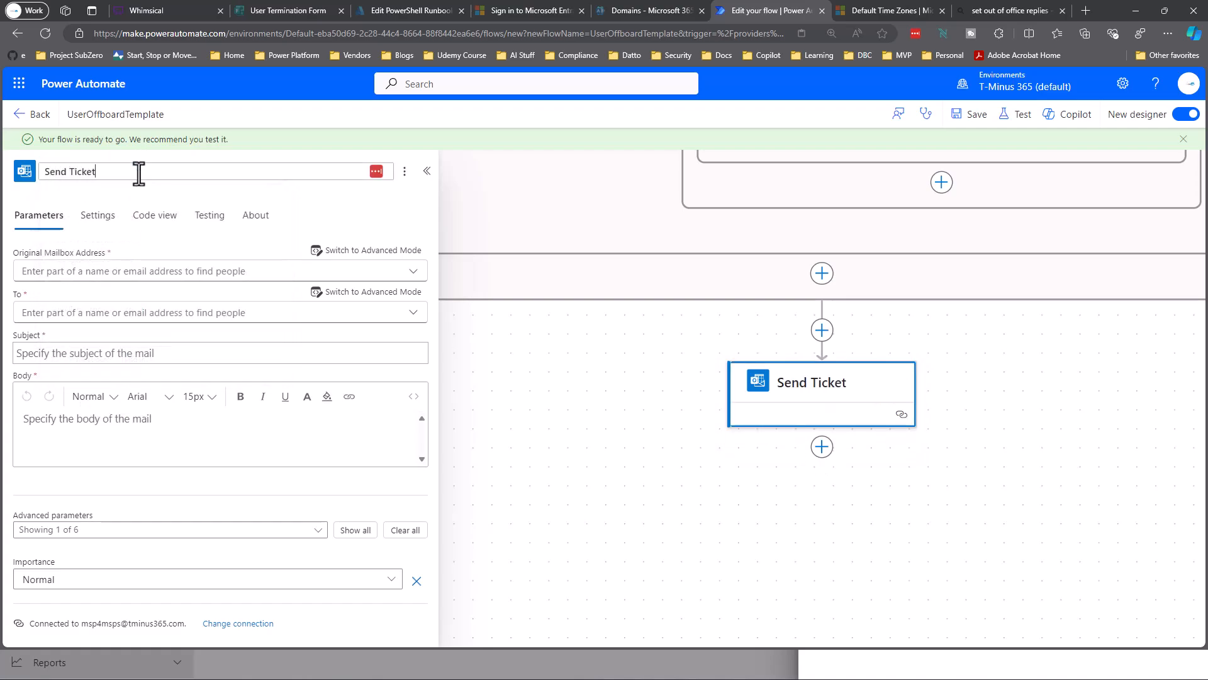
# Send from the Support mailbox to the admin's saved address, subject starting 'User Termination:'.
pyautogui.click(205, 277)
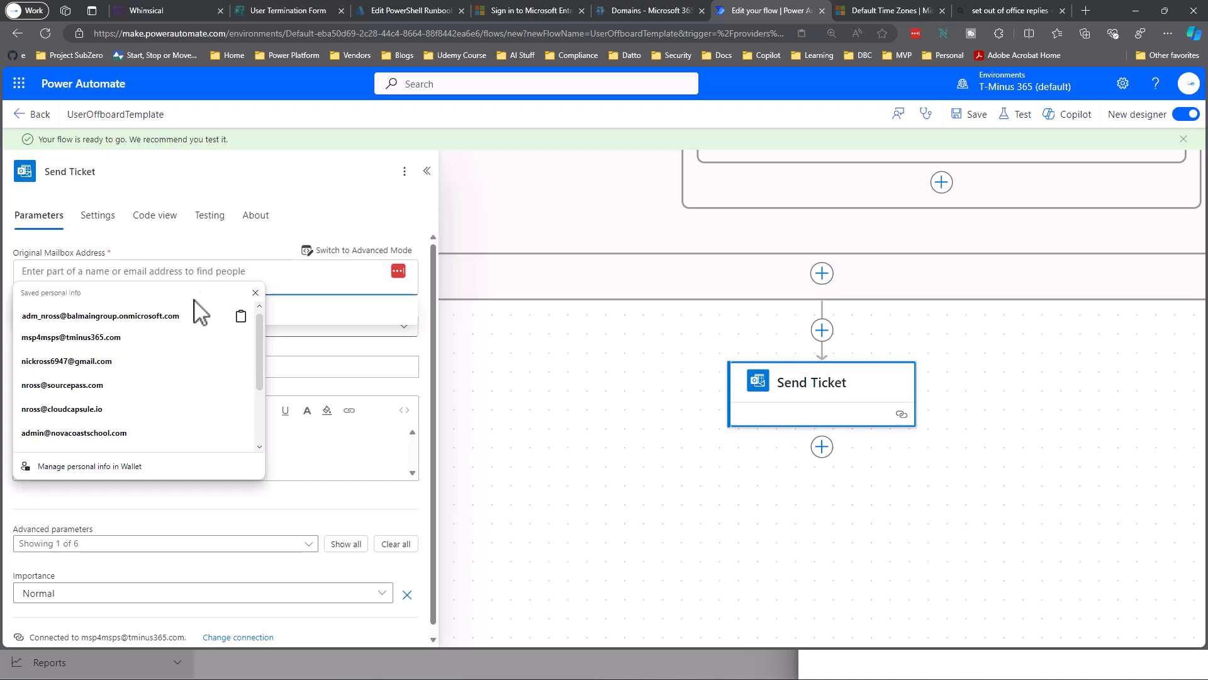
pyautogui.write('Support')
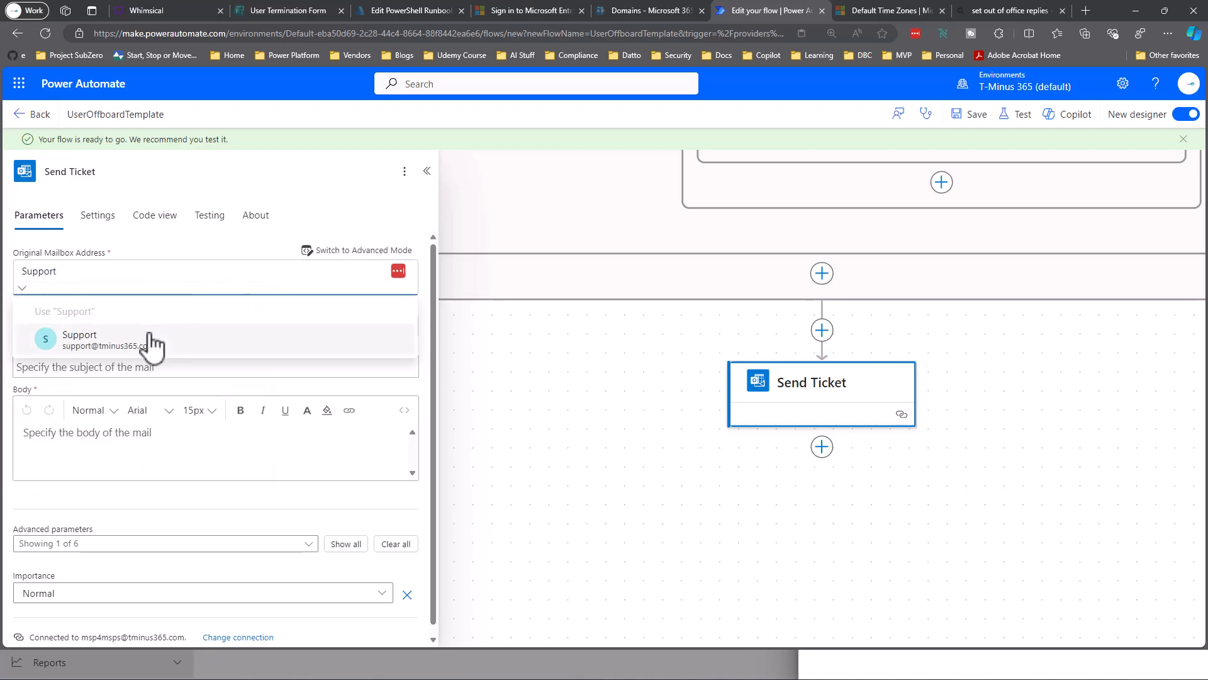
pyautogui.click(153, 343)
pyautogui.click(132, 355)
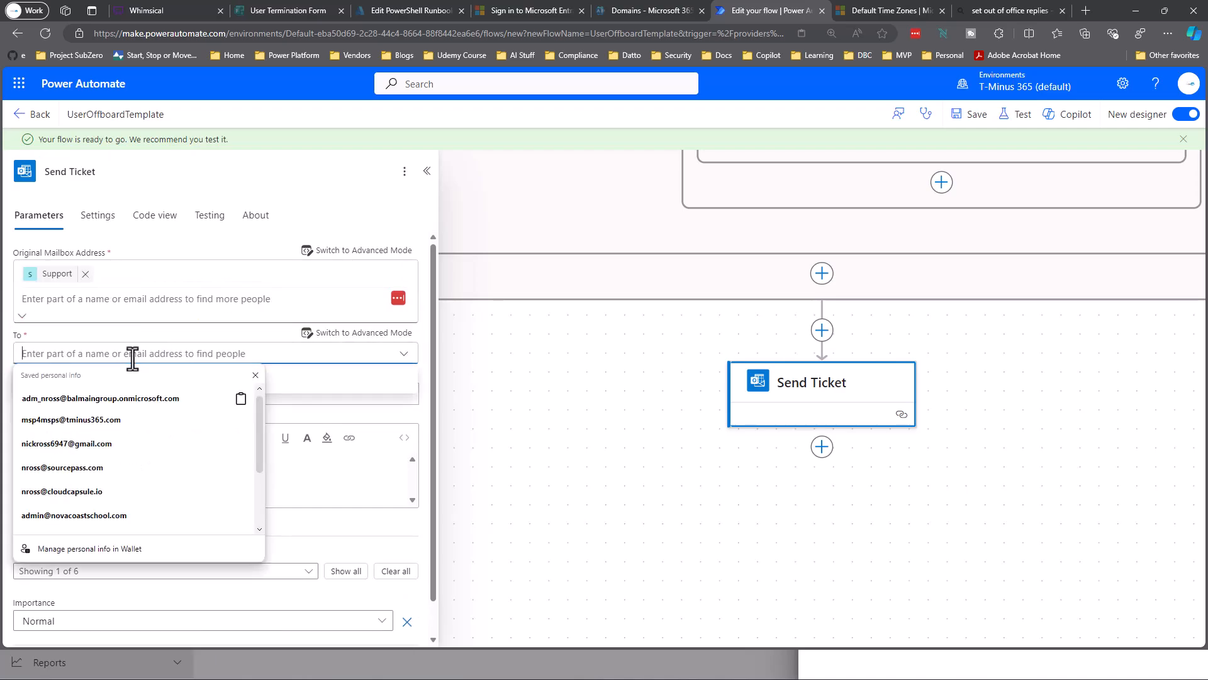
pyautogui.click(117, 419)
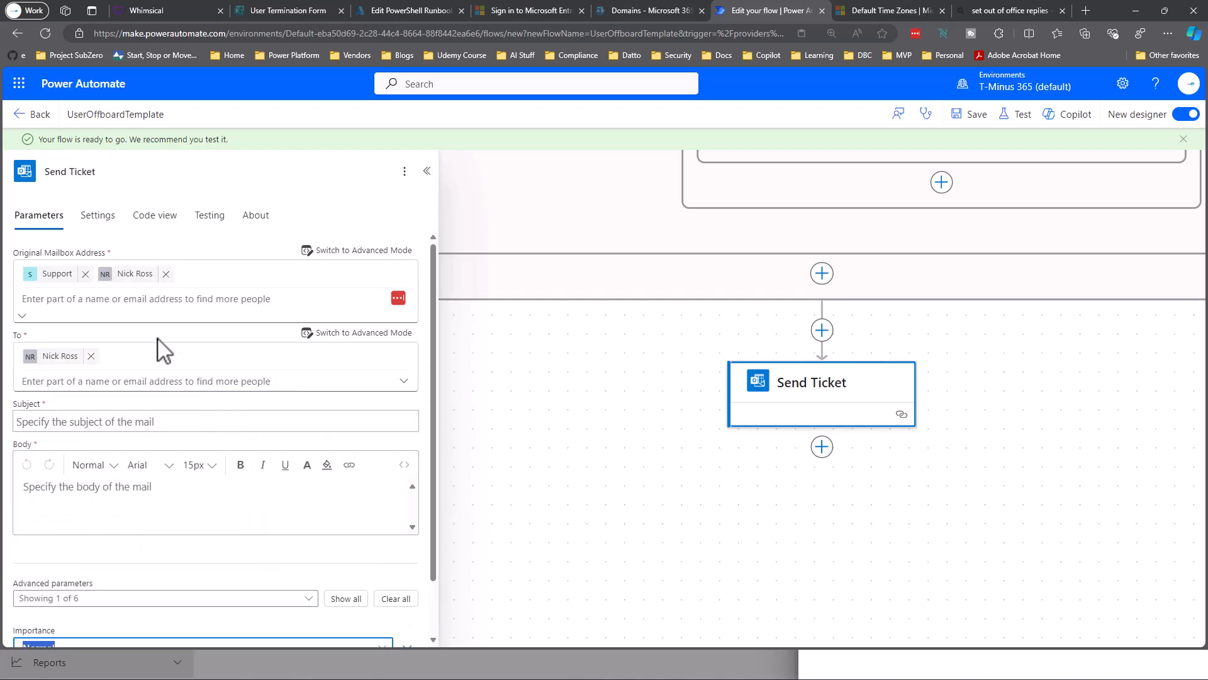
pyautogui.click(166, 273)
pyautogui.click(143, 420)
pyautogui.write('User Termination:')
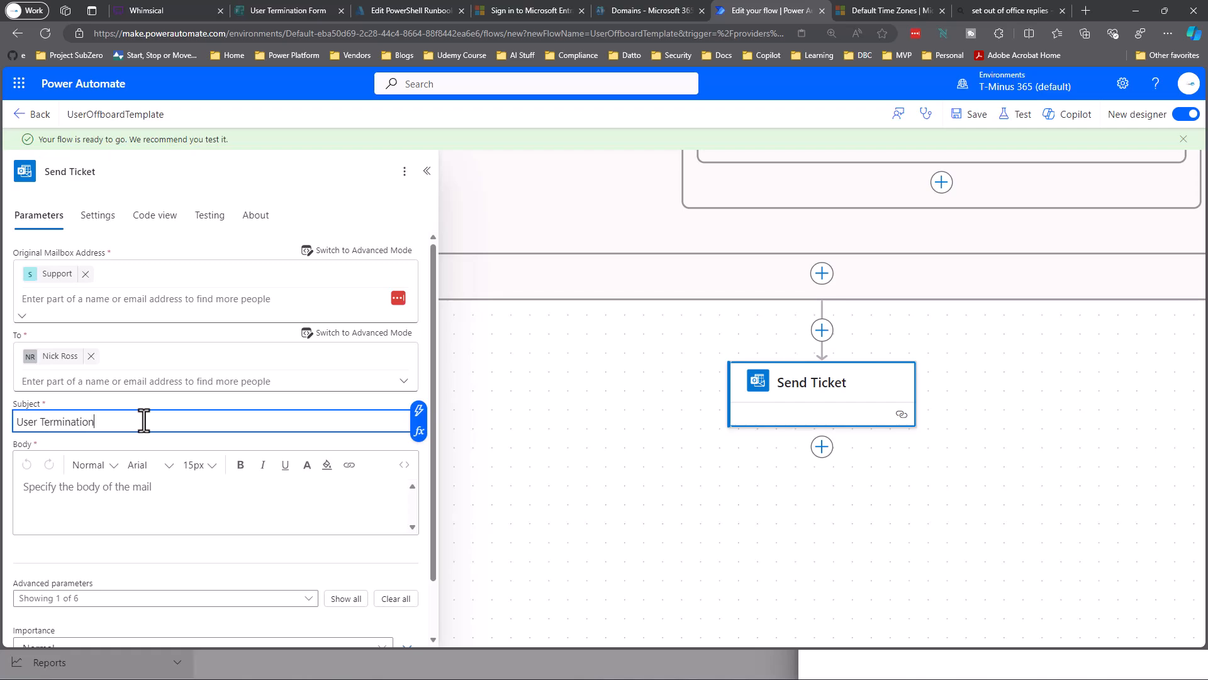
# Append the Users Email dynamic value to the Send Ticket subject.
pyautogui.click(418, 410)
pyautogui.scroll(-5, 517, 428)
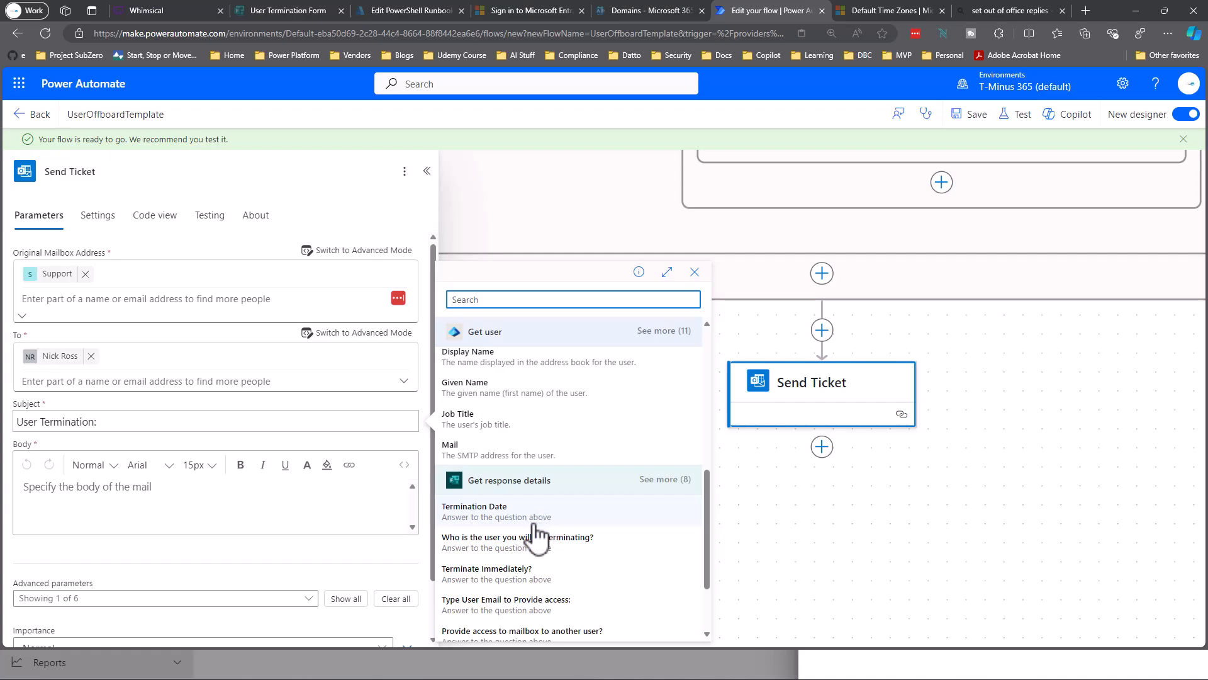
pyautogui.scroll(-3, 538, 538)
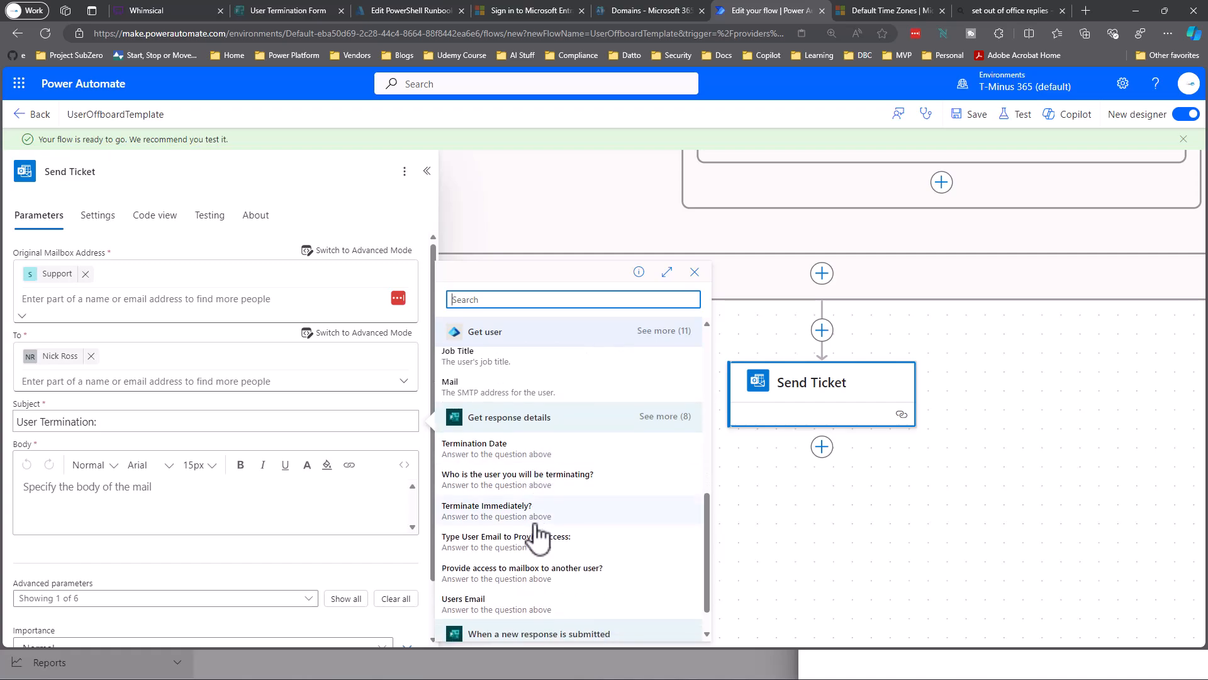
pyautogui.click(496, 565)
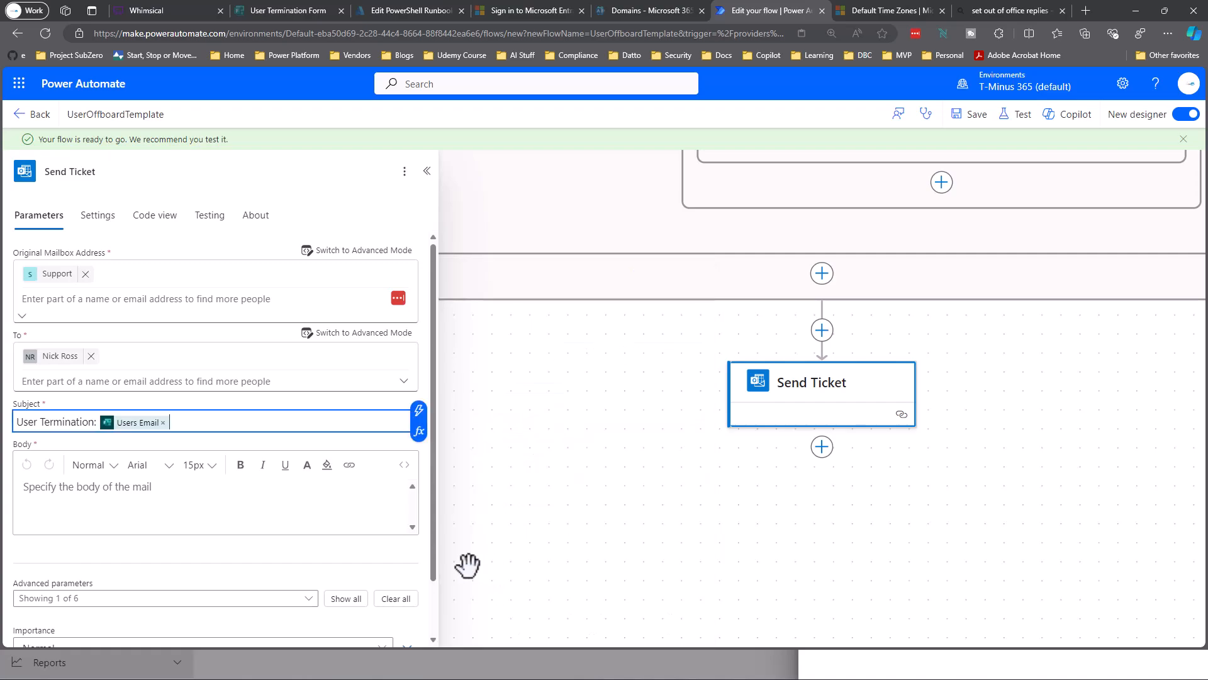
# Add a Termination Date line with the form's Termination Date answer to the body.
pyautogui.click(145, 482)
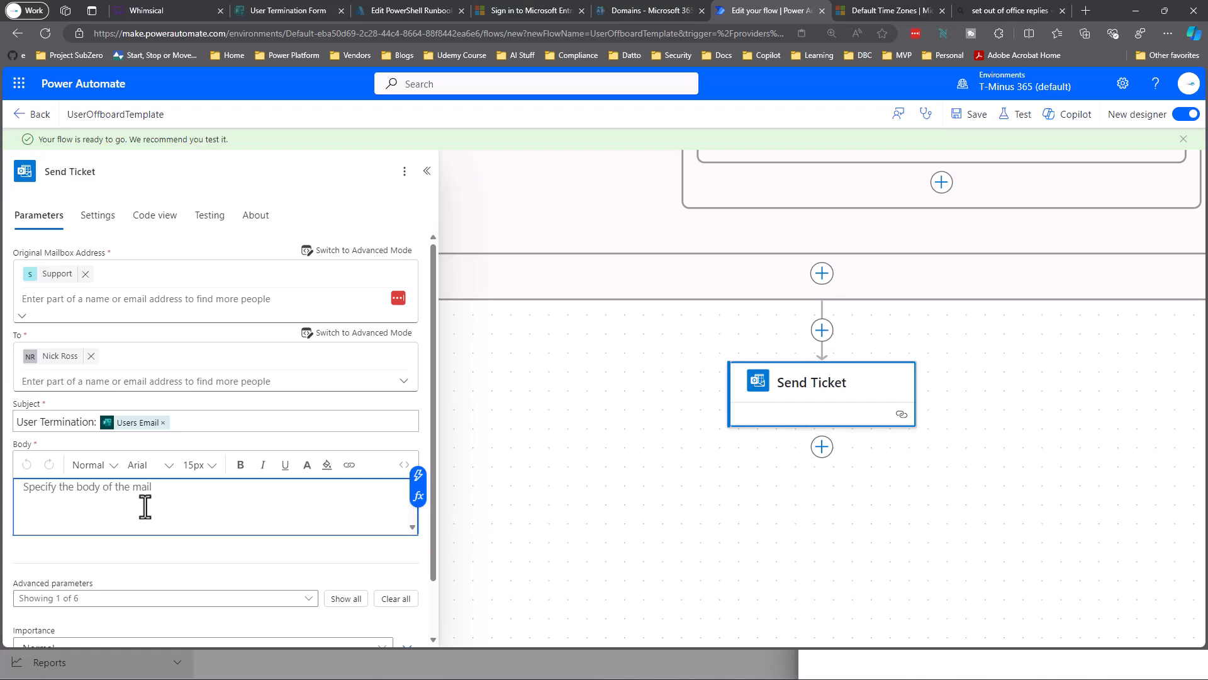
pyautogui.write('Us')
pyautogui.press('BackSpace')
pyautogui.press('BackSpace')
pyautogui.write('T')
pyautogui.click(418, 475)
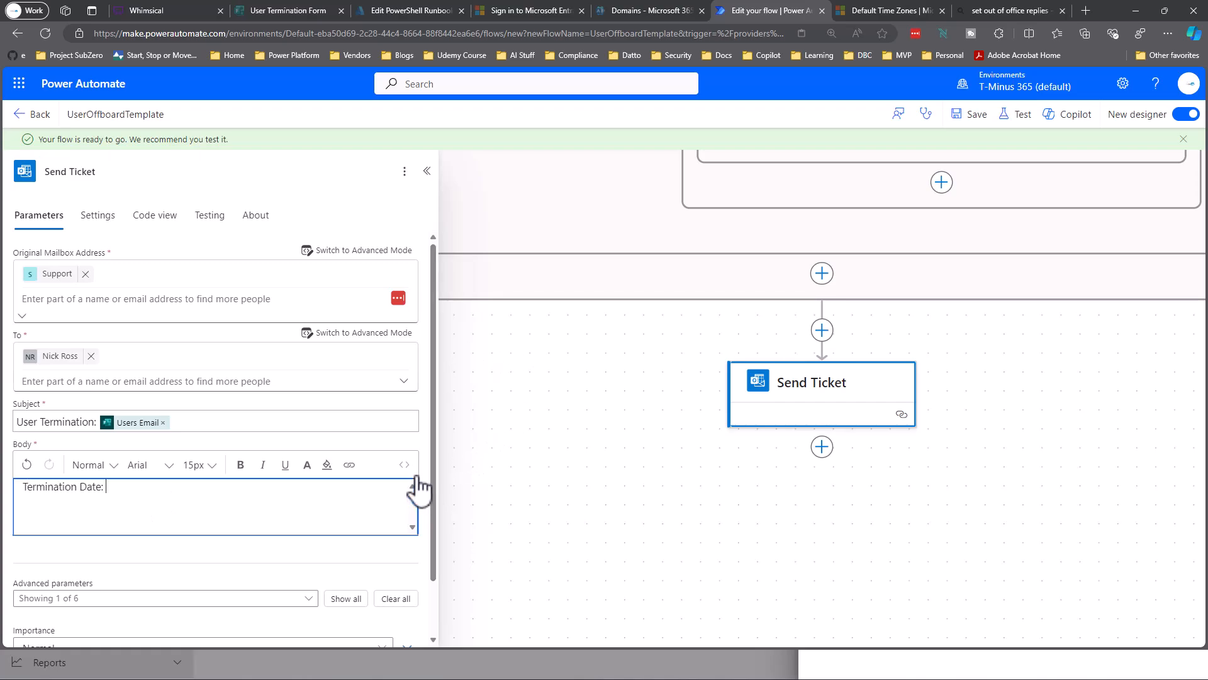
pyautogui.scroll(-3, 540, 461)
pyautogui.scroll(-3, 540, 461)
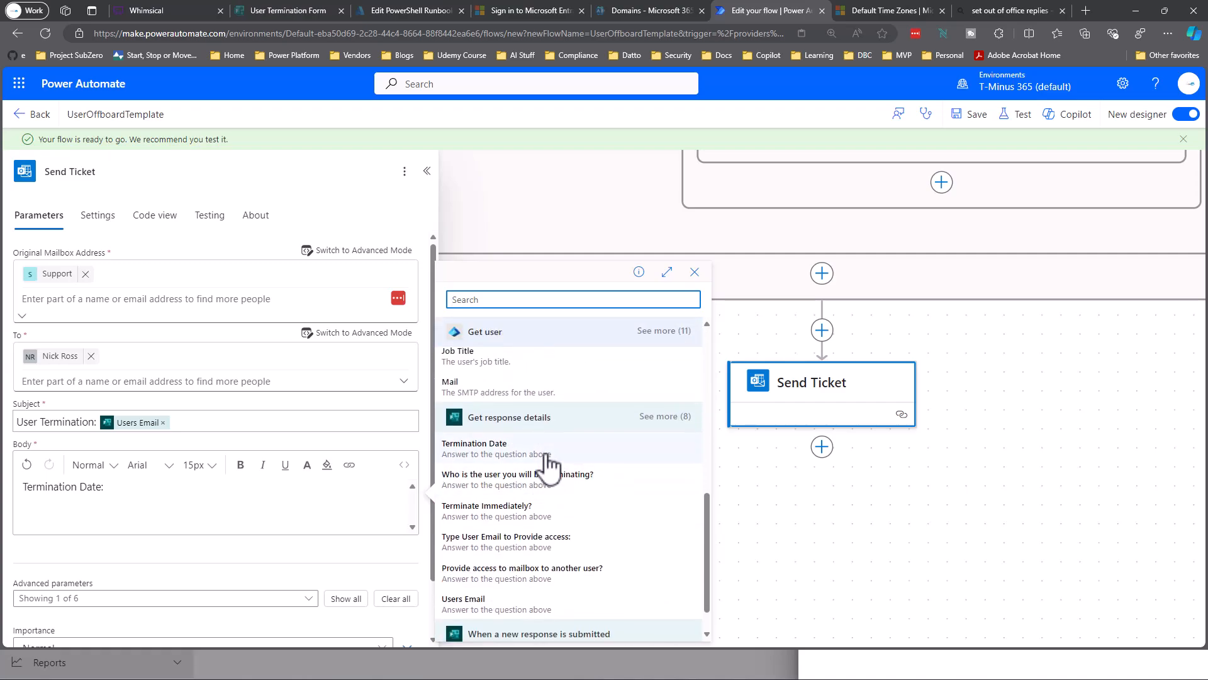
pyautogui.click(542, 472)
pyautogui.press('Return')
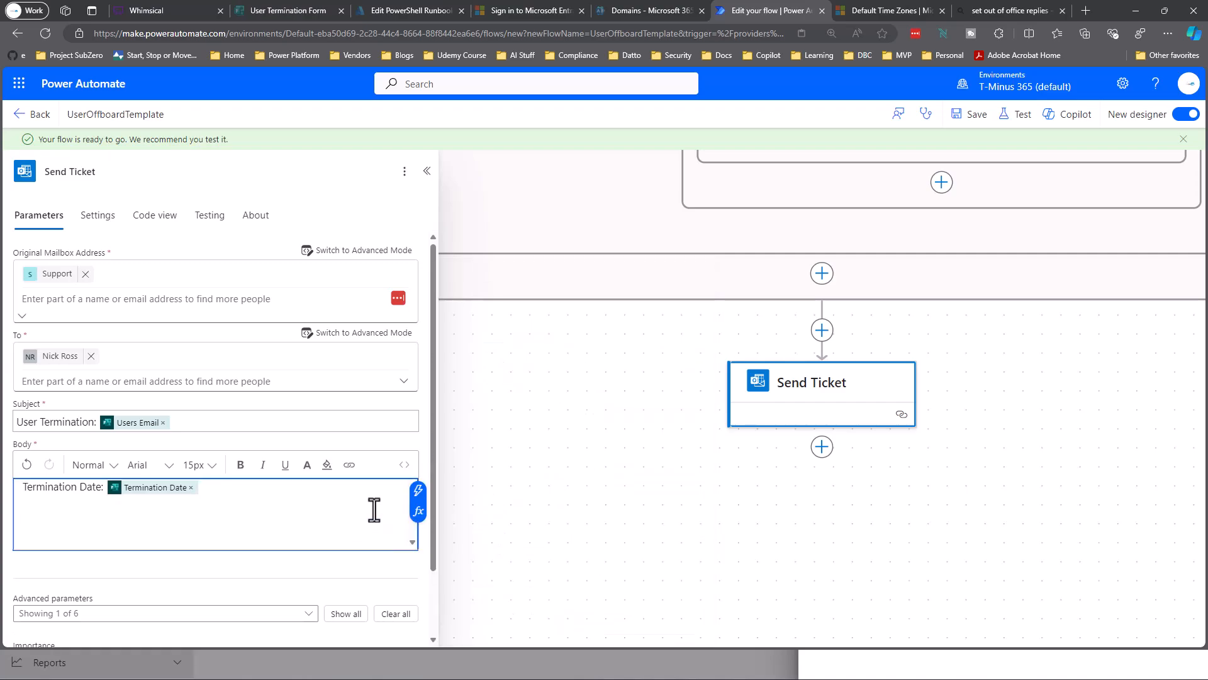
# Add a 'Provided email Acess' line with the Type User Email to Provide access answer.
pyautogui.click(418, 490)
pyautogui.scroll(-5, 522, 503)
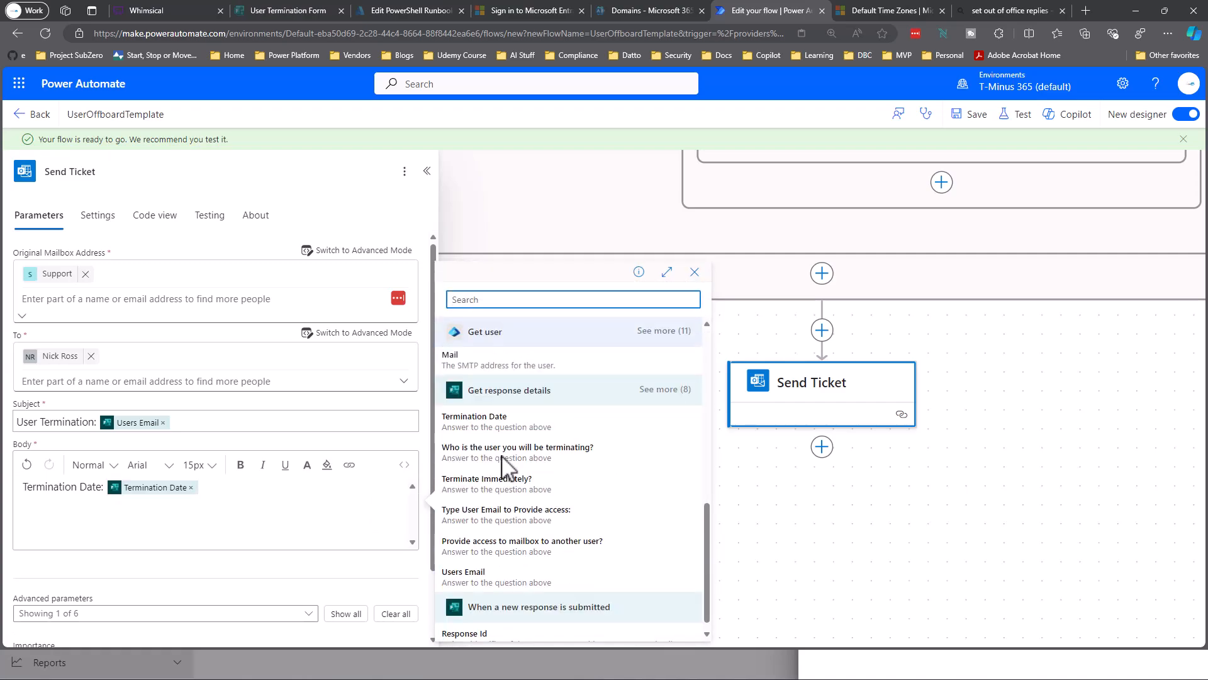
pyautogui.click(522, 504)
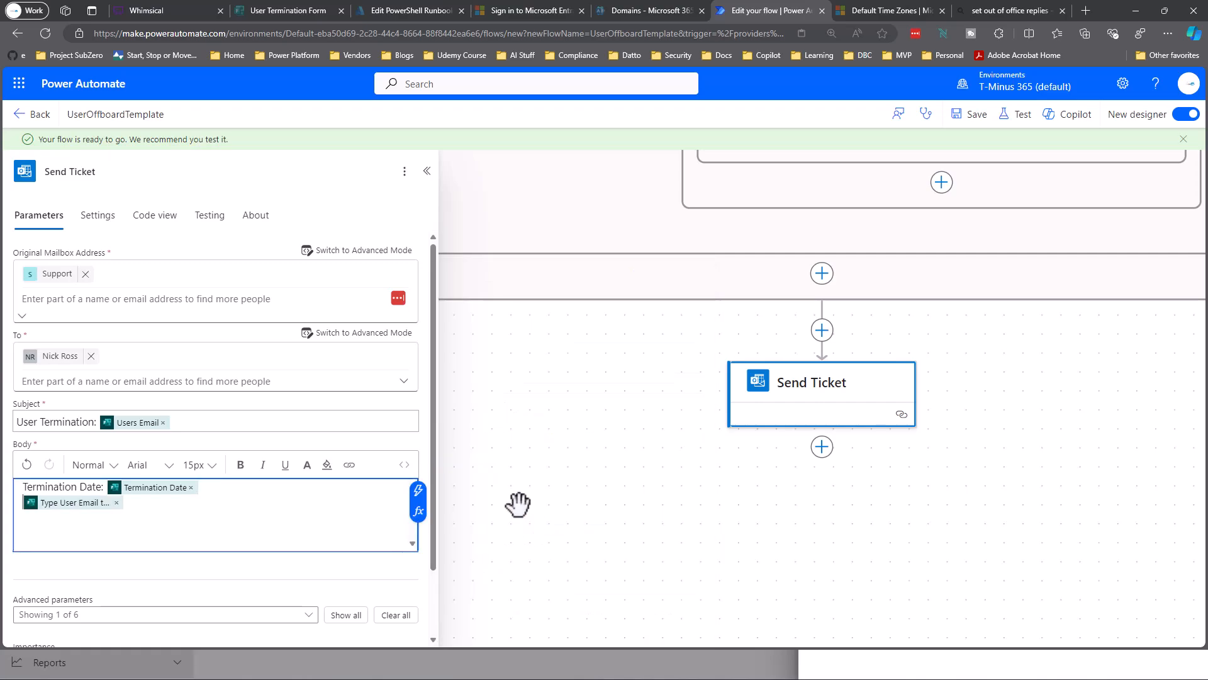
pyautogui.write('Provided email Acess:')
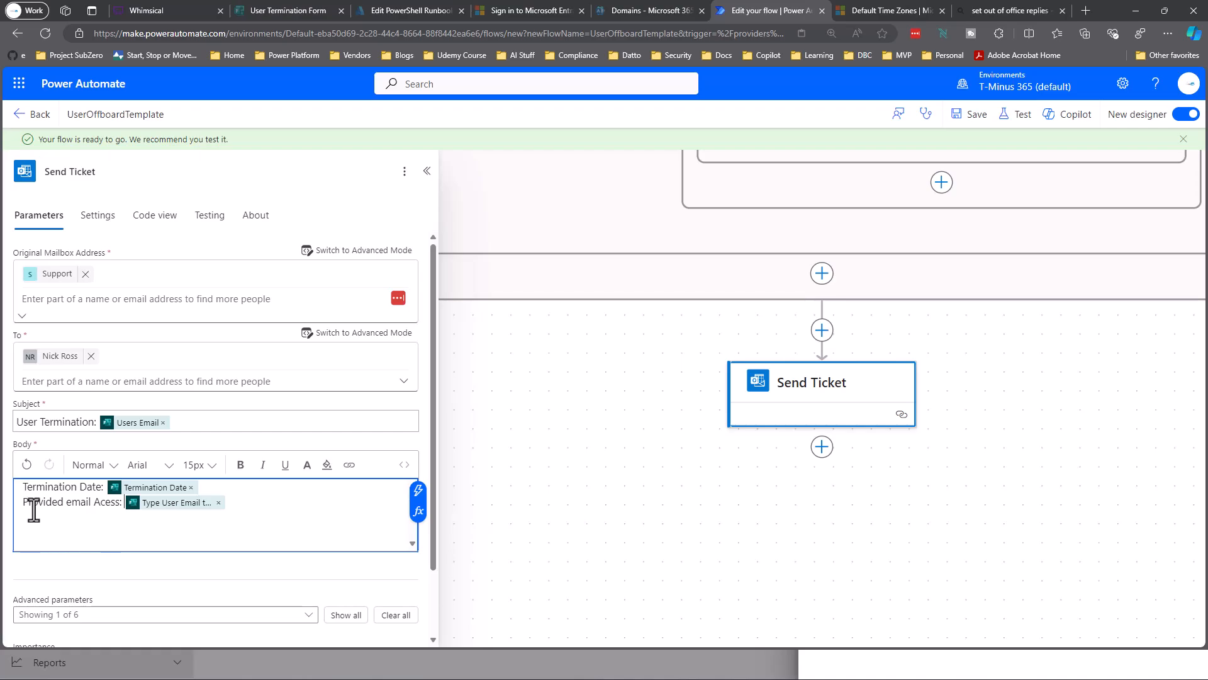
pyautogui.scroll(-1, 94, 478)
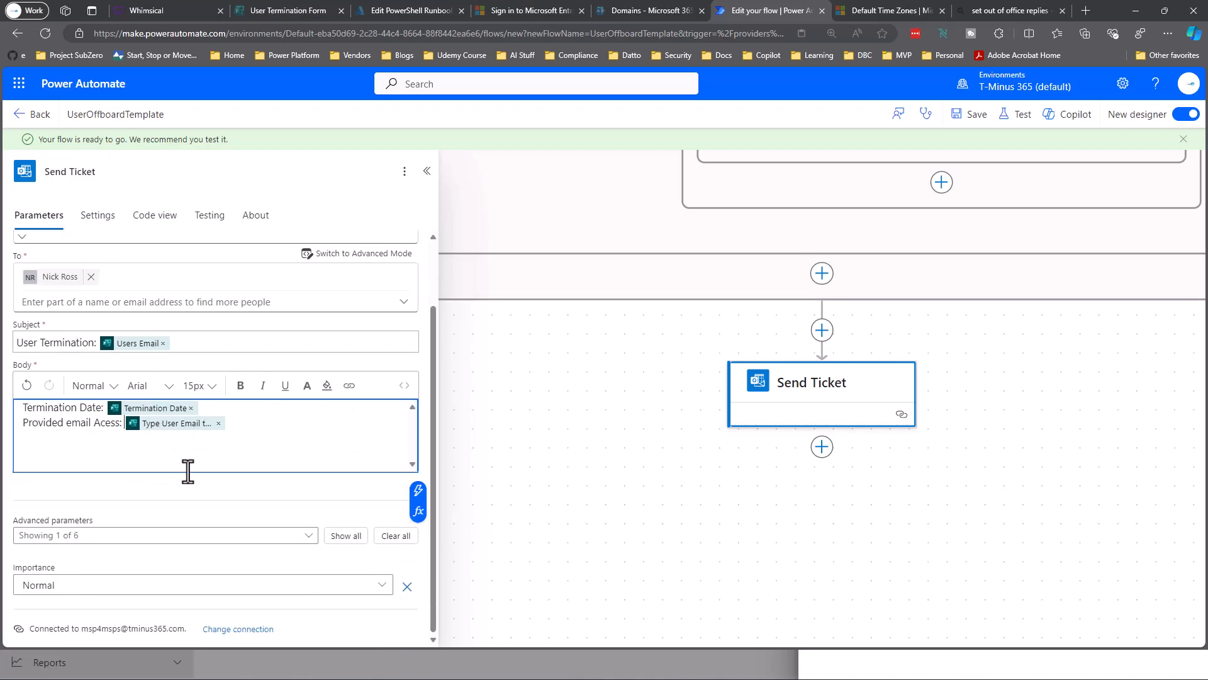
pyautogui.scroll(1, 188, 471)
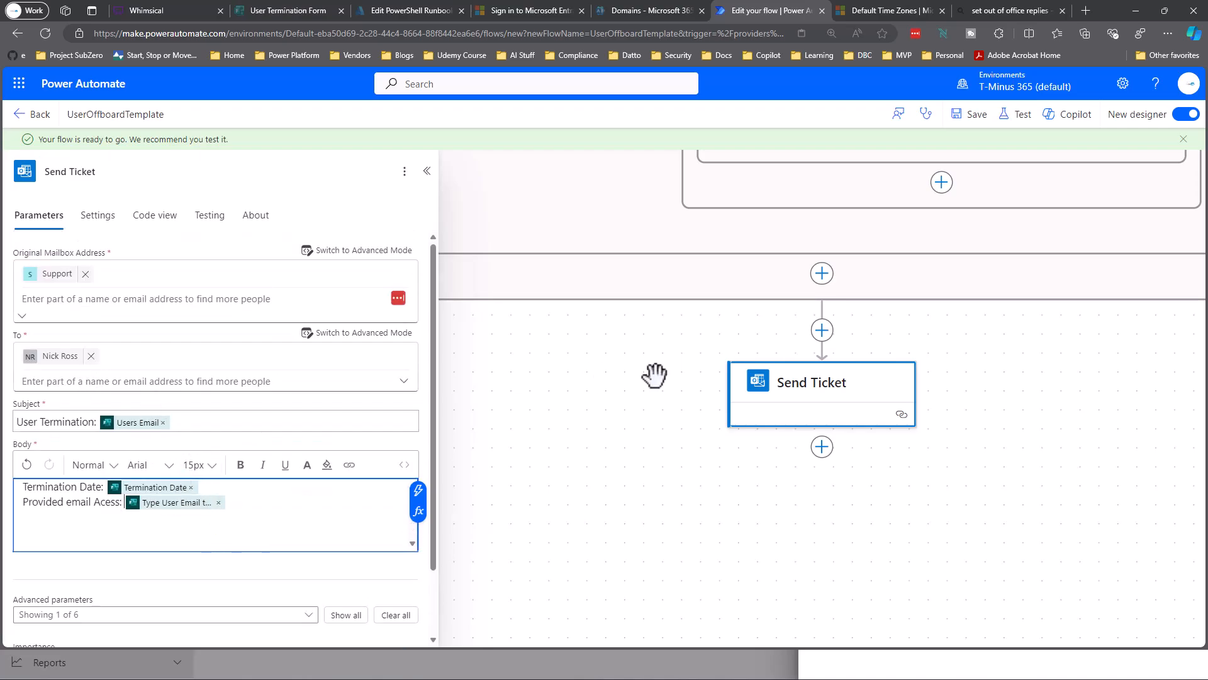
pyautogui.scroll(2, 602, 370)
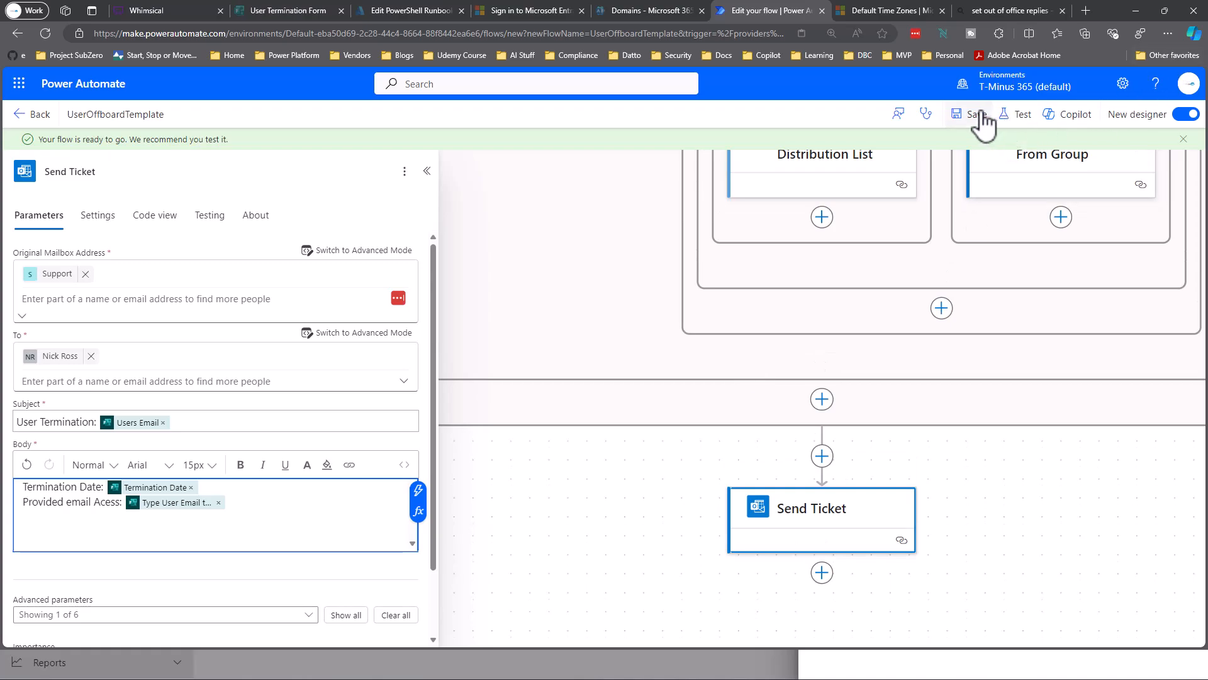
# Save the UserOffboardTemplate flow and scroll back up to its trigger.
pyautogui.click(979, 115)
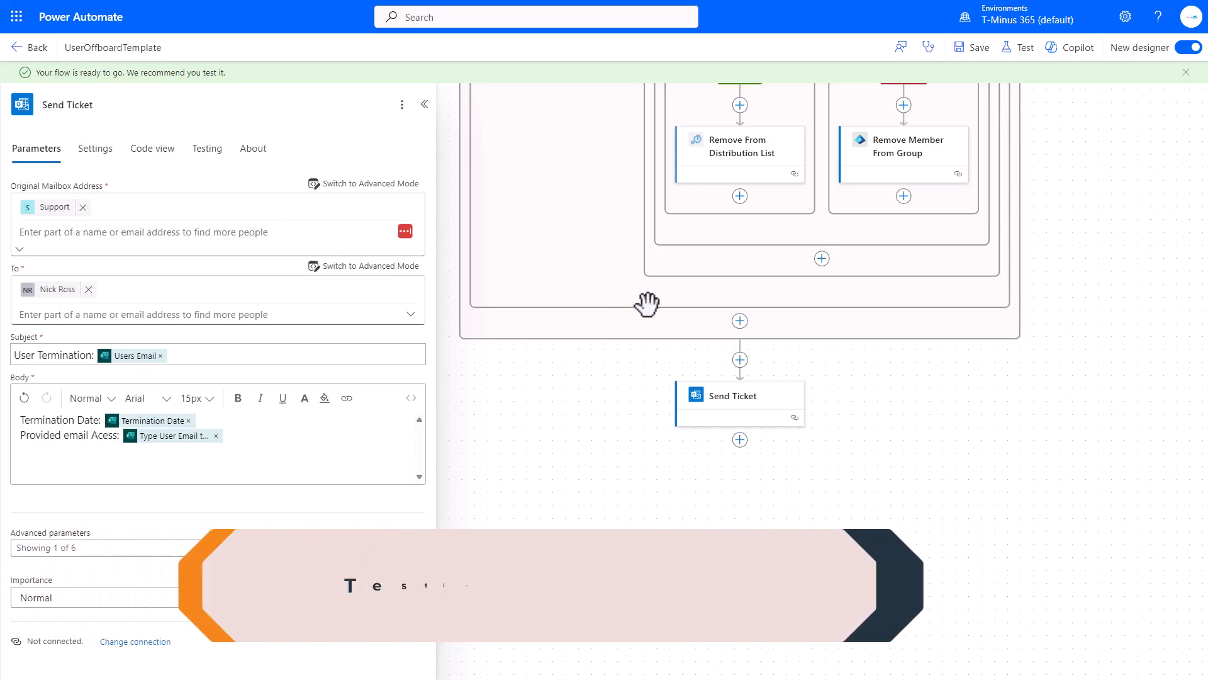
pyautogui.scroll(15, 647, 305)
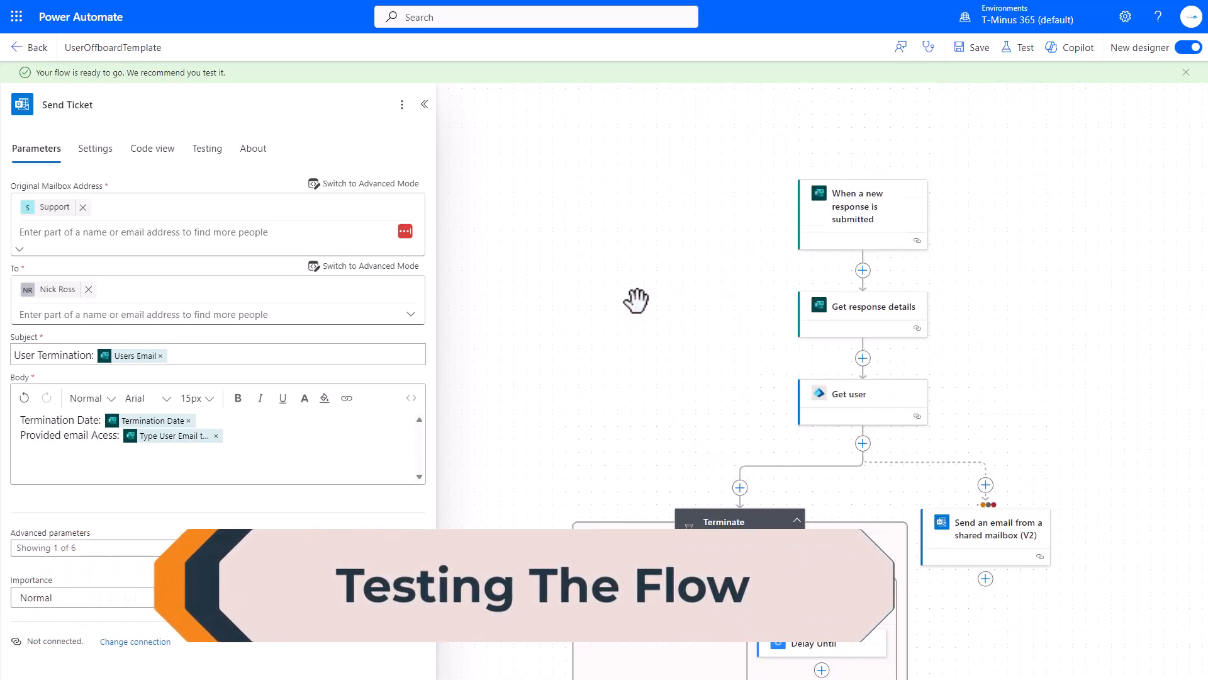
pyautogui.scroll(-5, 636, 301)
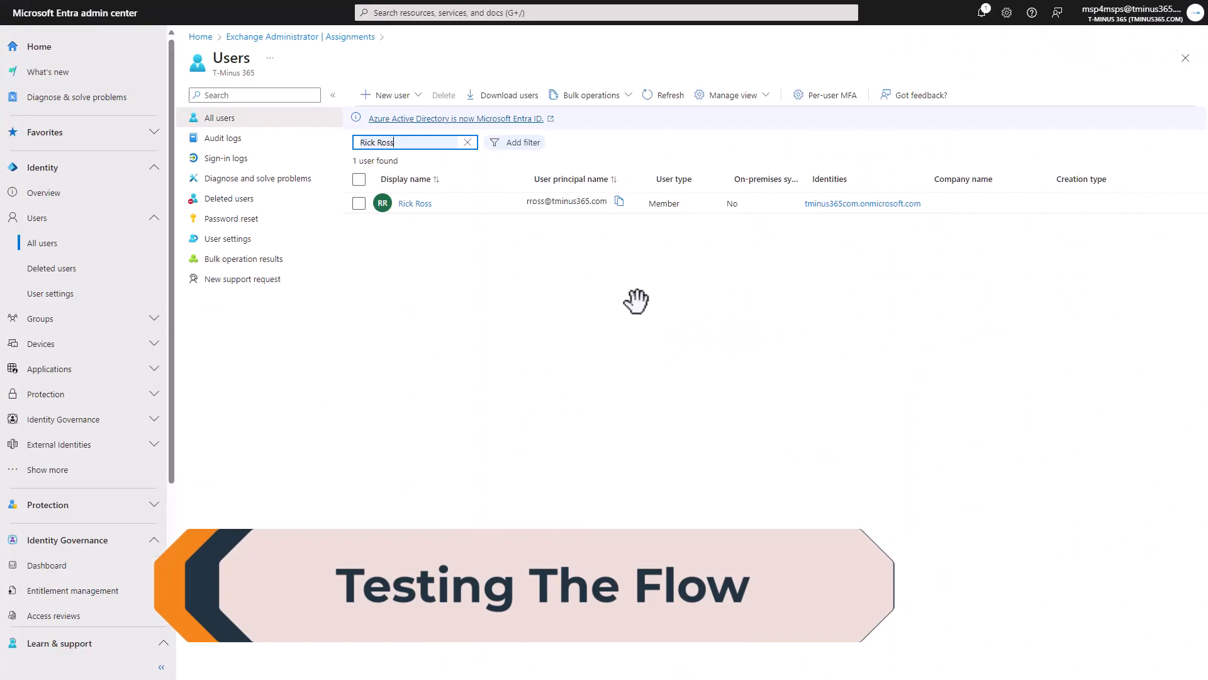
# Open the test user's profile in Entra and review their Properties.
pyautogui.click(358, 202)
pyautogui.moveTo(538, 203); pyautogui.dragTo(706, 202)
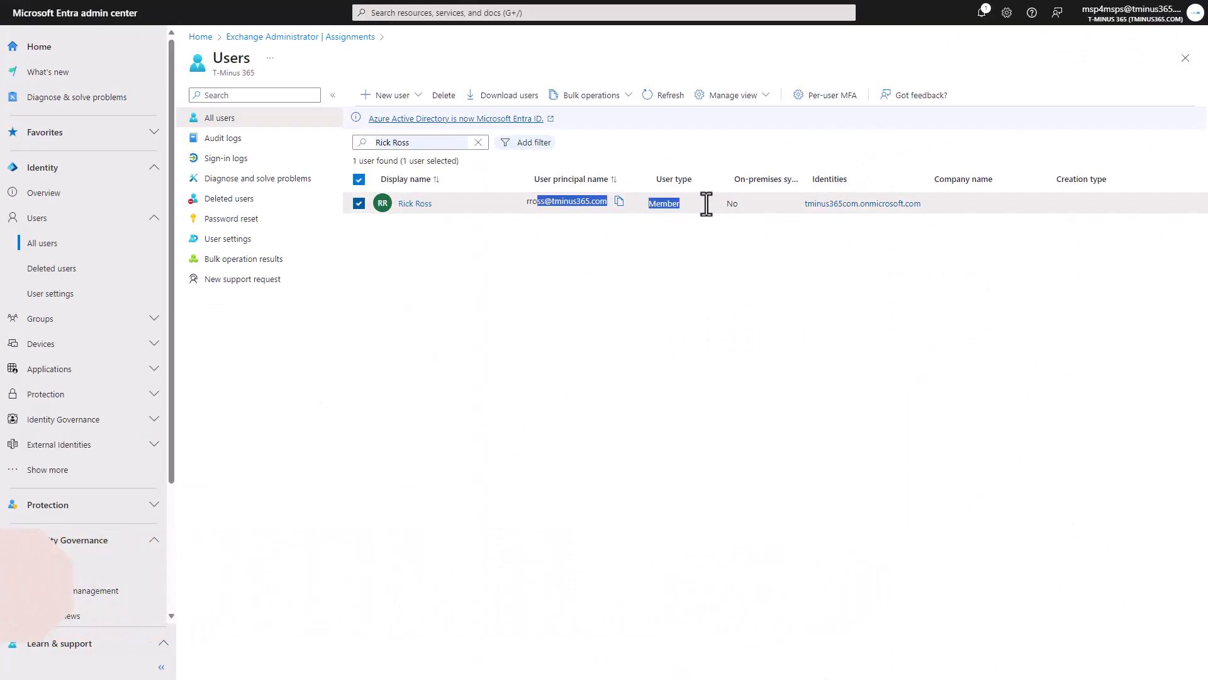
pyautogui.click(655, 256)
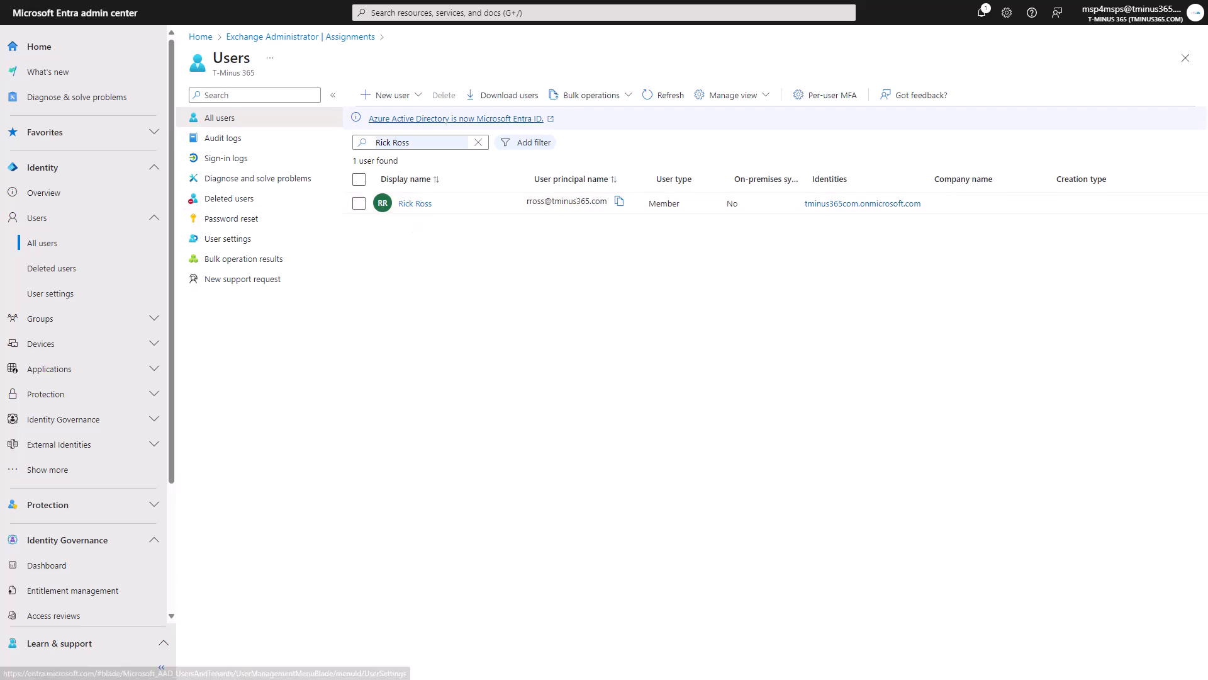
pyautogui.click(444, 203)
pyautogui.click(414, 204)
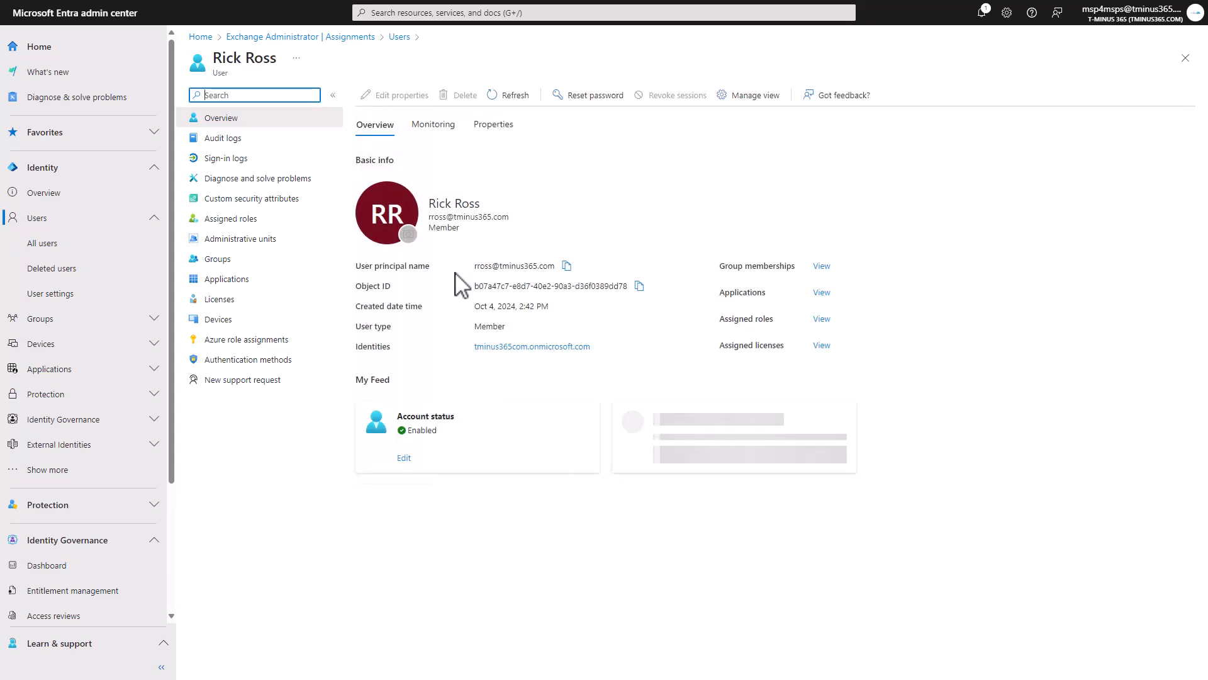
pyautogui.click(494, 125)
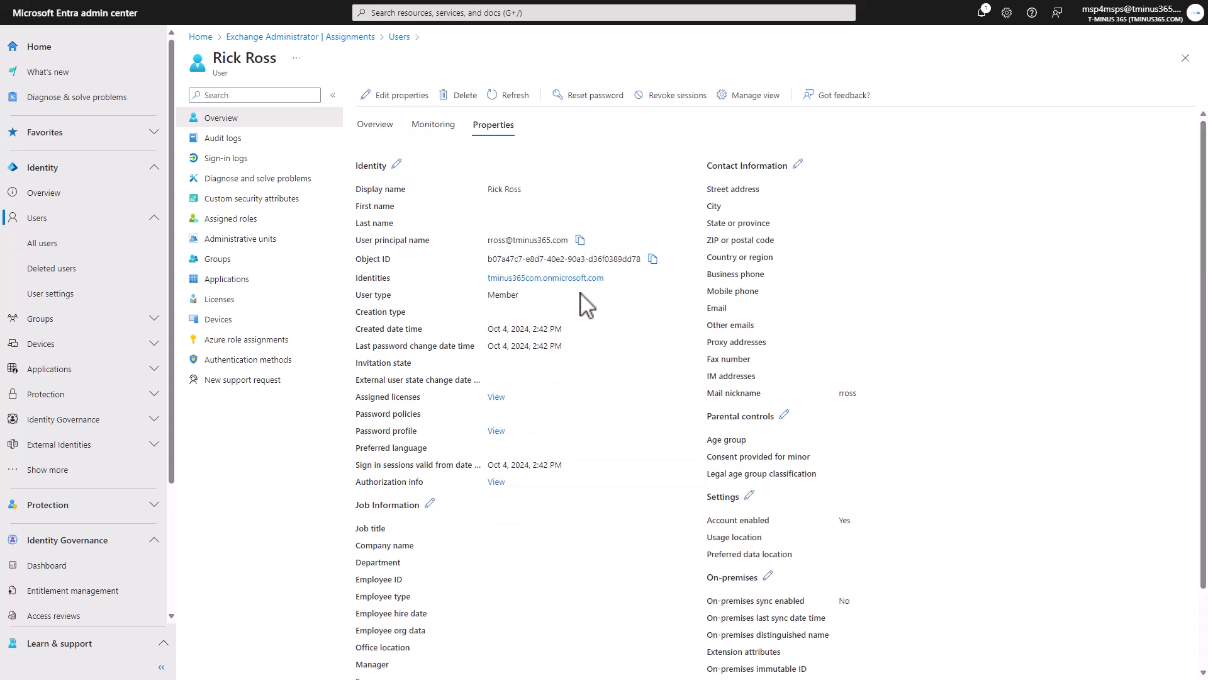
pyautogui.scroll(-3, 584, 305)
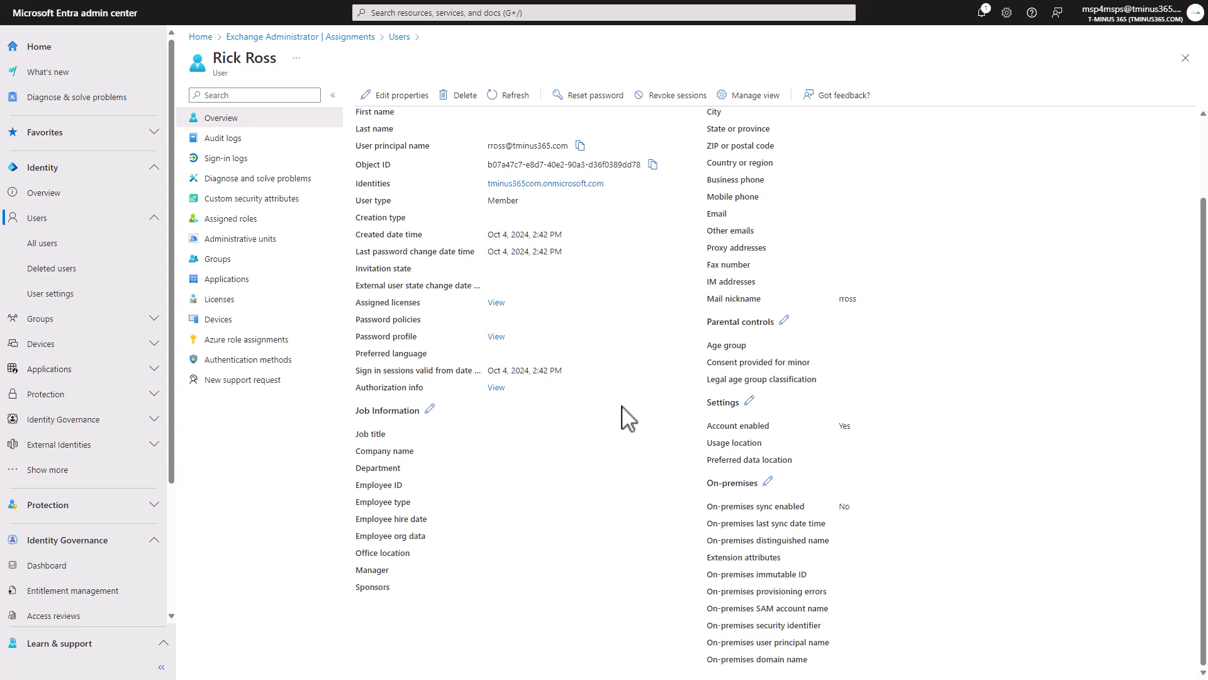
pyautogui.moveTo(709, 444); pyautogui.dragTo(880, 432)
pyautogui.click(880, 433)
pyautogui.scroll(3, 881, 433)
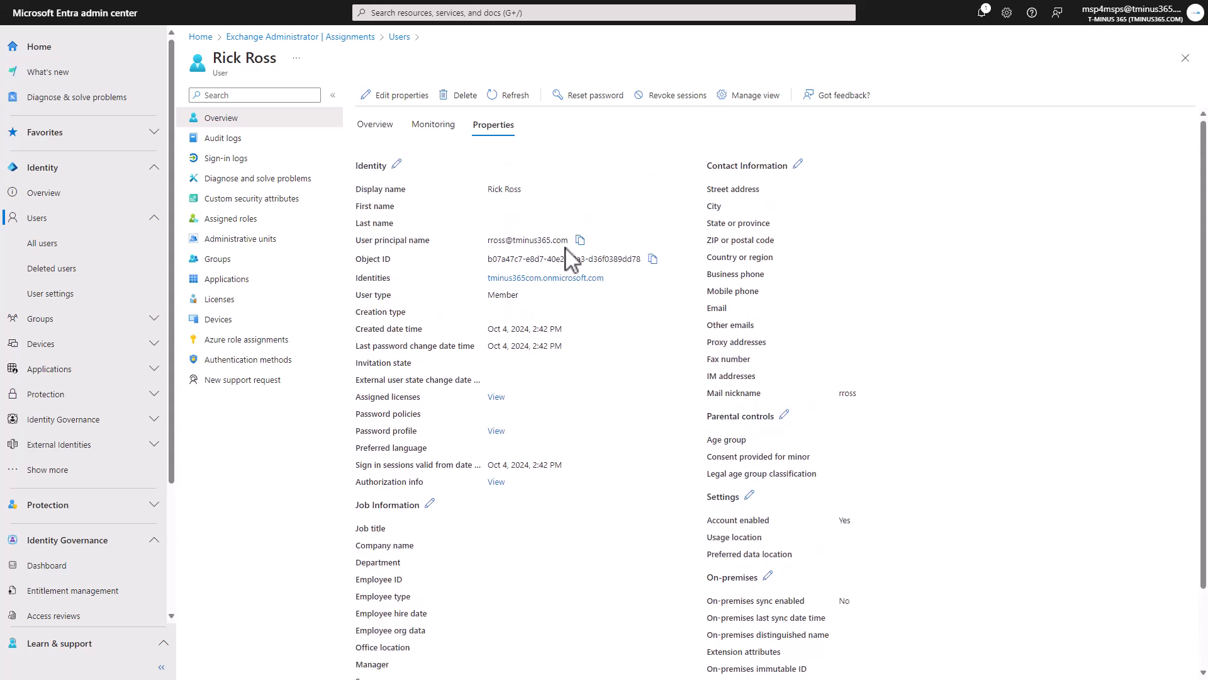
# Show the user's seven group memberships, including AdminAgents, M365 and M365 BP Users.
pyautogui.click(214, 260)
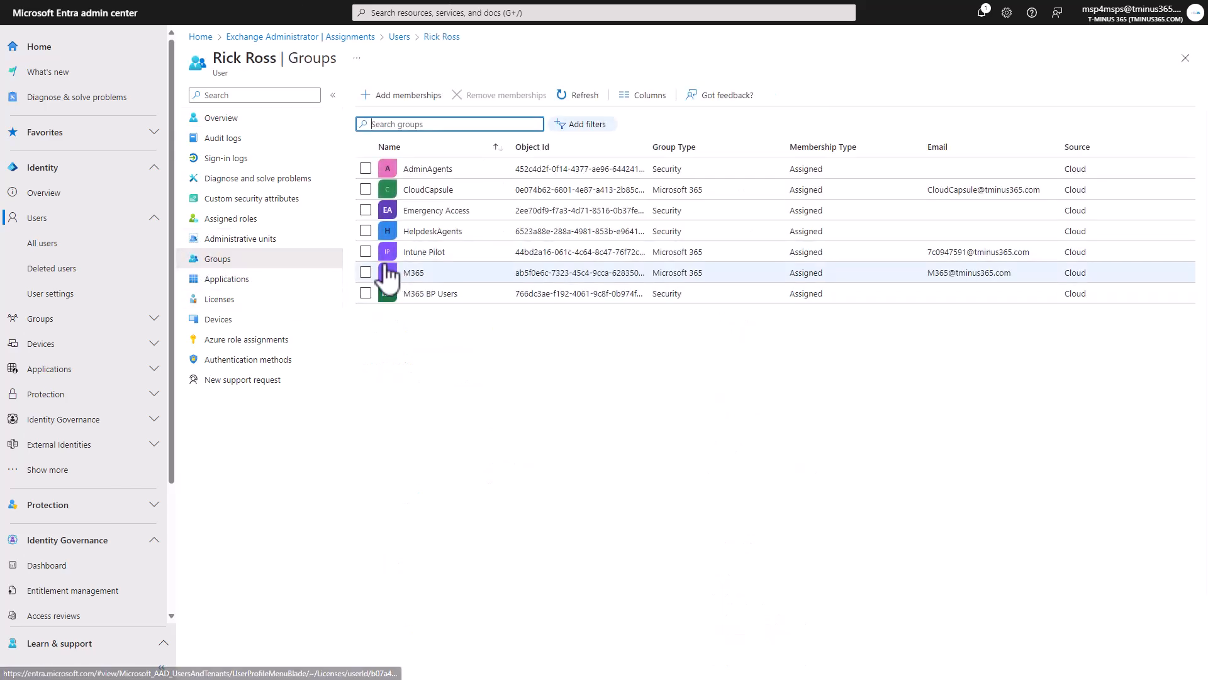
pyautogui.moveTo(488, 295); pyautogui.dragTo(408, 308)
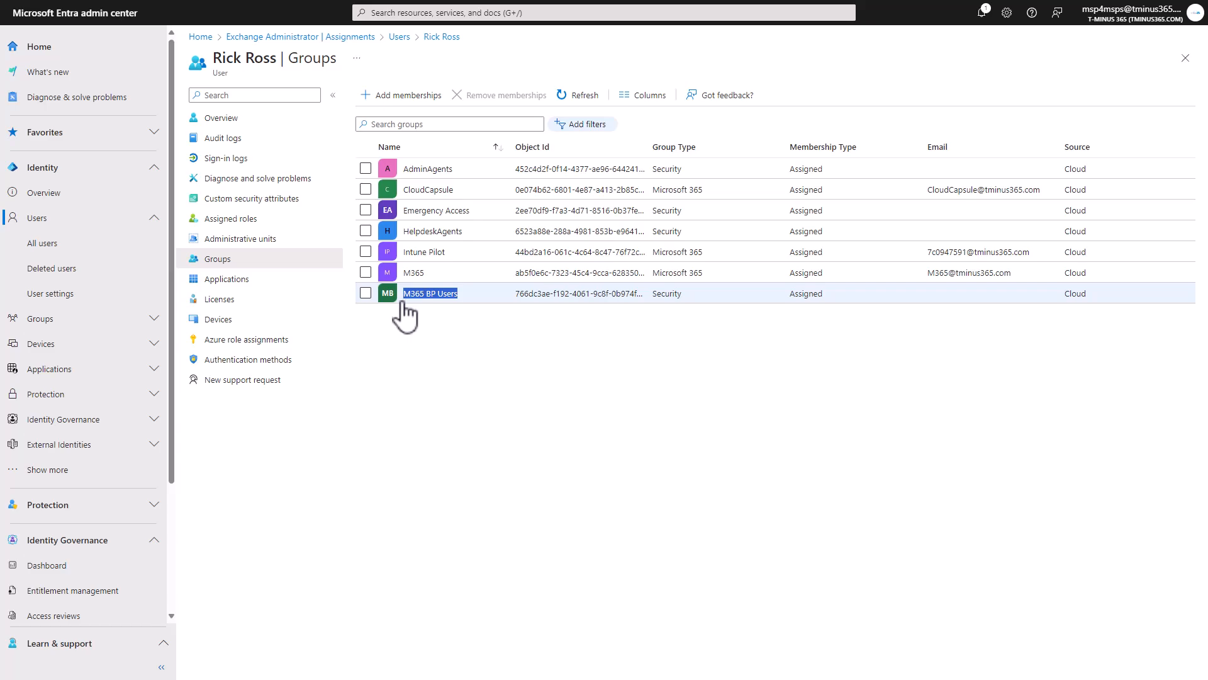
pyautogui.moveTo(406, 315); pyautogui.dragTo(415, 359)
pyautogui.click(444, 343)
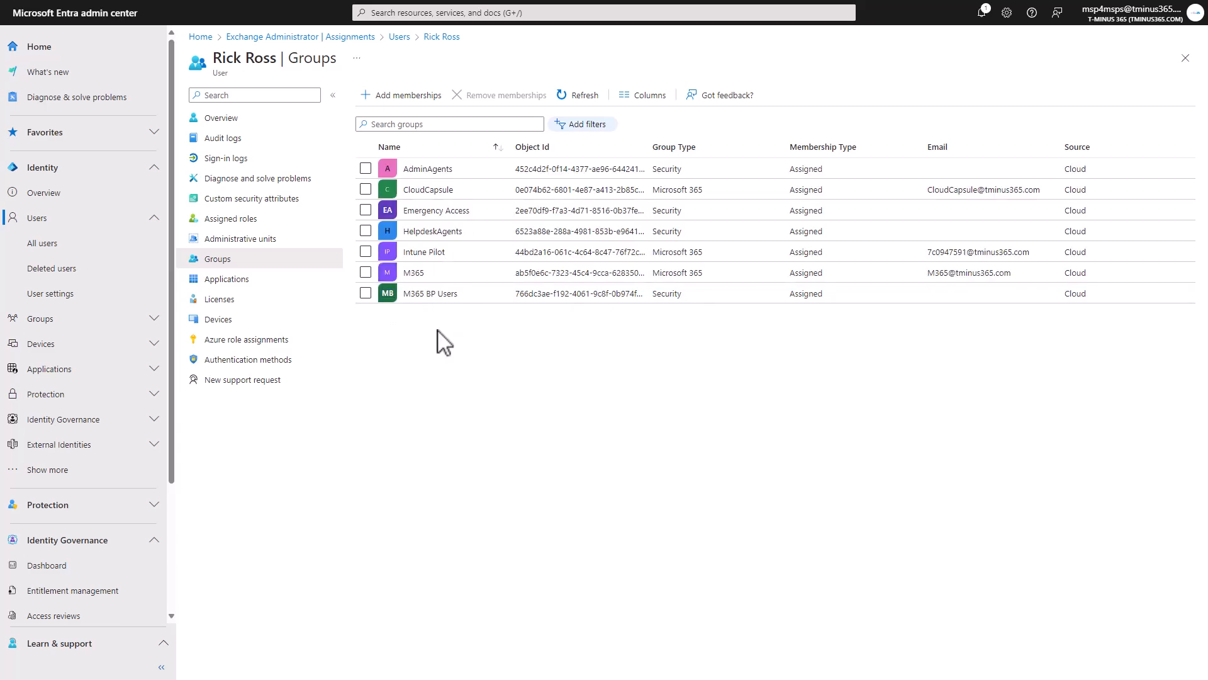
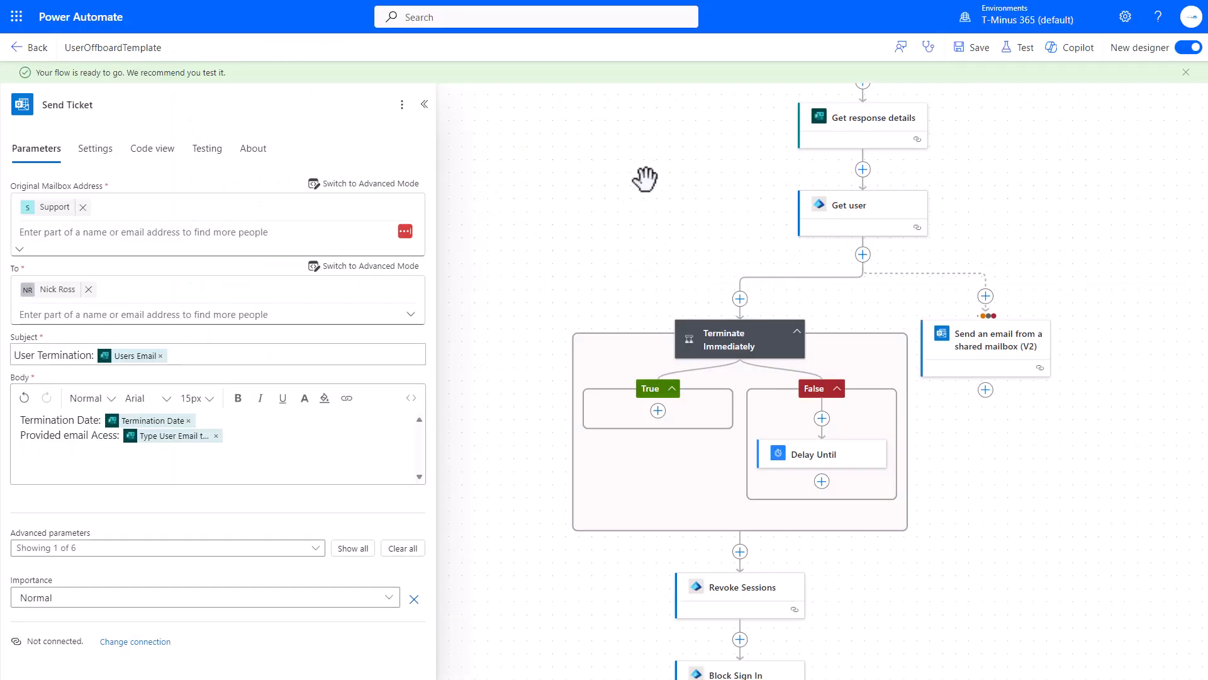
# Run a manual test of UserOffboardTemplate from the Test Flow panel, waiting for a form response.
pyautogui.click(1018, 48)
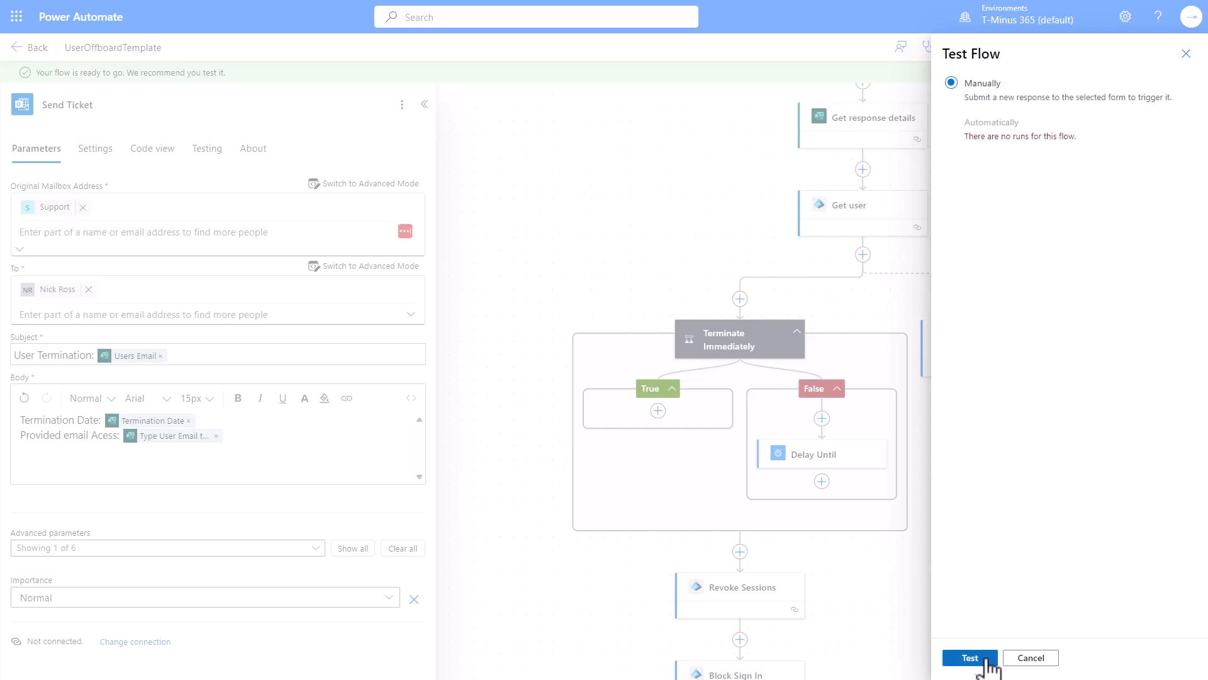
pyautogui.click(981, 657)
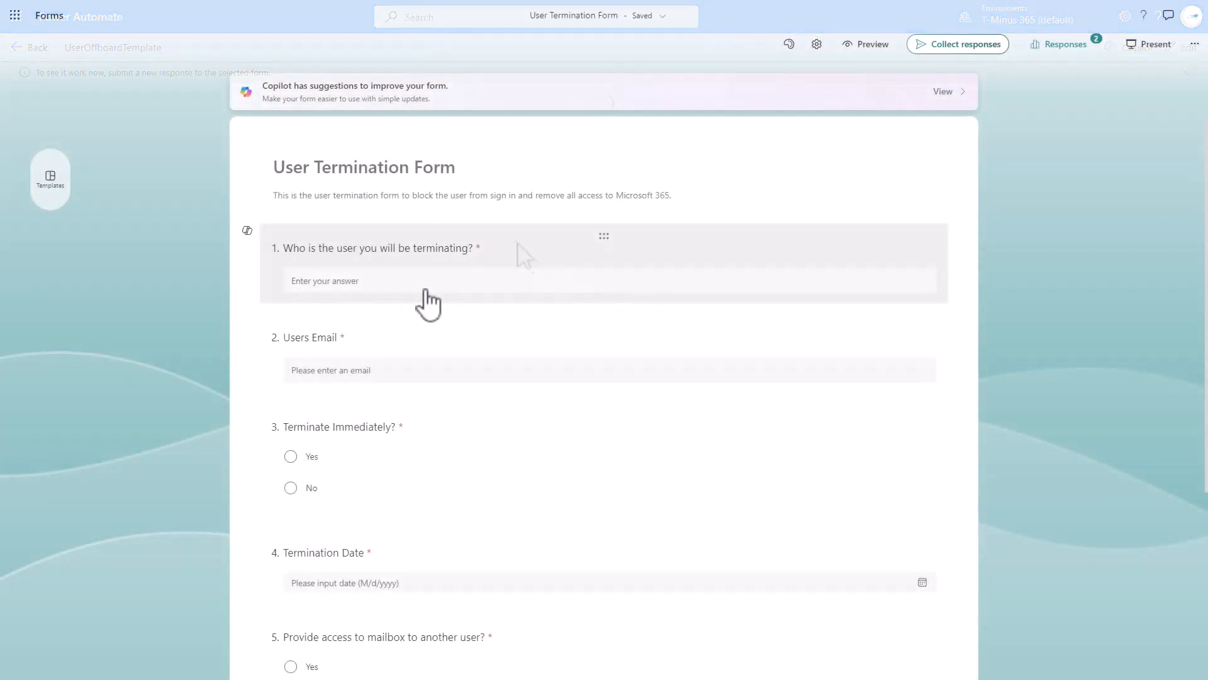
# Limit the User Termination Form to T-Minus 365 members and copy its shortened response link.
pyautogui.click(420, 292)
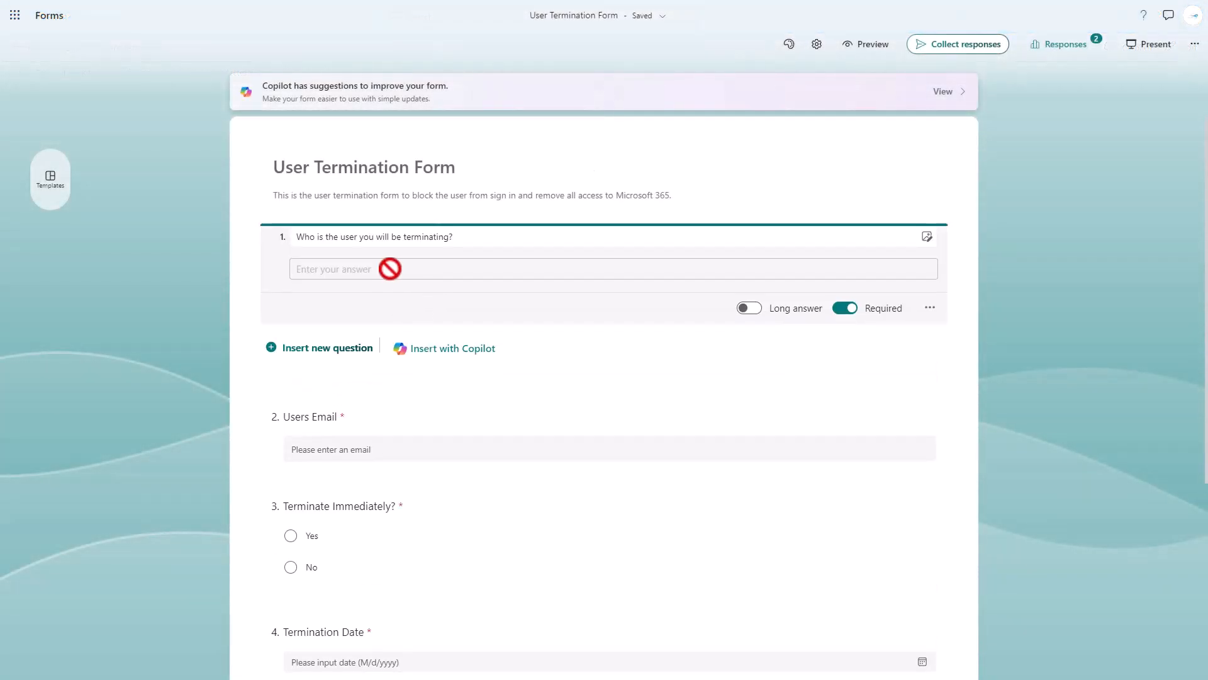
pyautogui.click(970, 56)
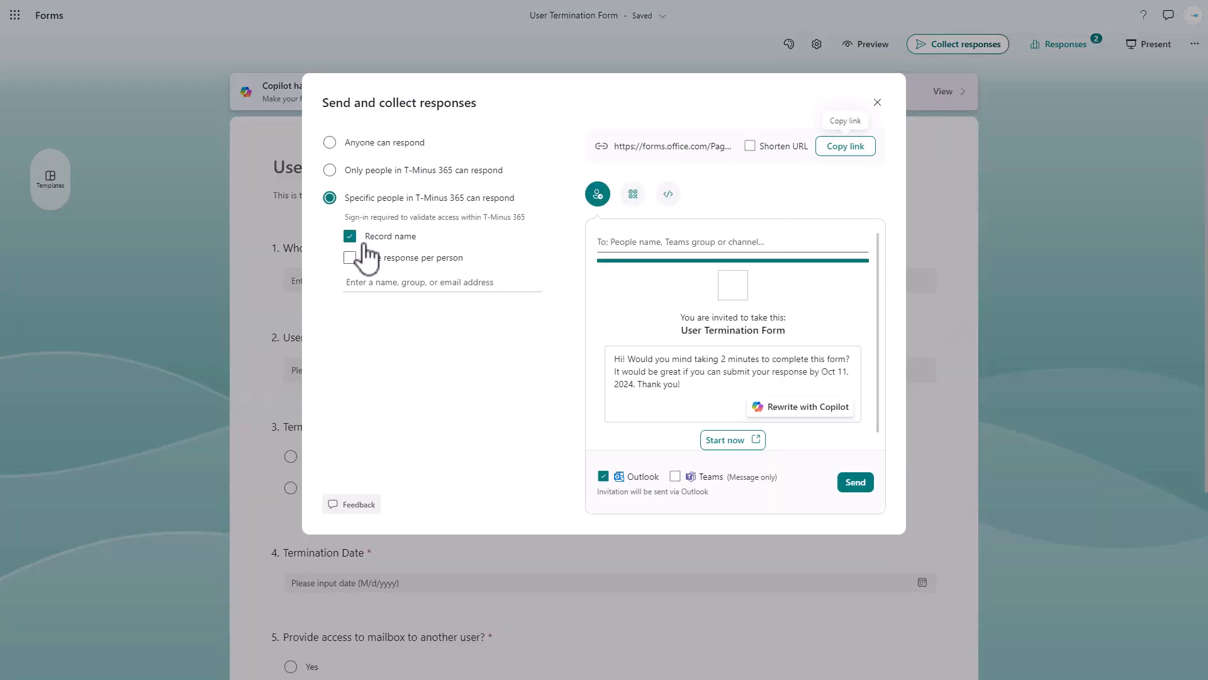
pyautogui.click(380, 171)
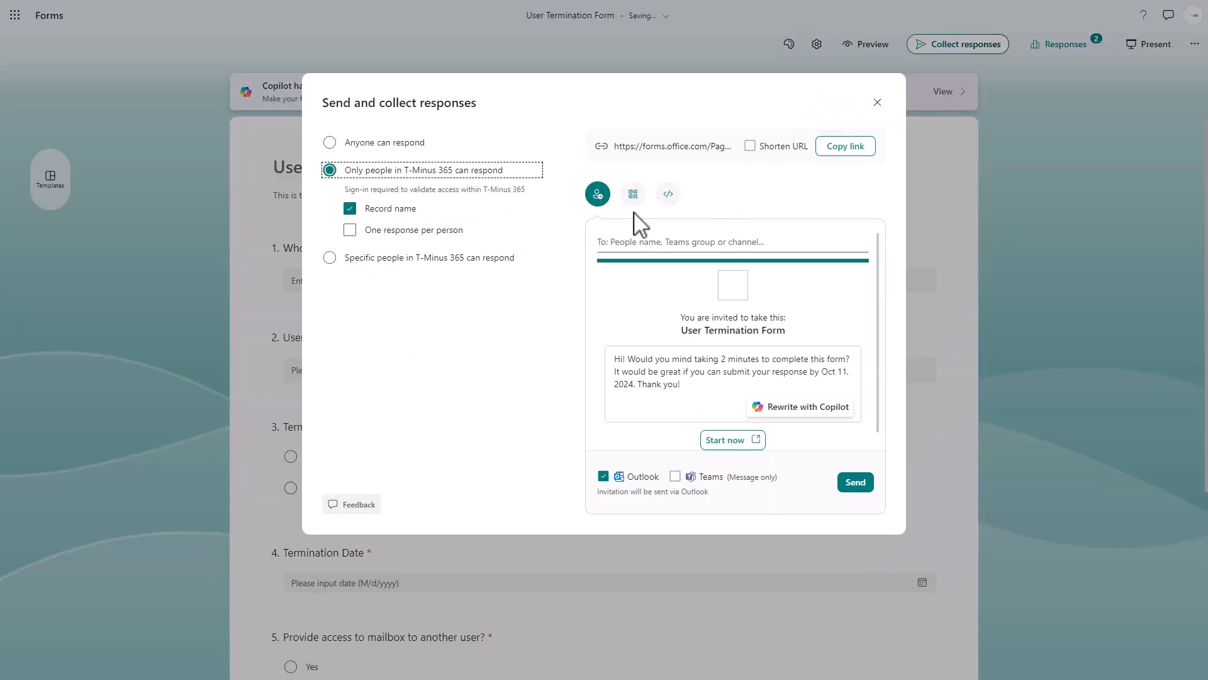
pyautogui.click(787, 148)
pyautogui.click(856, 151)
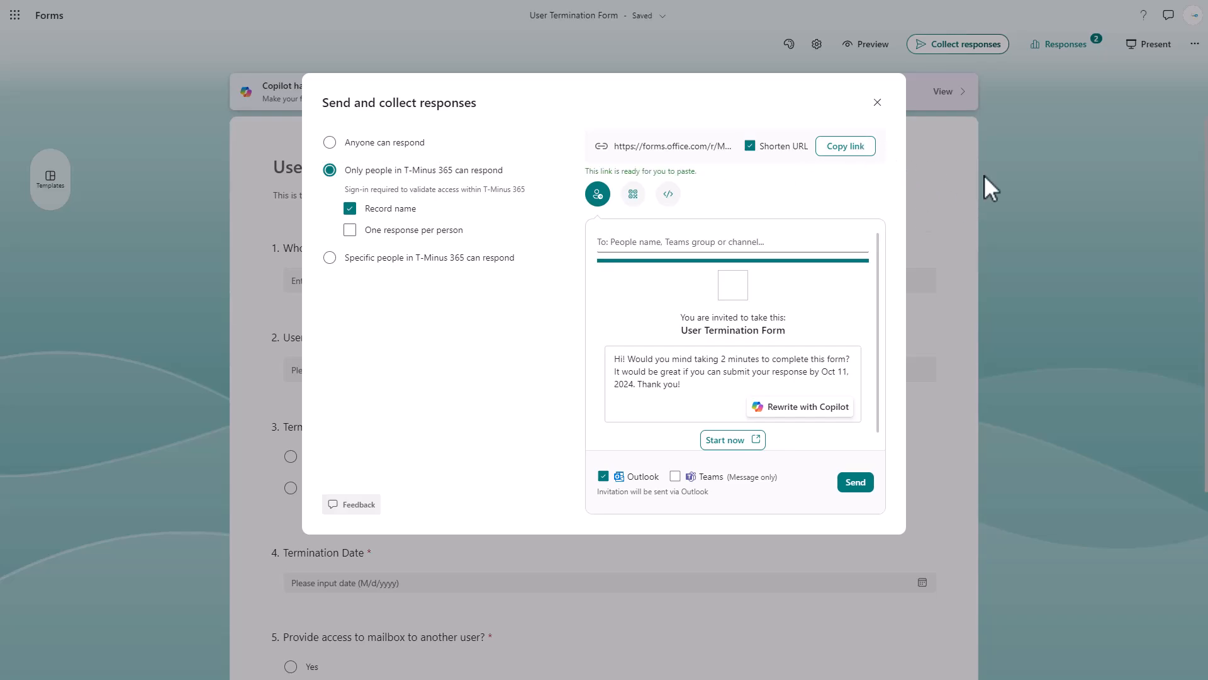
pyautogui.press('F11')
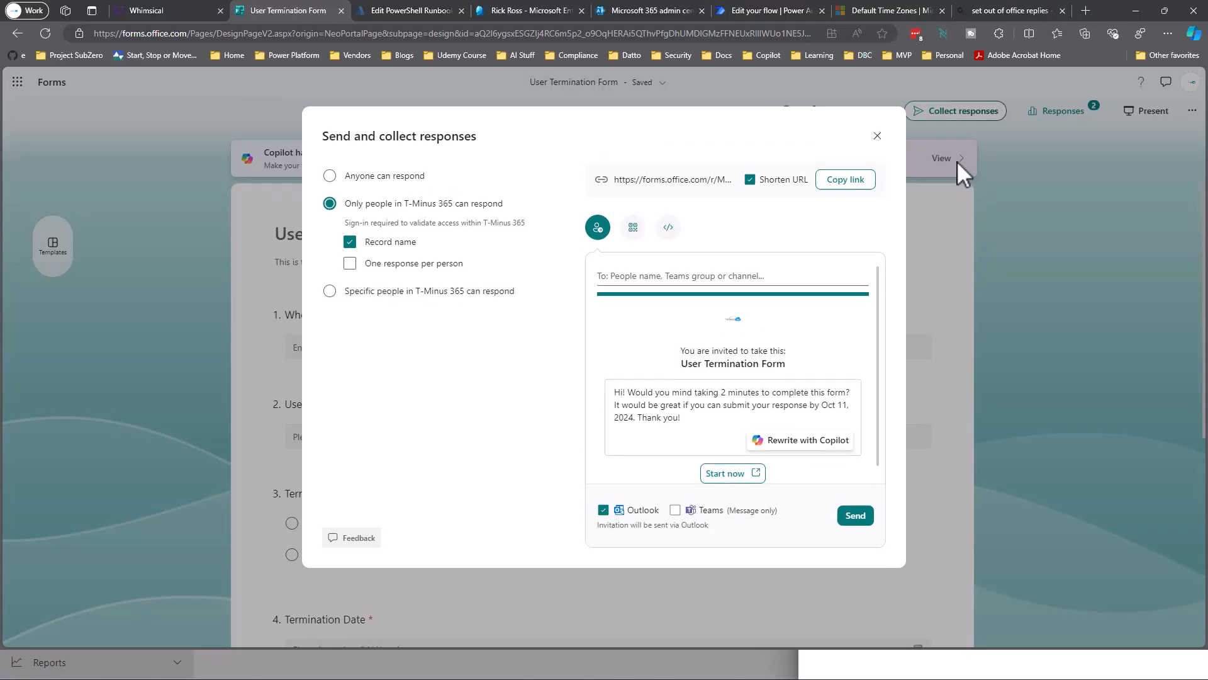
# Open the form link in a new tab and enter the departing user's name and email.
pyautogui.click(1087, 12)
pyautogui.hotkey('ctrl', 'v')
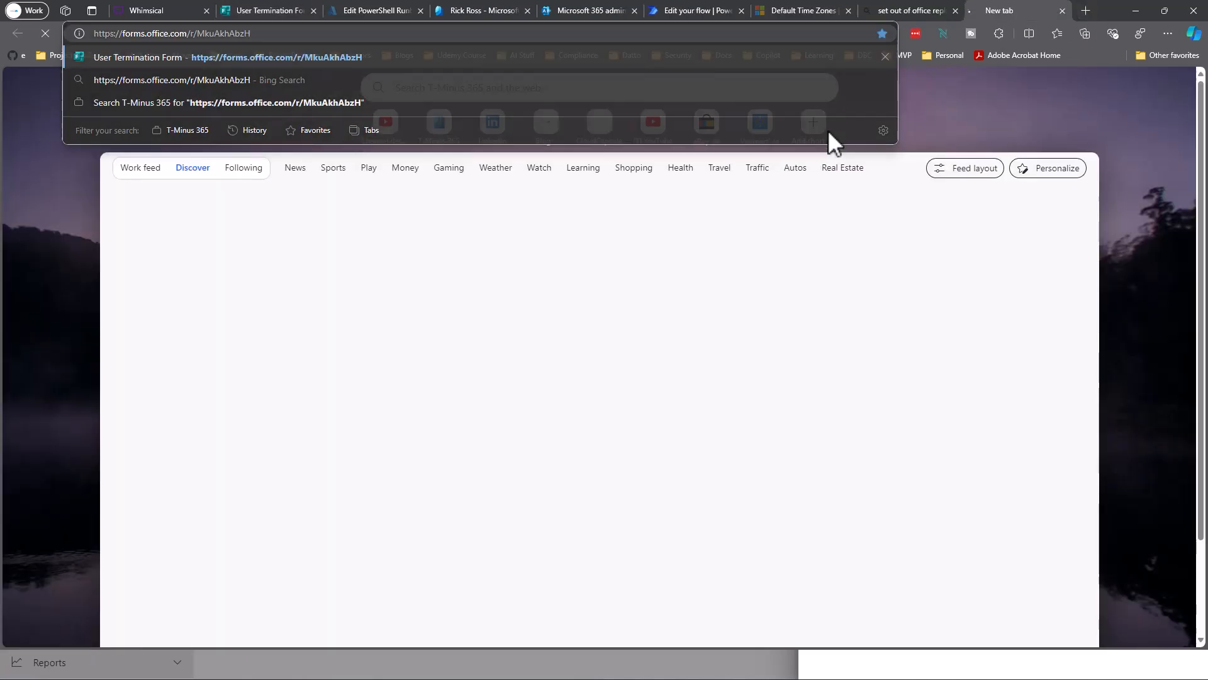
pyautogui.press('Return')
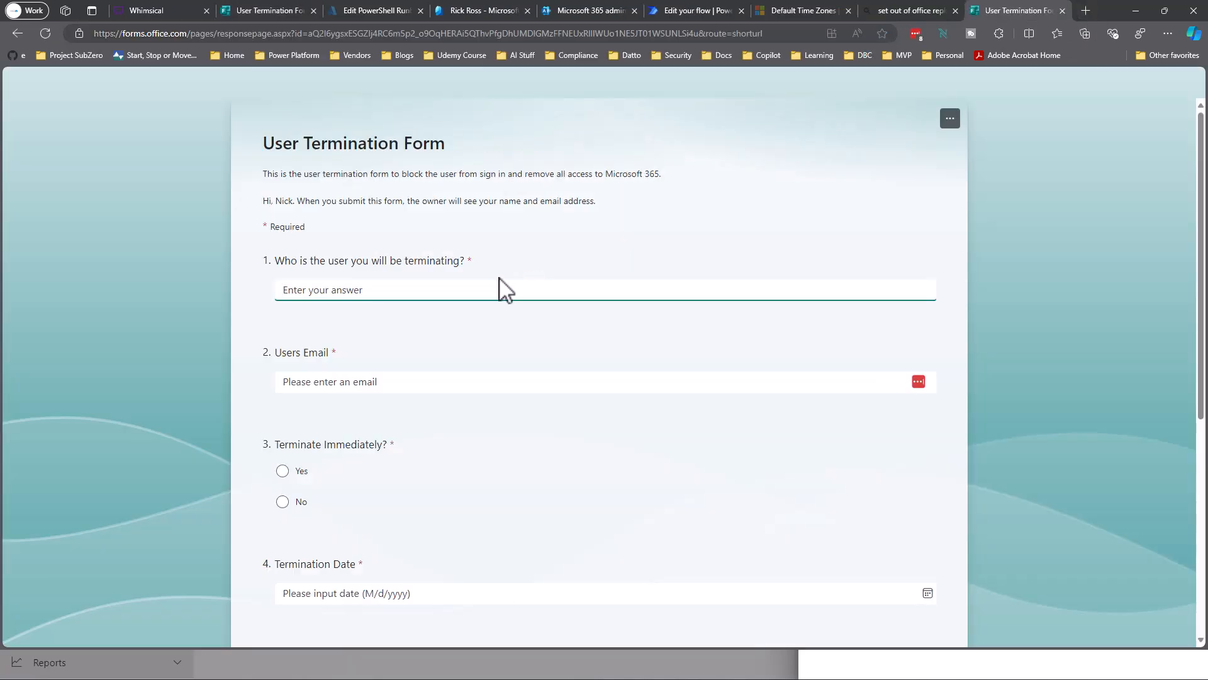
pyautogui.write('Rick Ross')
pyautogui.press('Tab')
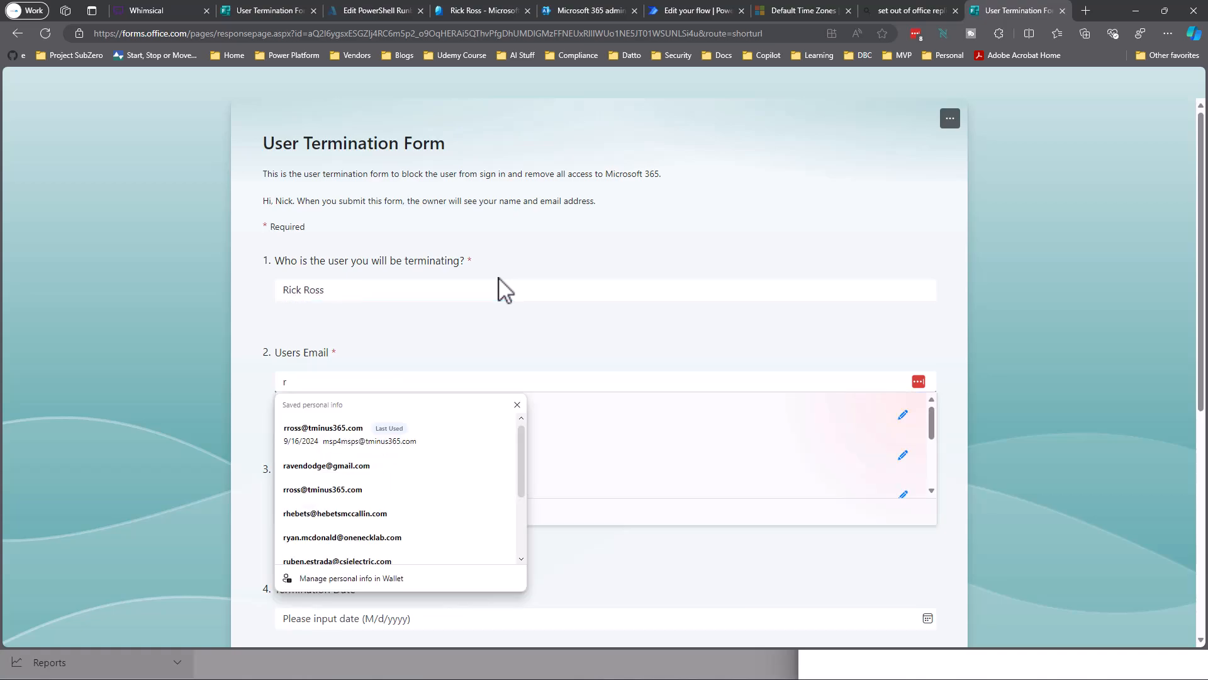
pyautogui.press('Tab')
# Answer Yes to immediate termination, date 10/4/2024, and Yes to mailbox access with a saved email, then submit.
pyautogui.scroll(-1, 437, 285)
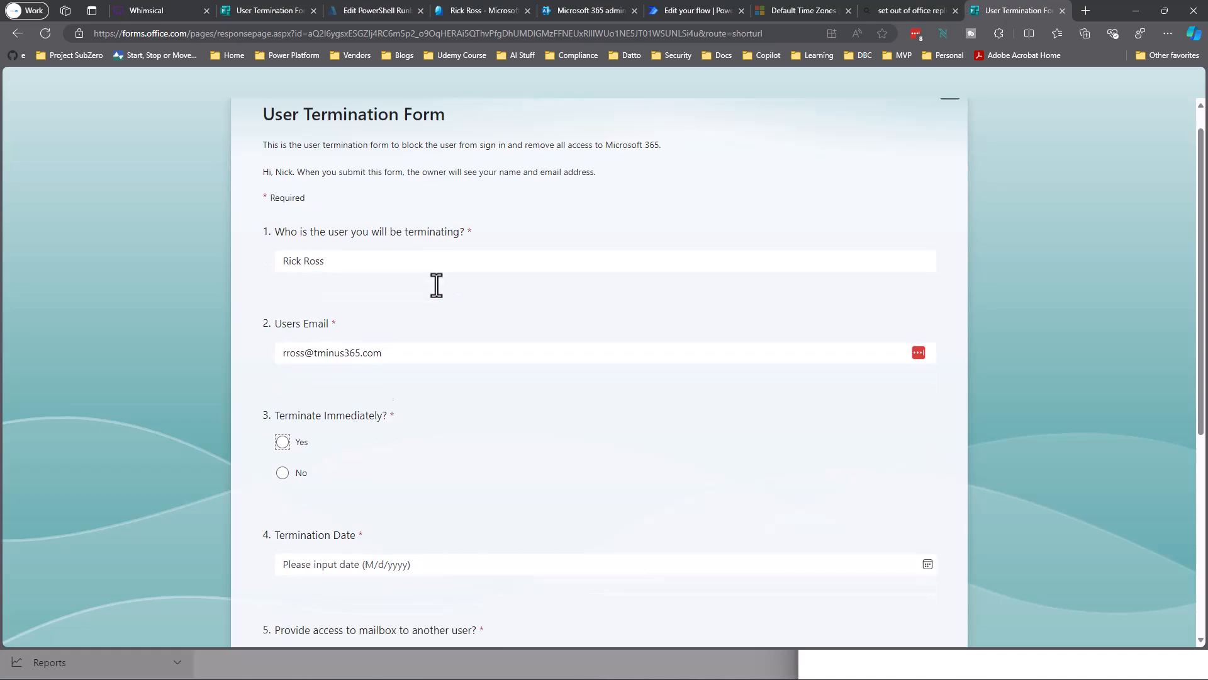
pyautogui.click(282, 344)
pyautogui.scroll(-2, 447, 352)
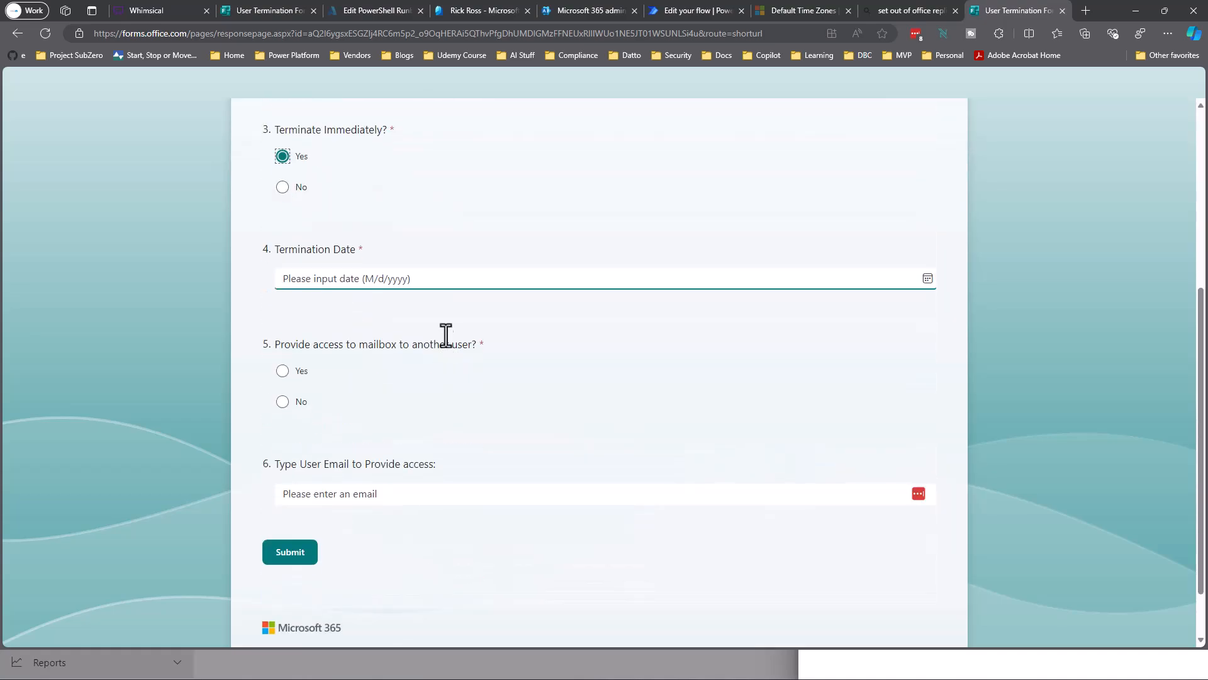
pyautogui.click(432, 275)
pyautogui.click(378, 344)
pyautogui.scroll(-1, 498, 314)
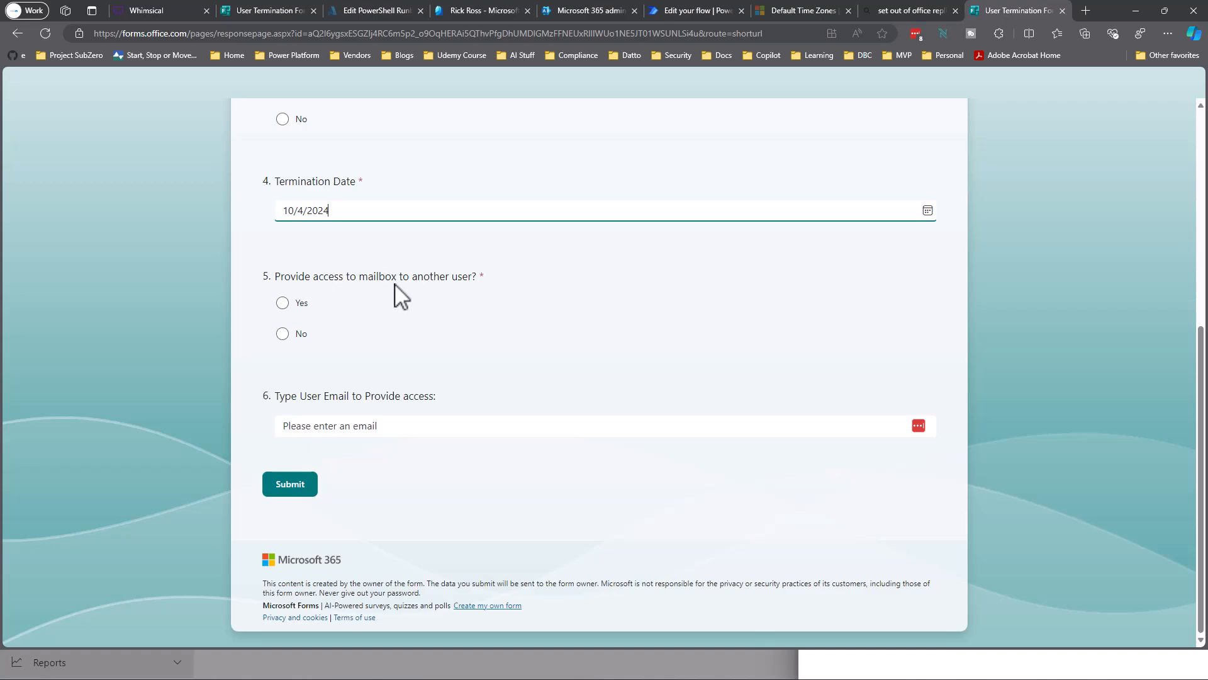
pyautogui.click(305, 305)
pyautogui.click(371, 428)
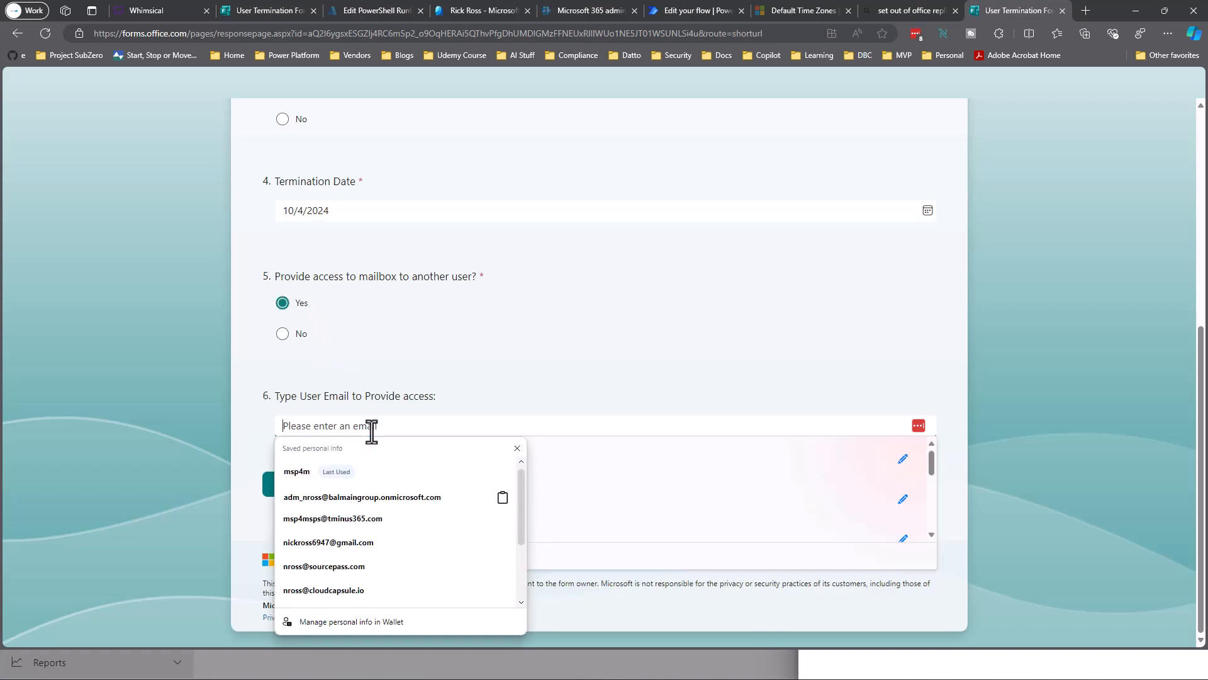
pyautogui.click(333, 518)
pyautogui.click(431, 430)
pyautogui.click(552, 467)
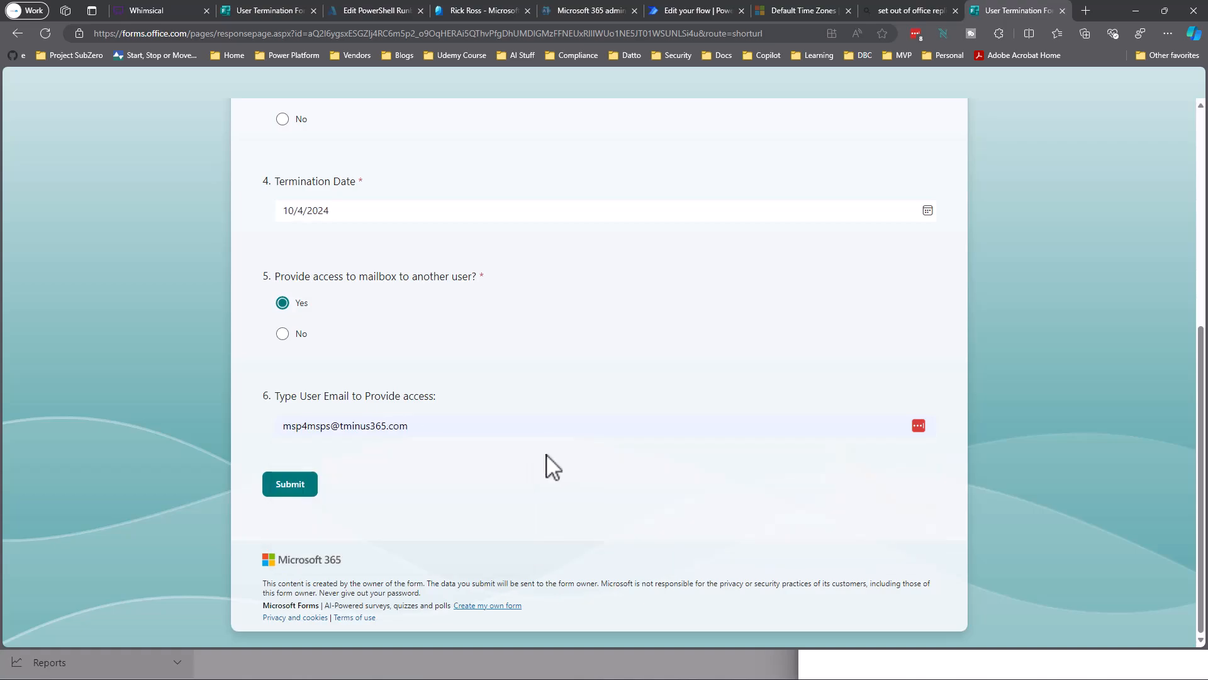
pyautogui.click(303, 484)
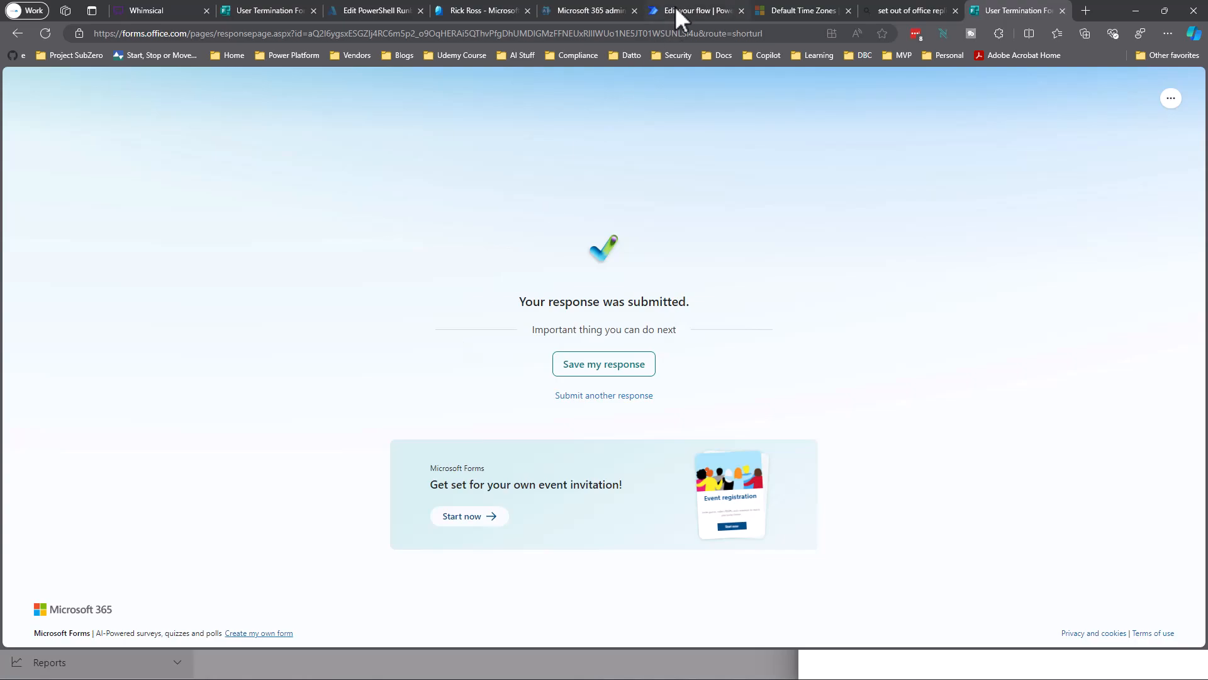
pyautogui.click(675, 10)
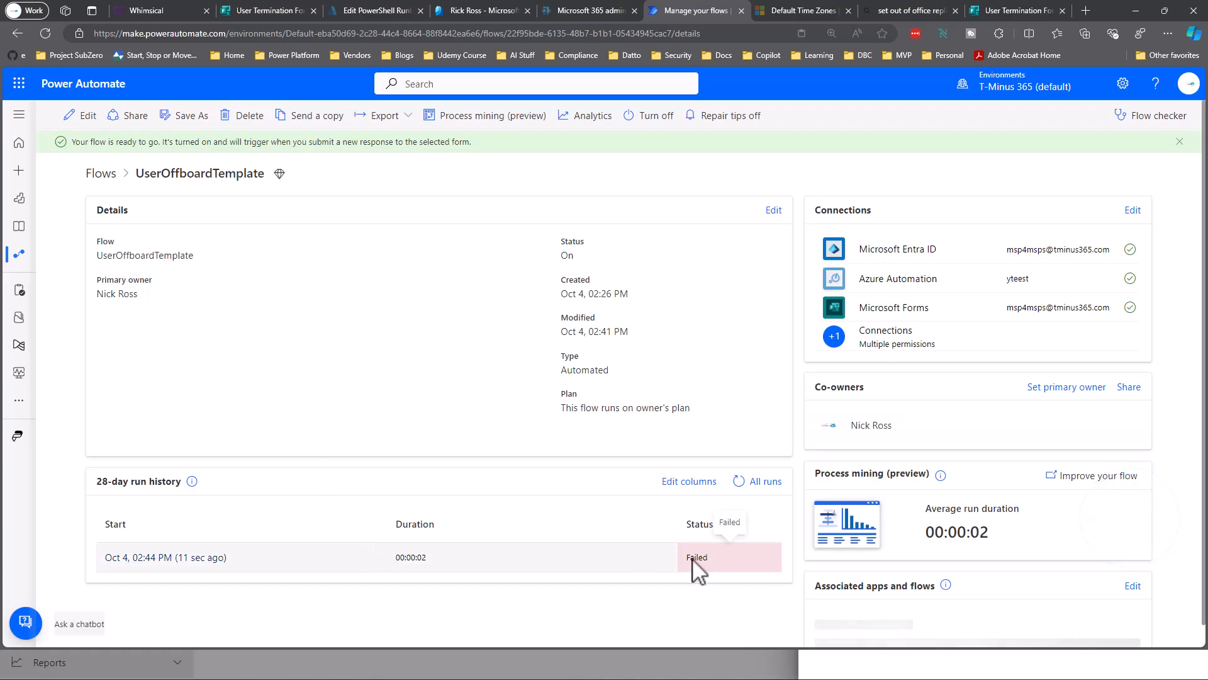
# Open the failed run from the flow's 28-day run history.
pyautogui.click(155, 557)
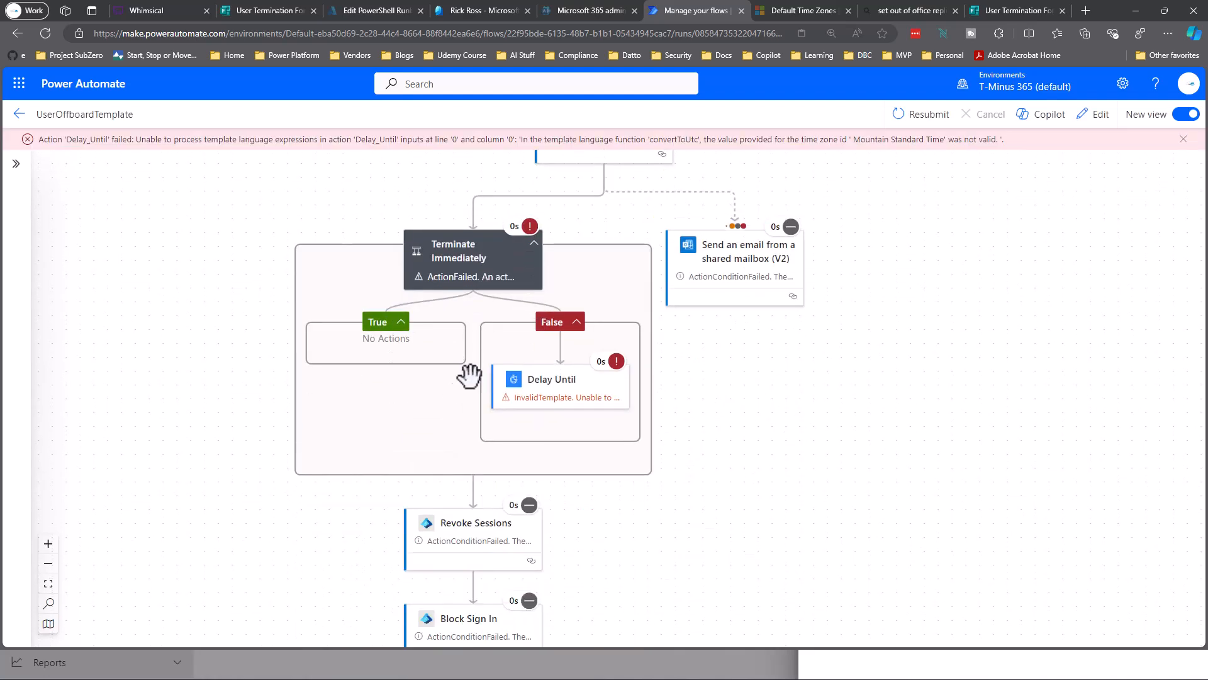
# Inspect the Delay Until error about the invalid 'Mountain Standard Time' time zone.
pyautogui.click(625, 403)
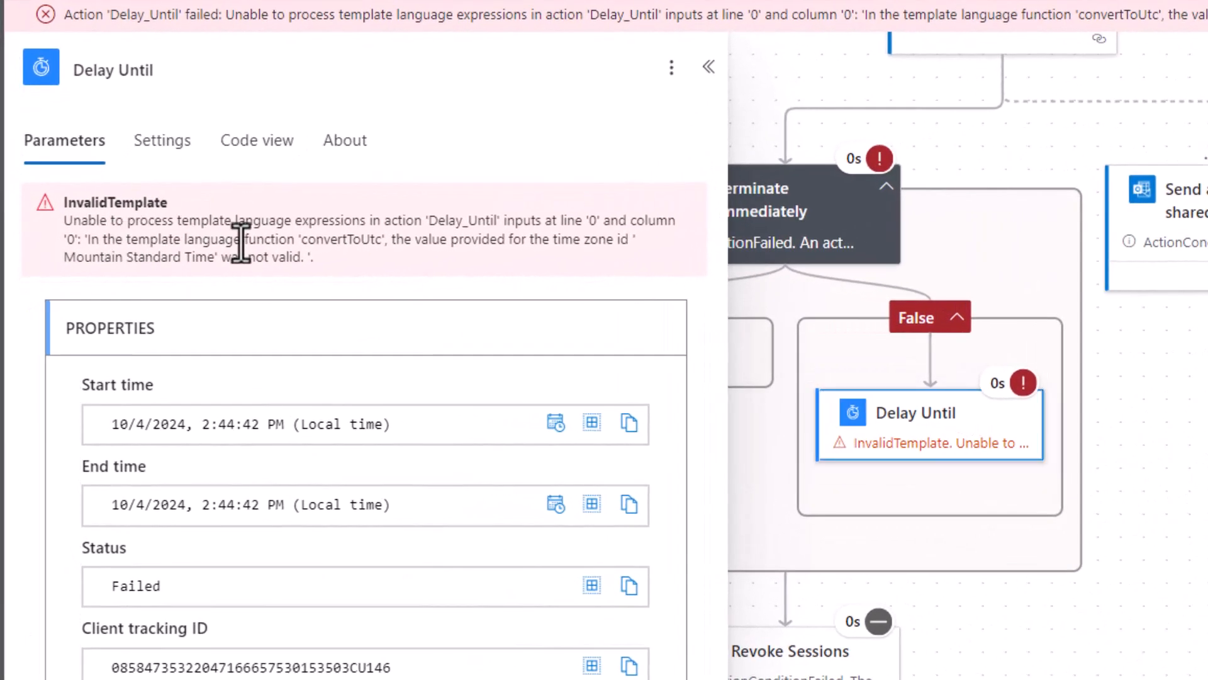
pyautogui.moveTo(70, 275); pyautogui.dragTo(260, 275)
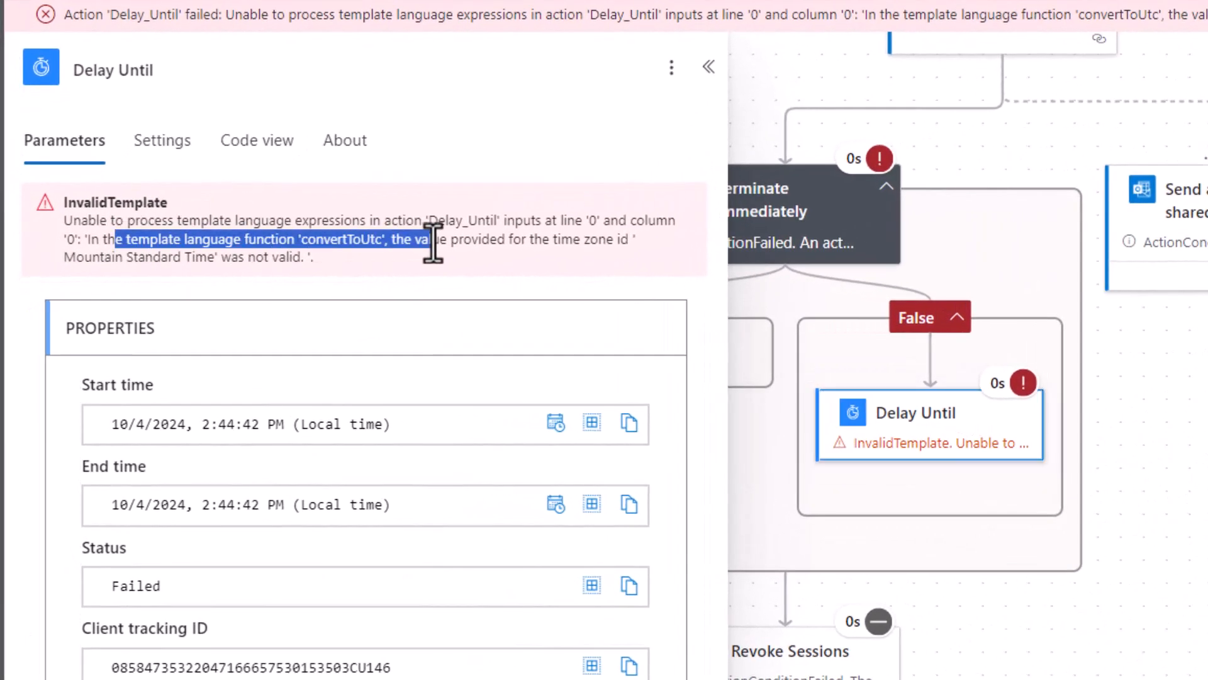
pyautogui.click(859, 308)
pyautogui.moveTo(1035, 322); pyautogui.dragTo(1207, 402)
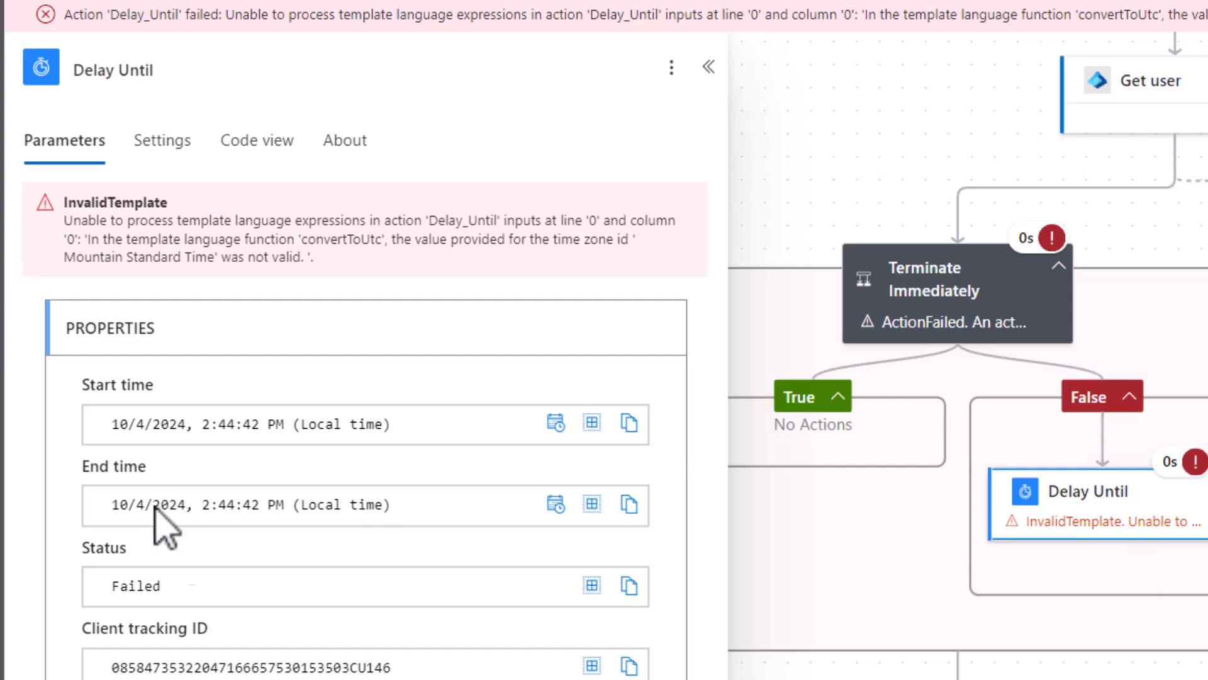
pyautogui.moveTo(182, 240); pyautogui.dragTo(179, 272)
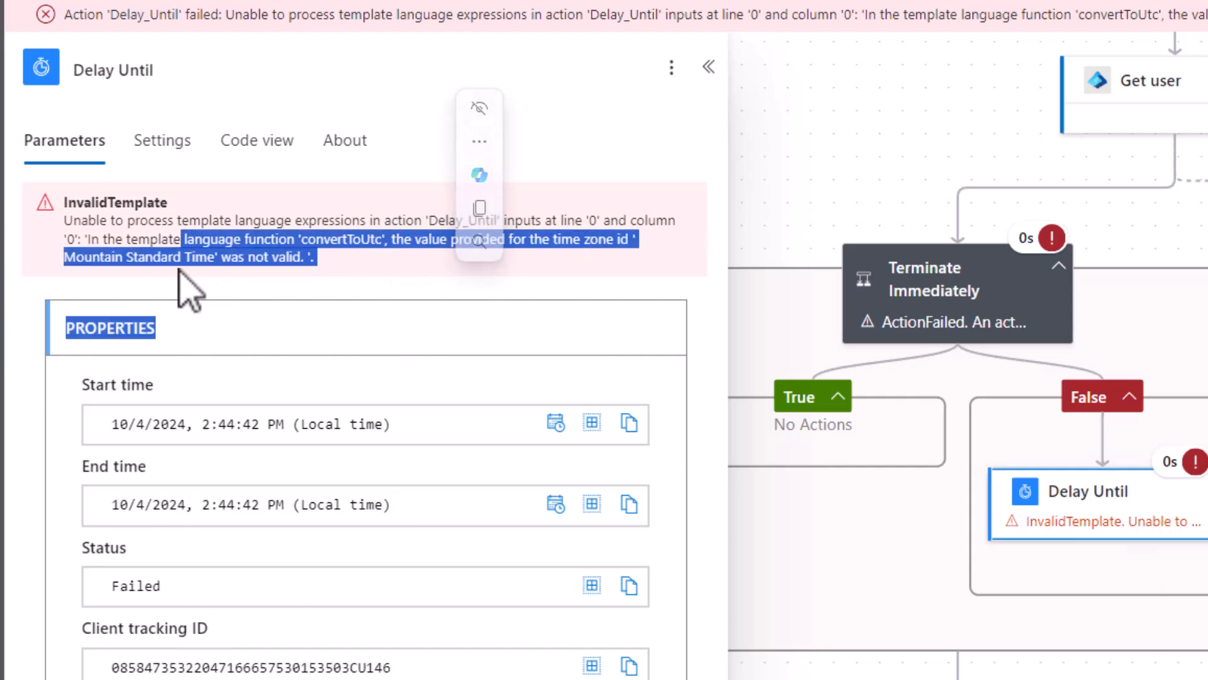
pyautogui.click(466, 272)
# Check the Terminate Immediately condition's run results.
pyautogui.click(947, 315)
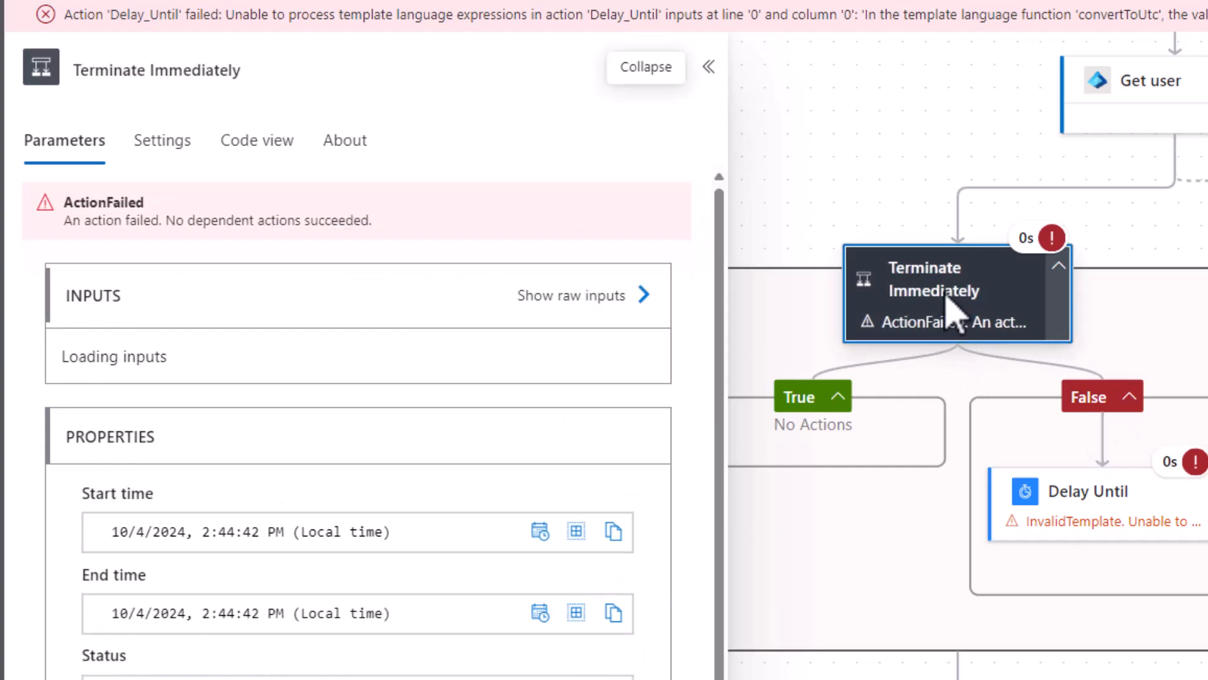
pyautogui.scroll(-2, 305, 503)
pyautogui.moveTo(112, 633); pyautogui.dragTo(144, 633)
pyautogui.scroll(1, 305, 604)
pyautogui.scroll(1, 308, 585)
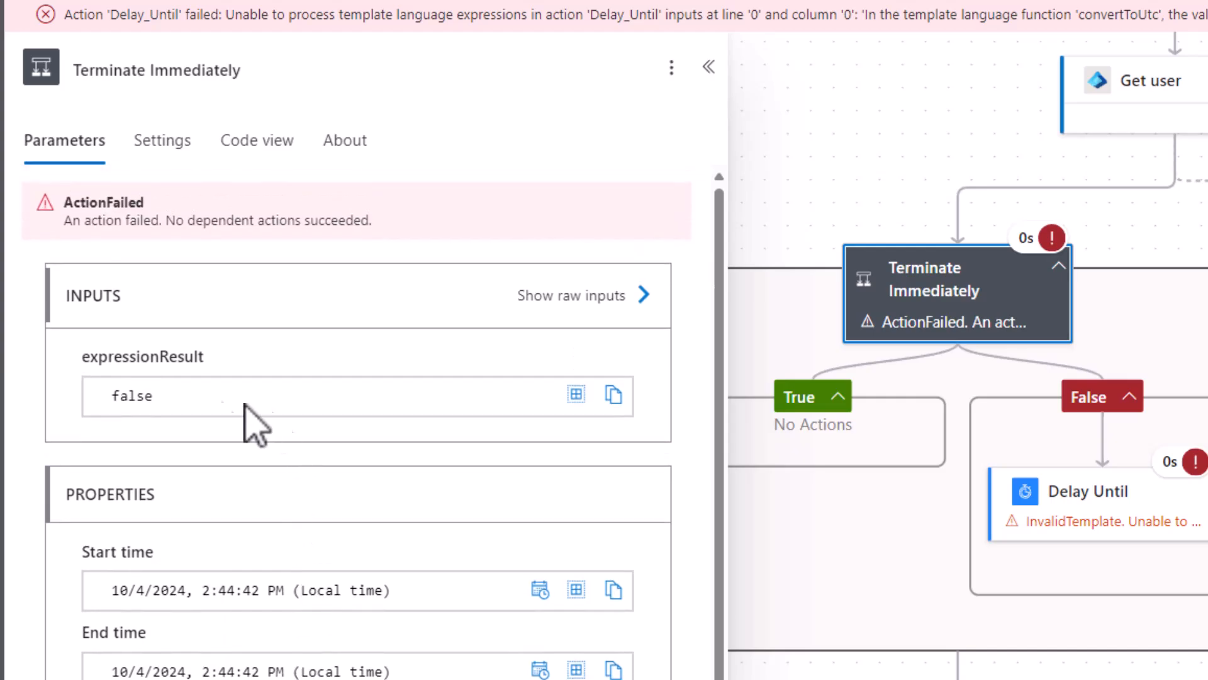
pyautogui.moveTo(148, 394); pyautogui.dragTo(93, 434)
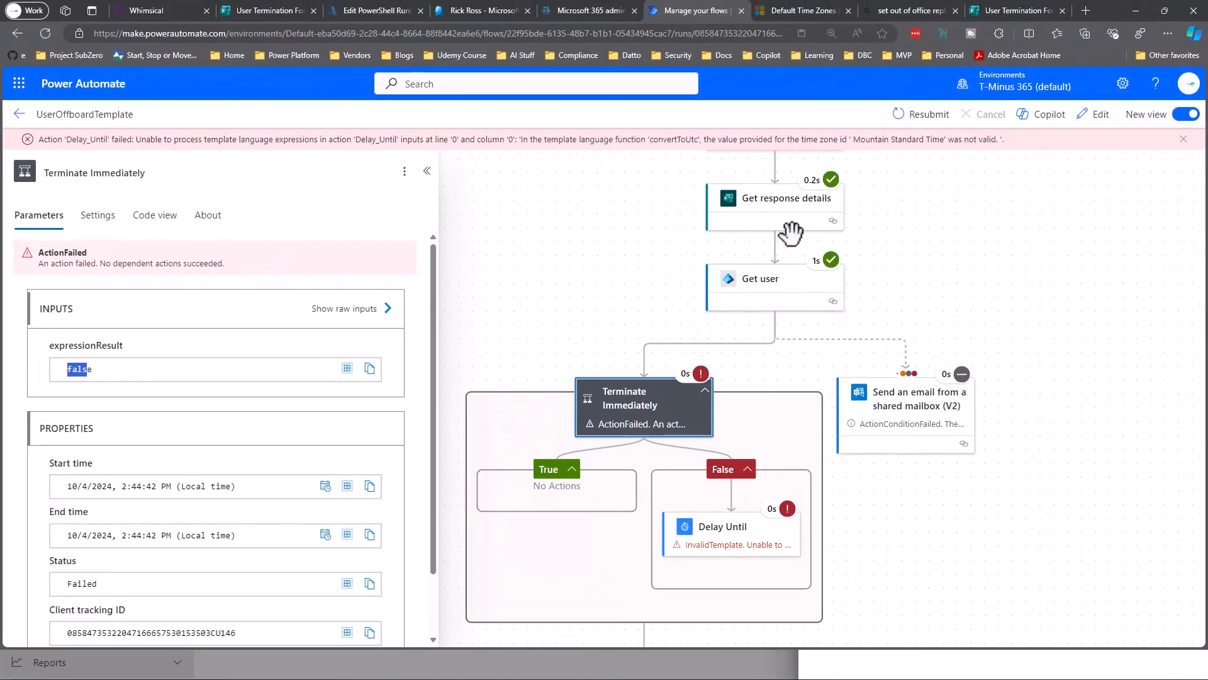
# Compare the Yes answer in Get response details outputs with the condition's false result, then edit the flow.
pyautogui.click(786, 221)
pyautogui.scroll(-5, 298, 406)
pyautogui.scroll(-6, 299, 406)
pyautogui.scroll(-2, 323, 585)
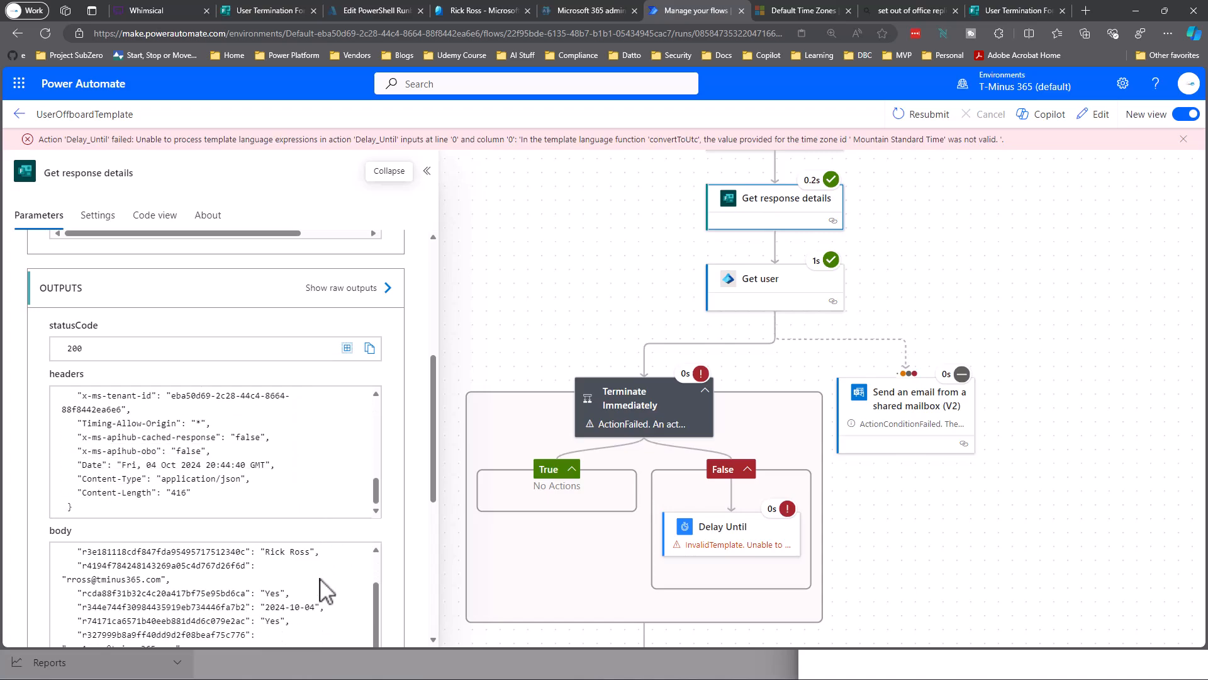
pyautogui.moveTo(291, 593); pyautogui.dragTo(63, 613)
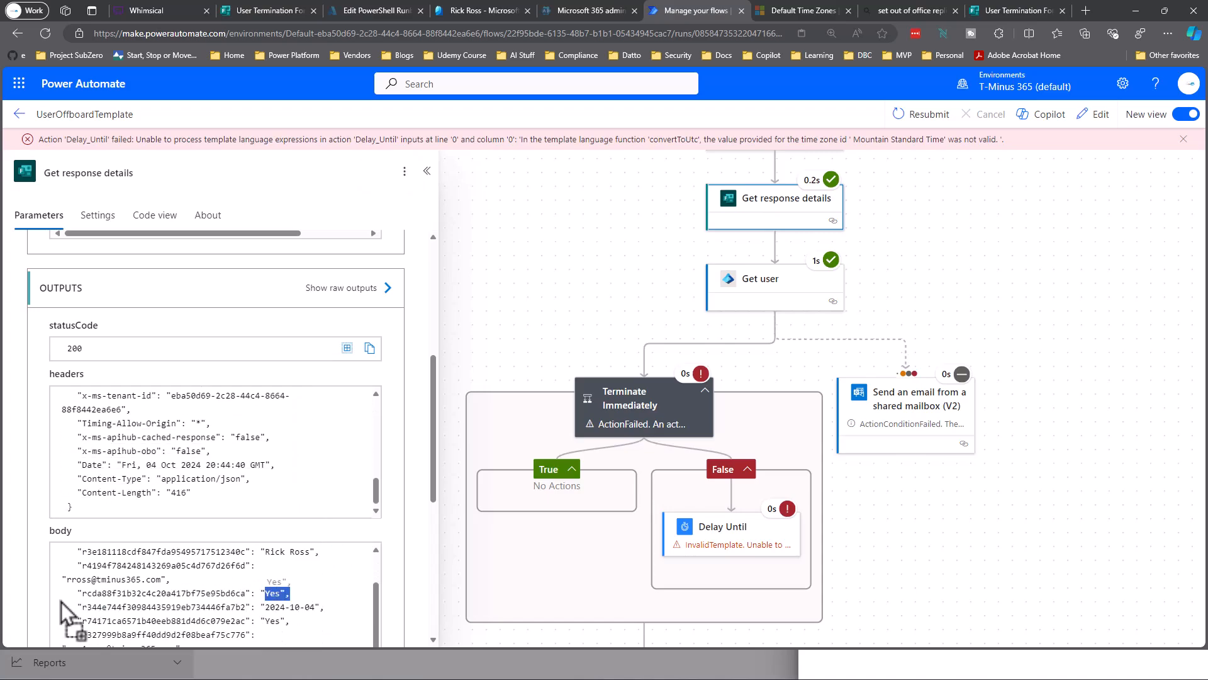
pyautogui.click(630, 407)
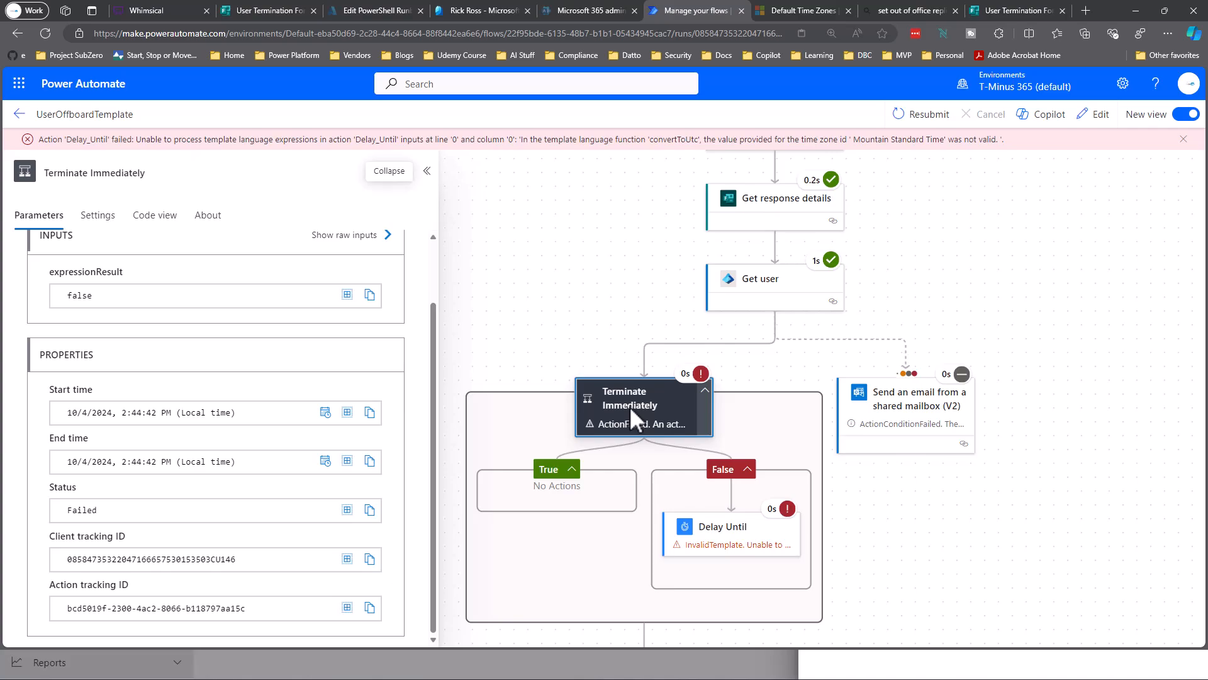
pyautogui.click(1095, 115)
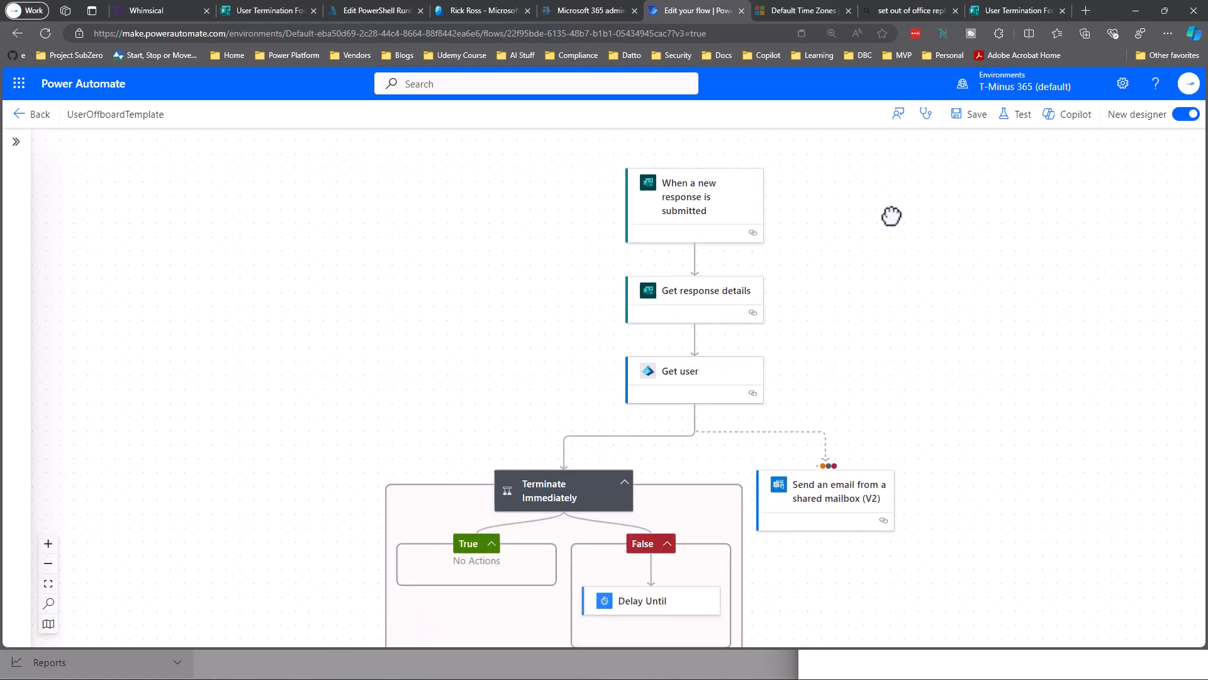
# Replace the condition's old token with the 'Terminate Immediately?' answer, compared to Yes.
pyautogui.click(556, 540)
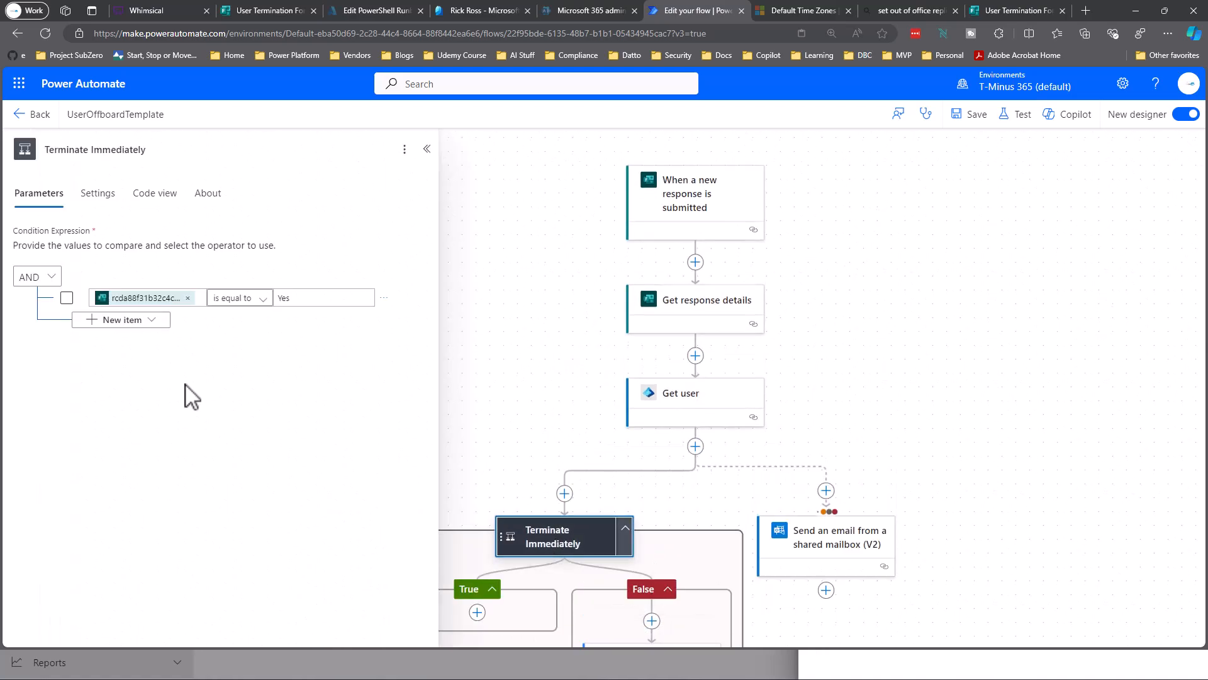
pyautogui.click(187, 299)
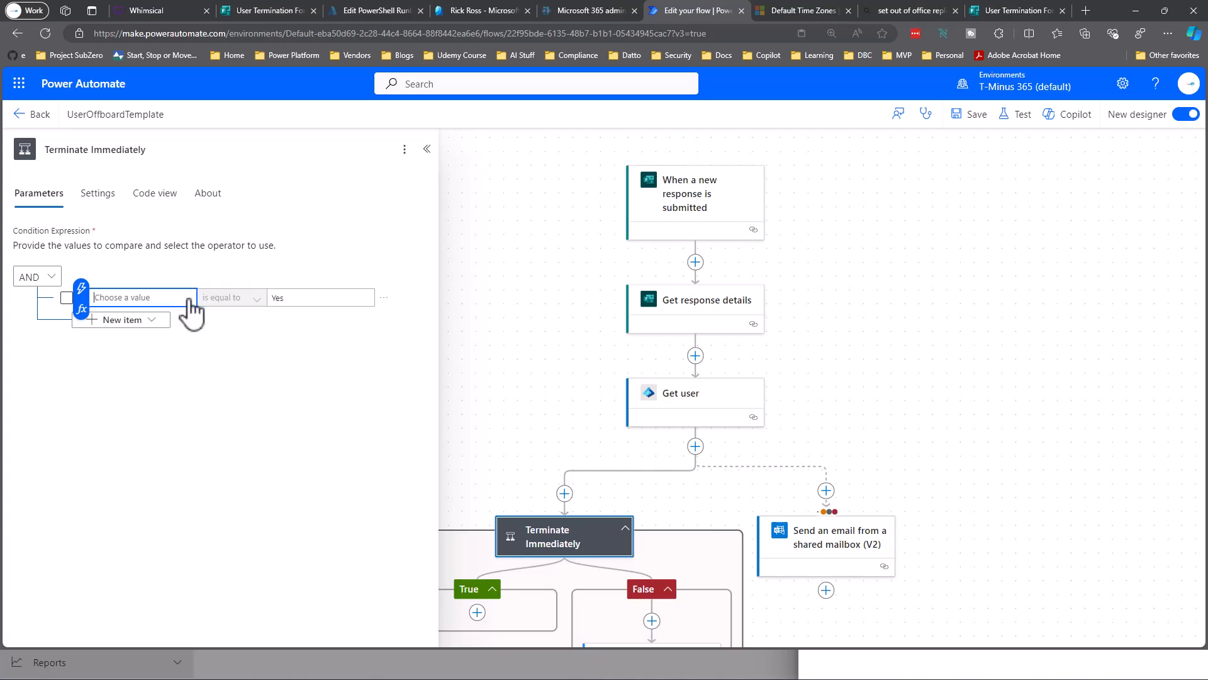
pyautogui.click(81, 288)
pyautogui.scroll(-3, 306, 592)
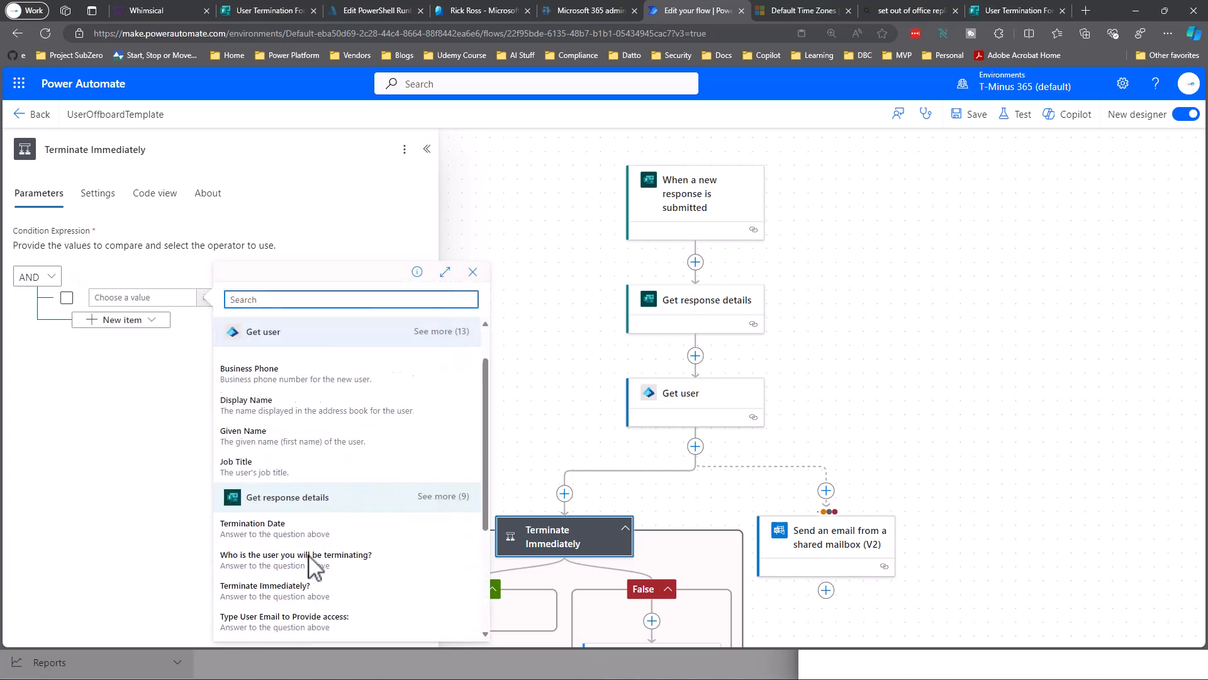
pyautogui.click(315, 522)
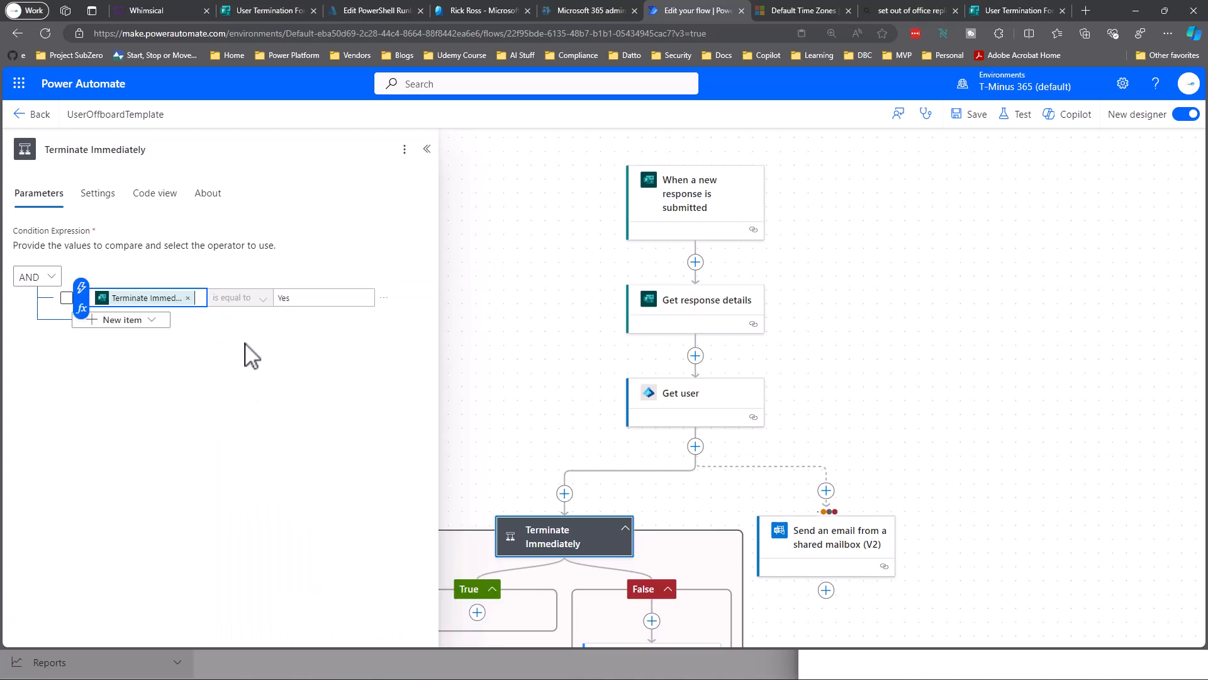
pyautogui.click(320, 302)
pyautogui.click(323, 328)
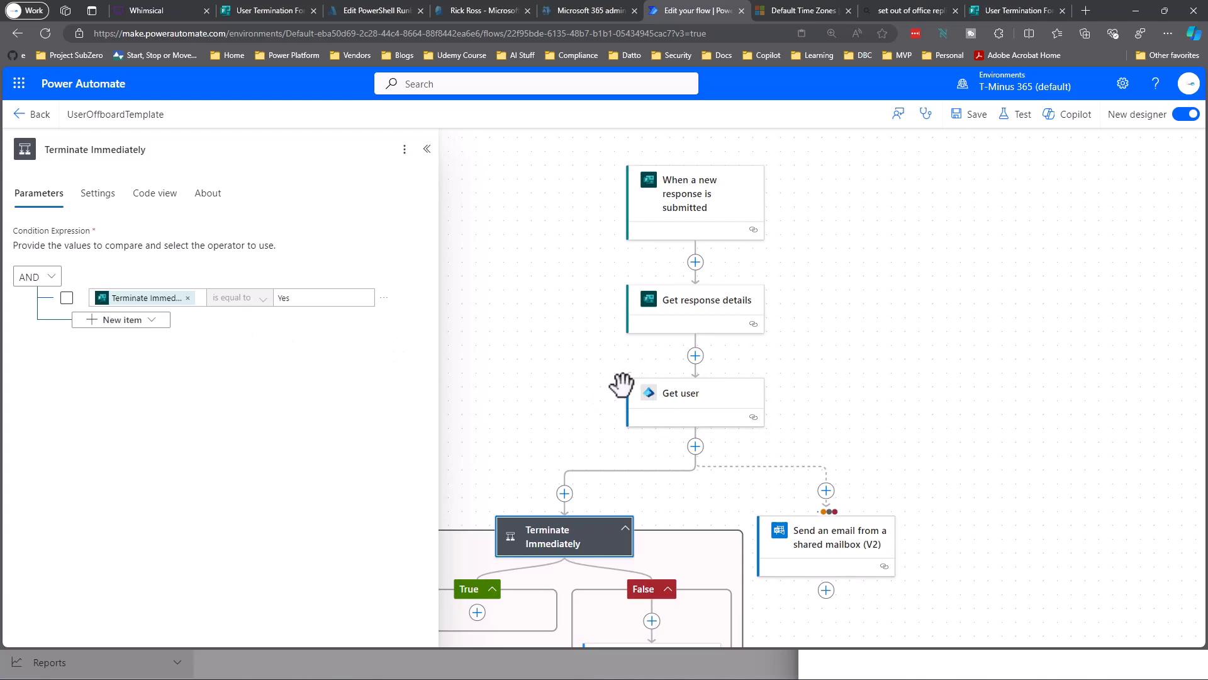
# Re-apply the Delay Until convertToUtc timestamp expression and save the flow.
pyautogui.scroll(-2, 502, 405)
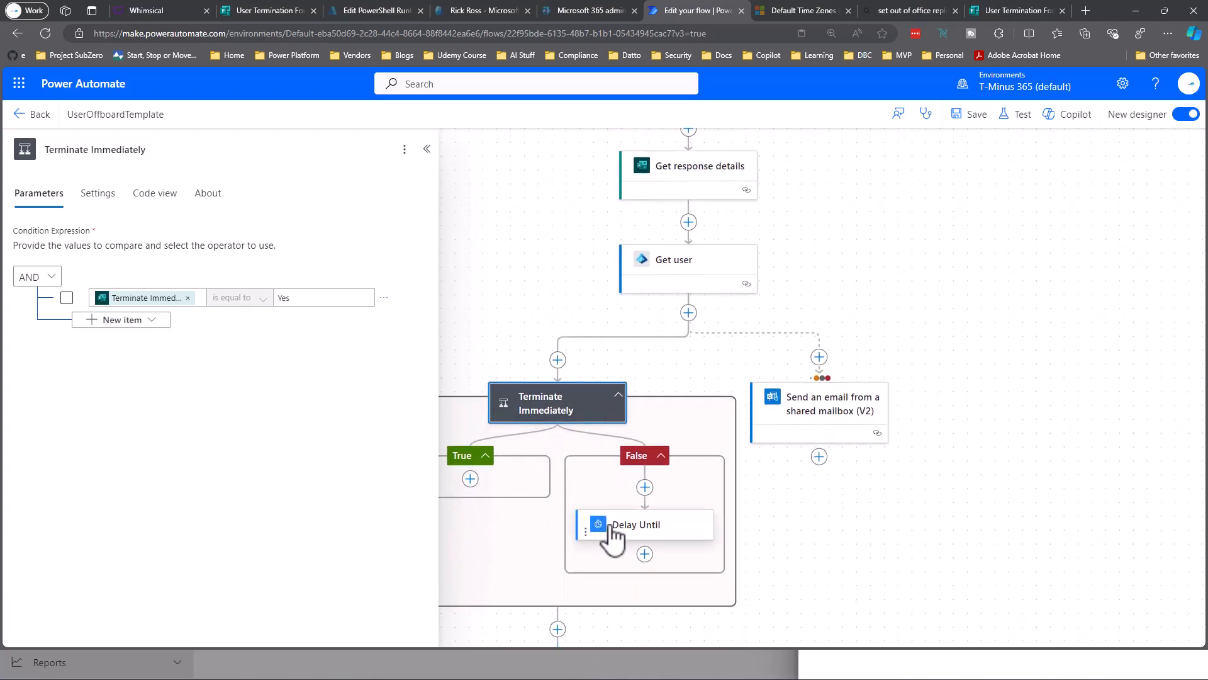
pyautogui.click(606, 530)
pyautogui.click(66, 250)
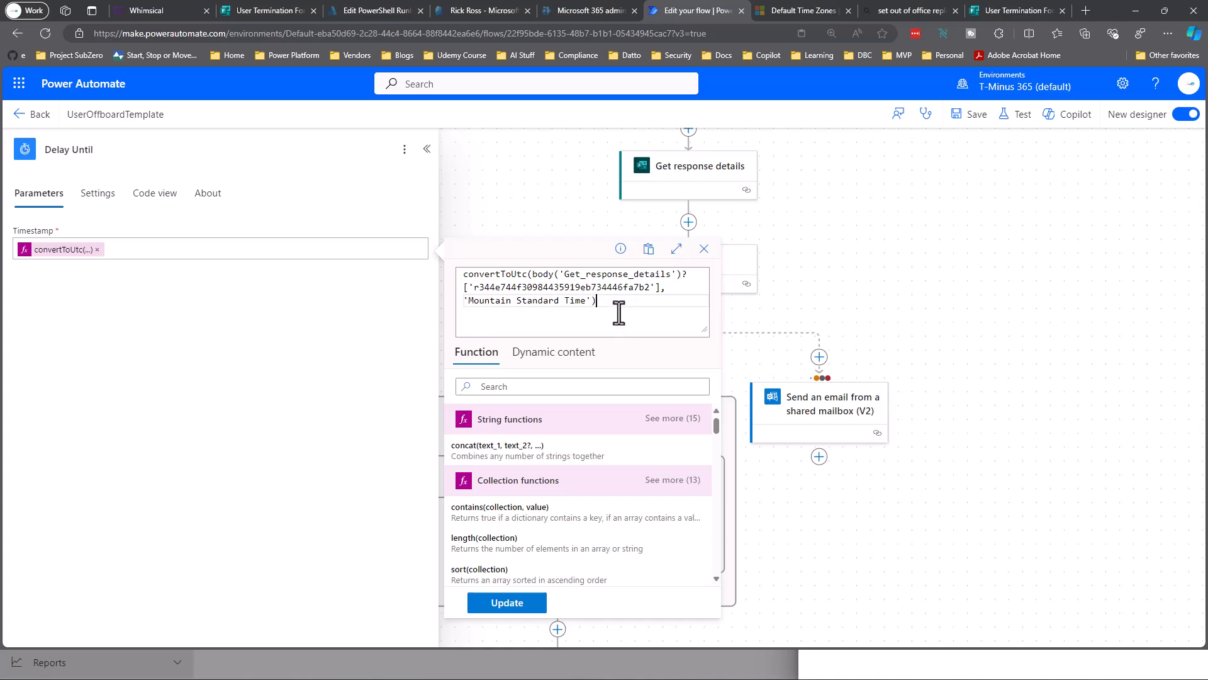
pyautogui.click(513, 604)
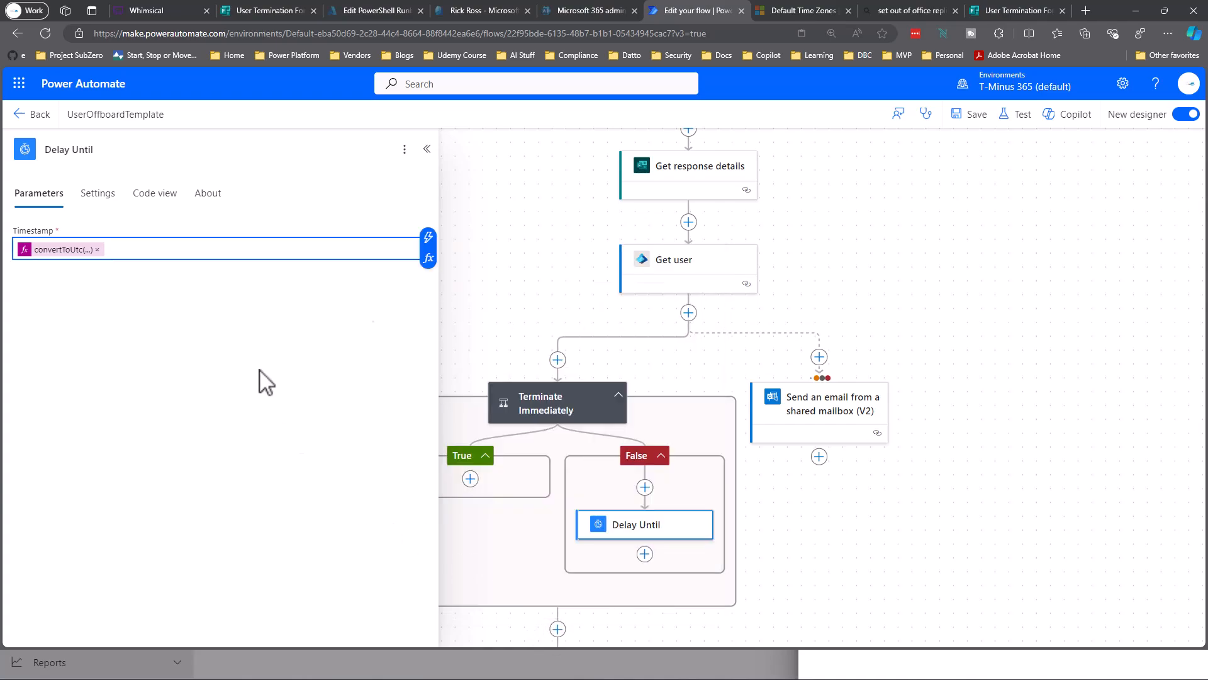
pyautogui.click(973, 115)
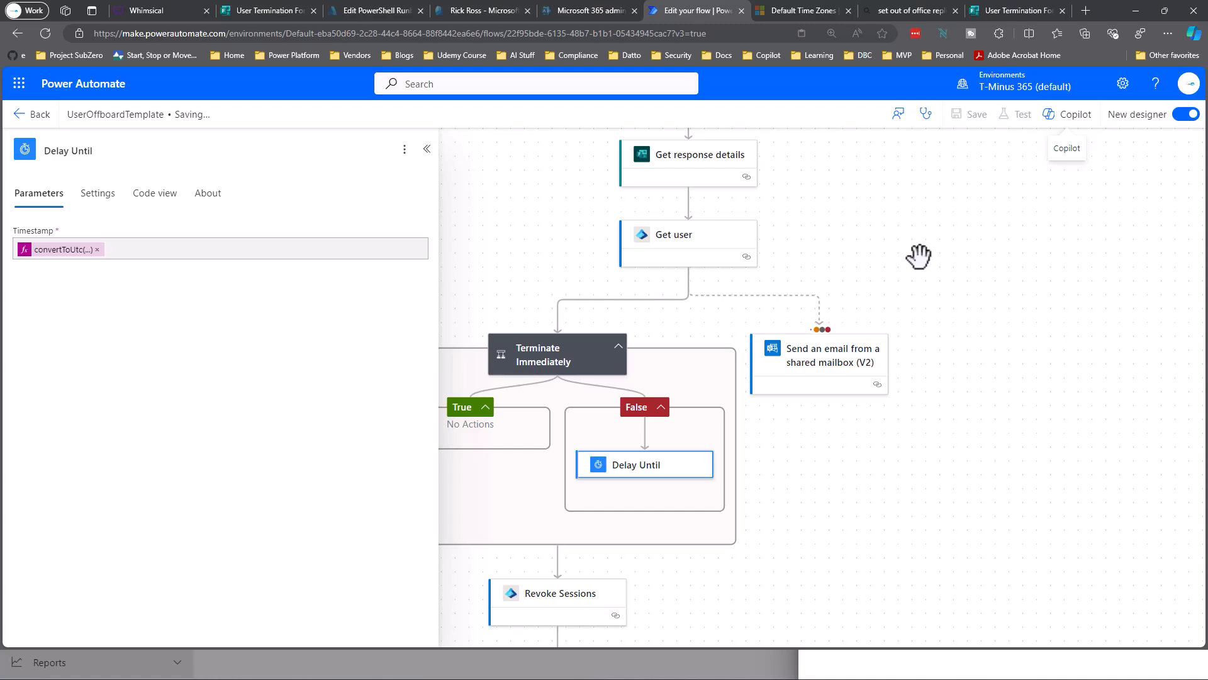
# Go back to the flow details and open the Oct 4, 02:44 PM failed run.
pyautogui.click(541, 376)
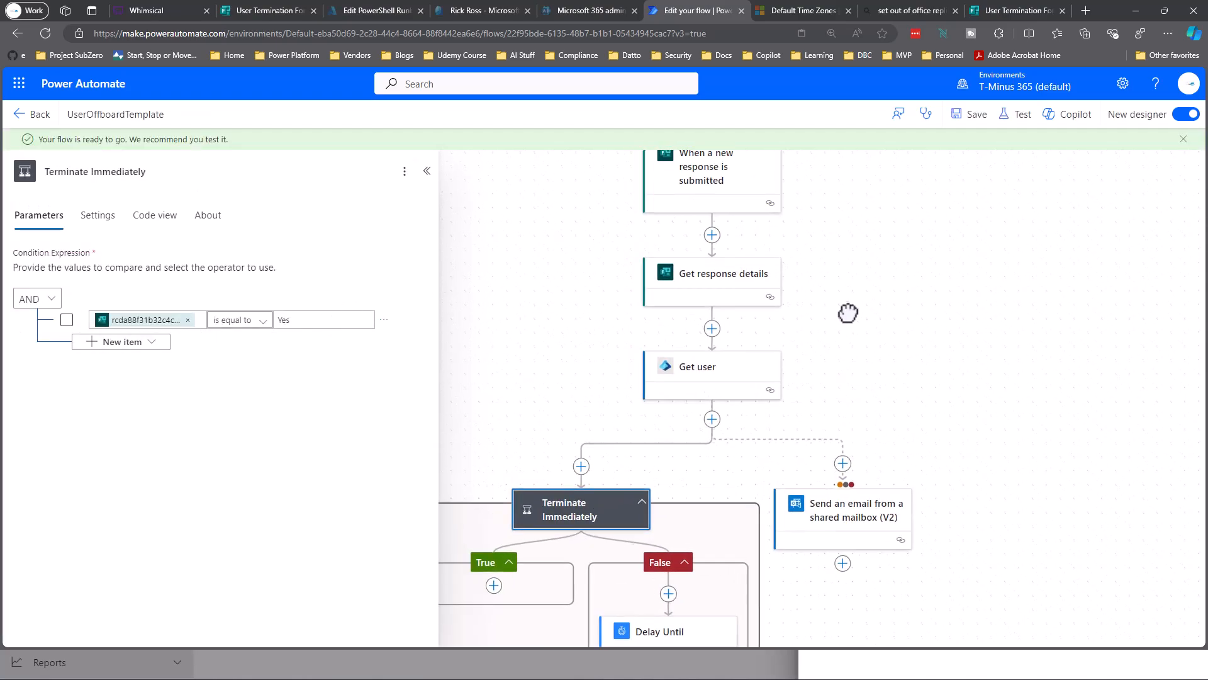
pyautogui.click(25, 114)
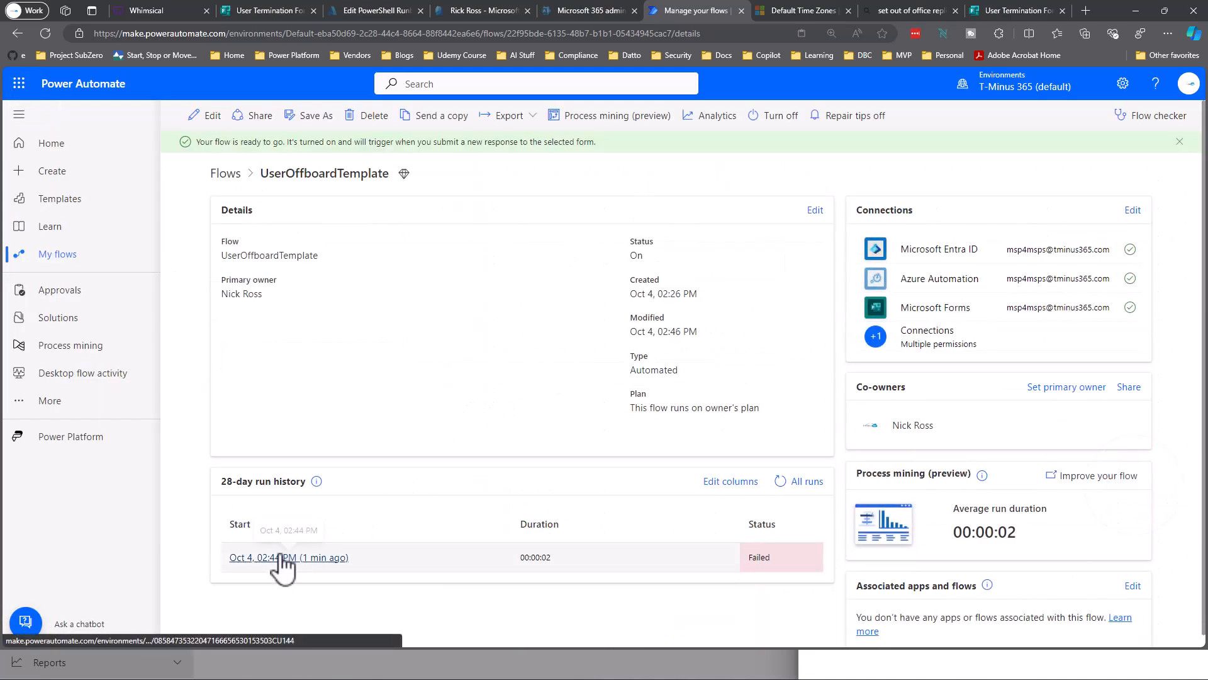
pyautogui.click(280, 560)
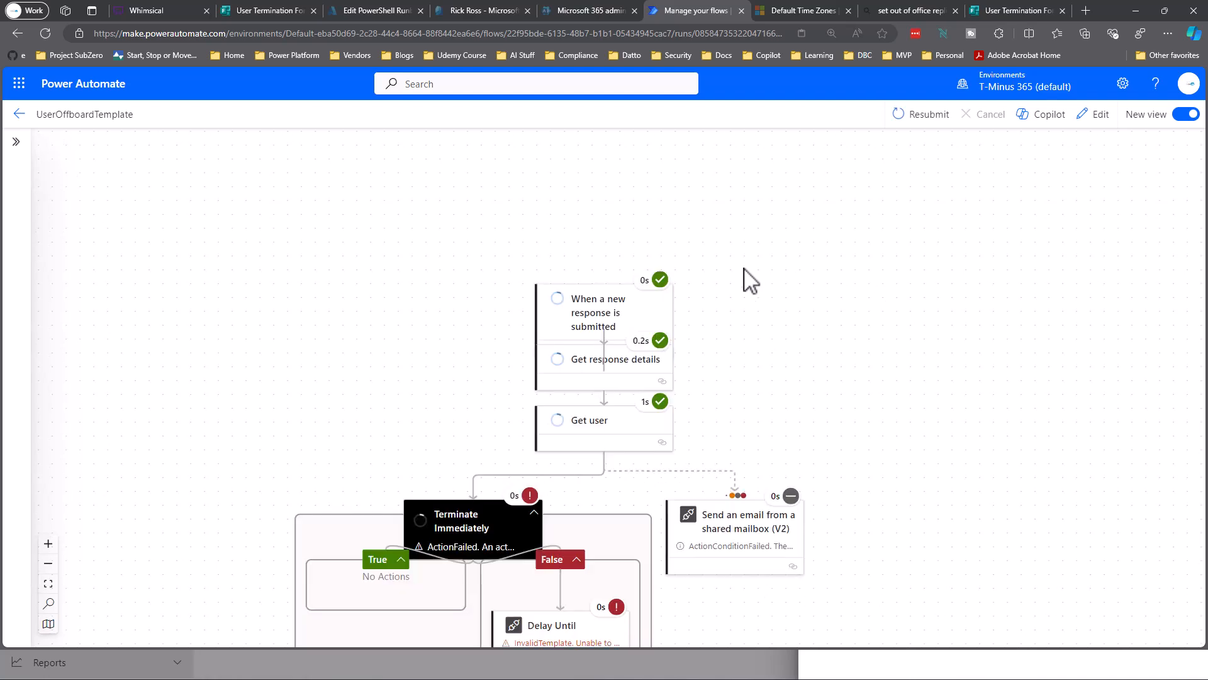
pyautogui.moveTo(725, 339); pyautogui.dragTo(782, 206)
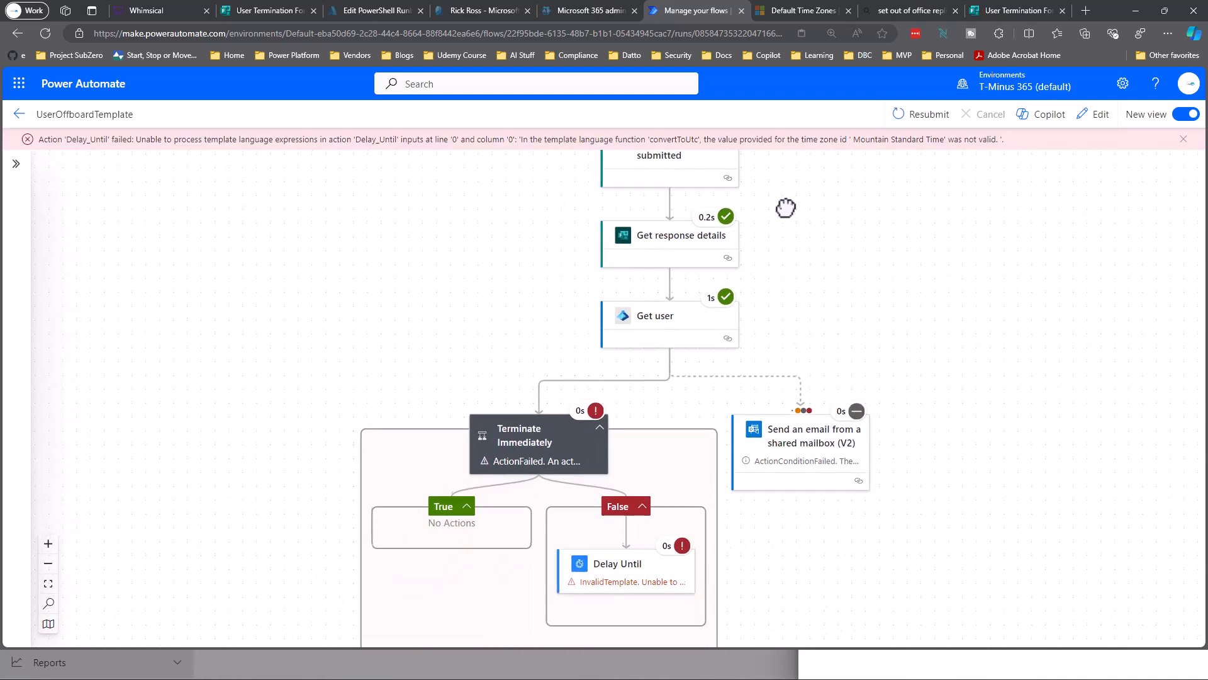
pyautogui.moveTo(796, 313); pyautogui.dragTo(803, 369)
# Inspect the trigger and Get response details run data, noting the Yes answer.
pyautogui.click(669, 236)
pyautogui.scroll(-3, 308, 441)
pyautogui.scroll(-3, 315, 434)
pyautogui.scroll(-5, 283, 481)
pyautogui.scroll(-3, 371, 432)
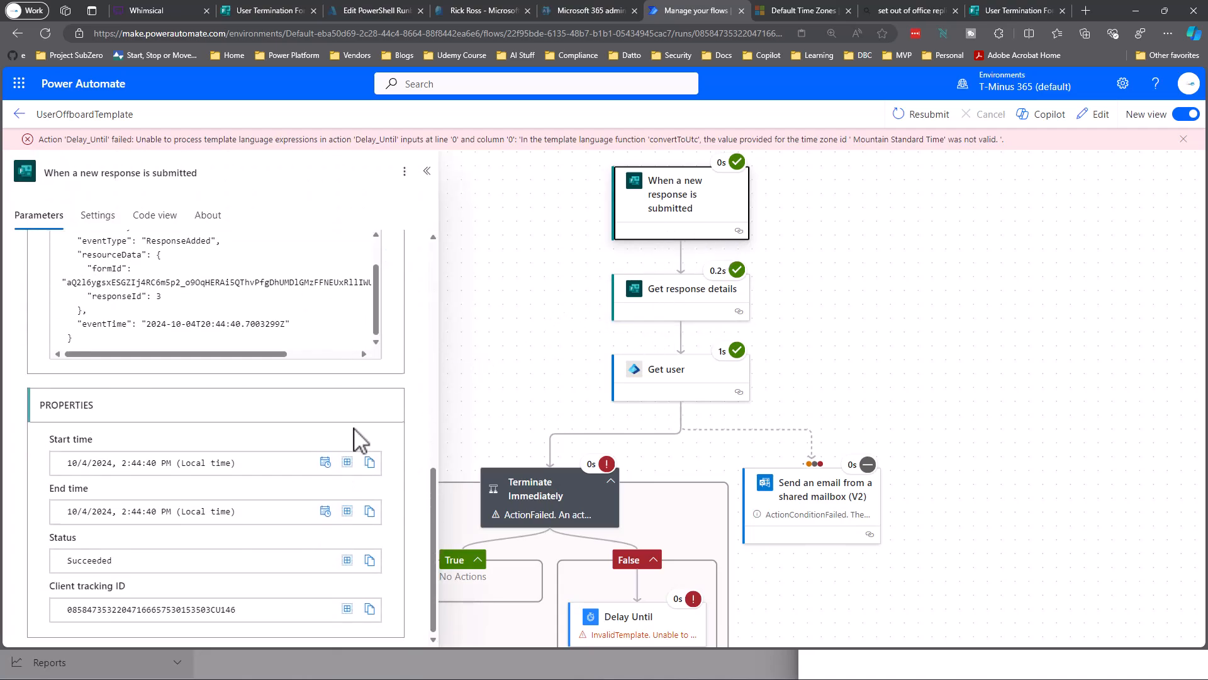
pyautogui.click(738, 317)
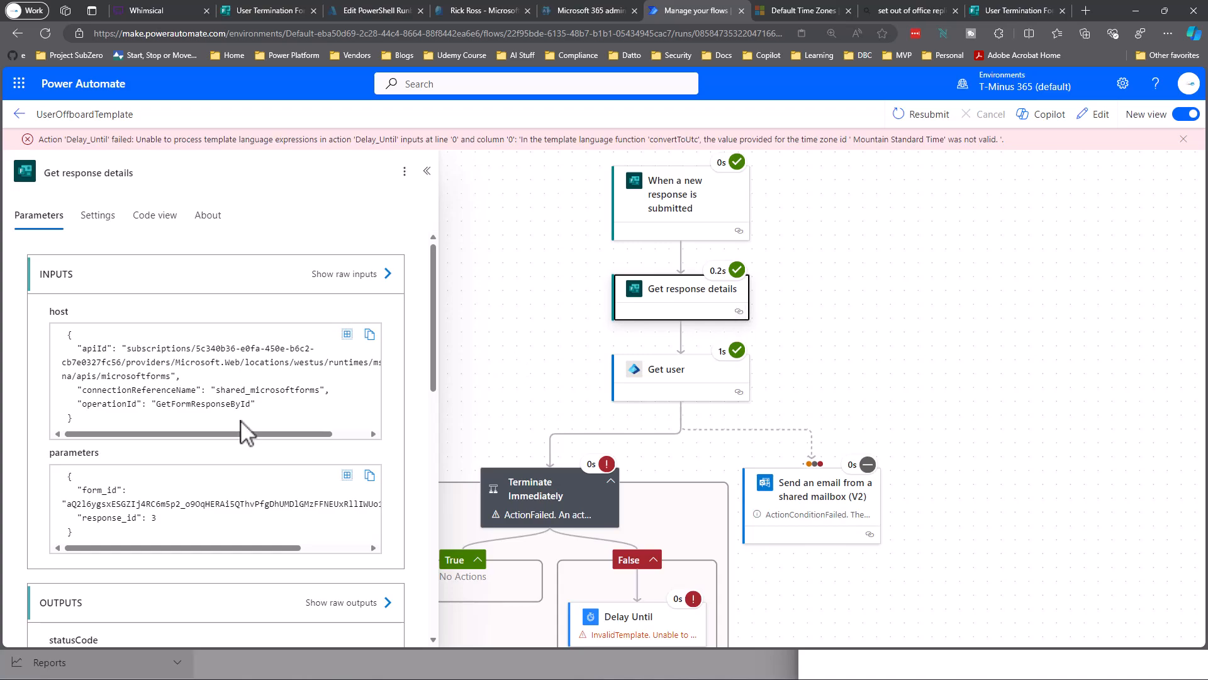
pyautogui.scroll(-10, 245, 433)
pyautogui.moveTo(220, 404); pyautogui.dragTo(294, 412)
# Check the Terminate Immediately condition's run result, then switch to the User Termination Form.
pyautogui.click(868, 378)
pyautogui.moveTo(868, 378); pyautogui.dragTo(973, 216)
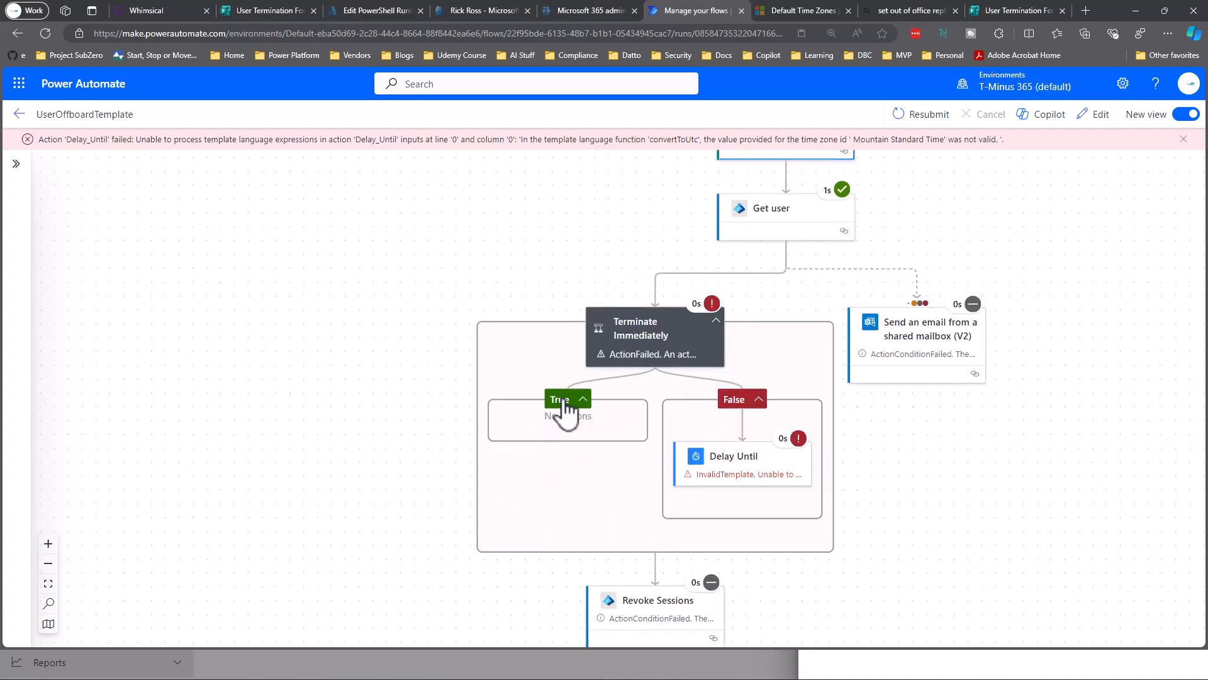
pyautogui.click(635, 346)
pyautogui.scroll(-1, 168, 434)
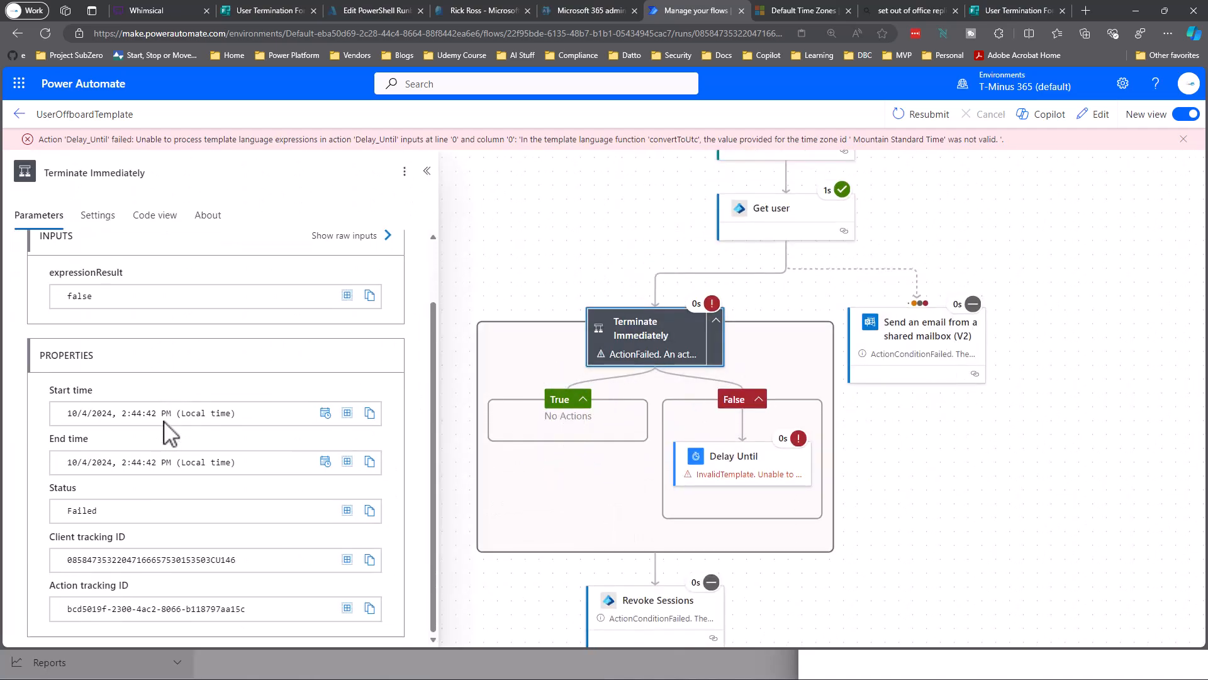
pyautogui.scroll(1, 169, 434)
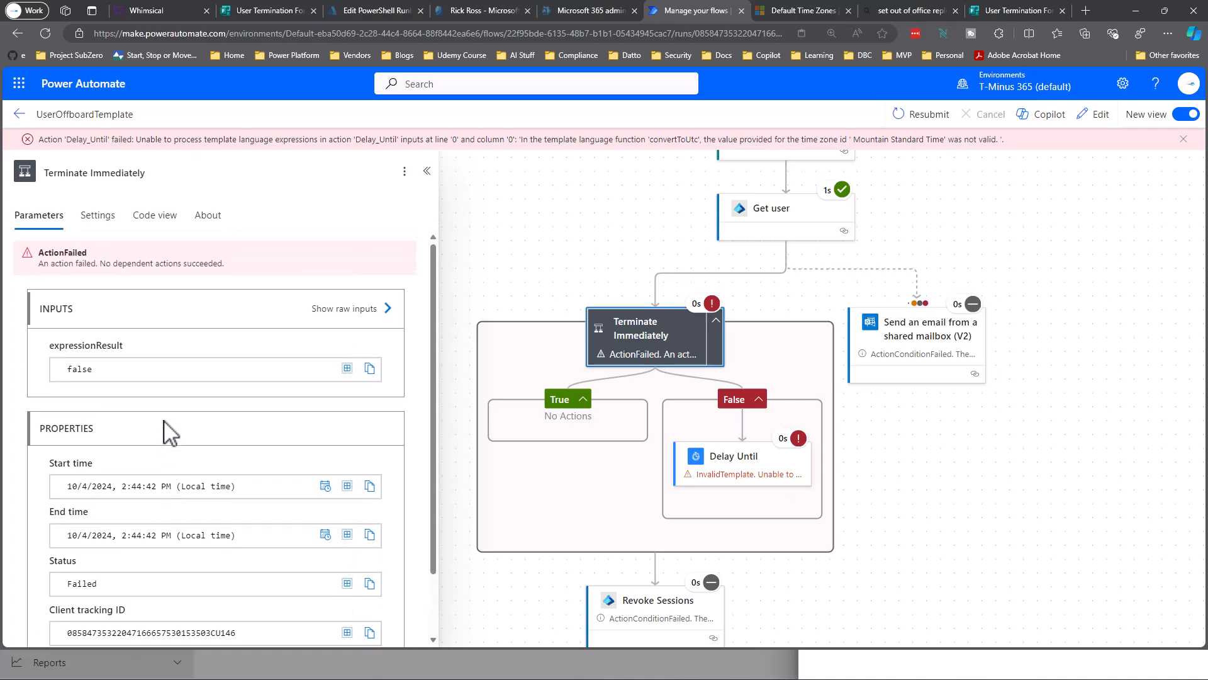
pyautogui.click(988, 18)
# Start another form response with Yes for mailbox access, then return to the flow run.
pyautogui.click(614, 395)
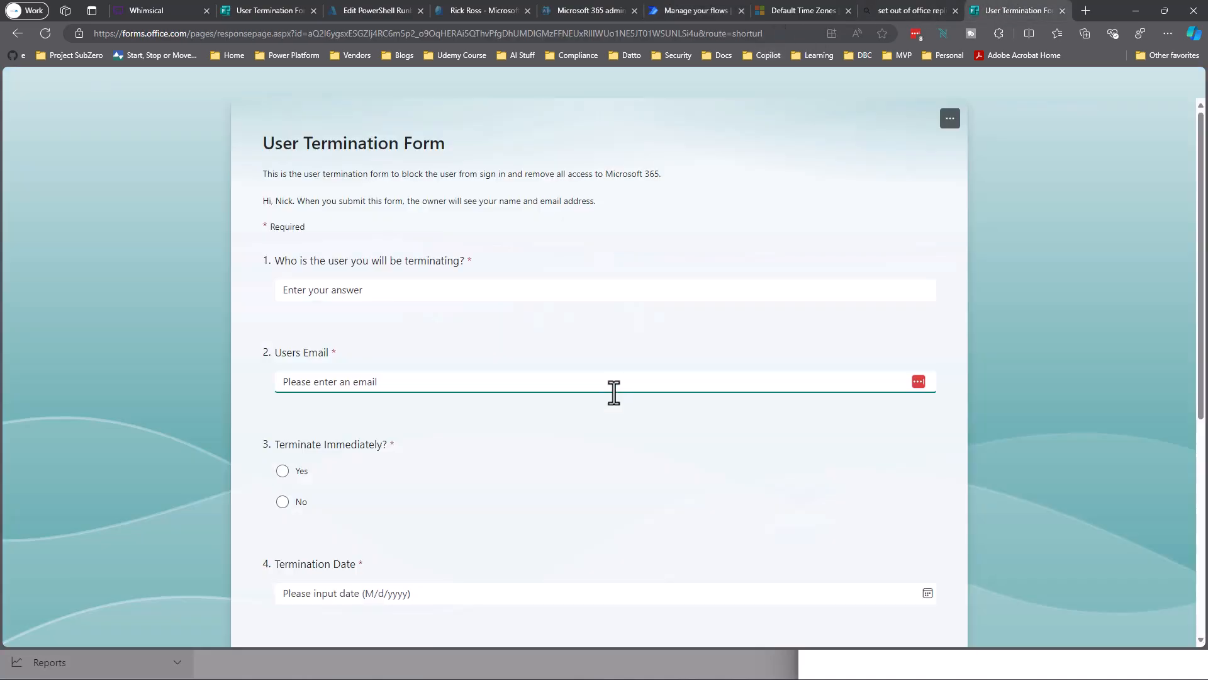
pyautogui.scroll(-5, 614, 392)
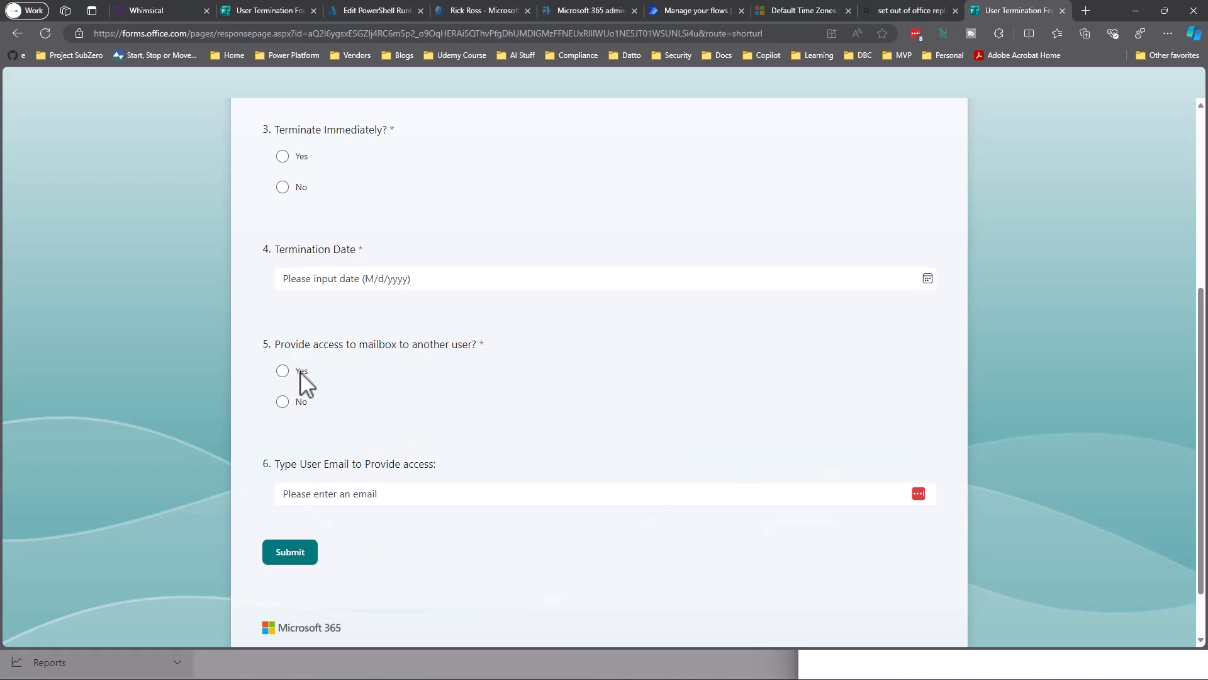
pyautogui.moveTo(384, 347); pyautogui.dragTo(423, 386)
pyautogui.click(424, 384)
pyautogui.scroll(1, 755, 306)
pyautogui.scroll(5, 749, 306)
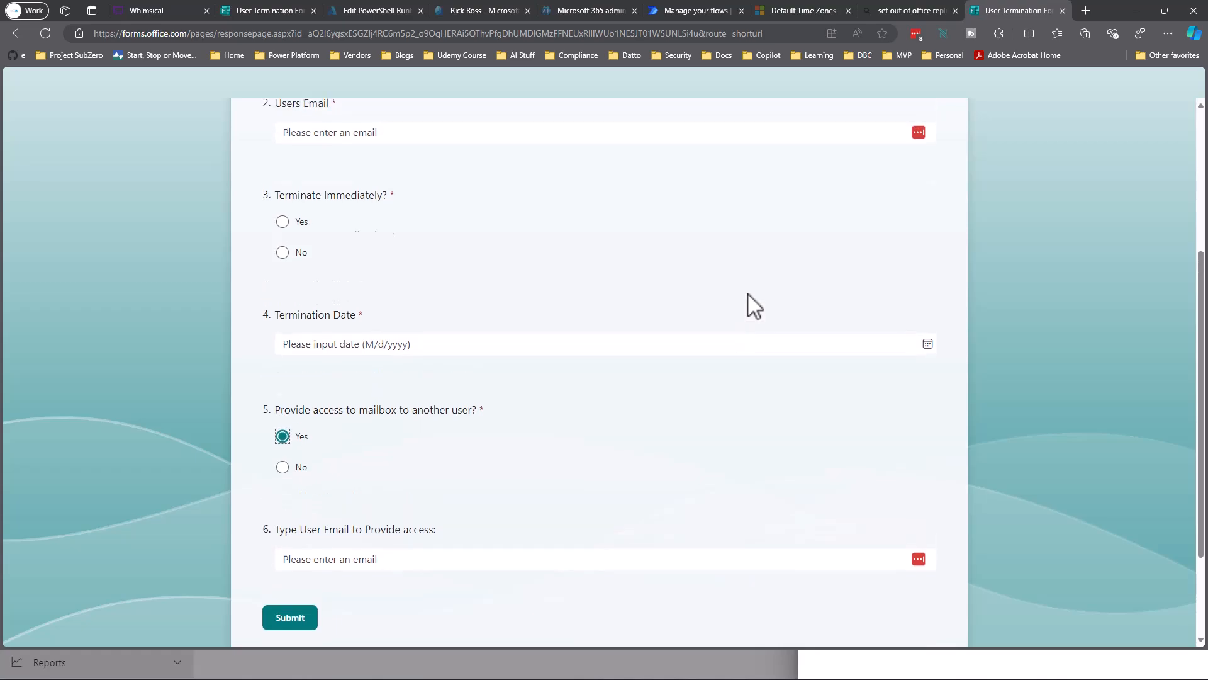
pyautogui.click(723, 12)
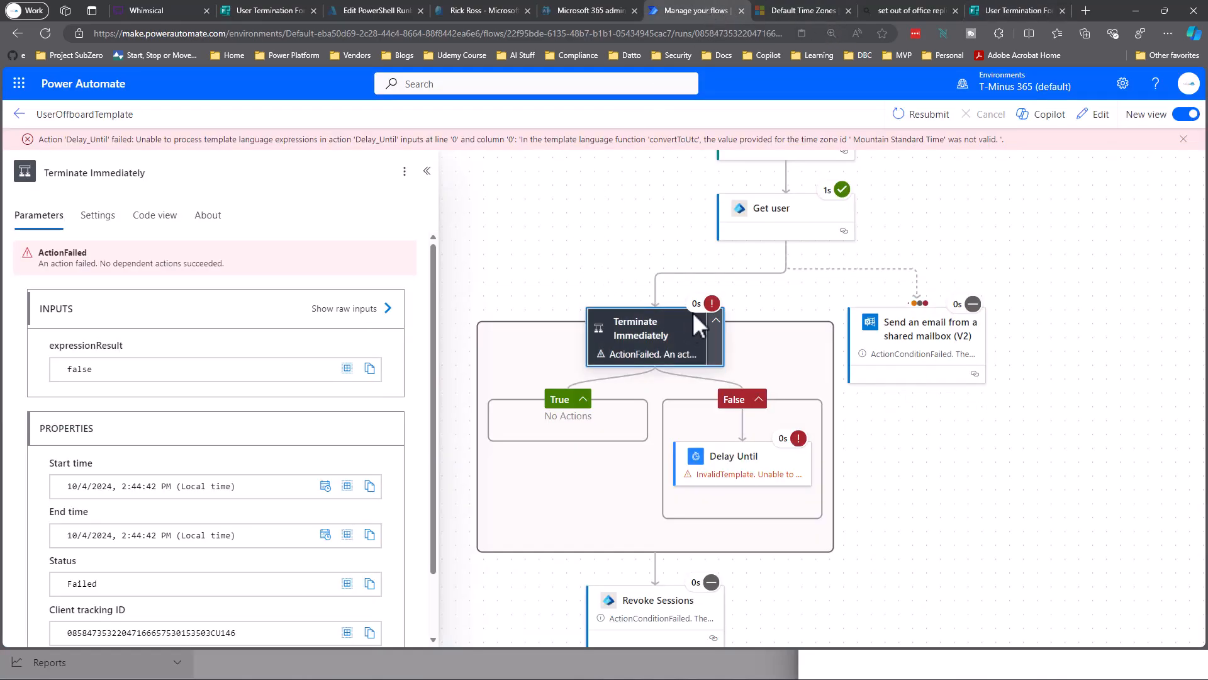
# Resubmit the failed UserOffboardTemplate run.
pyautogui.click(922, 114)
pyautogui.click(666, 103)
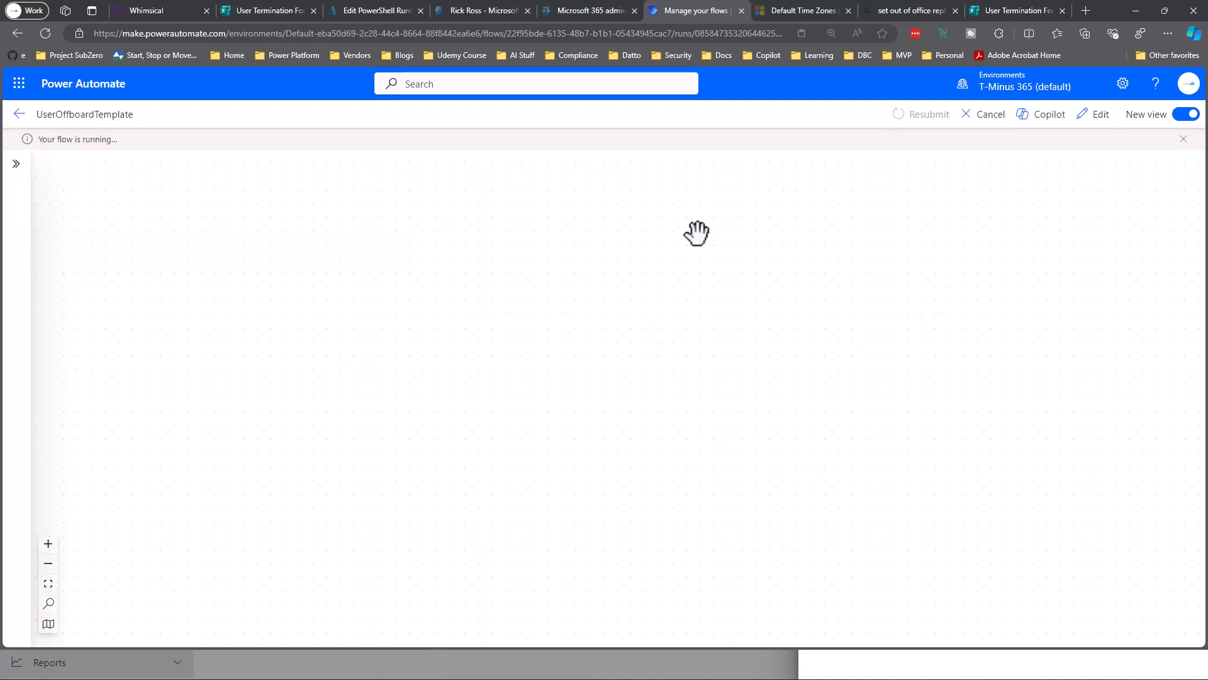
pyautogui.scroll(-4, 697, 233)
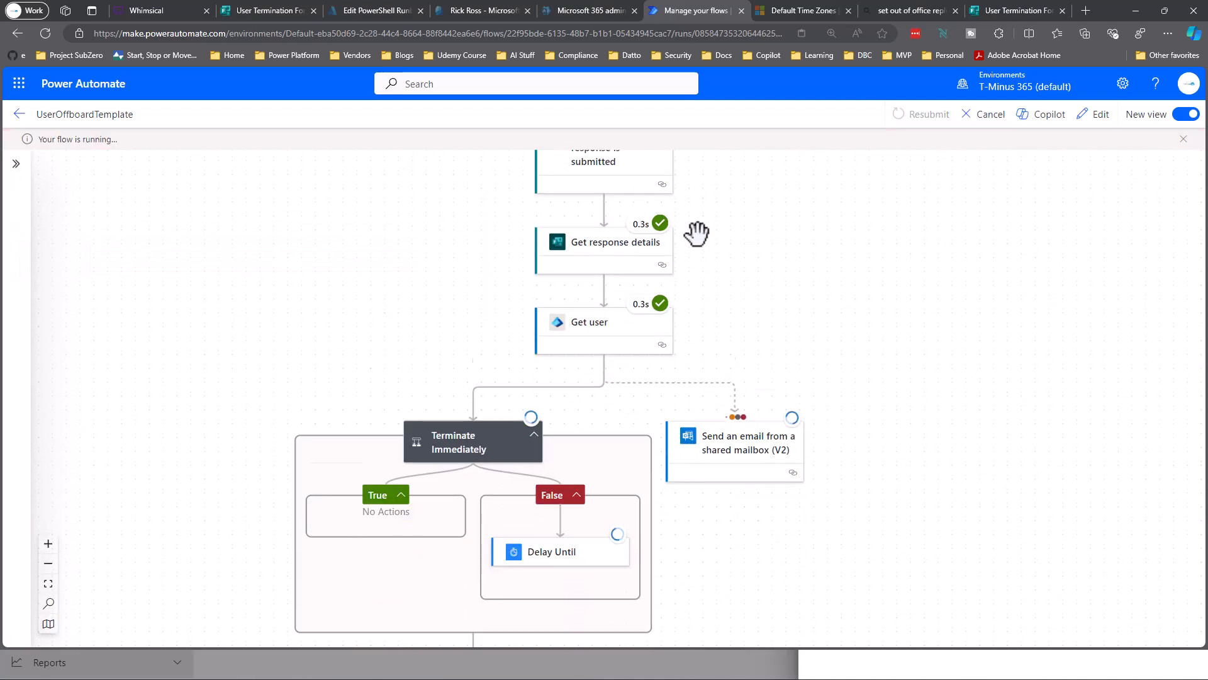
pyautogui.scroll(-2, 697, 233)
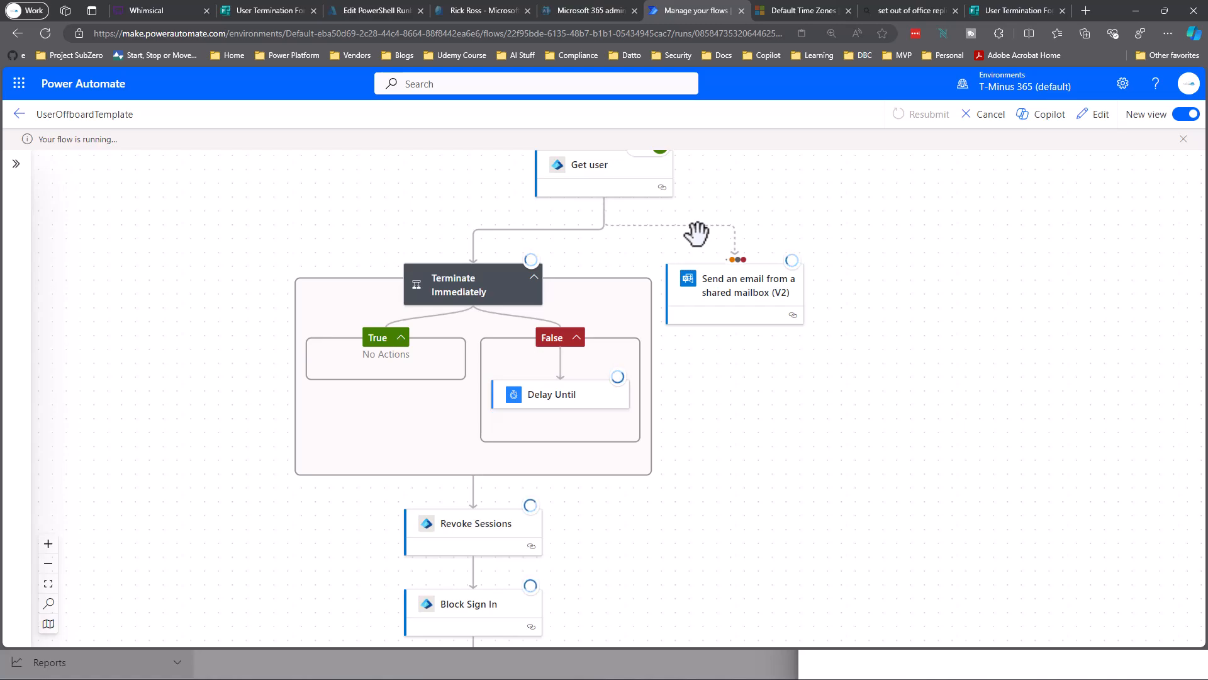
# Inspect the Delay Until step's until timestamp, then close its run details.
pyautogui.click(537, 400)
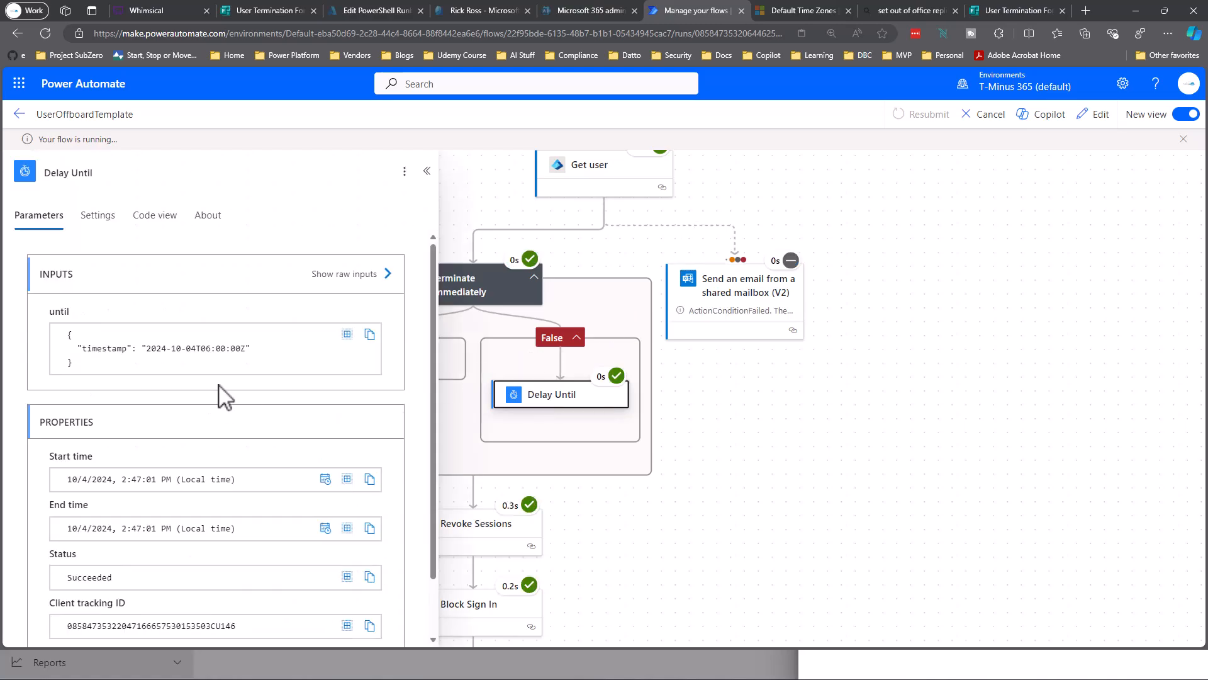
pyautogui.doubleClick(178, 366)
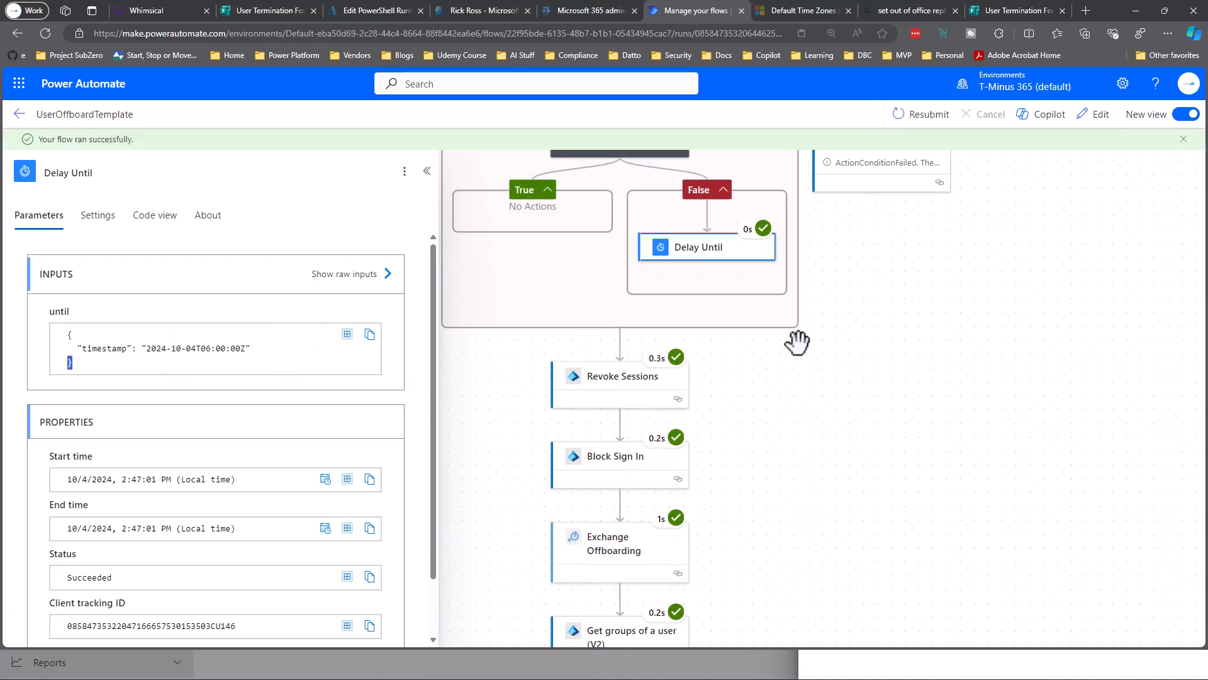
pyautogui.scroll(-6, 766, 367)
pyautogui.scroll(6, 766, 366)
pyautogui.scroll(3, 766, 366)
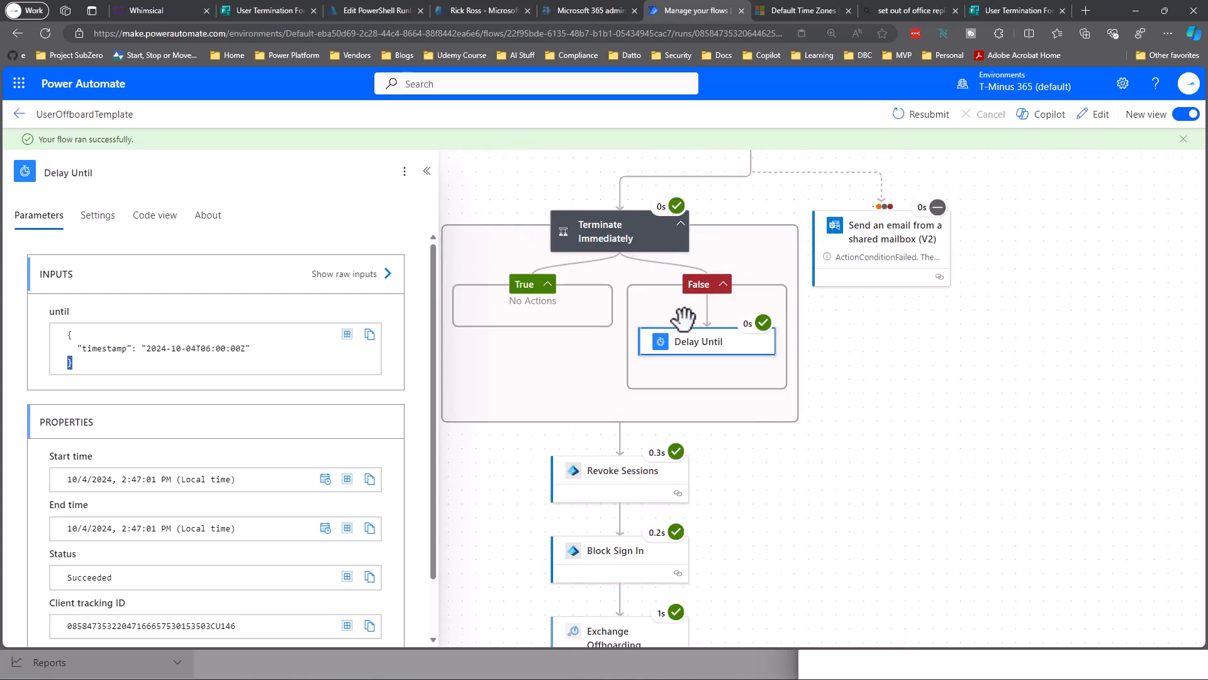
pyautogui.click(696, 283)
pyautogui.click(618, 233)
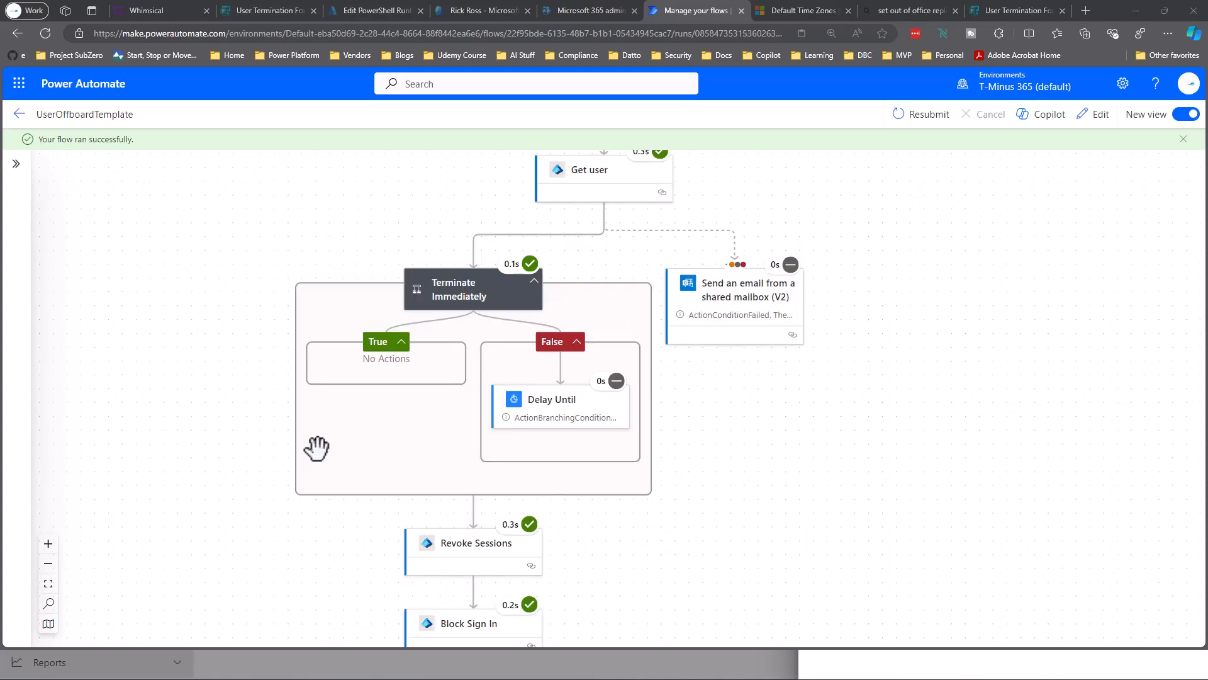
# Confirm the Terminate Immediately step evaluated to expressionResult true.
pyautogui.click(485, 288)
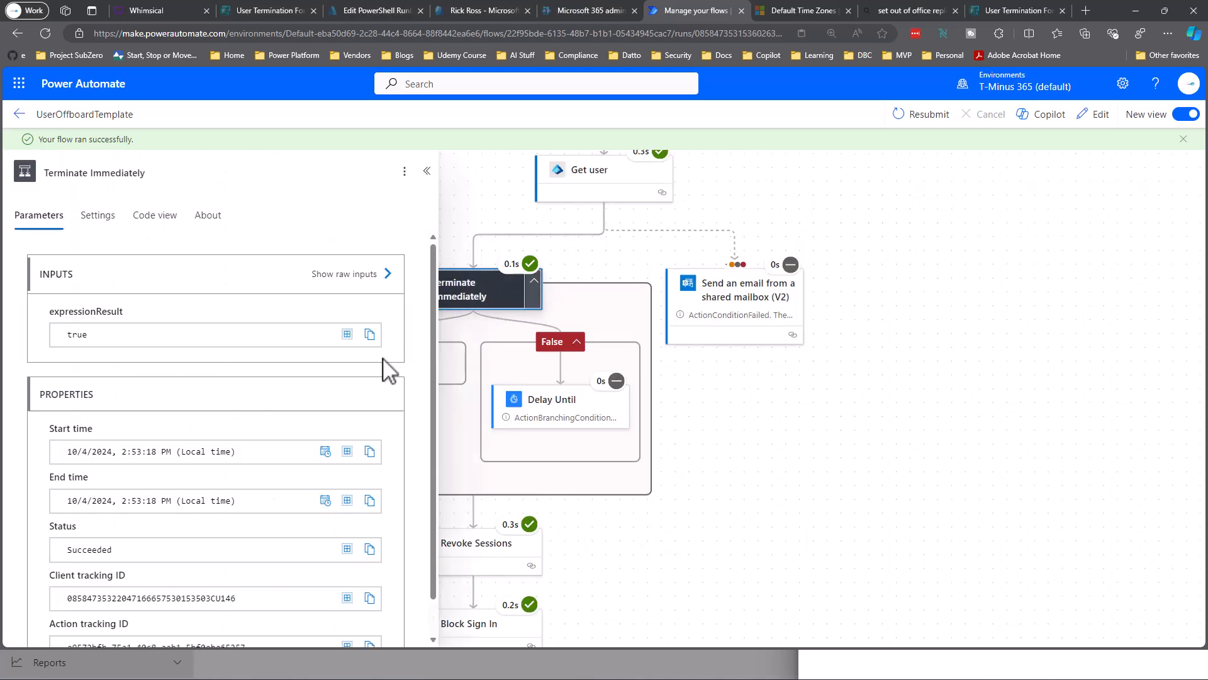
pyautogui.moveTo(206, 340); pyautogui.dragTo(3, 326)
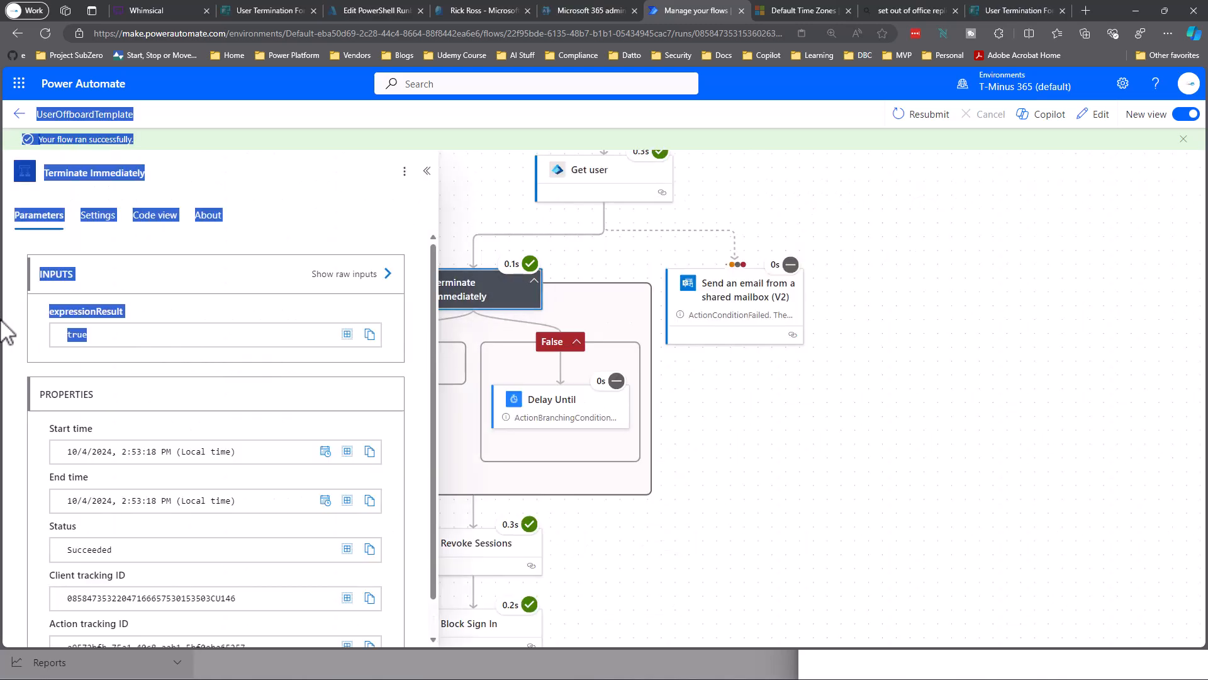
pyautogui.click(575, 274)
# Review the remaining run steps, then switch to the user's Microsoft Entra page.
pyautogui.scroll(-5, 566, 378)
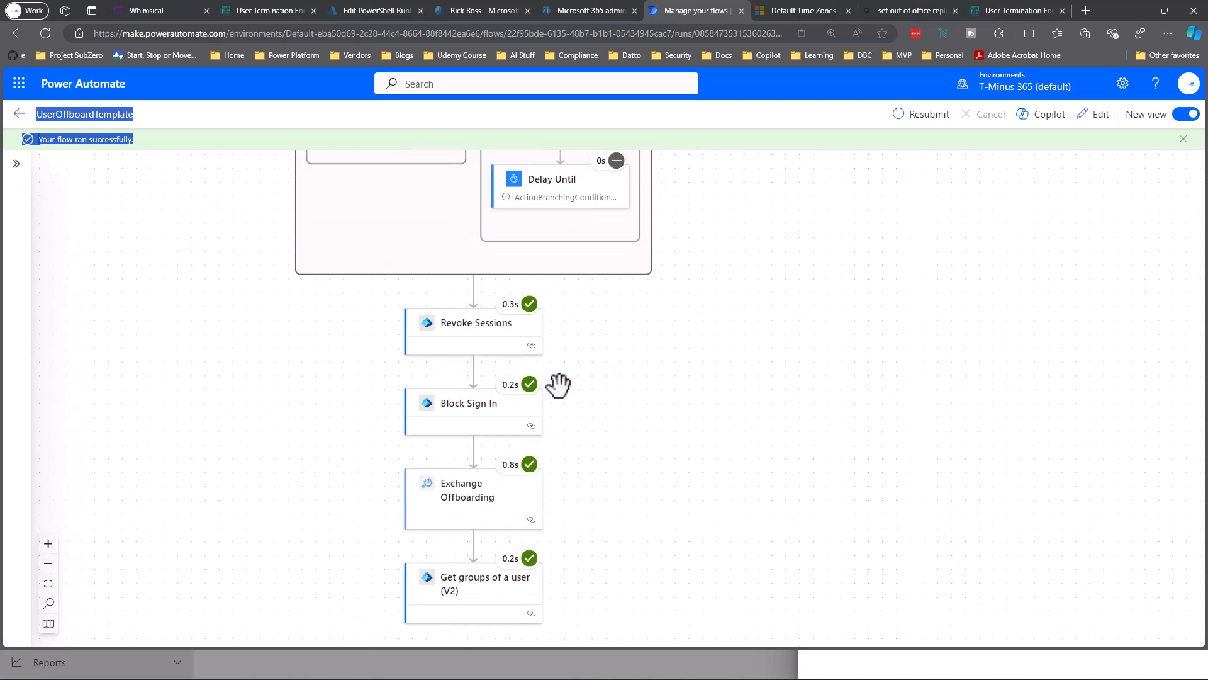
pyautogui.scroll(-8, 484, 402)
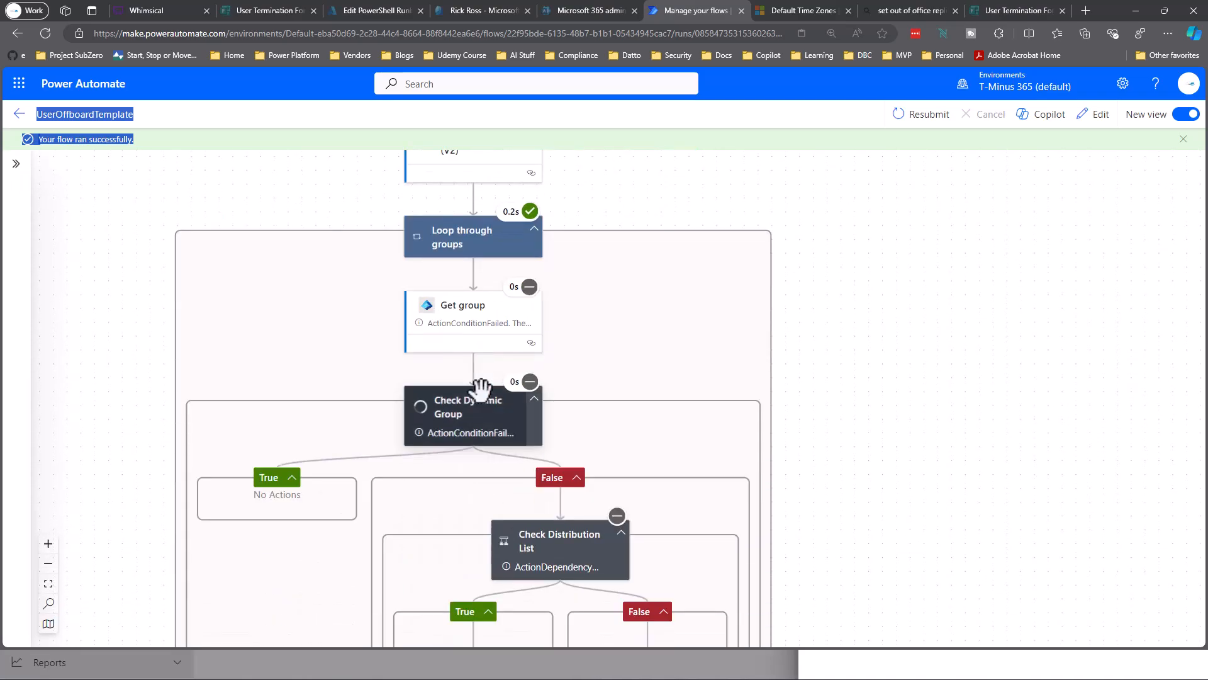
pyautogui.scroll(-2, 488, 395)
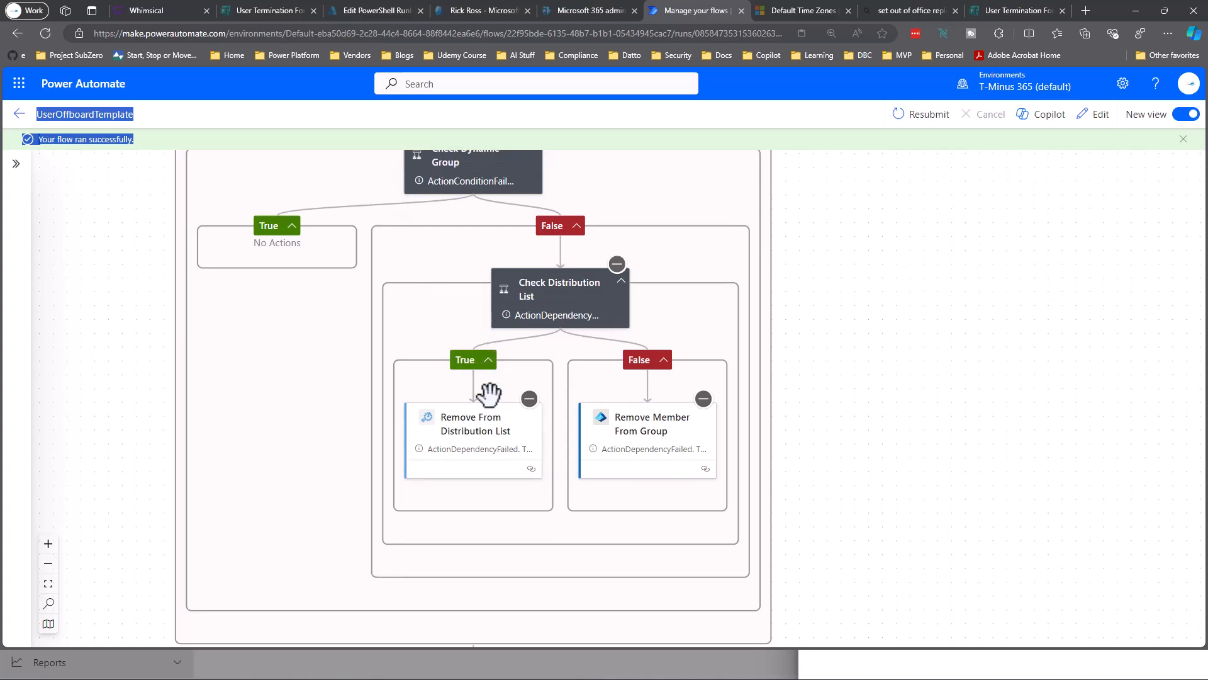
pyautogui.scroll(7, 621, 324)
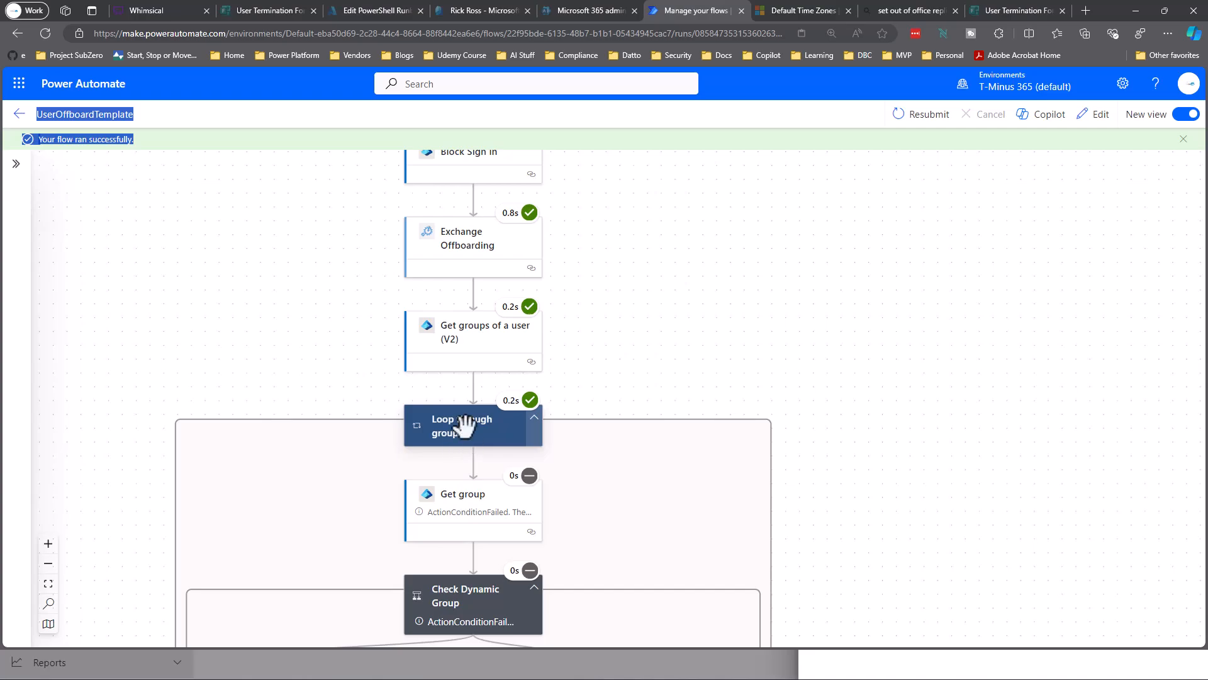
pyautogui.scroll(-6, 453, 429)
pyautogui.scroll(8, 547, 375)
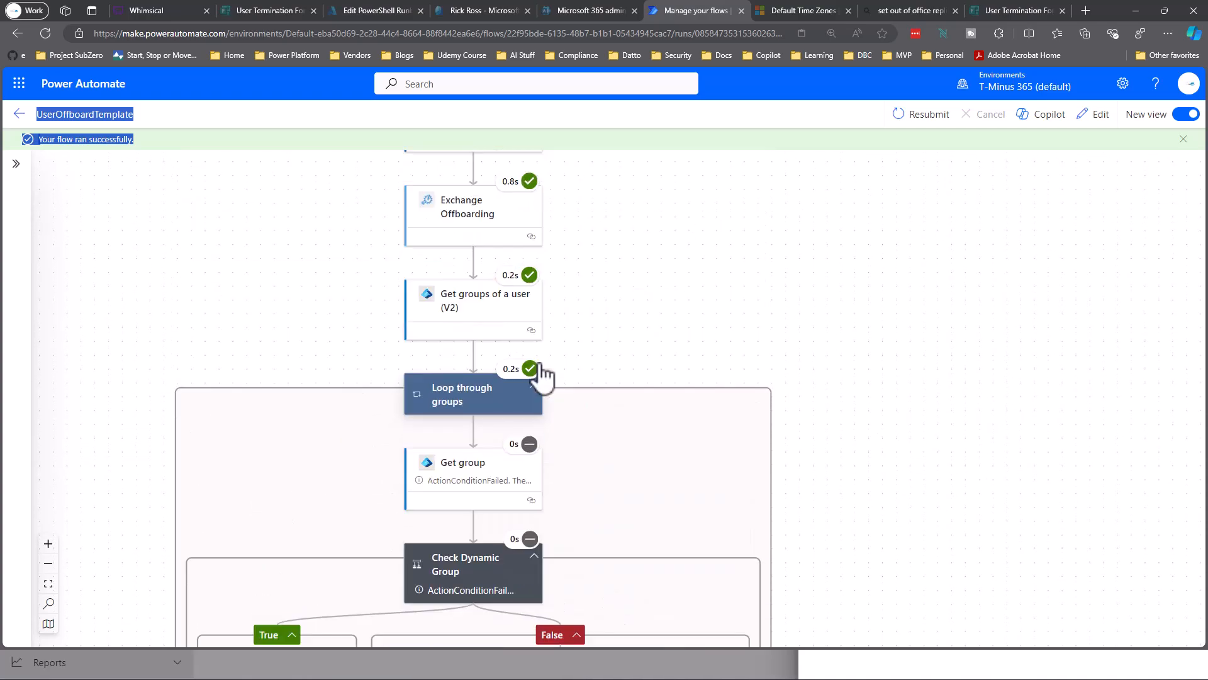
pyautogui.click(467, 8)
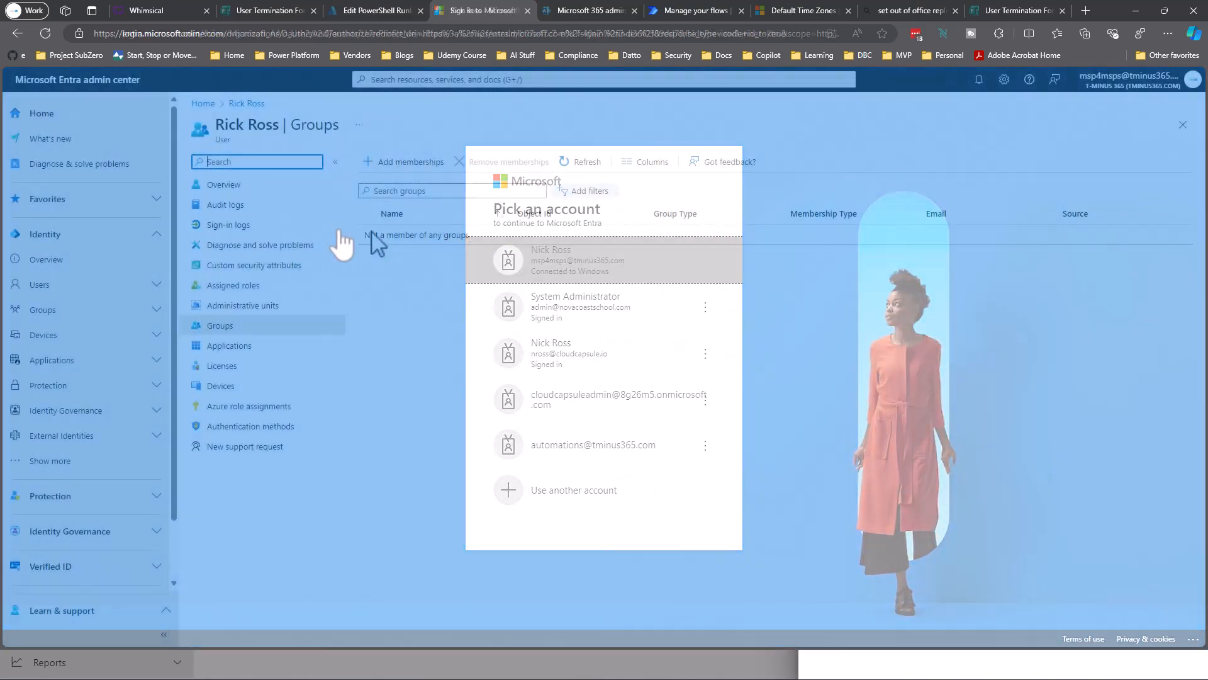
# Verify the user has no groups and Properties show Account enabled: No.
pyautogui.moveTo(345, 236); pyautogui.dragTo(510, 243)
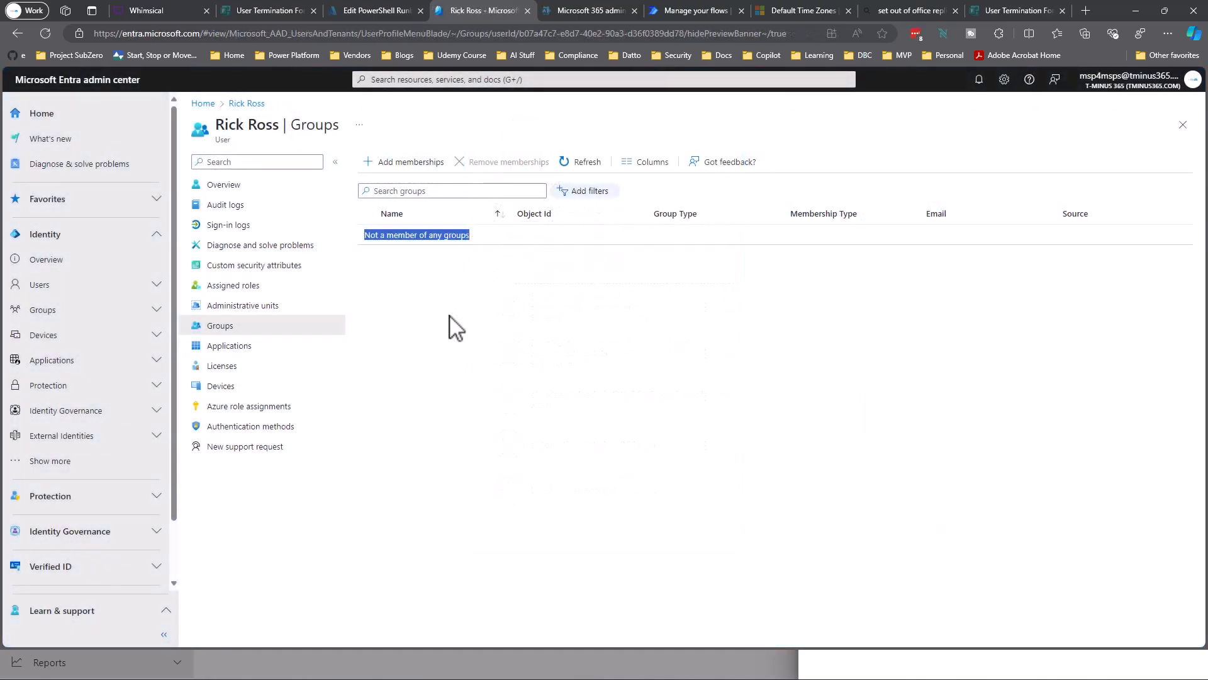
pyautogui.click(241, 183)
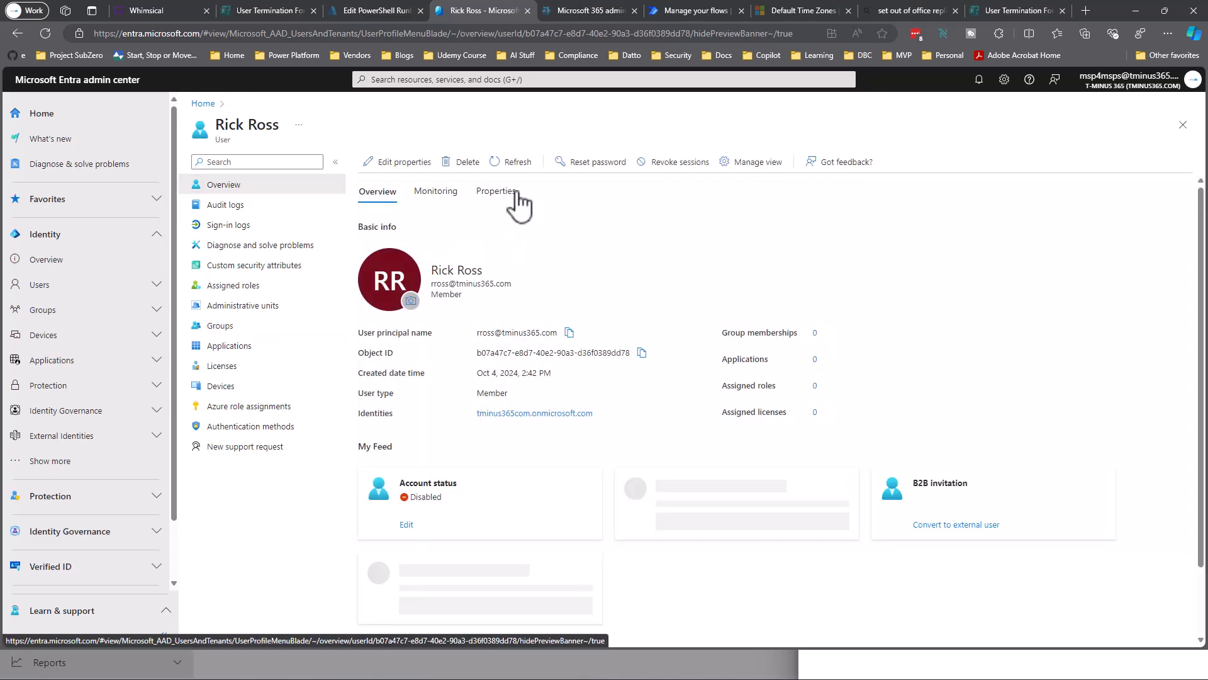
pyautogui.click(496, 191)
pyautogui.scroll(-3, 609, 348)
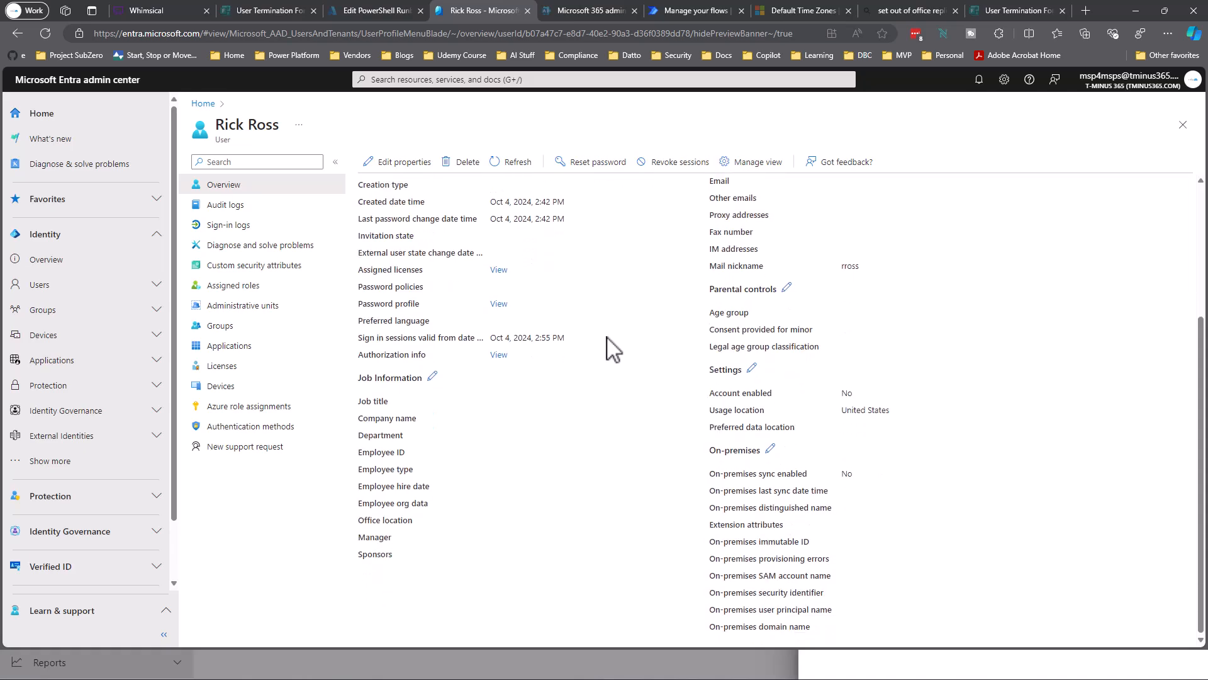
pyautogui.moveTo(862, 387); pyautogui.dragTo(704, 401)
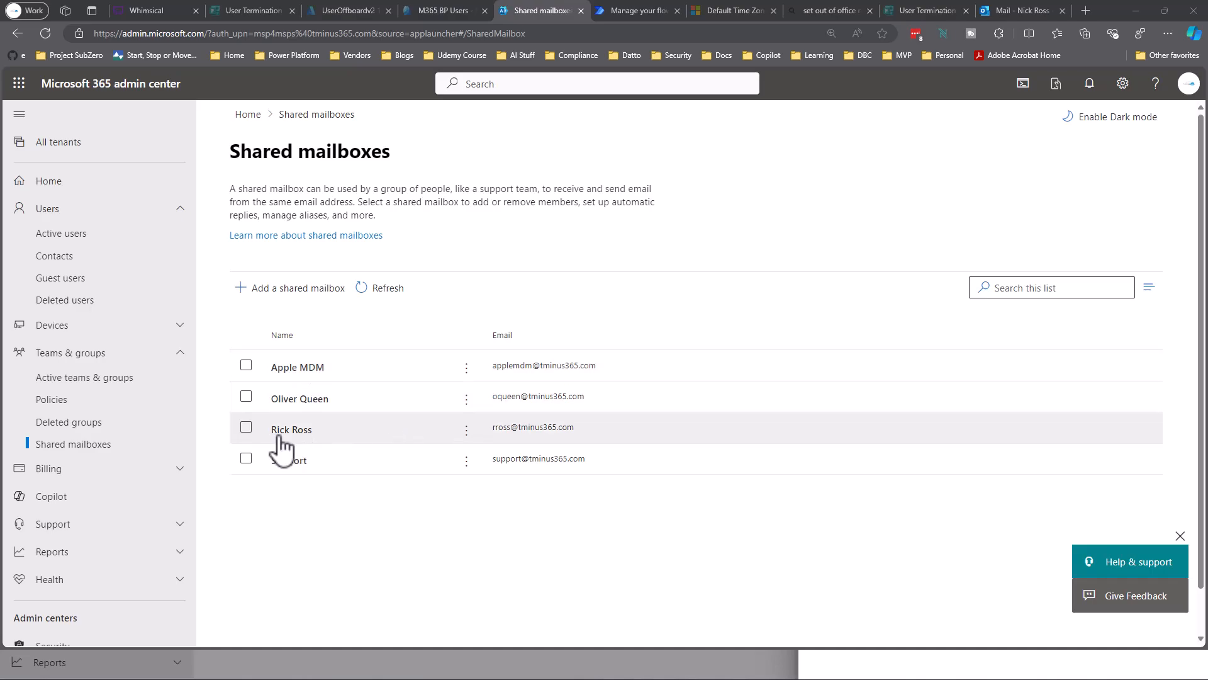
# Open the user's shared mailbox and view its Read and manage permissions (1).
pyautogui.click(291, 430)
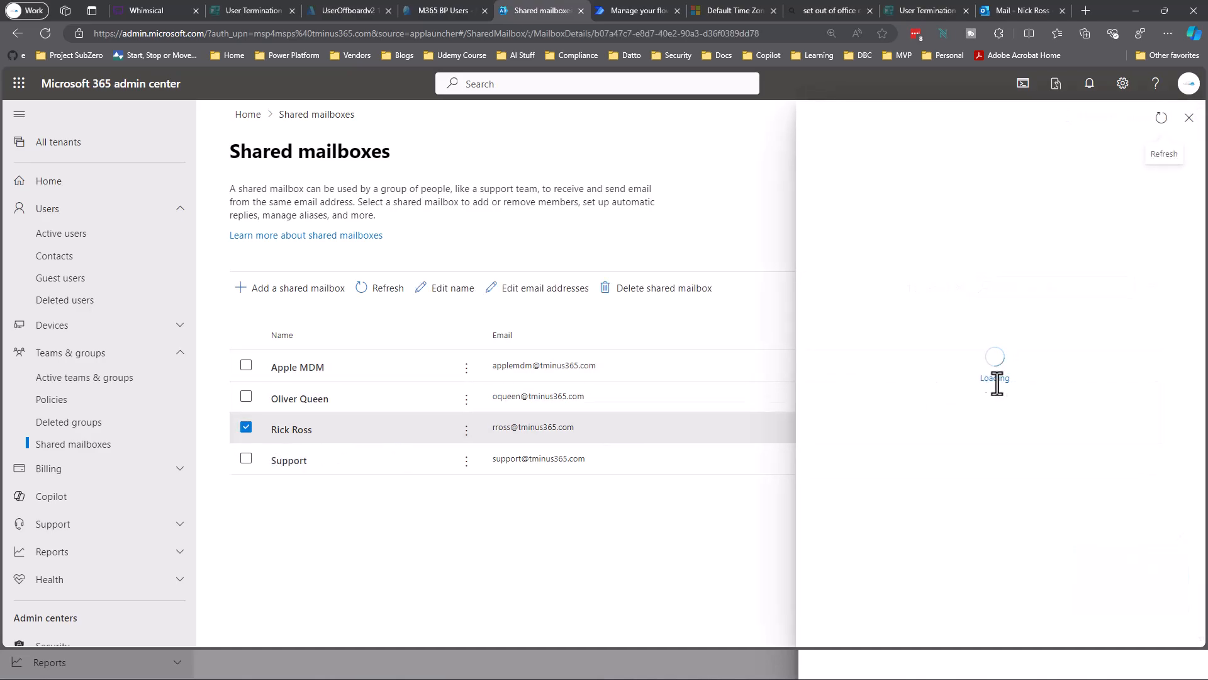
pyautogui.scroll(-1, 1007, 396)
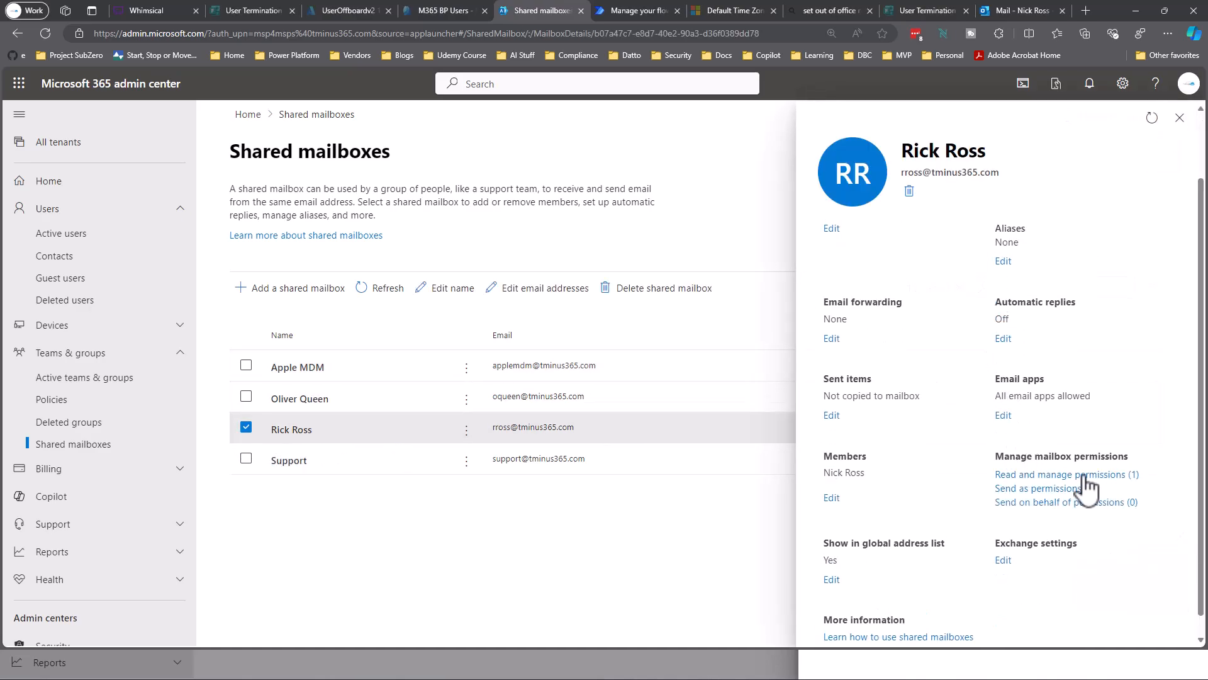
pyautogui.click(1065, 473)
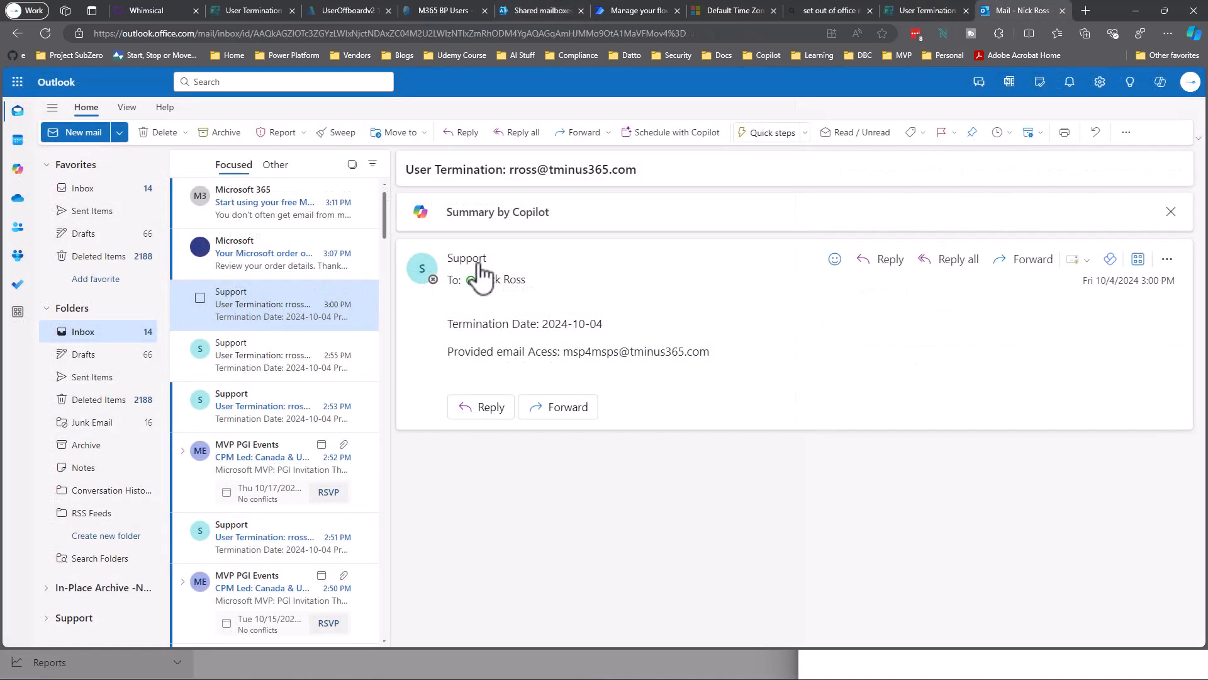
# Read the termination date, mailbox access and subject address, then return to Power Automate.
pyautogui.click(479, 264)
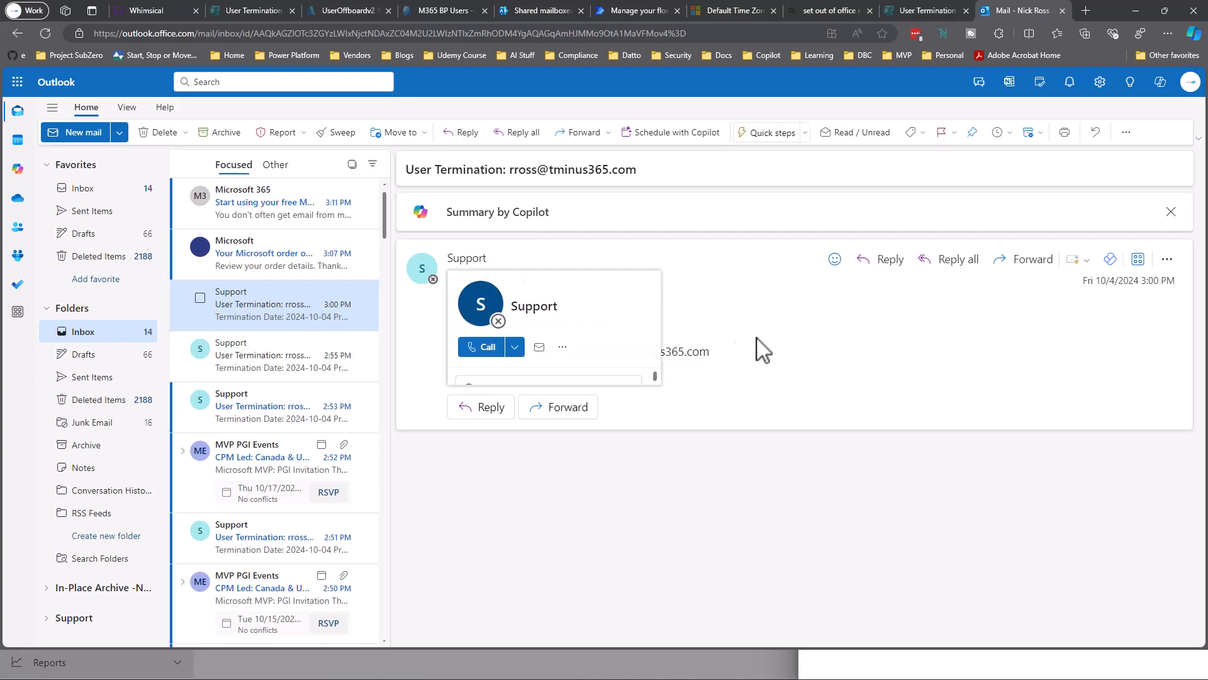
pyautogui.moveTo(779, 376); pyautogui.dragTo(493, 302)
pyautogui.moveTo(639, 171); pyautogui.dragTo(506, 170)
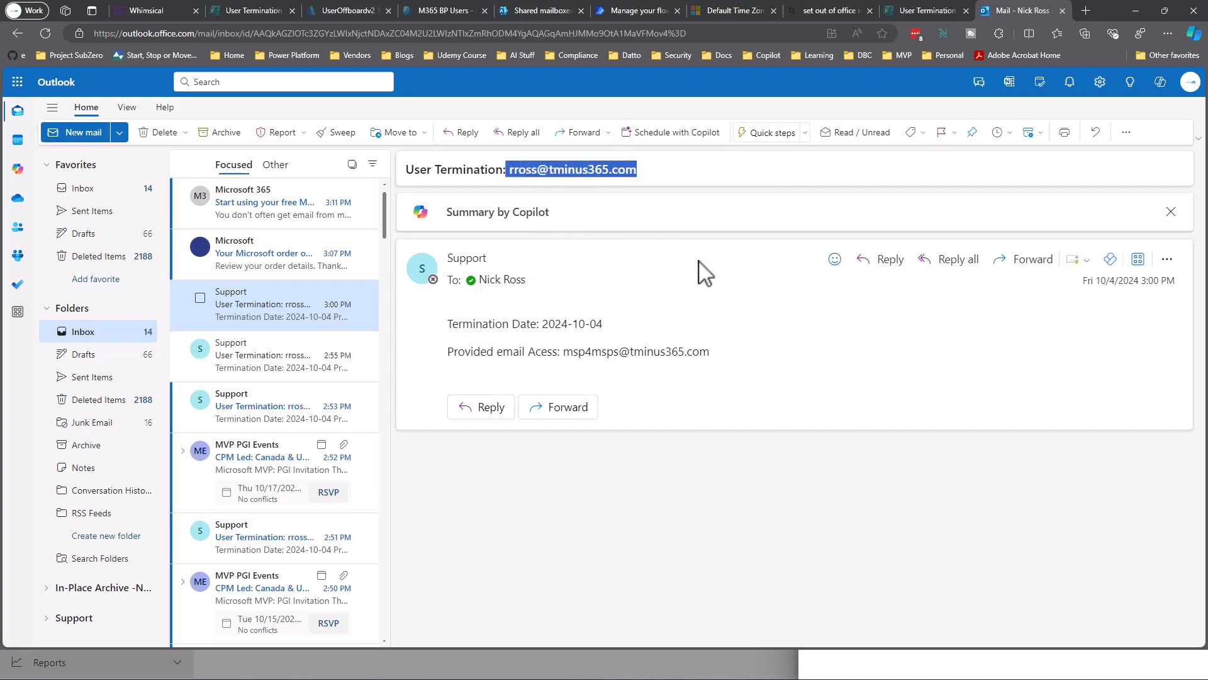
pyautogui.click(629, 10)
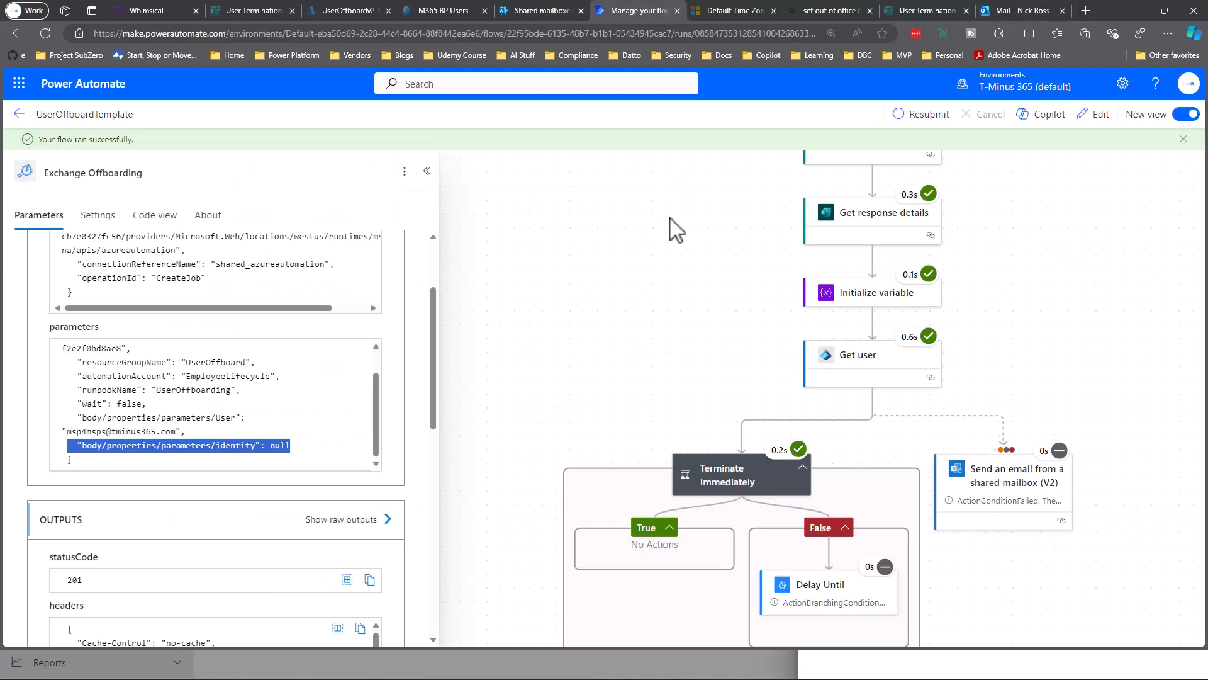
pyautogui.scroll(-4, 765, 310)
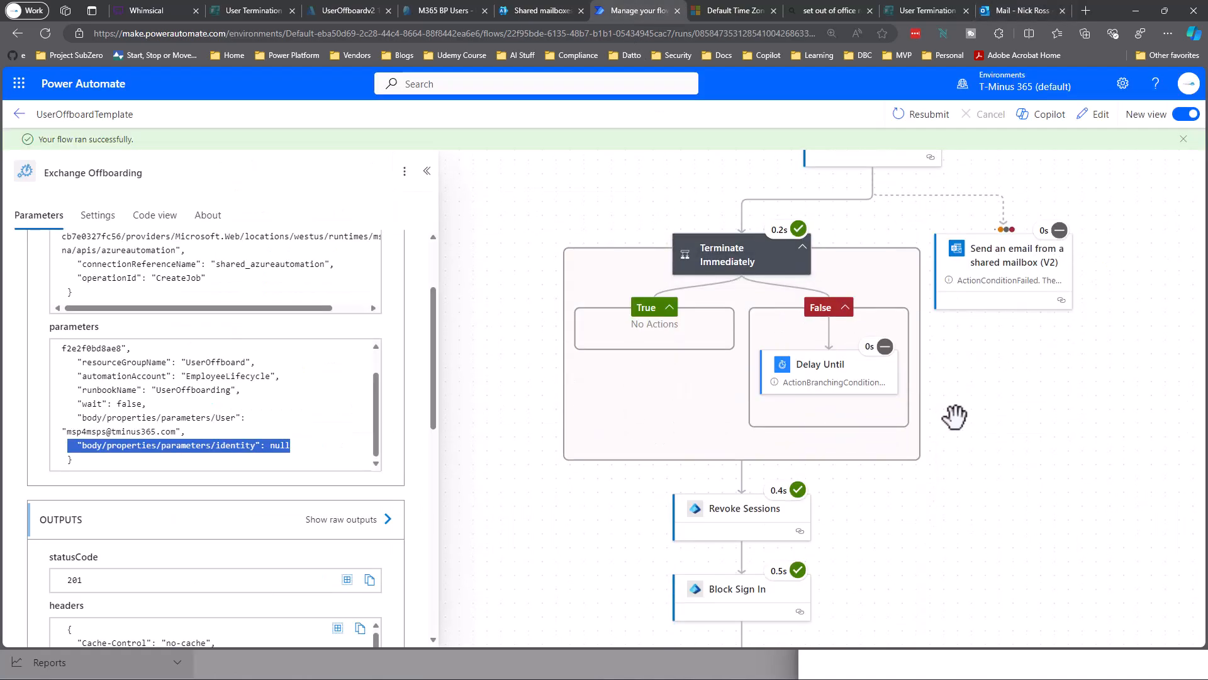
pyautogui.moveTo(954, 413); pyautogui.dragTo(858, 293)
pyautogui.scroll(-8, 803, 526)
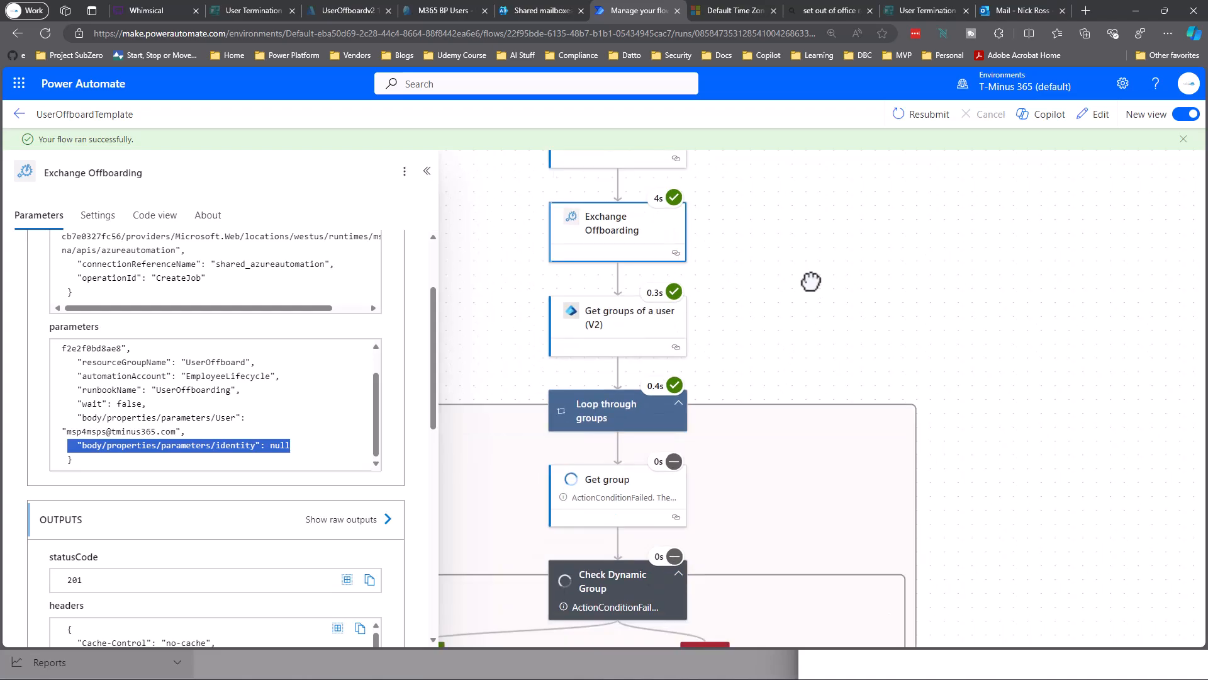
pyautogui.scroll(-3, 797, 350)
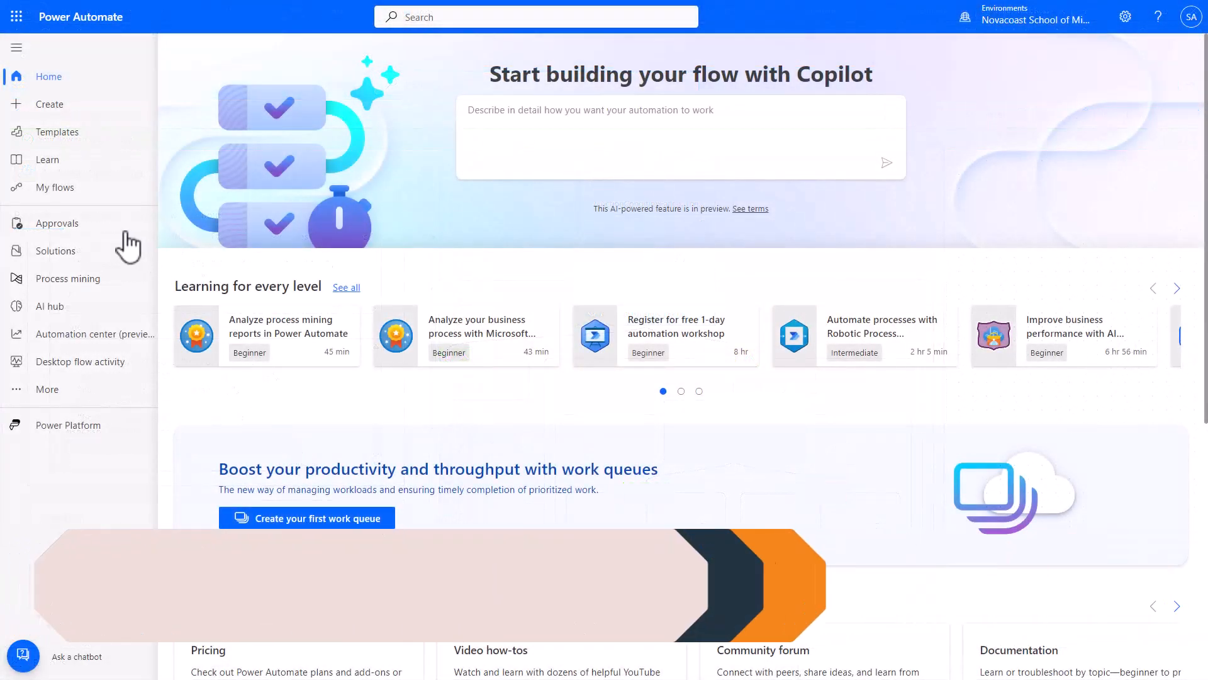
# From My flows, start an Import Package (Legacy) for the UserOffboardTemplate package.
pyautogui.click(90, 199)
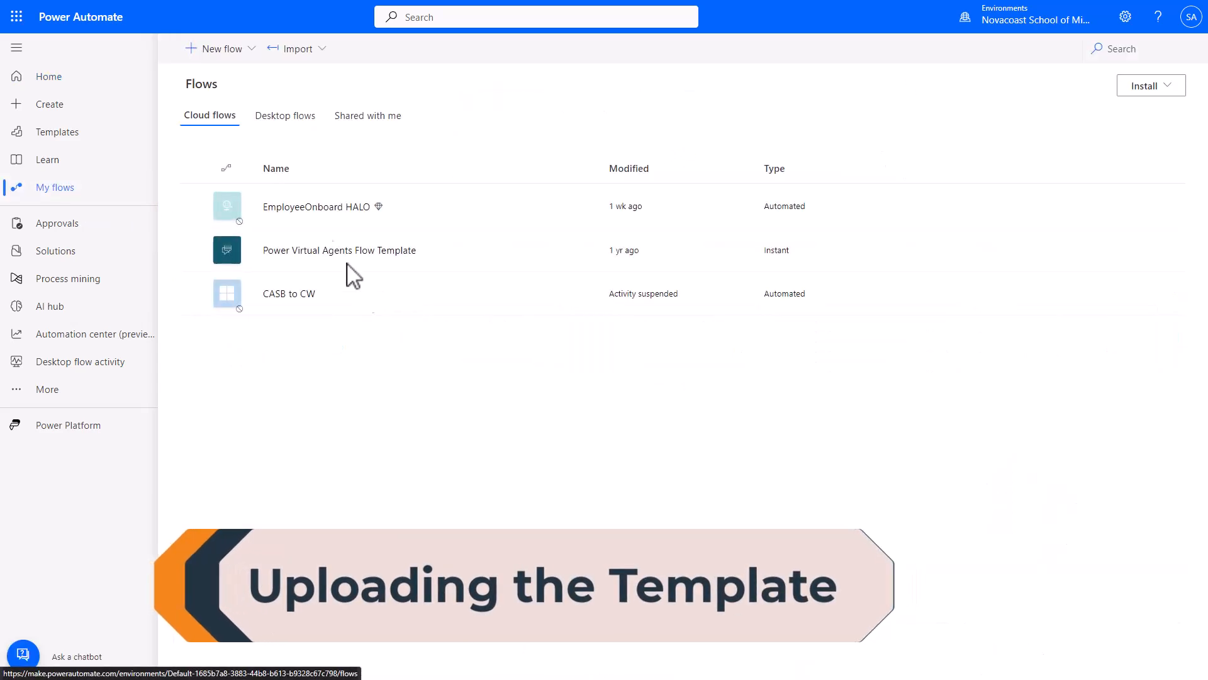
pyautogui.click(305, 55)
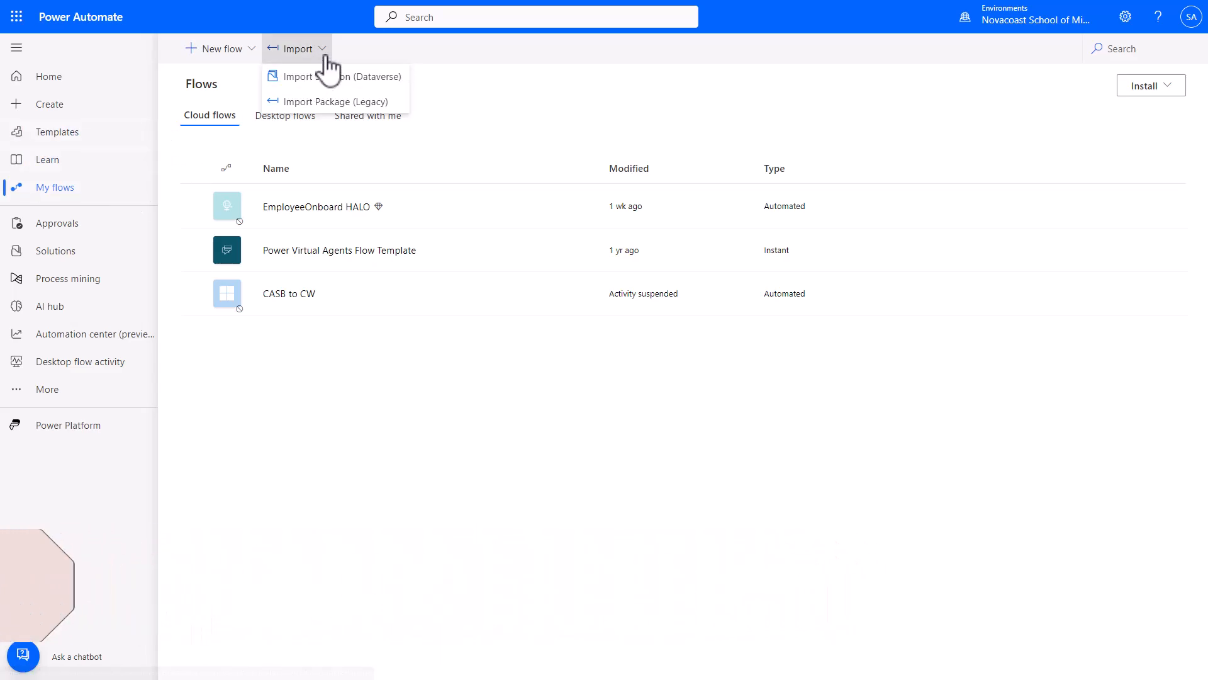
pyautogui.click(313, 103)
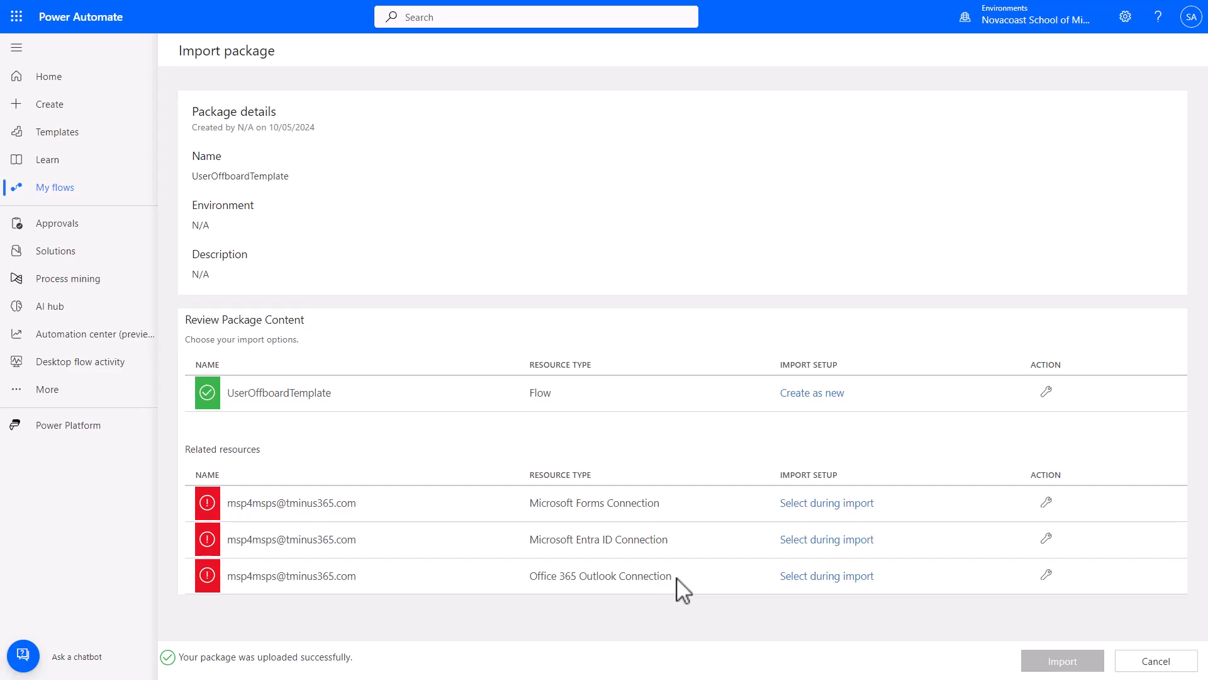
# Review the Outlook, Entra ID and Forms connections, then set up the Microsoft Forms connection.
pyautogui.moveTo(672, 577); pyautogui.dragTo(528, 573)
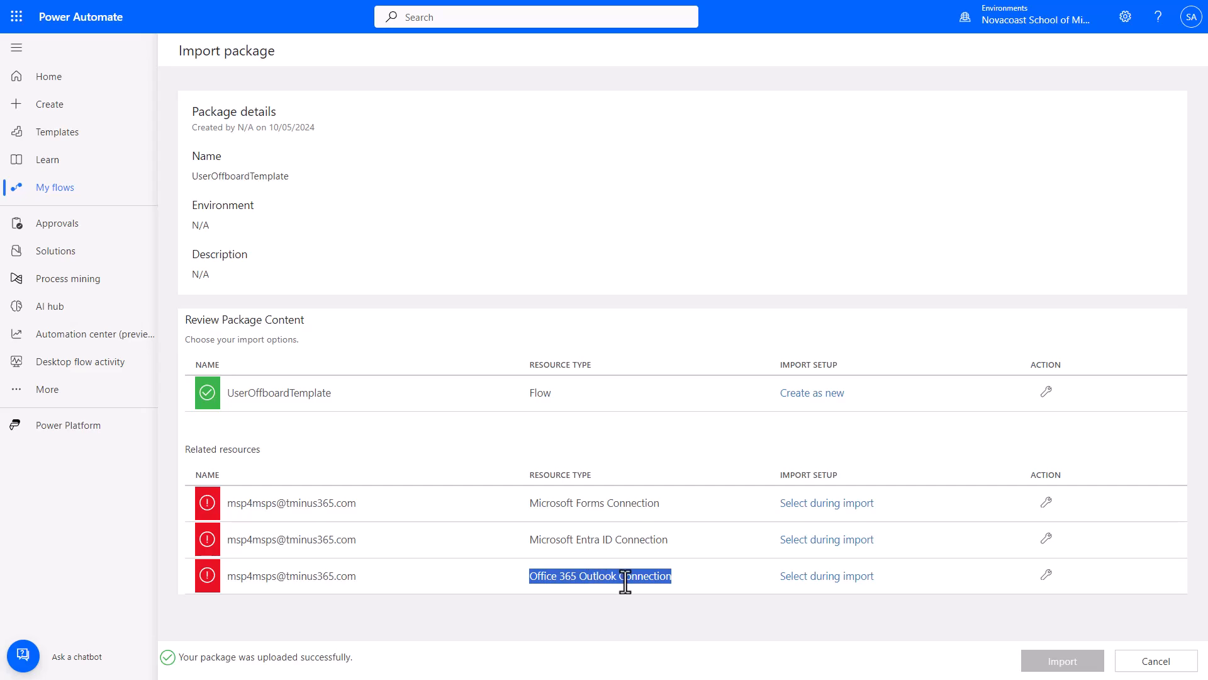
pyautogui.moveTo(668, 540); pyautogui.dragTo(534, 545)
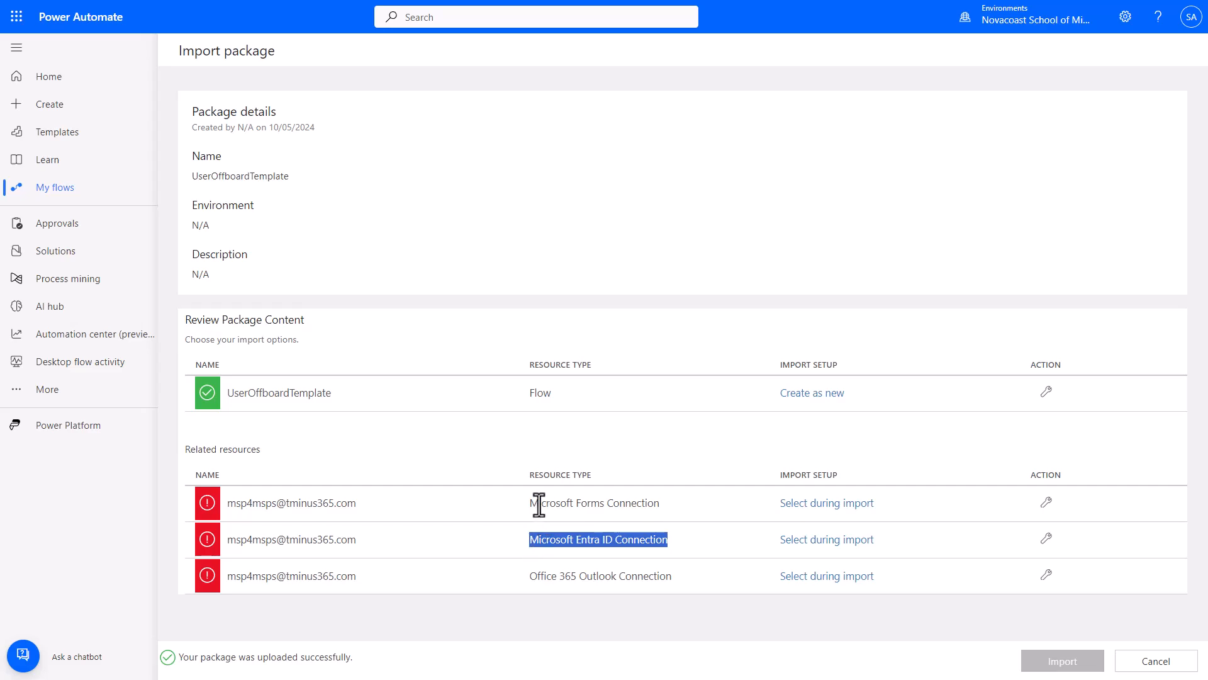
pyautogui.moveTo(530, 502); pyautogui.dragTo(677, 503)
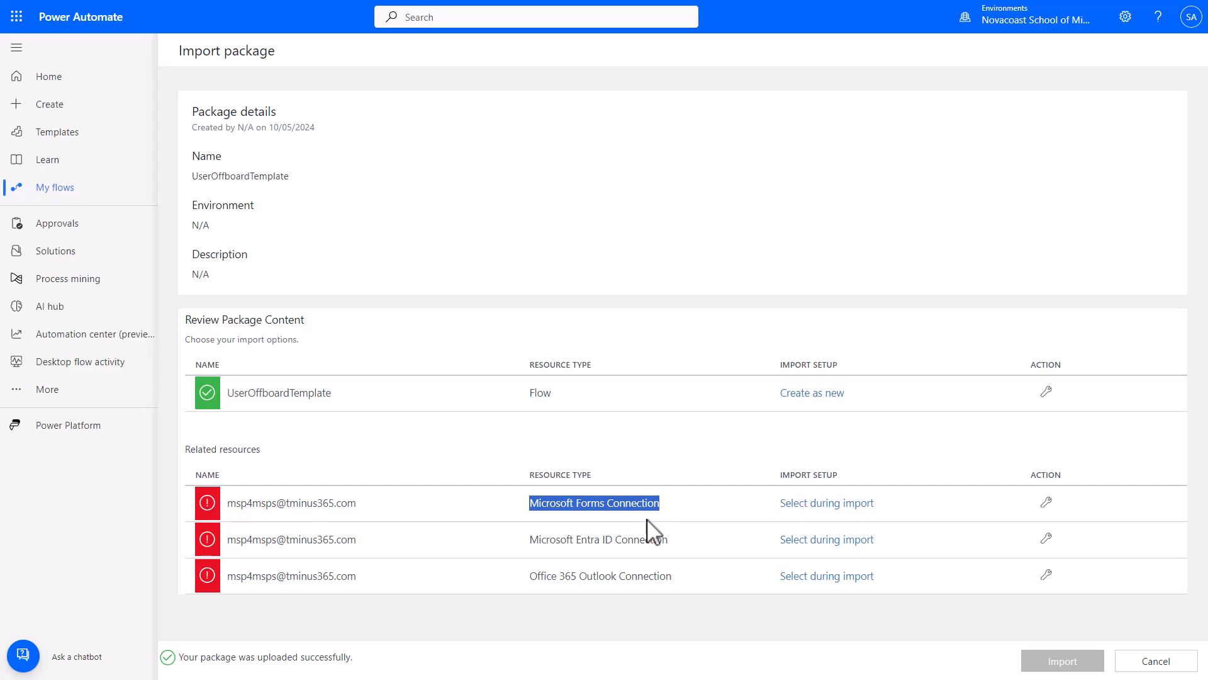
pyautogui.click(639, 502)
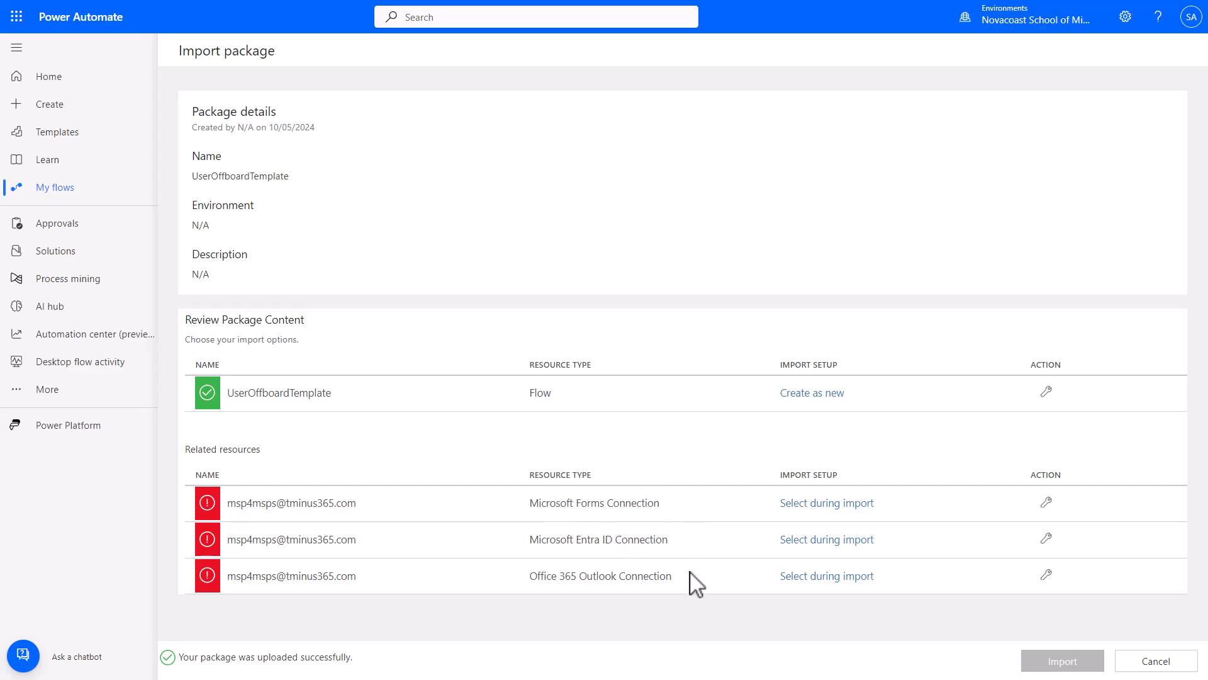
pyautogui.click(1046, 503)
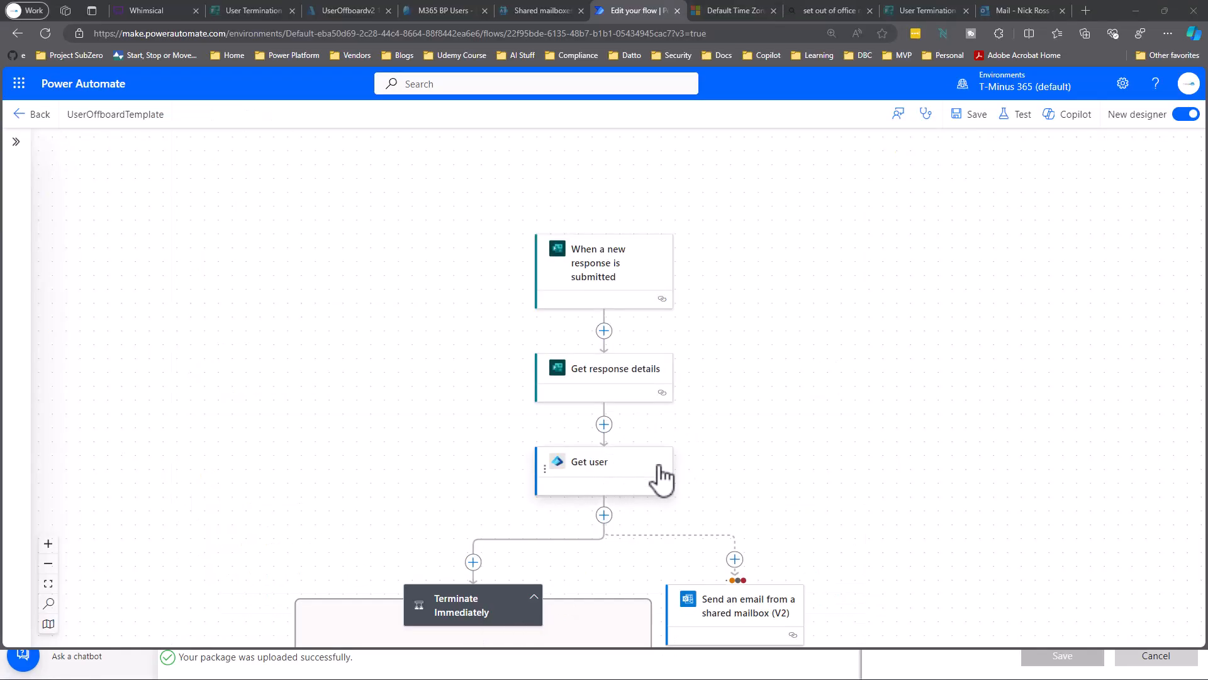
# Inspect parameters of the form trigger (Form Id), Get response details and Get user.
pyautogui.click(632, 286)
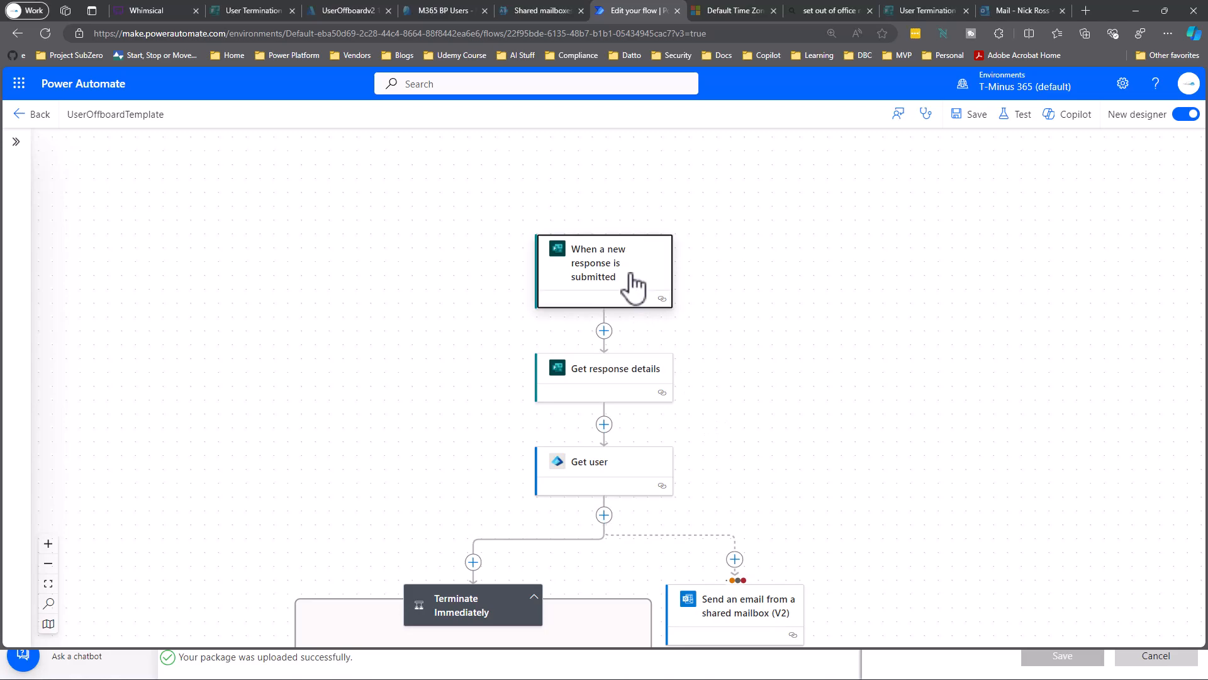
pyautogui.click(59, 257)
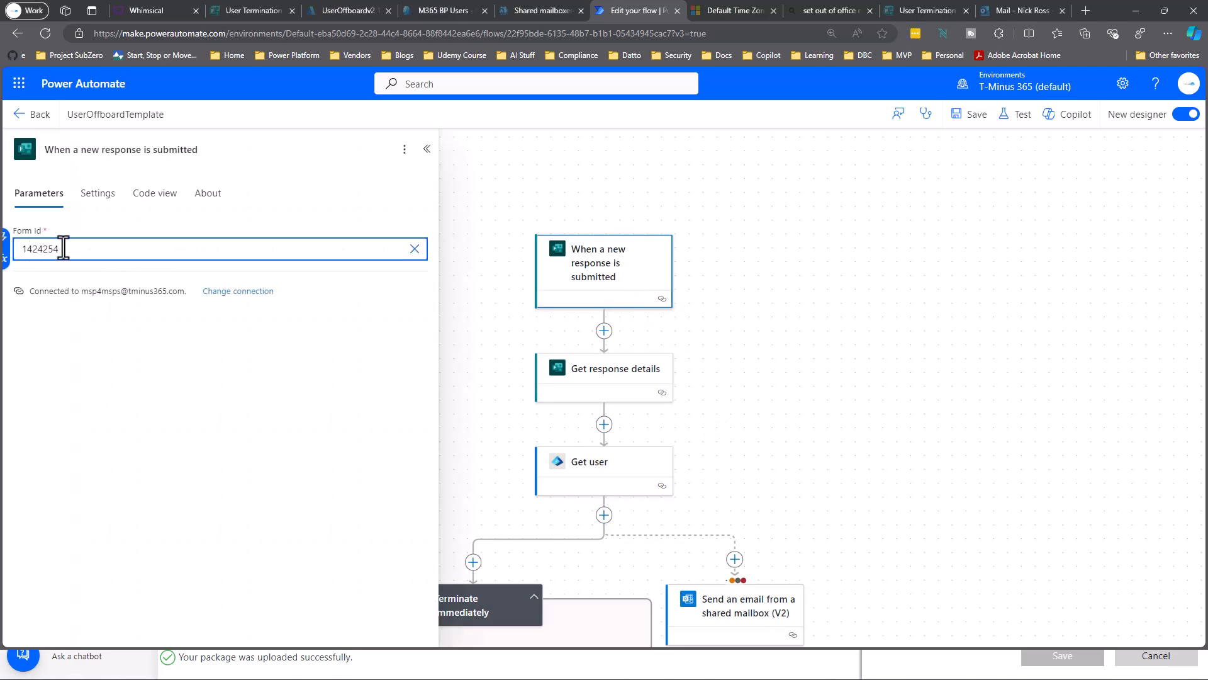
pyautogui.click(608, 383)
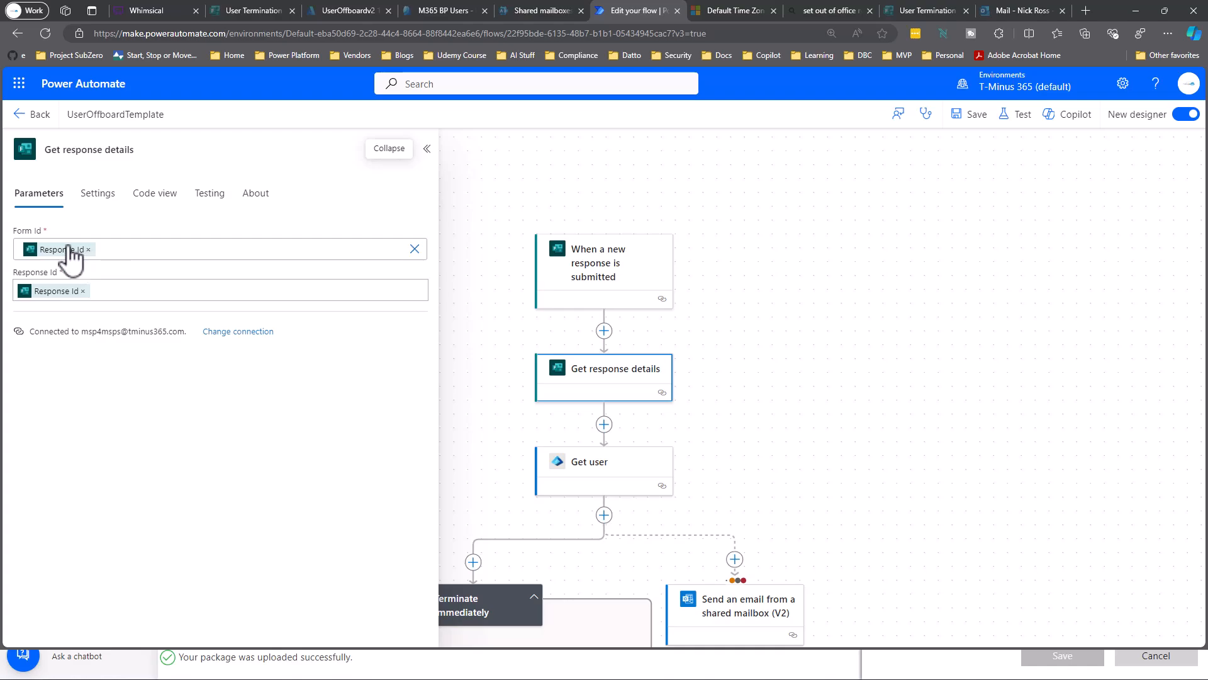
pyautogui.moveTo(538, 437); pyautogui.dragTo(673, 314)
pyautogui.click(720, 339)
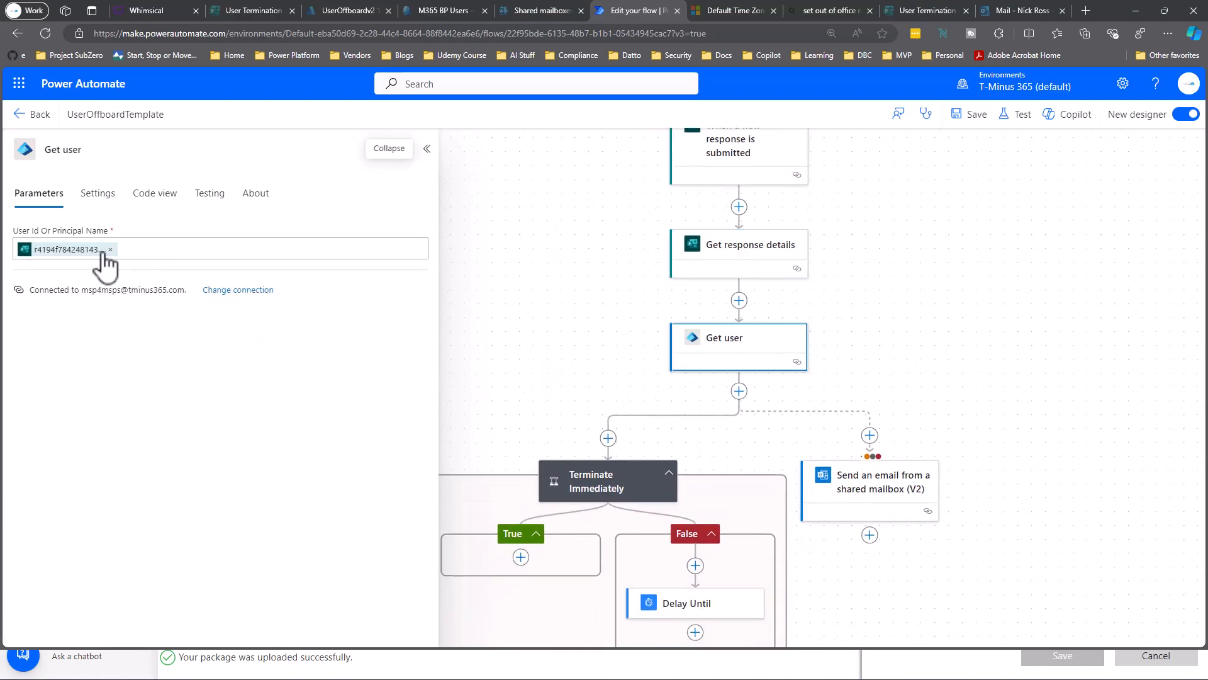
# Pan down the flow past Revoke Sessions and Block Sign In toward Get groups.
pyautogui.moveTo(523, 380); pyautogui.dragTo(633, 307)
pyautogui.moveTo(569, 377); pyautogui.dragTo(531, 256)
pyautogui.scroll(-4, 944, 483)
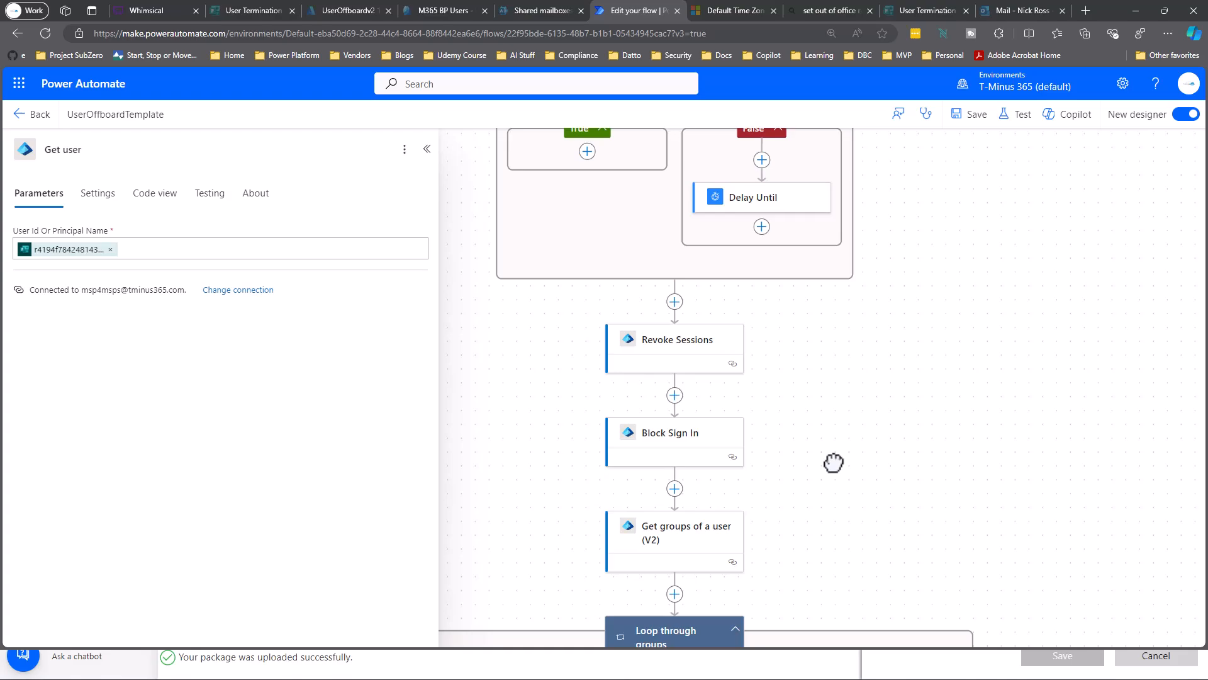
pyautogui.moveTo(747, 489); pyautogui.dragTo(717, 390)
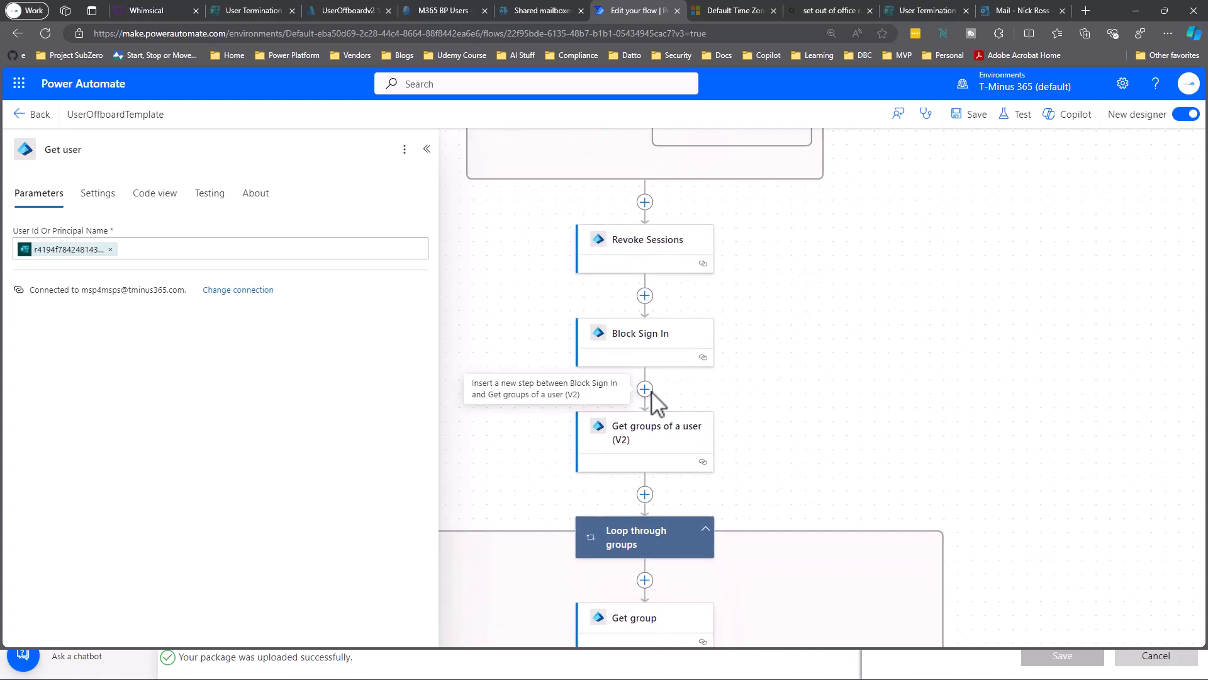
# Search 'Azure Automation' actions after Block Sign In, then dismiss without adding one.
pyautogui.click(662, 342)
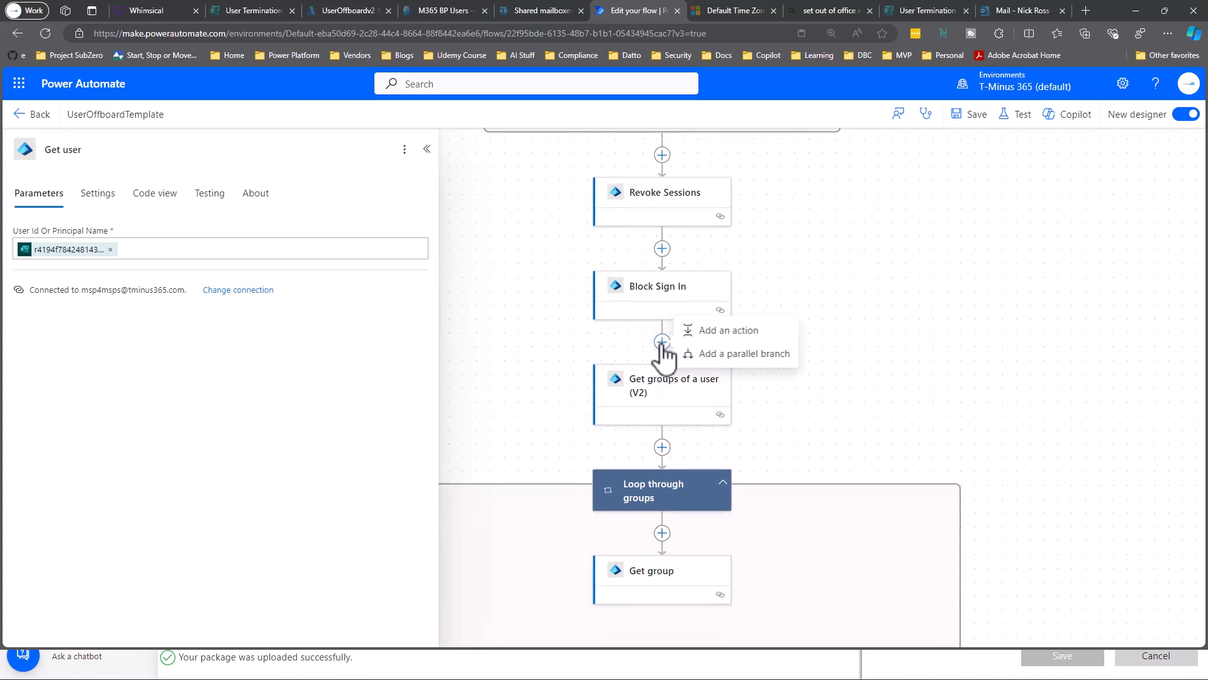
pyautogui.click(701, 335)
pyautogui.write('Azure')
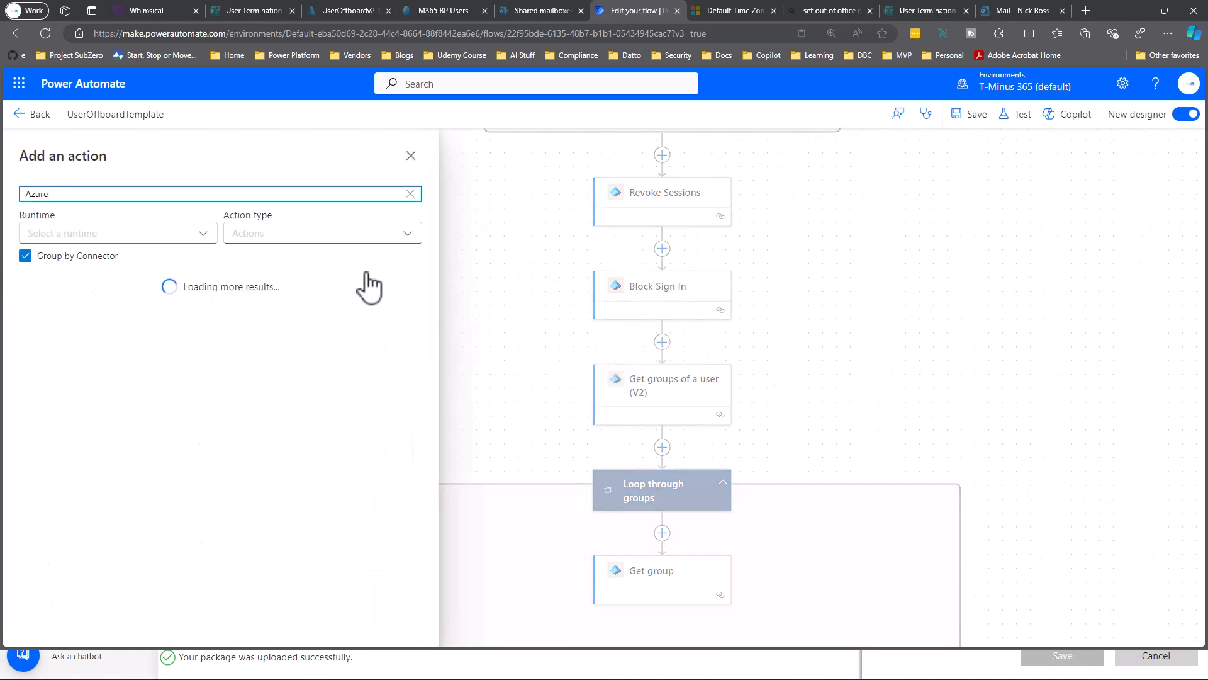
pyautogui.write(' Automation')
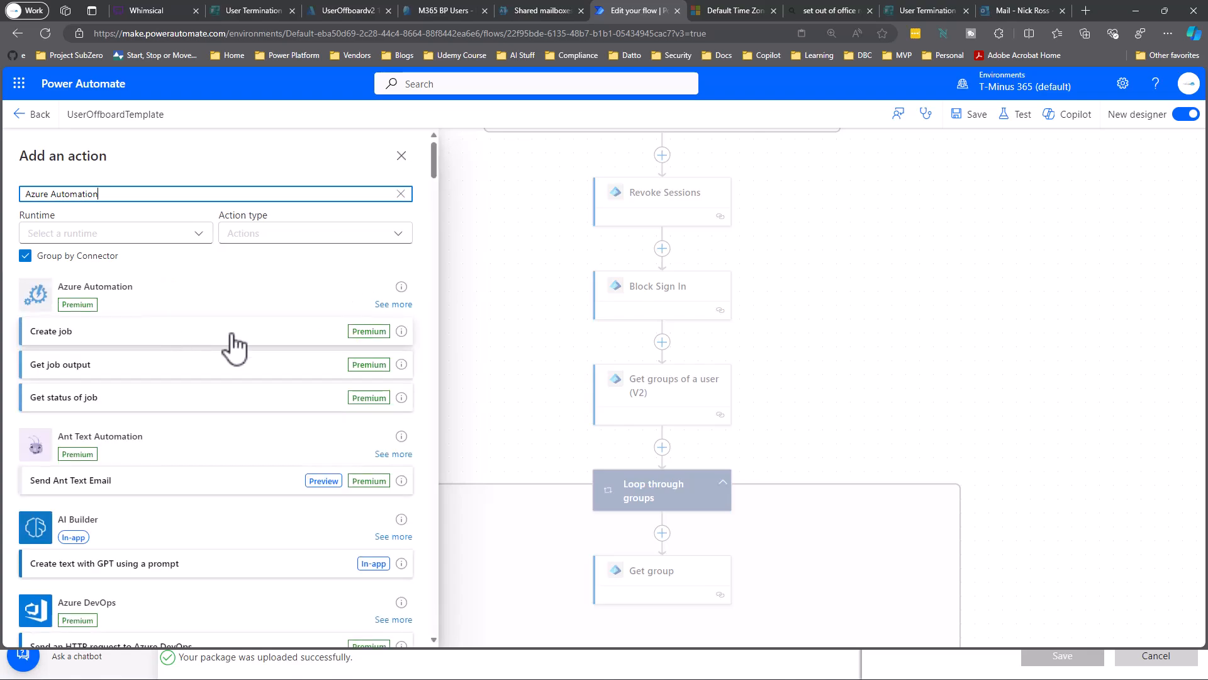
pyautogui.click(533, 334)
pyautogui.moveTo(860, 393); pyautogui.dragTo(785, 141)
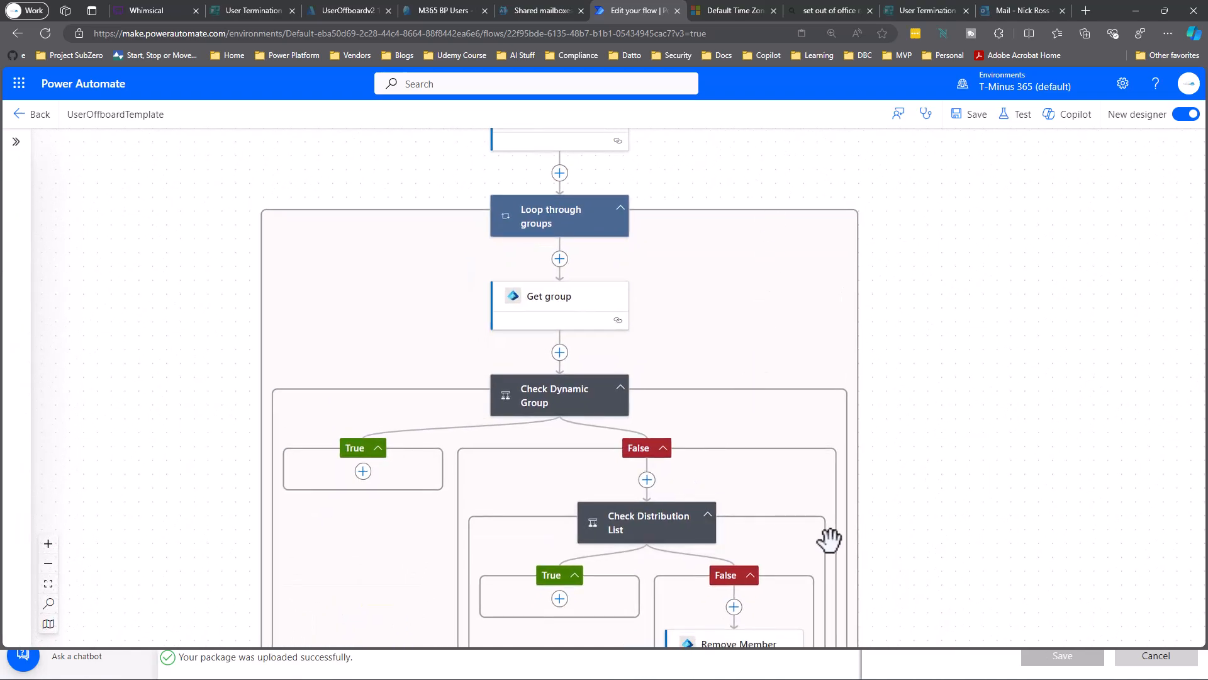
# Open the Send Ticket step's 'User Termination:' email parameters, then scroll back up.
pyautogui.moveTo(830, 539); pyautogui.dragTo(946, 391)
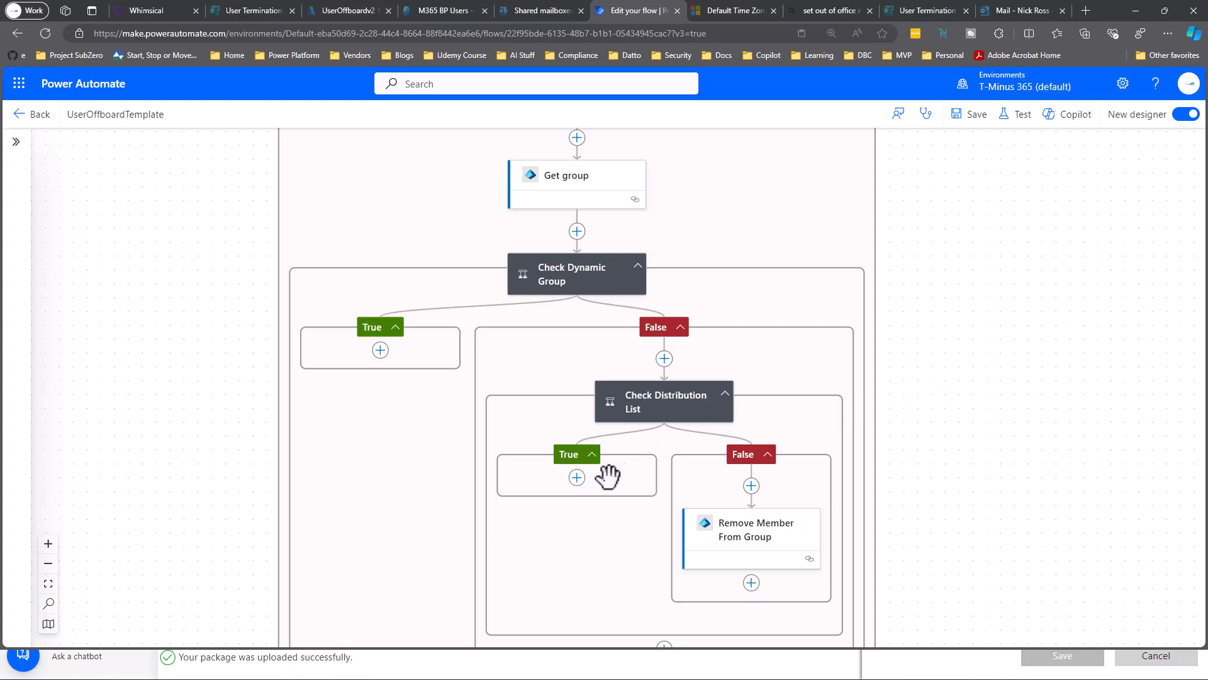
pyautogui.scroll(-7, 577, 478)
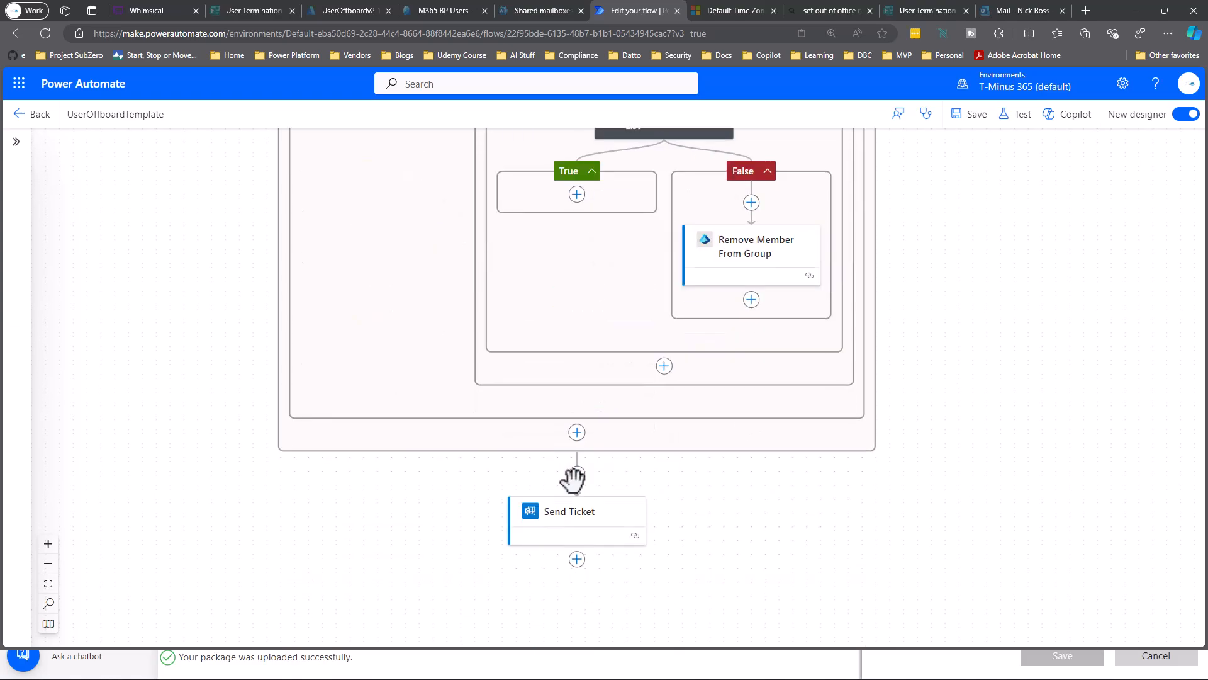
pyautogui.click(641, 378)
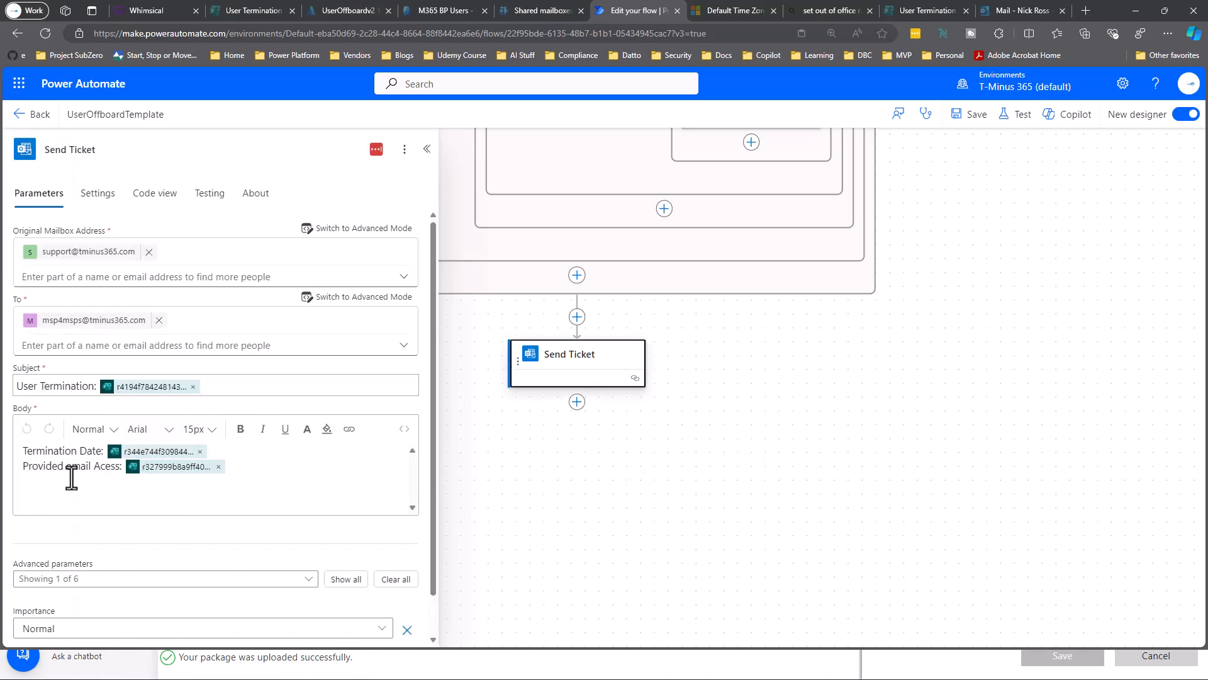
pyautogui.scroll(7, 548, 448)
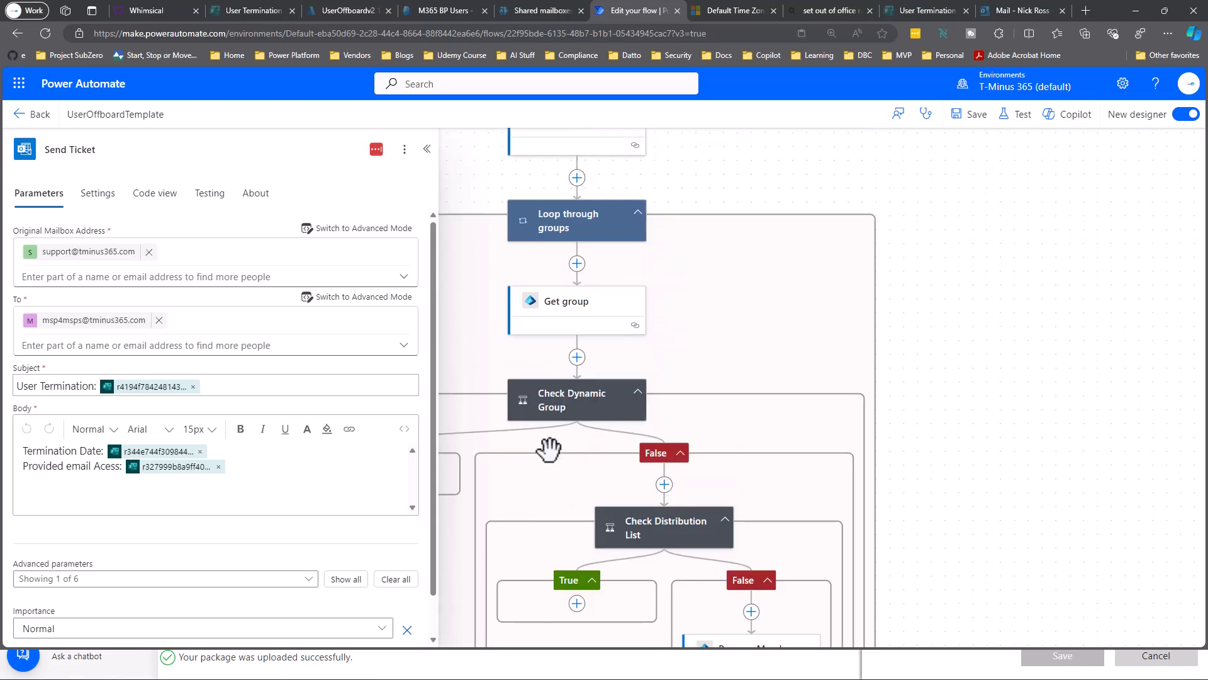
pyautogui.scroll(6, 548, 450)
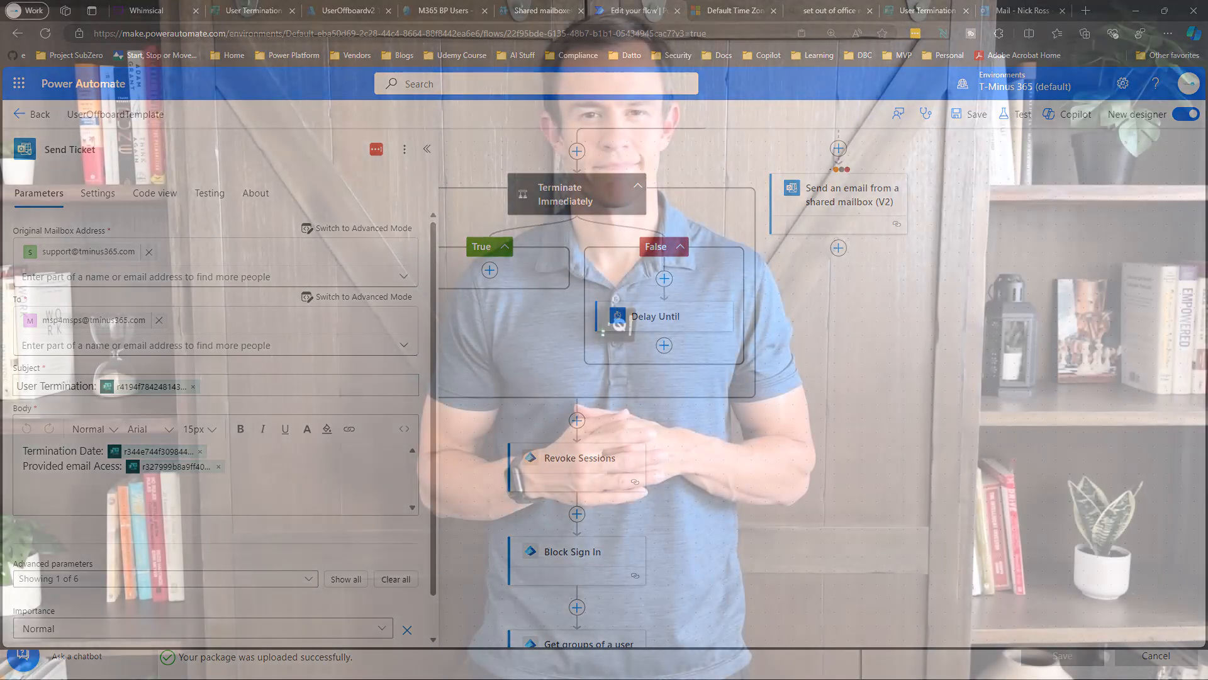